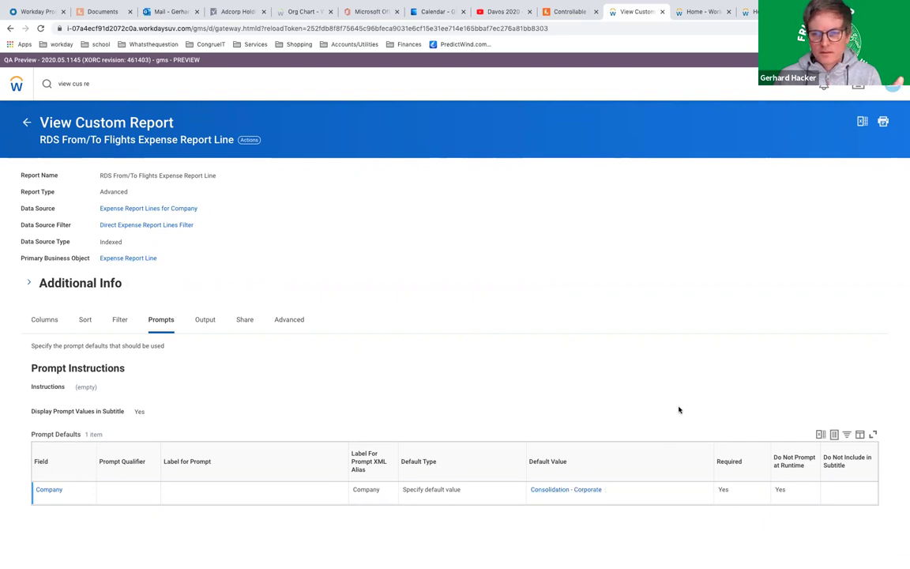
Review the report's columns, the calculation behind its From field, and the report's filter conditions
{"action": "left_click", "coordinate": [48, 320]}
{"action": "scroll", "coordinate": [211, 377], "scroll_direction": "down", "scroll_amount": 1}
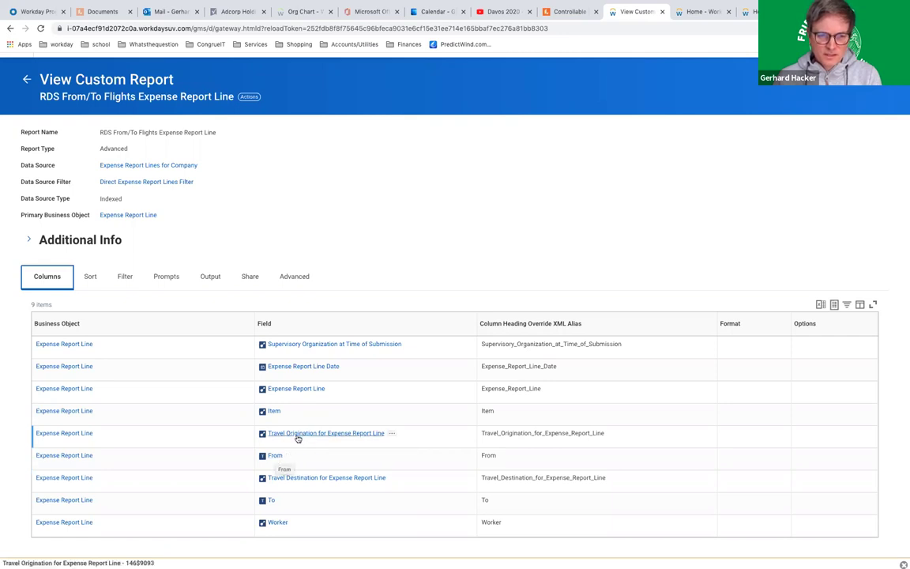
{"action": "right_click", "coordinate": [275, 457]}
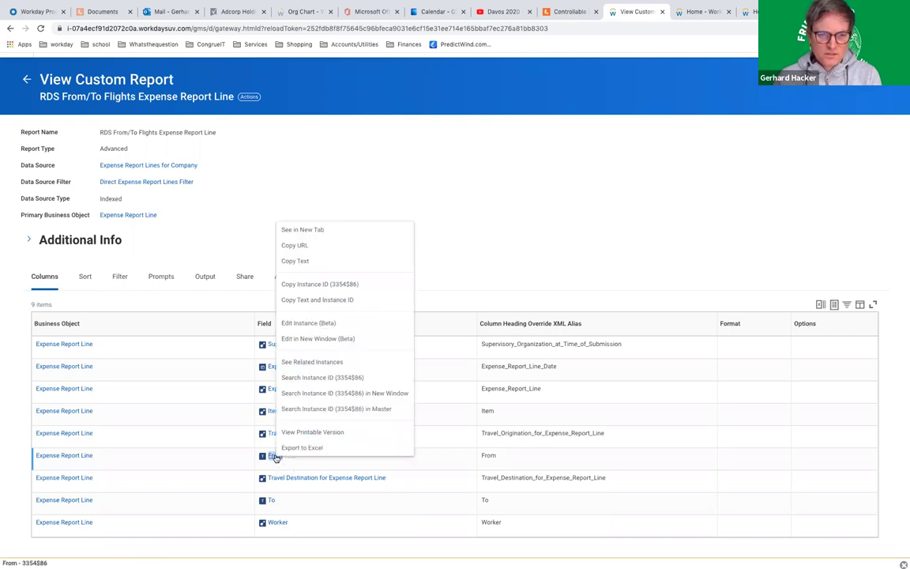
{"action": "left_click", "coordinate": [313, 235]}
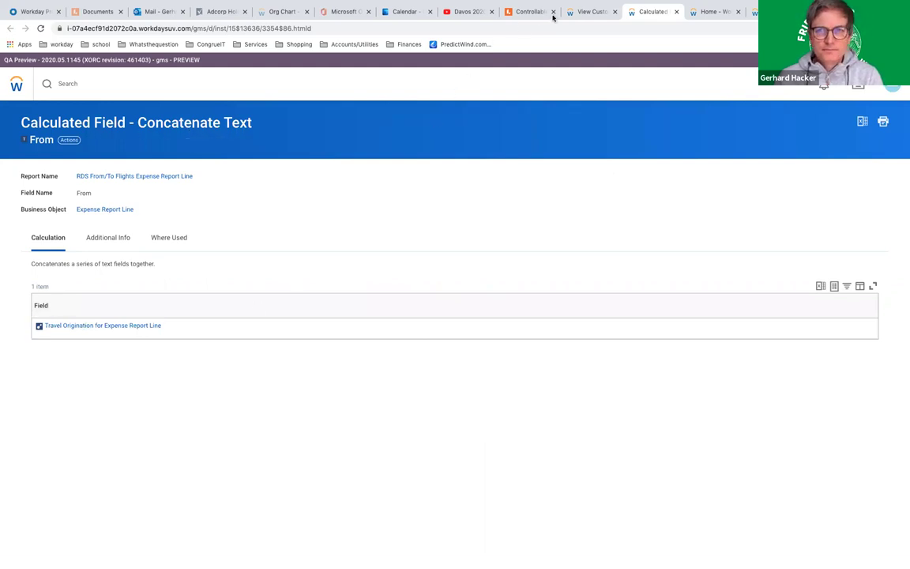
{"action": "left_click", "coordinate": [585, 13]}
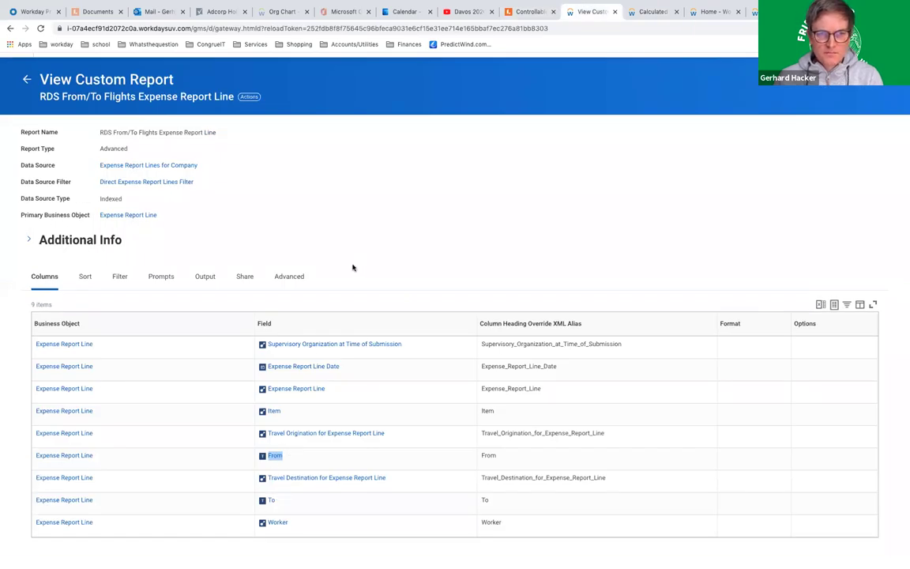
{"action": "left_click", "coordinate": [119, 277]}
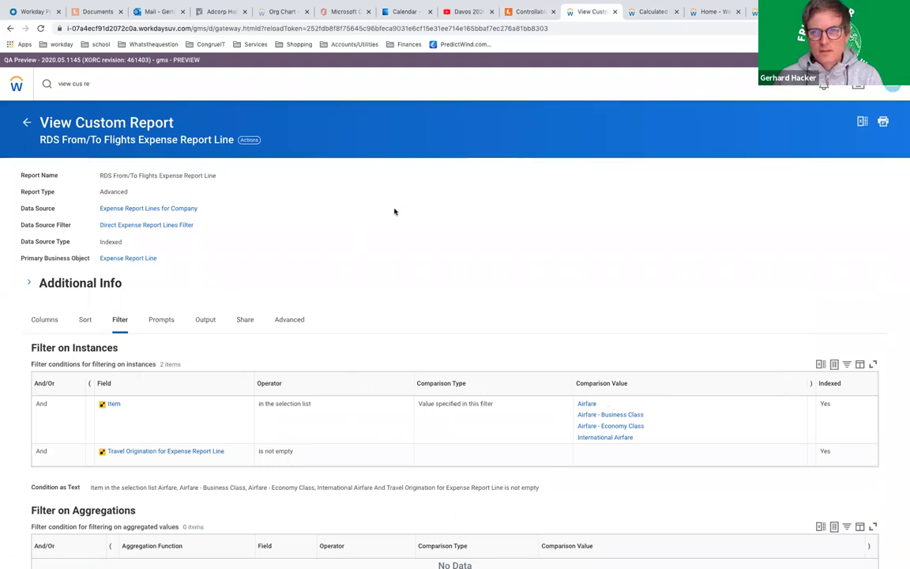
Find and open the Data Catalog from the page showing the From calculated field
{"action": "left_click", "coordinate": [651, 13]}
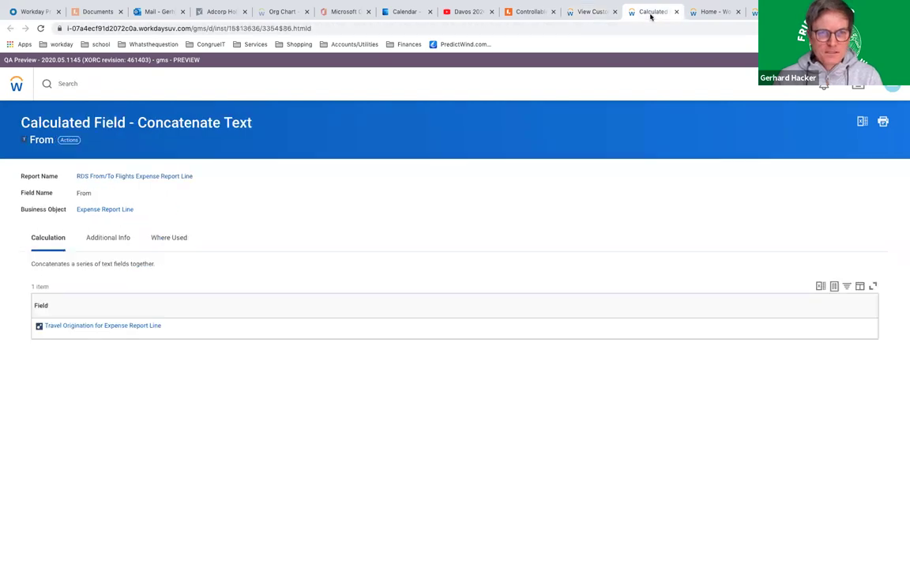
{"action": "left_click", "coordinate": [98, 88]}
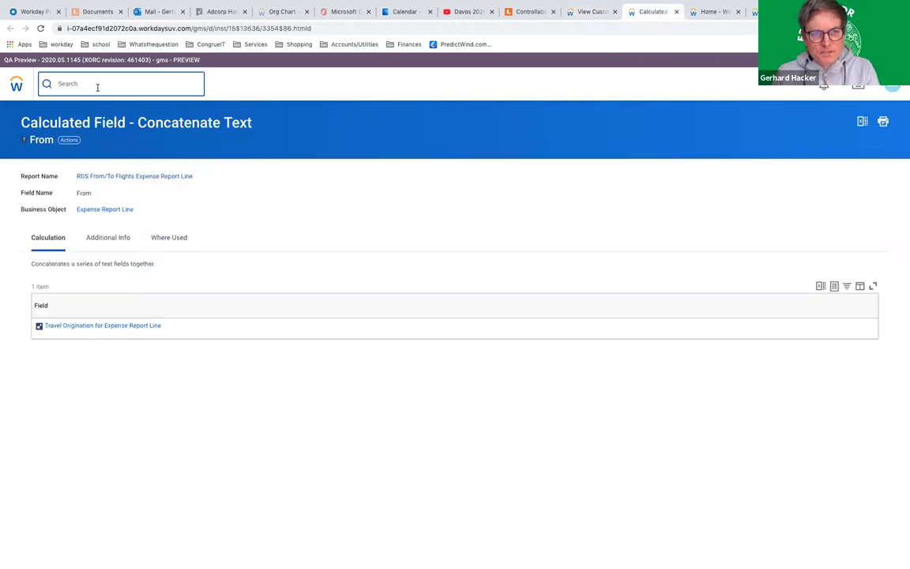
{"action": "type", "text": "da"}
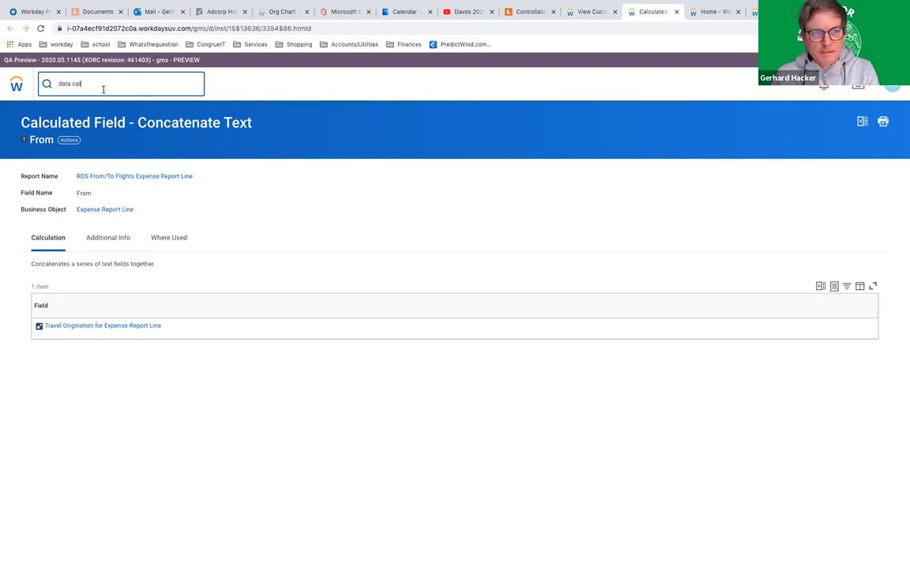
{"action": "type", "text": "ta cat"}
{"action": "left_click", "coordinate": [75, 120]}
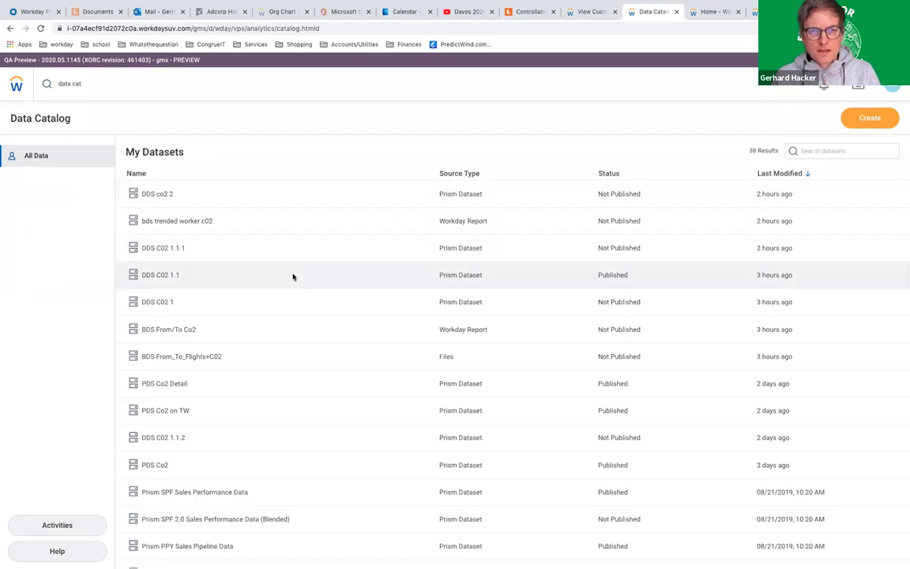
Search Workday for "domain: prism" from the separate Home page to list the Prism security domains
{"action": "left_click", "coordinate": [712, 13]}
{"action": "left_click", "coordinate": [96, 90]}
{"action": "type", "text": "da"}
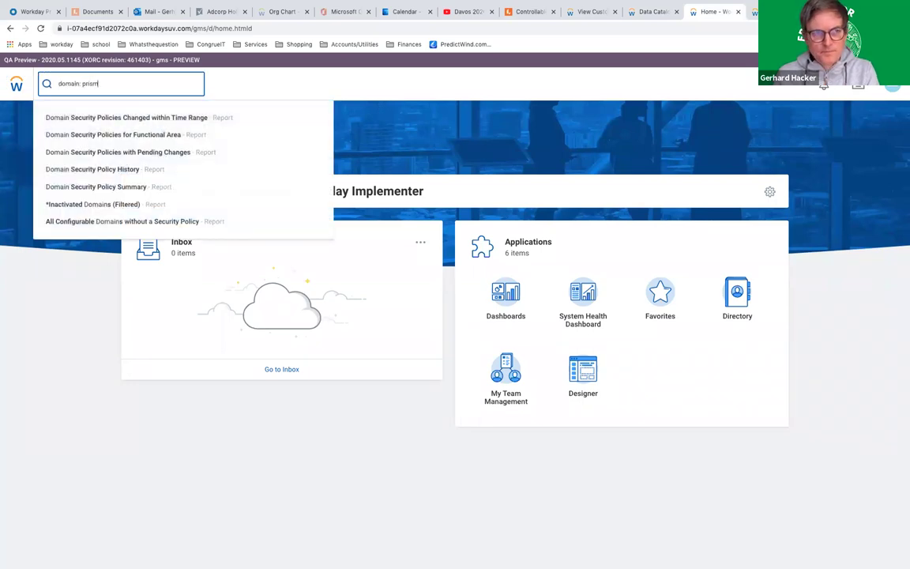
{"action": "type", "text": "main: prism"}
{"action": "key", "text": "Return"}
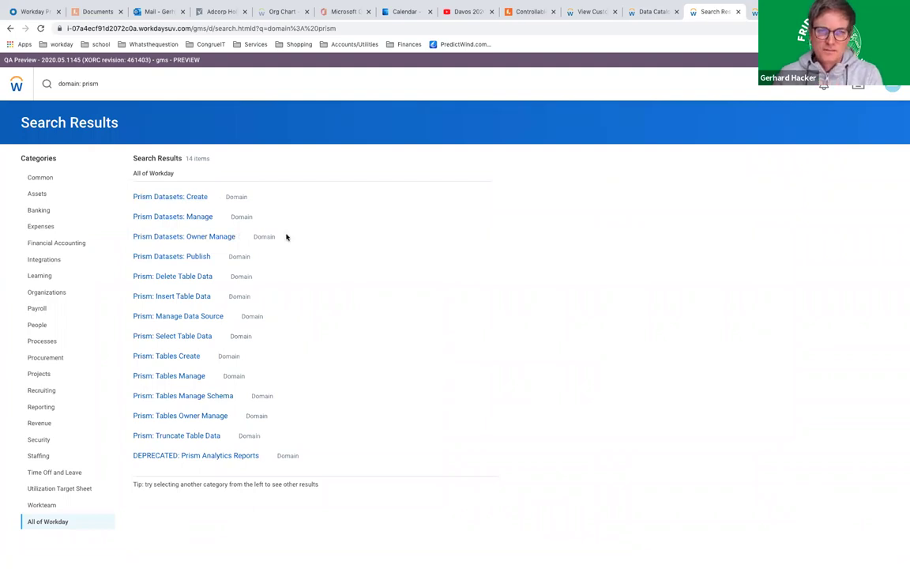
Create a base dataset in the Data Catalog from the custom report RDS From/To Flights Expense Report Line with run frequency Run Now
{"action": "left_click", "coordinate": [646, 13]}
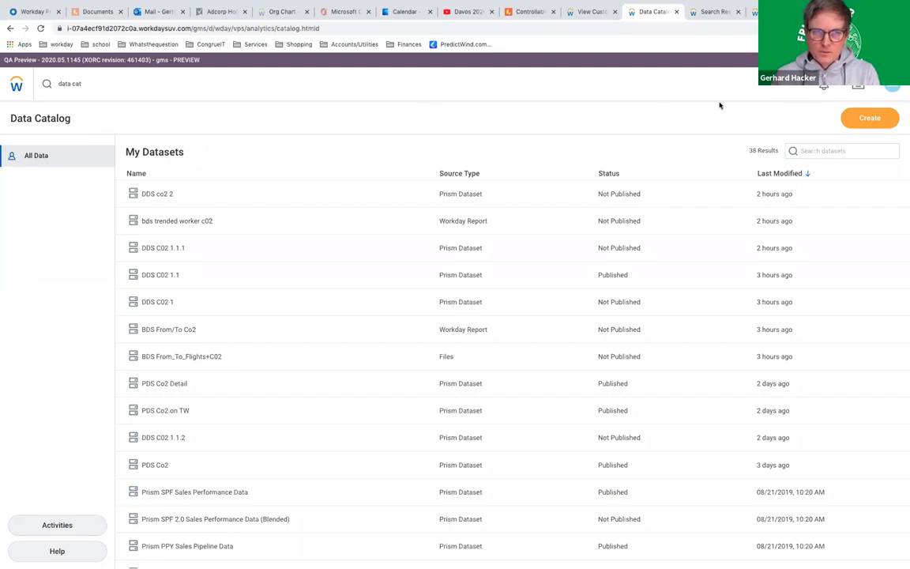
{"action": "left_click", "coordinate": [872, 120]}
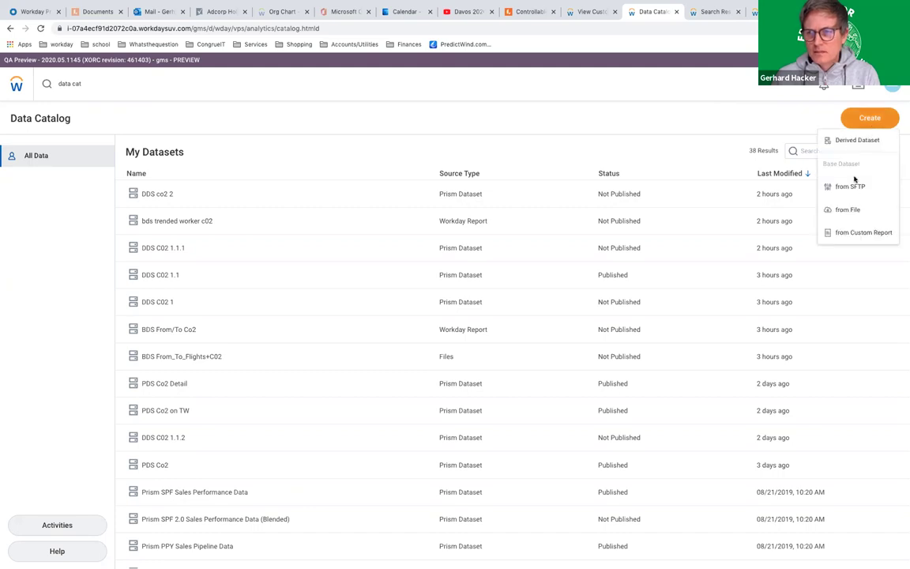
{"action": "left_click", "coordinate": [850, 232]}
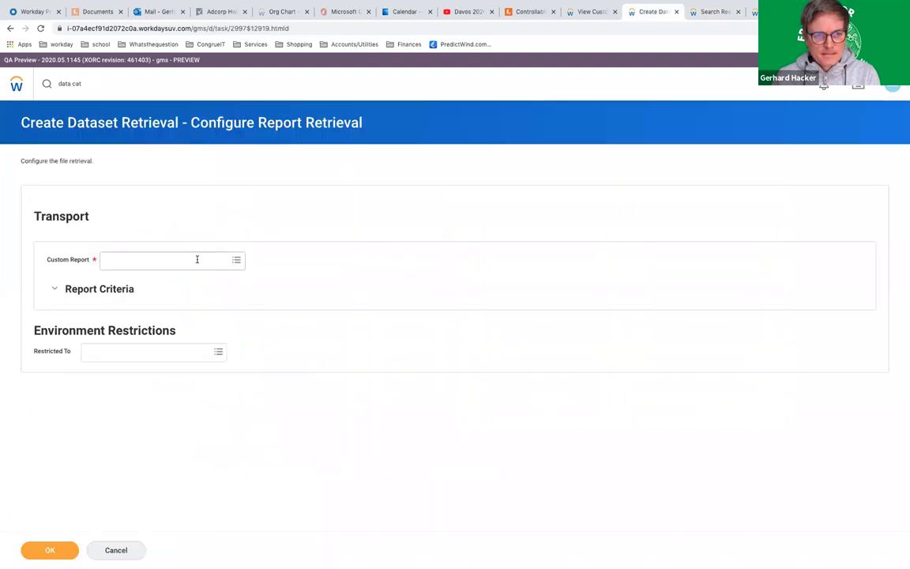
{"action": "left_click", "coordinate": [198, 259]}
{"action": "type", "text": "RDS From/To Flights Expense Report Line"}
{"action": "key", "text": "Return"}
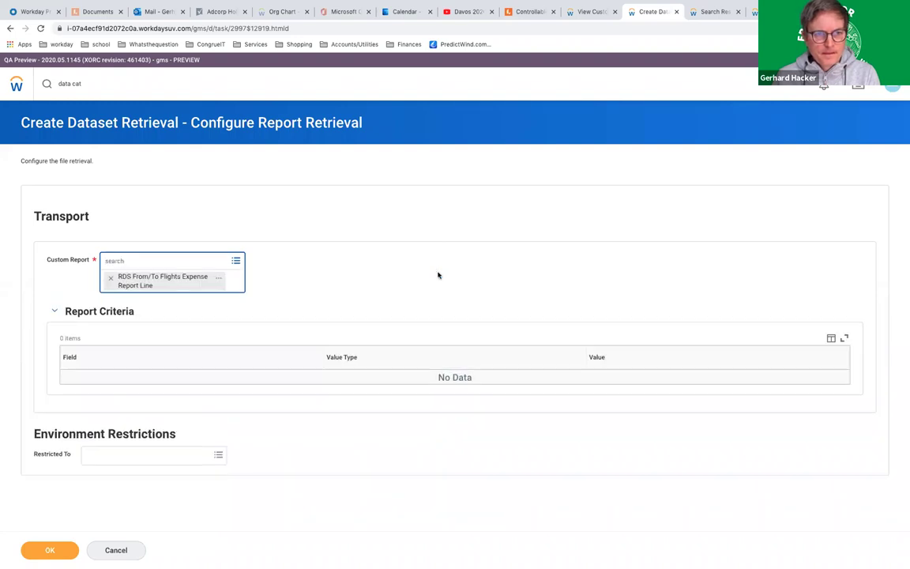
{"action": "left_click", "coordinate": [439, 275]}
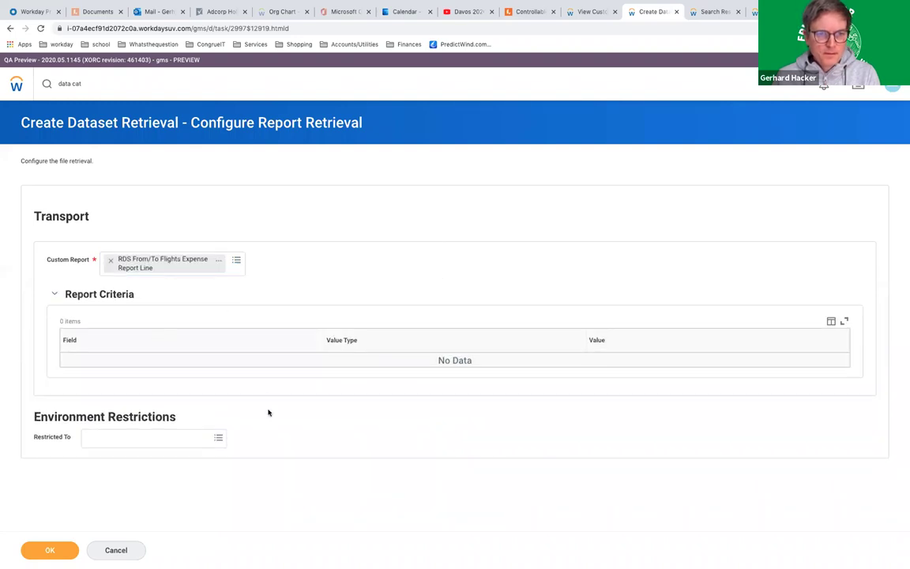
{"action": "left_click", "coordinate": [49, 550]}
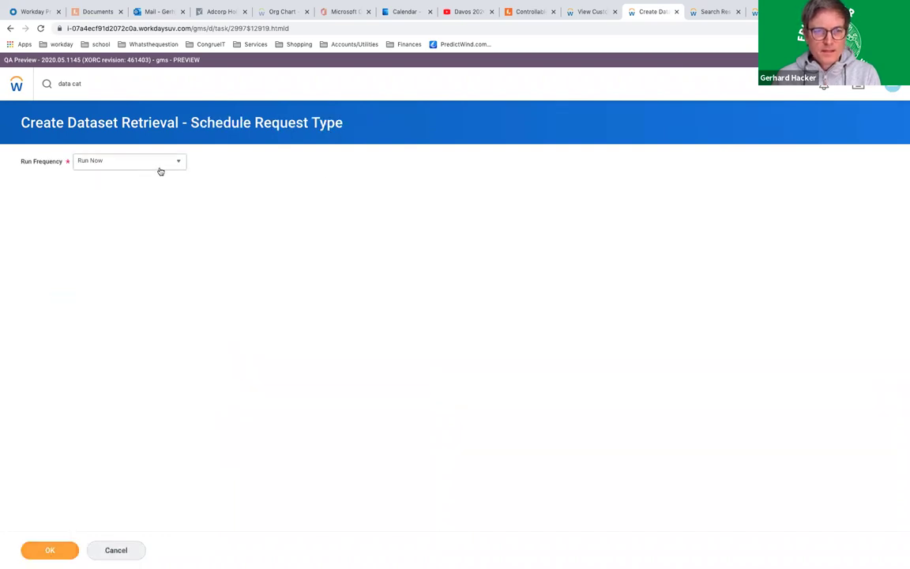
{"action": "left_click", "coordinate": [47, 549]}
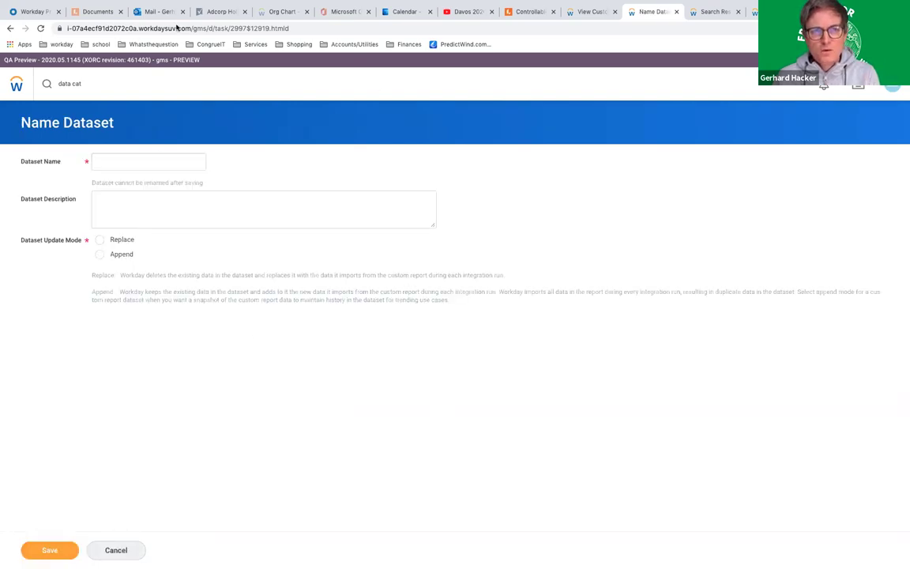
Check the Lucidchart data-flow diagram, name the dataset RDS From/To Flights Expense Report Line, set its update mode to Replace, and save
{"action": "left_click", "coordinate": [519, 13]}
{"action": "left_click", "coordinate": [299, 234]}
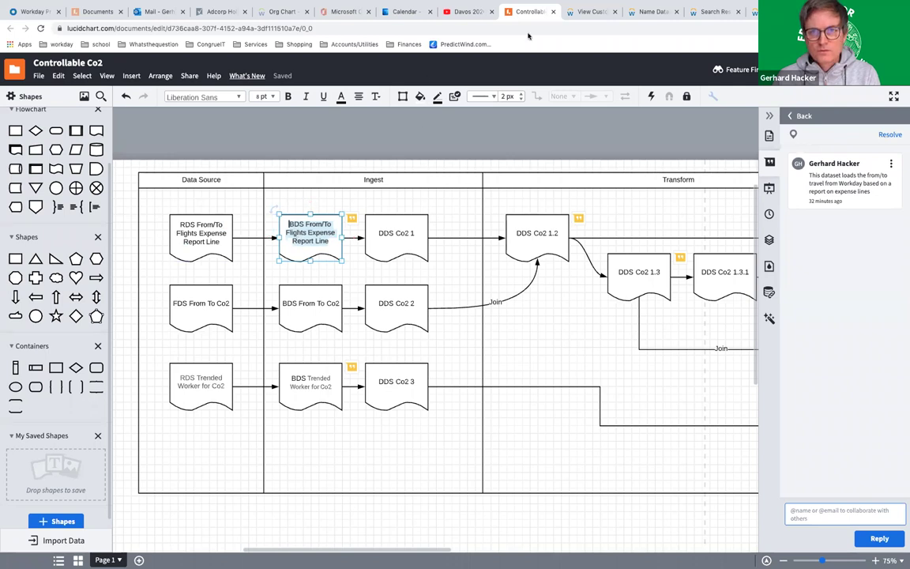
{"action": "left_click", "coordinate": [586, 12]}
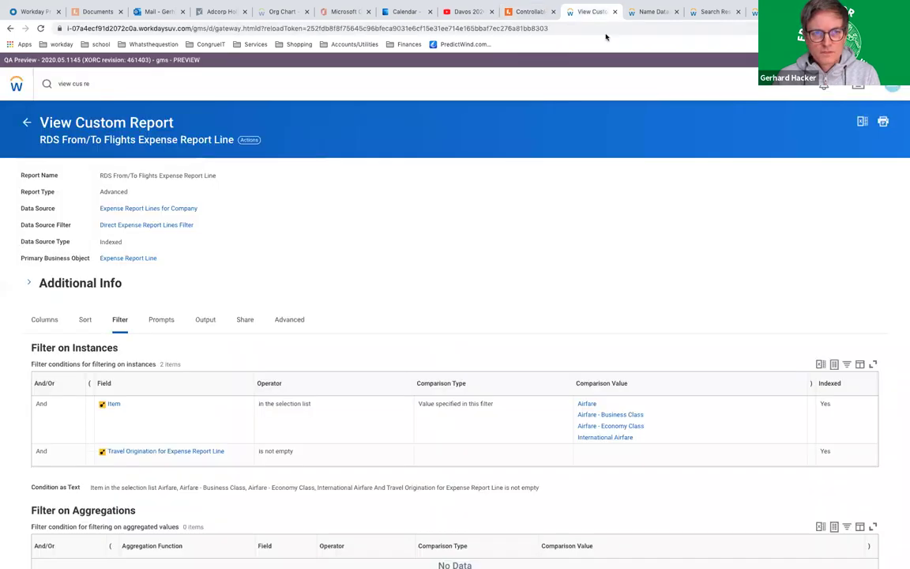
{"action": "left_click", "coordinate": [650, 12]}
{"action": "left_click", "coordinate": [185, 163]}
{"action": "type", "text": "BDS From/To Flights Expense Report Line"}
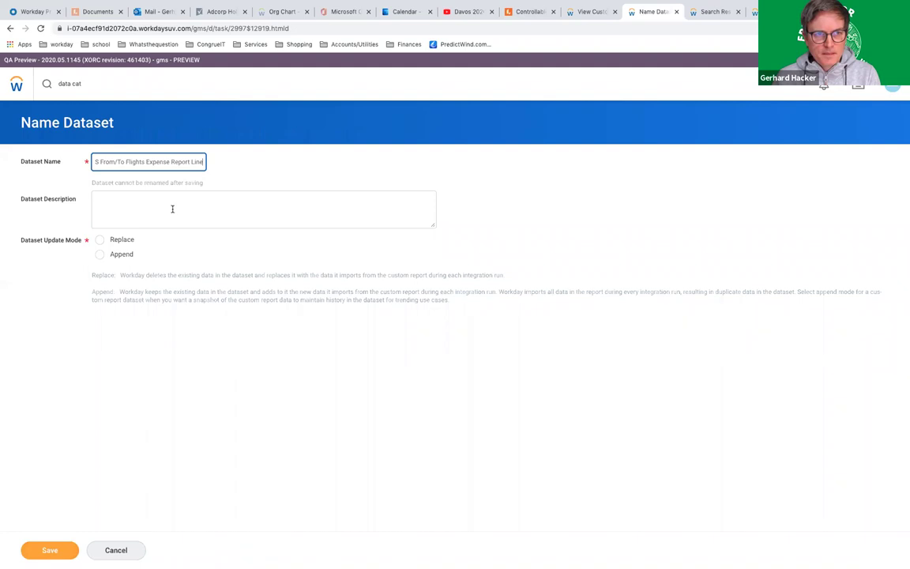
{"action": "left_click", "coordinate": [99, 240]}
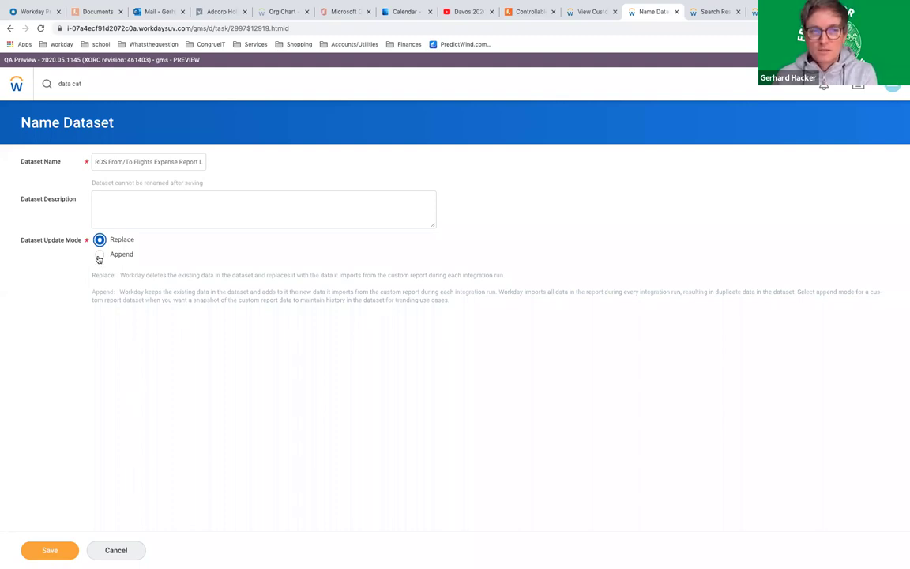
{"action": "left_click", "coordinate": [47, 549]}
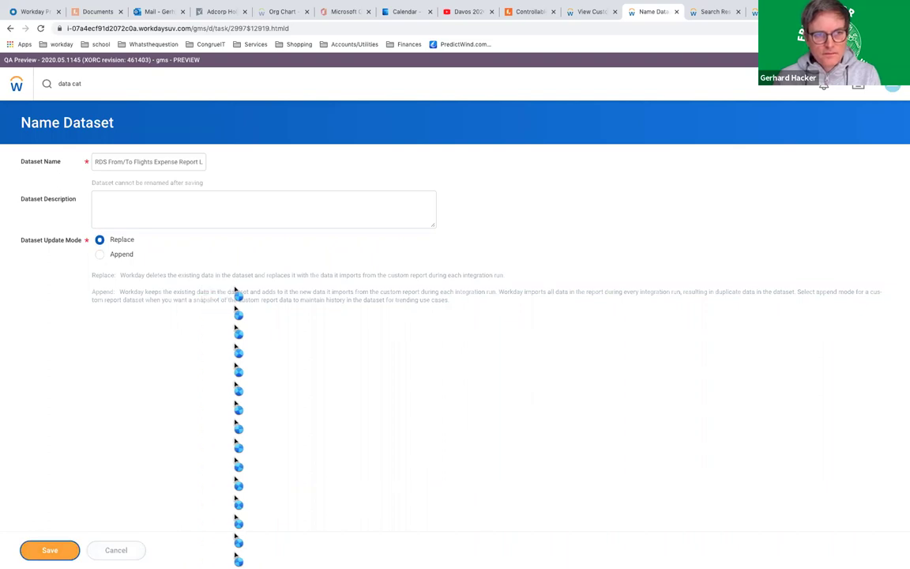
{"action": "left_click", "coordinate": [60, 549]}
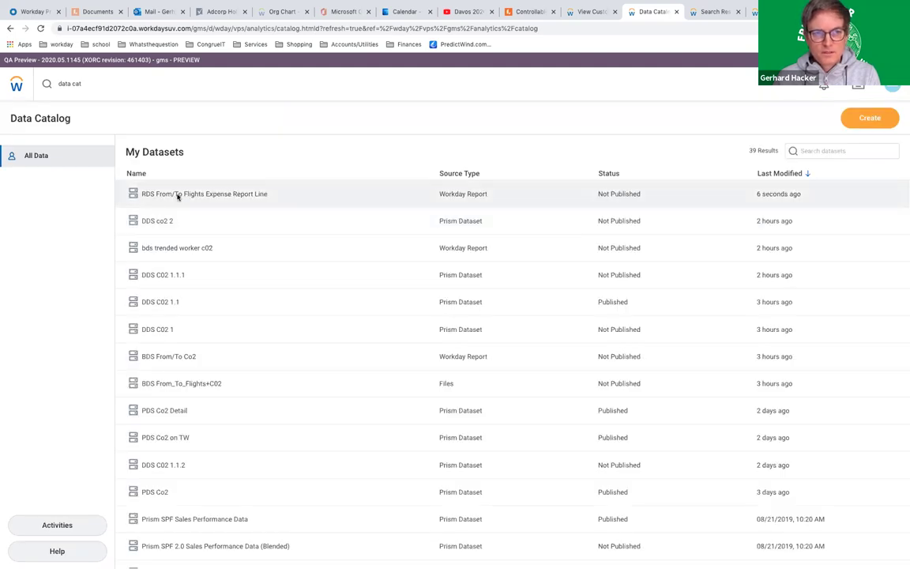
Open the new RDS From/To Flights Expense Report Line dataset in a separate browser tab and look over its details and fields
{"action": "left_click", "coordinate": [178, 196]}
{"action": "right_click", "coordinate": [178, 197]}
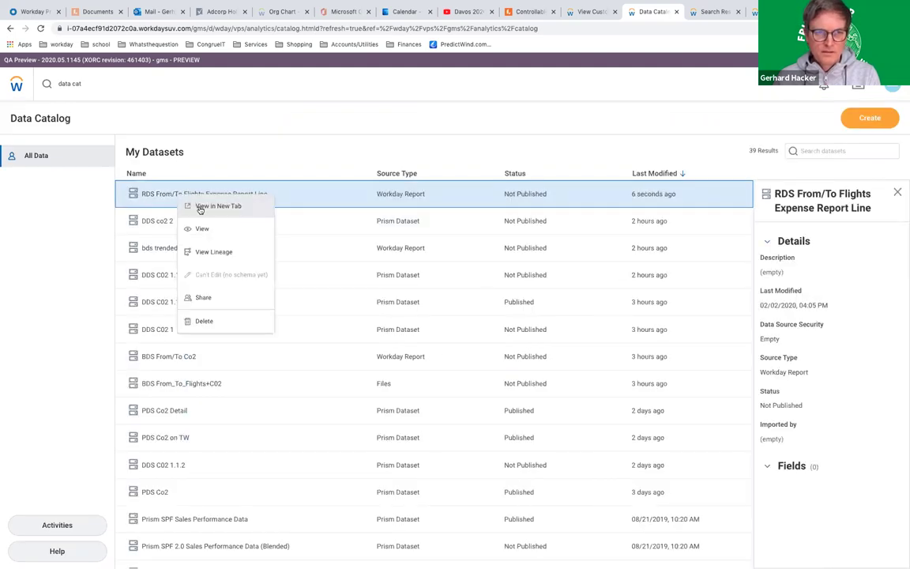
{"action": "left_click", "coordinate": [200, 207]}
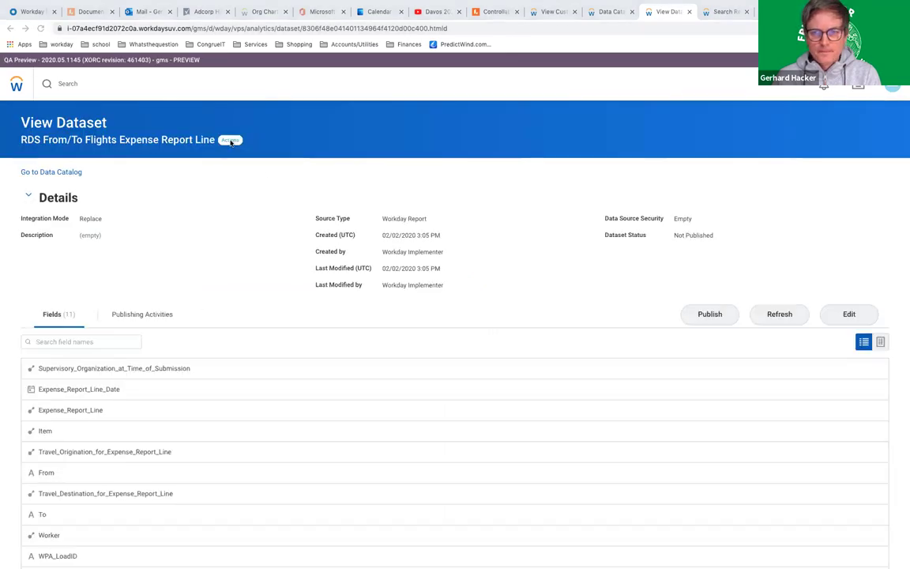
{"action": "left_click", "coordinate": [231, 141]}
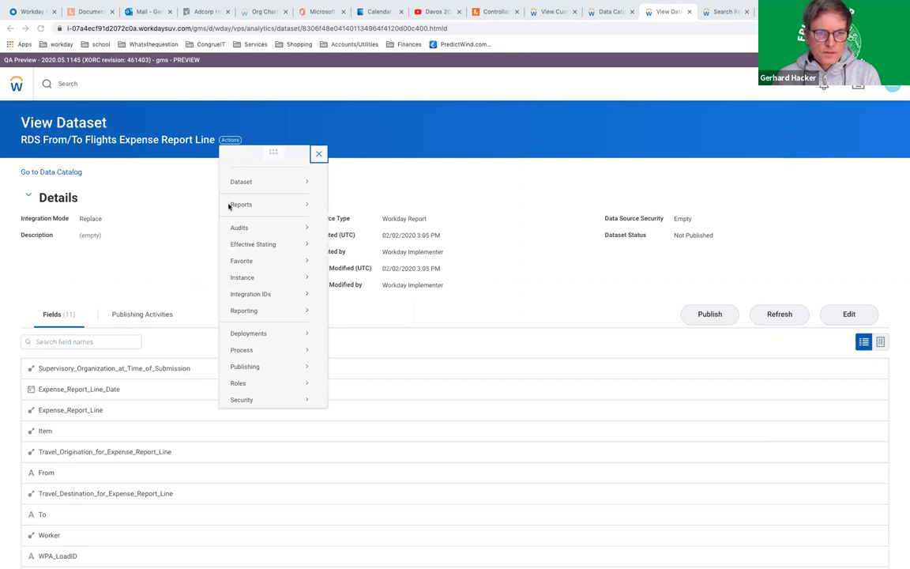
{"action": "left_click", "coordinate": [147, 220]}
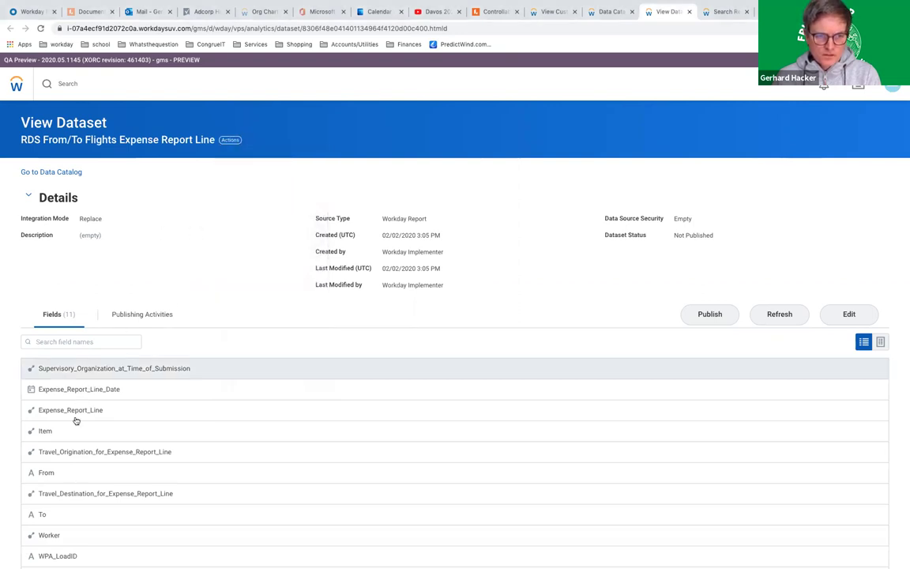
Show the dataset's fields as sample rows and inspect the value profile of Supervisory_Organization_at_Time_of_Submission
{"action": "left_click", "coordinate": [882, 343]}
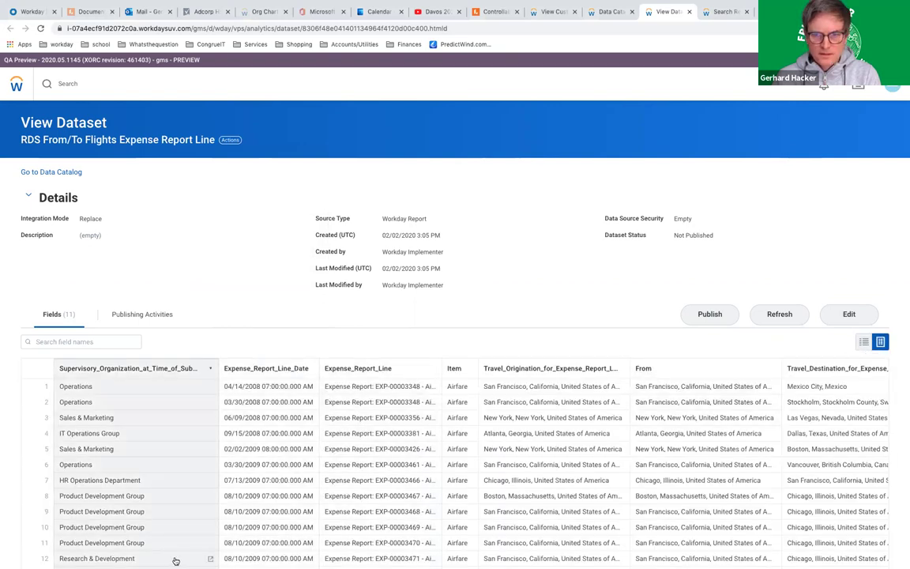
{"action": "left_click", "coordinate": [141, 400]}
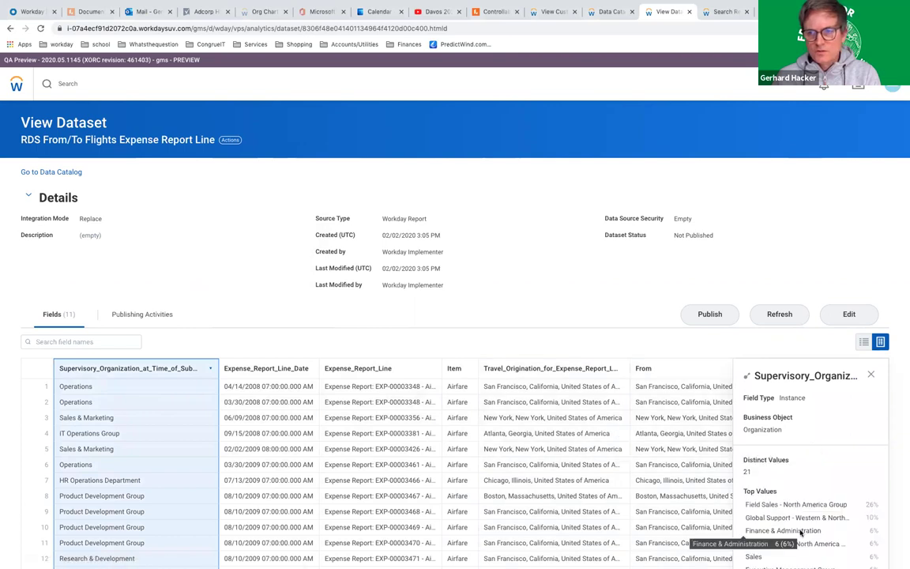
{"action": "scroll", "coordinate": [807, 506], "scroll_direction": "down", "scroll_amount": 1}
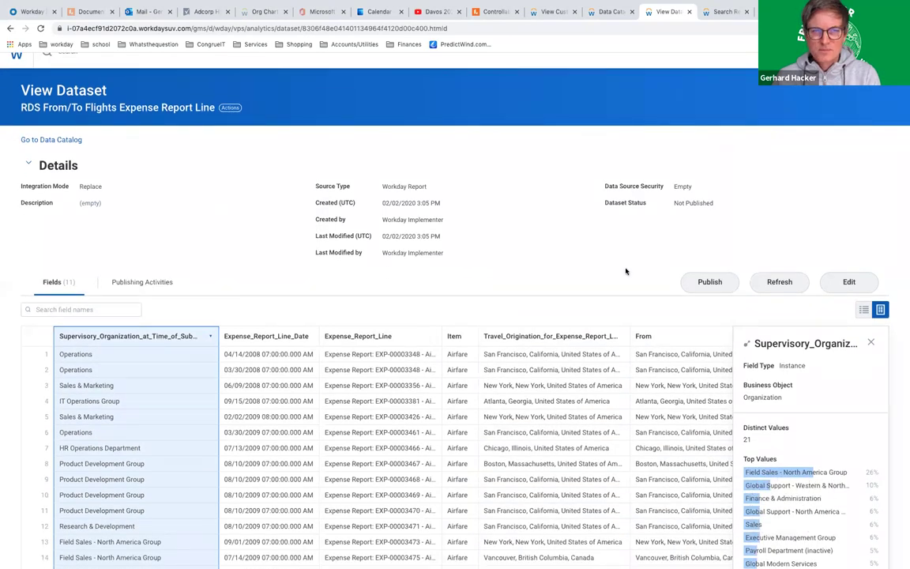
View the dataset's integration details, check its retrieval configuration and background processes, and return to the Data Catalog
{"action": "left_click", "coordinate": [231, 108]}
{"action": "mouse_move", "coordinate": [284, 153]}
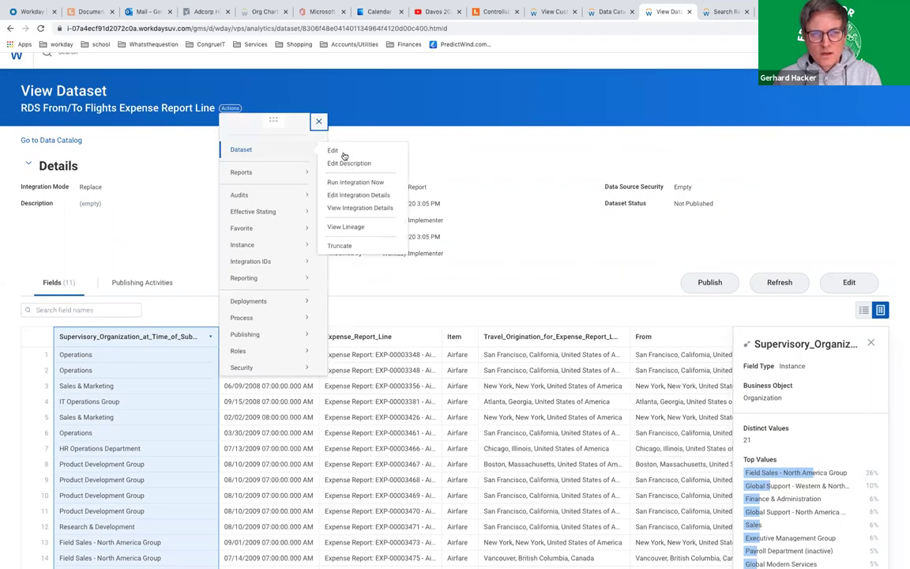
{"action": "left_click", "coordinate": [359, 209]}
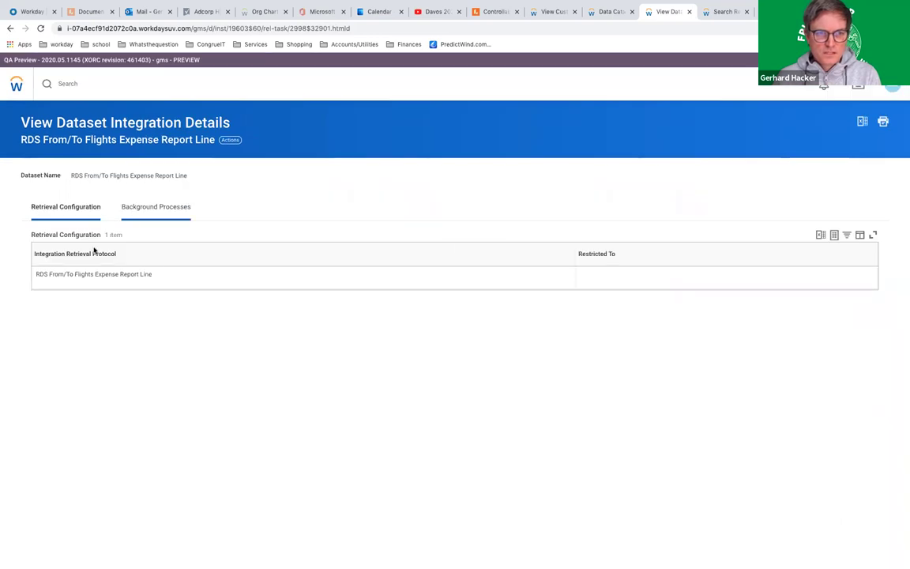
{"action": "left_click", "coordinate": [168, 207]}
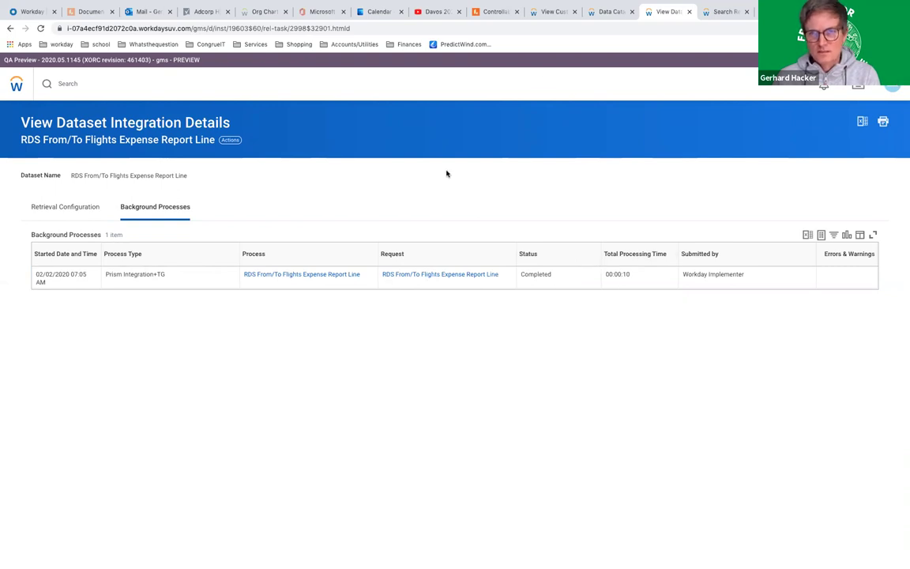
{"action": "left_click", "coordinate": [612, 13]}
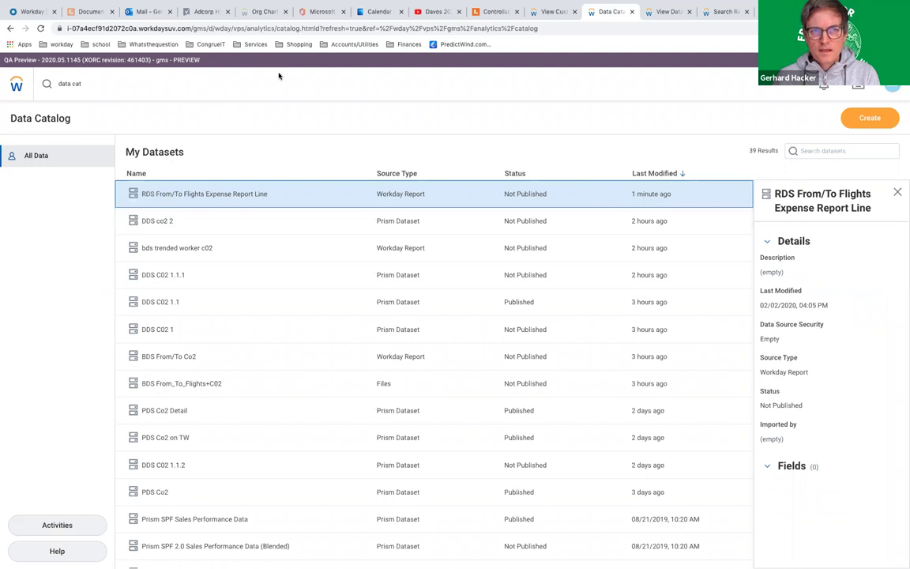
Check the DDS Co2 1 shape in the Lucidchart diagram and create a derived dataset from RDS From/To Flights Expense Report Line in Workday
{"action": "left_click", "coordinate": [496, 13]}
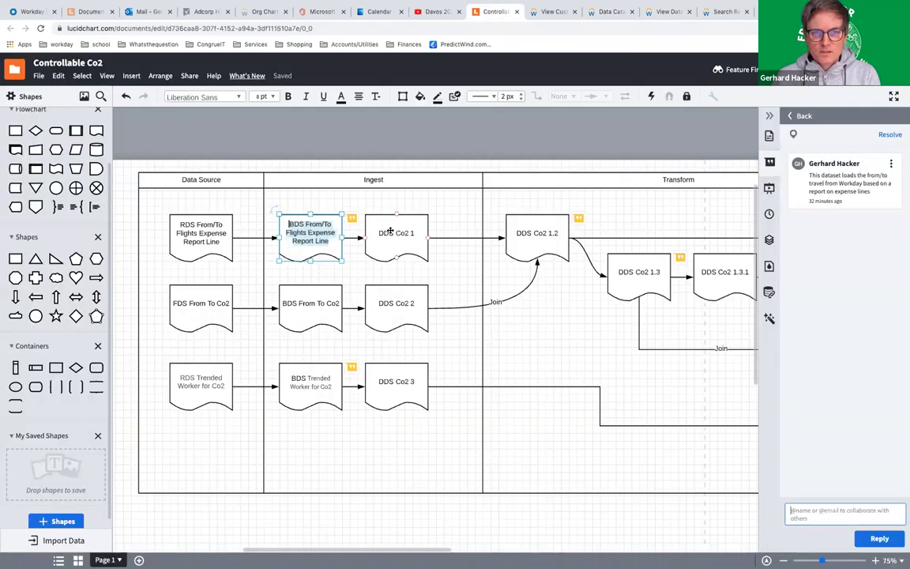
{"action": "left_click", "coordinate": [390, 231]}
{"action": "left_click", "coordinate": [391, 231]}
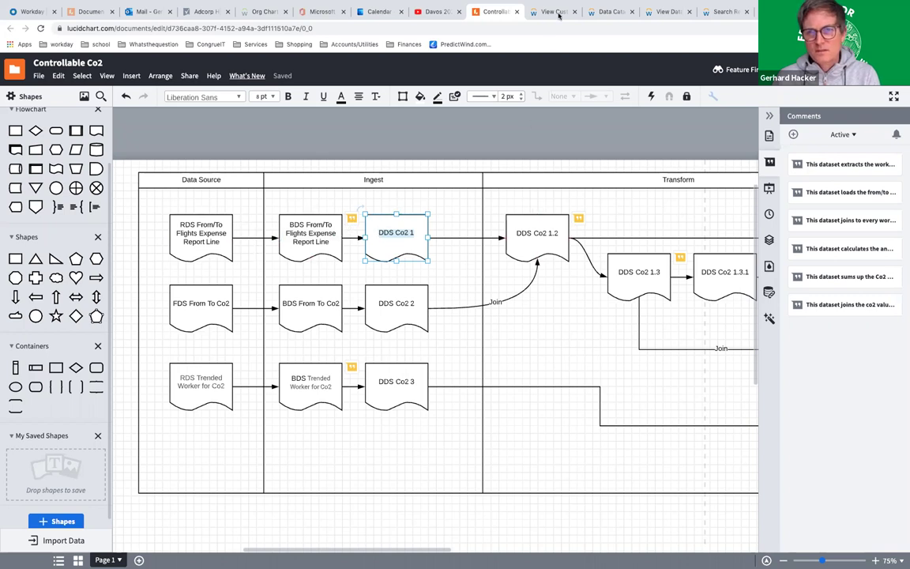
{"action": "left_click", "coordinate": [599, 15]}
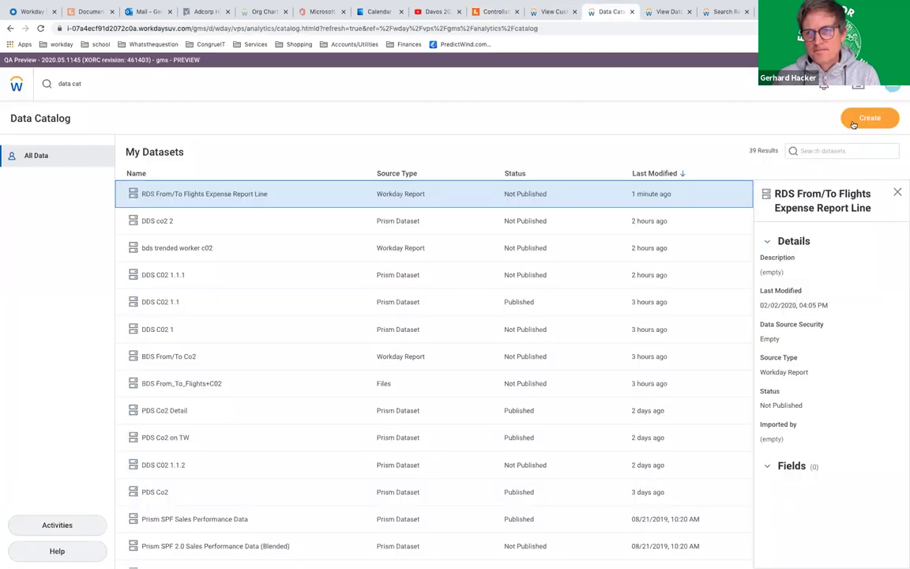
{"action": "left_click", "coordinate": [870, 118]}
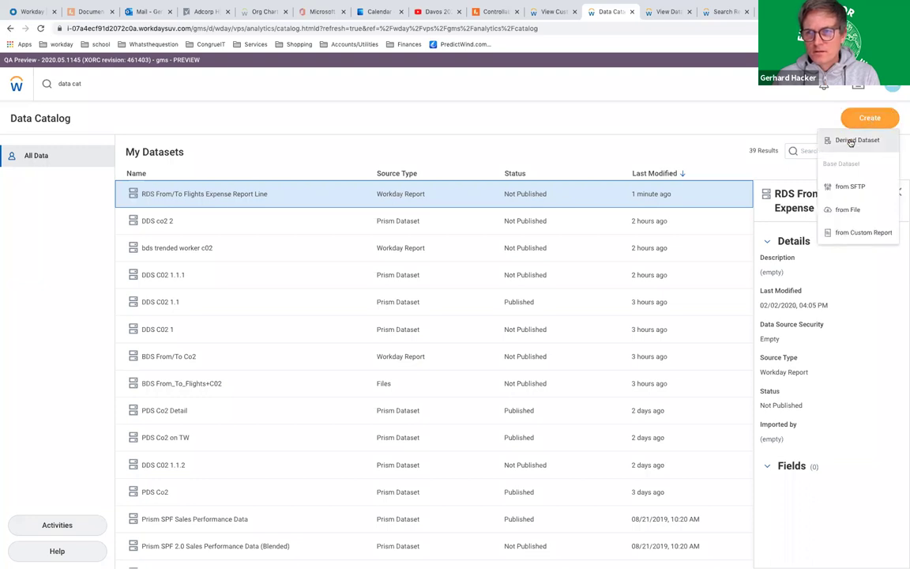
{"action": "left_click", "coordinate": [852, 142]}
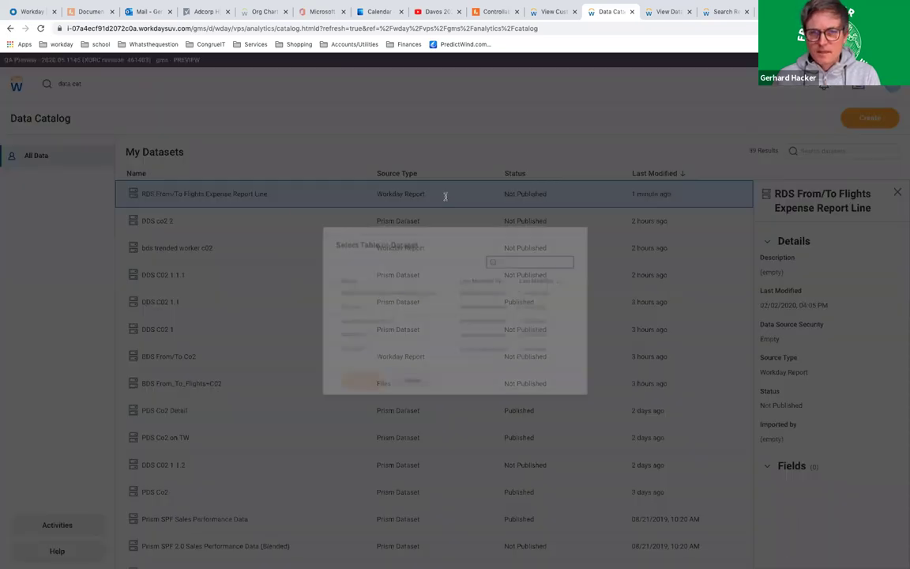
{"action": "left_click", "coordinate": [331, 289]}
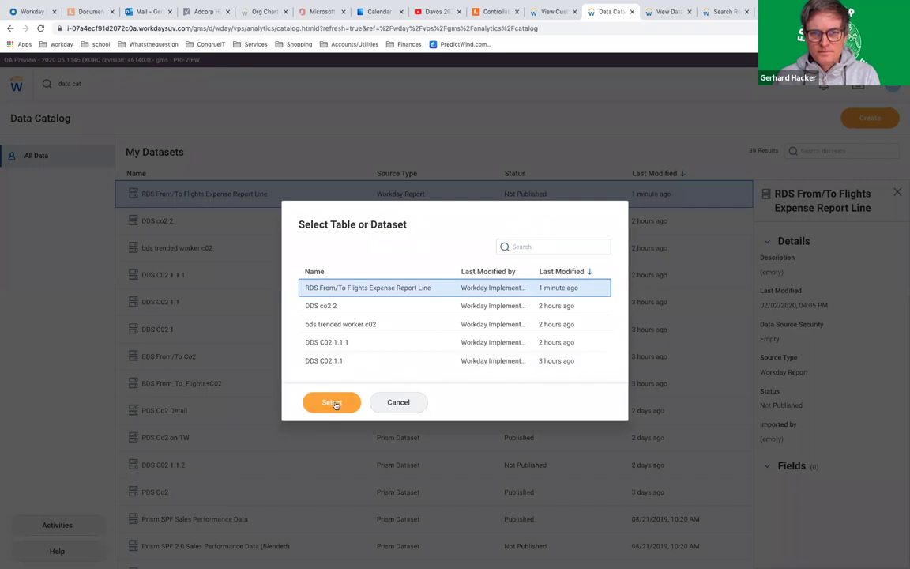
{"action": "left_click", "coordinate": [332, 403]}
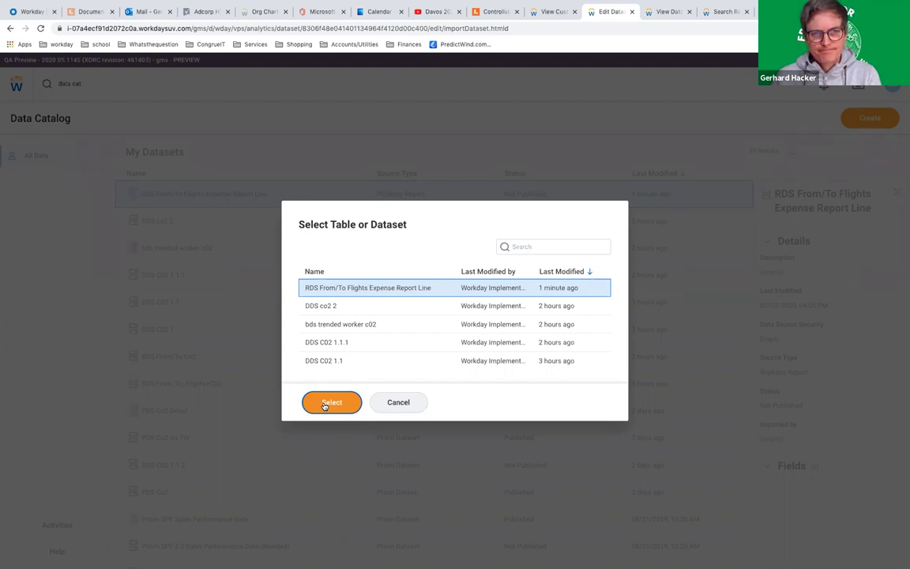
{"action": "left_click", "coordinate": [324, 404]}
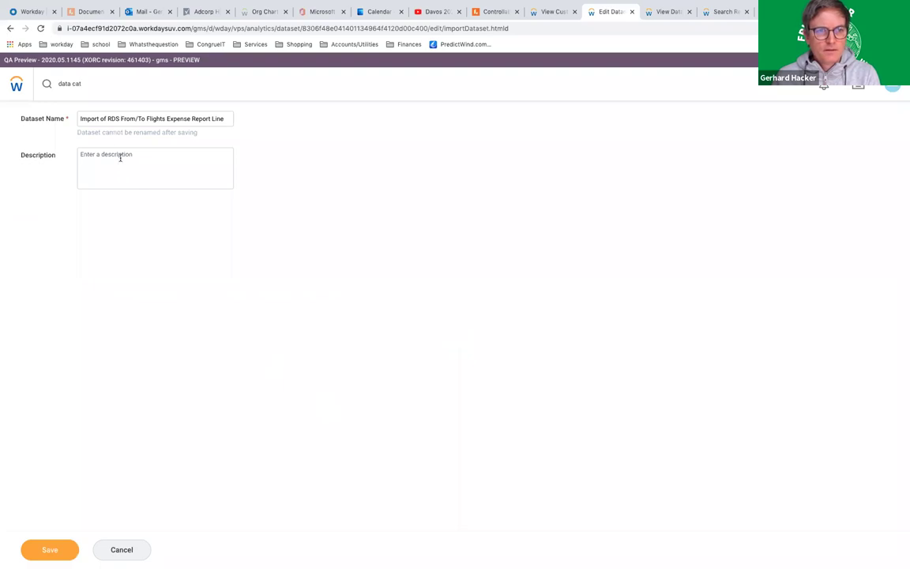
Name the derived dataset BDS From/To Flights Expense Report Line
{"action": "left_click_drag", "start_coordinate": [119, 118], "coordinate": [23, 122]}
{"action": "key", "text": "BackSpace"}
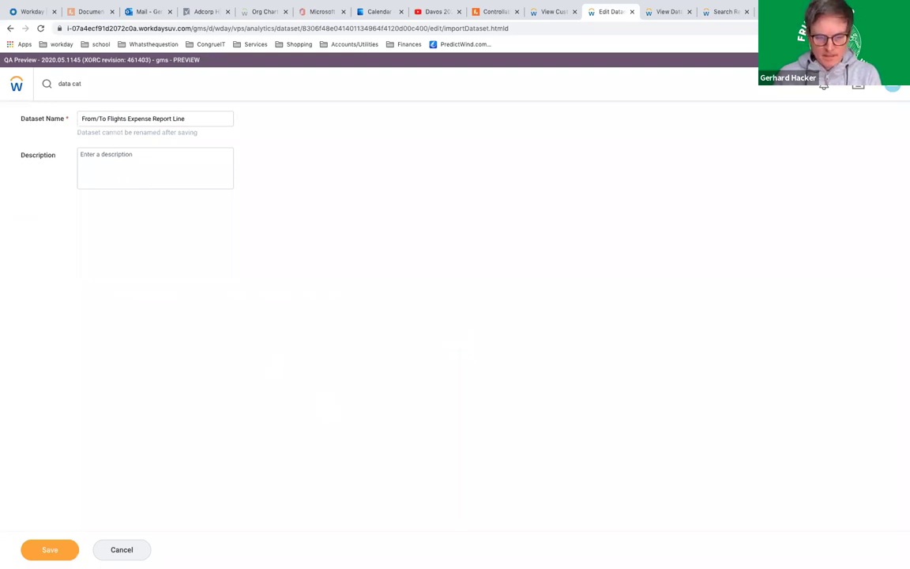
{"action": "type", "text": "BDS"}
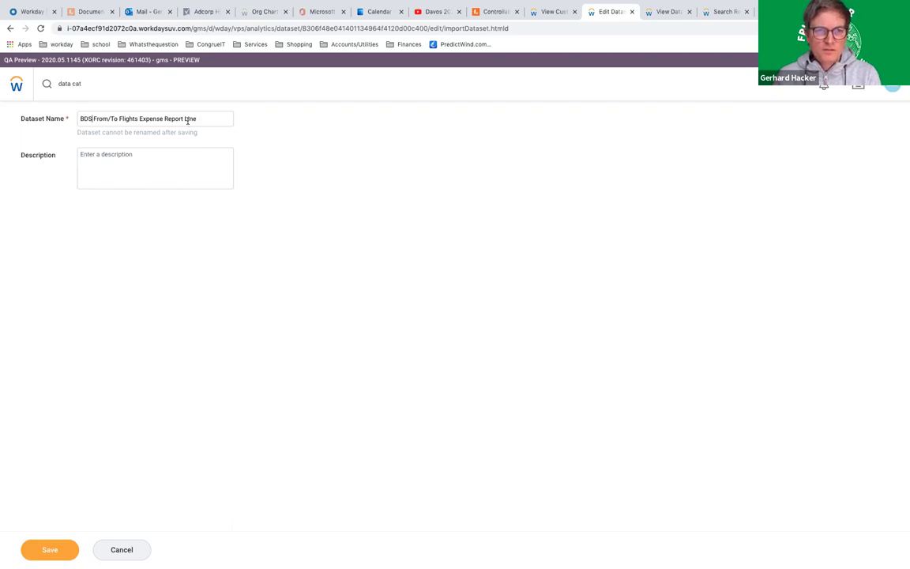
Copy the Lucidchart comment on the BDS From/To Flights Expense Report Line shape into the dataset's description and save the dataset
{"action": "left_click", "coordinate": [496, 11]}
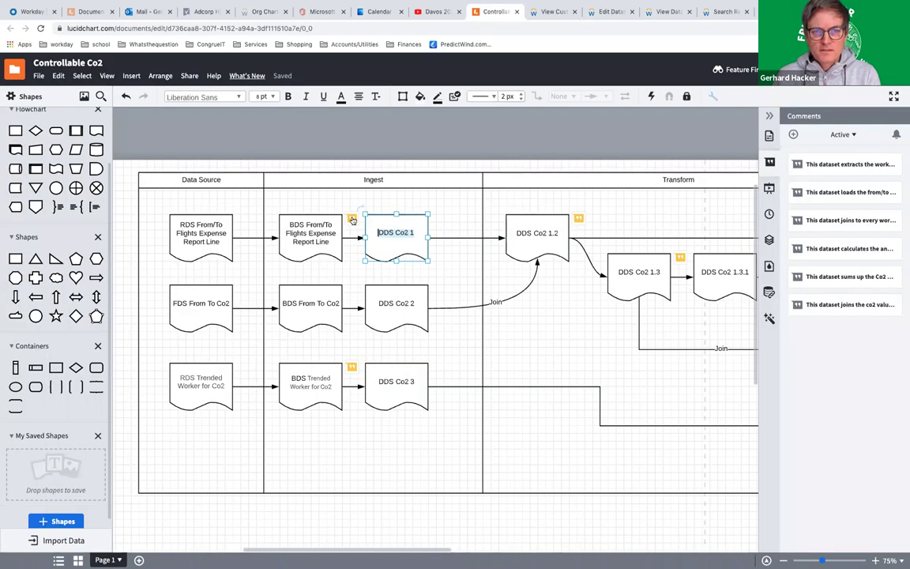
{"action": "left_click", "coordinate": [353, 220]}
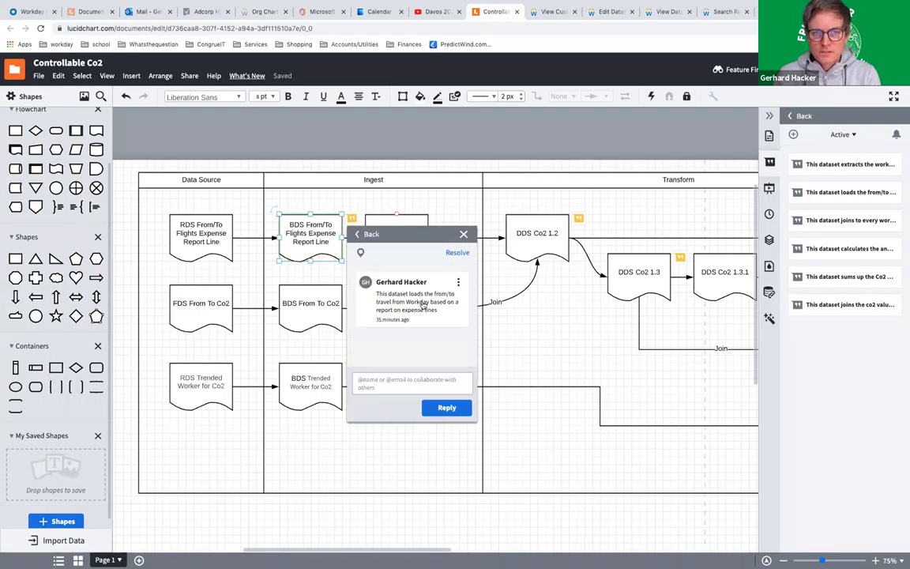
{"action": "left_click", "coordinate": [356, 217]}
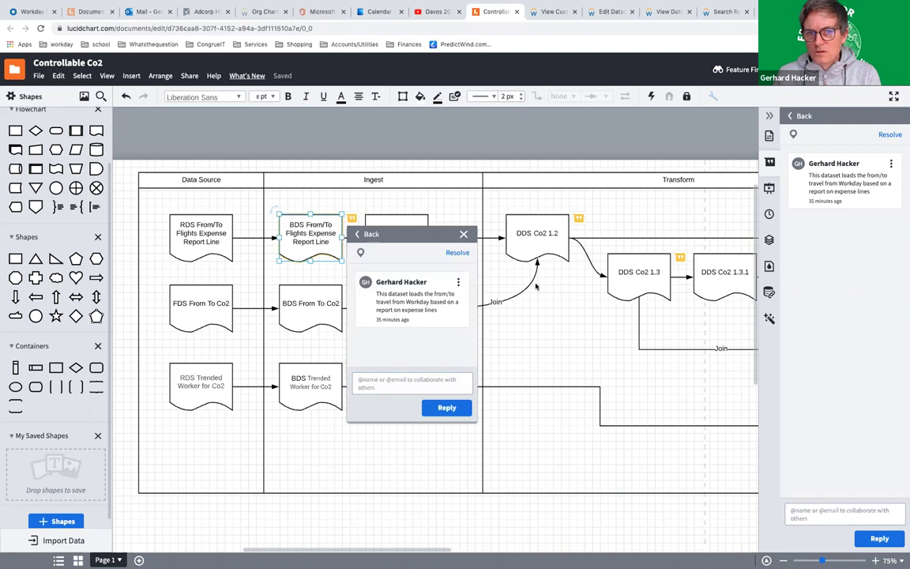
{"action": "left_click_drag", "start_coordinate": [377, 294], "coordinate": [442, 311]}
{"action": "key", "text": "super+c"}
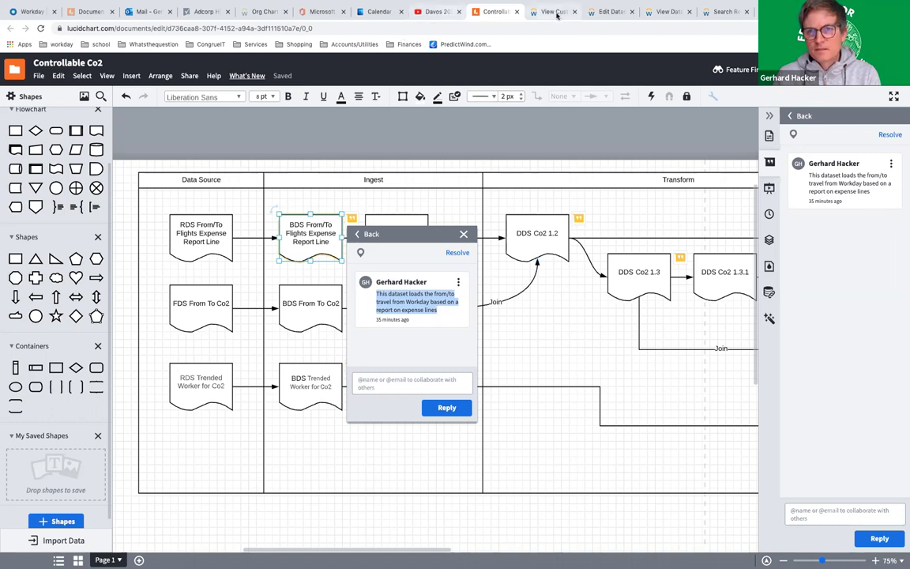
{"action": "key", "text": "ctrl+Tab"}
{"action": "key", "text": "ctrl+Tab"}
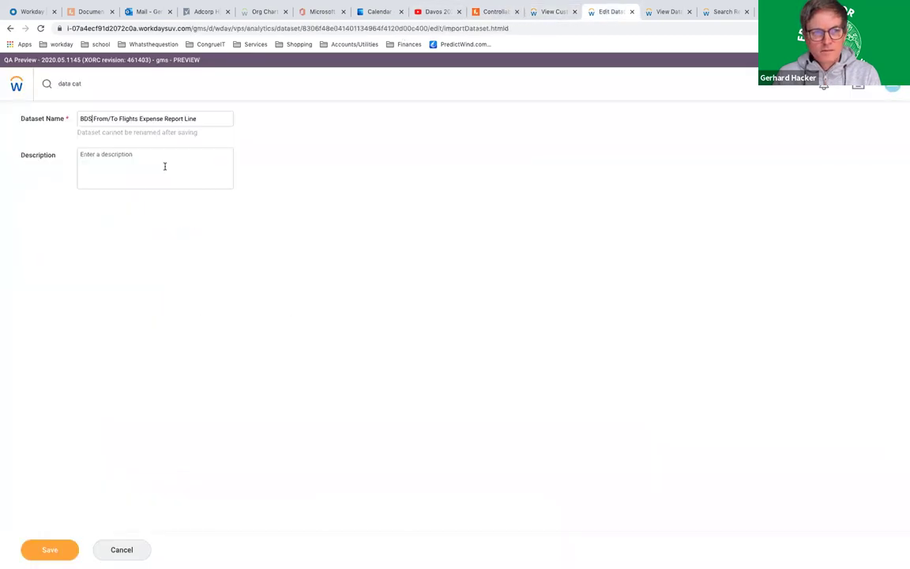
{"action": "key", "text": "super+v"}
{"action": "left_click", "coordinate": [51, 549]}
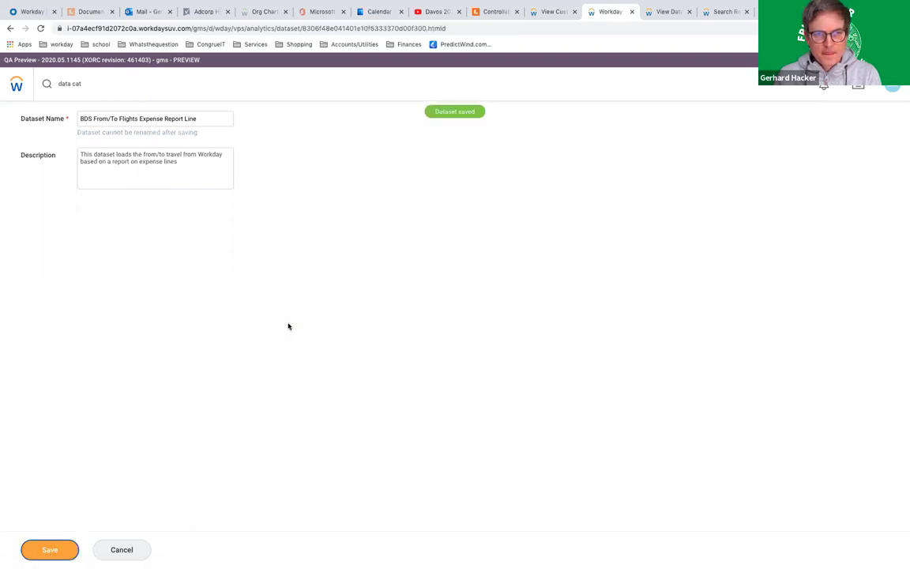
{"action": "left_click", "coordinate": [51, 550]}
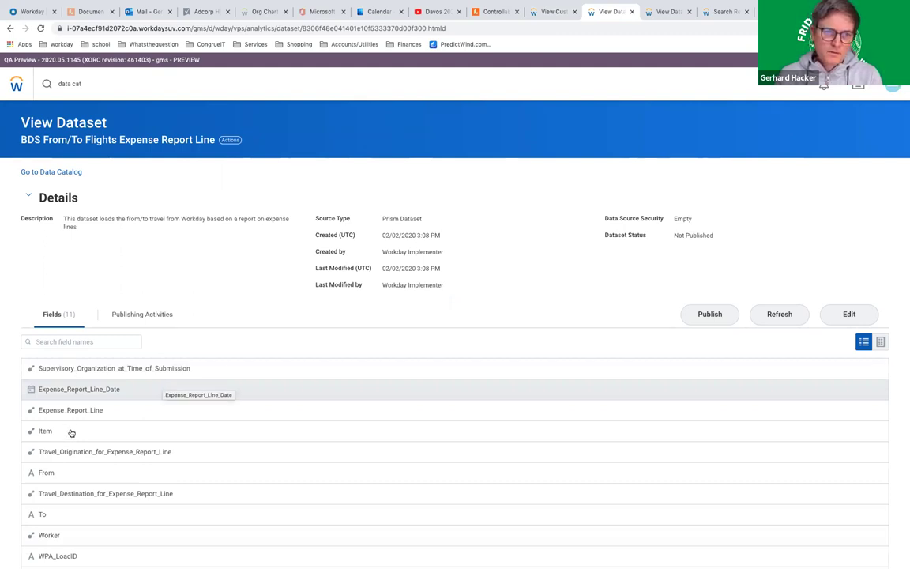
Open the BDS From/To Flights Expense Report Line dataset for editing and add a Manage Fields stage
{"action": "left_click", "coordinate": [850, 314]}
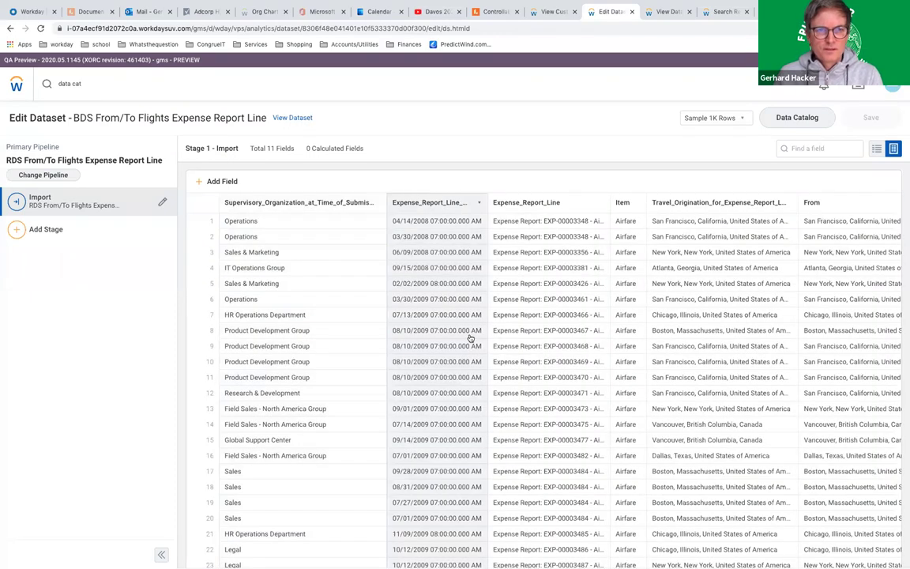
{"action": "left_click", "coordinate": [17, 229]}
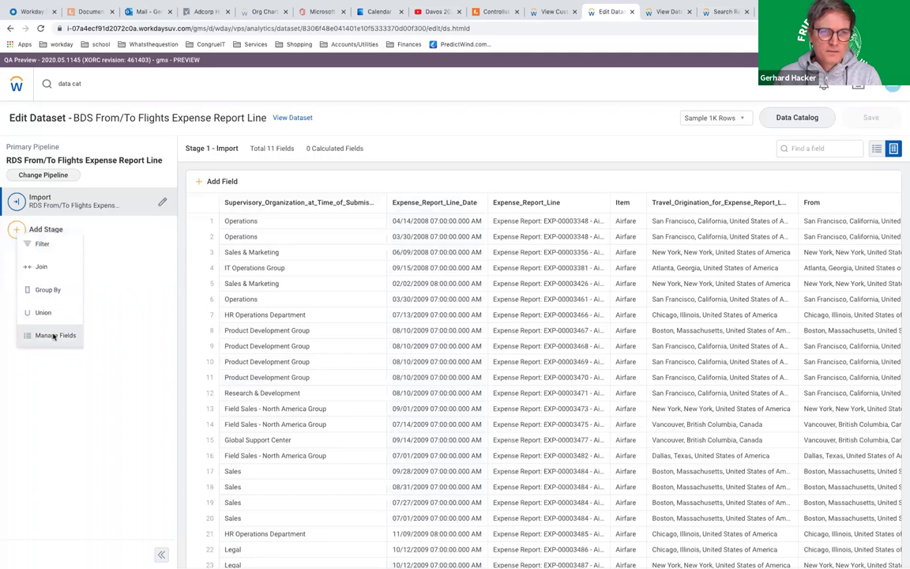
{"action": "left_click", "coordinate": [54, 336]}
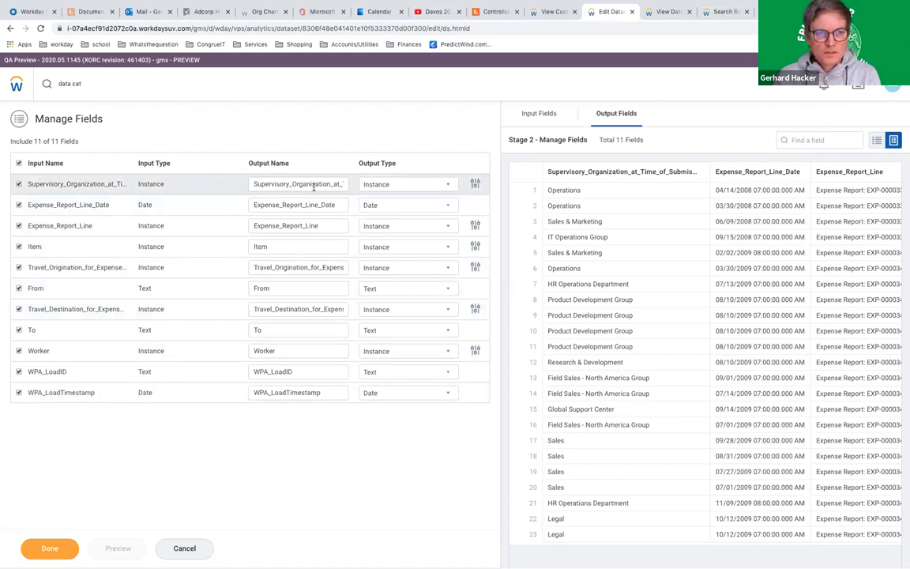
Assign the Supervisory Organization business object to the Supervisory_Organization_at_Time_of_Submission field
{"action": "left_click", "coordinate": [476, 185]}
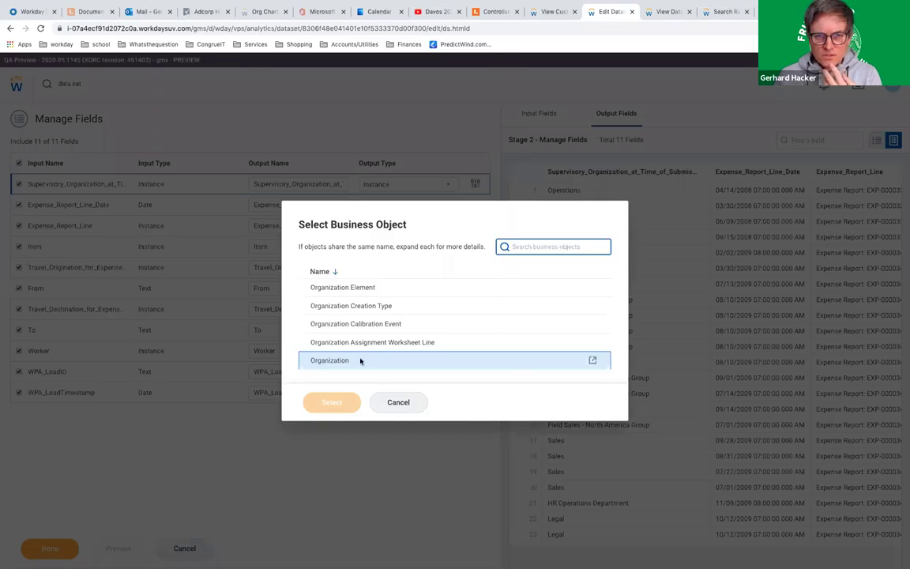
{"action": "type", "text": "superviso"}
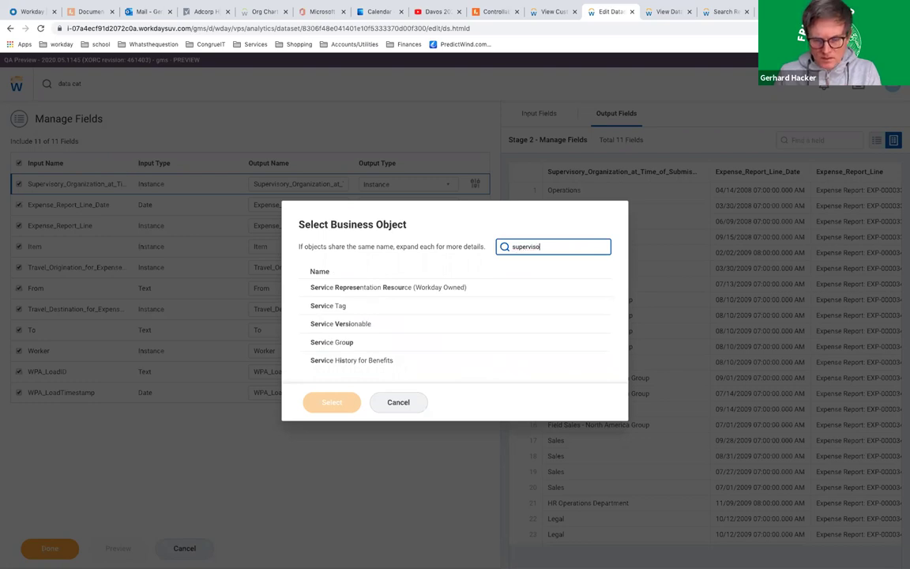
{"action": "type", "text": "ry org"}
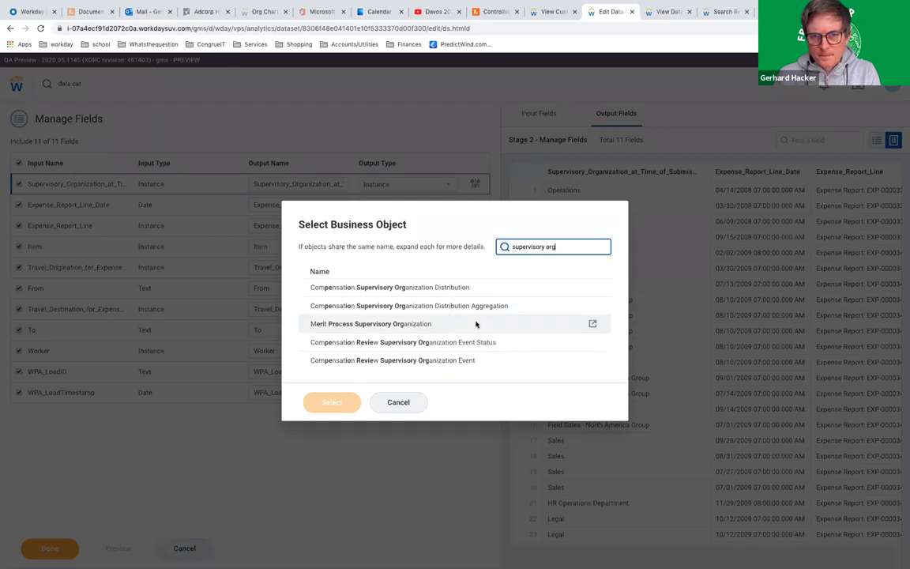
{"action": "scroll", "coordinate": [477, 324], "scroll_direction": "down", "scroll_amount": 1}
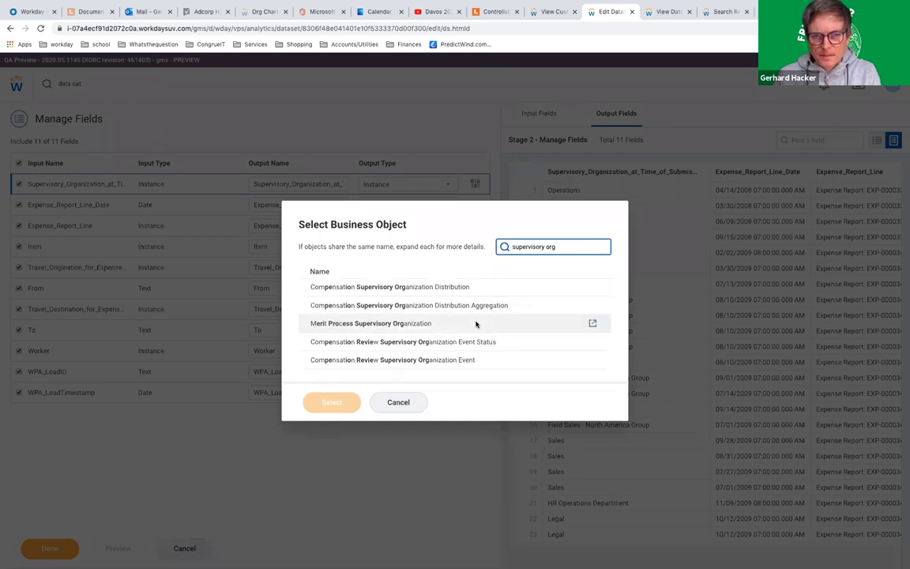
{"action": "scroll", "coordinate": [476, 324], "scroll_direction": "up", "scroll_amount": 5}
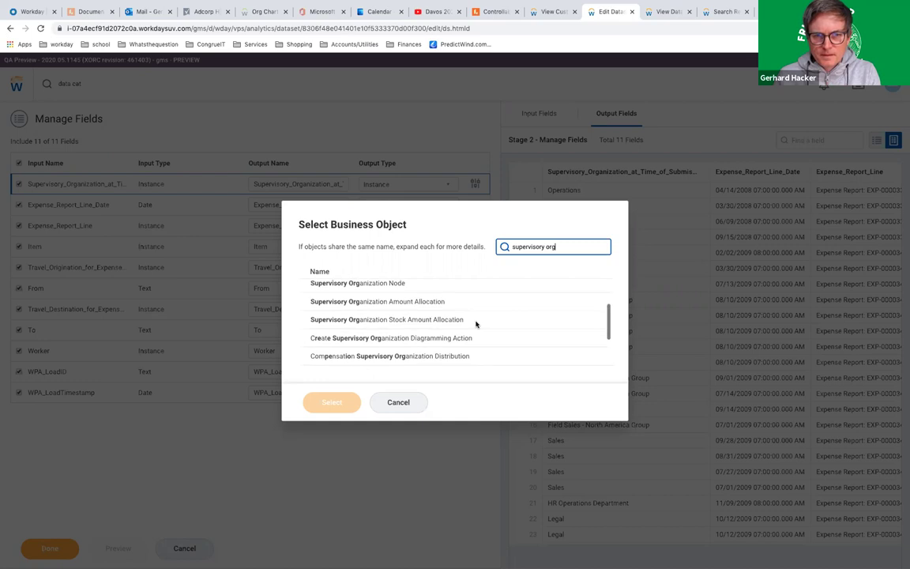
{"action": "scroll", "coordinate": [476, 324], "scroll_direction": "up", "scroll_amount": 1}
{"action": "left_click", "coordinate": [378, 311]}
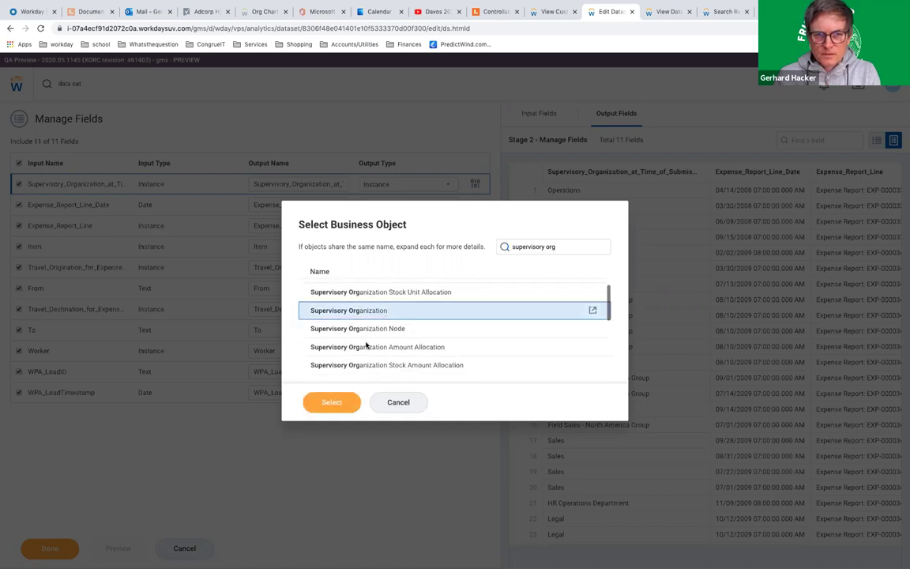
{"action": "left_click", "coordinate": [333, 403]}
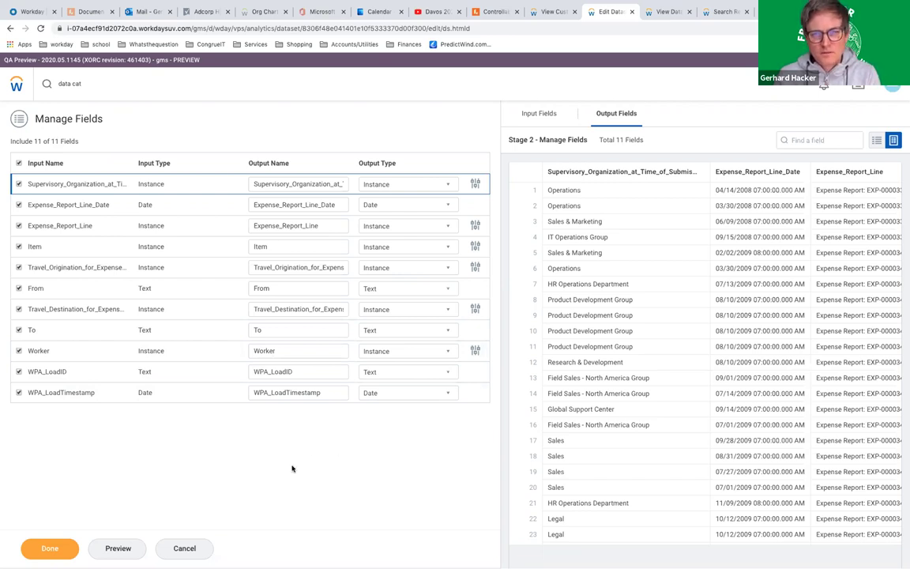
Complete the Manage Fields stage, save the dataset, and return to the Data Catalog
{"action": "left_click", "coordinate": [57, 550]}
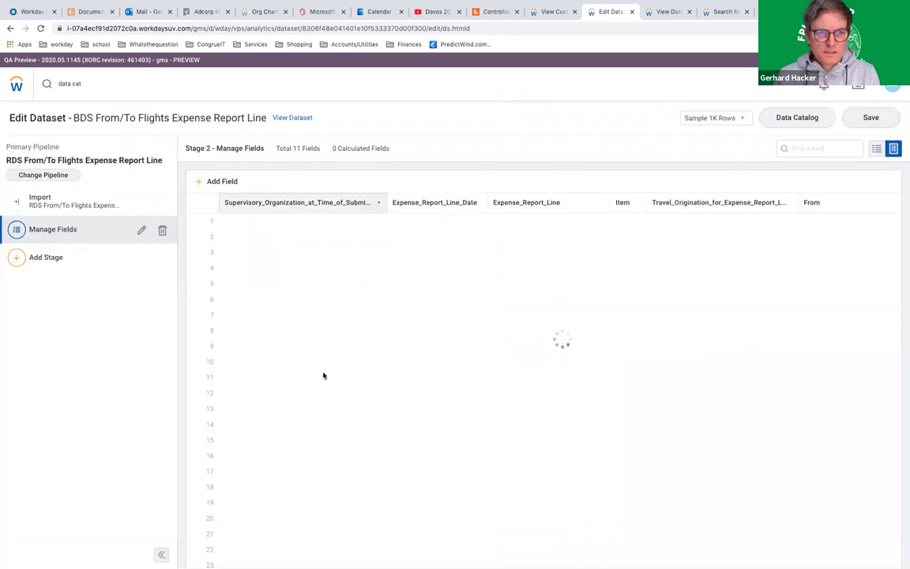
{"action": "left_click", "coordinate": [871, 117]}
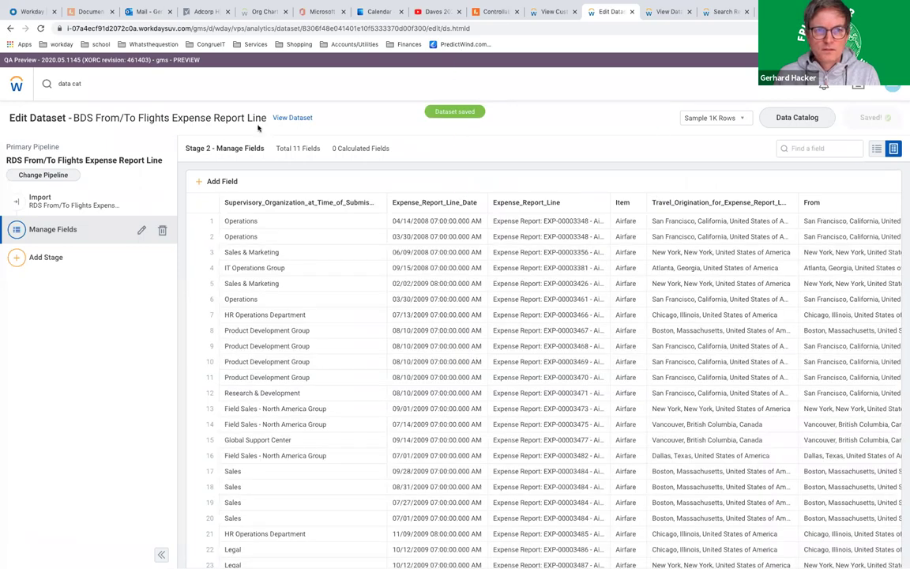
{"action": "left_click", "coordinate": [806, 118]}
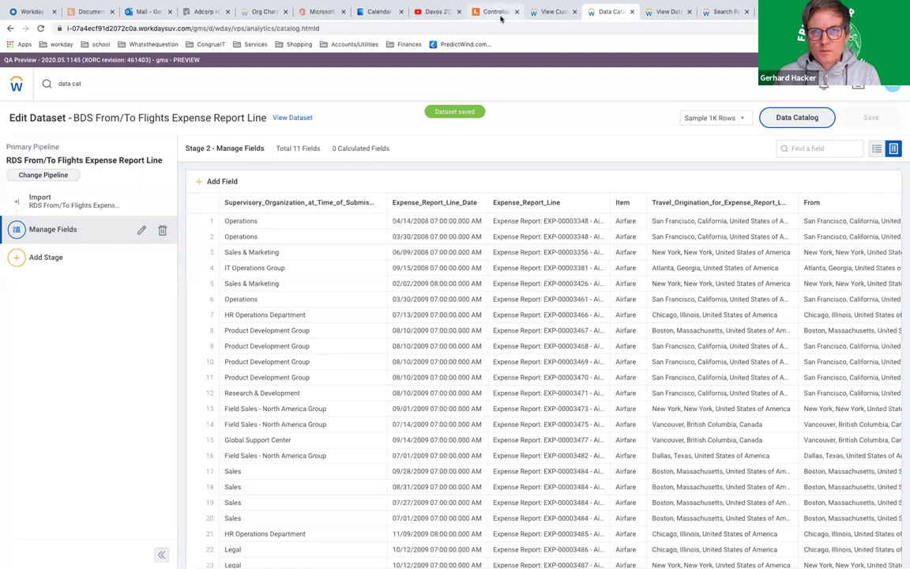
Check the FDS From To Co2 source shape in Lucidchart, and create a base dataset from the Downloads file FDS From_To_C02.csv in the Data Catalog
{"action": "left_click", "coordinate": [495, 12]}
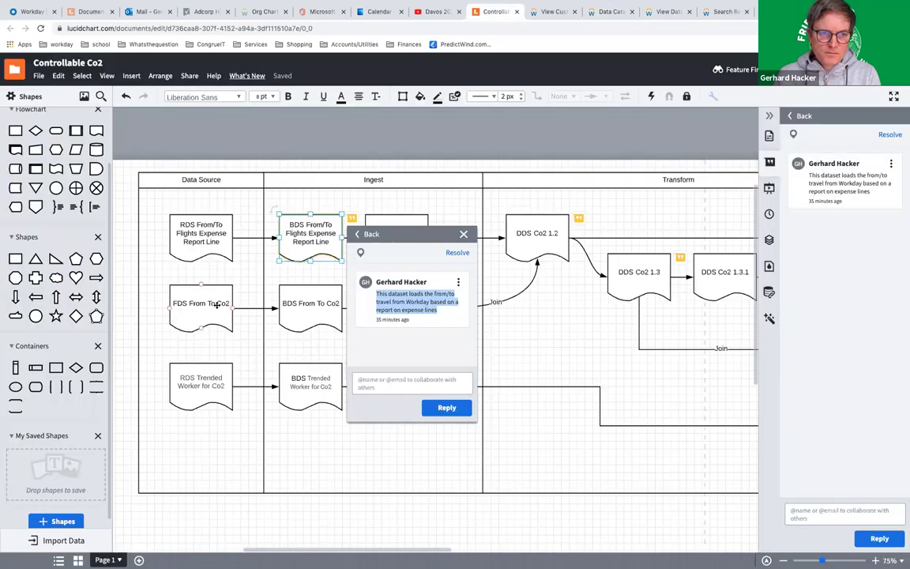
{"action": "left_click", "coordinate": [215, 305]}
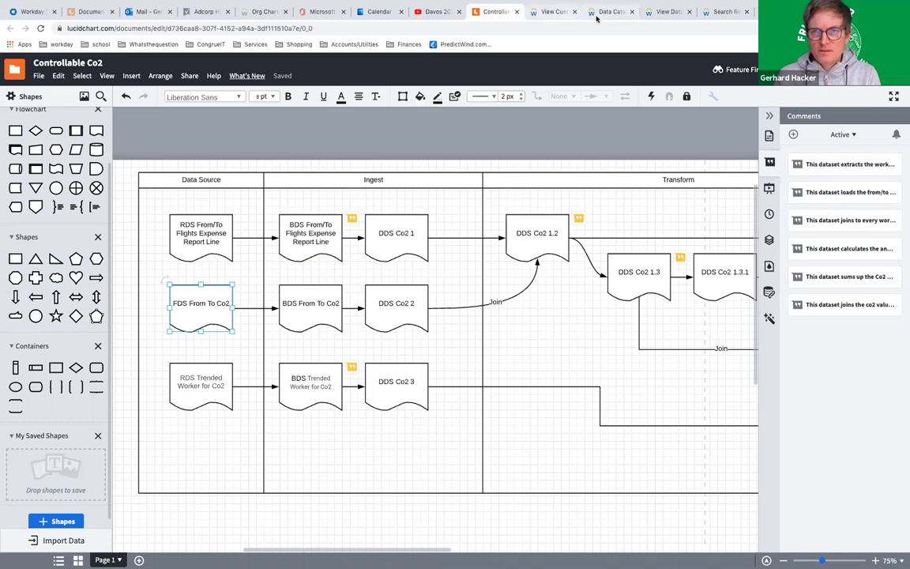
{"action": "left_click", "coordinate": [621, 14]}
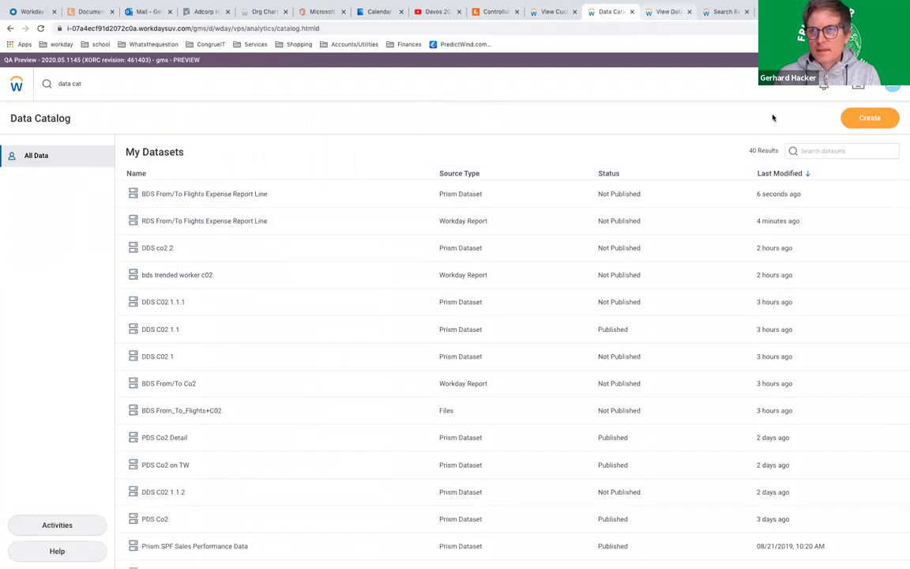
{"action": "left_click", "coordinate": [872, 120]}
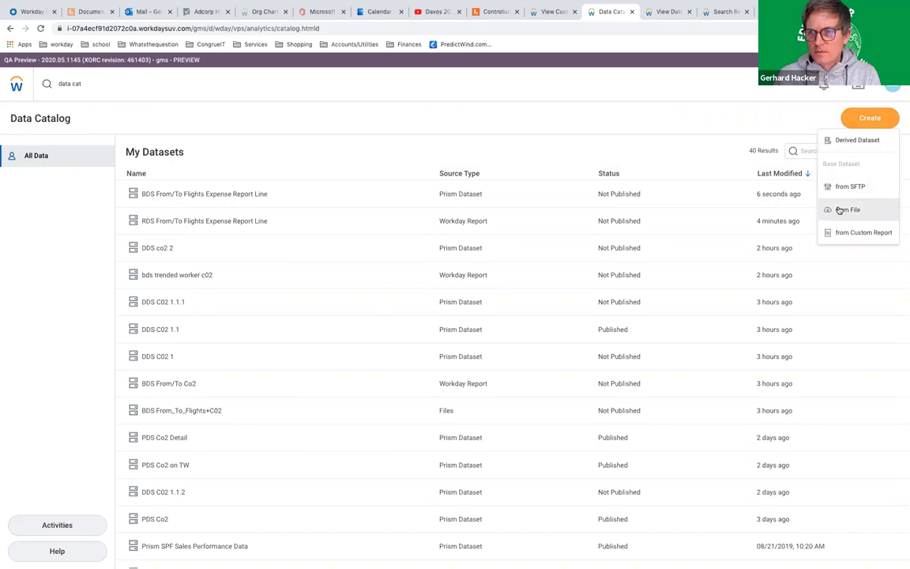
{"action": "left_click", "coordinate": [841, 210]}
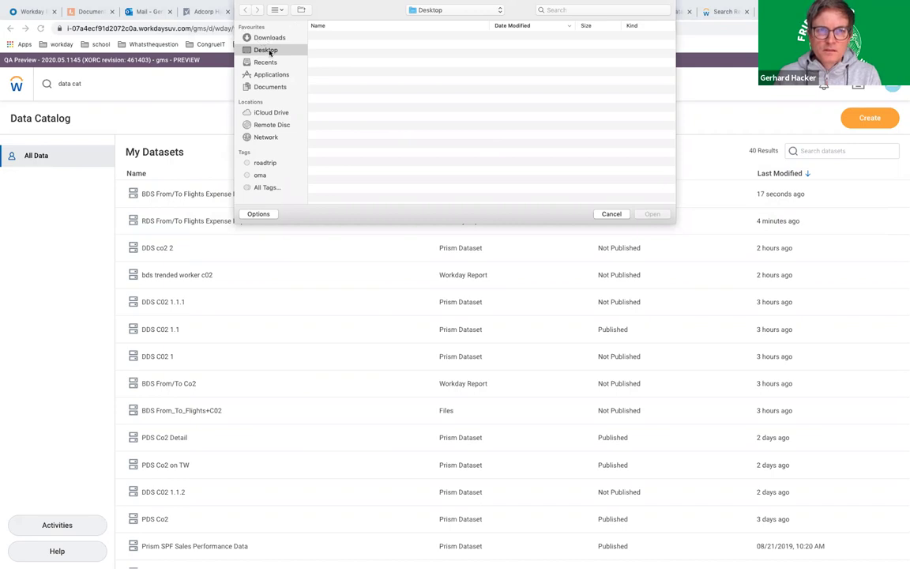
{"action": "left_click", "coordinate": [271, 88]}
{"action": "left_click", "coordinate": [271, 38]}
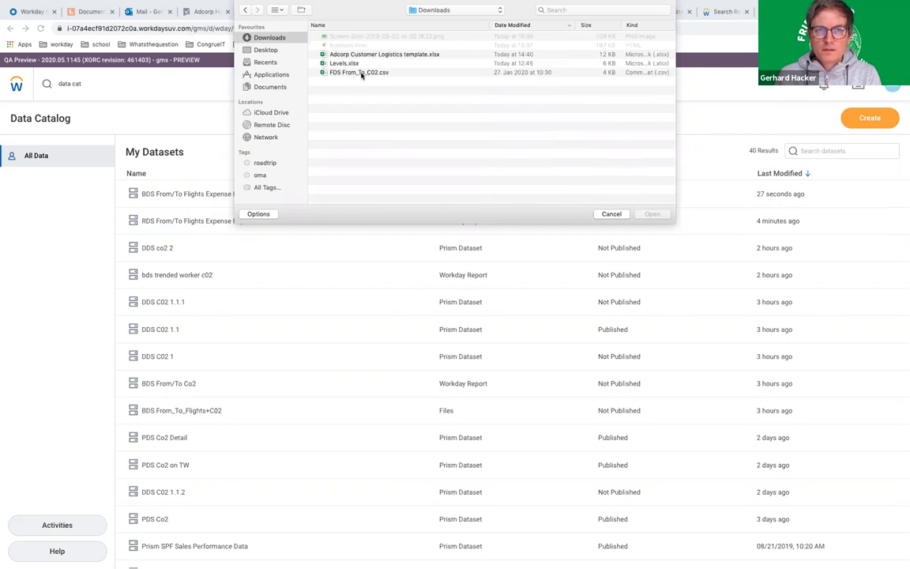
{"action": "left_click", "coordinate": [362, 73]}
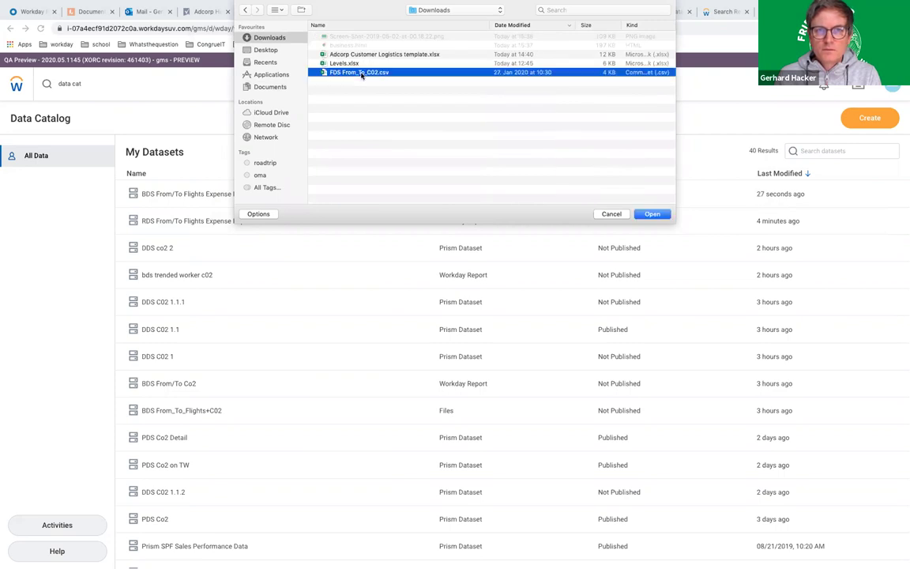
{"action": "left_click", "coordinate": [638, 214]}
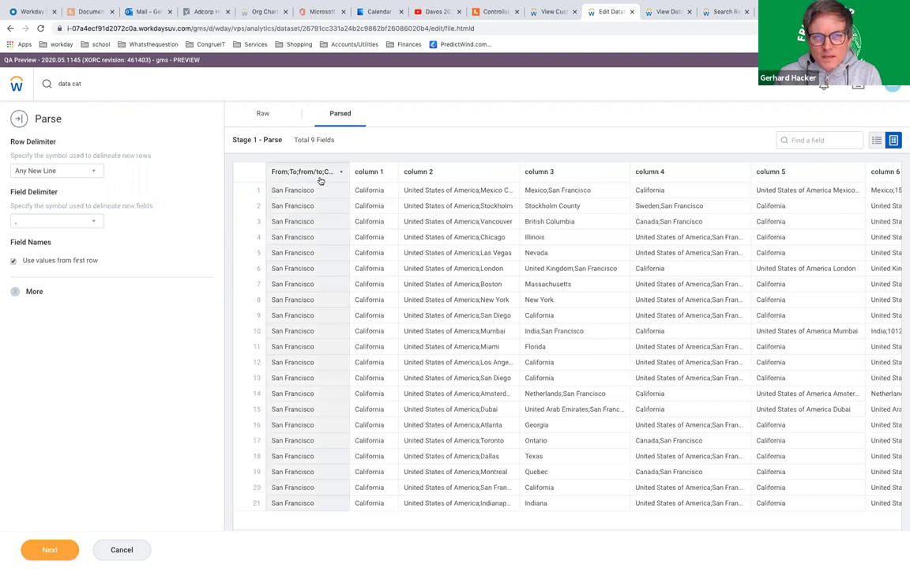
Set the parse stage's field delimiter to a semicolon and continue to the dataset naming page
{"action": "left_click", "coordinate": [97, 222]}
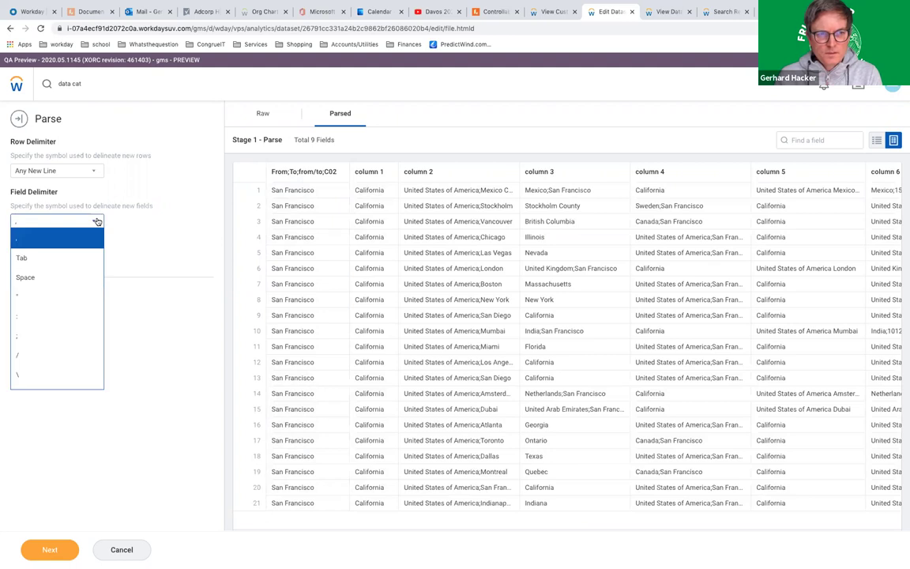
{"action": "left_click", "coordinate": [42, 259]}
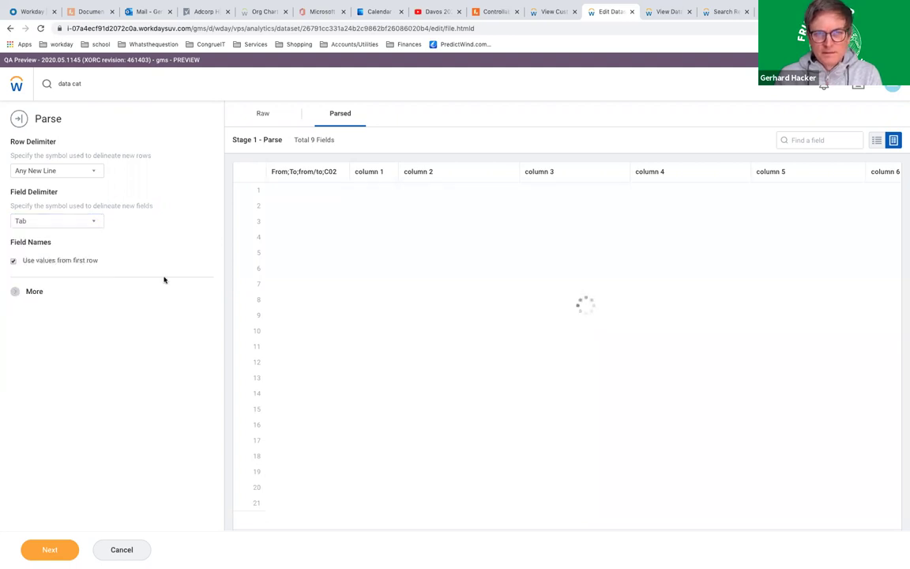
{"action": "left_click", "coordinate": [92, 221]}
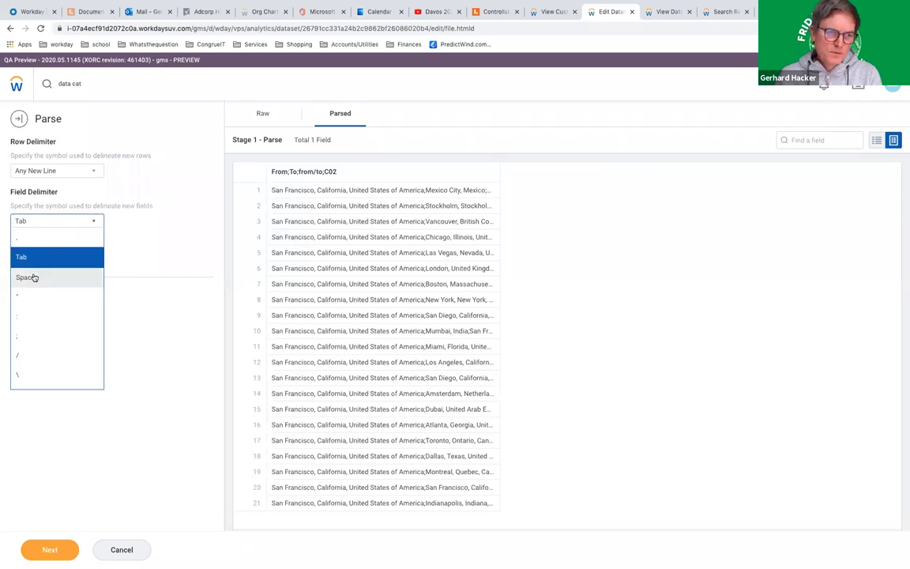
{"action": "left_click", "coordinate": [34, 277]}
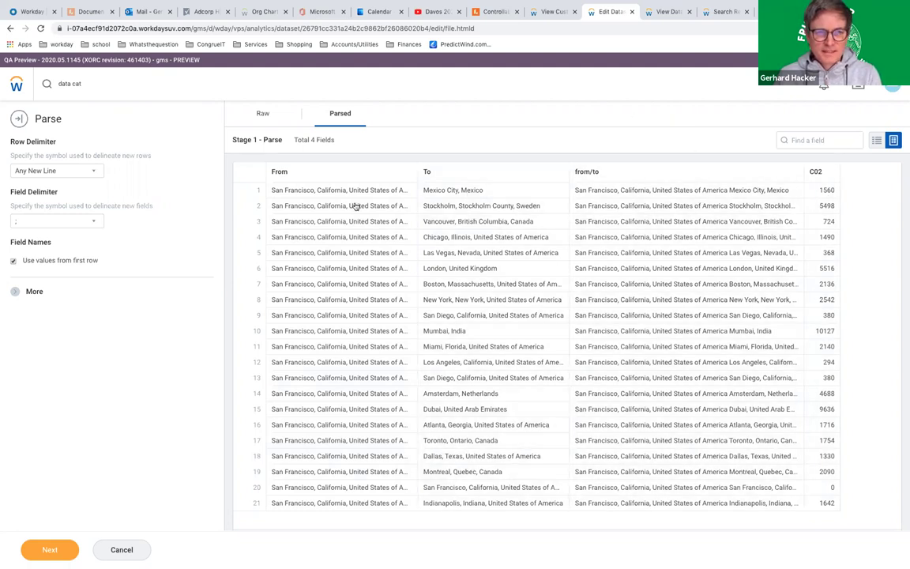
{"action": "left_click", "coordinate": [50, 551]}
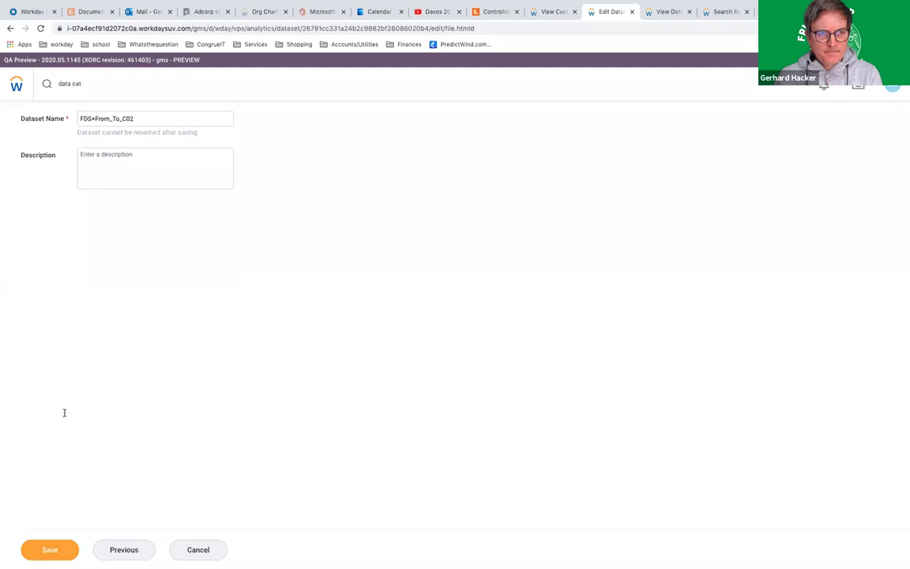
Name the dataset BDS From To Co2 using the Lucidchart shape's label, save it, and show its fields as a data table
{"action": "left_click", "coordinate": [497, 12]}
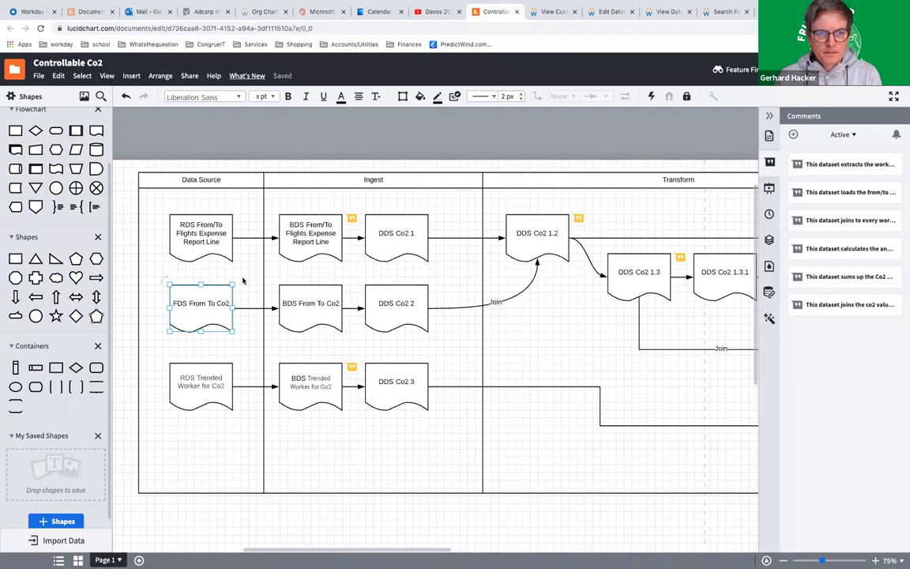
{"action": "left_click", "coordinate": [305, 301]}
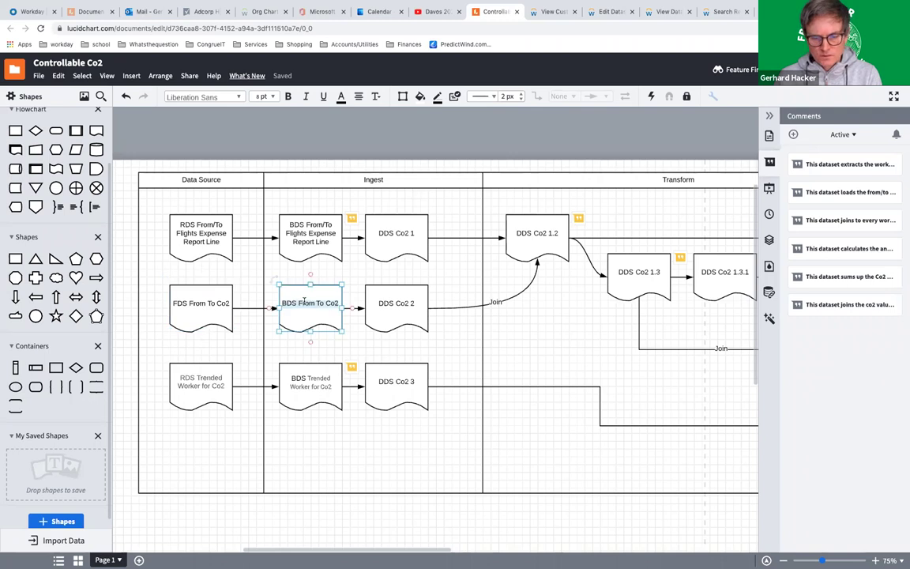
{"action": "left_click", "coordinate": [608, 12]}
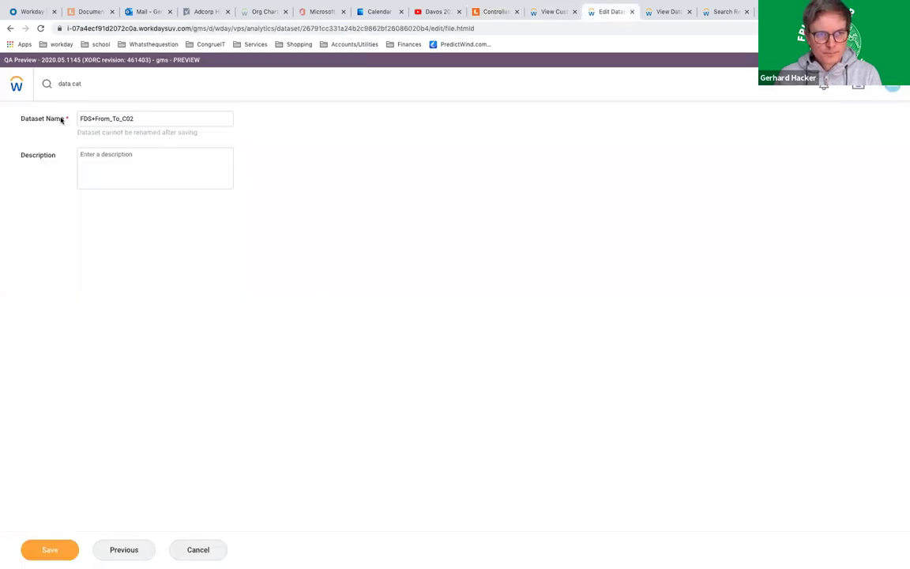
{"action": "left_click_drag", "start_coordinate": [144, 117], "coordinate": [36, 122]}
{"action": "type", "text": "BDS From To Co2"}
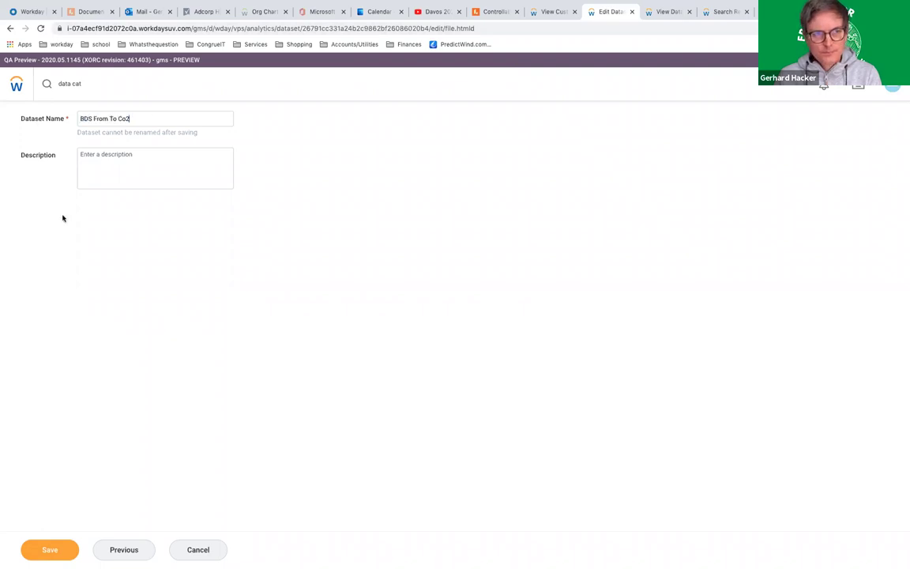
{"action": "left_click", "coordinate": [58, 557]}
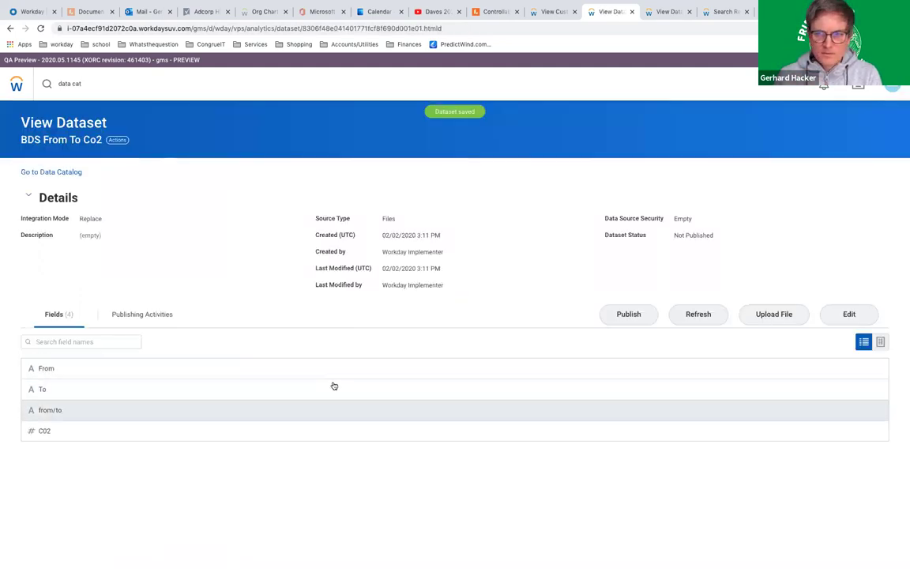
{"action": "left_click", "coordinate": [881, 341]}
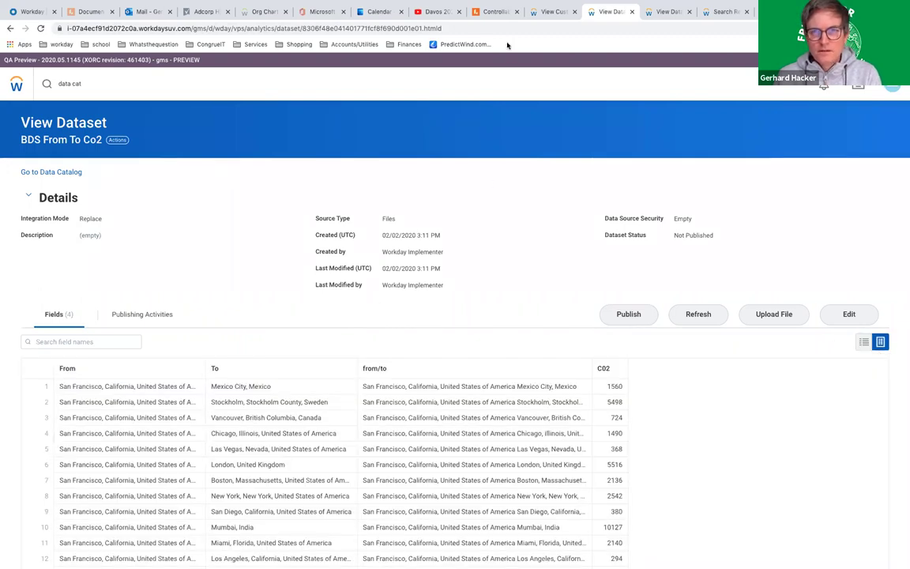
Switch to the Lucidchart diagram and copy the label text of the DDS Co2 2 shape
{"action": "left_click", "coordinate": [496, 13]}
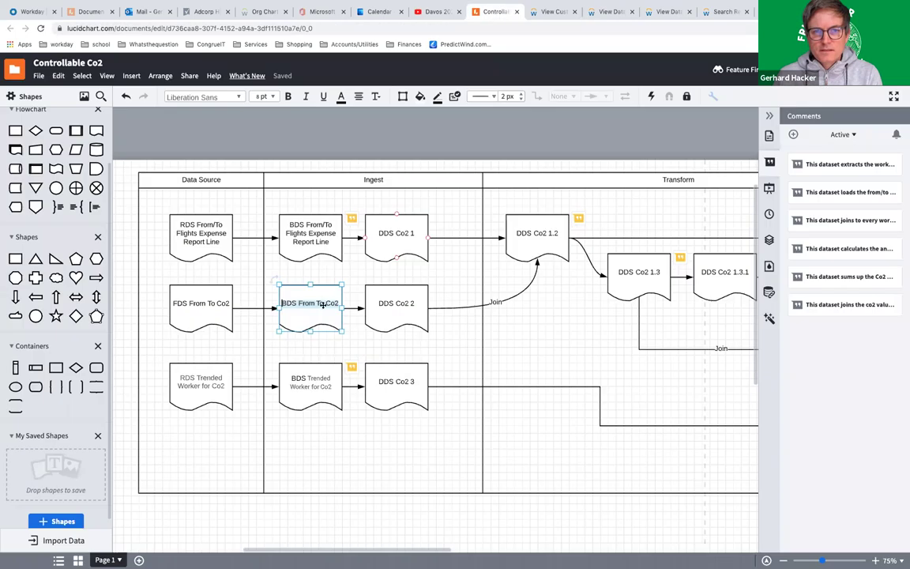
{"action": "left_click", "coordinate": [395, 304]}
{"action": "double_click", "coordinate": [403, 306]}
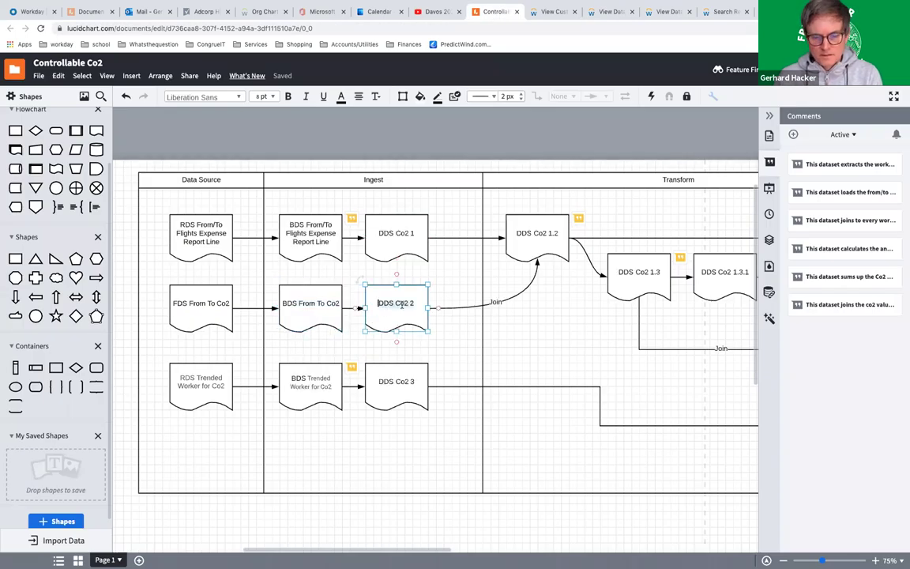
{"action": "left_click", "coordinate": [668, 12]}
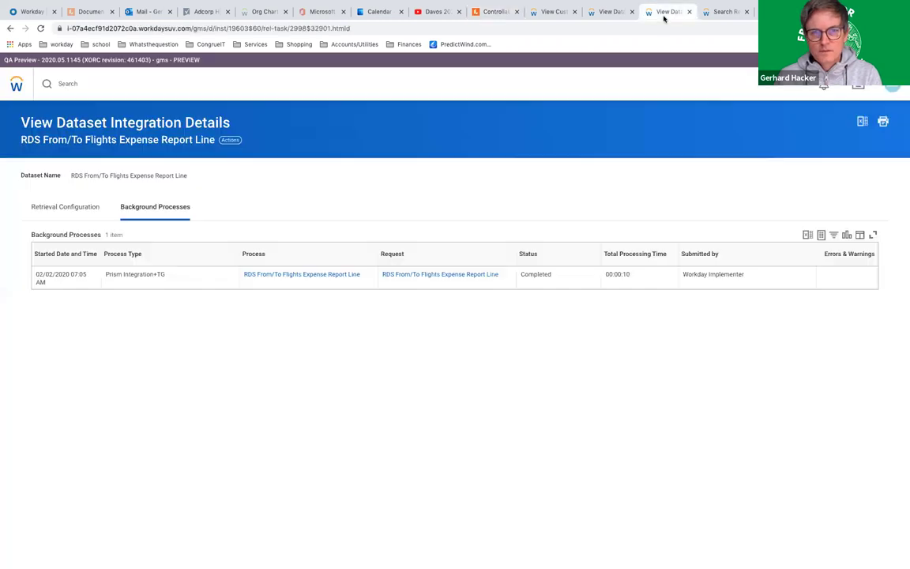
{"action": "left_click", "coordinate": [728, 11]}
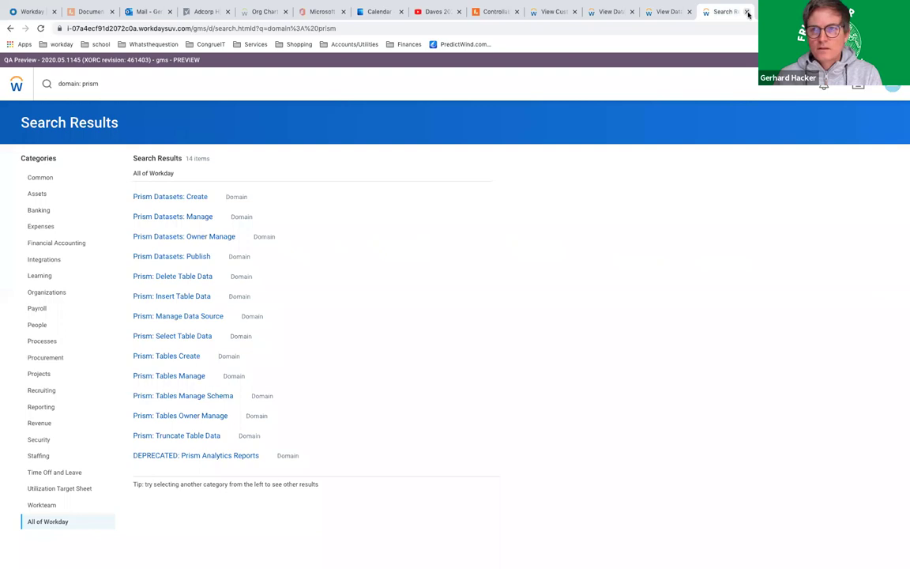
{"action": "left_click", "coordinate": [747, 12]}
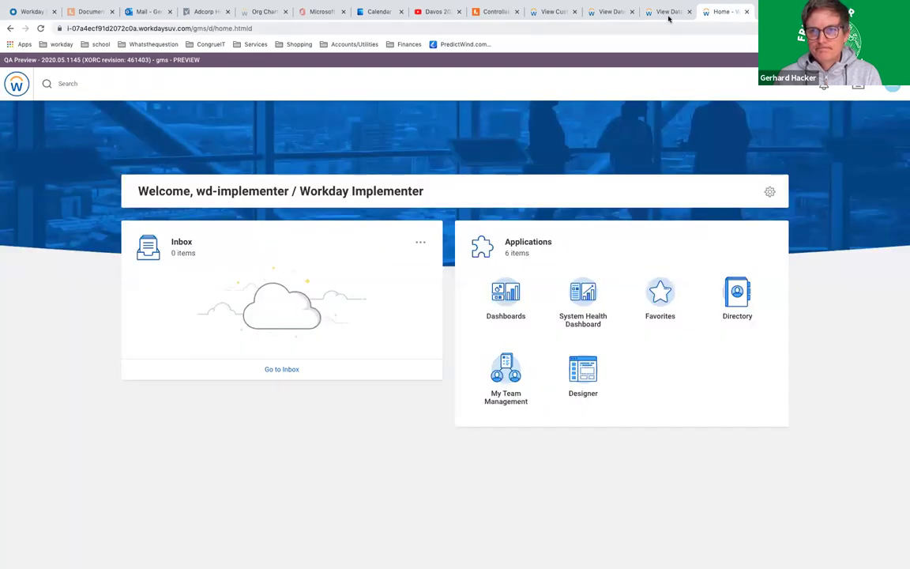
{"action": "left_click", "coordinate": [669, 15]}
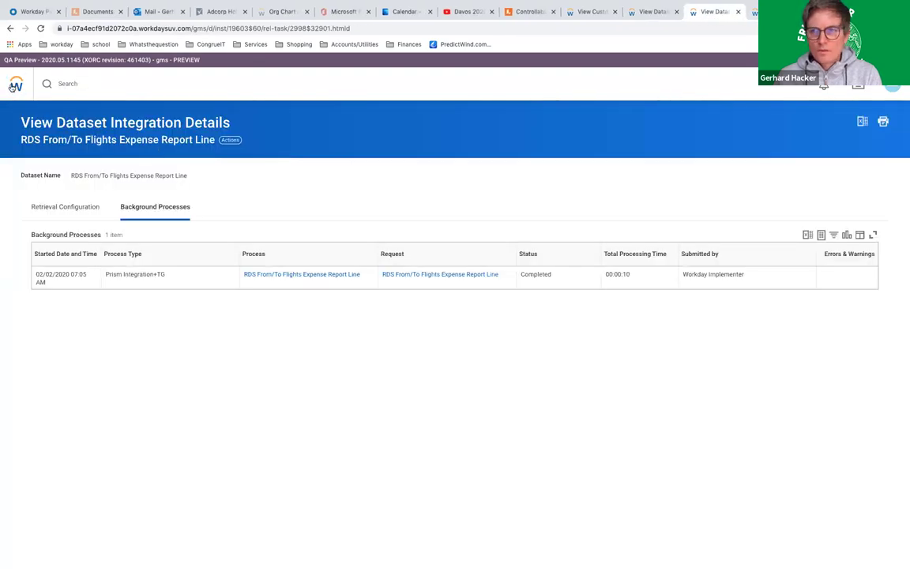
Create a derived dataset from BDS From To Co2 in the Data Catalog and name it DDS Co2 2
{"action": "left_click", "coordinate": [658, 15]}
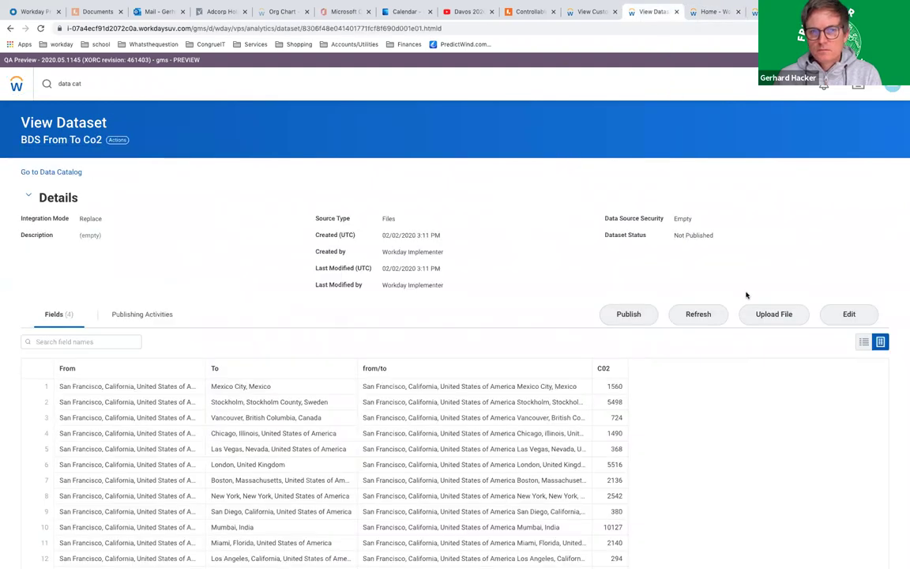
{"action": "left_click", "coordinate": [69, 173]}
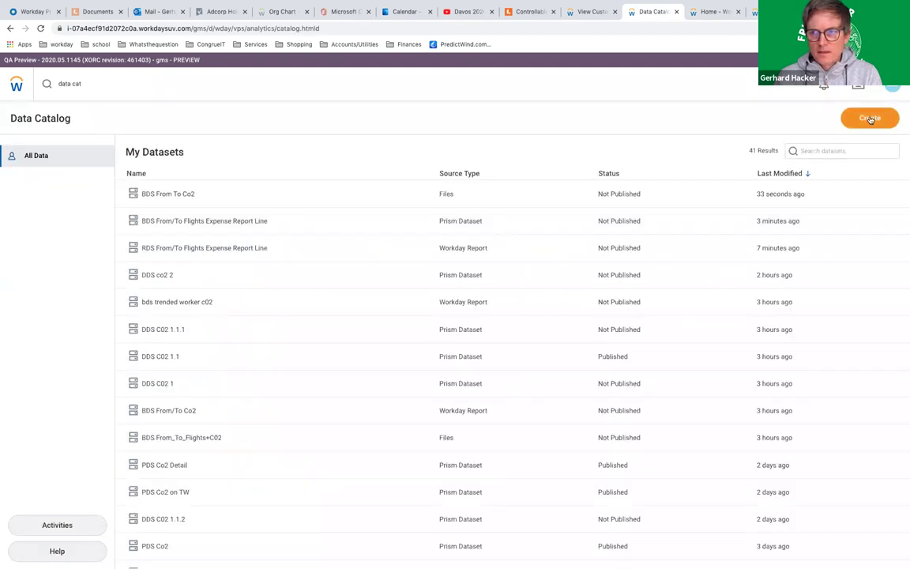
{"action": "left_click", "coordinate": [870, 120]}
{"action": "left_click", "coordinate": [851, 141]}
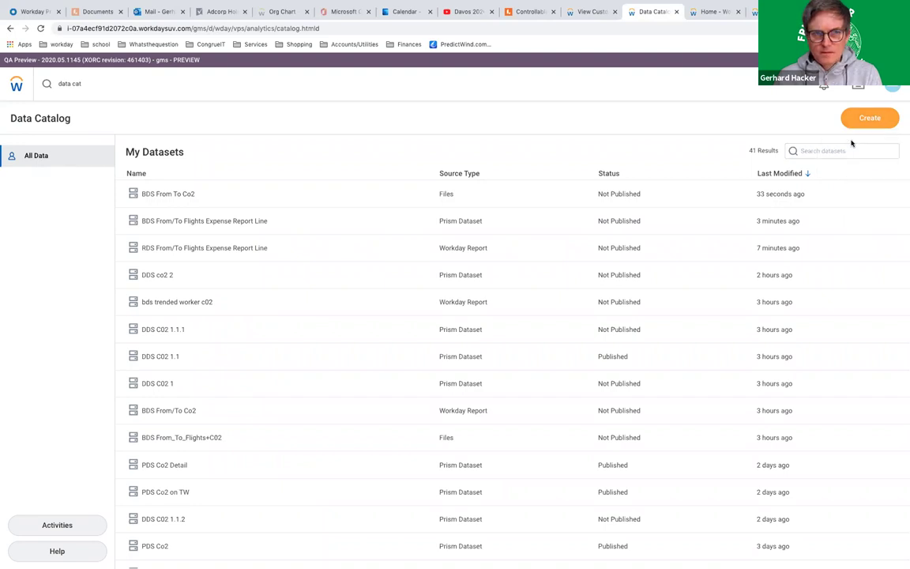
{"action": "left_click", "coordinate": [400, 289]}
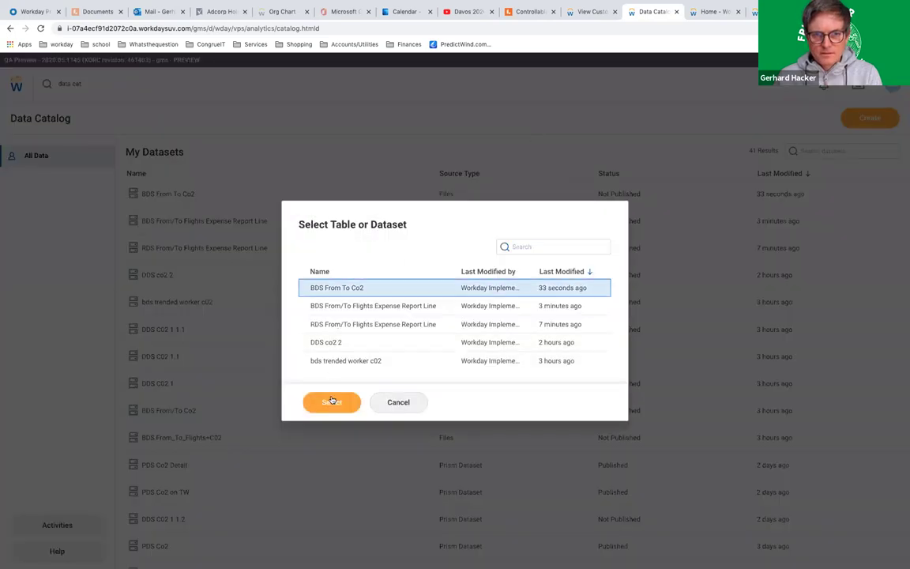
{"action": "left_click", "coordinate": [332, 401]}
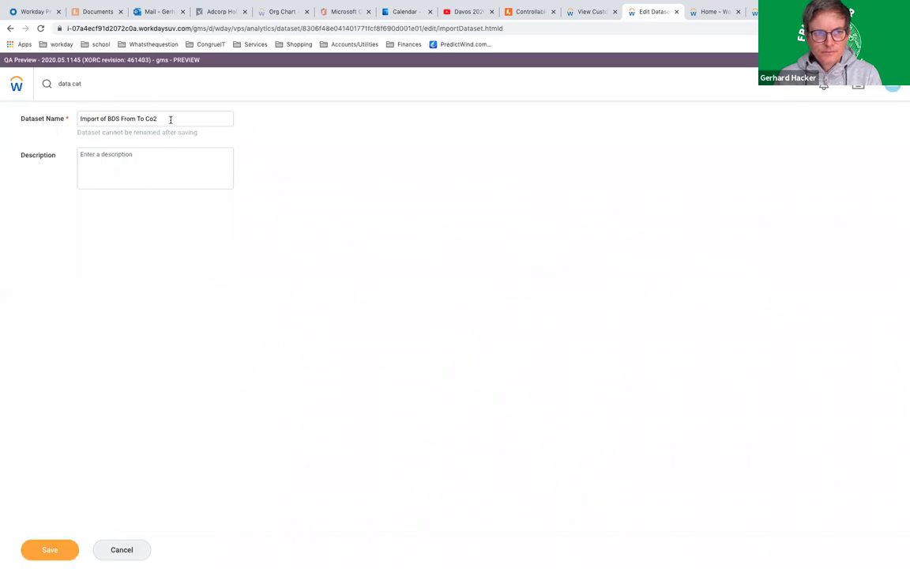
{"action": "left_click_drag", "start_coordinate": [162, 118], "coordinate": [2, 120]}
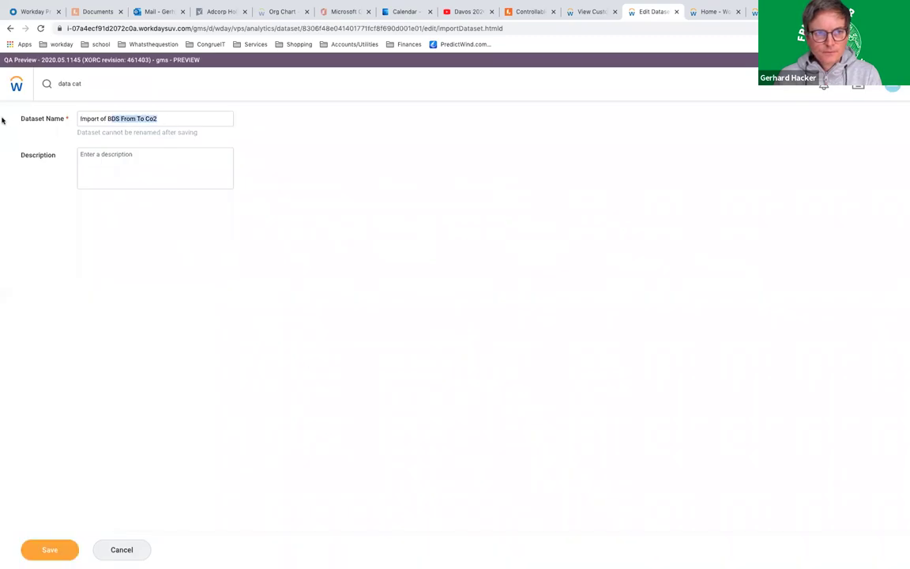
{"action": "type", "text": "DDS Co2 2"}
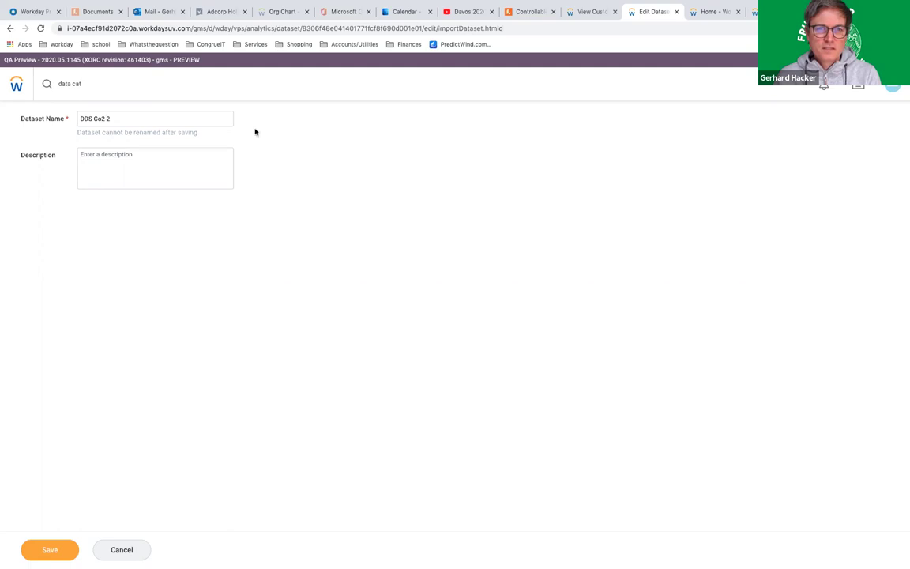
Enter the dataset description "This dataset contains the ave Co2 for a from to flight" and try to save DDS Co2 2
{"action": "left_click", "coordinate": [528, 12]}
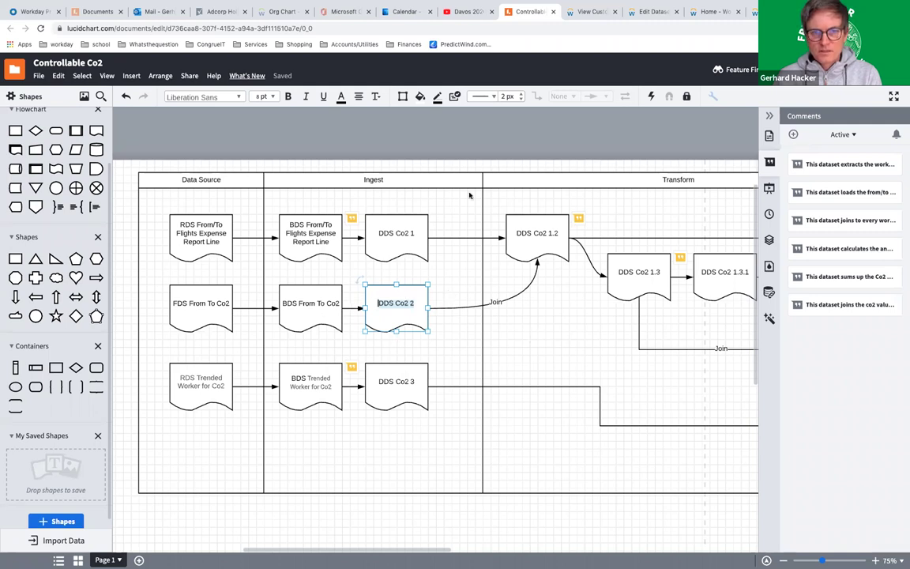
{"action": "left_click", "coordinate": [653, 11]}
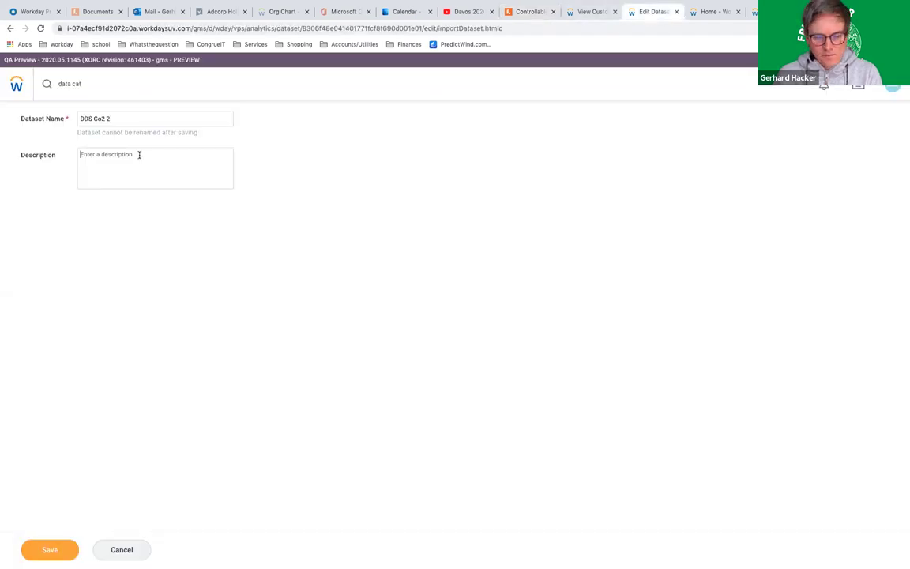
{"action": "type", "text": "This dataset contains the ave Co2 for a"}
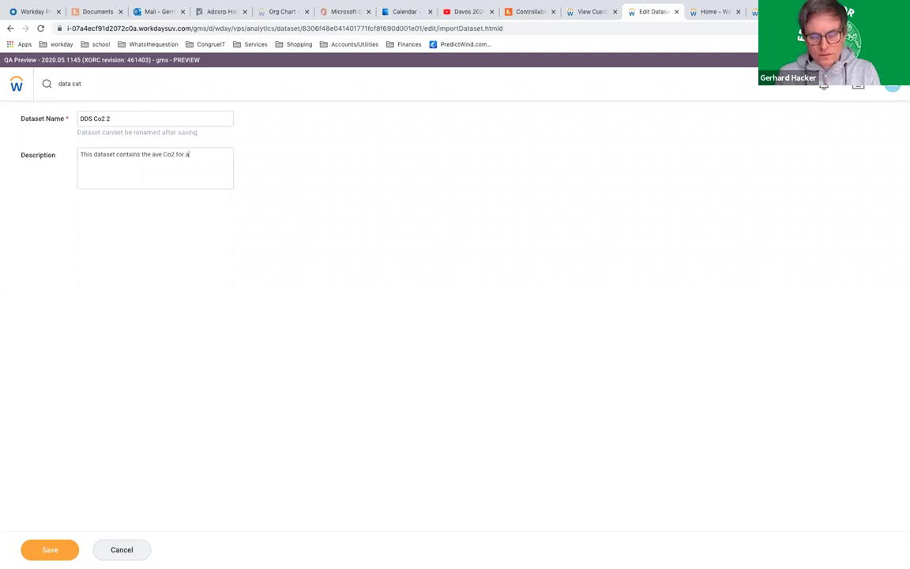
{"action": "type", "text": "rom to flight"}
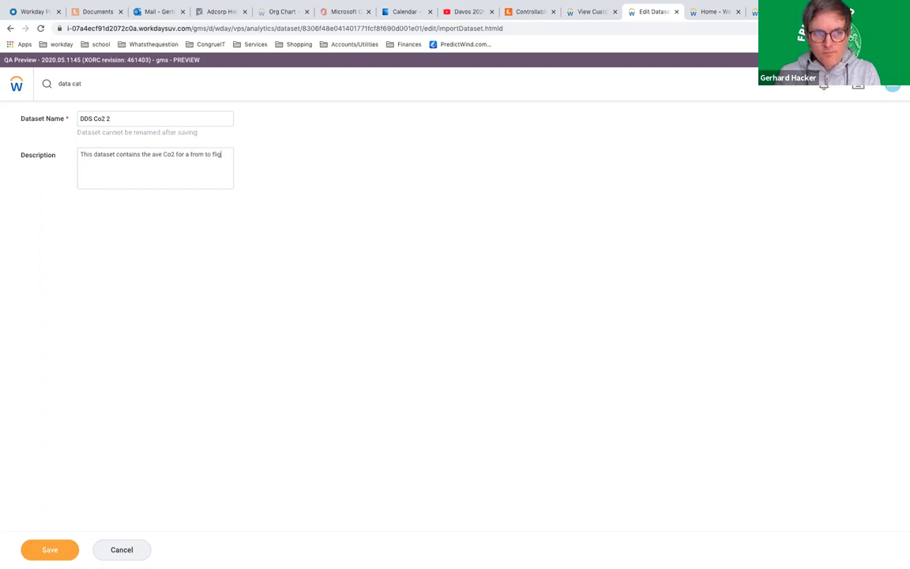
{"action": "left_click", "coordinate": [59, 555]}
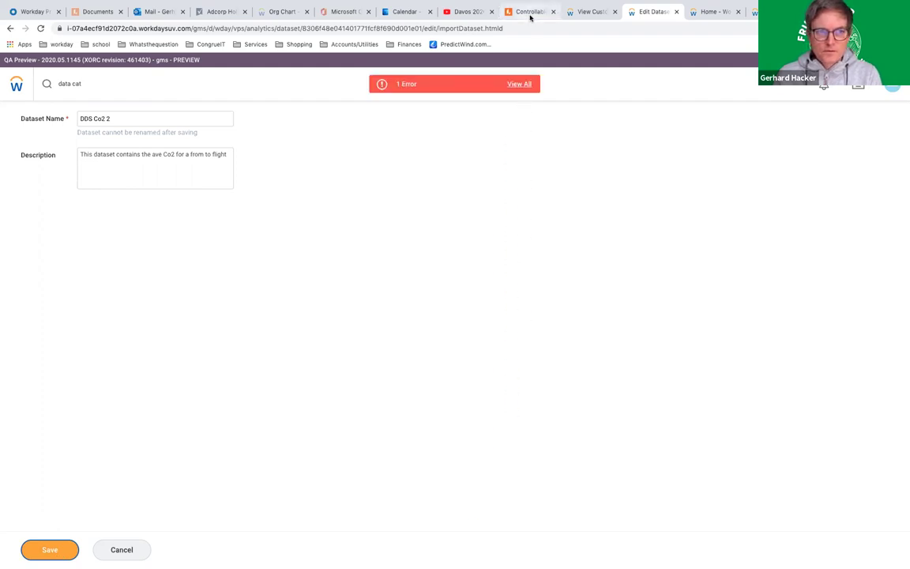
Check the save error, rename the dataset DDS Co2 2v2, and save it
{"action": "left_click", "coordinate": [519, 84]}
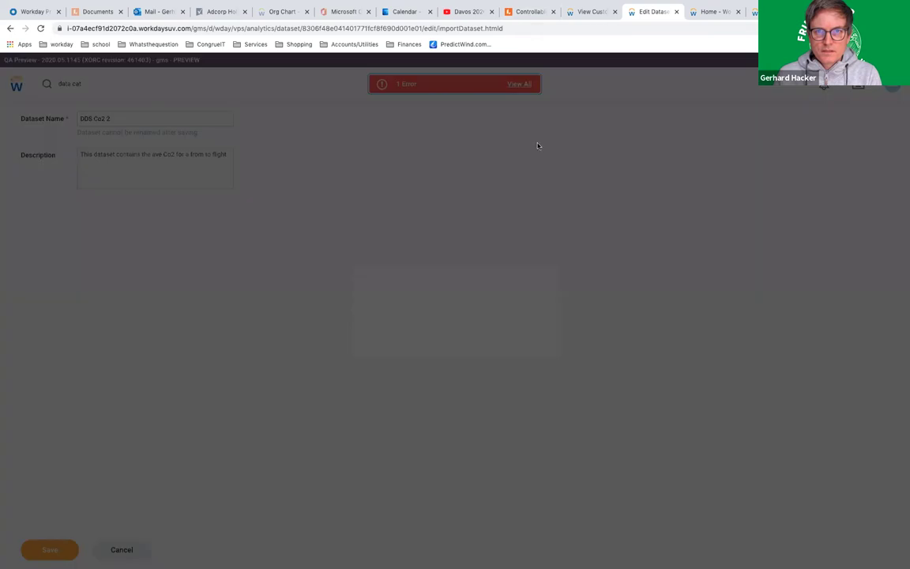
{"action": "left_click", "coordinate": [589, 256]}
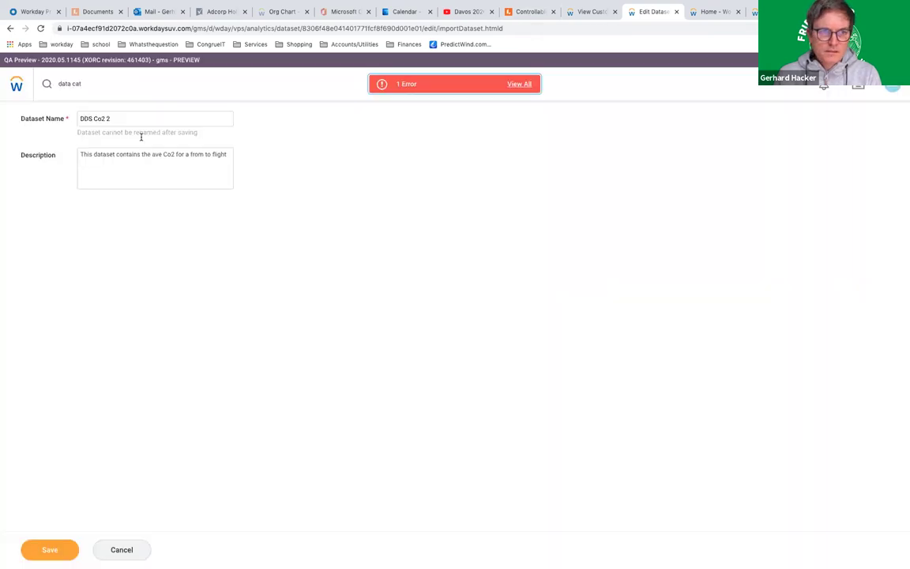
{"action": "left_click", "coordinate": [133, 118]}
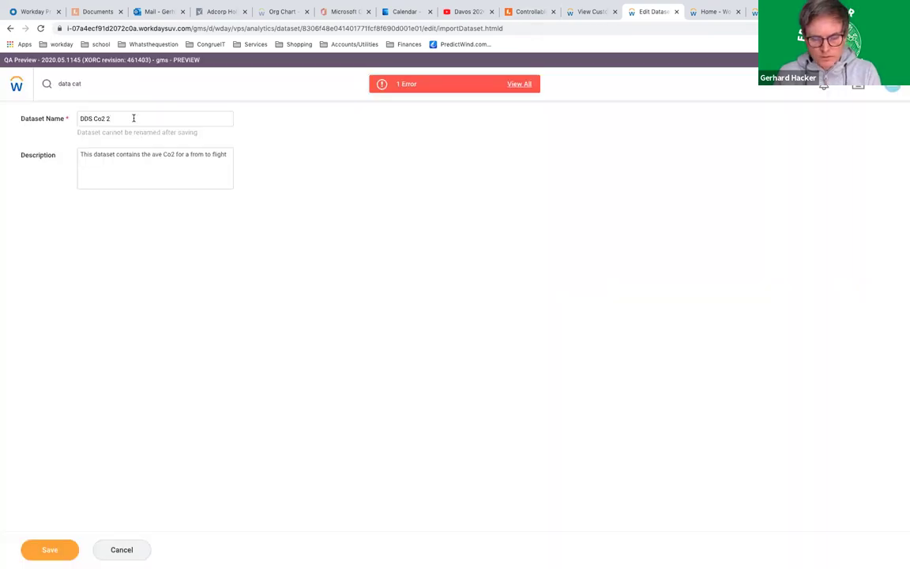
{"action": "type", "text": "v2"}
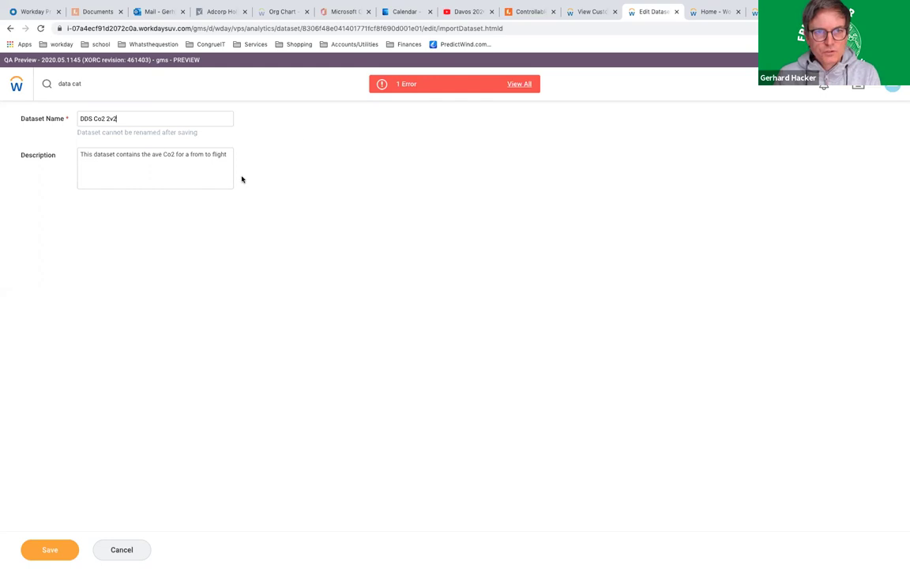
{"action": "left_click", "coordinate": [52, 551]}
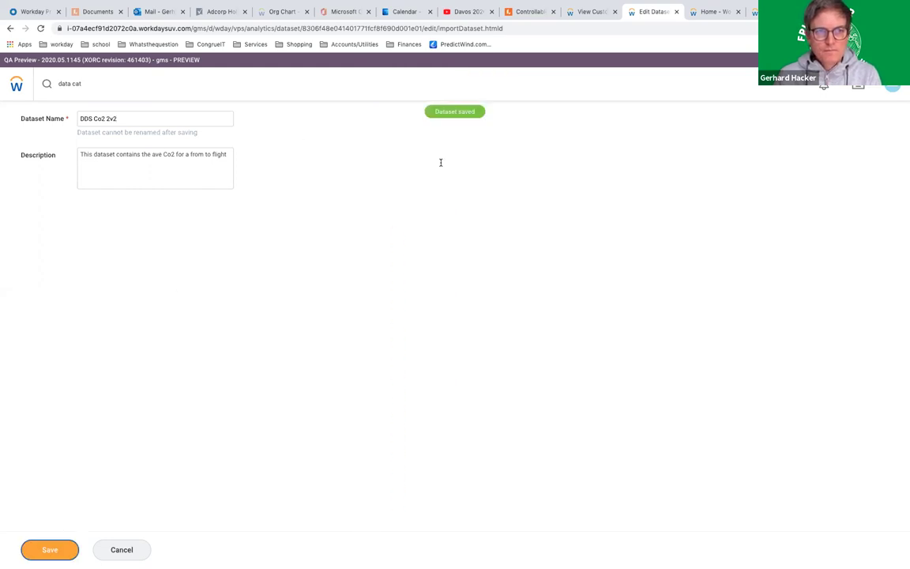
Switch to the Lucidchart diagram and change the DDS Co2 2 shape's label to DDS Co2 2v2
{"action": "left_click", "coordinate": [532, 12]}
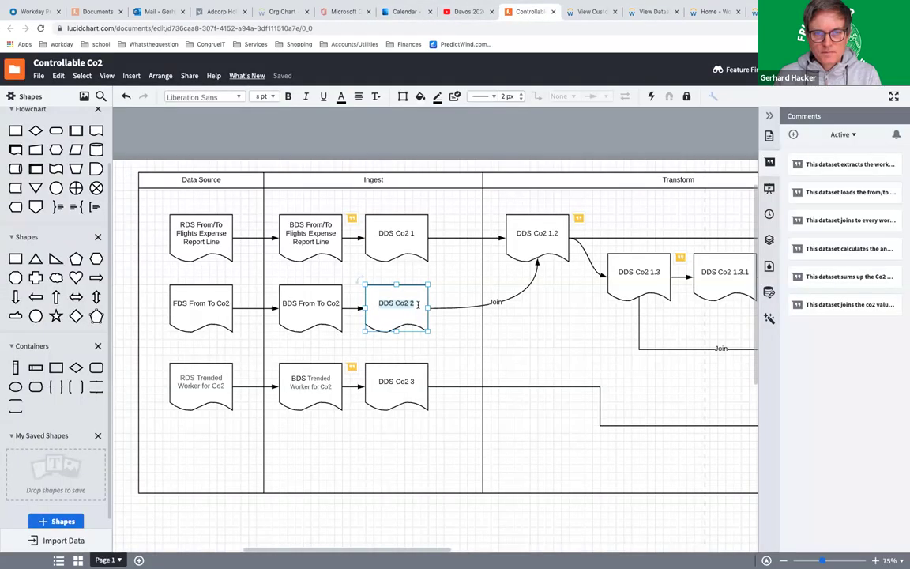
{"action": "type", "text": "v2"}
{"action": "left_click", "coordinate": [523, 331]}
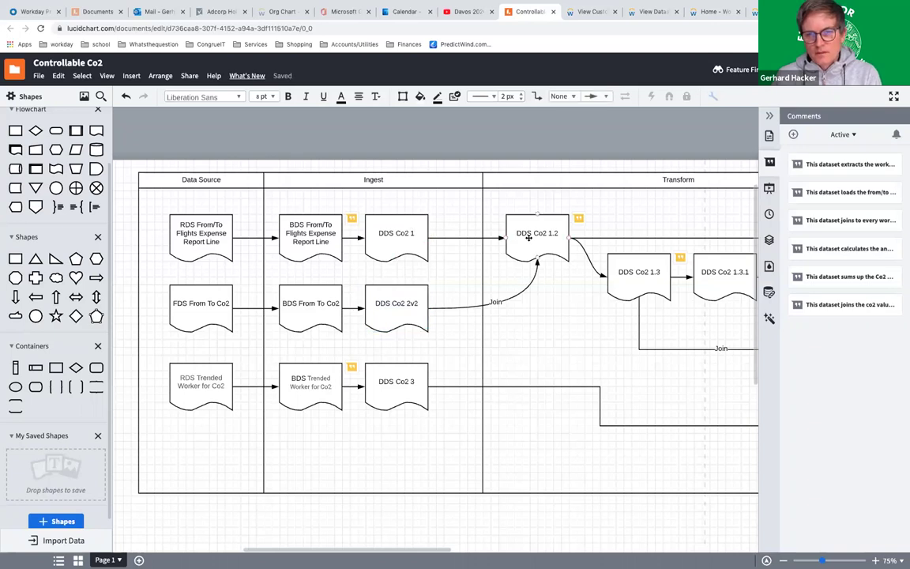
Read the comment on the DDS Co2 1.2 shape and select the shape's label text
{"action": "left_click", "coordinate": [581, 219]}
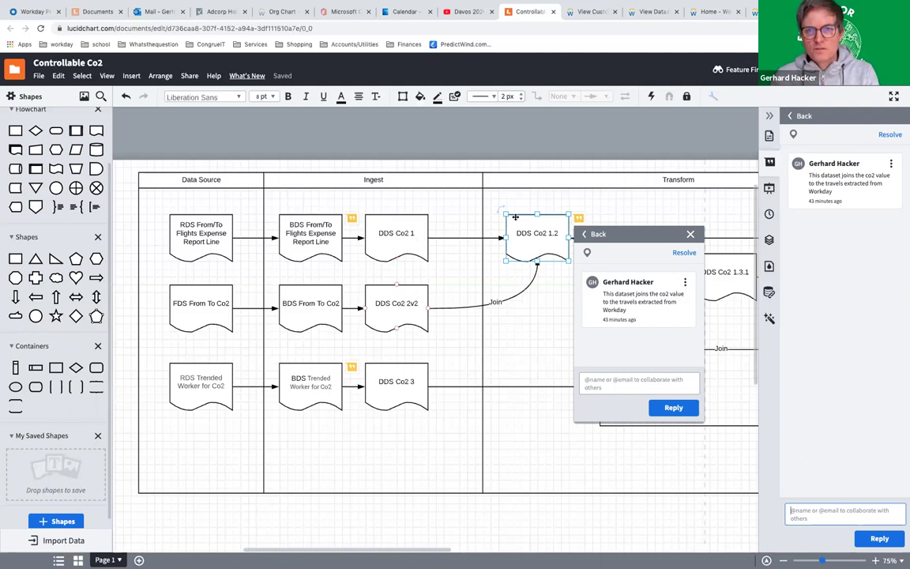
{"action": "left_click", "coordinate": [550, 231]}
{"action": "double_click", "coordinate": [550, 232]}
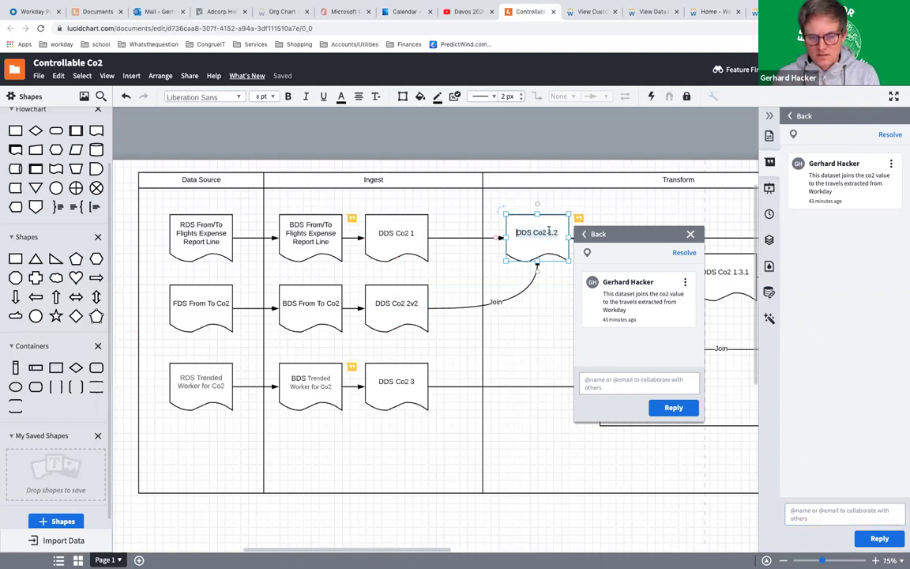
{"action": "left_click", "coordinate": [648, 16]}
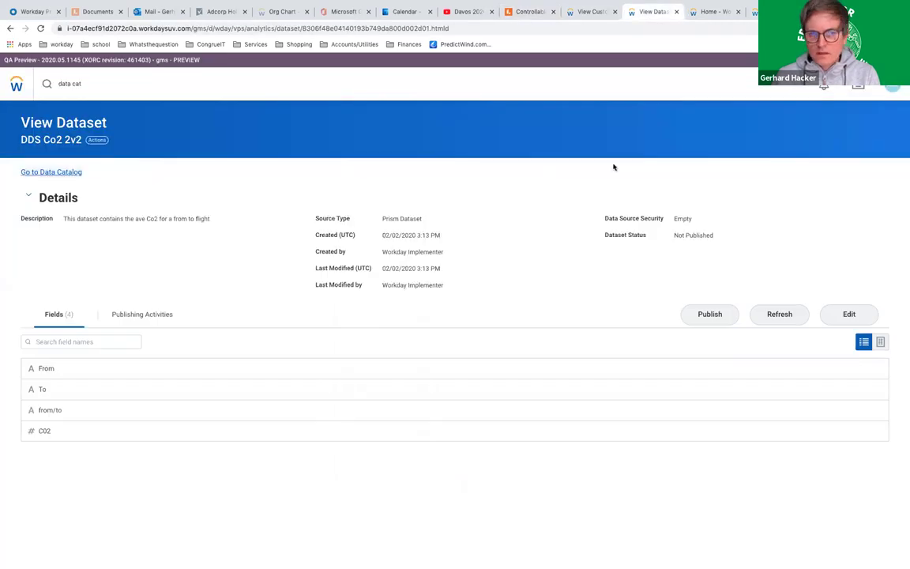
{"action": "key", "text": "alt+Left"}
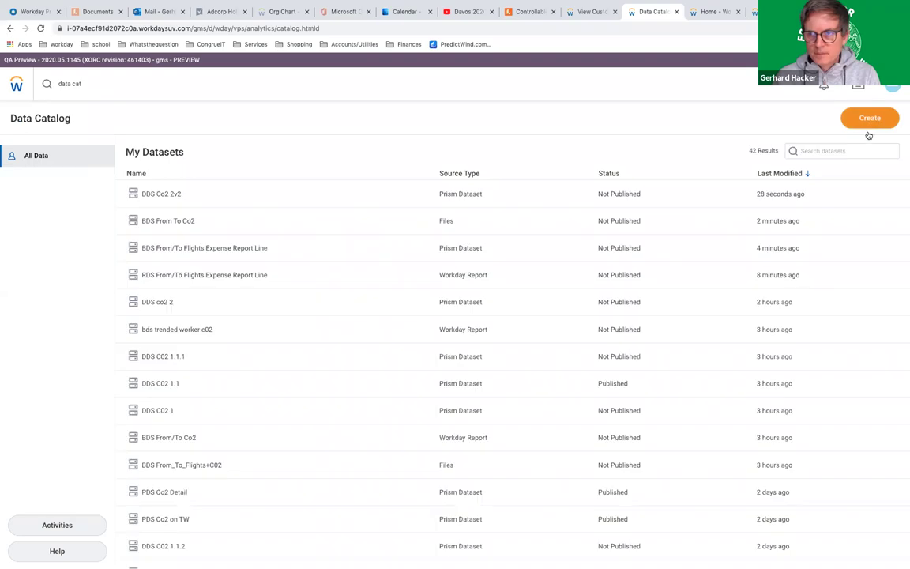
{"action": "left_click", "coordinate": [868, 131]}
{"action": "left_click", "coordinate": [862, 141]}
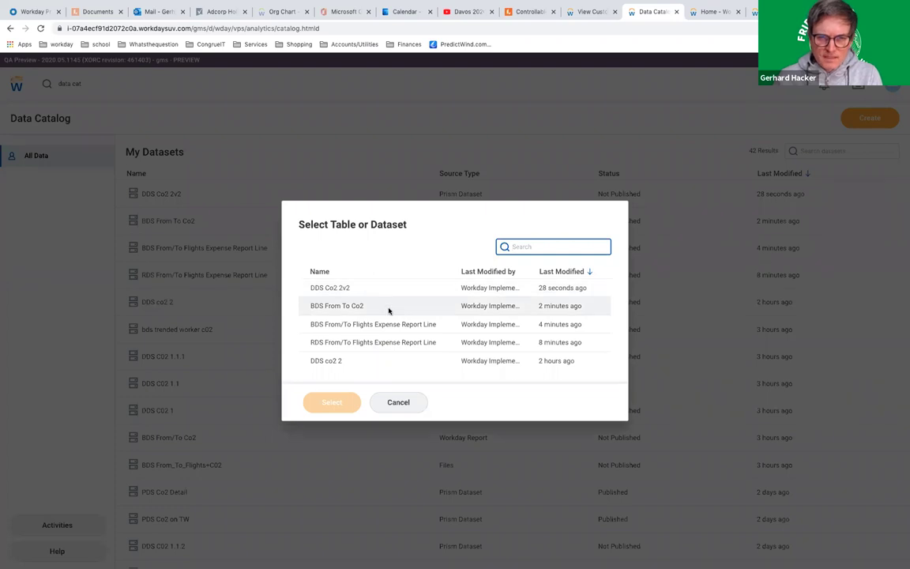
{"action": "left_click", "coordinate": [527, 12]}
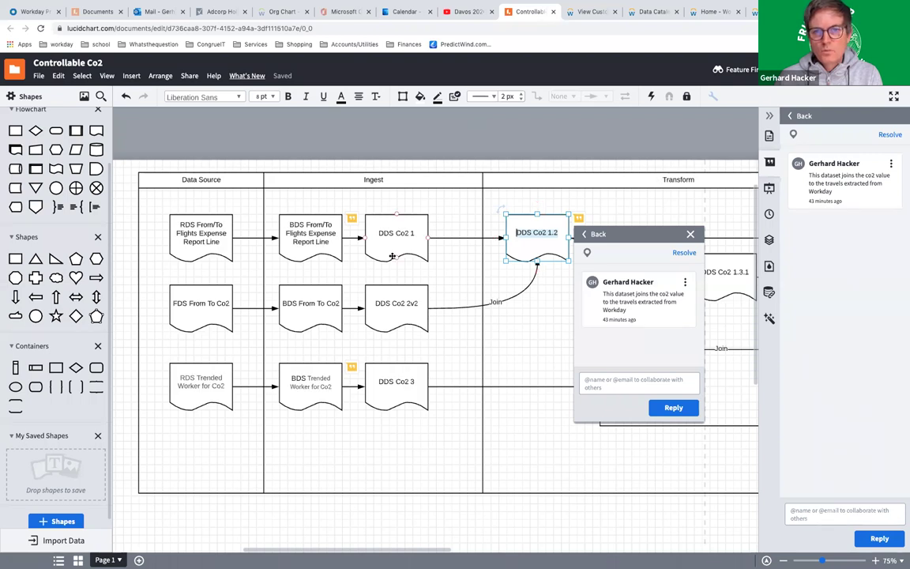
{"action": "left_click", "coordinate": [649, 12]}
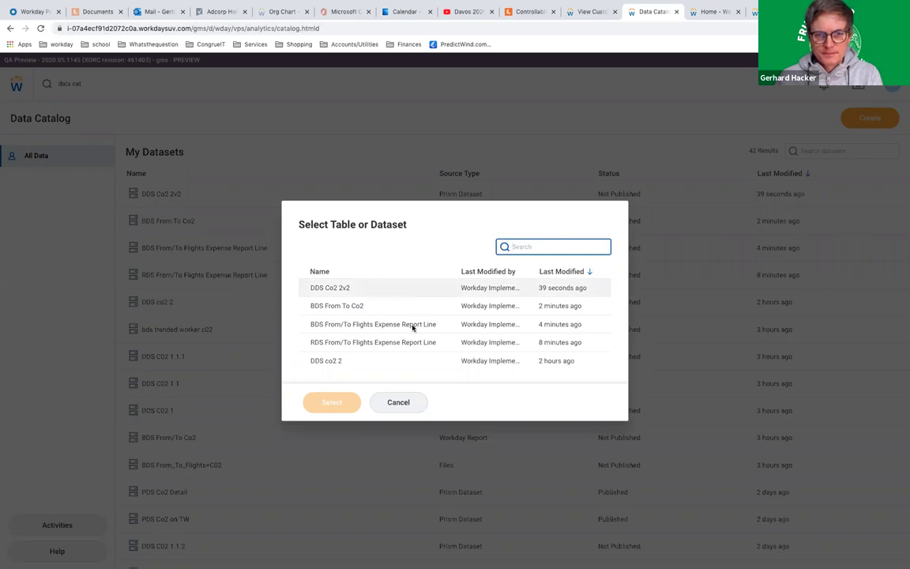
{"action": "scroll", "coordinate": [412, 326], "scroll_direction": "down", "scroll_amount": 1}
{"action": "scroll", "coordinate": [412, 326], "scroll_direction": "up", "scroll_amount": 1}
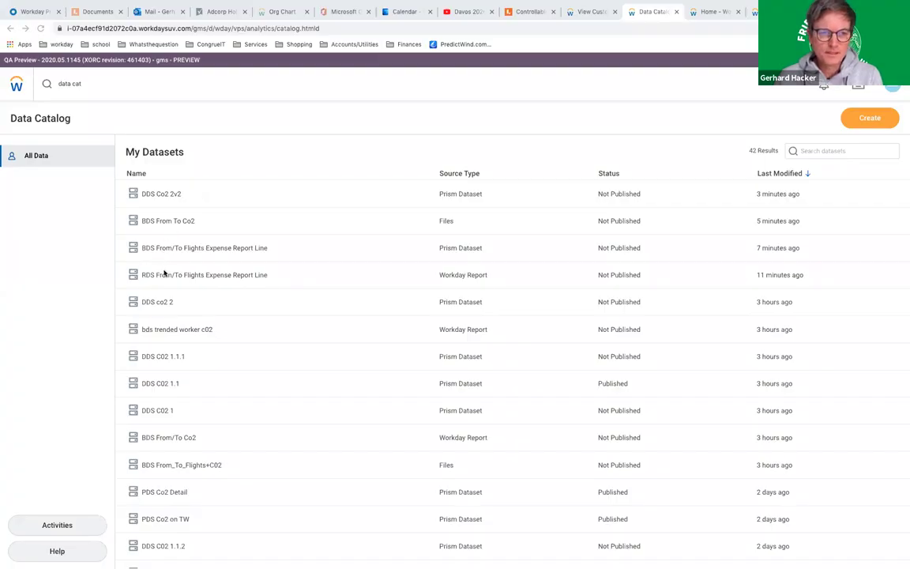
View the lineage of the RDS From/To Flights Expense Report Line dataset, and return to the Data Catalog
{"action": "left_click", "coordinate": [164, 275]}
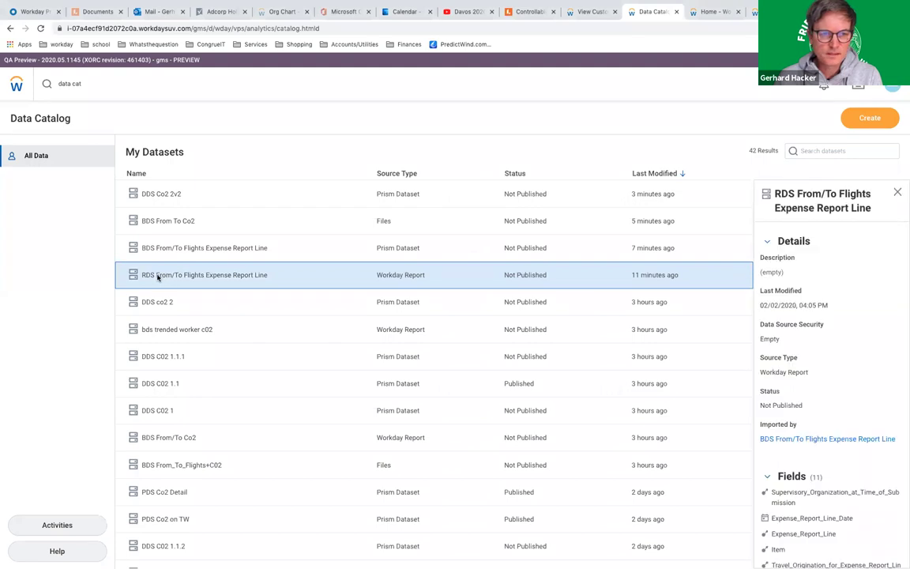
{"action": "right_click", "coordinate": [162, 279]}
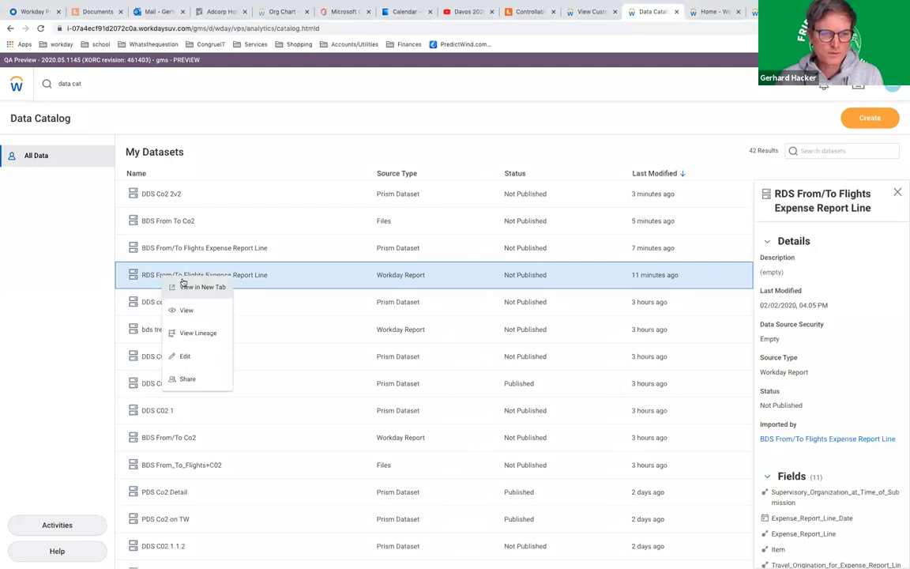
{"action": "left_click", "coordinate": [197, 333]}
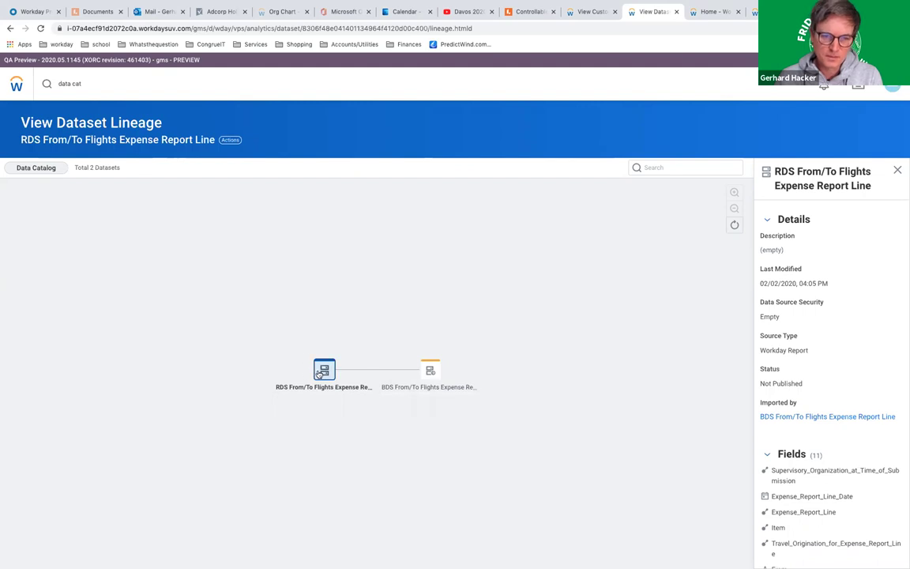
{"action": "left_click", "coordinate": [50, 168]}
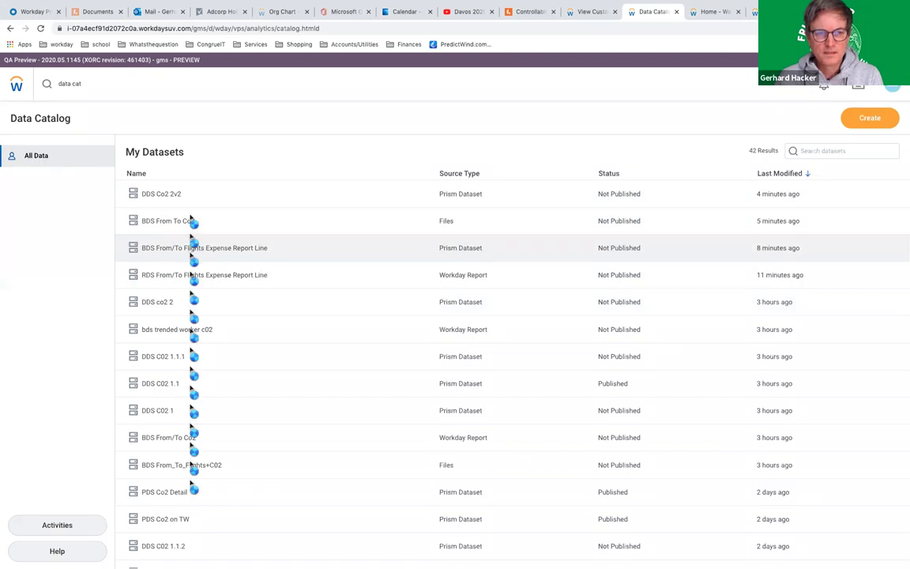
Delete the BDS From/To Flights Expense Report Line dataset from the Data Catalog
{"action": "left_click", "coordinate": [190, 251]}
{"action": "right_click", "coordinate": [191, 253]}
{"action": "left_click", "coordinate": [215, 399]}
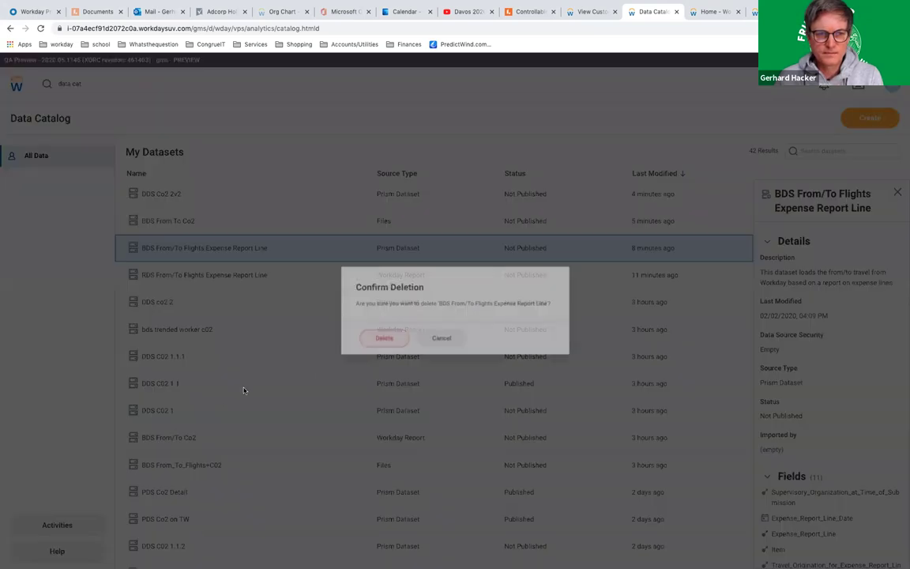
{"action": "left_click", "coordinate": [366, 346]}
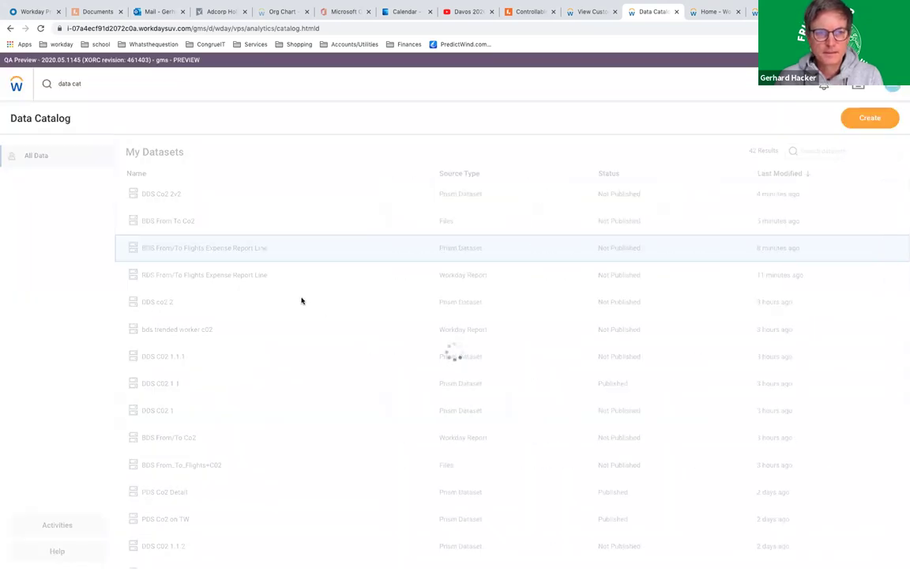
Delete the RDS From/To Flights Expense Report Line dataset from the Data Catalog
{"action": "left_click", "coordinate": [215, 249]}
{"action": "right_click", "coordinate": [215, 250]}
{"action": "left_click", "coordinate": [244, 377]}
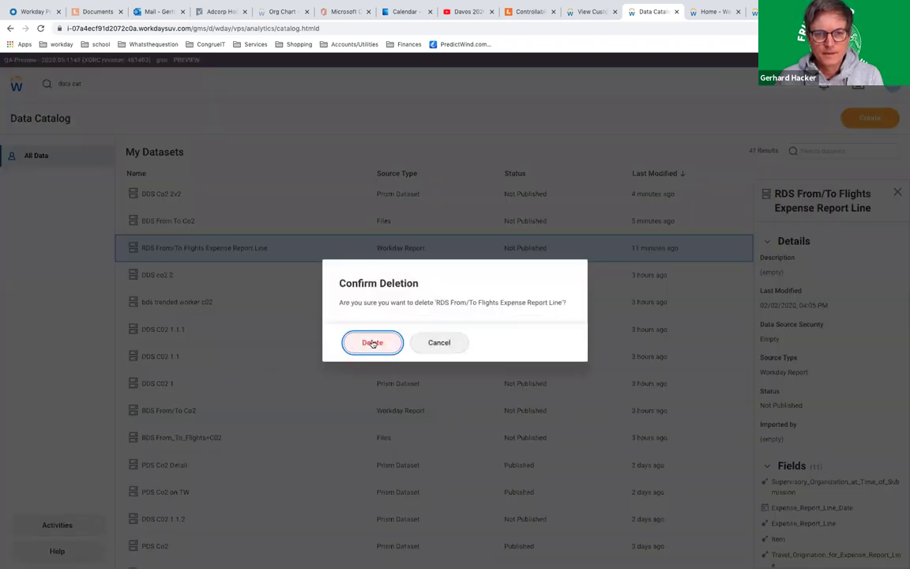
{"action": "left_click", "coordinate": [370, 344]}
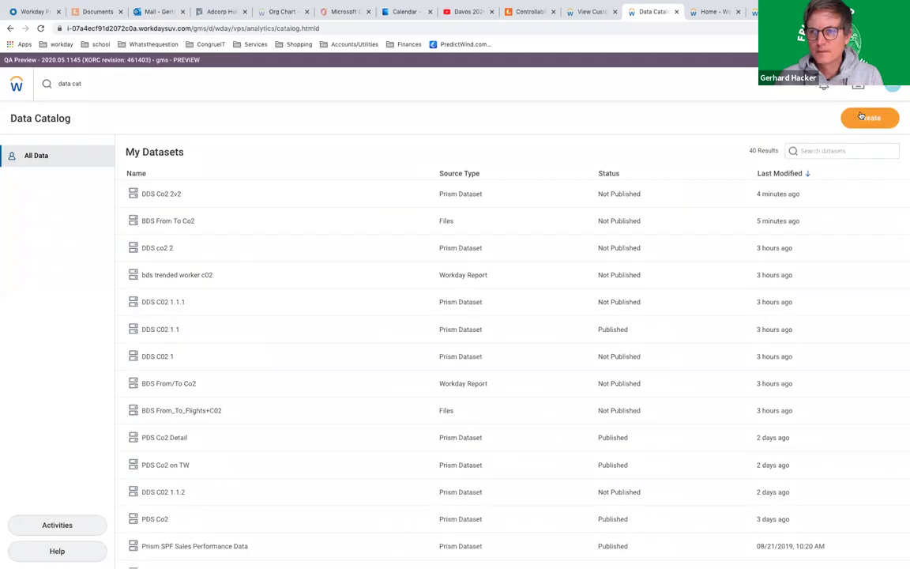
Switch to the Lucidchart diagram, check which datasets feed the DDS Co2 1.2 shape, and return to the Data Catalog
{"action": "left_click", "coordinate": [863, 117]}
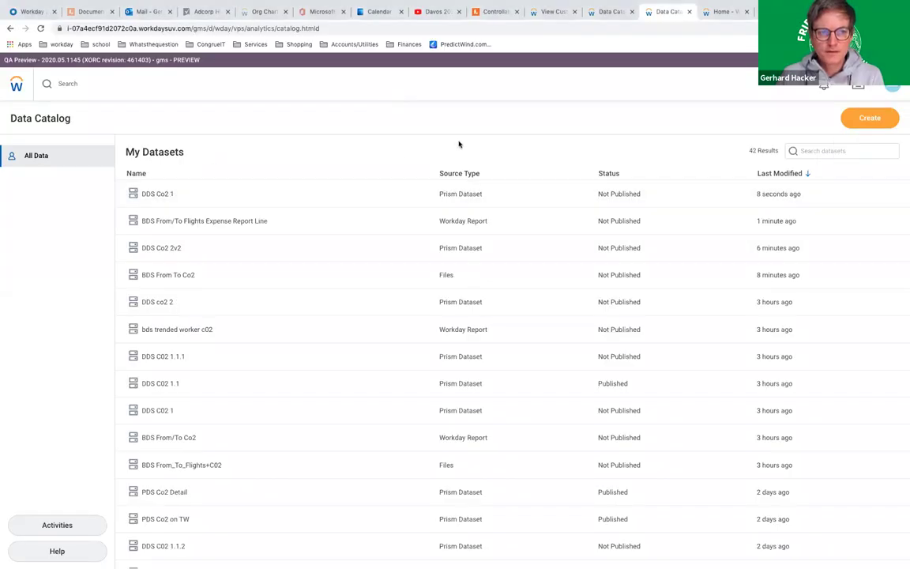
{"action": "left_click", "coordinate": [499, 14]}
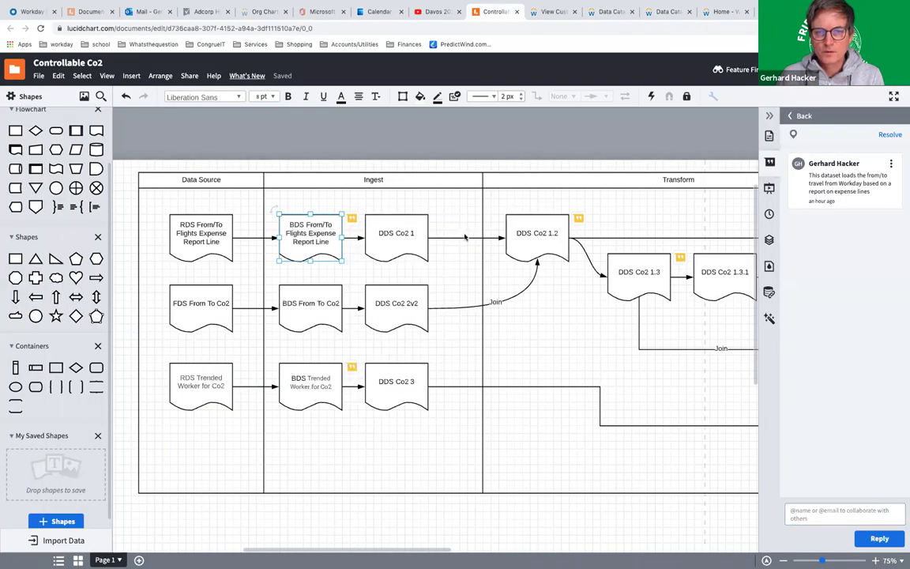
{"action": "left_click", "coordinate": [496, 244]}
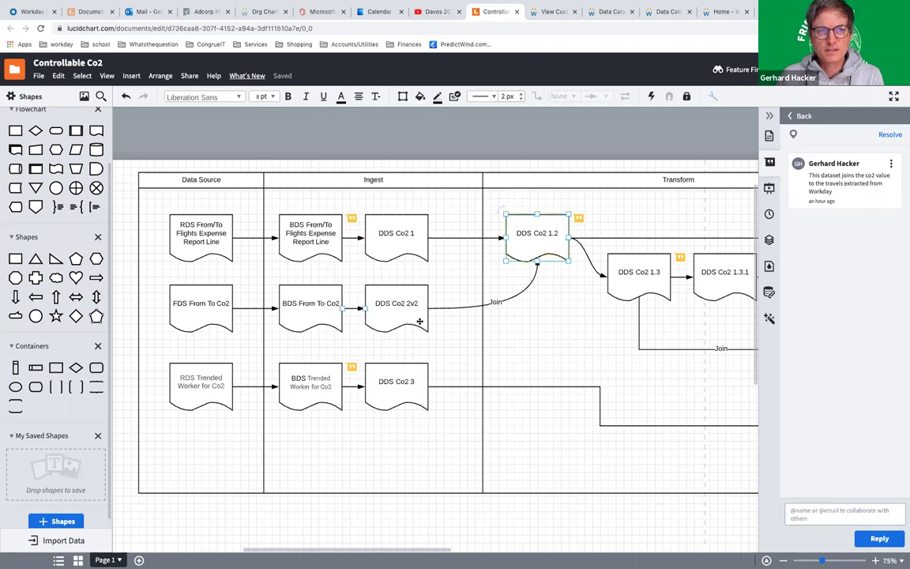
{"action": "left_click", "coordinate": [671, 13]}
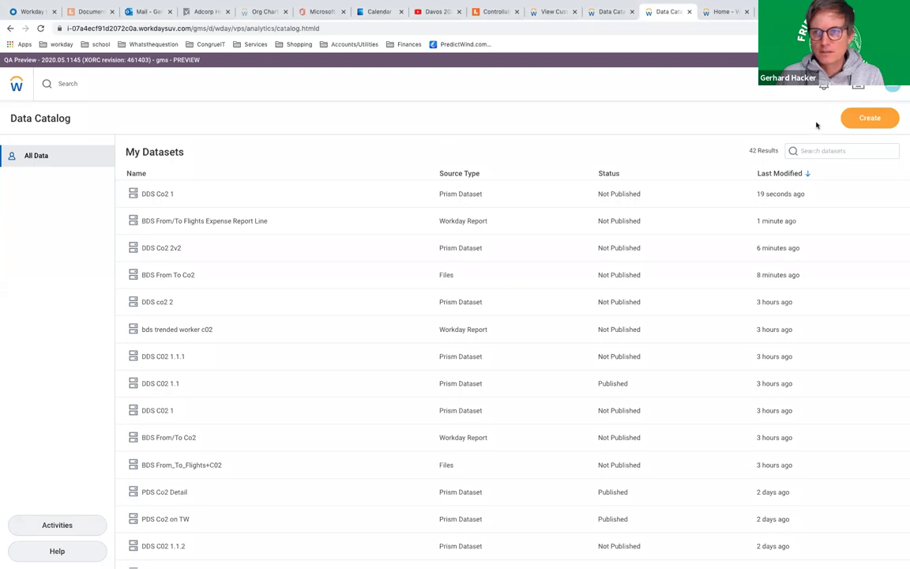
Create a derived dataset using DDS Co2 1 as its source
{"action": "left_click", "coordinate": [874, 120]}
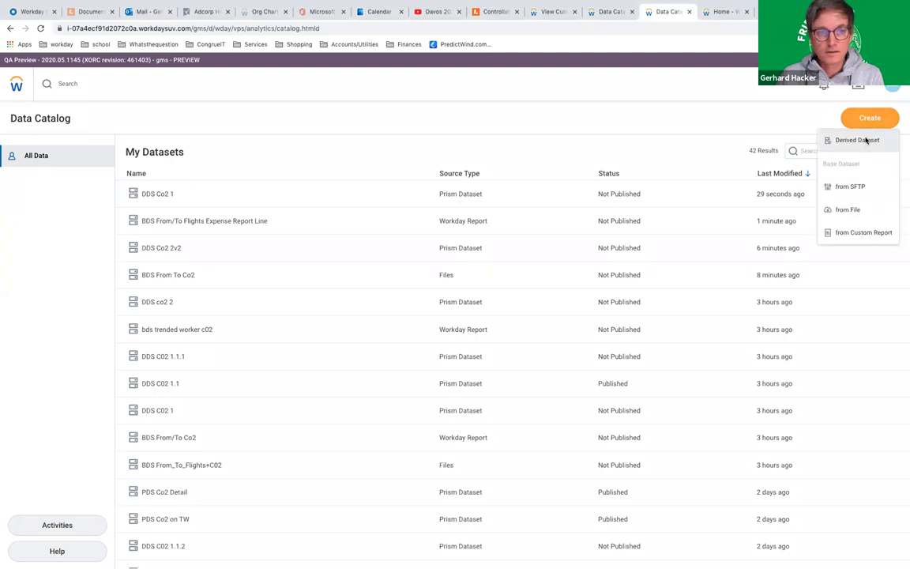
{"action": "left_click", "coordinate": [857, 140]}
{"action": "left_click", "coordinate": [347, 288]}
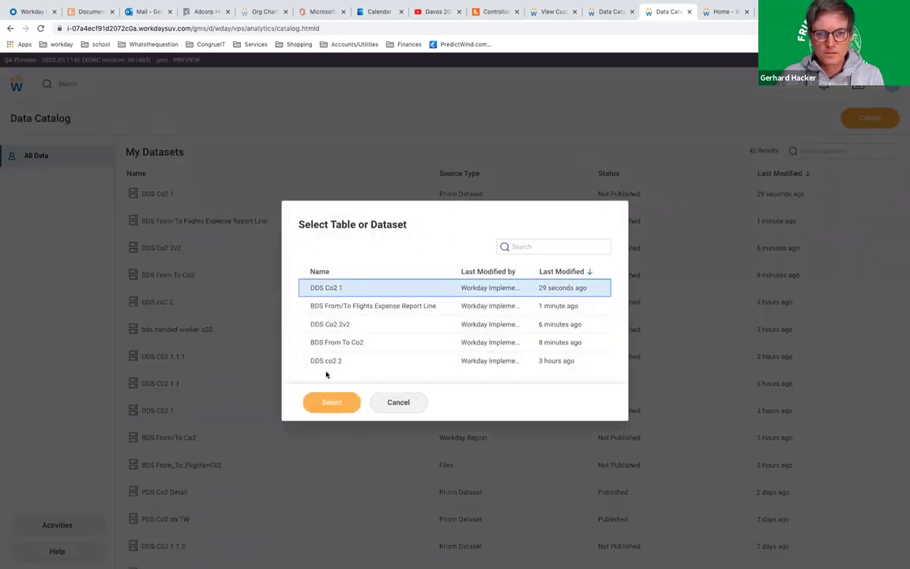
{"action": "left_click", "coordinate": [331, 403]}
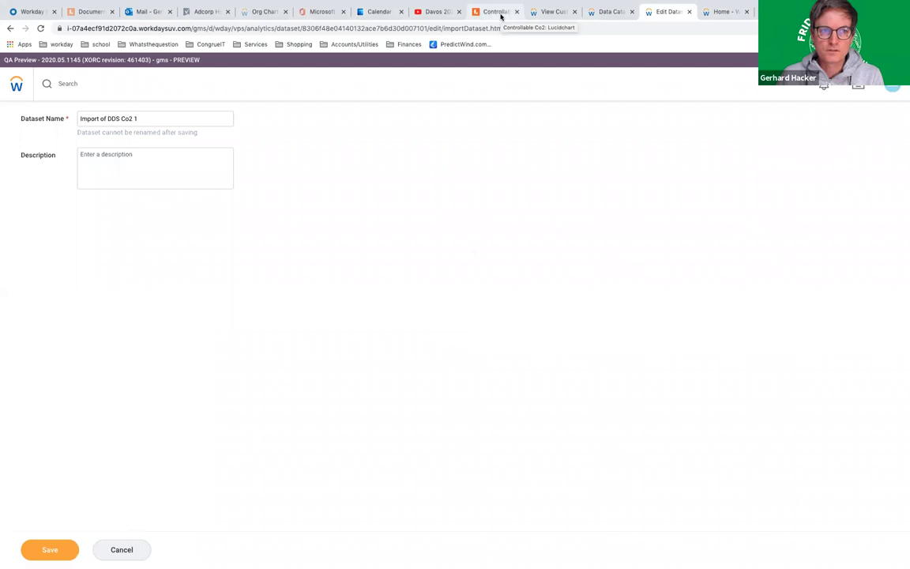
Check the dataset name in the Lucidchart diagram, save the Workday dataset as DDS Co2 1.2, and open it for editing
{"action": "left_click", "coordinate": [501, 14]}
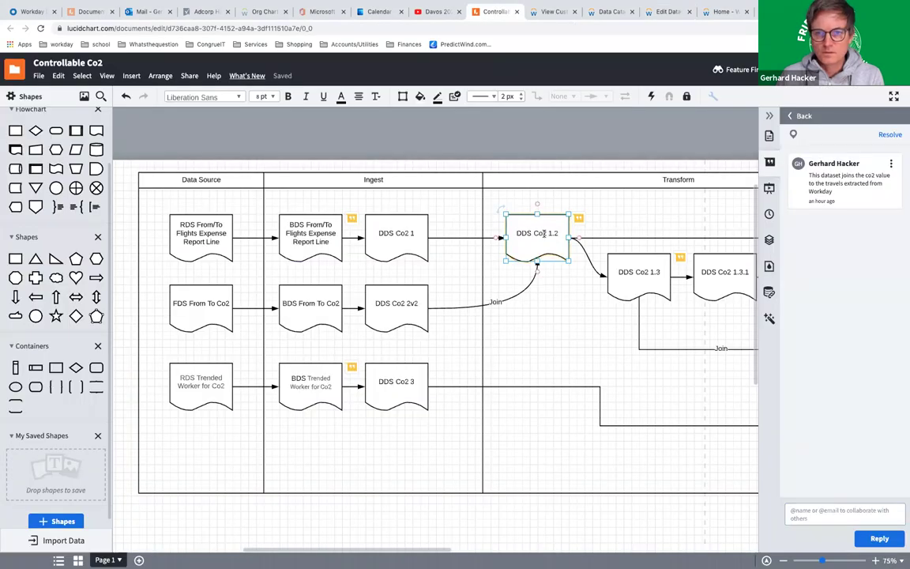
{"action": "left_click", "coordinate": [553, 12]}
{"action": "left_click", "coordinate": [612, 13]}
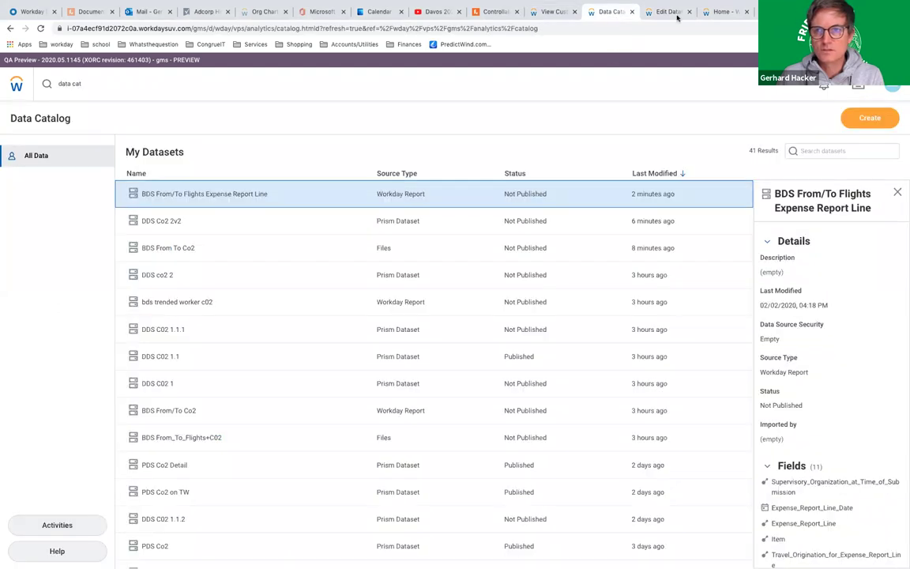
{"action": "left_click", "coordinate": [673, 15]}
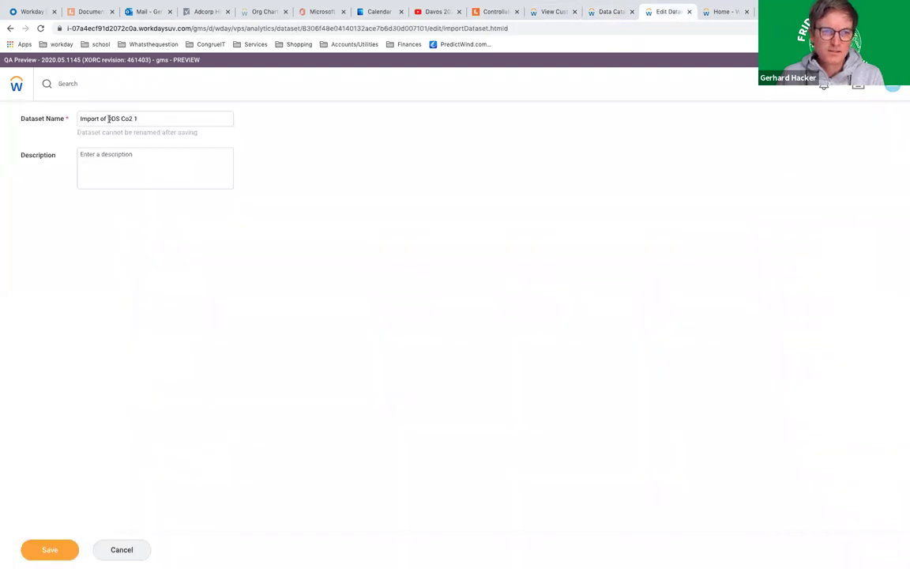
{"action": "key", "text": "ctrl+a"}
{"action": "type", "text": "DDS Co2 1.2"}
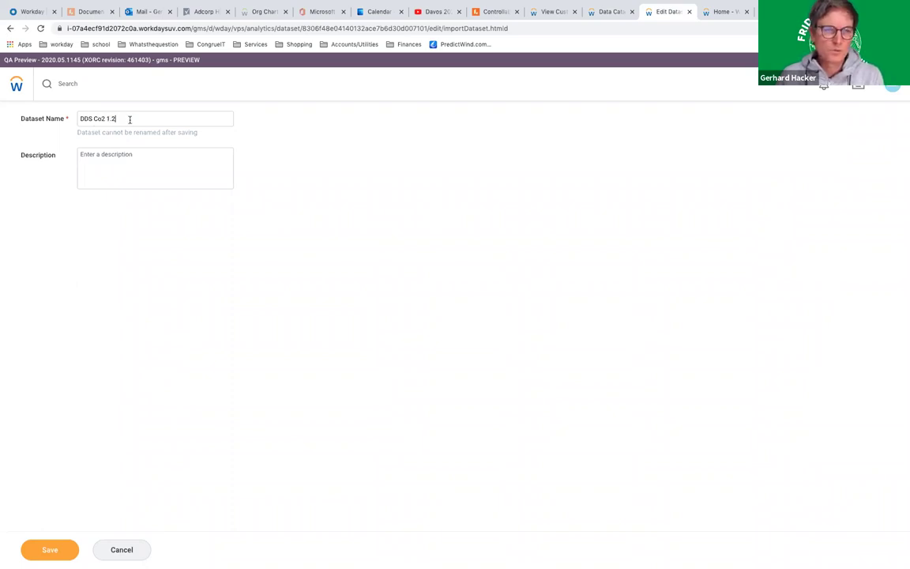
{"action": "left_click", "coordinate": [38, 551]}
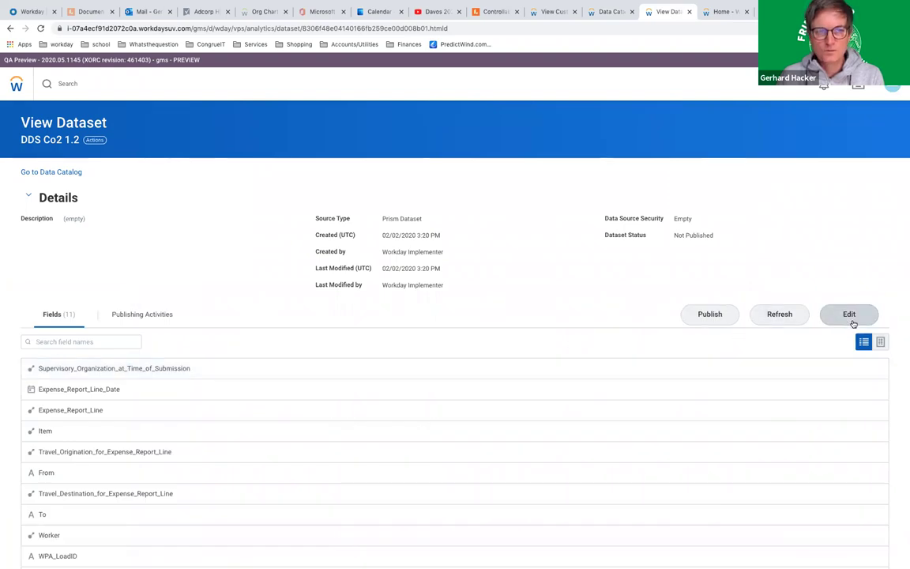
{"action": "left_click", "coordinate": [852, 320]}
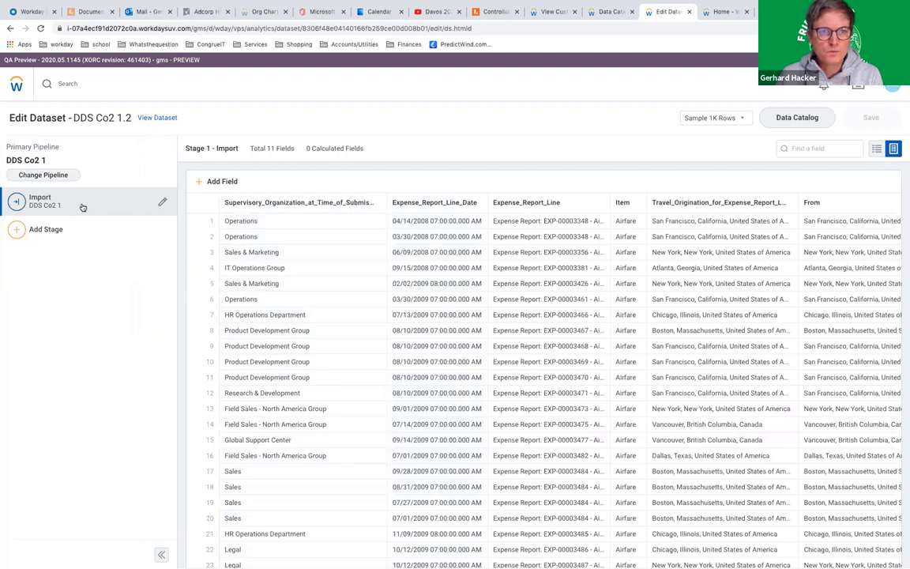
{"action": "left_click", "coordinate": [18, 234]}
{"action": "left_click", "coordinate": [52, 267]}
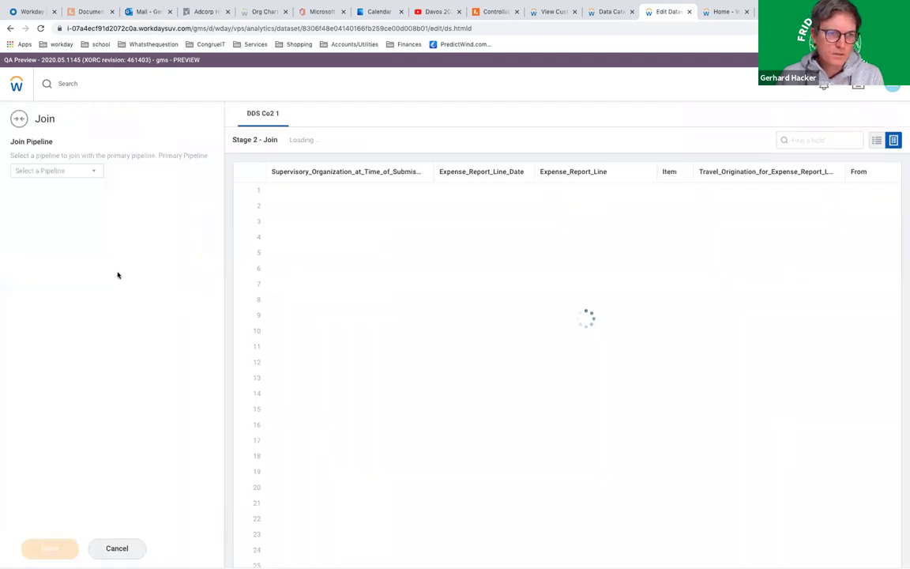
{"action": "left_click", "coordinate": [93, 173]}
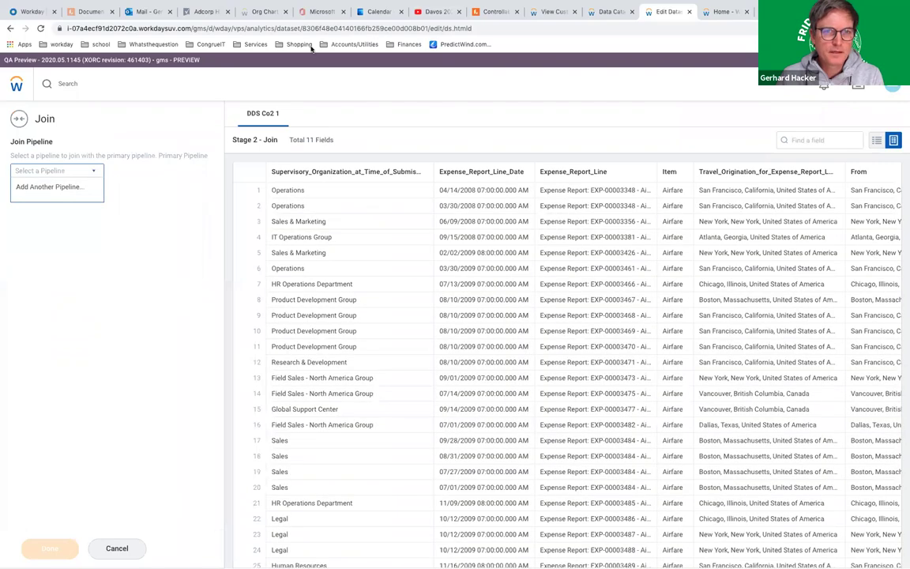
{"action": "left_click", "coordinate": [486, 11]}
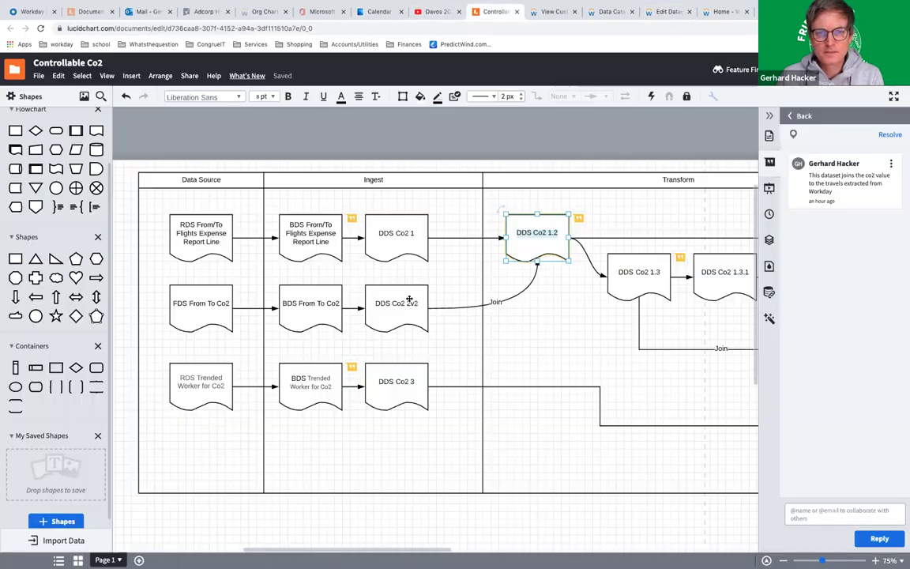
{"action": "double_click", "coordinate": [412, 303]}
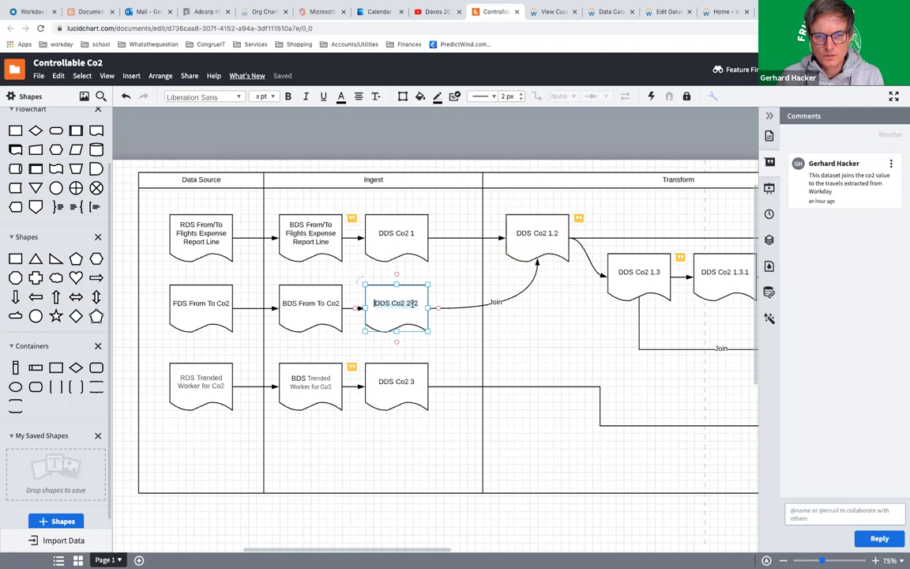
{"action": "left_click", "coordinate": [612, 11]}
{"action": "left_click", "coordinate": [669, 11]}
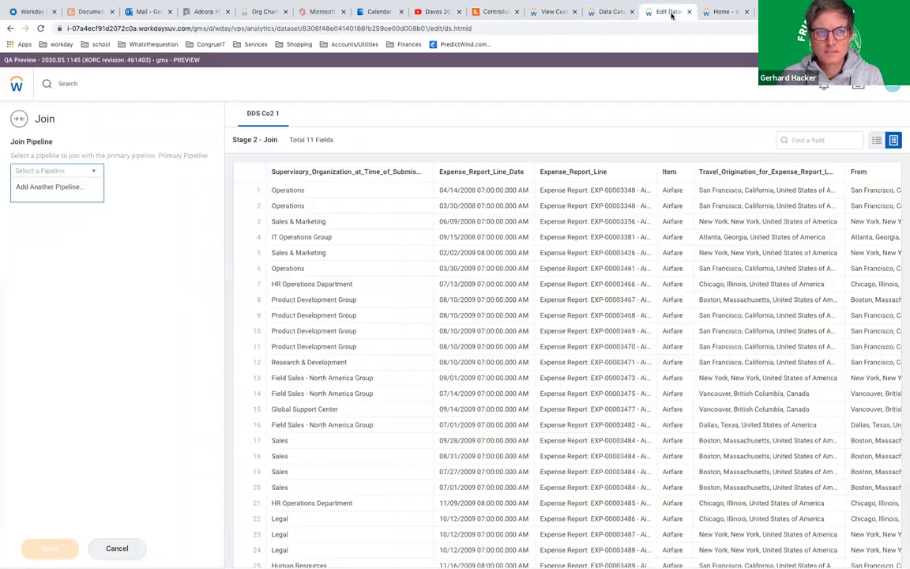
{"action": "left_click", "coordinate": [73, 172]}
{"action": "left_click", "coordinate": [73, 171]}
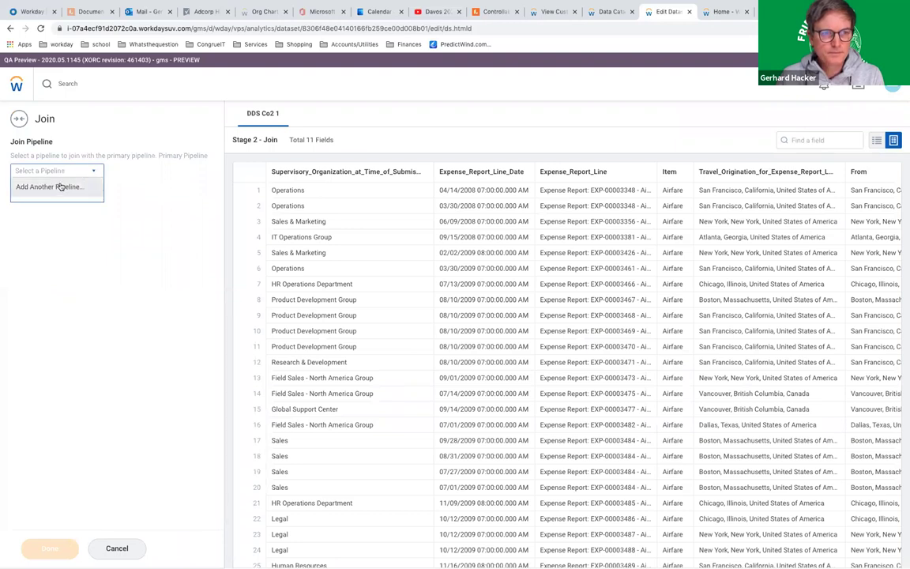
{"action": "left_click", "coordinate": [68, 192]}
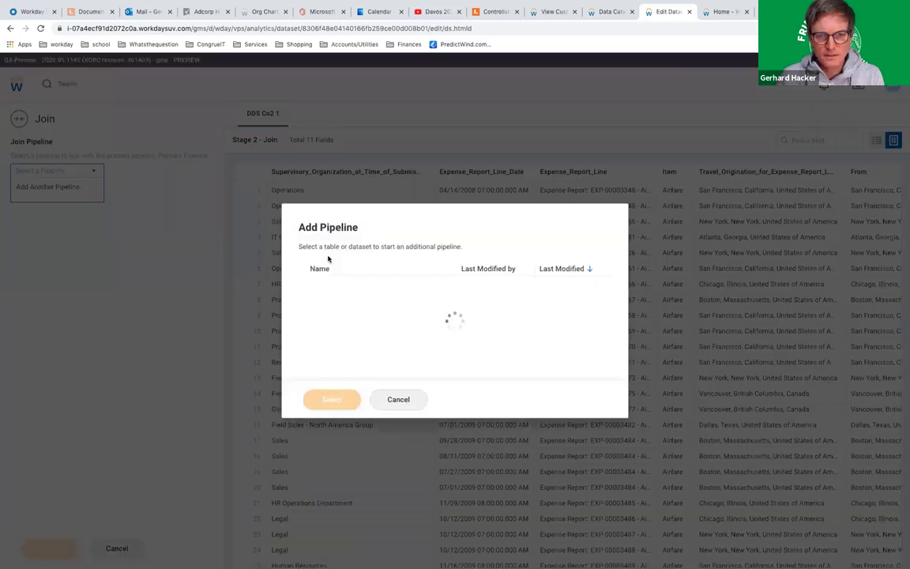
{"action": "left_click", "coordinate": [544, 245]}
{"action": "type", "text": "DDS Co2 2v2"}
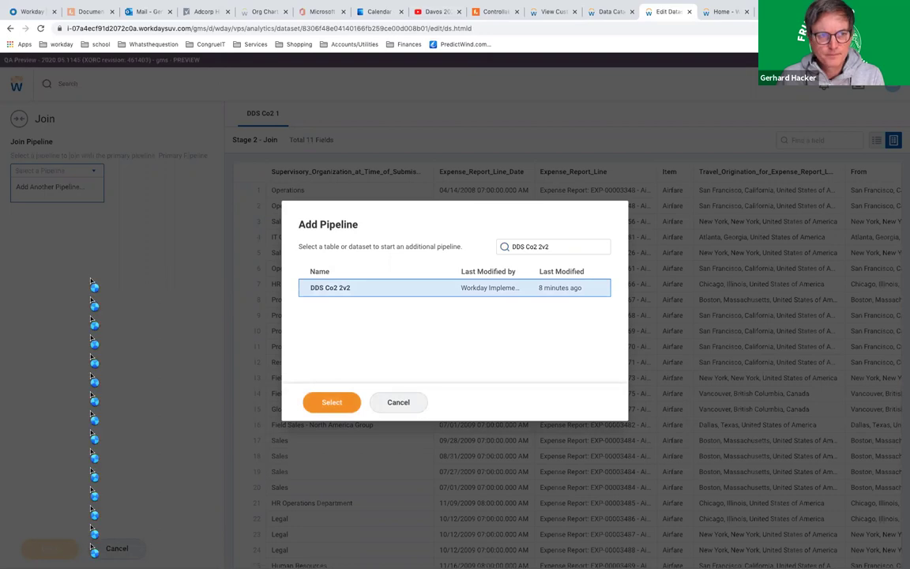
{"action": "left_click", "coordinate": [331, 402]}
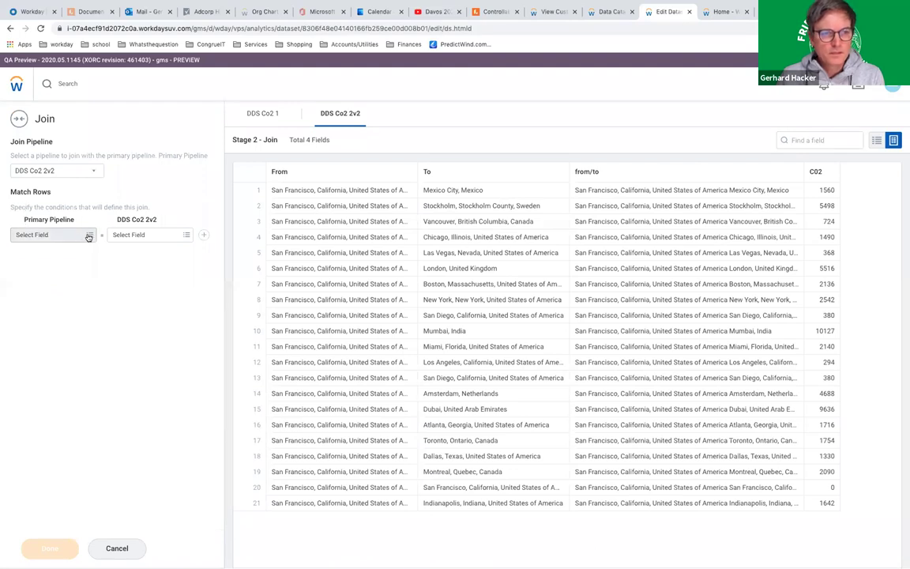
{"action": "left_click", "coordinate": [88, 235]}
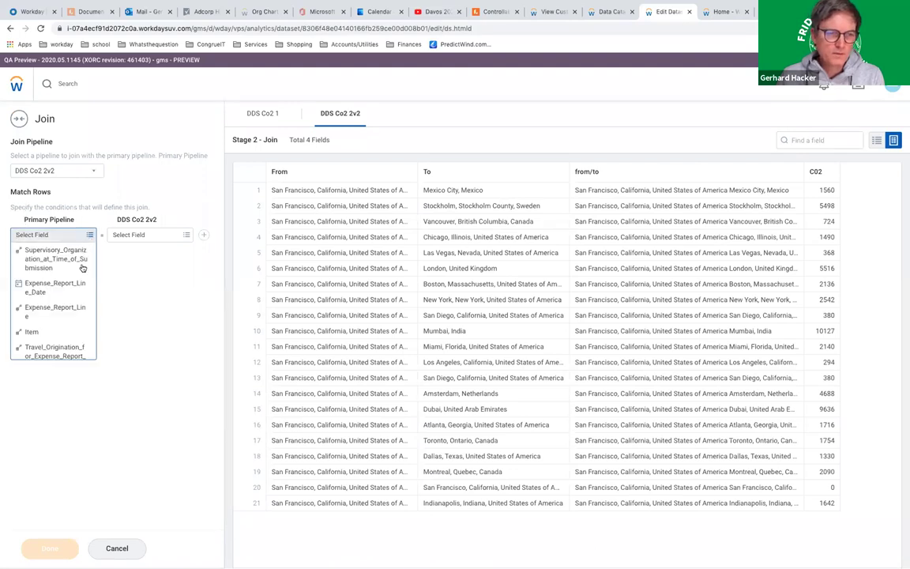
{"action": "scroll", "coordinate": [79, 311], "scroll_direction": "down", "scroll_amount": 1}
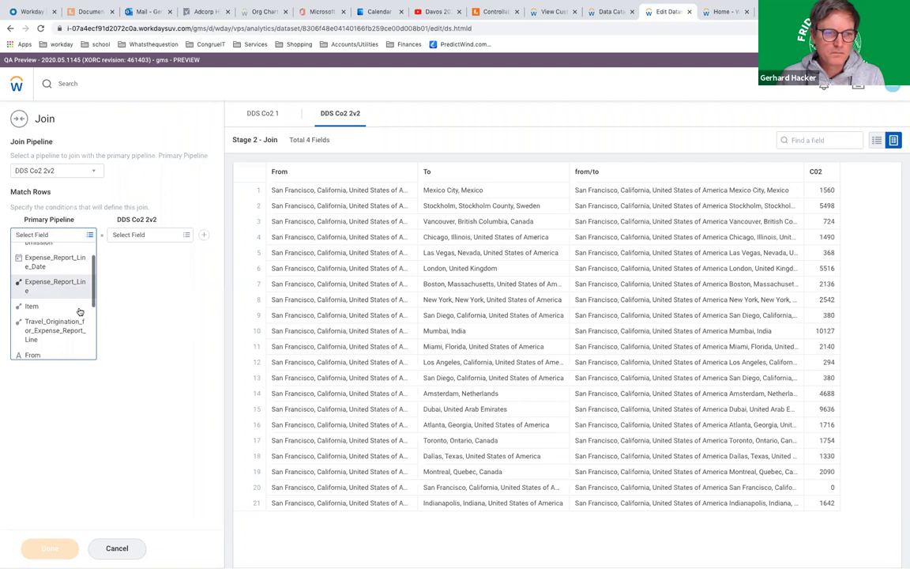
{"action": "scroll", "coordinate": [80, 311], "scroll_direction": "down", "scroll_amount": 3}
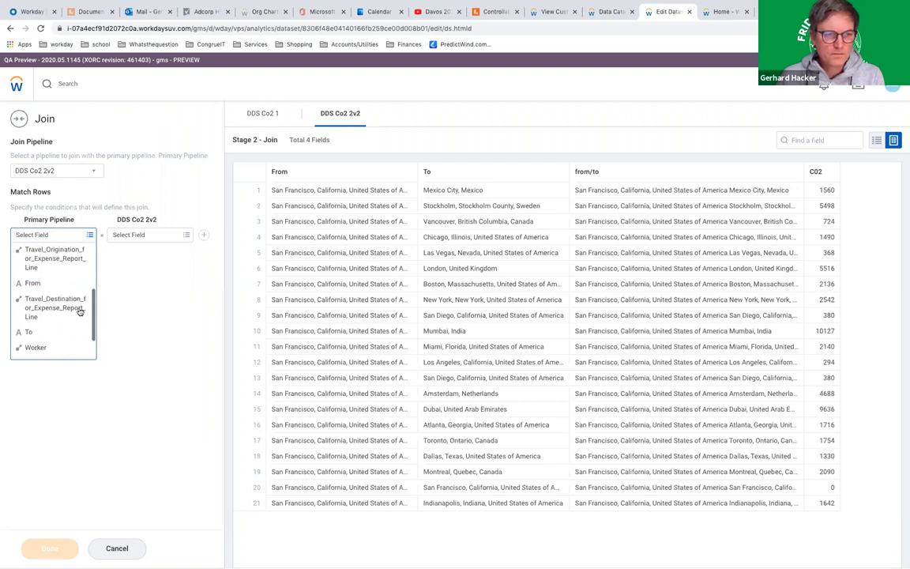
{"action": "scroll", "coordinate": [80, 311], "scroll_direction": "down", "scroll_amount": 1}
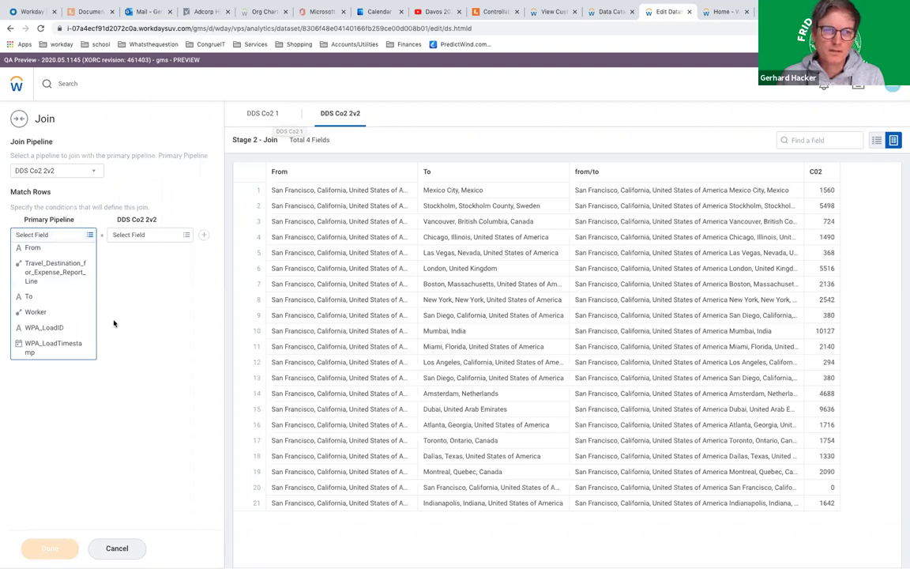
{"action": "left_click", "coordinate": [134, 337]}
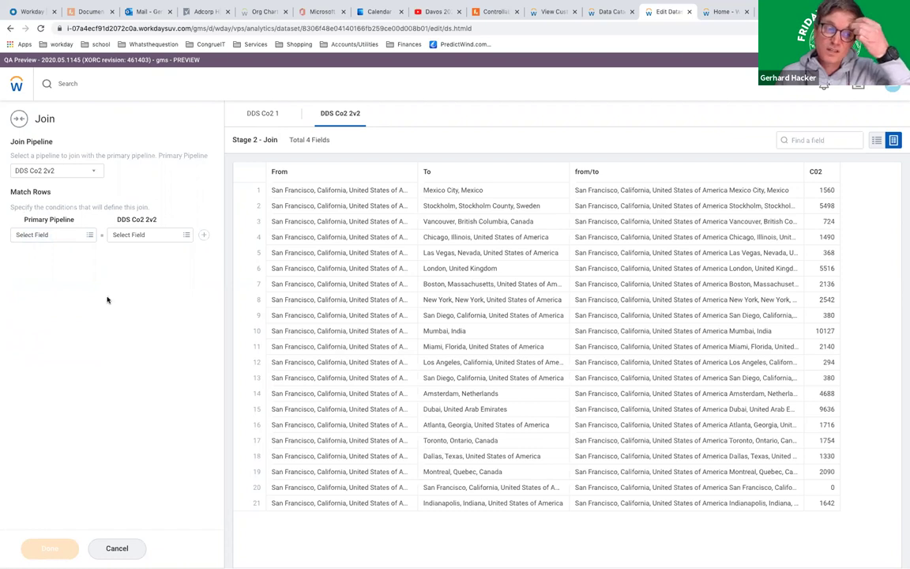
{"action": "left_click", "coordinate": [117, 548]}
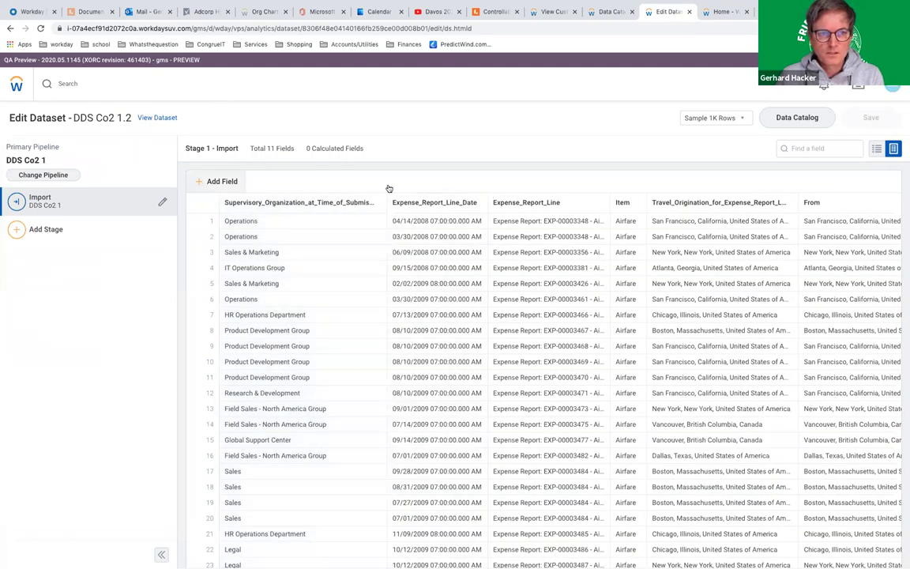
Add a calculated field to the Import stage, review the CONCAT function's syntax, and insert CONCAT into the field's expression
{"action": "left_click", "coordinate": [220, 181]}
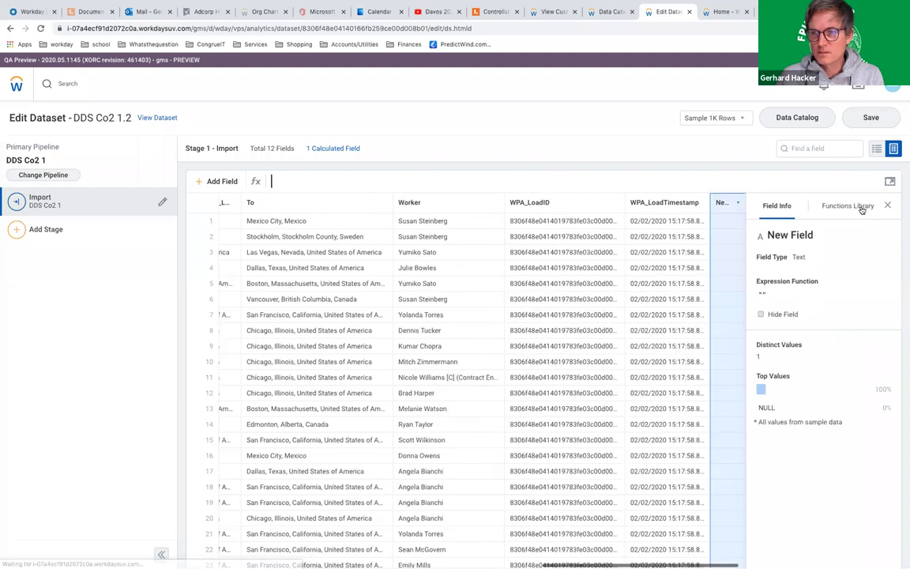
{"action": "left_click", "coordinate": [862, 208]}
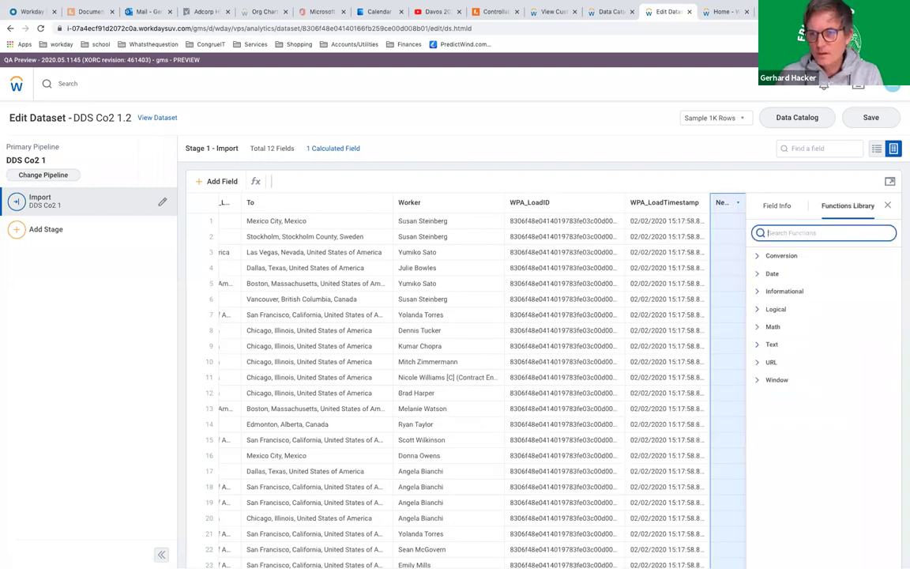
{"action": "type", "text": "con"}
{"action": "scroll", "coordinate": [805, 316], "scroll_direction": "down", "scroll_amount": 5}
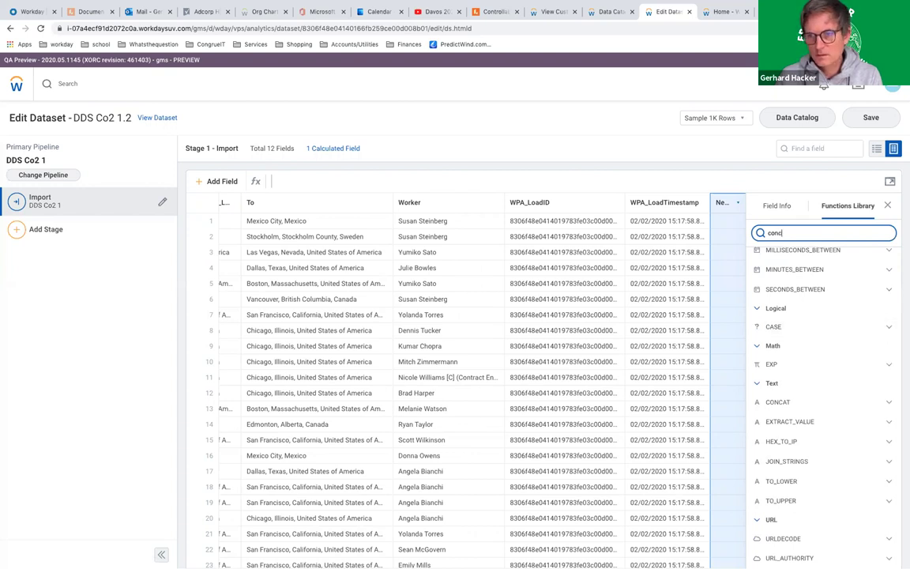
{"action": "type", "text": "c"}
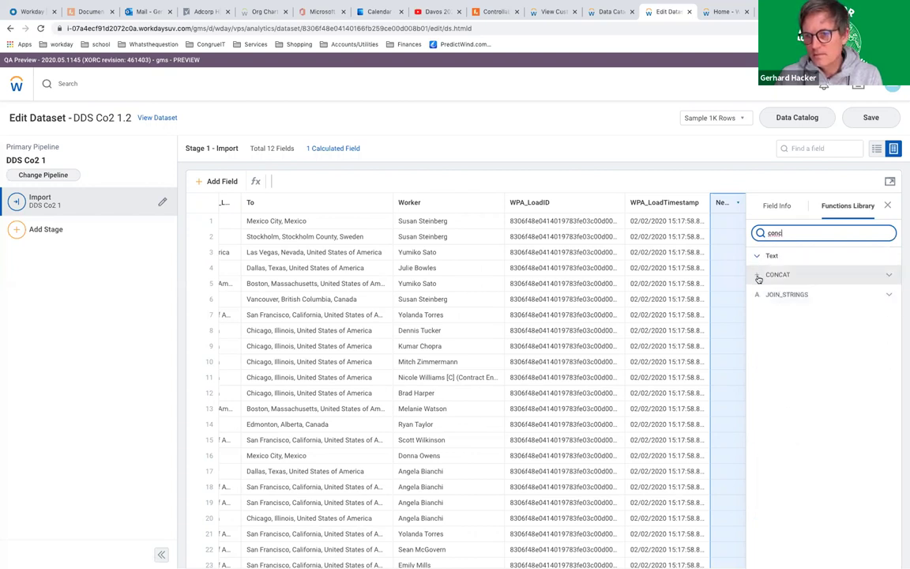
{"action": "left_click", "coordinate": [889, 276]}
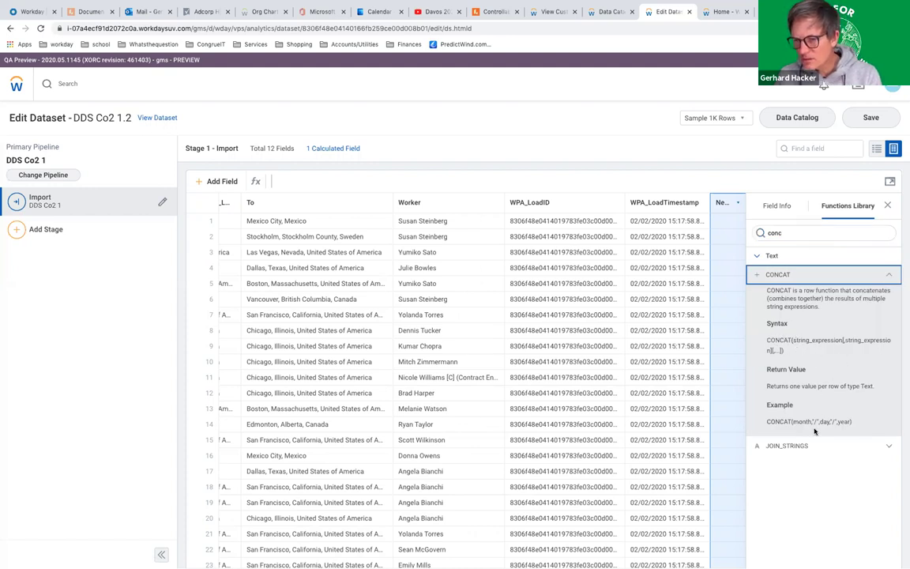
{"action": "left_click", "coordinate": [760, 275]}
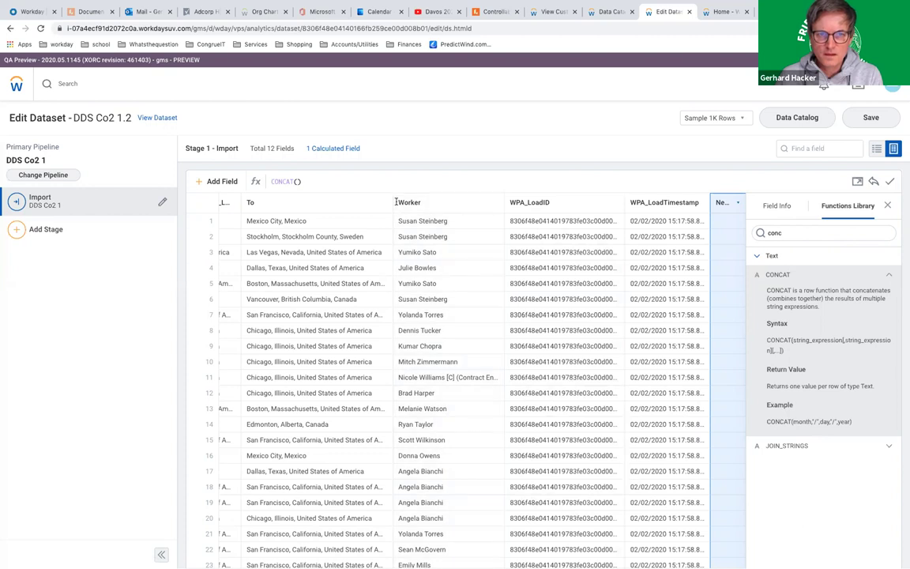
Complete the calculated field's expression as CONCAT([From],[To])
{"action": "type", "text": "["}
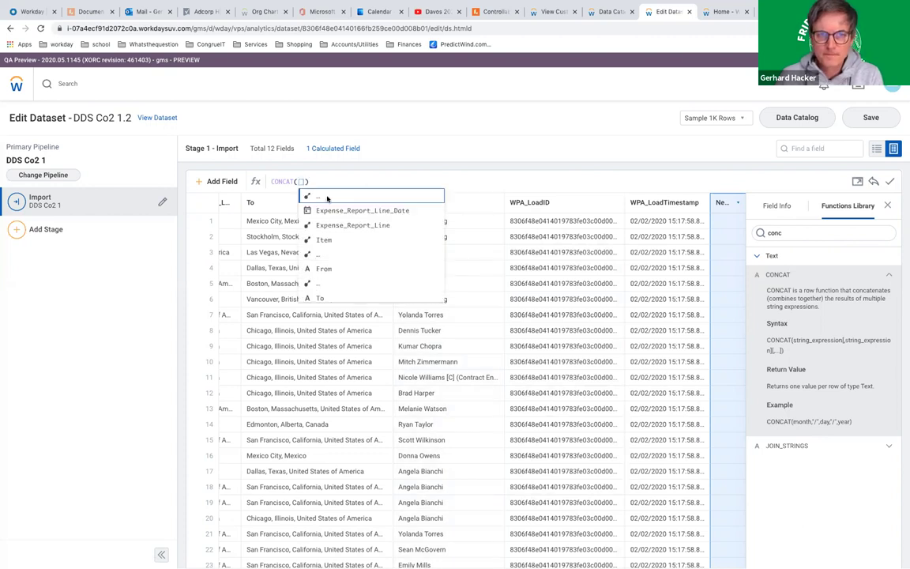
{"action": "left_click", "coordinate": [367, 269]}
{"action": "type", "text": ","}
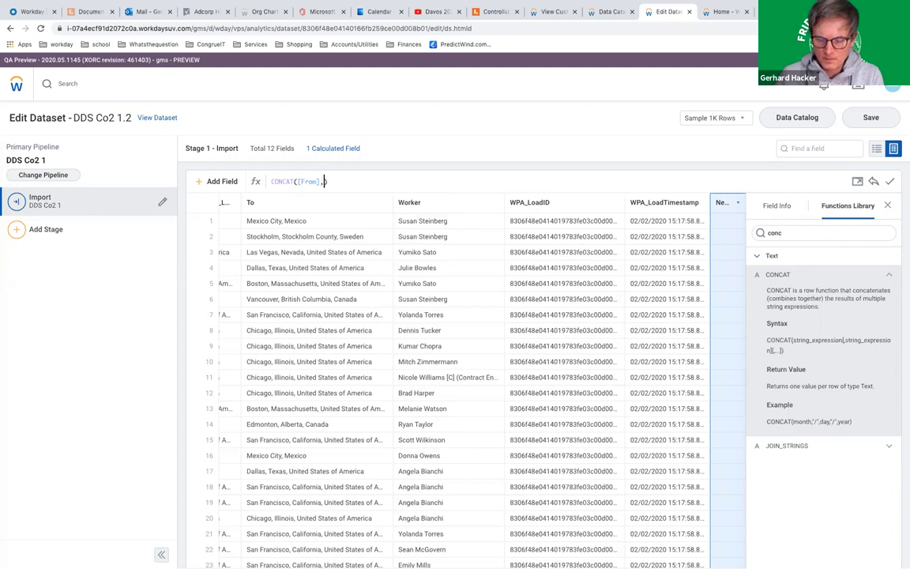
{"action": "type", "text": "["}
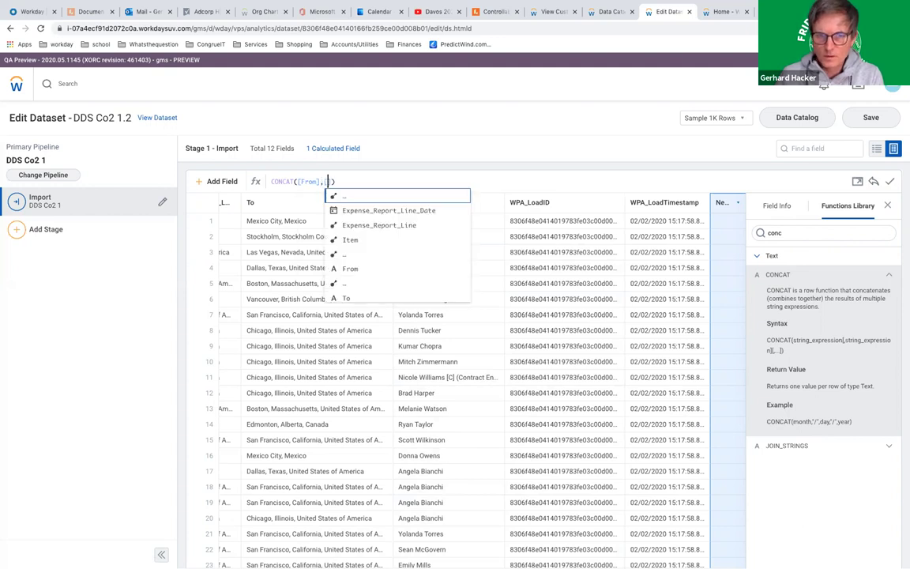
{"action": "left_click", "coordinate": [352, 299]}
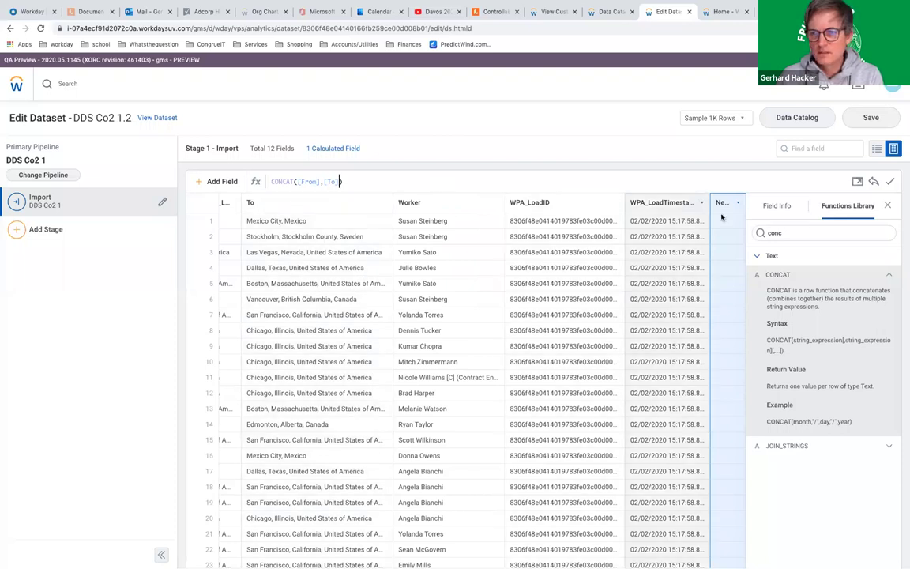
Name the calculated field from/to and apply its expression
{"action": "left_click", "coordinate": [773, 207]}
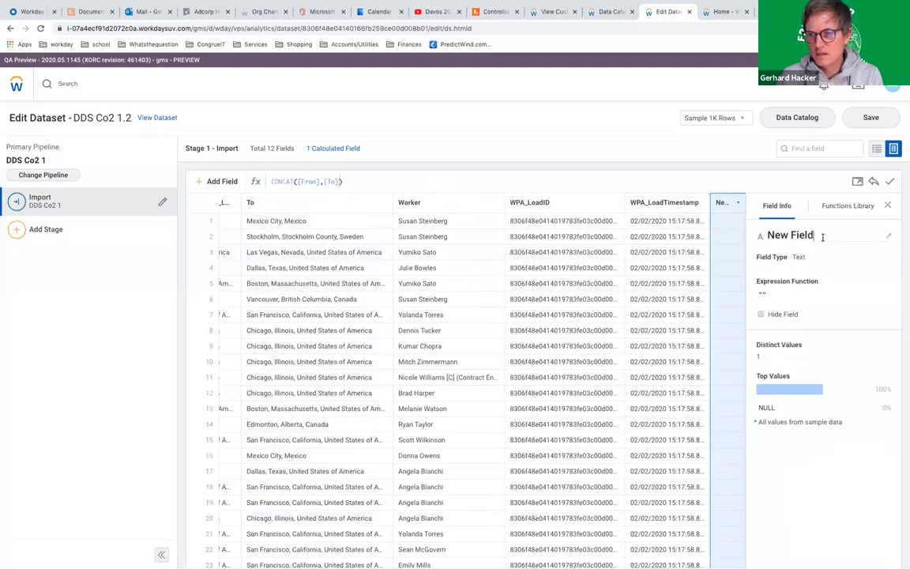
{"action": "type", "text": "from/to"}
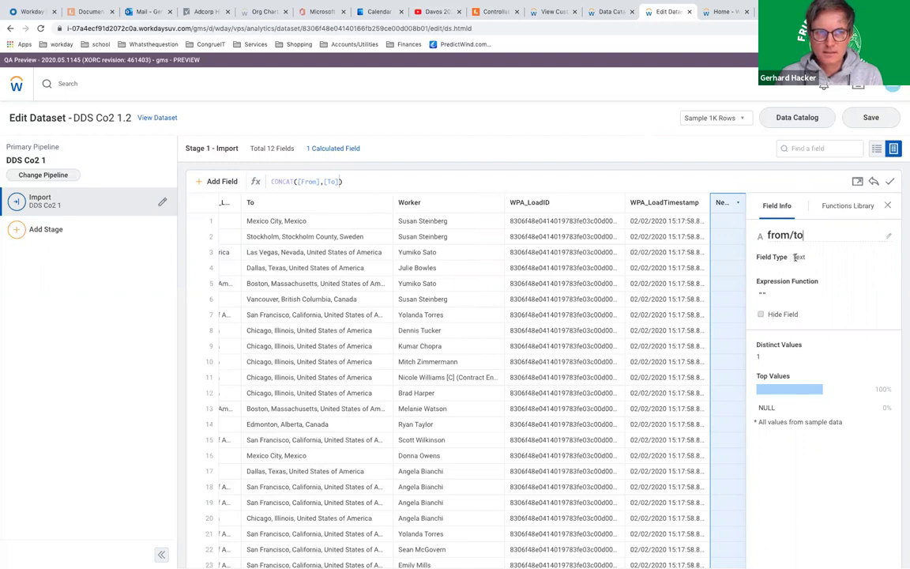
{"action": "left_click", "coordinate": [890, 183]}
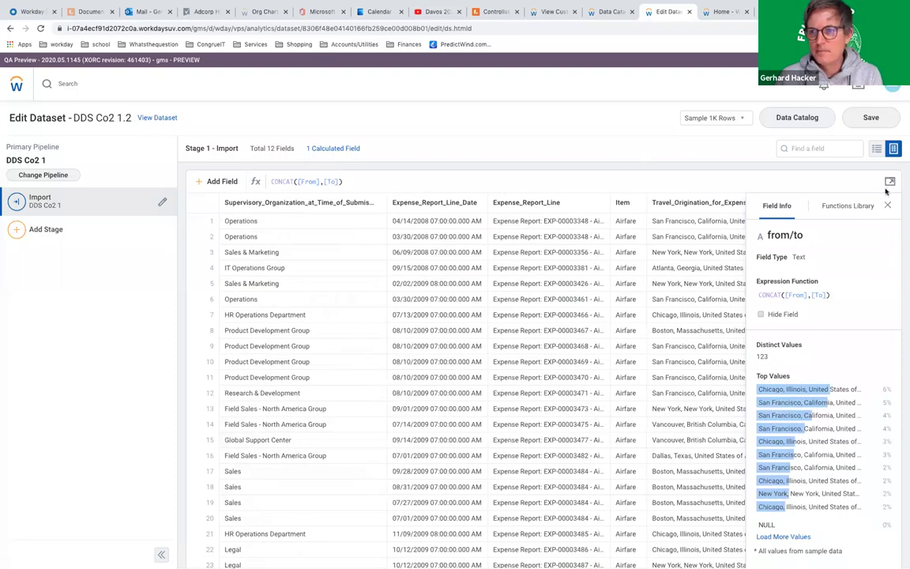
Return to the functions library and clear its search text
{"action": "left_click", "coordinate": [859, 206]}
{"action": "left_click", "coordinate": [792, 234]}
{"action": "key", "text": "BackSpace"}
{"action": "key", "text": "BackSpace"}
{"action": "key", "text": "BackSpace"}
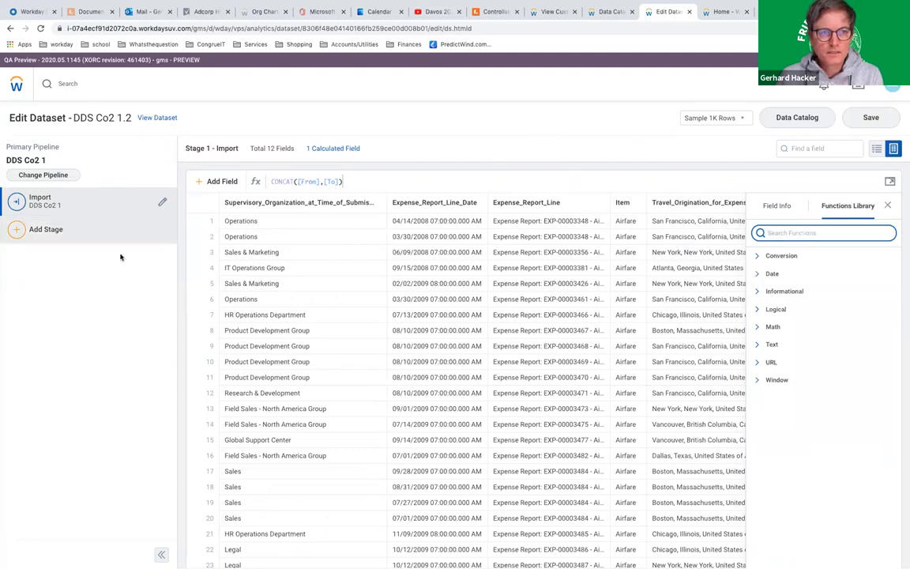
Add a Join stage with DDS Co2 2v2 as the second pipeline, checking that dataset's name in the Lucidchart diagram
{"action": "left_click", "coordinate": [17, 230]}
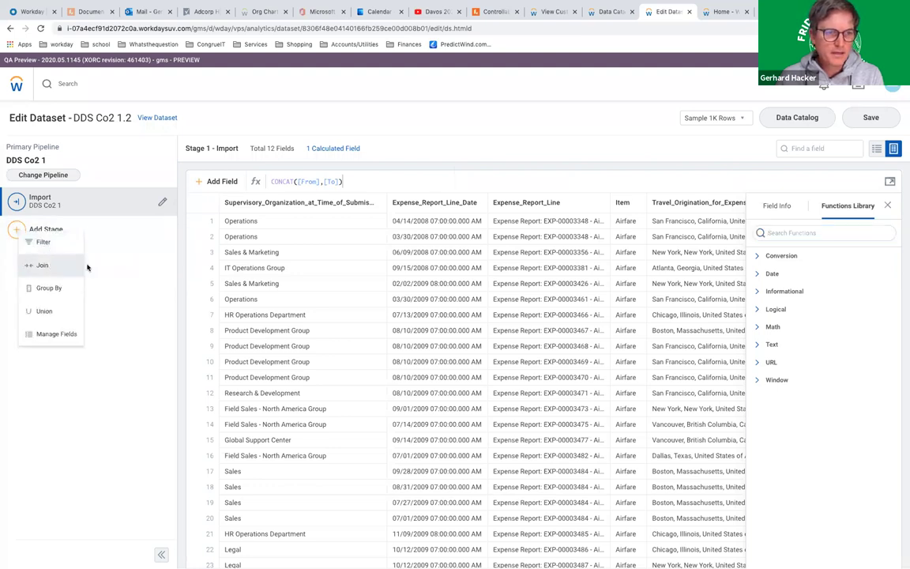
{"action": "left_click", "coordinate": [82, 266]}
{"action": "left_click", "coordinate": [93, 174]}
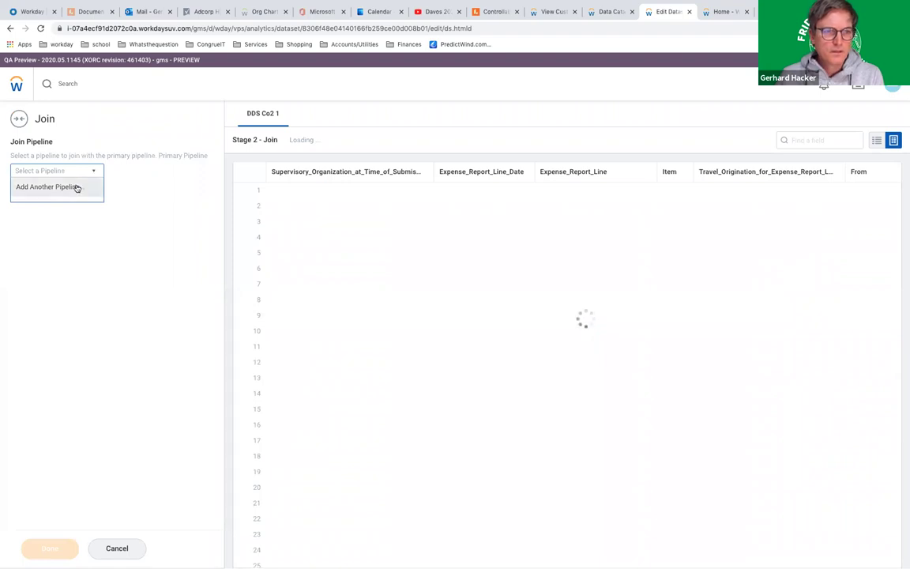
{"action": "left_click", "coordinate": [76, 187]}
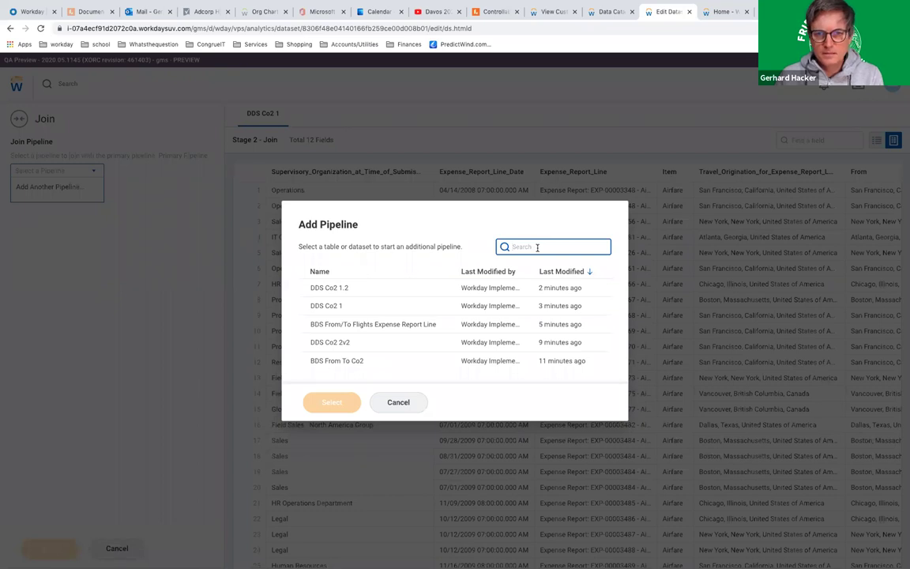
{"action": "left_click", "coordinate": [344, 346]}
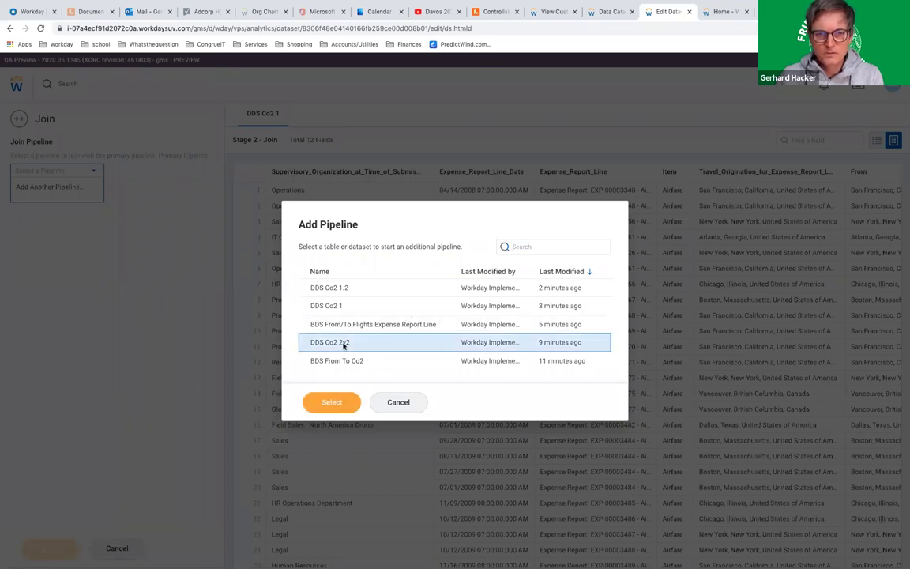
{"action": "left_click", "coordinate": [500, 11]}
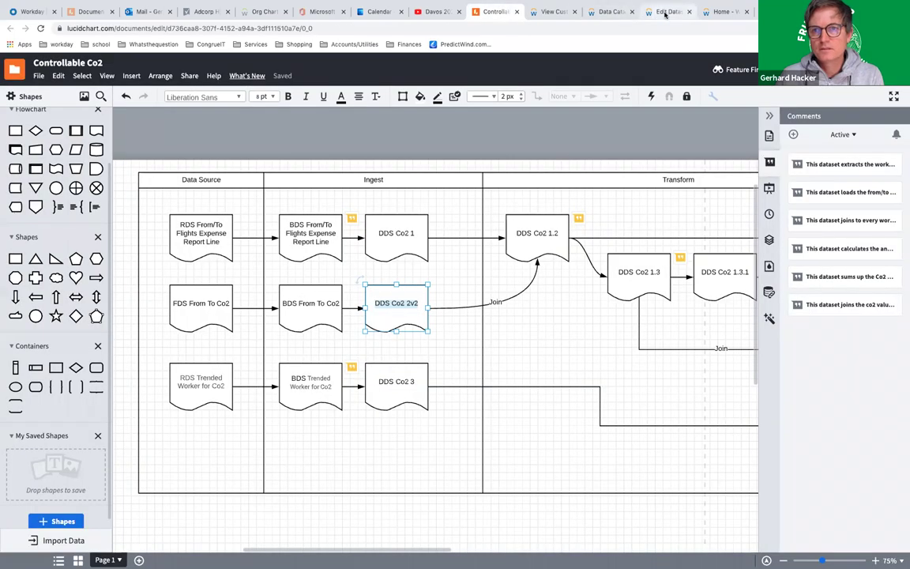
{"action": "left_click", "coordinate": [668, 11]}
{"action": "left_click", "coordinate": [331, 402]}
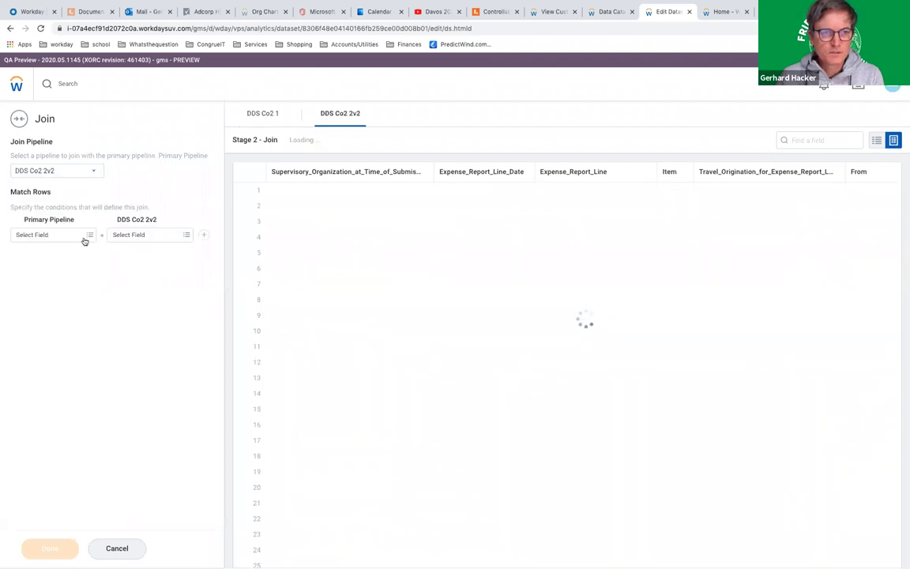
Match the join's rows on the primary pipeline's from/to field and the from/to field of DDS Co2 2v2
{"action": "left_click", "coordinate": [87, 236]}
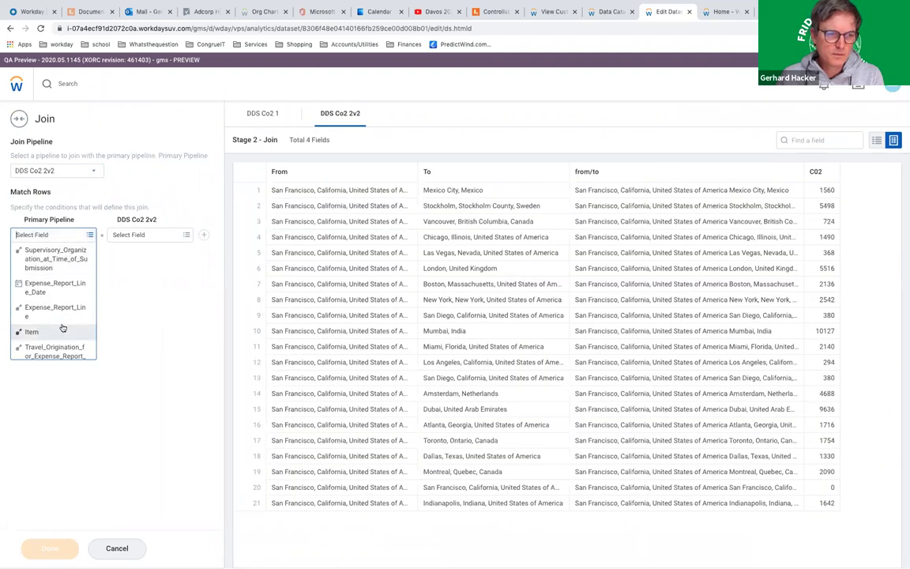
{"action": "scroll", "coordinate": [63, 327], "scroll_direction": "down", "scroll_amount": 3}
{"action": "left_click", "coordinate": [45, 350]}
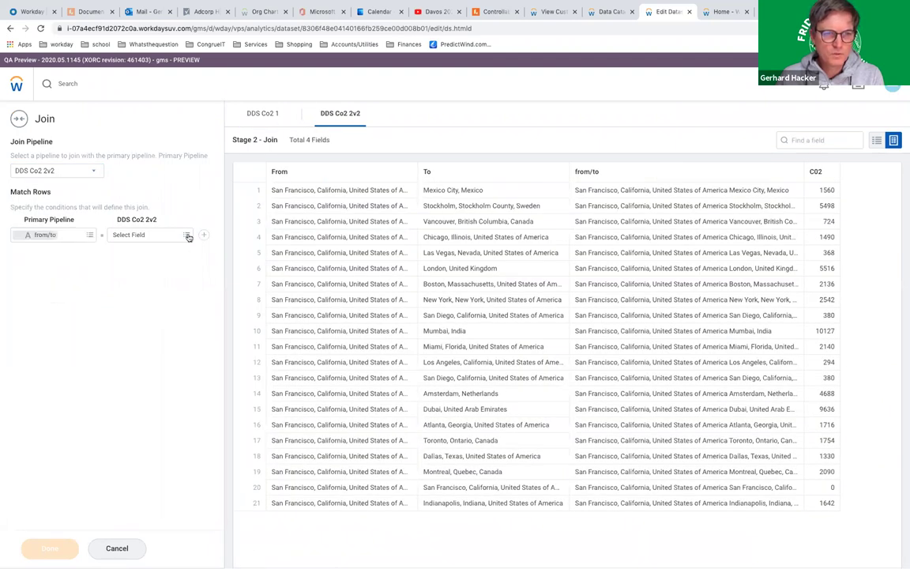
{"action": "left_click", "coordinate": [187, 234]}
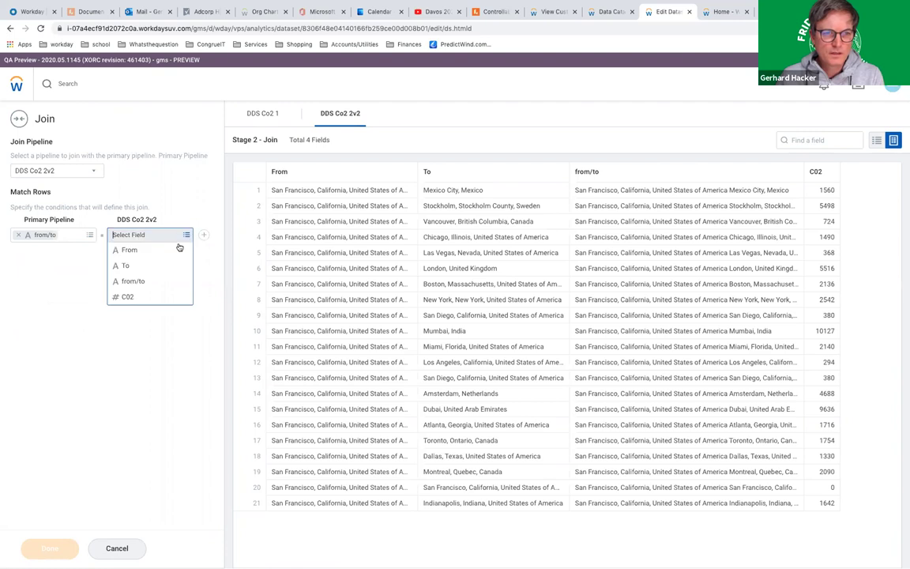
{"action": "left_click", "coordinate": [151, 281]}
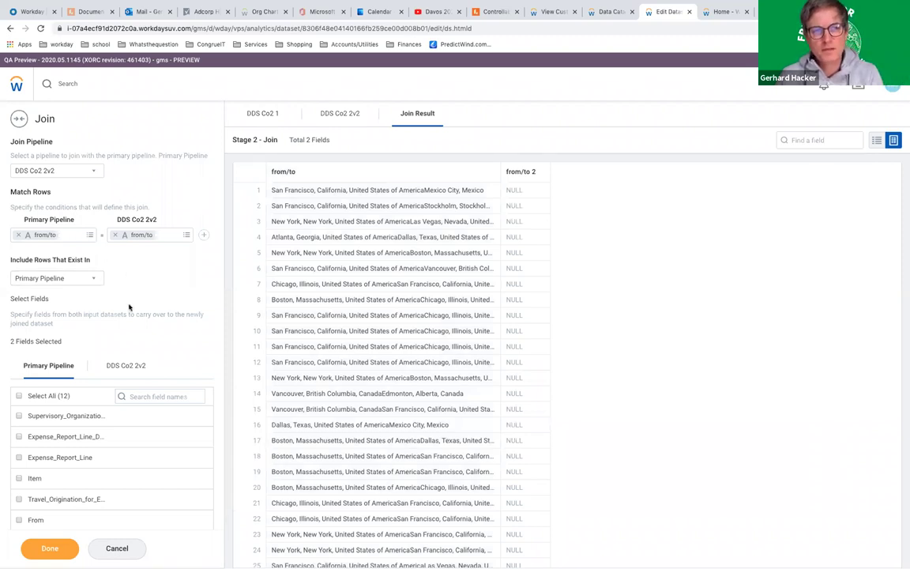
Carry over all primary pipeline fields into the join and, from DDS Co2 2v2, include C02 instead of from/to
{"action": "left_click", "coordinate": [19, 398]}
{"action": "scroll", "coordinate": [120, 367], "scroll_direction": "down", "scroll_amount": 2}
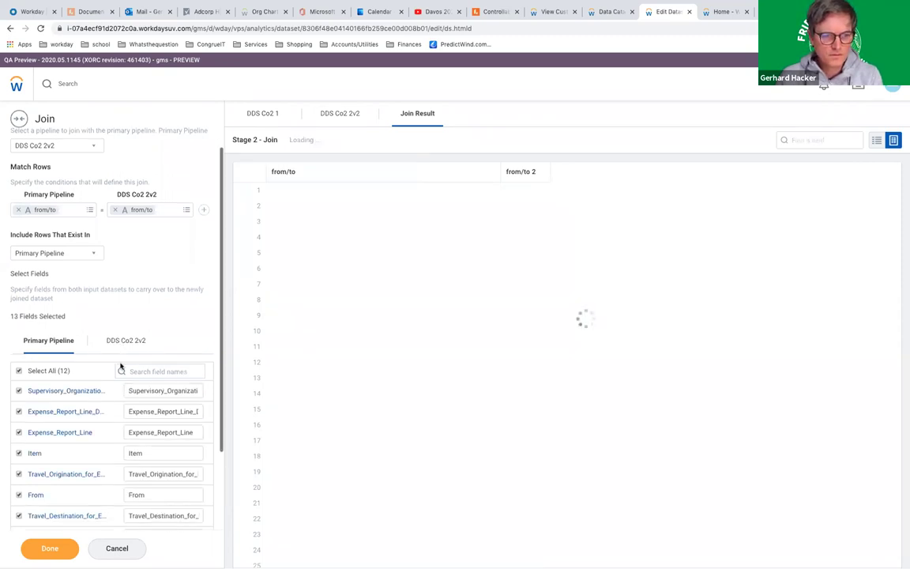
{"action": "scroll", "coordinate": [121, 365], "scroll_direction": "down", "scroll_amount": 2}
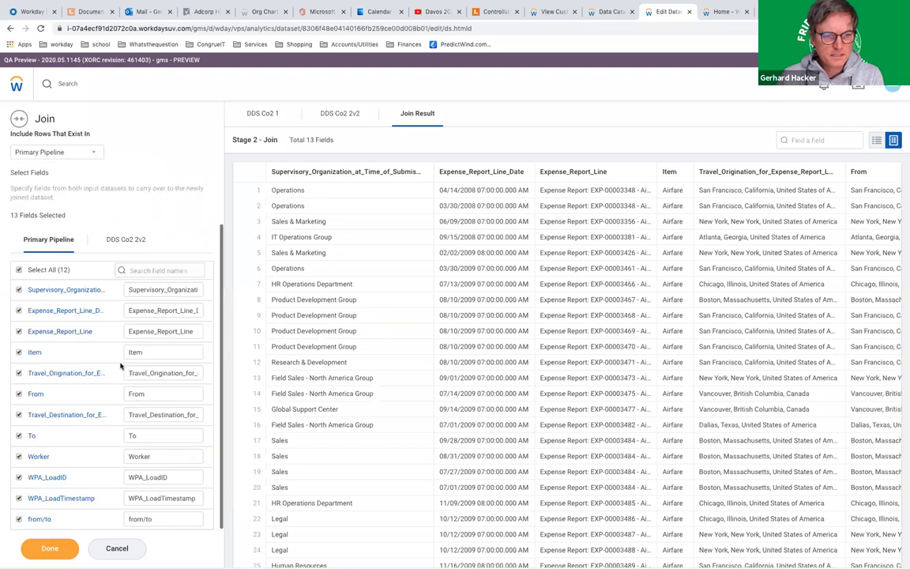
{"action": "scroll", "coordinate": [121, 366], "scroll_direction": "up", "scroll_amount": 3}
{"action": "left_click", "coordinate": [135, 356]}
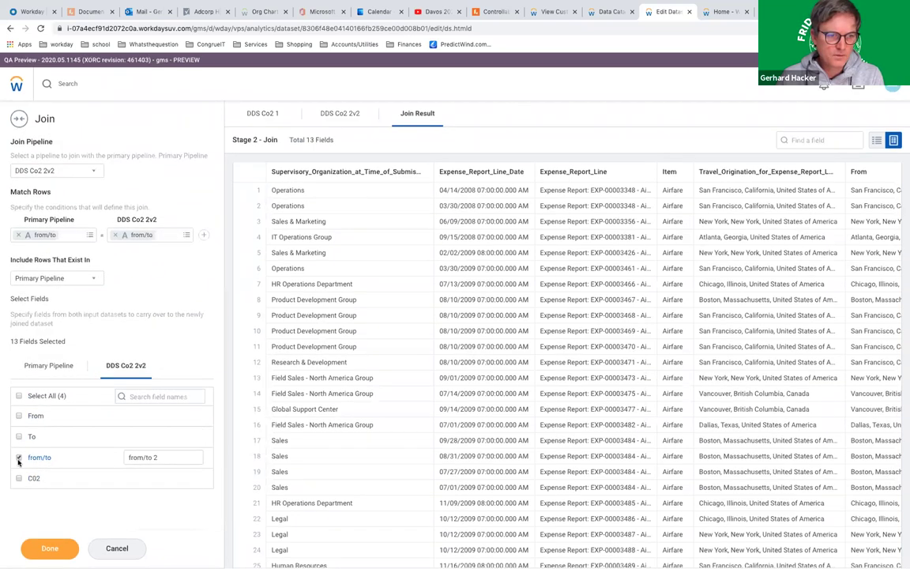
{"action": "left_click", "coordinate": [19, 458]}
{"action": "left_click", "coordinate": [39, 479]}
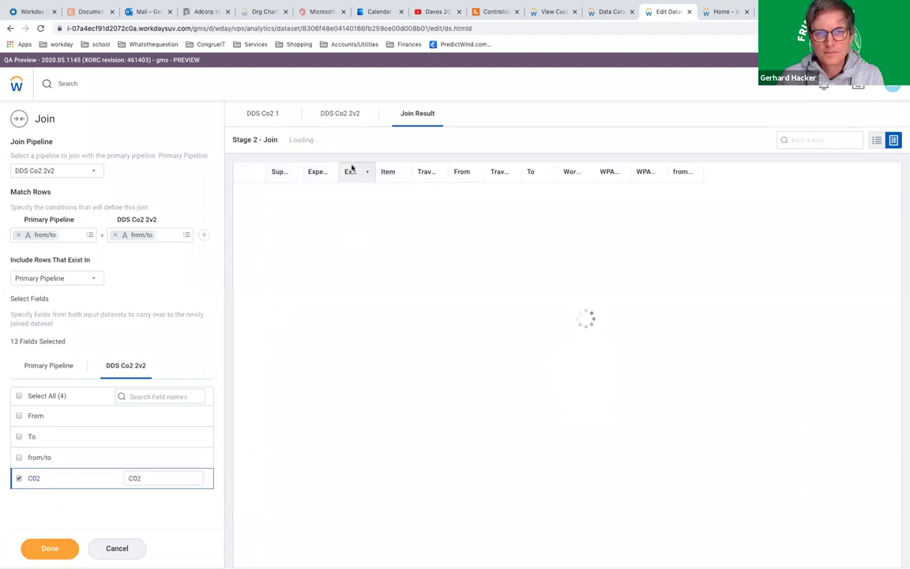
Compare the from/to values in DDS Co2 1 and DDS Co2 2v2, and examine the C02 column in the join result
{"action": "left_click", "coordinate": [270, 115]}
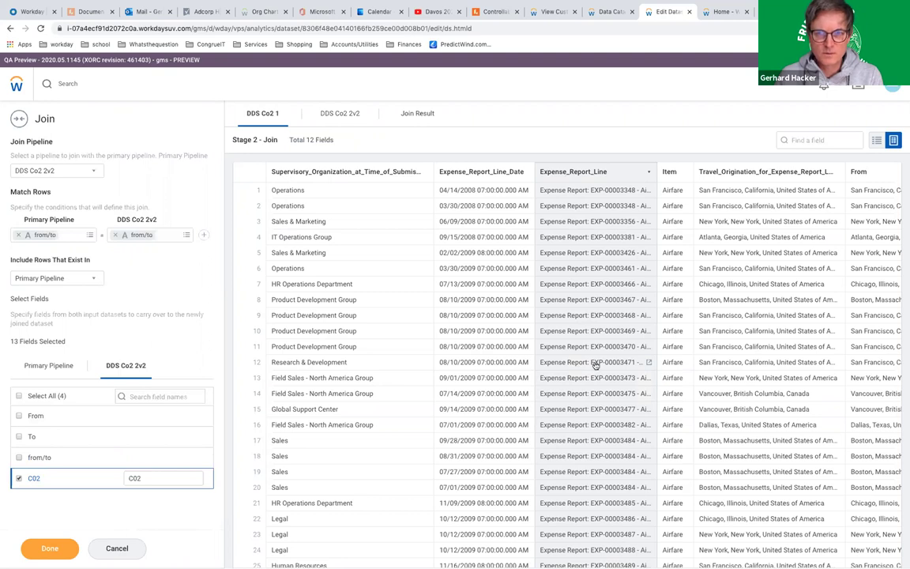
{"action": "scroll", "coordinate": [607, 360], "scroll_direction": "right", "scroll_amount": 10}
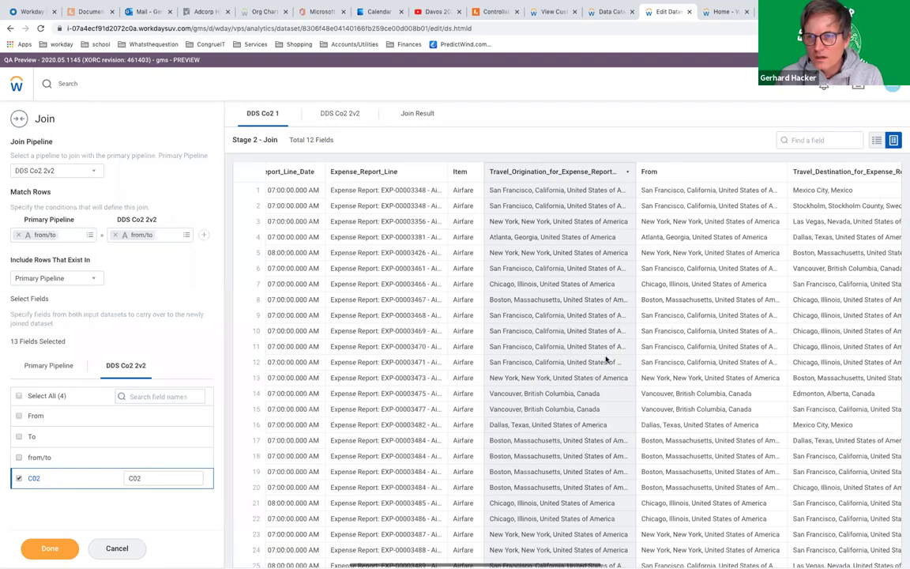
{"action": "scroll", "coordinate": [623, 278], "scroll_direction": "right", "scroll_amount": 5}
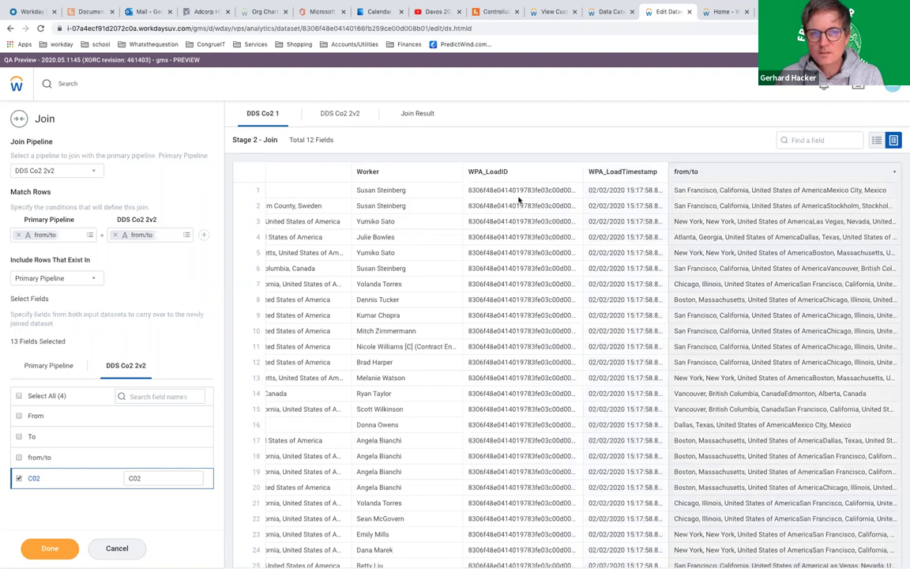
{"action": "left_click", "coordinate": [353, 116]}
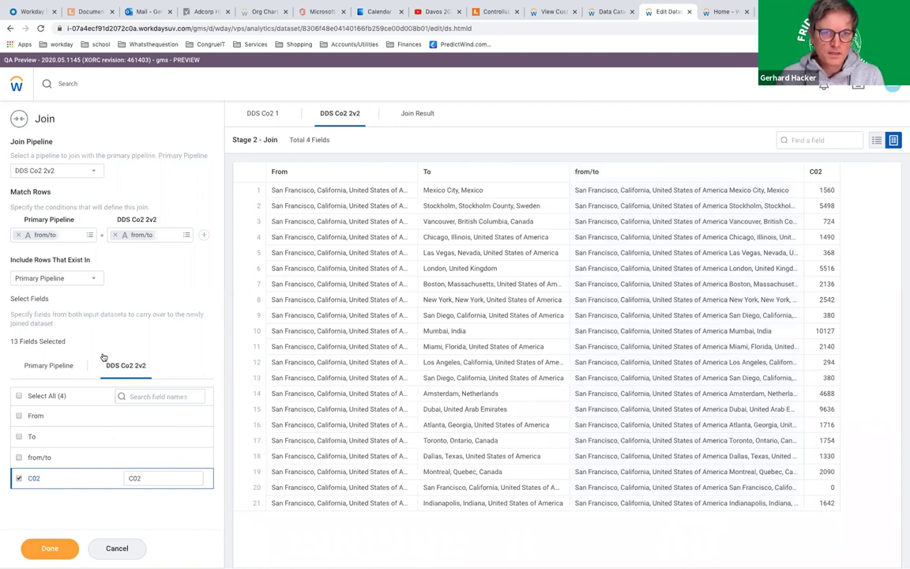
{"action": "left_click", "coordinate": [418, 114]}
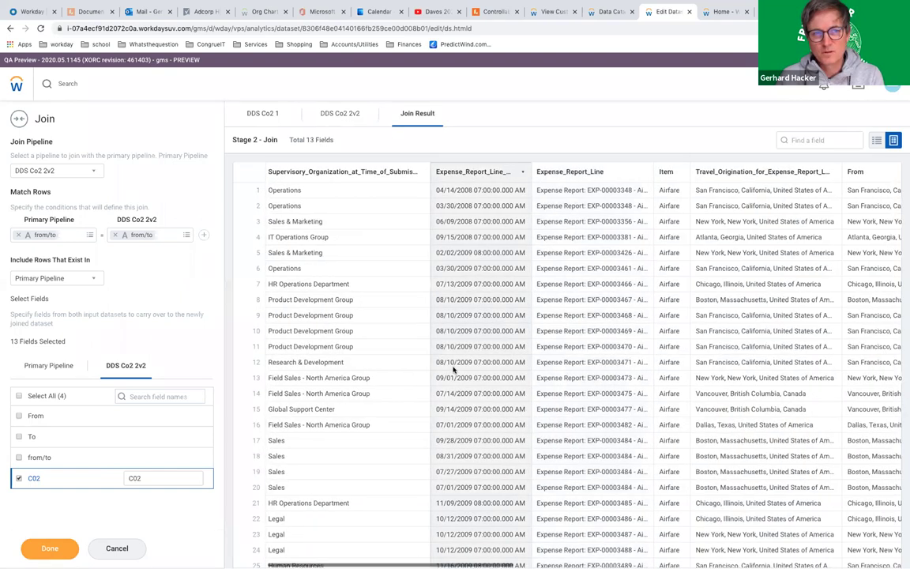
{"action": "scroll", "coordinate": [453, 369], "scroll_direction": "right", "scroll_amount": 10}
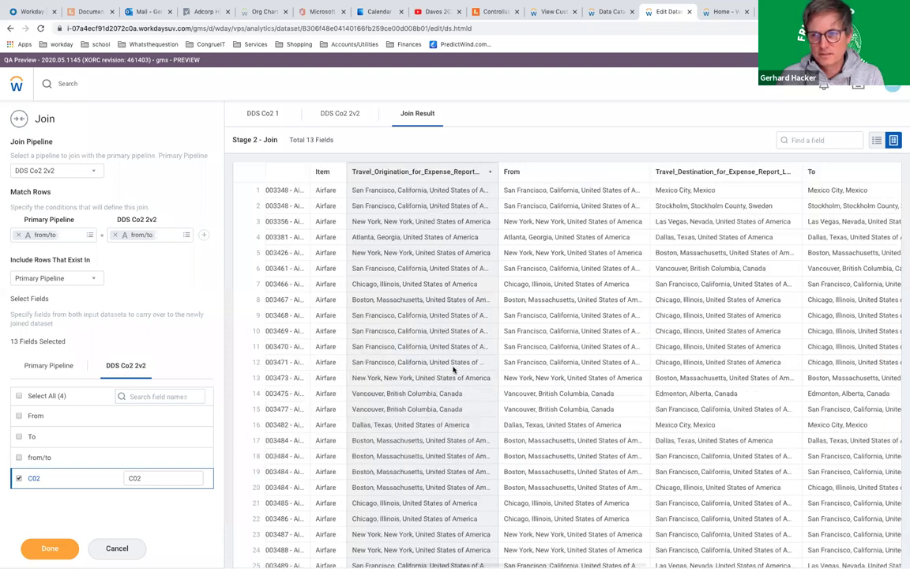
{"action": "scroll", "coordinate": [454, 369], "scroll_direction": "right", "scroll_amount": 8}
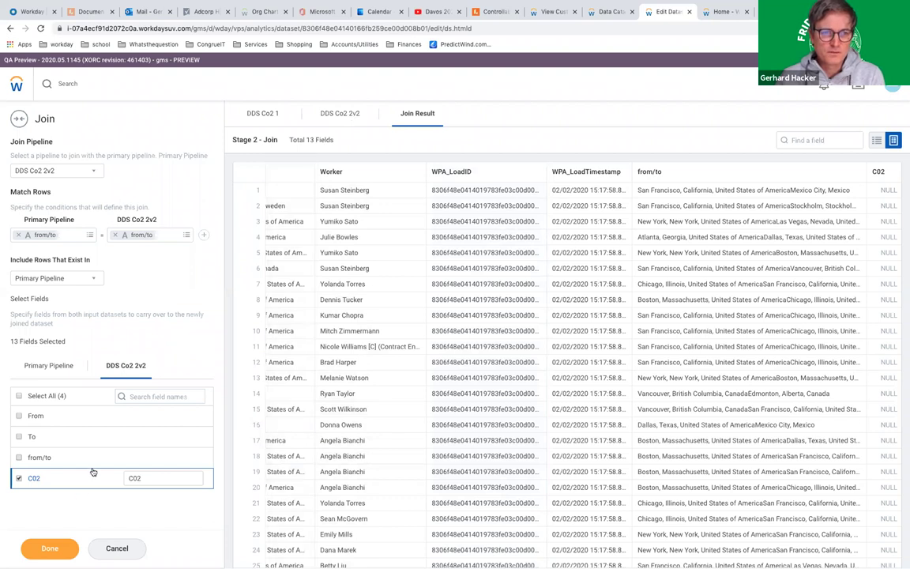
Finish the Join stage and save the DDS Co2 1.2 dataset
{"action": "left_click", "coordinate": [53, 550]}
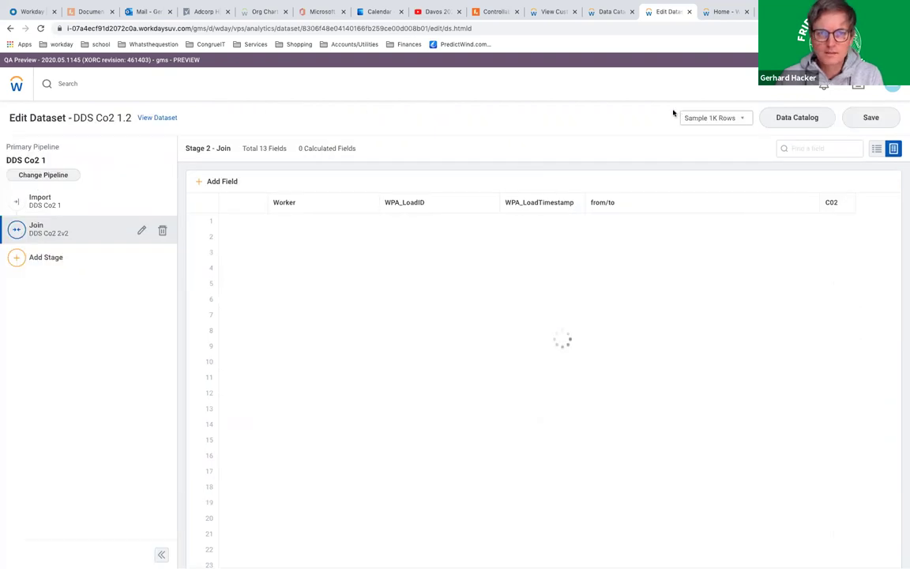
{"action": "left_click", "coordinate": [870, 117]}
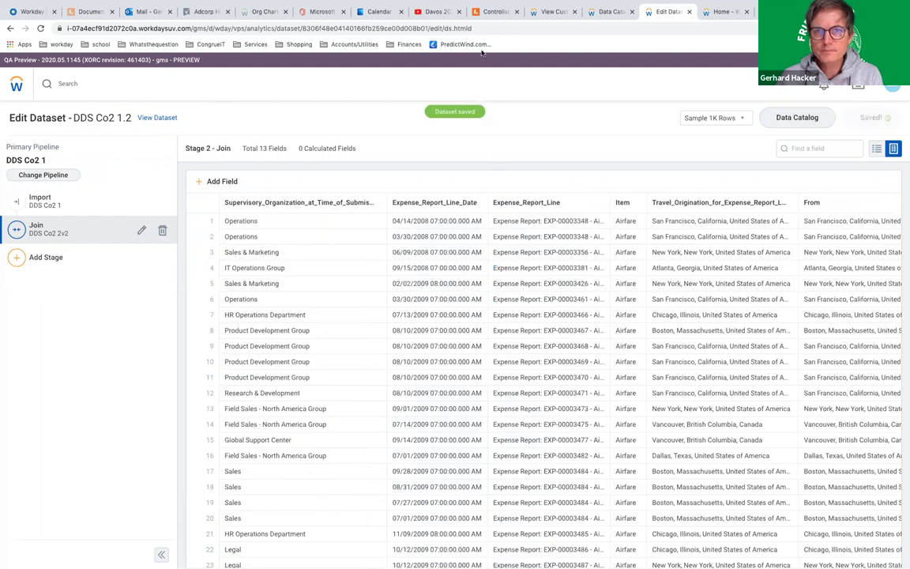
Switch to the Lucidchart diagram and read the comments on the DDS Co2 1.2 and DDS Co2 1.3 shapes
{"action": "left_click", "coordinate": [497, 14]}
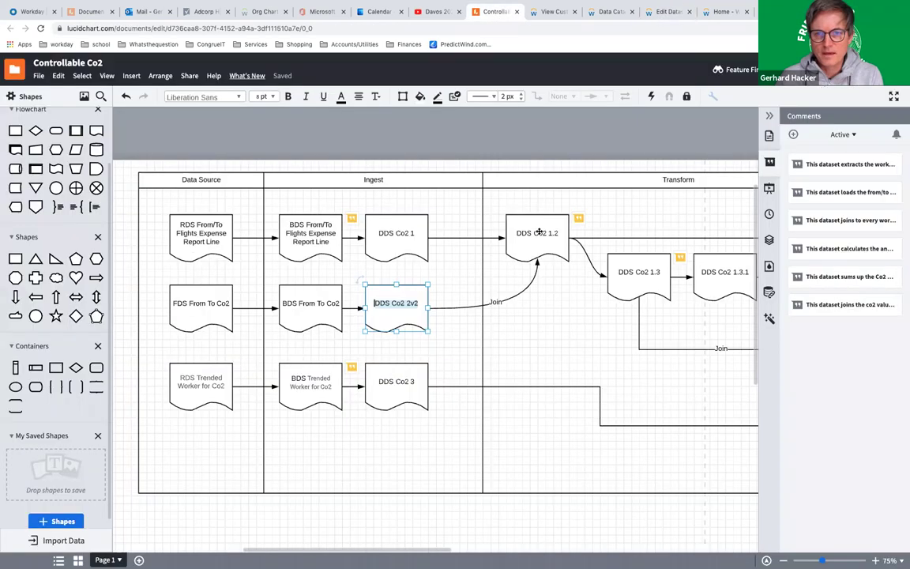
{"action": "left_click", "coordinate": [549, 249]}
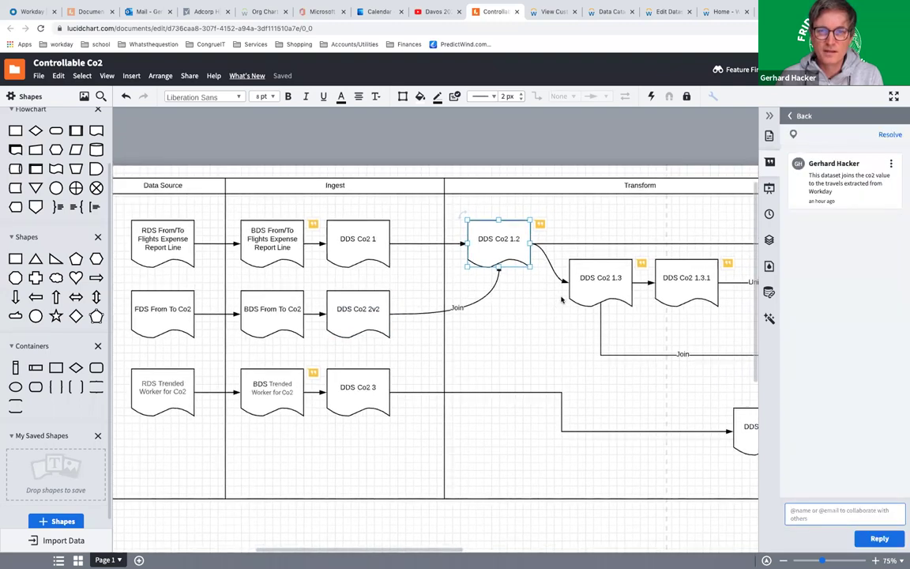
{"action": "left_click", "coordinate": [594, 256]}
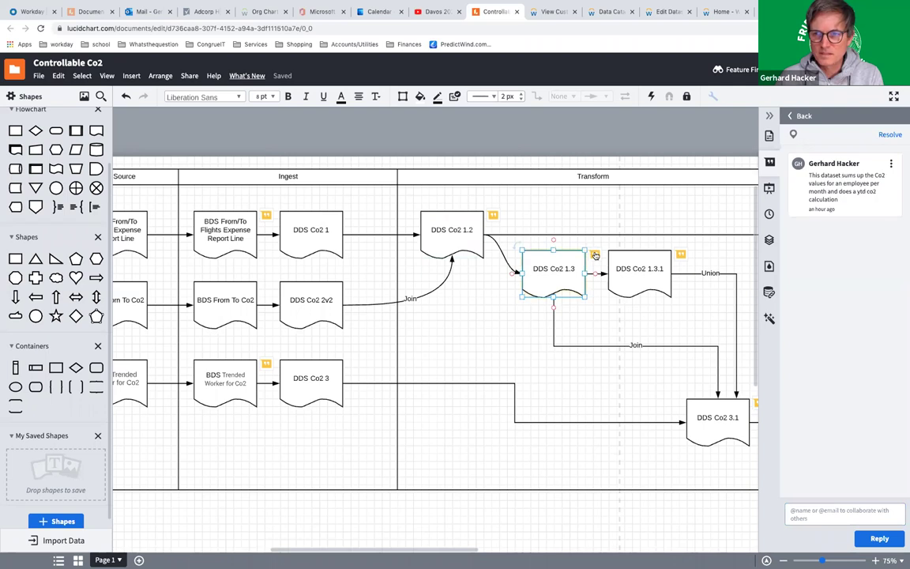
{"action": "left_click", "coordinate": [596, 255]}
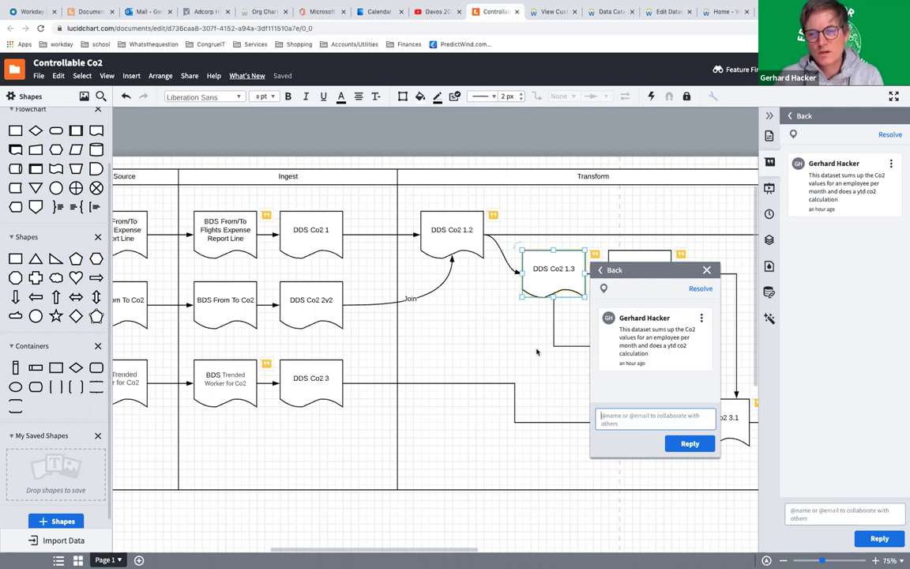
{"action": "left_click", "coordinate": [473, 383]}
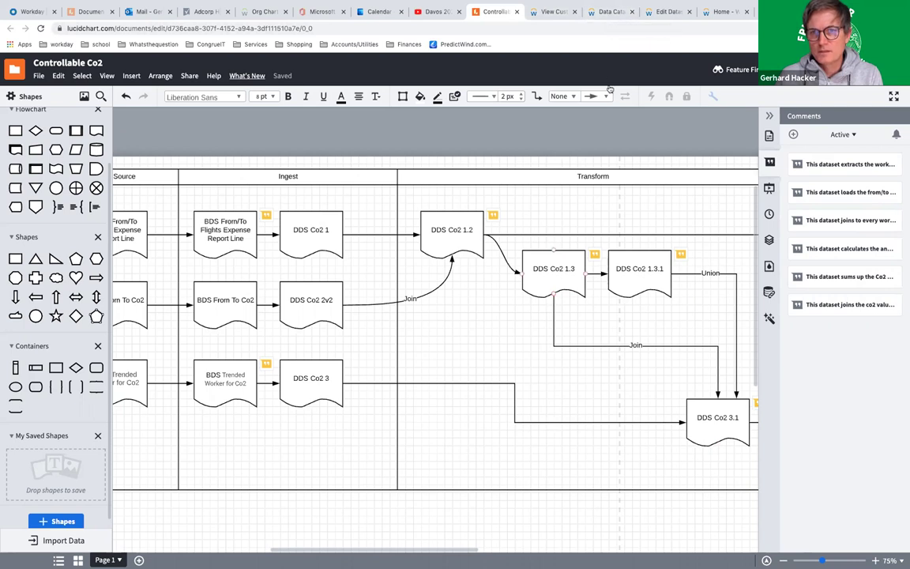
{"action": "left_click", "coordinate": [608, 14]}
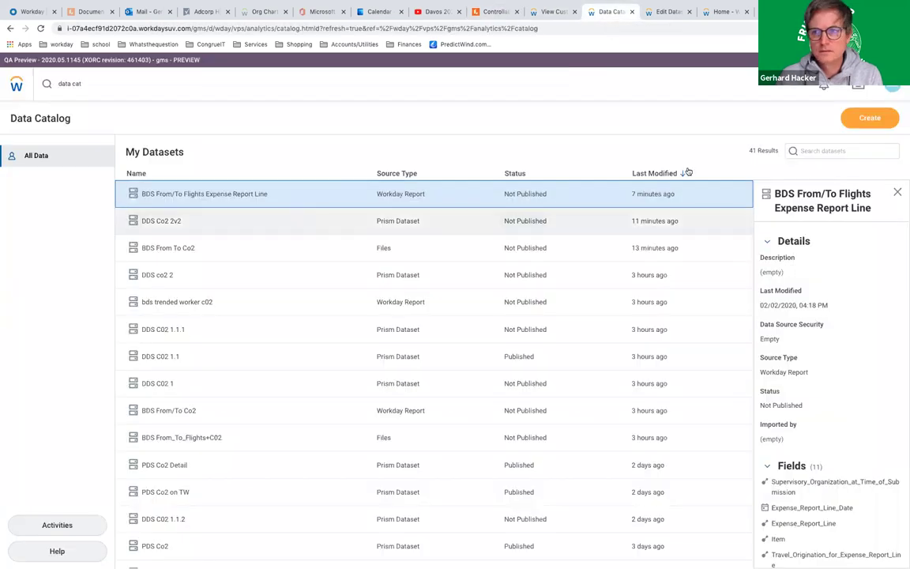
{"action": "left_click", "coordinate": [869, 118]}
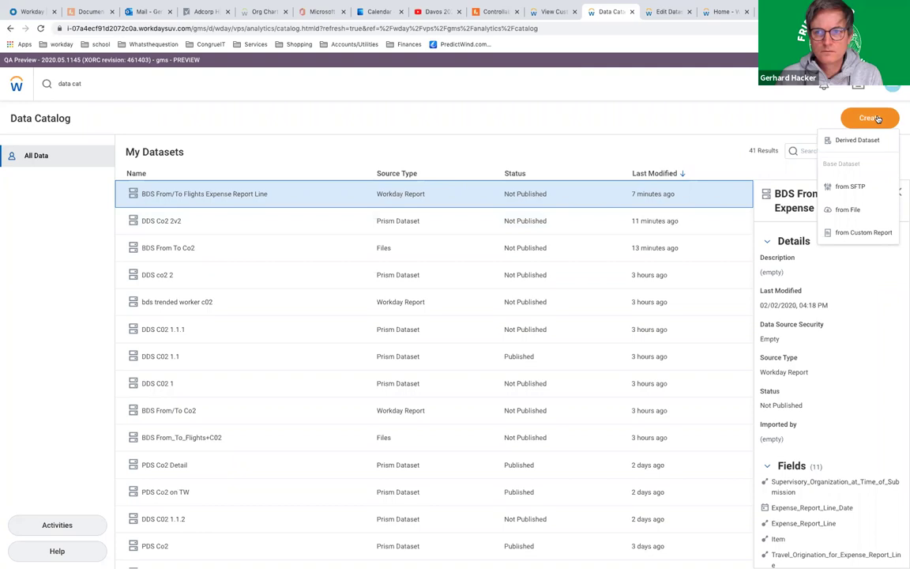
{"action": "left_click", "coordinate": [862, 141]}
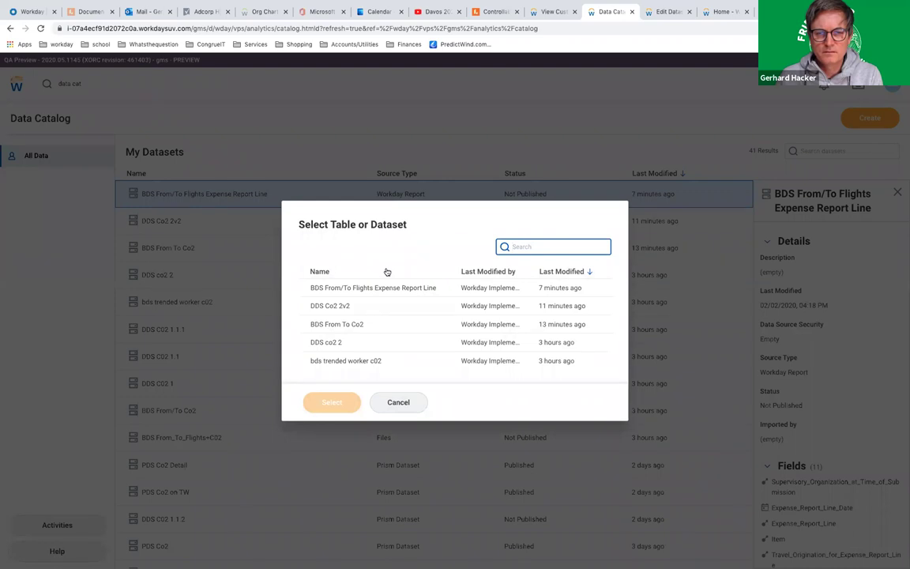
{"action": "left_click", "coordinate": [561, 271]}
{"action": "left_click", "coordinate": [558, 272]}
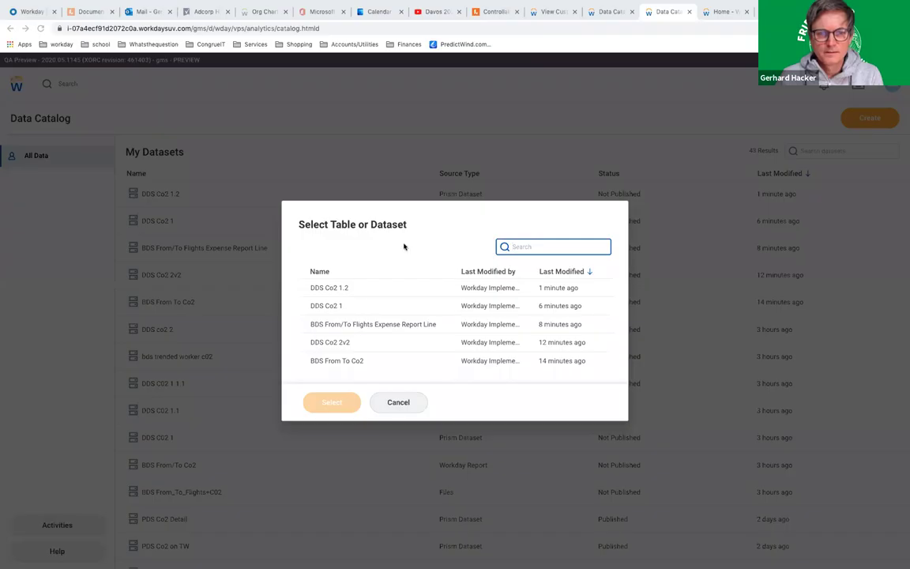
Choose DDS Co2 1.2 as the source dataset for the new derived dataset
{"action": "left_click", "coordinate": [352, 292]}
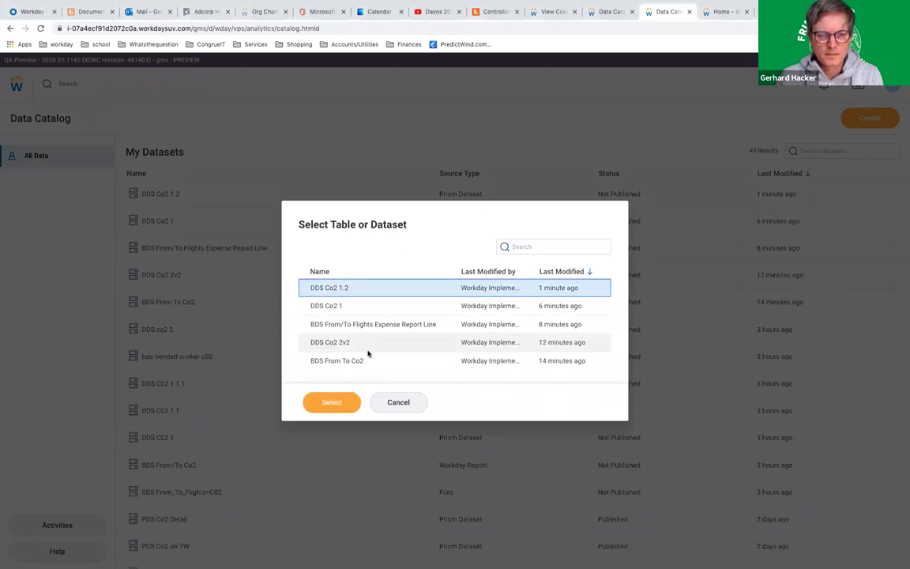
{"action": "left_click", "coordinate": [332, 403]}
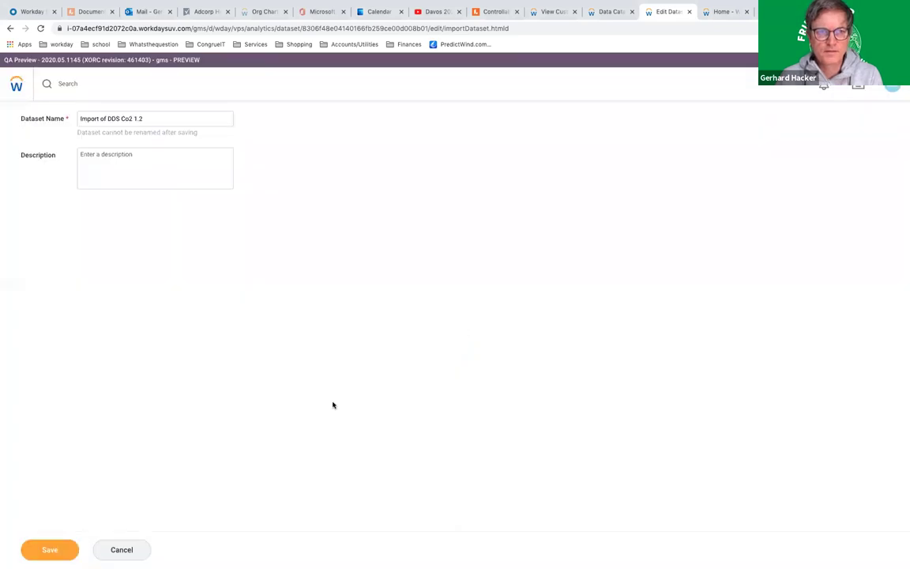
Look up the DDS Co2 1.3 shape in the Lucidchart diagram and try to save the new Workday dataset as DDS Co2 2v2
{"action": "left_click", "coordinate": [495, 13]}
{"action": "double_click", "coordinate": [553, 269]}
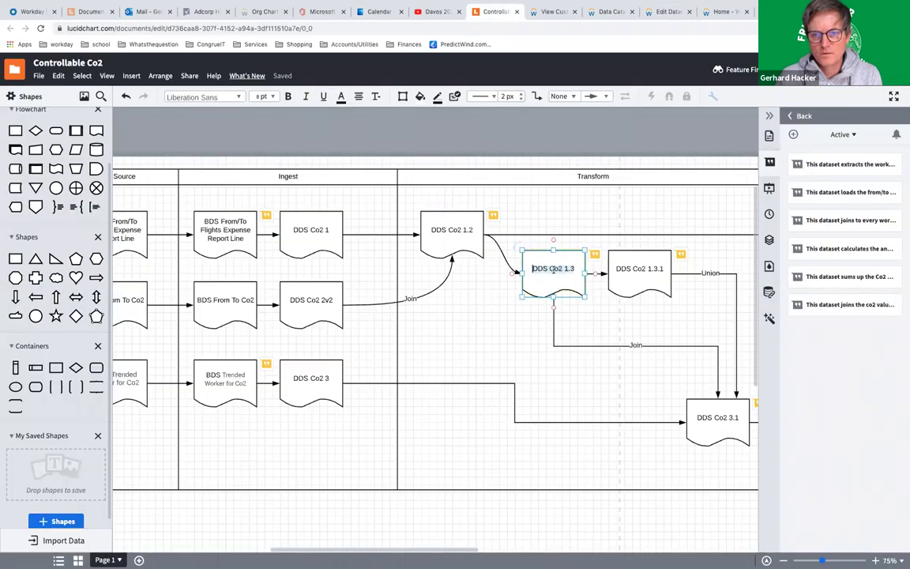
{"action": "left_click", "coordinate": [608, 16]}
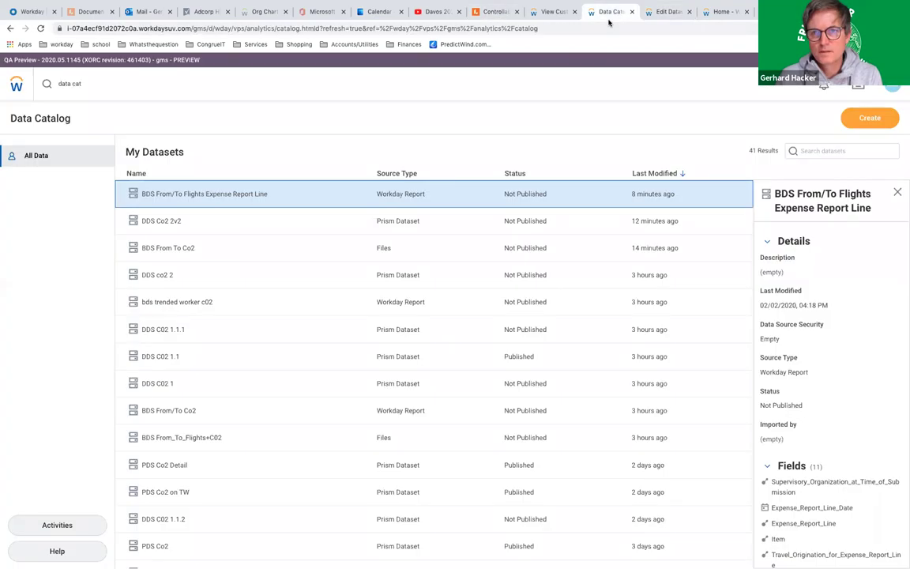
{"action": "left_click", "coordinate": [664, 15]}
{"action": "left_click_drag", "start_coordinate": [152, 120], "coordinate": [26, 118]}
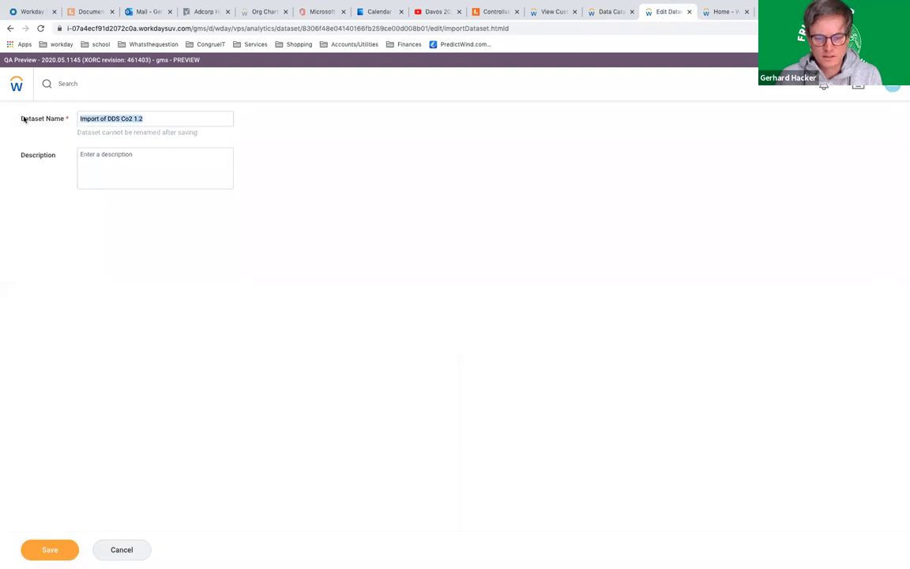
{"action": "type", "text": "DDS Co2 2v2"}
{"action": "left_click", "coordinate": [47, 549]}
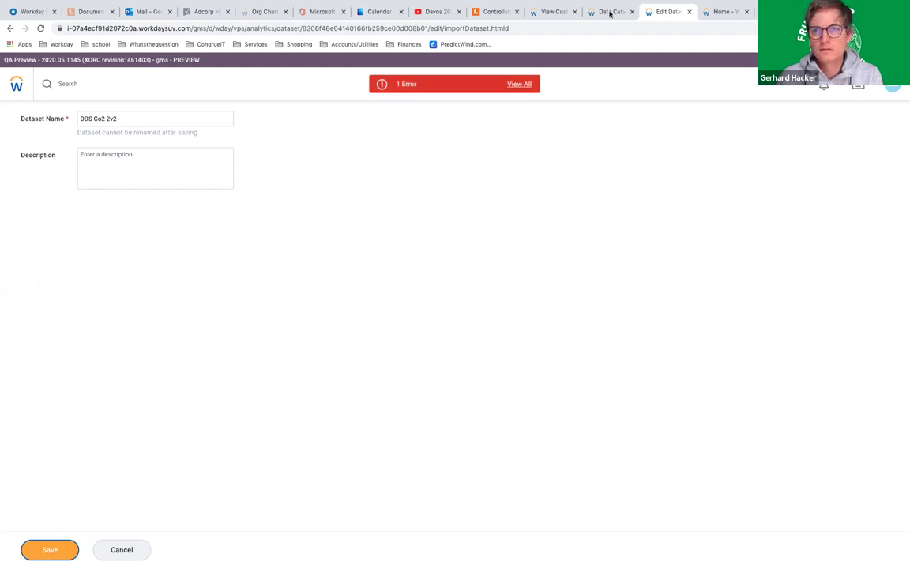
Check the shape's label in the Lucidchart diagram, then name the Workday derived dataset DDS Co2 1.3 and save it
{"action": "left_click", "coordinate": [490, 12]}
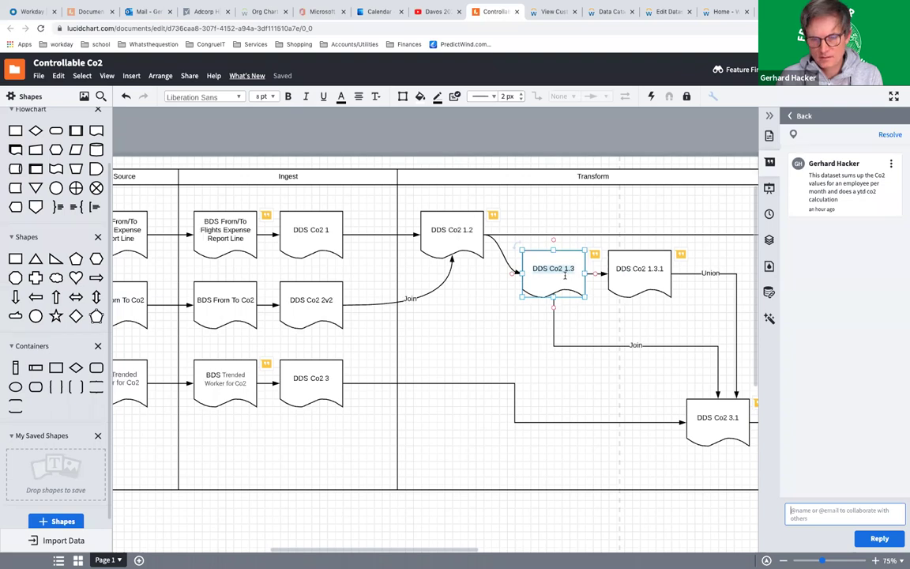
{"action": "left_click", "coordinate": [664, 11]}
{"action": "left_click_drag", "start_coordinate": [126, 118], "coordinate": [2, 120]}
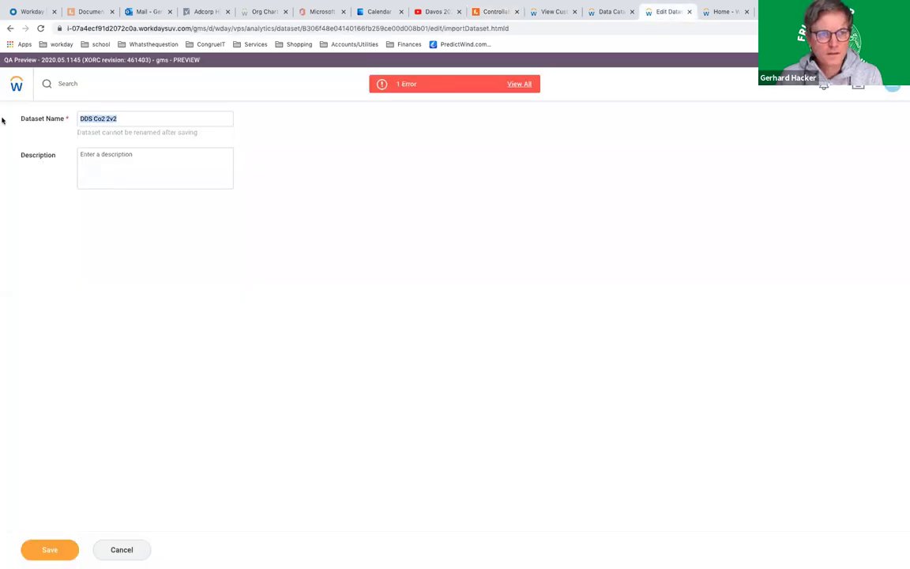
{"action": "left_click", "coordinate": [2, 120]}
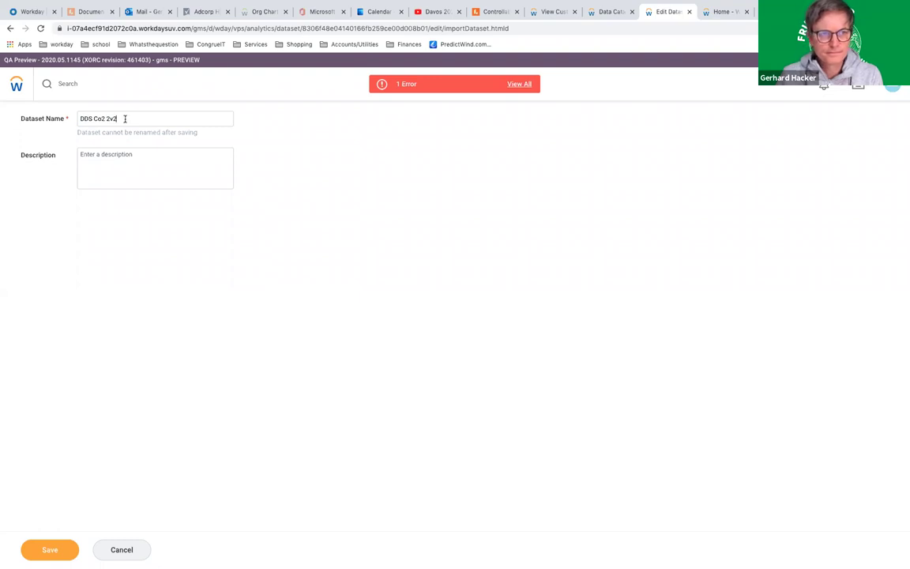
{"action": "key", "text": "BackSpace"}
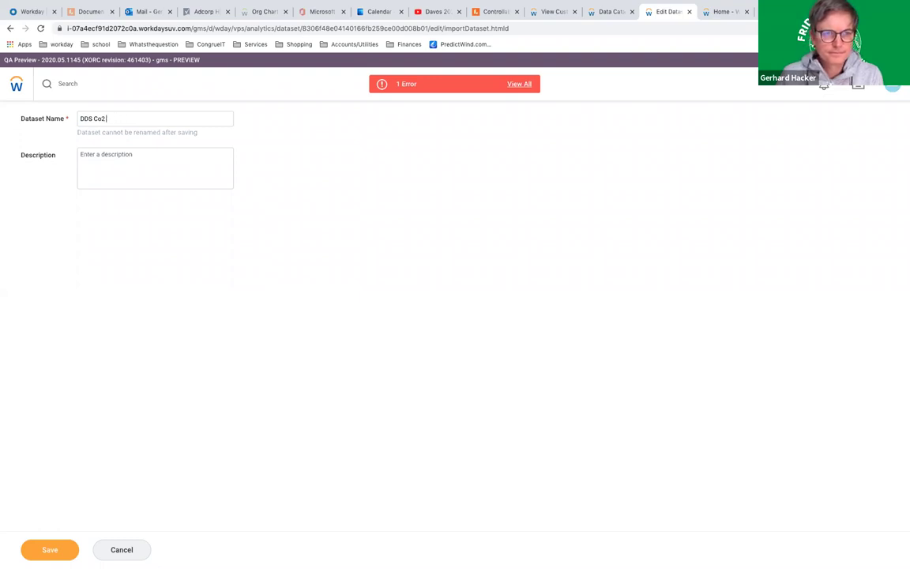
{"action": "mouse_move", "coordinate": [378, 4]}
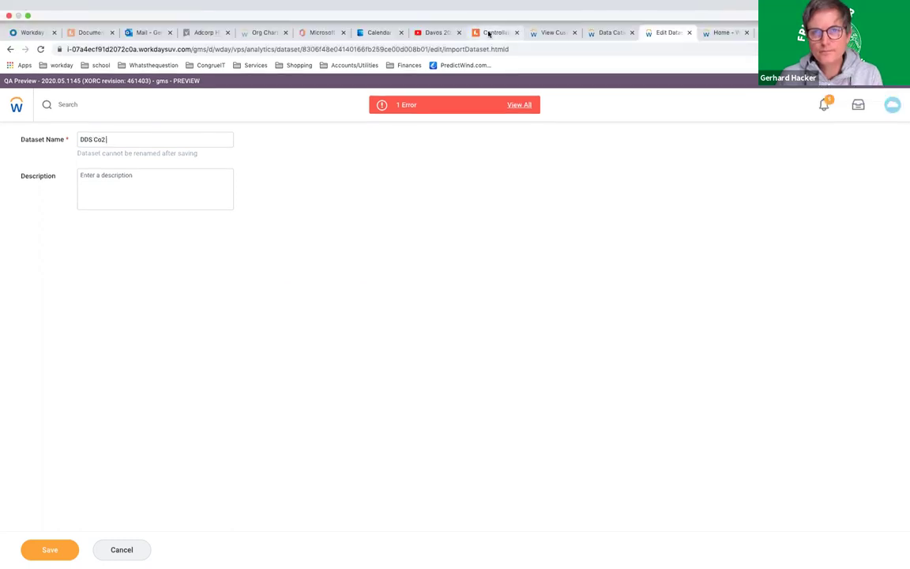
{"action": "left_click", "coordinate": [491, 33]}
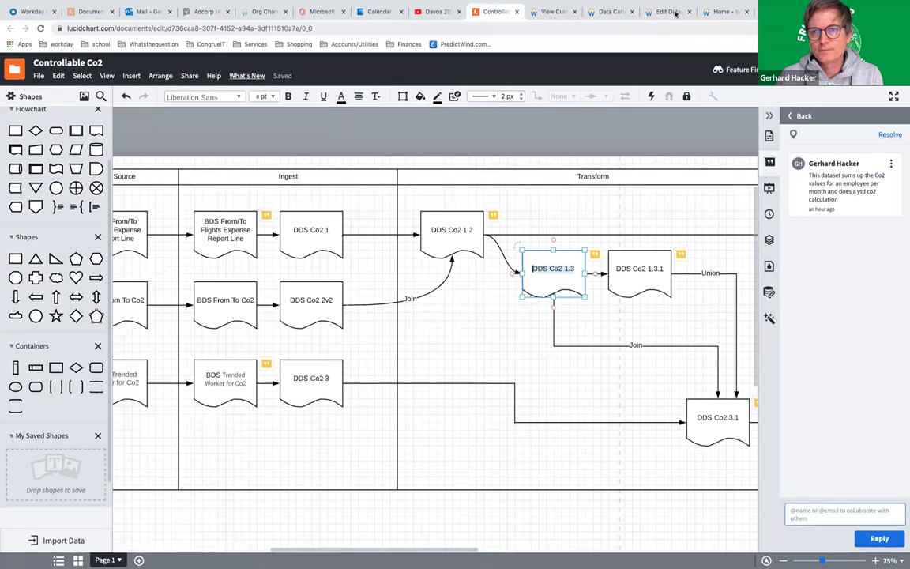
{"action": "left_click", "coordinate": [668, 11]}
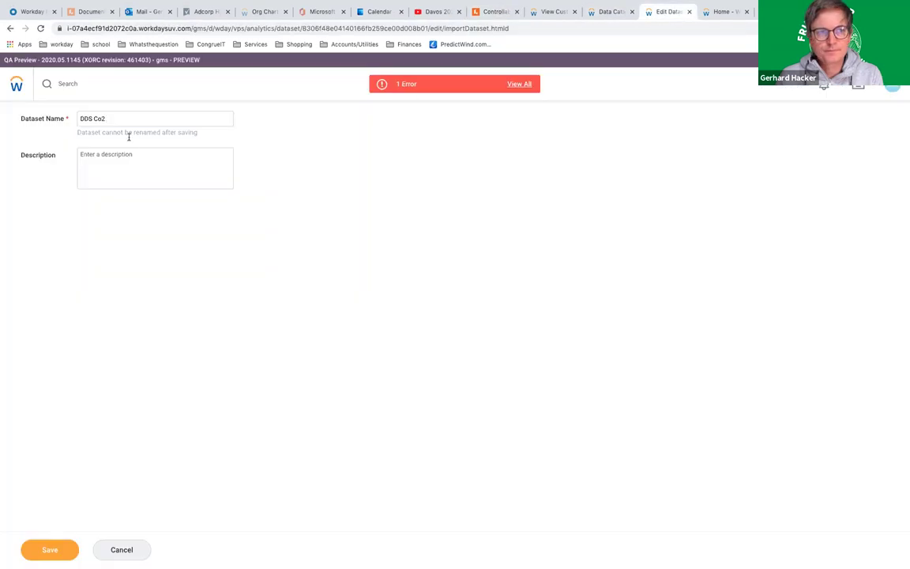
{"action": "type", "text": "1.3"}
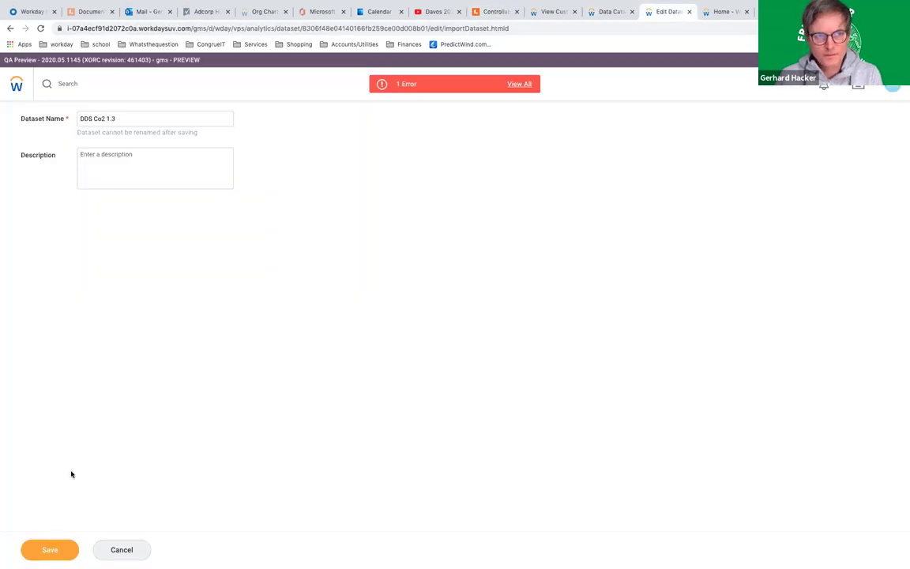
{"action": "left_click", "coordinate": [56, 553]}
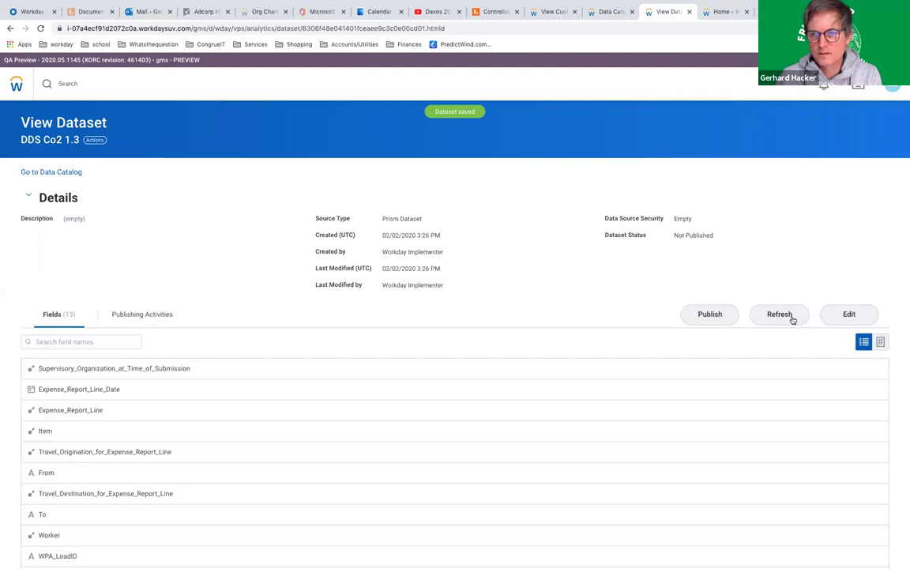
Edit DDS Co2 1.3 and add a calculated field with the expression TRUNC([Expense_Report_Line_Date],"month")
{"action": "left_click", "coordinate": [849, 314]}
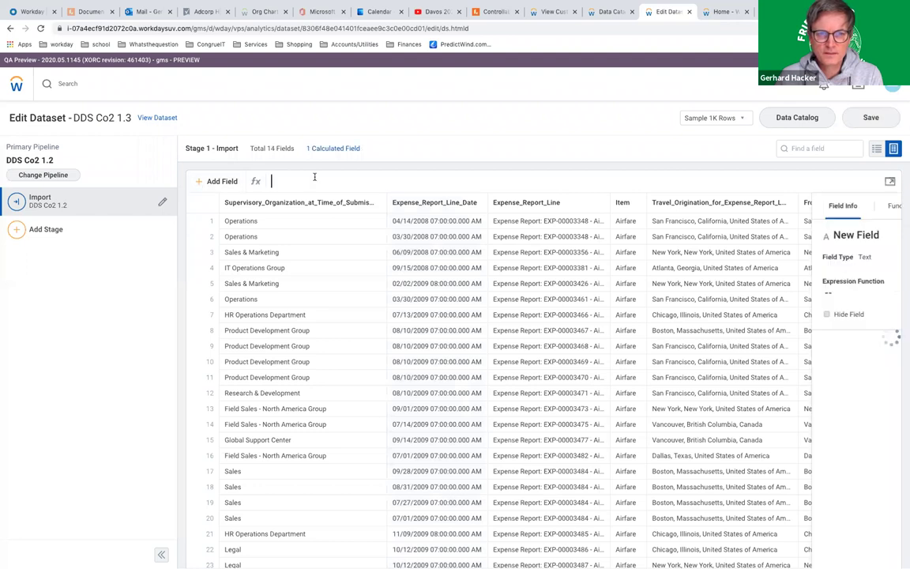
{"action": "left_click", "coordinate": [852, 206]}
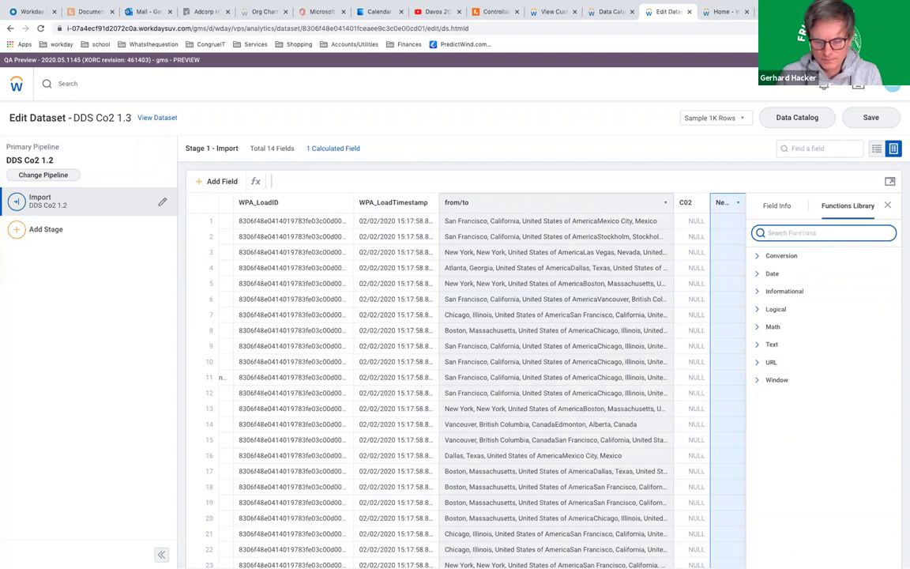
{"action": "type", "text": "tru"}
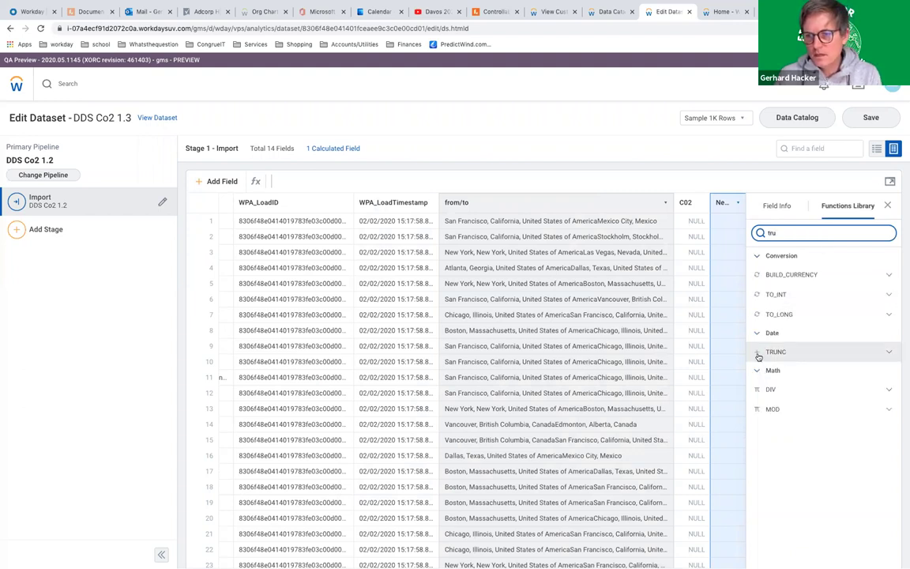
{"action": "left_click", "coordinate": [891, 354]}
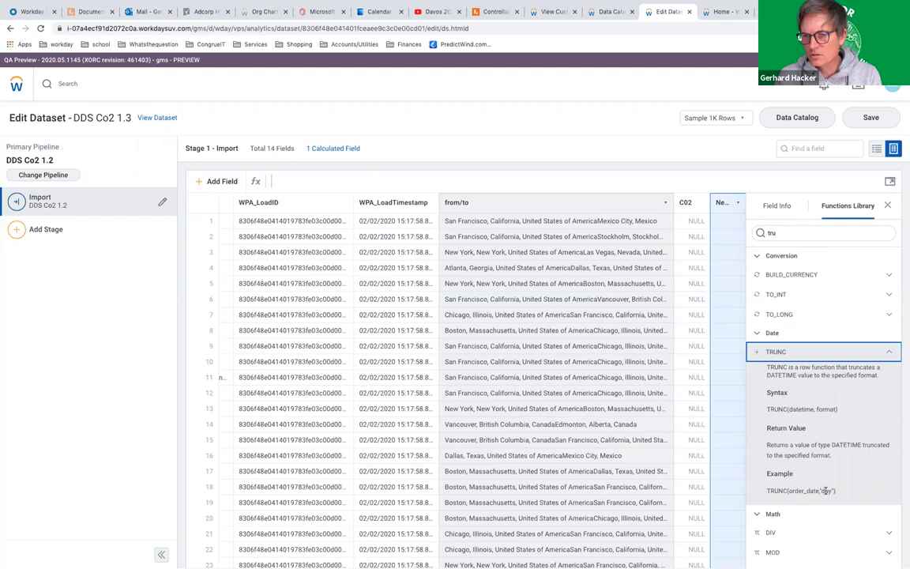
{"action": "left_click", "coordinate": [757, 353]}
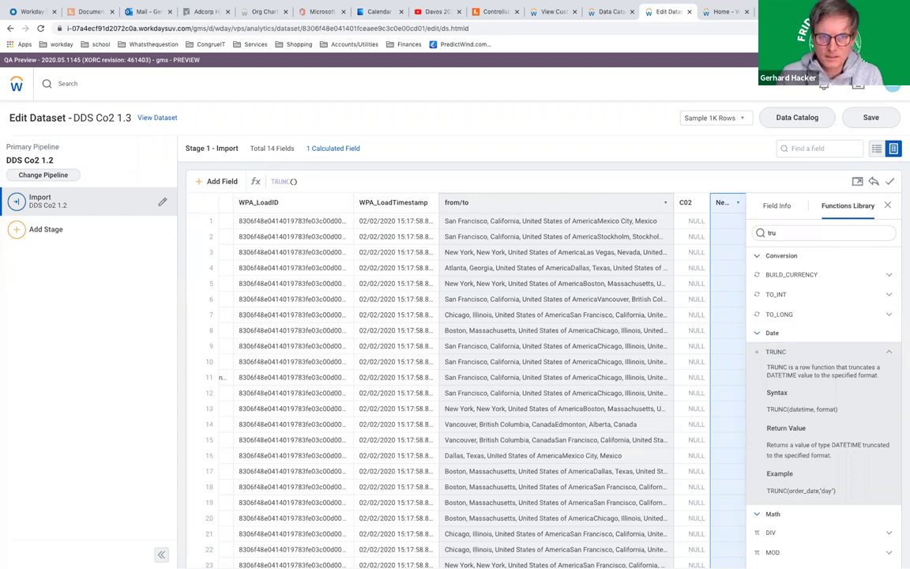
{"action": "type", "text": "["}
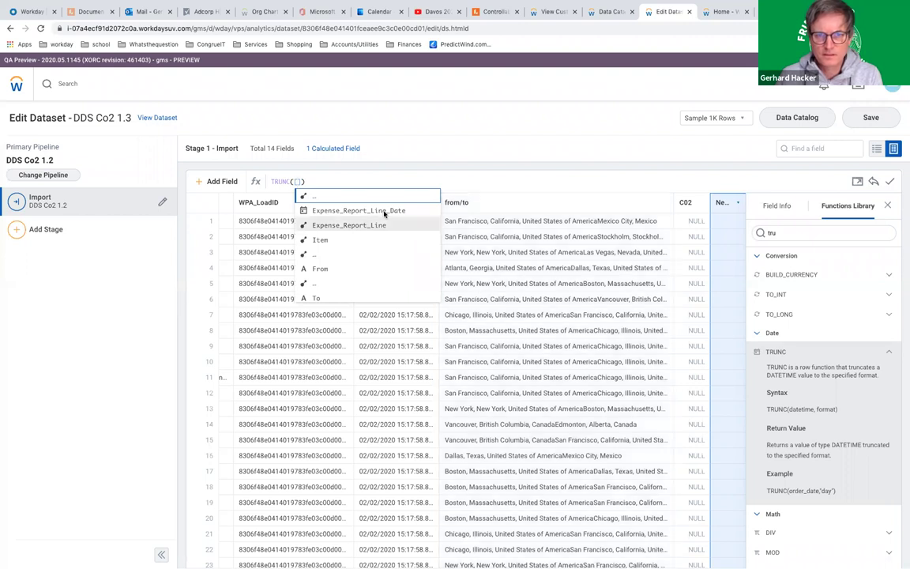
{"action": "left_click", "coordinate": [384, 211]}
{"action": "type", "text": ",\""}
{"action": "type", "text": "month"}
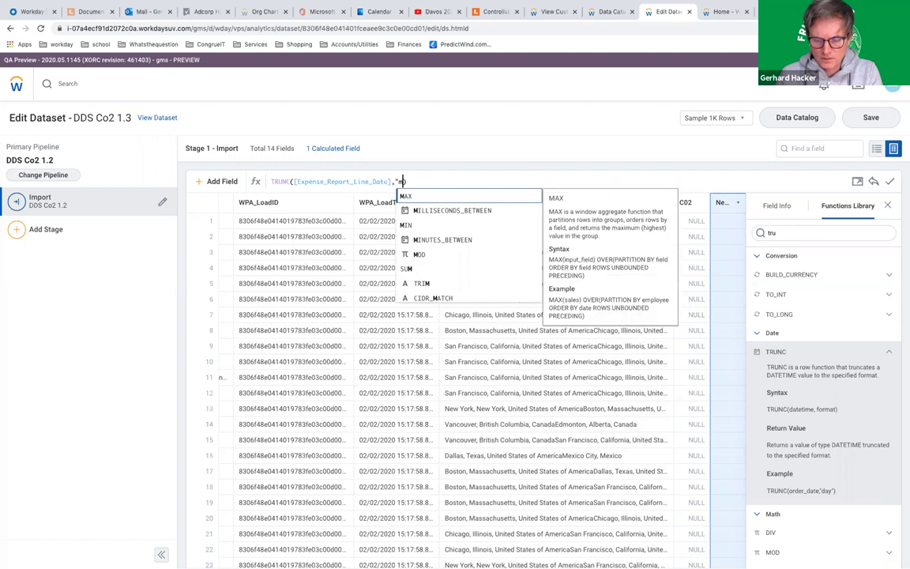
{"action": "type", "text": "\""}
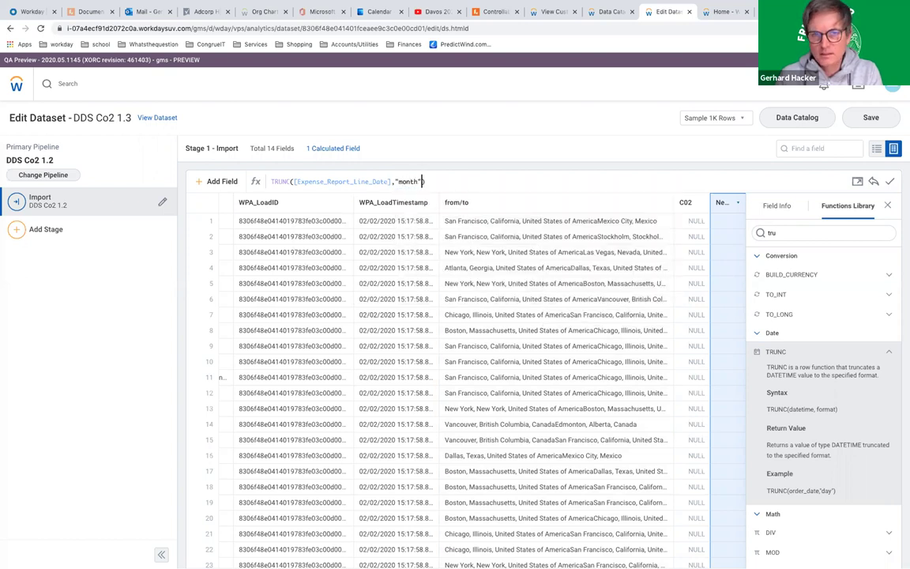
Name the new calculated field firstDayofMonth and apply its expression
{"action": "left_click", "coordinate": [777, 205]}
{"action": "left_click", "coordinate": [813, 234]}
{"action": "left_click_drag", "start_coordinate": [814, 235], "coordinate": [743, 238]}
{"action": "type", "text": "fi"}
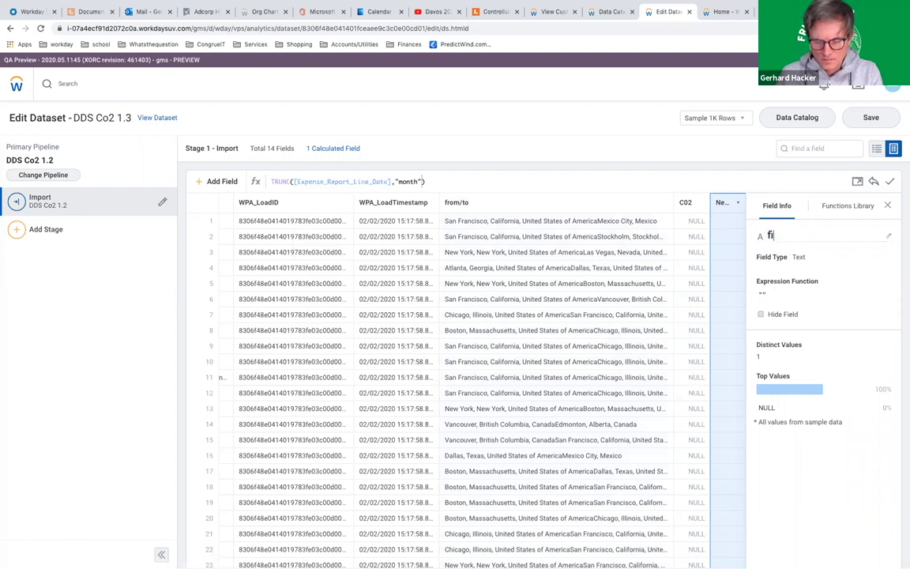
{"action": "type", "text": "rstD"}
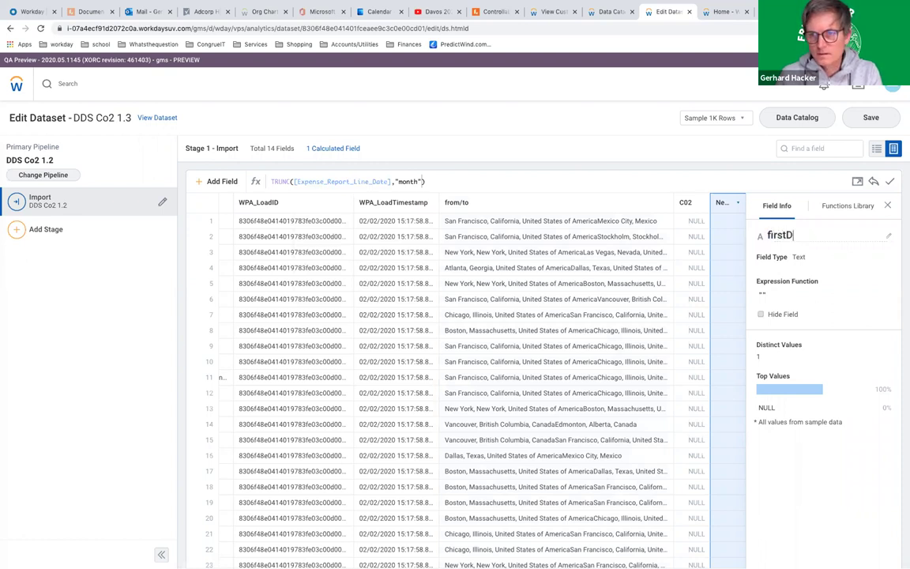
{"action": "type", "text": "ayof Month"}
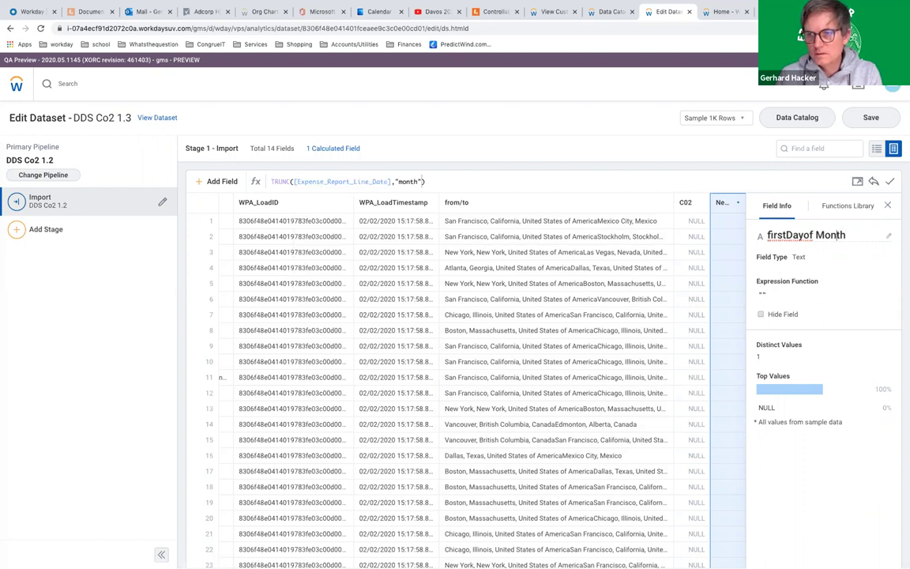
{"action": "key", "text": "Left"}
{"action": "key", "text": "Left"}
{"action": "key", "text": "BackSpace"}
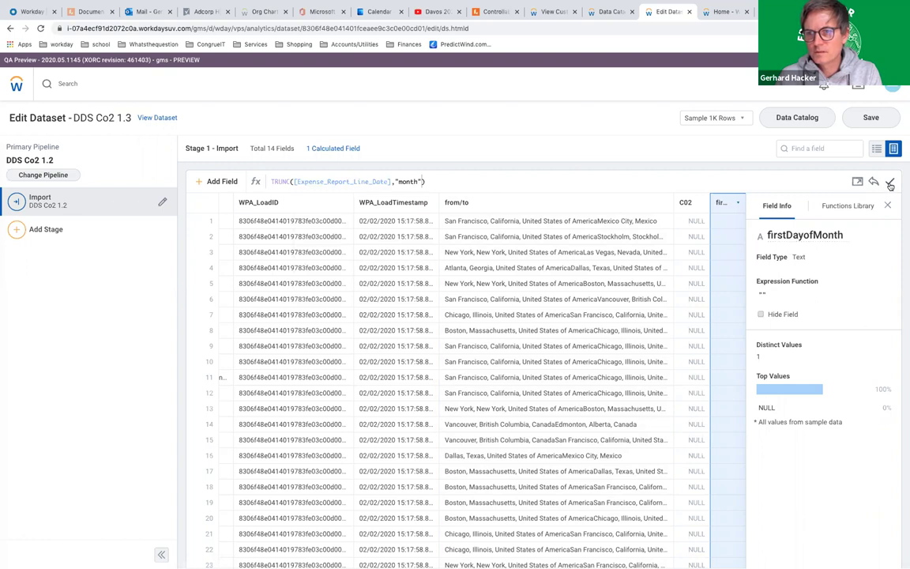
{"action": "left_click", "coordinate": [890, 182]}
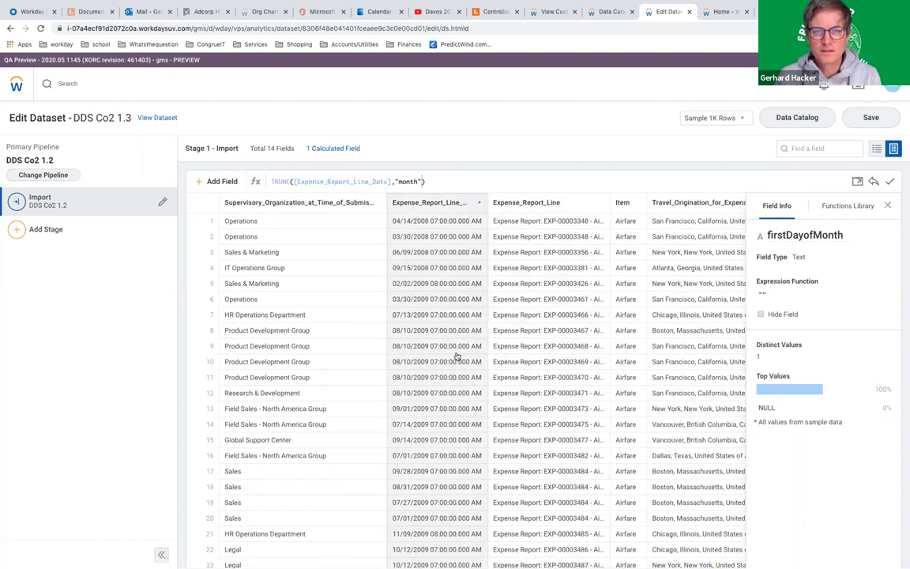
{"action": "scroll", "coordinate": [456, 355], "scroll_direction": "right", "scroll_amount": 10}
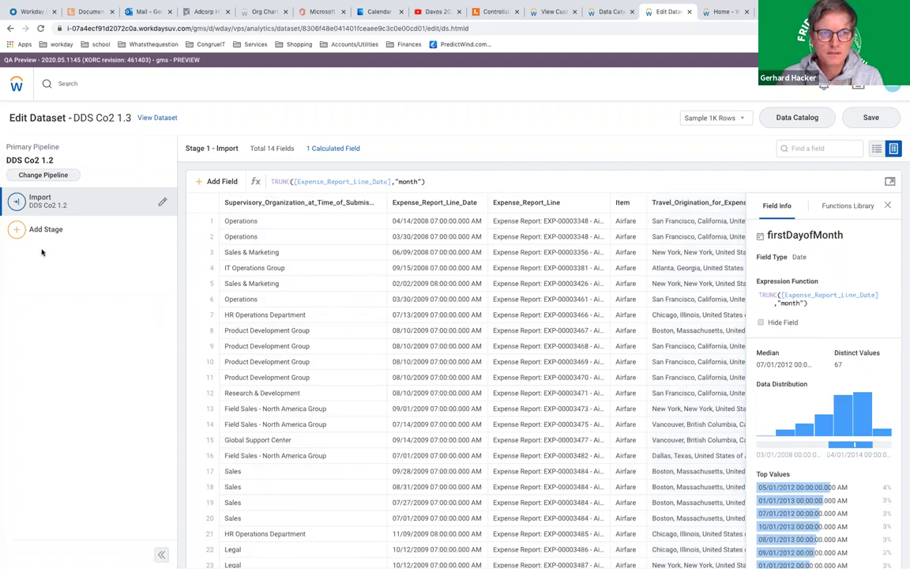
Add a Group By stage to DDS Co2 1.3 with Supervisory_Organization_at_Time_of_Submission and Worker as grouping fields
{"action": "left_click", "coordinate": [54, 225]}
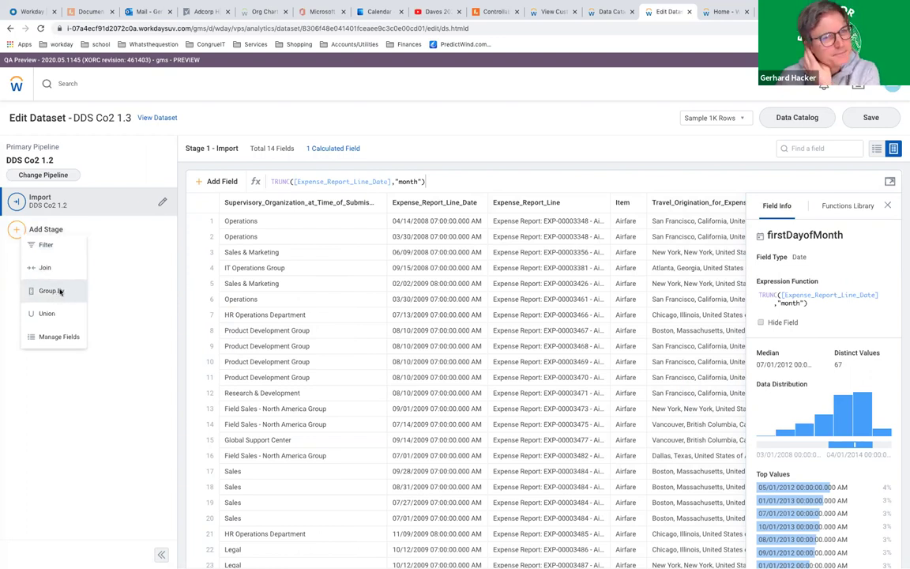
{"action": "left_click", "coordinate": [59, 291]}
{"action": "left_click", "coordinate": [88, 189]}
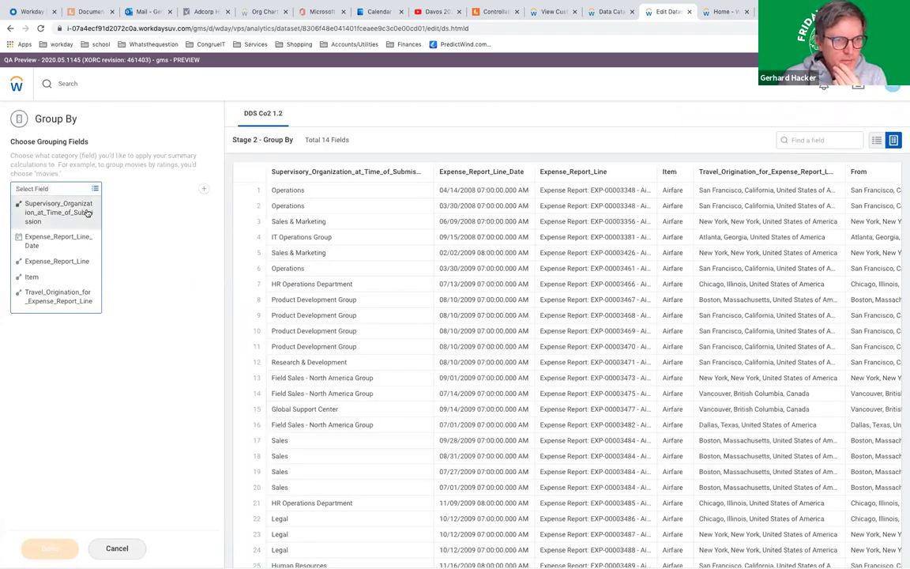
{"action": "left_click", "coordinate": [88, 212]}
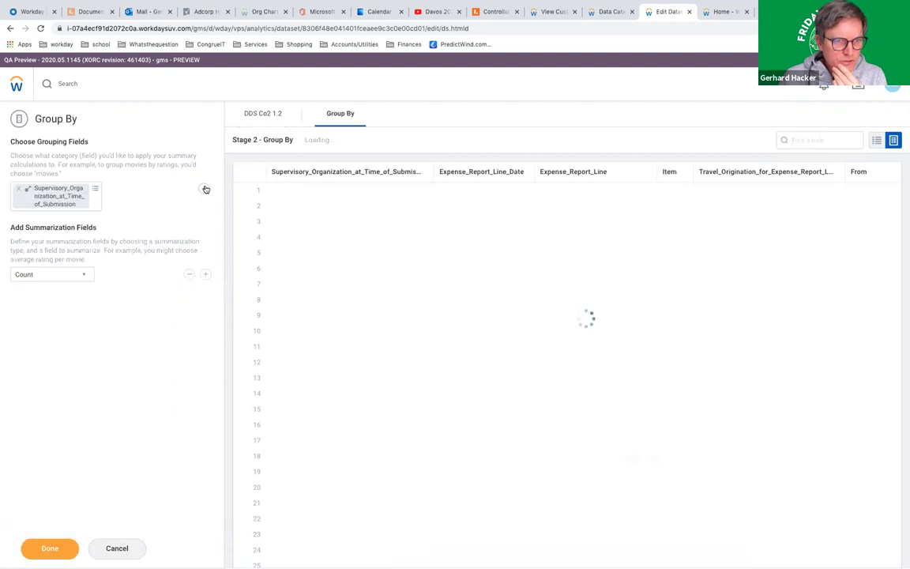
{"action": "left_click", "coordinate": [206, 189]}
{"action": "left_click", "coordinate": [55, 221]}
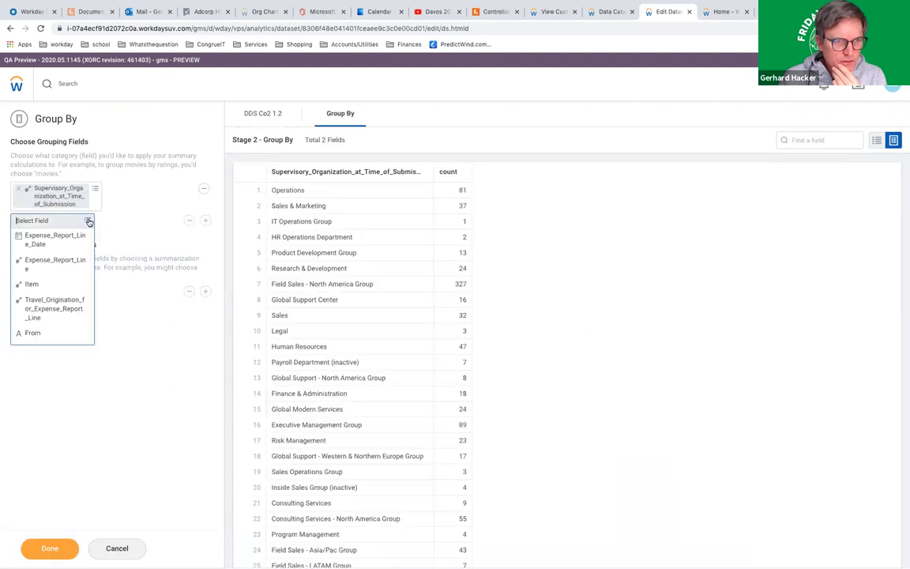
{"action": "scroll", "coordinate": [67, 293], "scroll_direction": "down", "scroll_amount": 5}
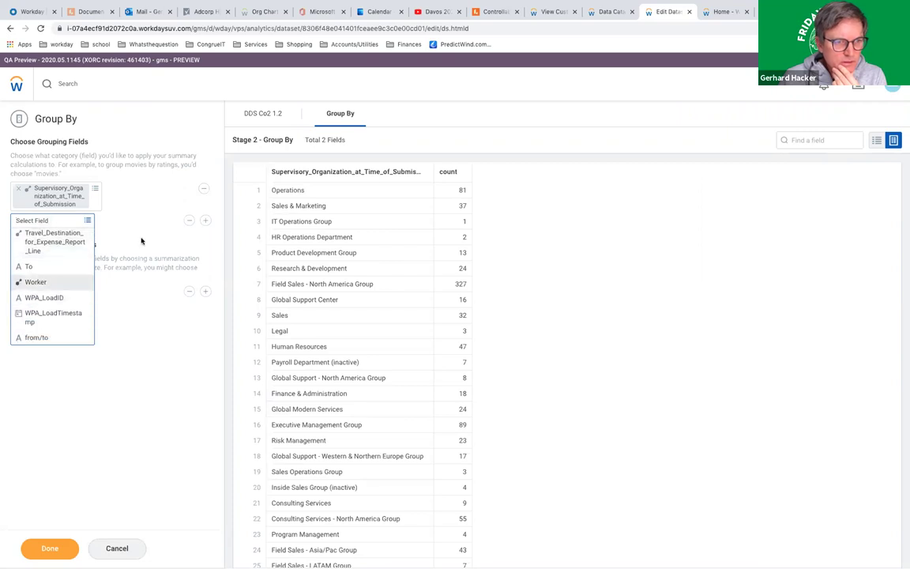
{"action": "left_click", "coordinate": [49, 283]}
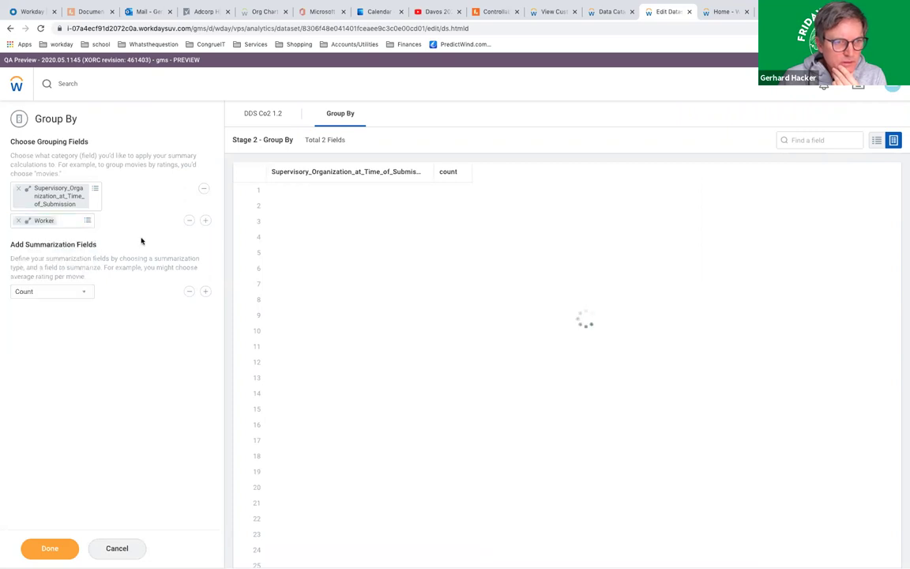
Add firstDayofMonth as the third grouping field of the Group By stage
{"action": "left_click", "coordinate": [206, 225]}
{"action": "left_click", "coordinate": [85, 238]}
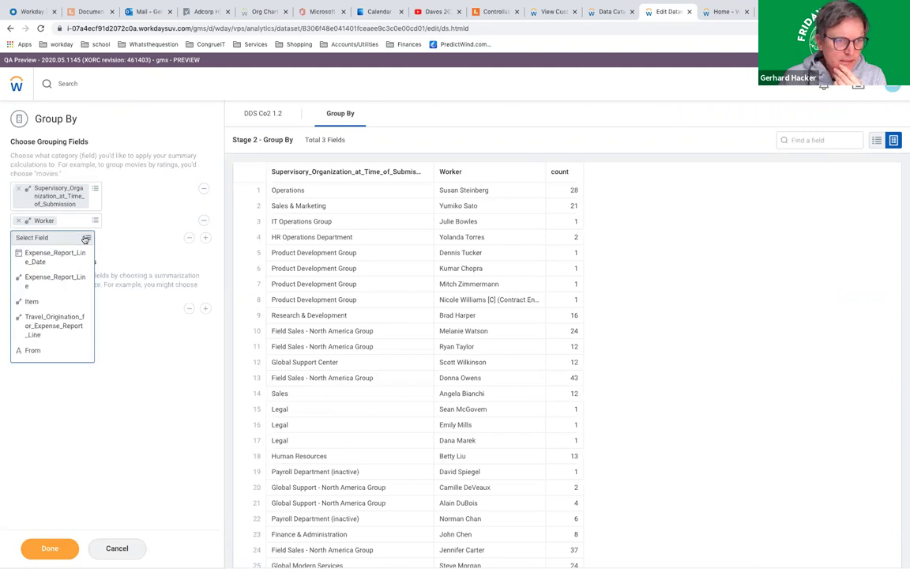
{"action": "scroll", "coordinate": [75, 332], "scroll_direction": "down", "scroll_amount": 3}
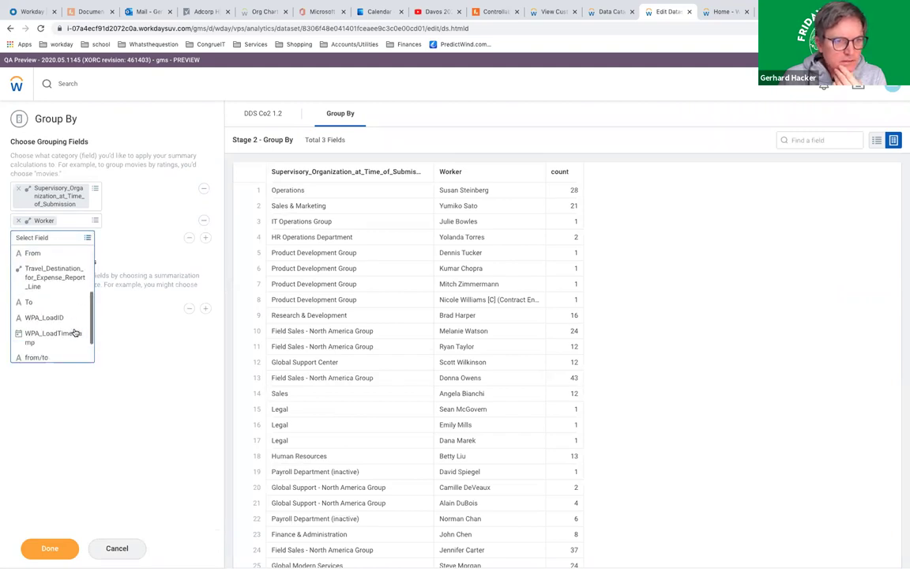
{"action": "left_click", "coordinate": [59, 353]}
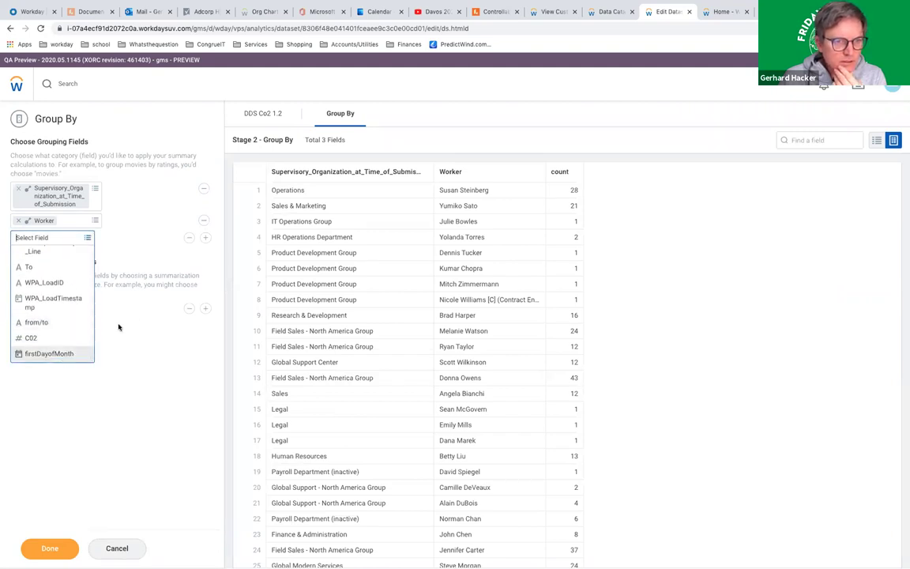
Summarize the groups with the Sum of C02, finish the Group By stage and save the dataset
{"action": "left_click", "coordinate": [84, 317]}
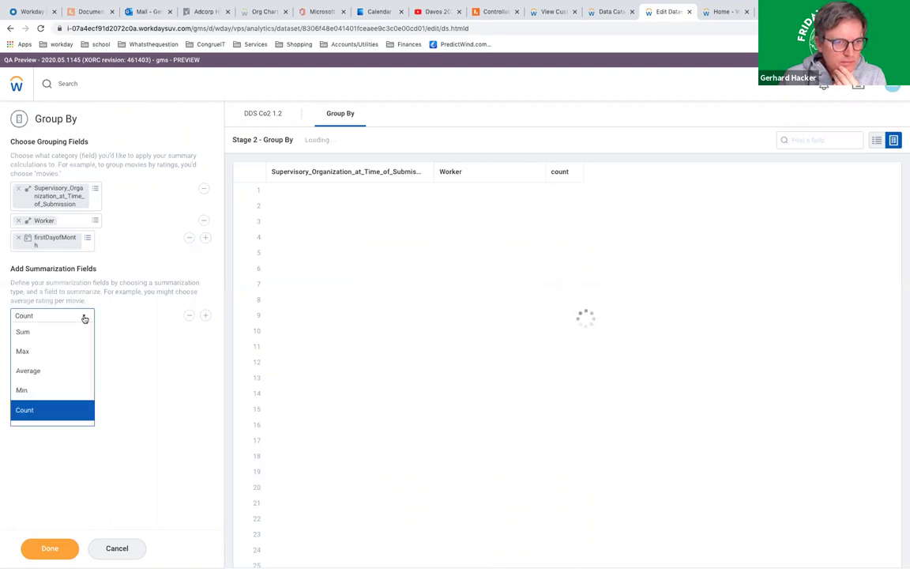
{"action": "left_click", "coordinate": [55, 332]}
{"action": "left_click", "coordinate": [162, 318]}
{"action": "left_click", "coordinate": [142, 332]}
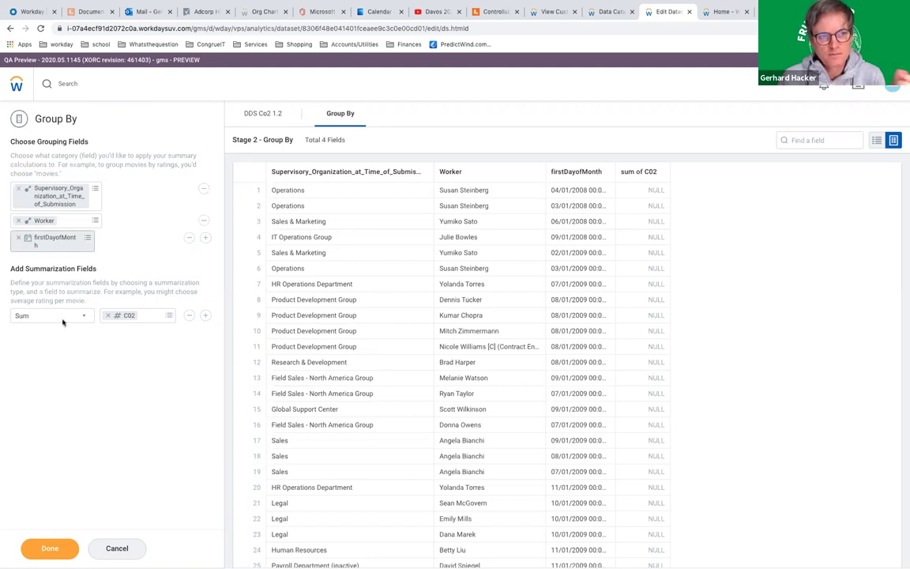
{"action": "left_click", "coordinate": [49, 548]}
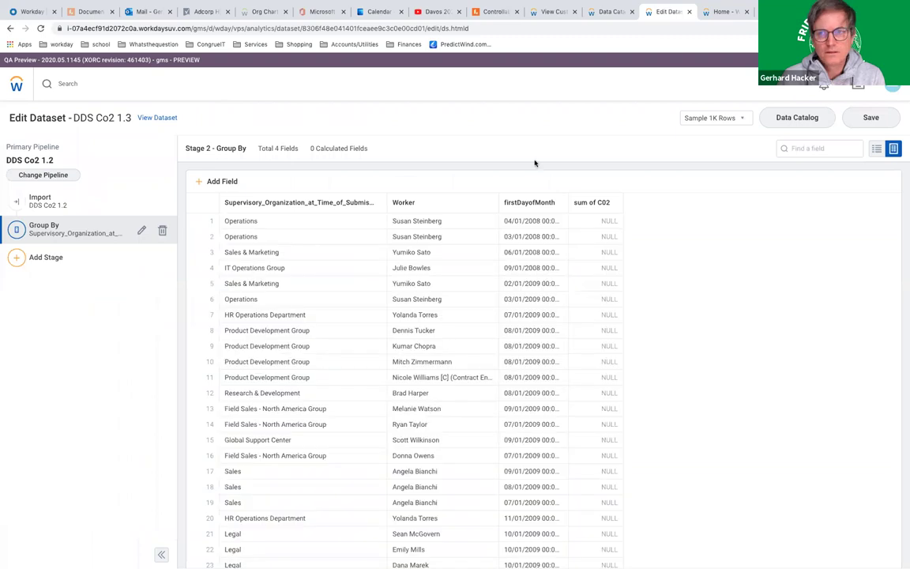
{"action": "left_click", "coordinate": [871, 117]}
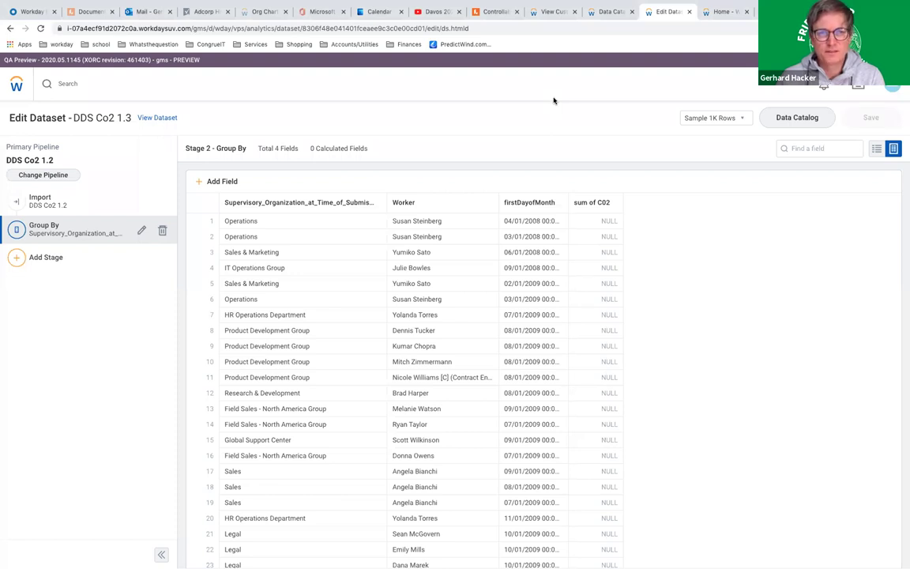
Add a calculated field to the Group By stage and insert the SUM window function as its expression
{"action": "left_click", "coordinate": [202, 182]}
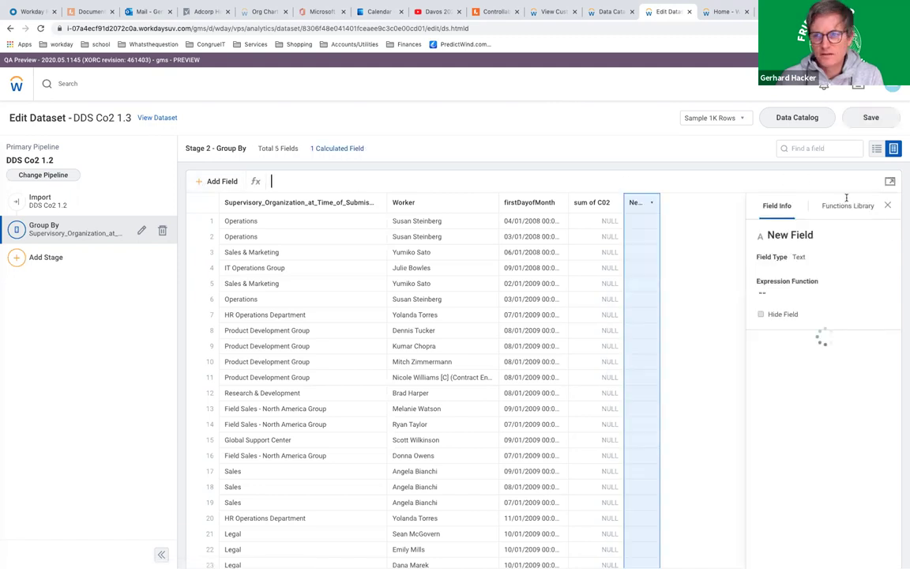
{"action": "left_click", "coordinate": [849, 207]}
{"action": "left_click", "coordinate": [824, 234]}
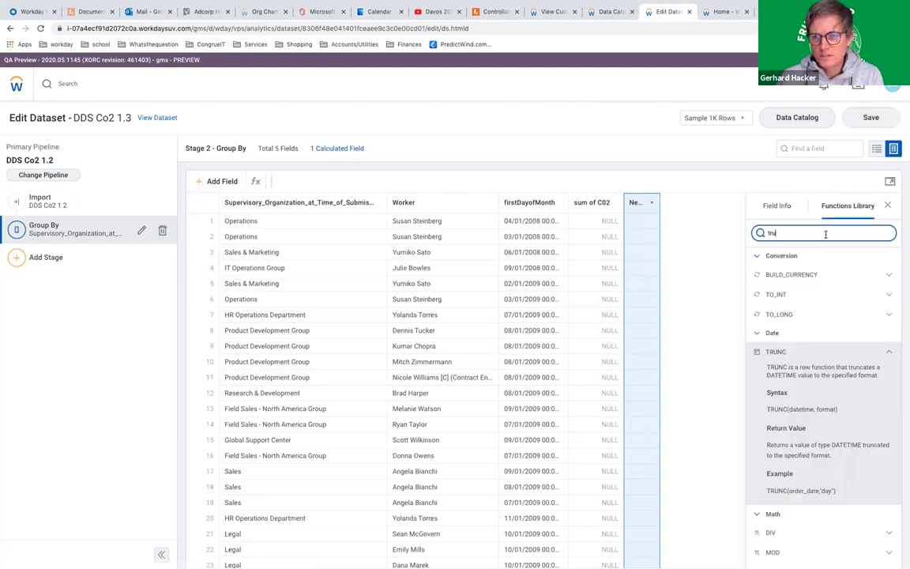
{"action": "key", "text": "BackSpace"}
{"action": "key", "text": "BackSpace"}
{"action": "key", "text": "BackSpace"}
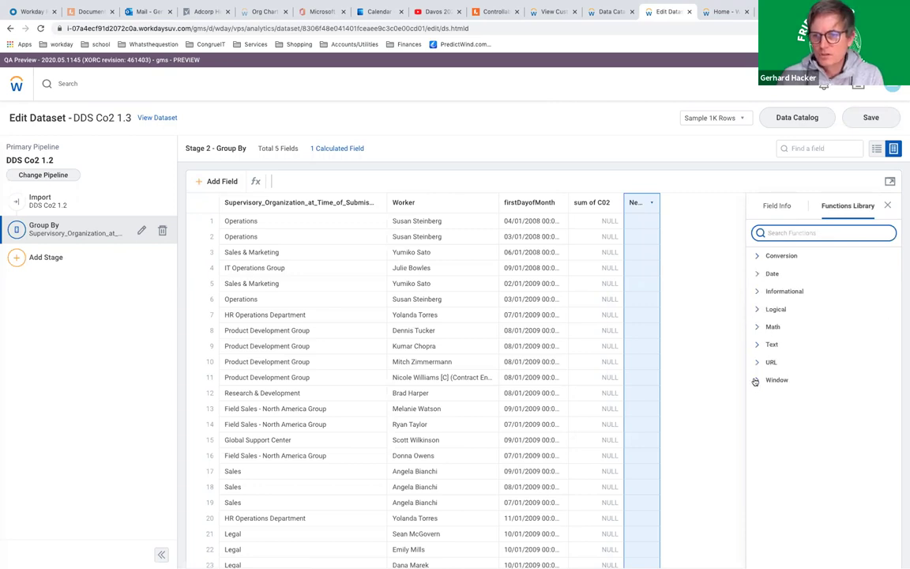
{"action": "left_click", "coordinate": [757, 382]}
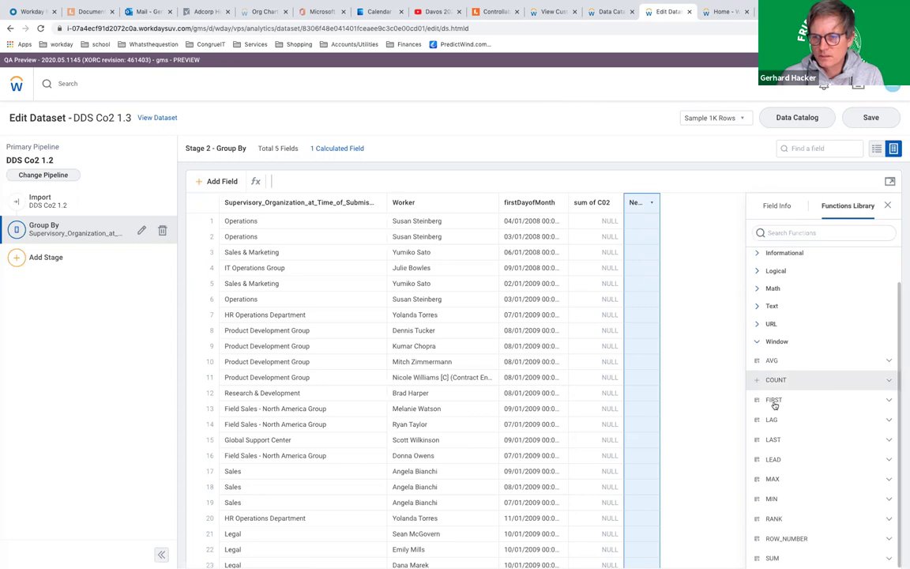
{"action": "left_click", "coordinate": [758, 560]}
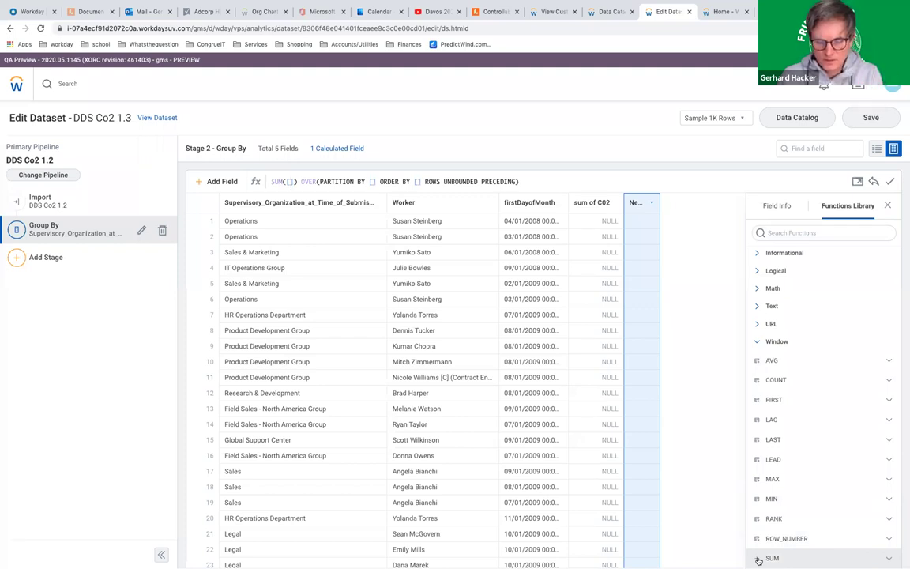
Make the expression sum [sum of C02], partitioned by [Supervisory_Organization_at_Time_of_Submission],[Worker]
{"action": "type", "text": "s"}
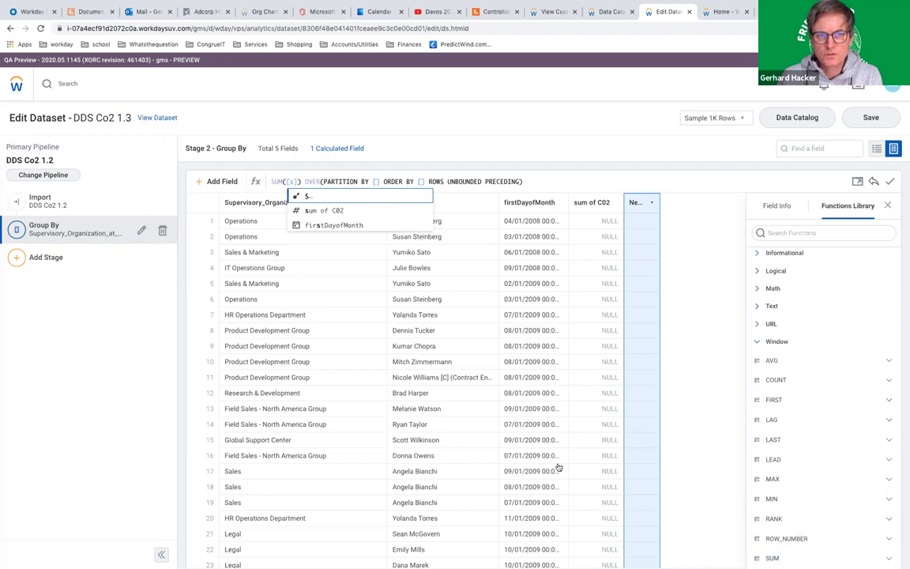
{"action": "left_click", "coordinate": [338, 211]}
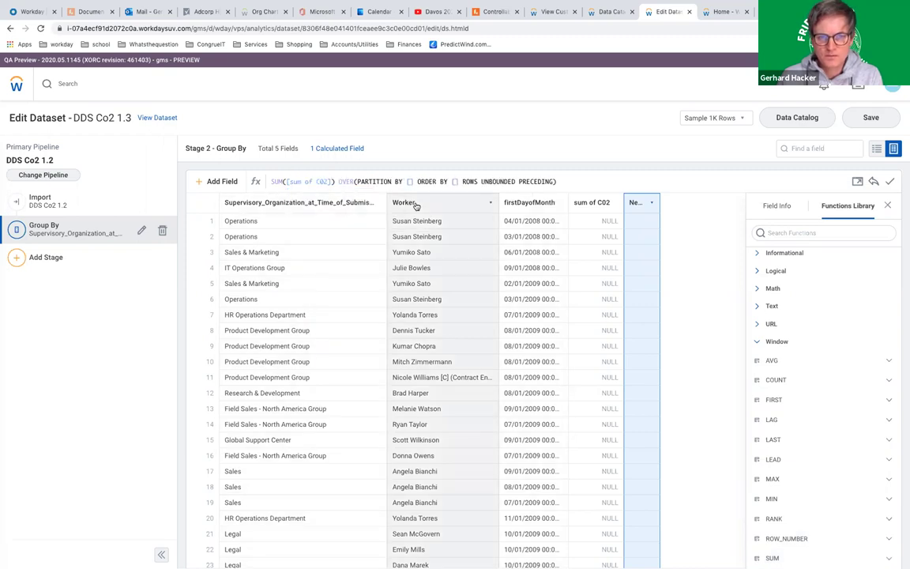
{"action": "type", "text": "sup"}
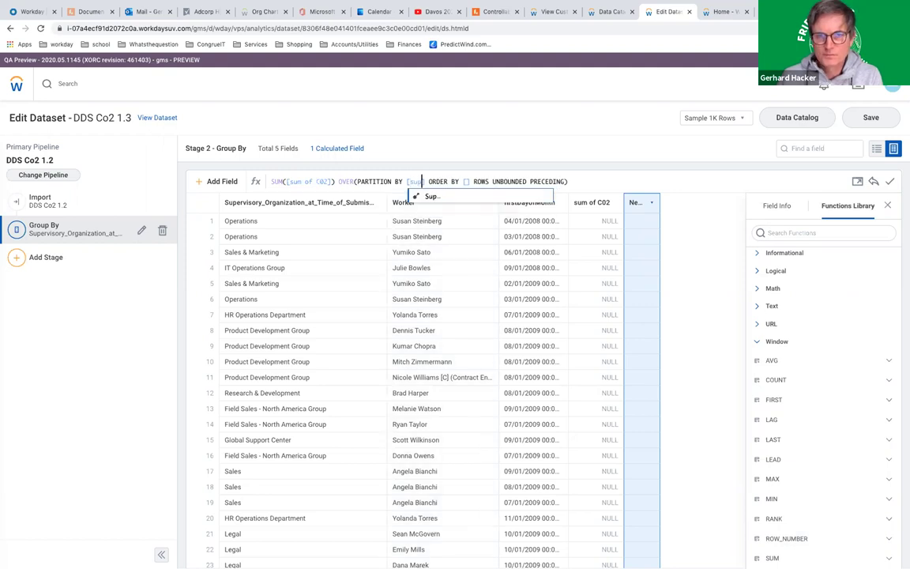
{"action": "left_click", "coordinate": [427, 196]}
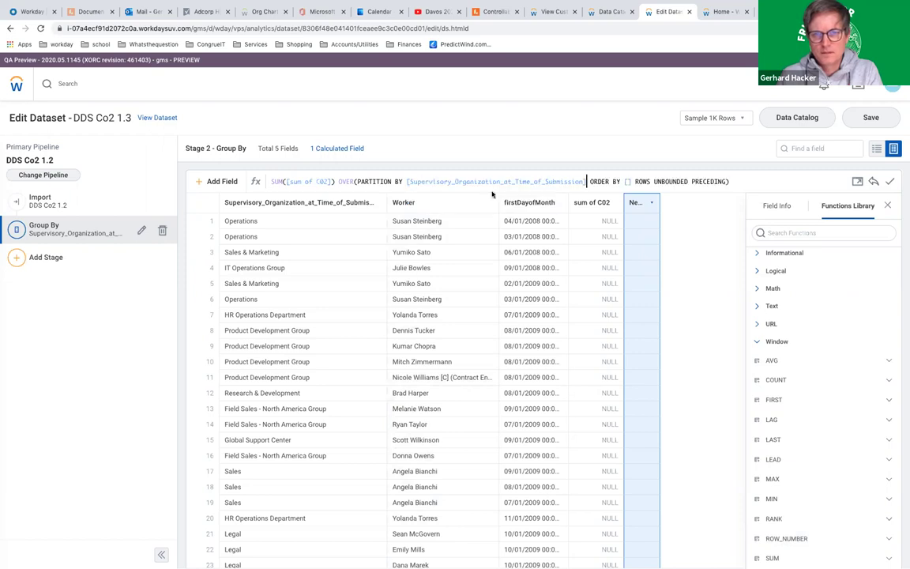
{"action": "type", "text": ","}
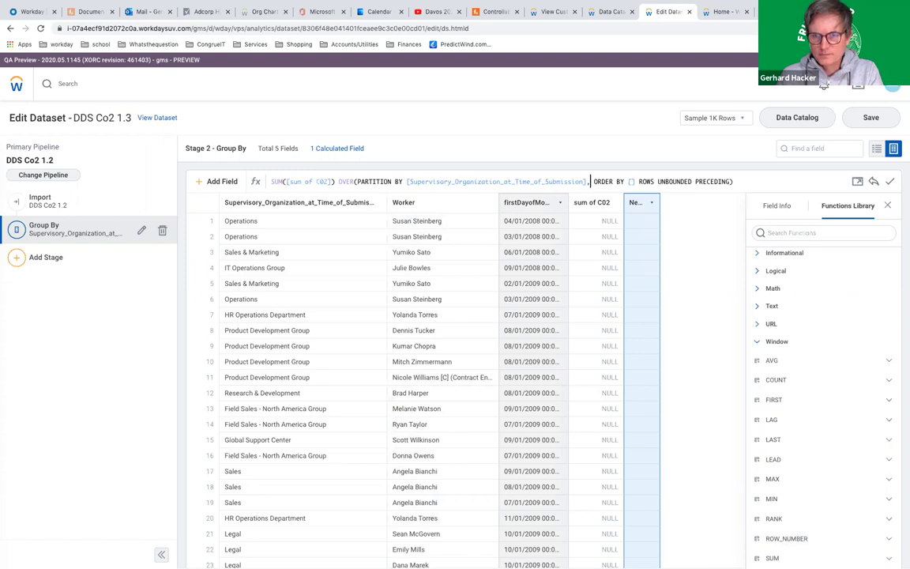
{"action": "type", "text": "["}
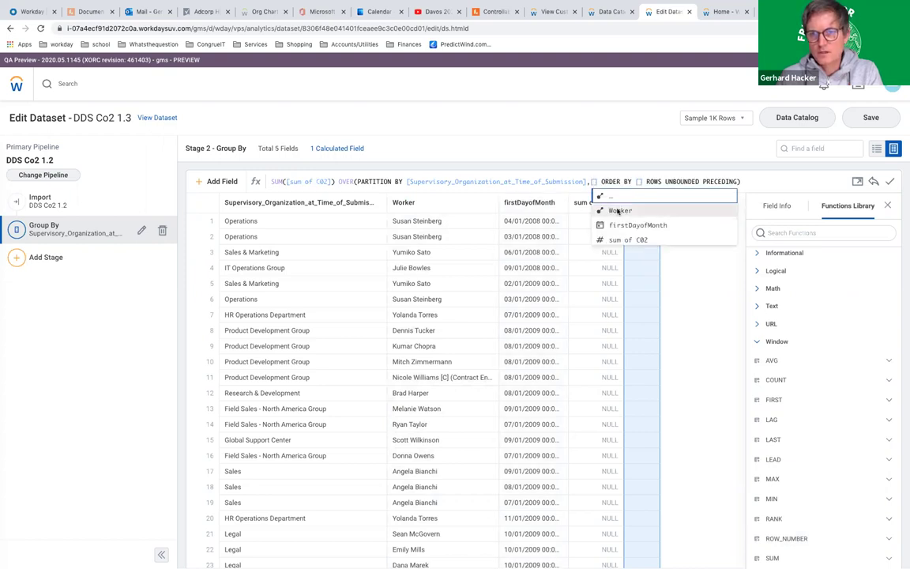
{"action": "left_click", "coordinate": [605, 210]}
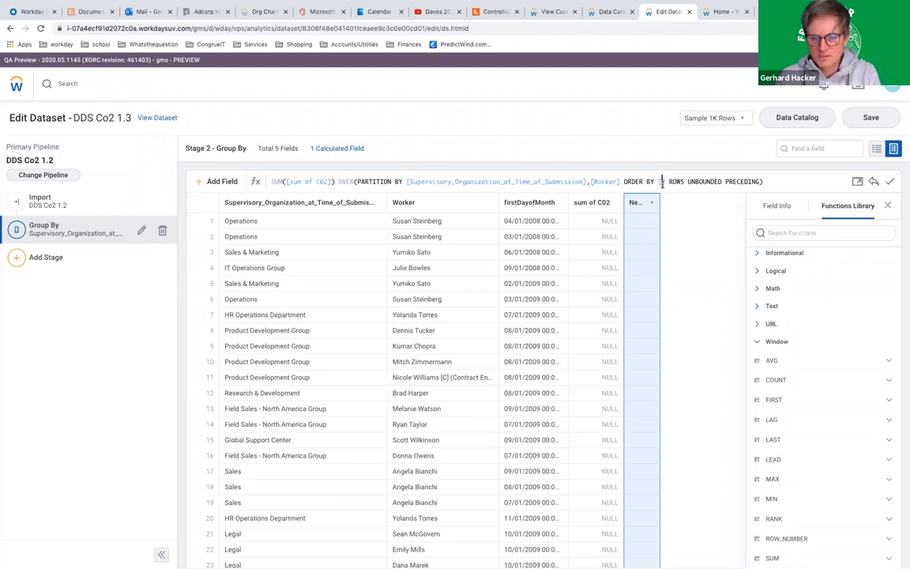
Complete the expression's ordering clause with [firstDayofMonth] ASC, keeping ROWS UNBOUNDED PRECEDING
{"action": "type", "text": "fi"}
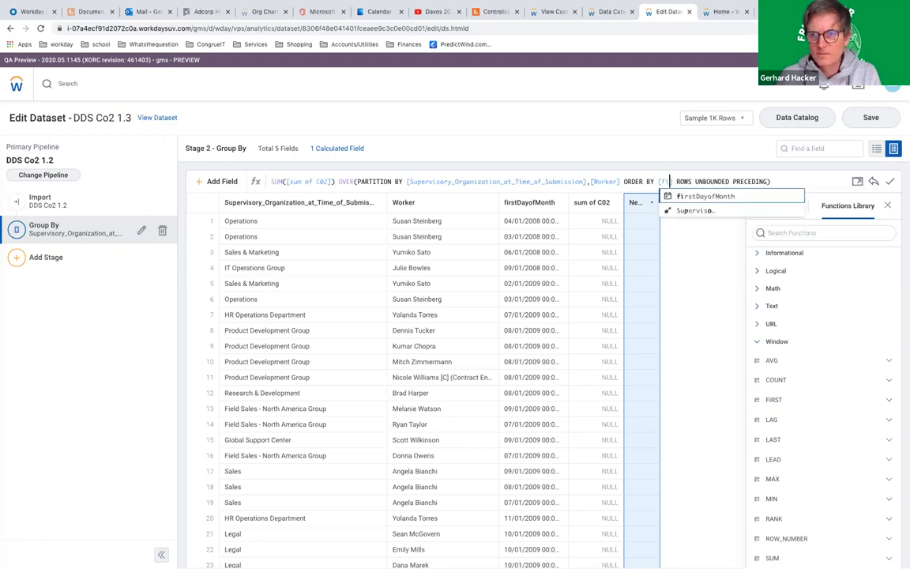
{"action": "left_click", "coordinate": [686, 197]}
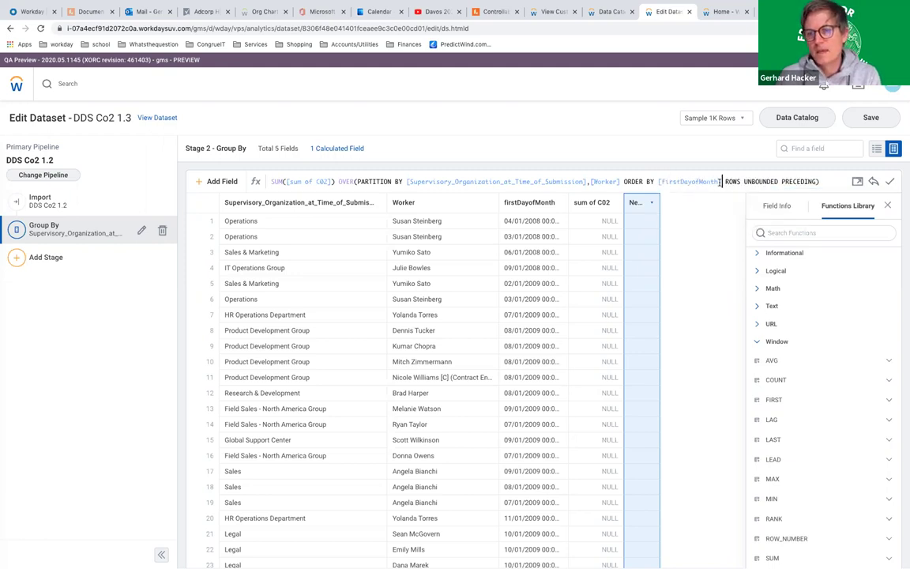
{"action": "type", "text": "ASC"}
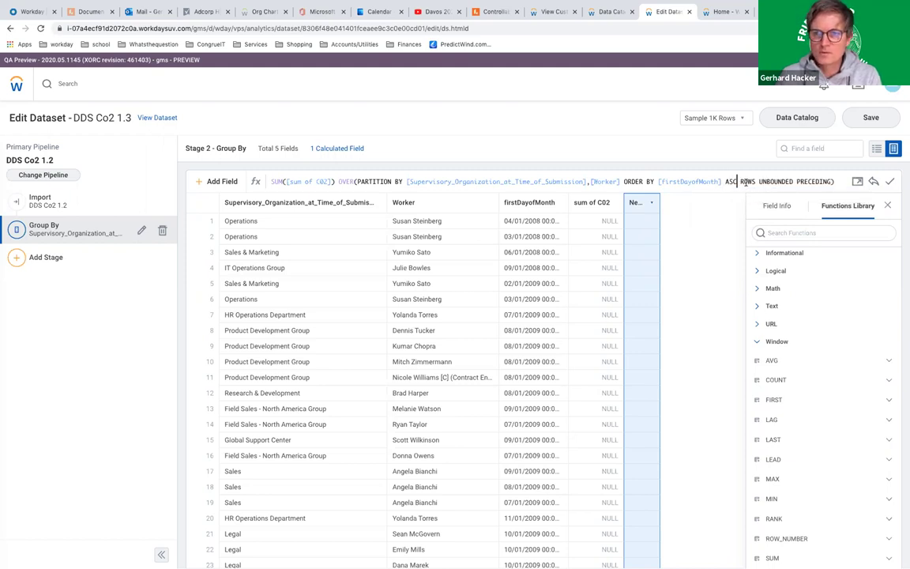
{"action": "key", "text": "BackSpace"}
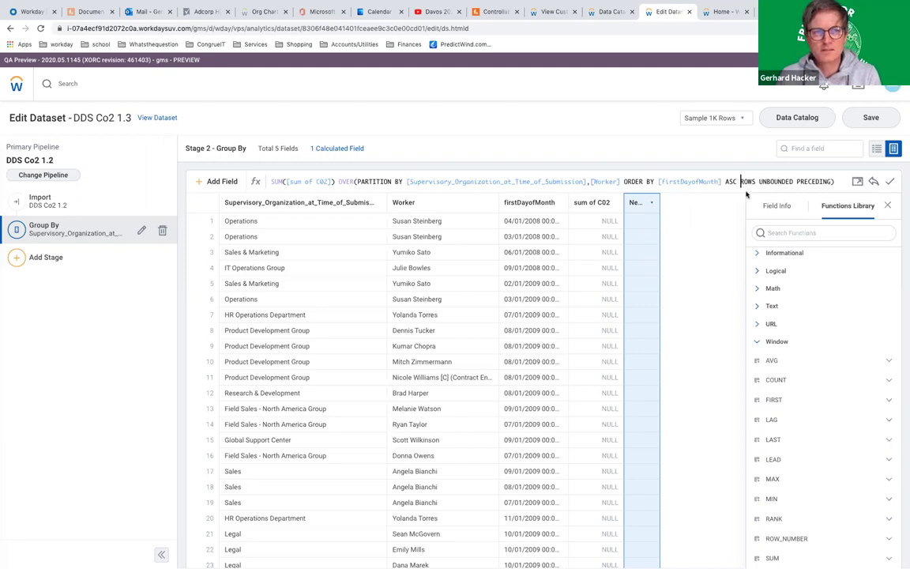
Name the new calculated field ytdCo2, apply its expression and save the dataset
{"action": "left_click", "coordinate": [775, 209]}
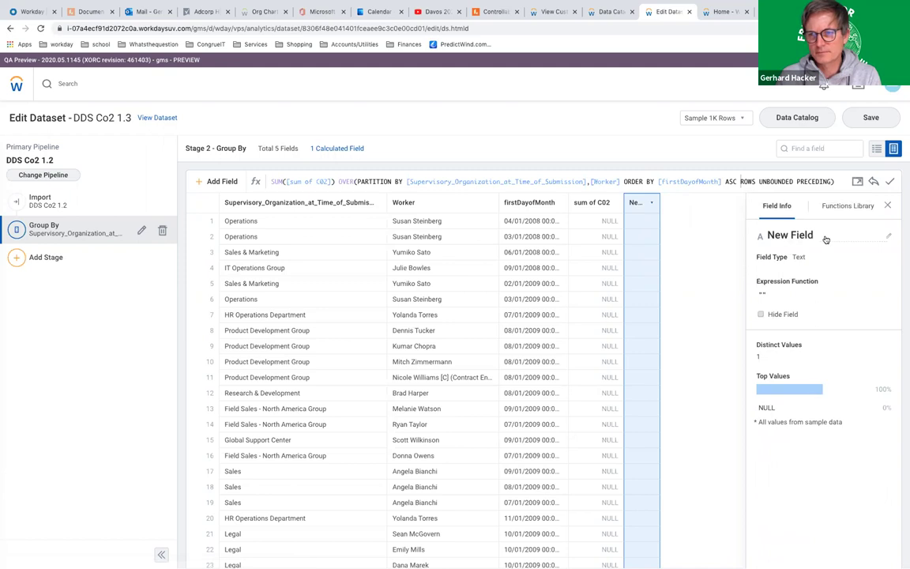
{"action": "left_click", "coordinate": [753, 237]}
{"action": "type", "text": "y"}
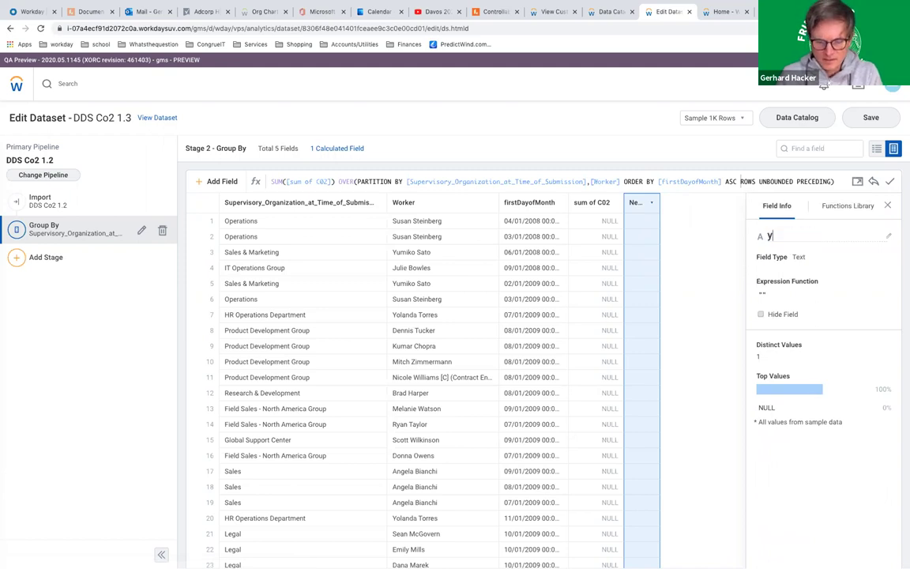
{"action": "type", "text": "tdCo2"}
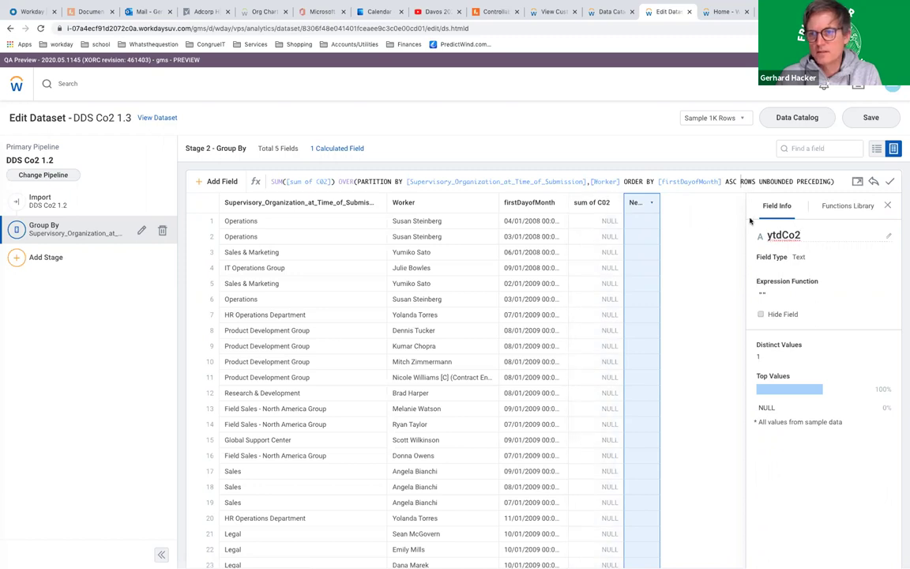
{"action": "left_click", "coordinate": [889, 183]}
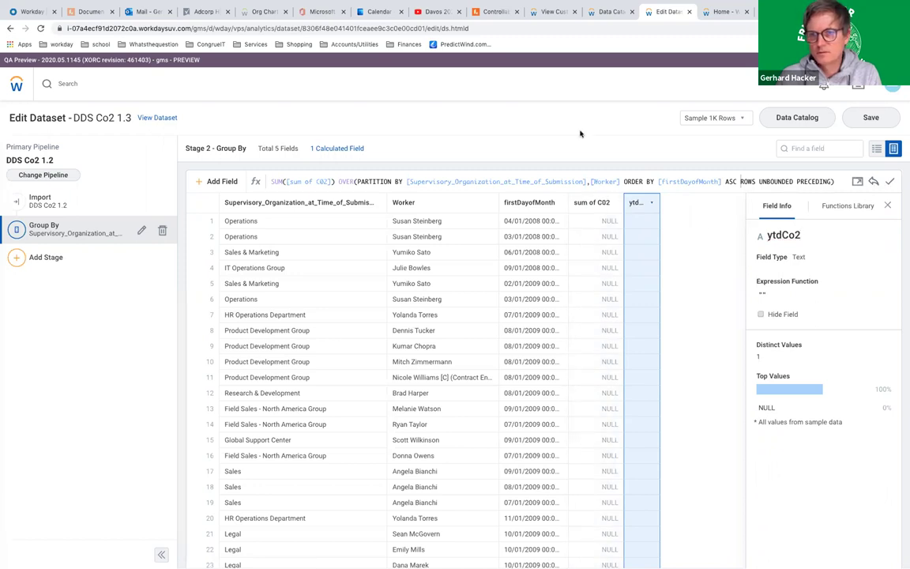
{"action": "key", "text": "Return"}
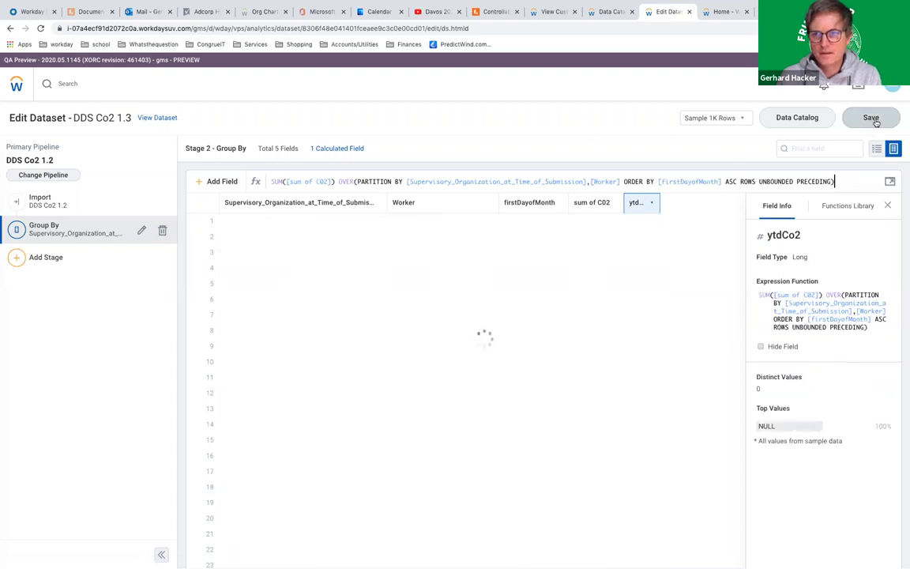
{"action": "left_click", "coordinate": [873, 118]}
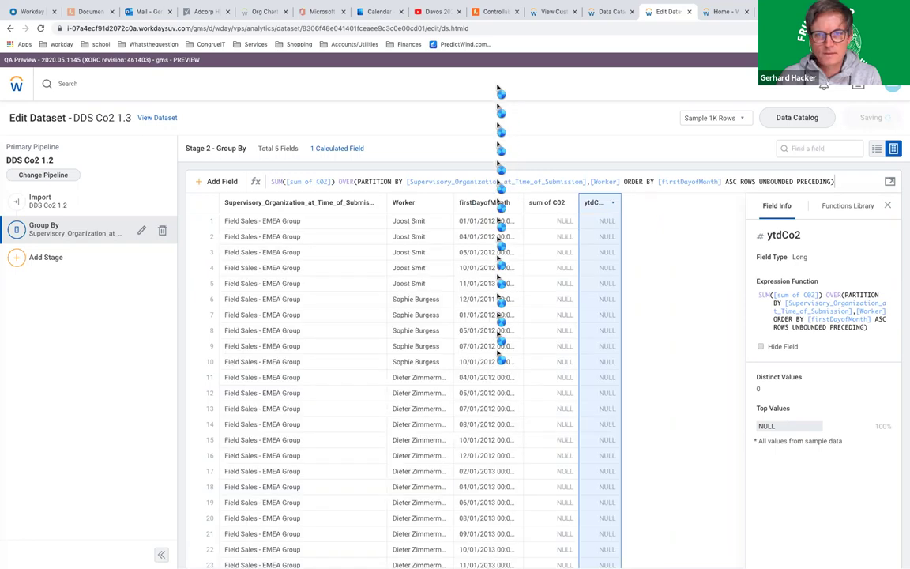
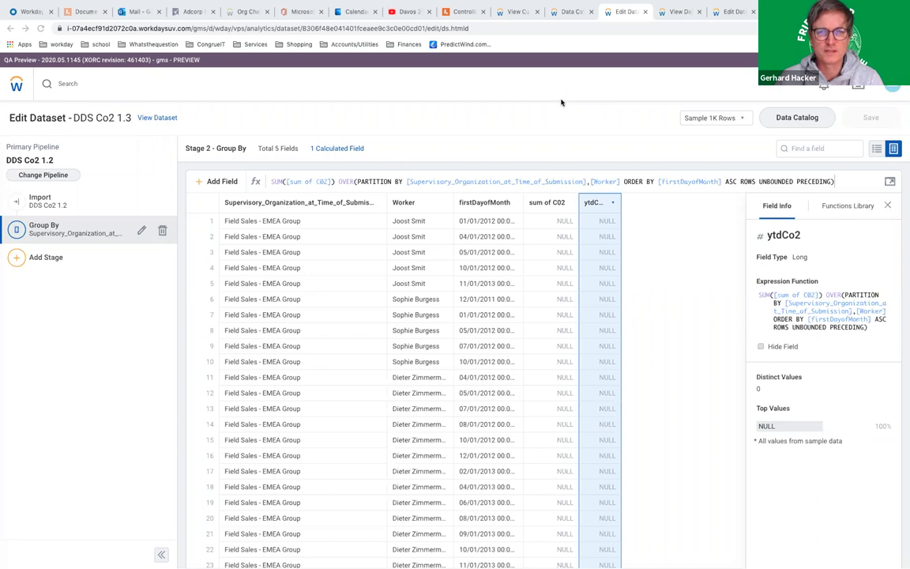
From the Data Catalog, start a new derived dataset and choose DDS Co2 1.3 as its source
{"action": "left_click", "coordinate": [798, 118]}
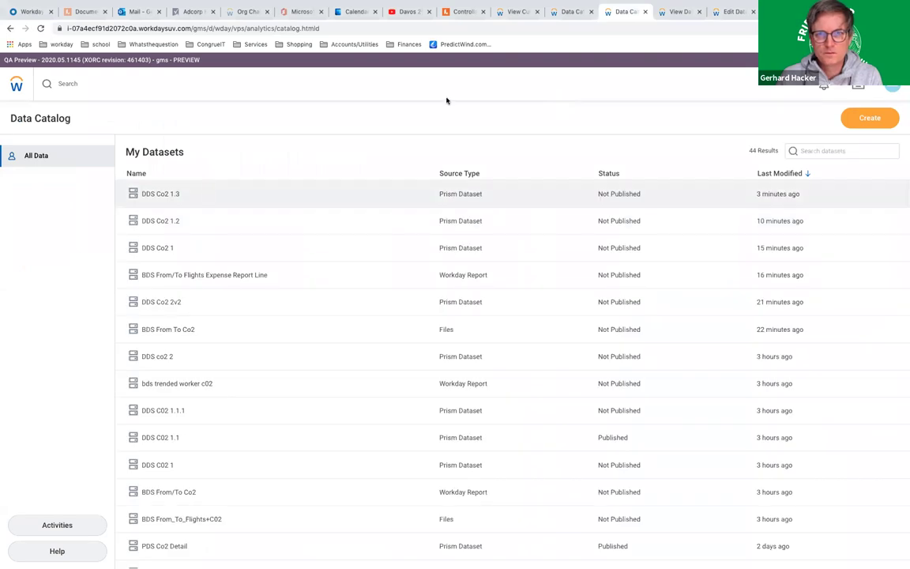
{"action": "left_click", "coordinate": [879, 119]}
{"action": "left_click", "coordinate": [871, 140]}
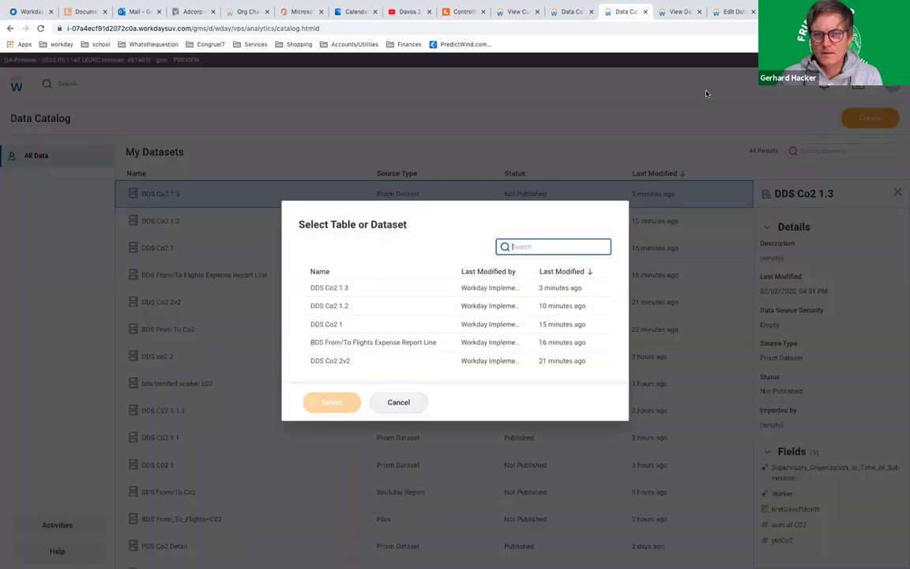
{"action": "left_click", "coordinate": [336, 289]}
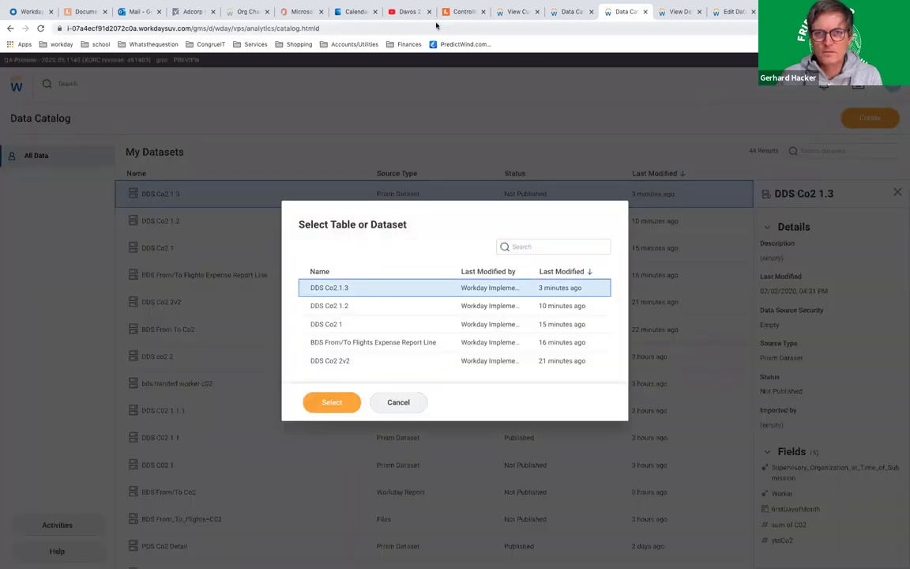
Copy the name DDS Co2 1.3.1 from the Lucidchart diagram and save the new derived dataset under that name
{"action": "left_click", "coordinate": [459, 14]}
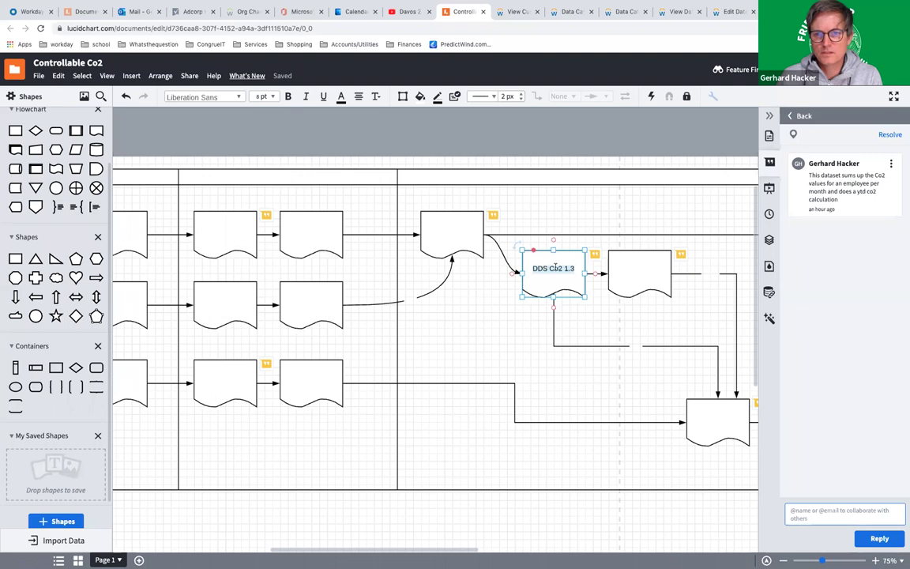
{"action": "double_click", "coordinate": [648, 271]}
{"action": "key", "text": "ctrl+c"}
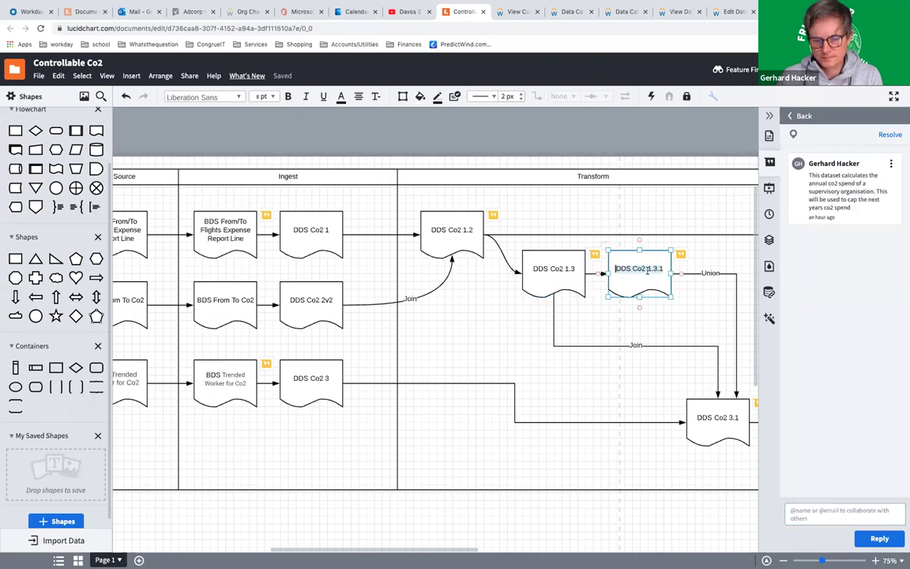
{"action": "left_click", "coordinate": [624, 12]}
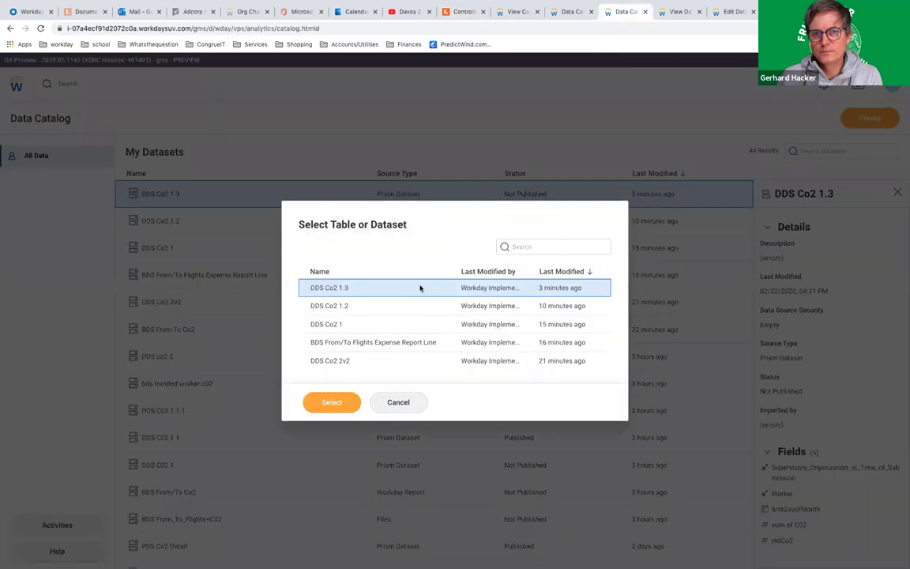
{"action": "left_click", "coordinate": [332, 402]}
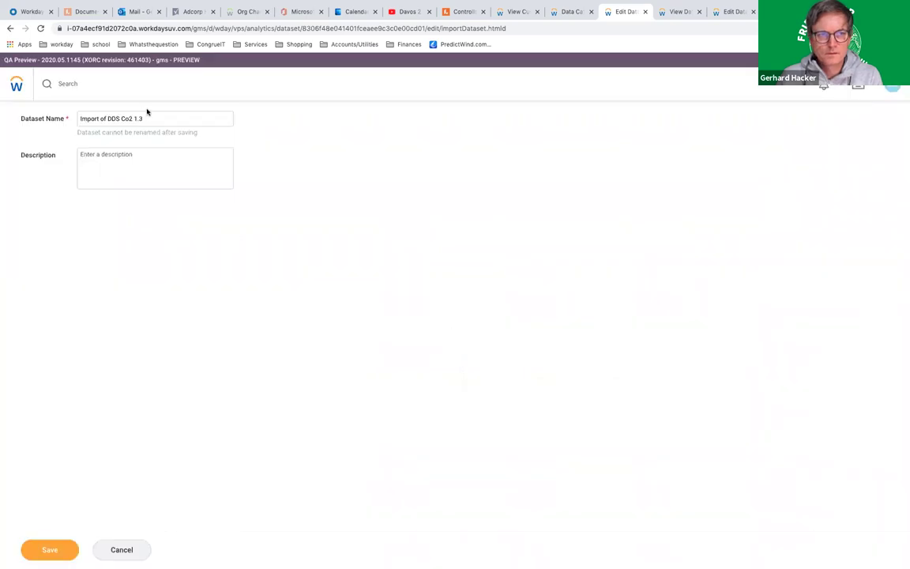
{"action": "left_click", "coordinate": [22, 121]}
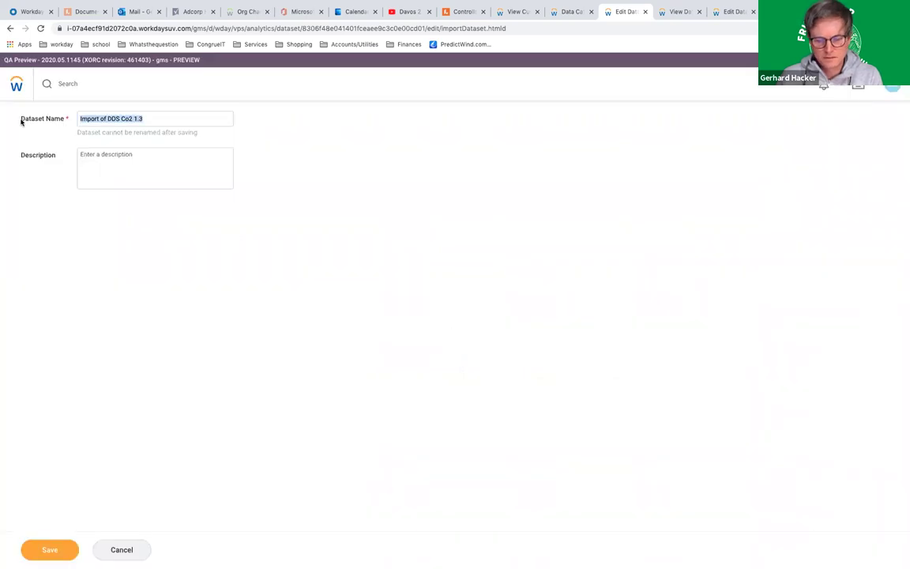
{"action": "key", "text": "ctrl+v"}
{"action": "left_click", "coordinate": [50, 550]}
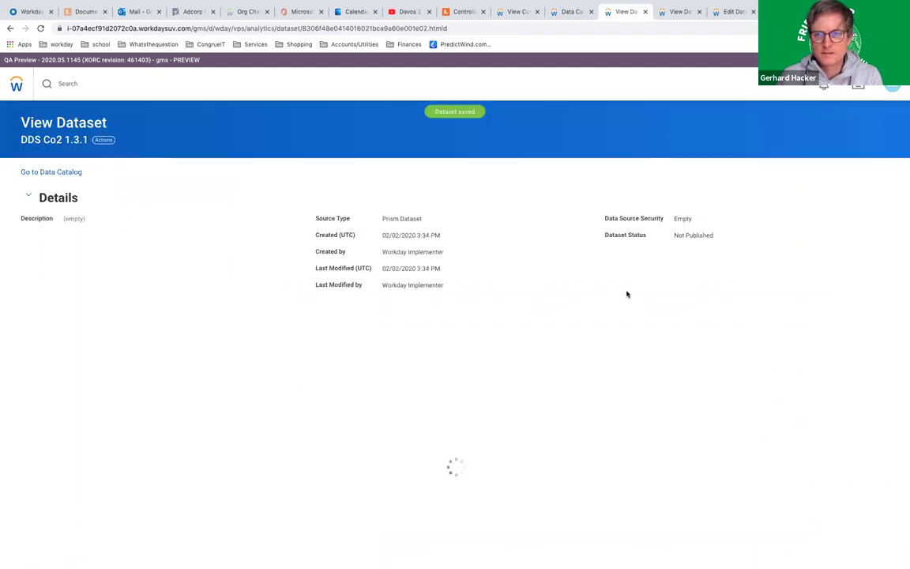
Open the dataset's transformations for editing and add a calculated field that uses the EXTRACT function on firstDayofMonth
{"action": "left_click", "coordinate": [849, 316]}
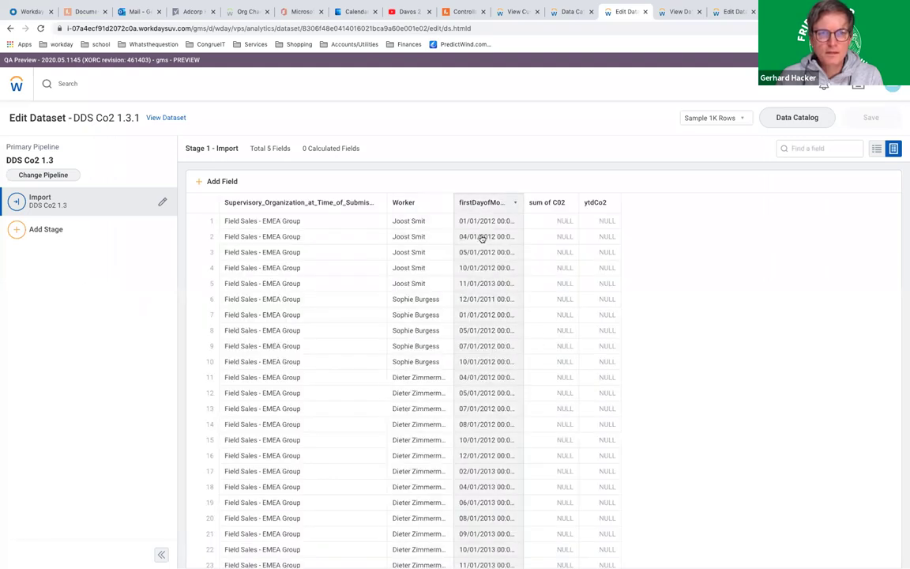
{"action": "left_click", "coordinate": [203, 182]}
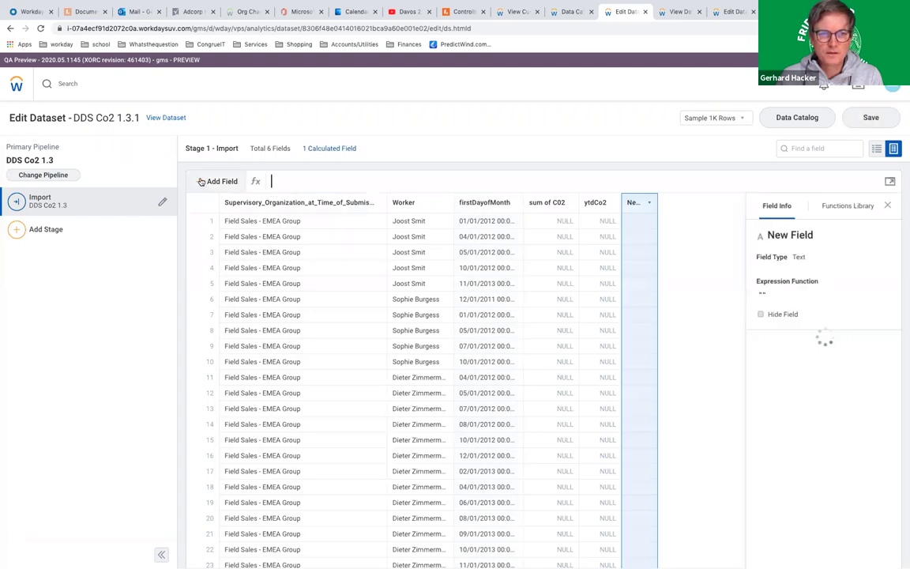
{"action": "left_click", "coordinate": [844, 207]}
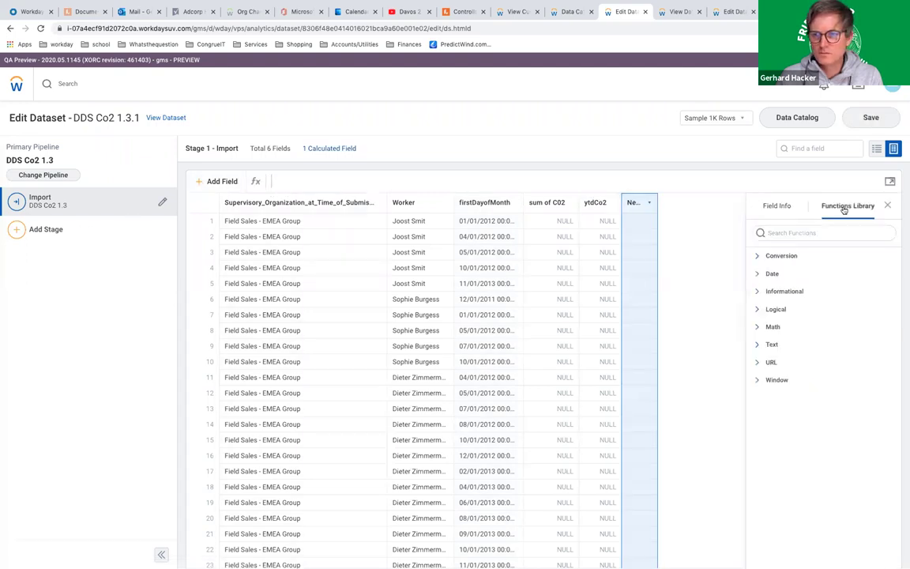
{"action": "left_click", "coordinate": [772, 273]}
{"action": "left_click", "coordinate": [757, 316]}
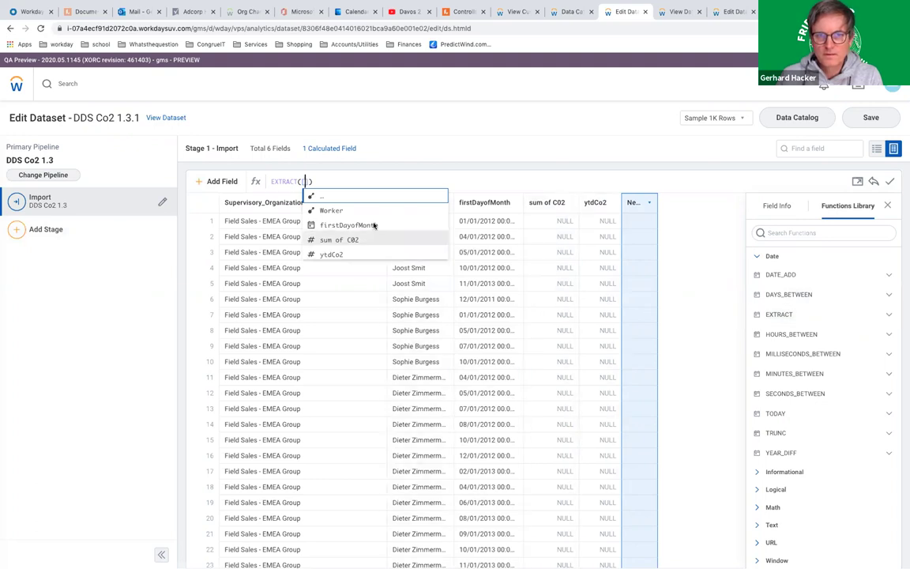
{"action": "left_click", "coordinate": [371, 226]}
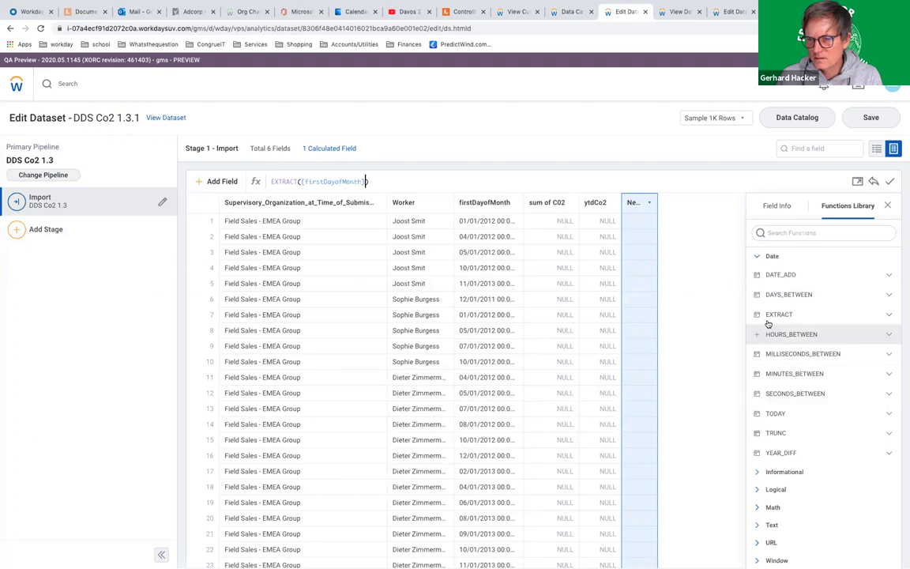
Look up the EXTRACT syntax and insert "year" with a comma before firstDayofMonth in the expression
{"action": "left_click", "coordinate": [888, 315]}
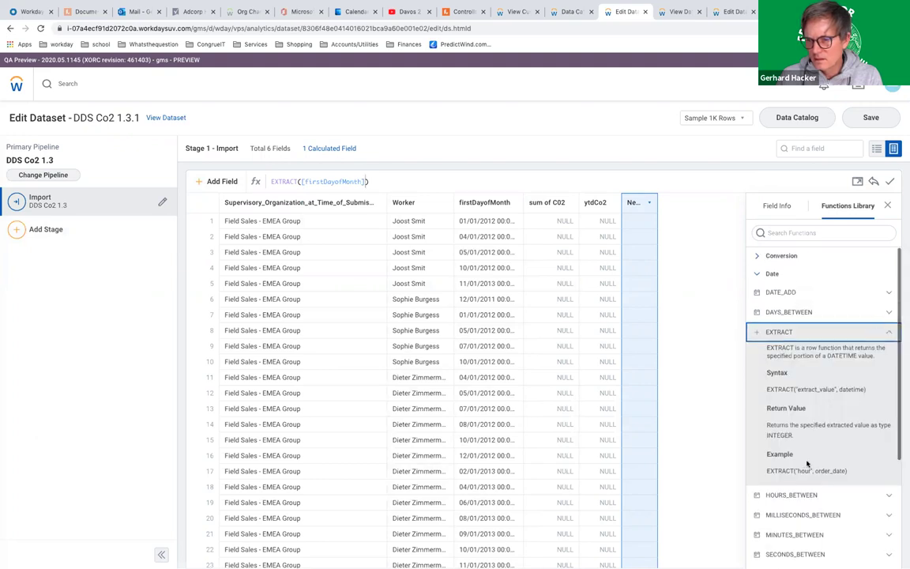
{"action": "left_click", "coordinate": [304, 182]}
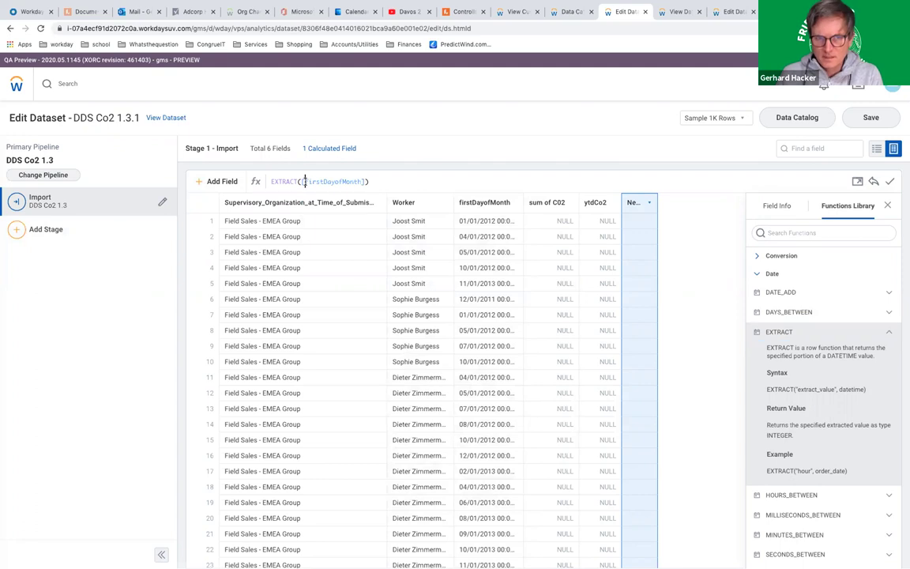
{"action": "type", "text": "\""}
{"action": "type", "text": "year\""}
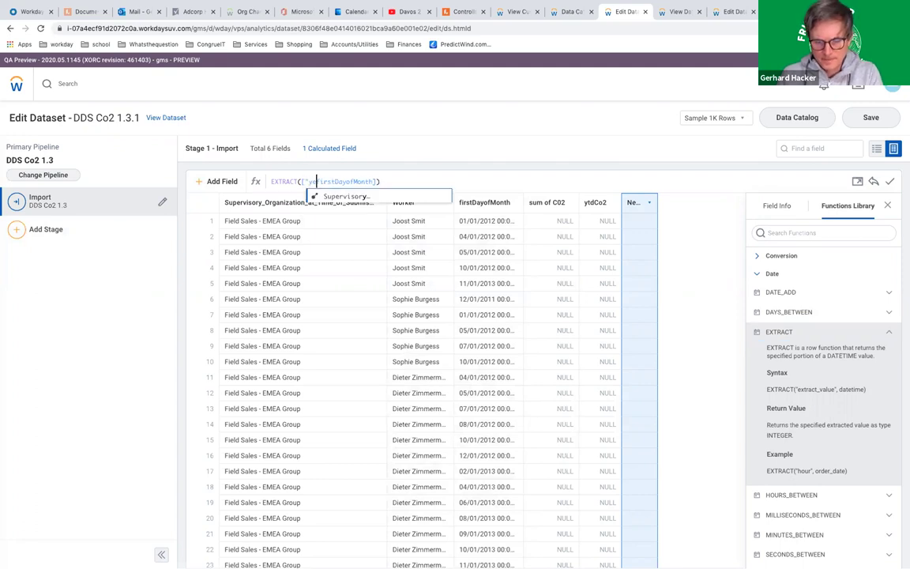
{"action": "type", "text": ","}
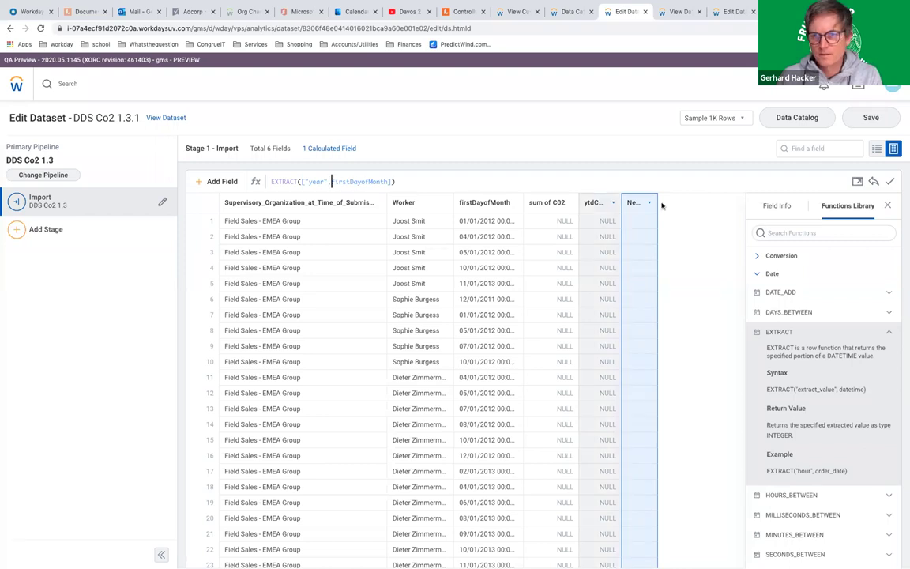
Name the new calculated field year and apply its expression
{"action": "left_click", "coordinate": [777, 206]}
{"action": "left_click", "coordinate": [786, 234]}
{"action": "type", "text": "year"}
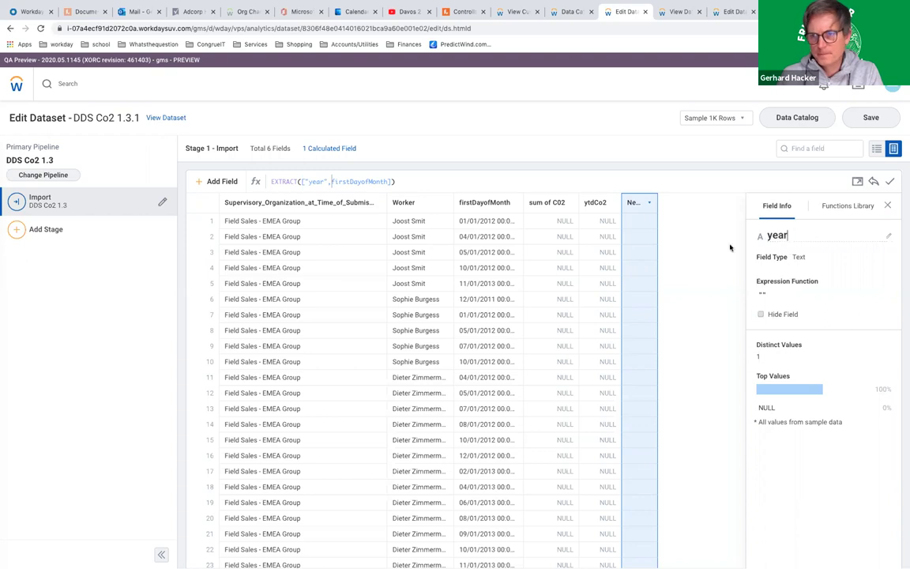
{"action": "left_click", "coordinate": [891, 183]}
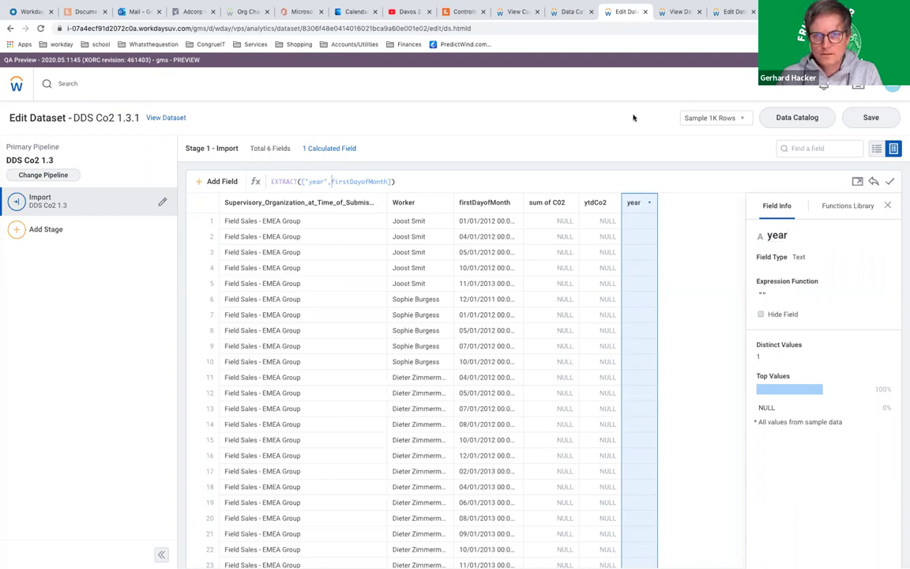
{"action": "key", "text": "Return"}
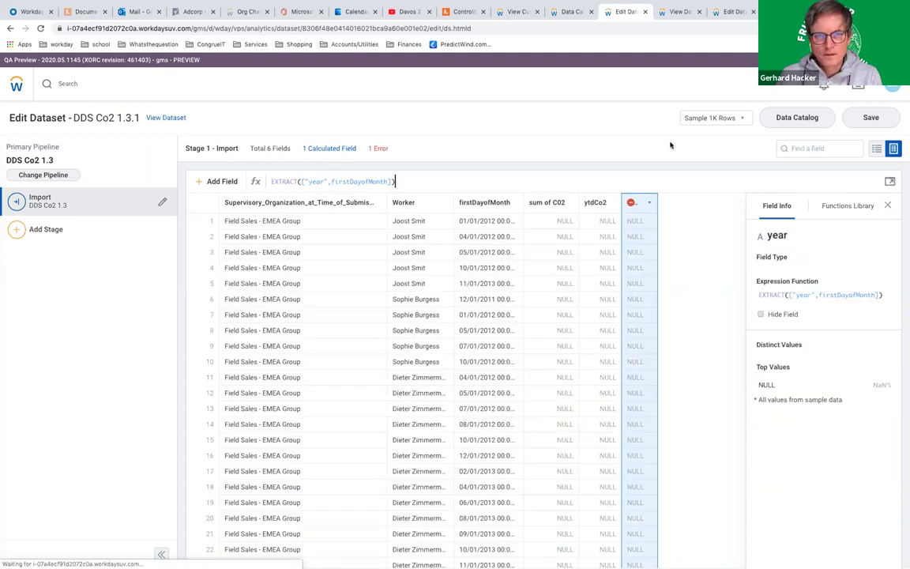
Check the year field's error, correct the bracket placement so the expression reads EXTRACT("year",[firstDayofMonth]), and apply it
{"action": "mouse_move", "coordinate": [631, 204]}
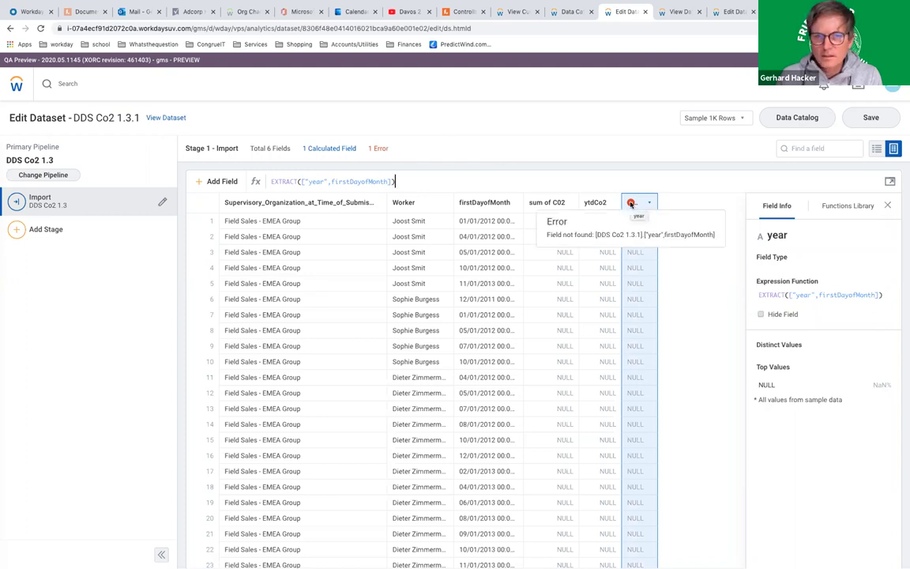
{"action": "left_click", "coordinate": [309, 182]}
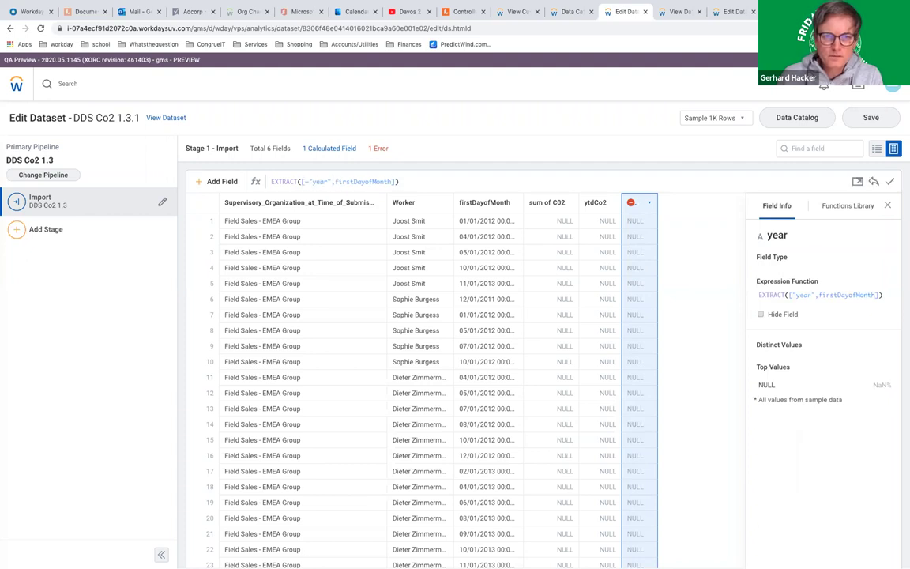
{"action": "key", "text": "BackSpace"}
{"action": "key", "text": "Right"}
{"action": "key", "text": "Right"}
{"action": "key", "text": "Right"}
{"action": "key", "text": "Right"}
{"action": "key", "text": "Right"}
{"action": "key", "text": "Right"}
{"action": "key", "text": "Right"}
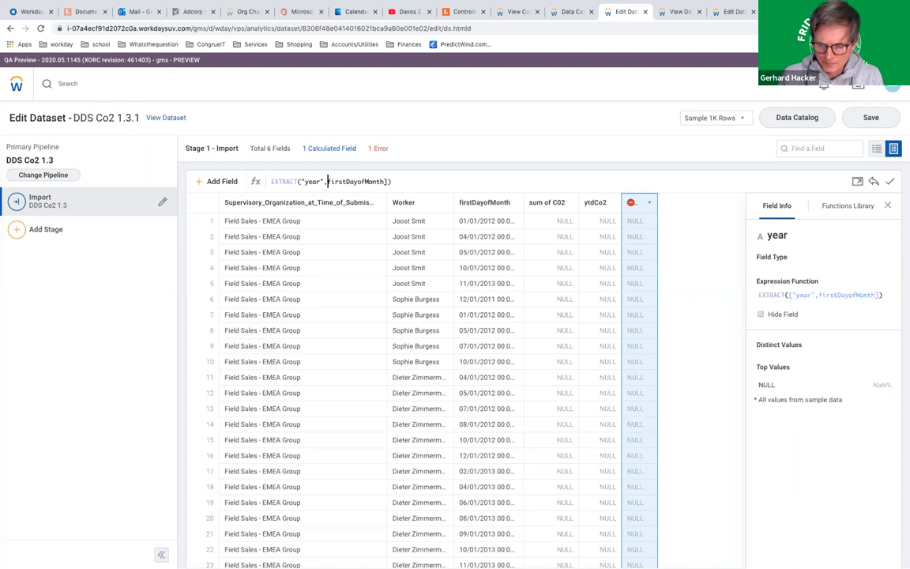
{"action": "type", "text": "["}
{"action": "key", "text": "Escape"}
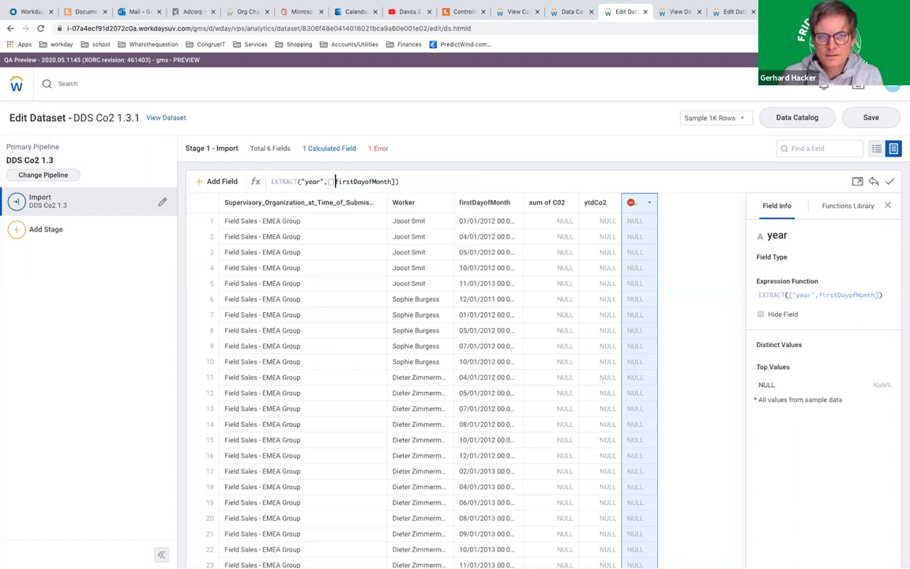
{"action": "left_click", "coordinate": [452, 178]}
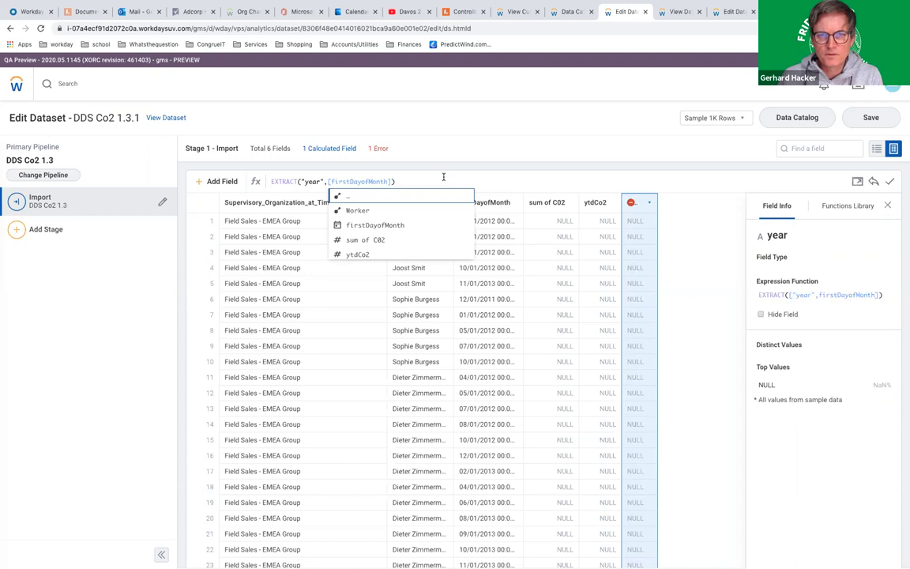
{"action": "key", "text": "Escape"}
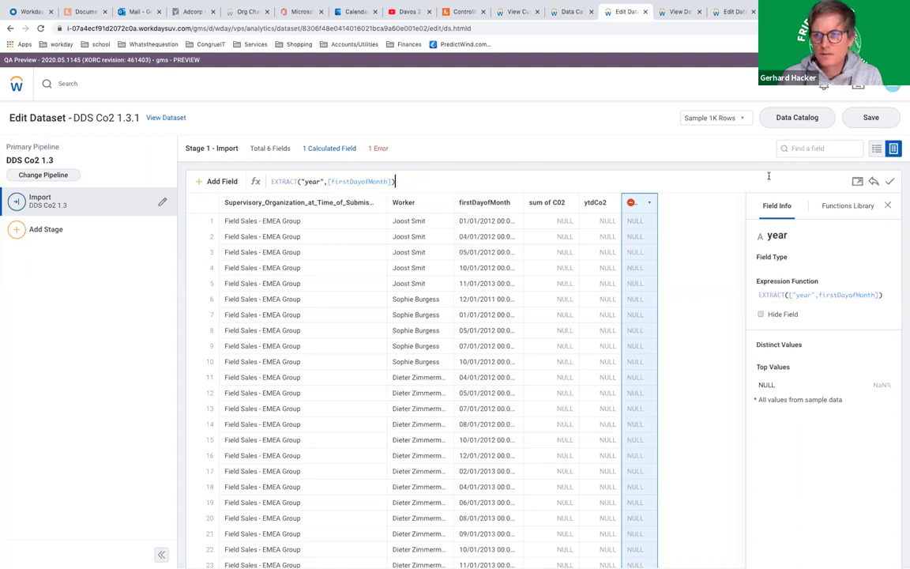
{"action": "left_click", "coordinate": [890, 181]}
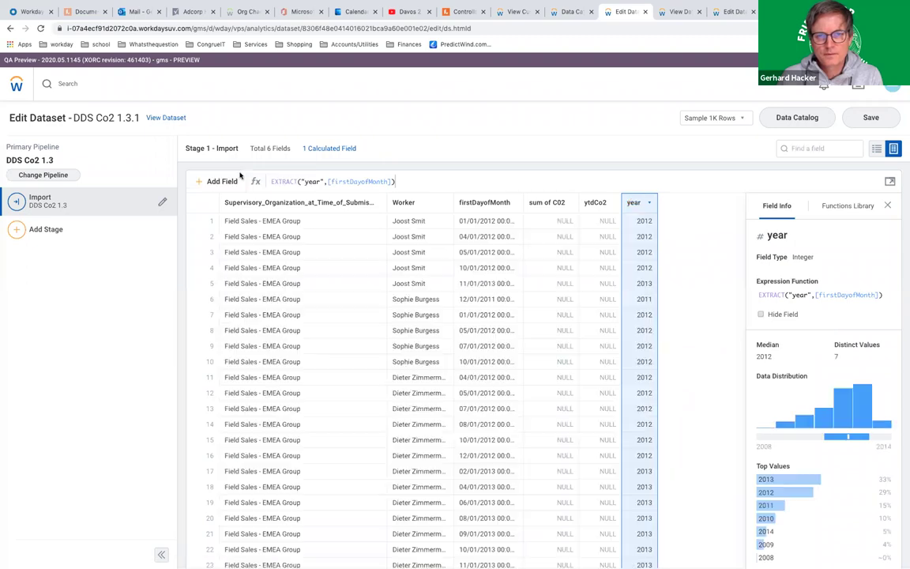
Add a Group By stage that groups the dataset by Supervisory_Organization_at_Time_of_Submission and year
{"action": "left_click", "coordinate": [16, 230]}
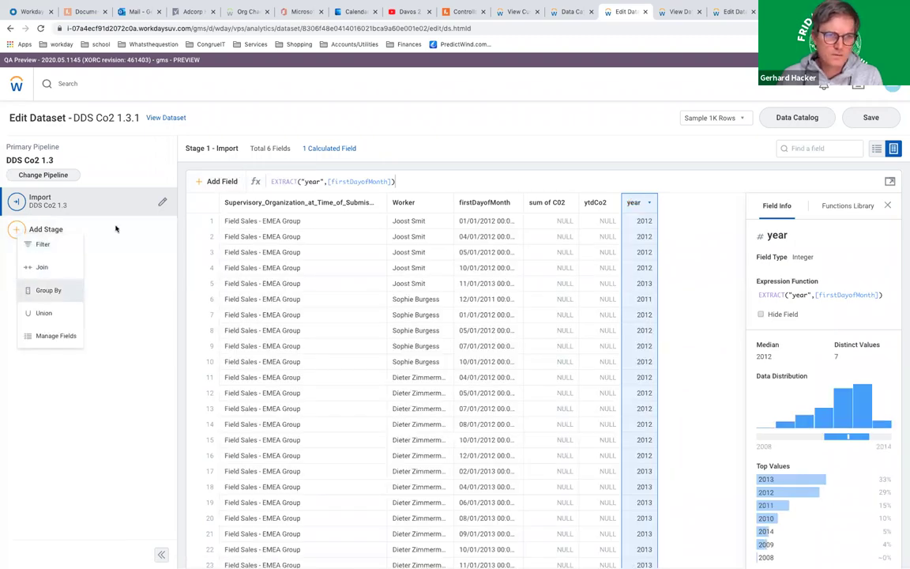
{"action": "left_click", "coordinate": [48, 290]}
{"action": "left_click", "coordinate": [85, 189]}
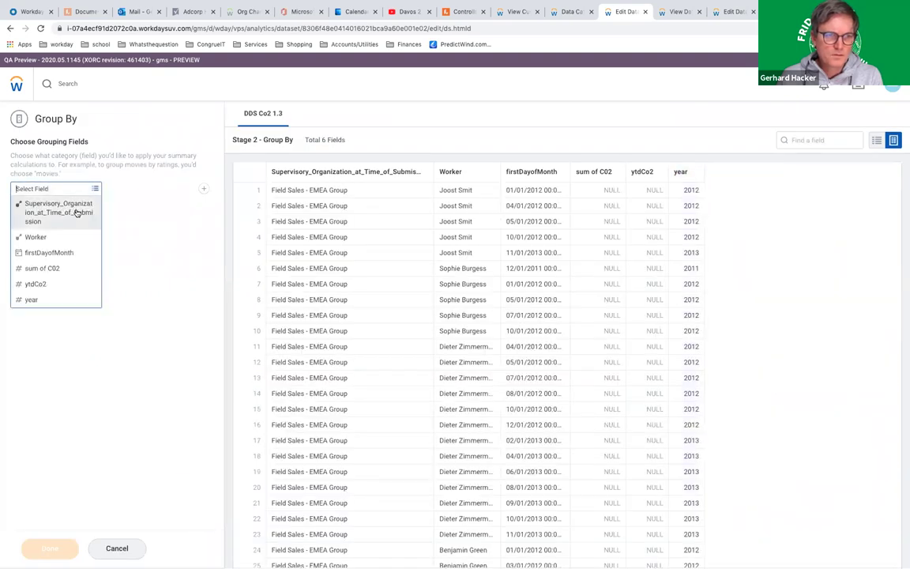
{"action": "left_click", "coordinate": [77, 213]}
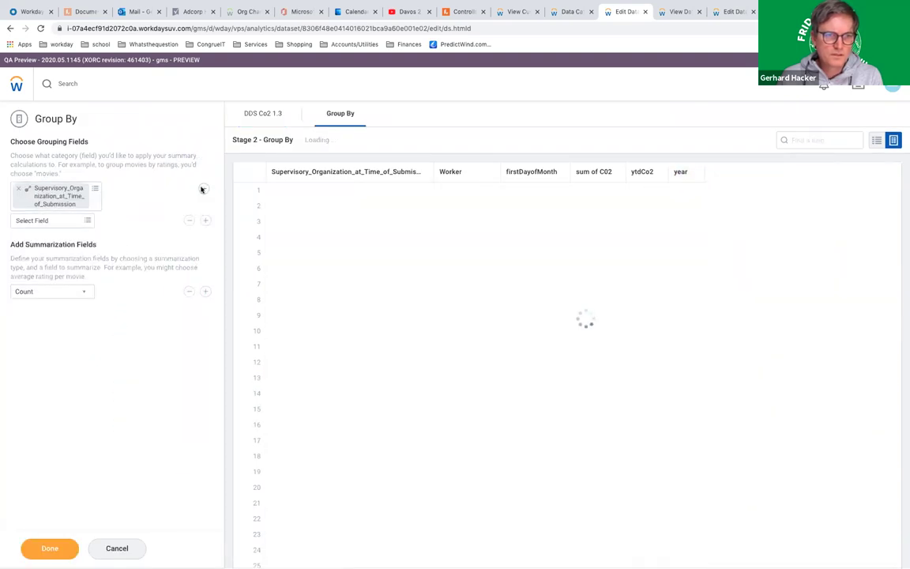
{"action": "left_click", "coordinate": [88, 222]}
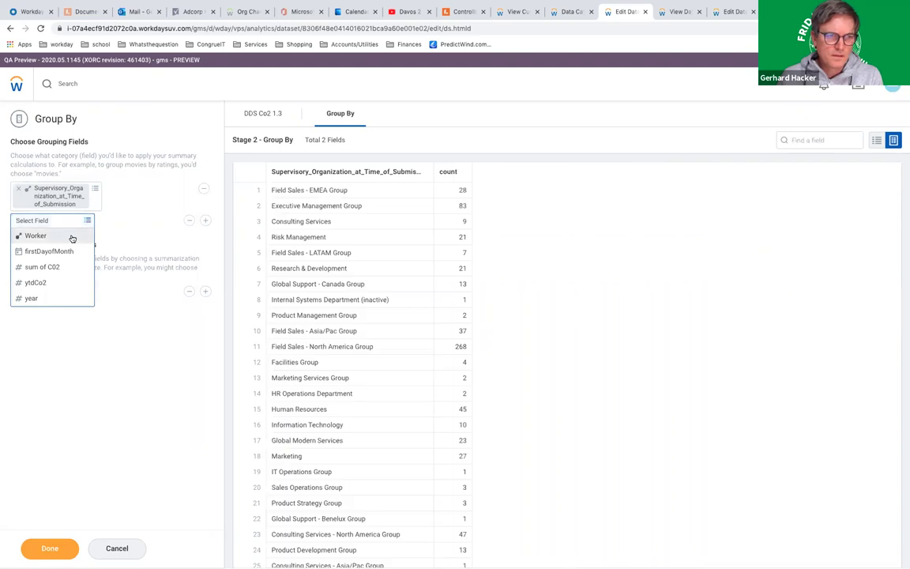
{"action": "left_click", "coordinate": [44, 299]}
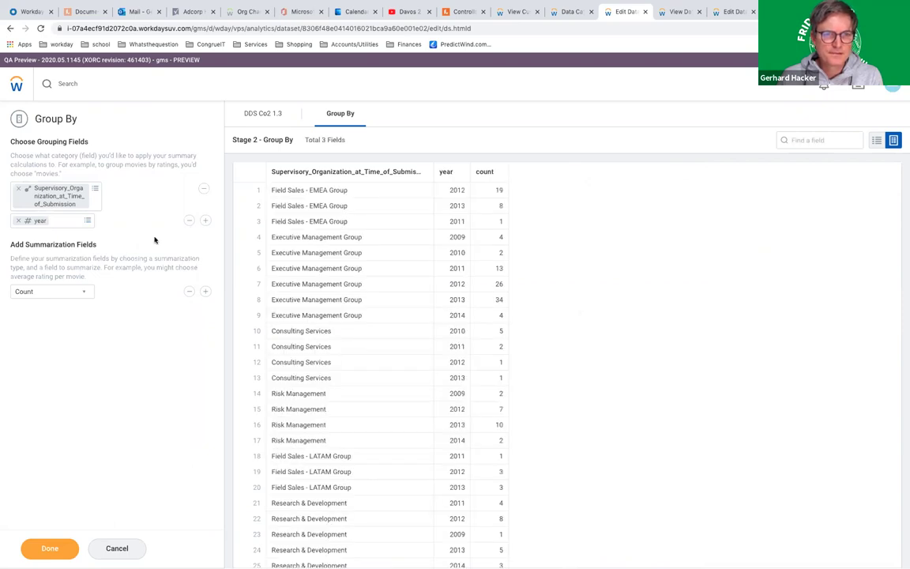
{"action": "left_click", "coordinate": [205, 222]}
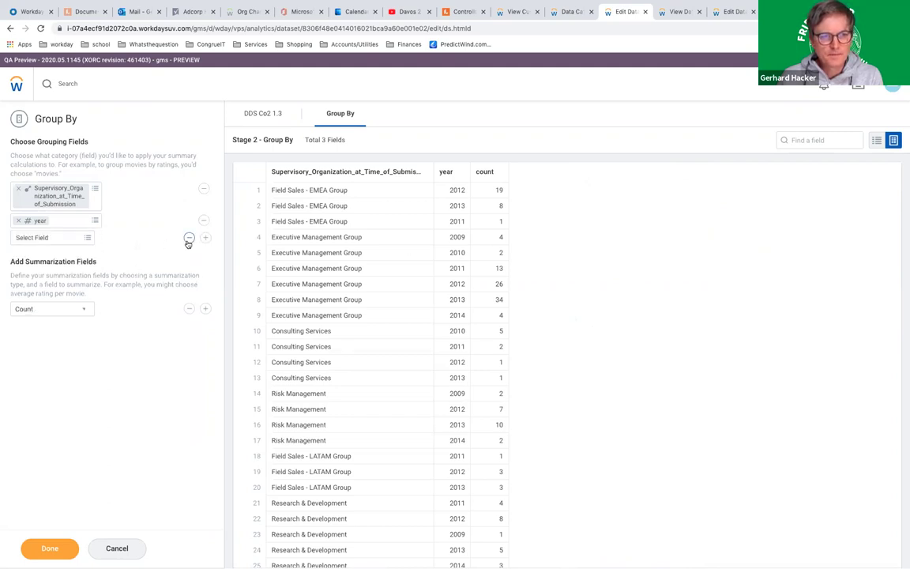
{"action": "left_click", "coordinate": [189, 239]}
Summarize the grouping with the Sum of the sum of C02 field, finish the stage and save the dataset
{"action": "left_click", "coordinate": [82, 291]}
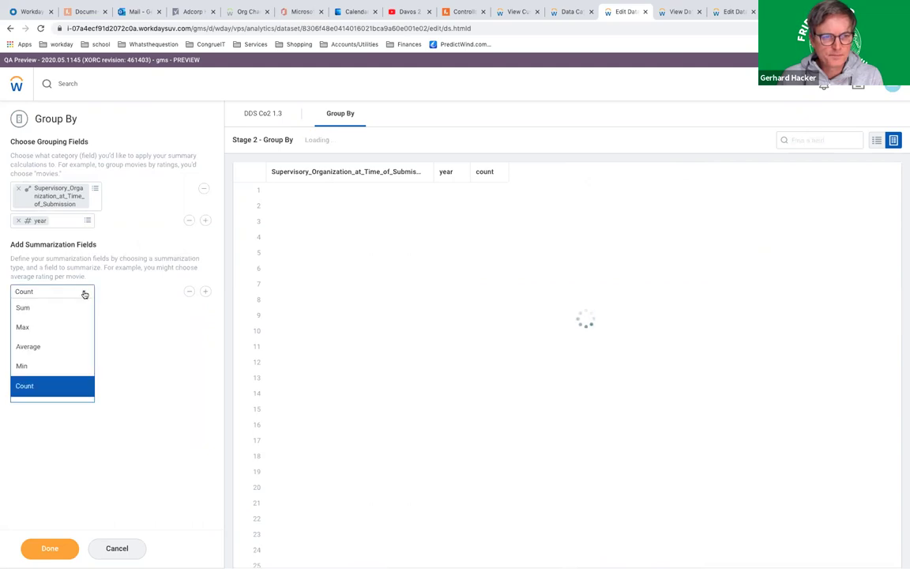
{"action": "left_click", "coordinate": [40, 307]}
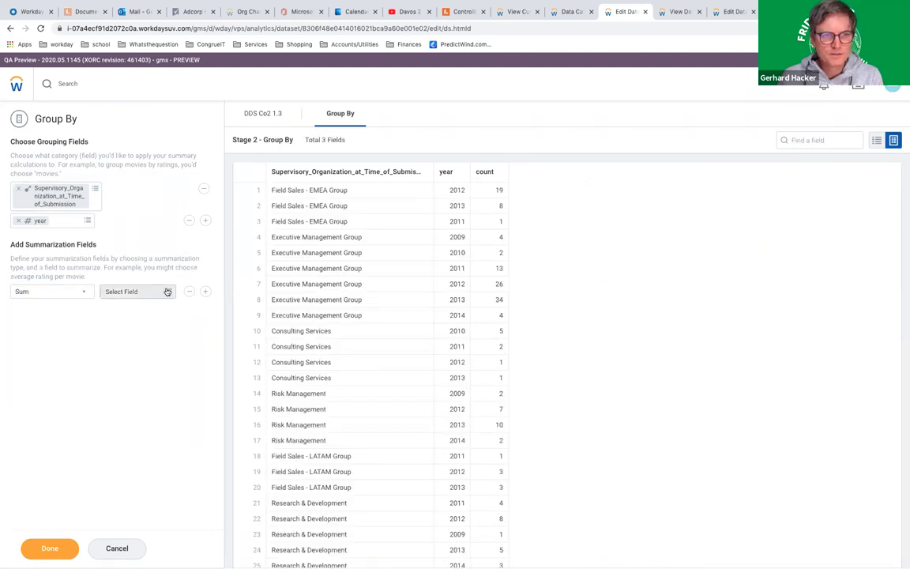
{"action": "left_click", "coordinate": [167, 292]}
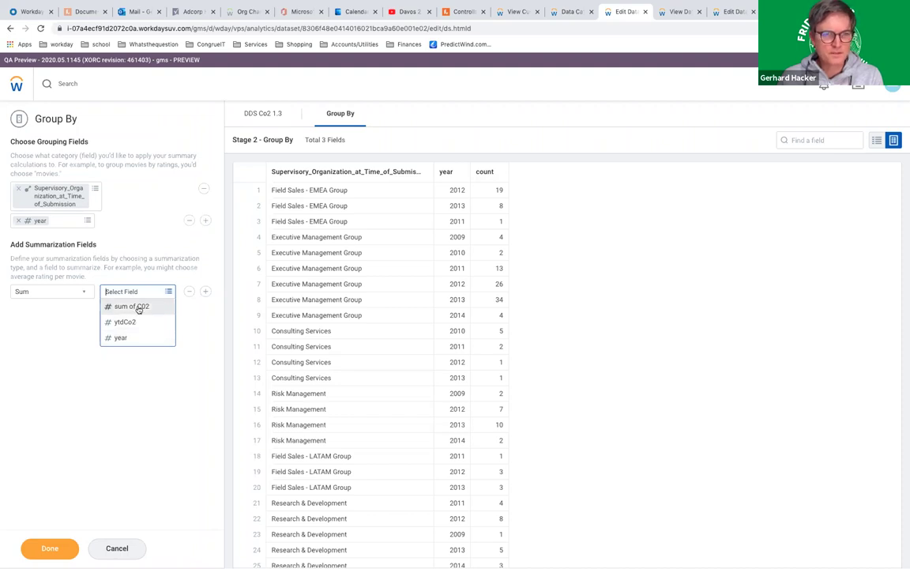
{"action": "left_click", "coordinate": [138, 308]}
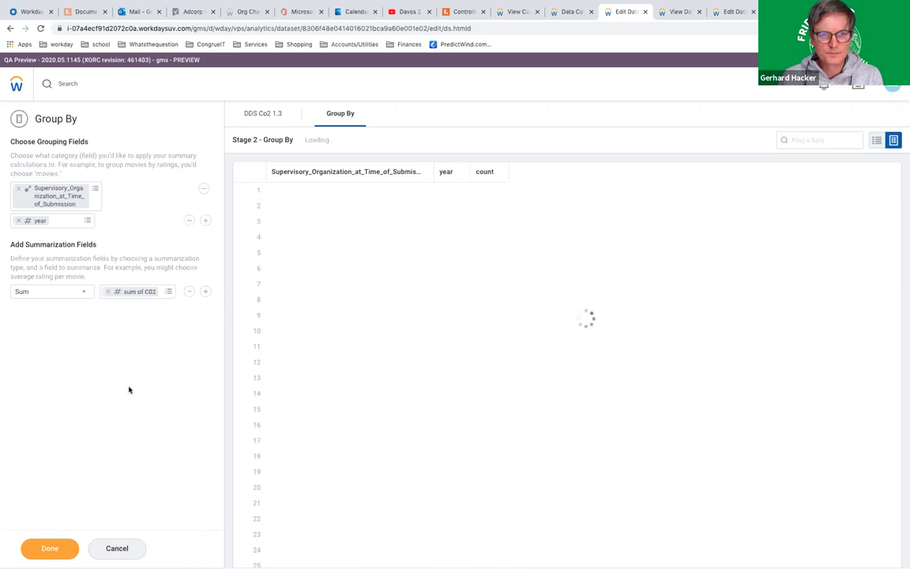
{"action": "left_click", "coordinate": [50, 549]}
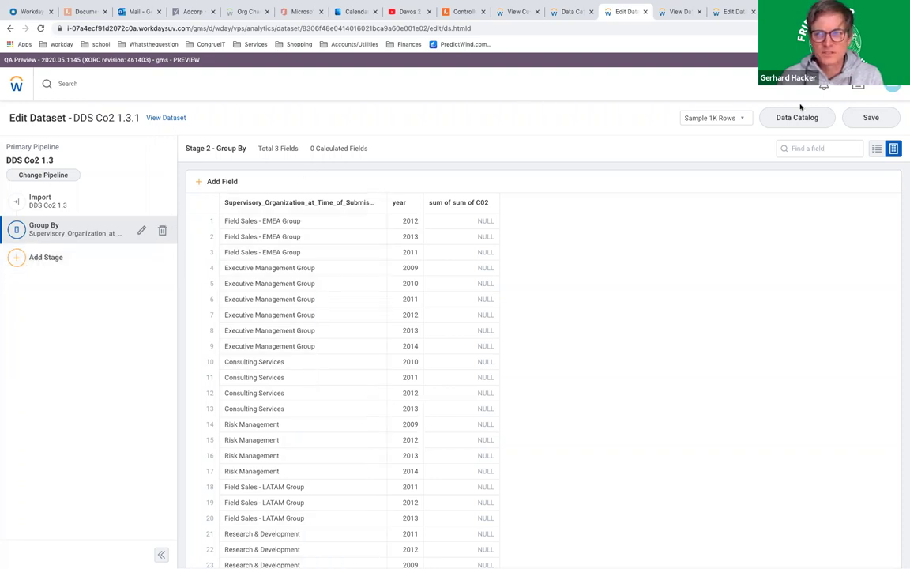
{"action": "left_click", "coordinate": [871, 117]}
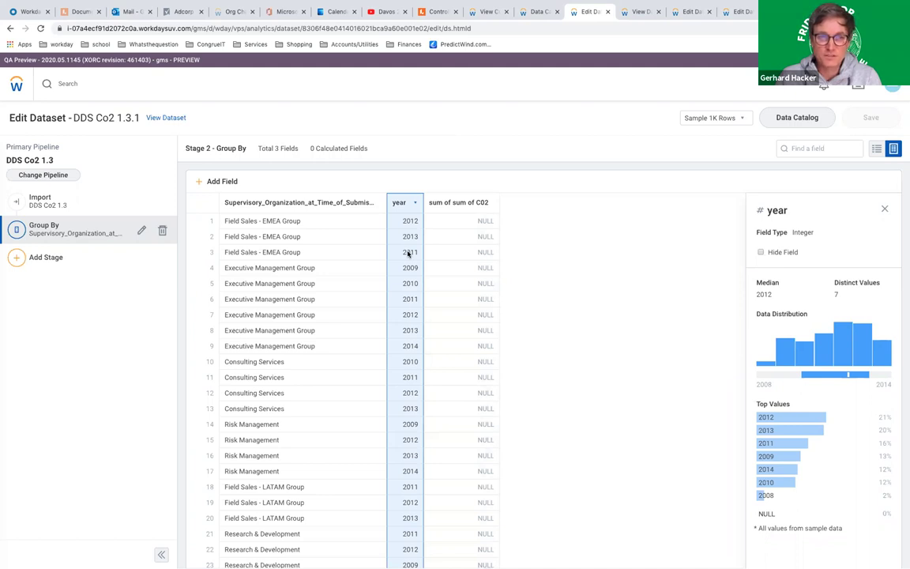
Add a calculated field to the Group By stage and name it nextYear[
{"action": "left_click", "coordinate": [201, 183]}
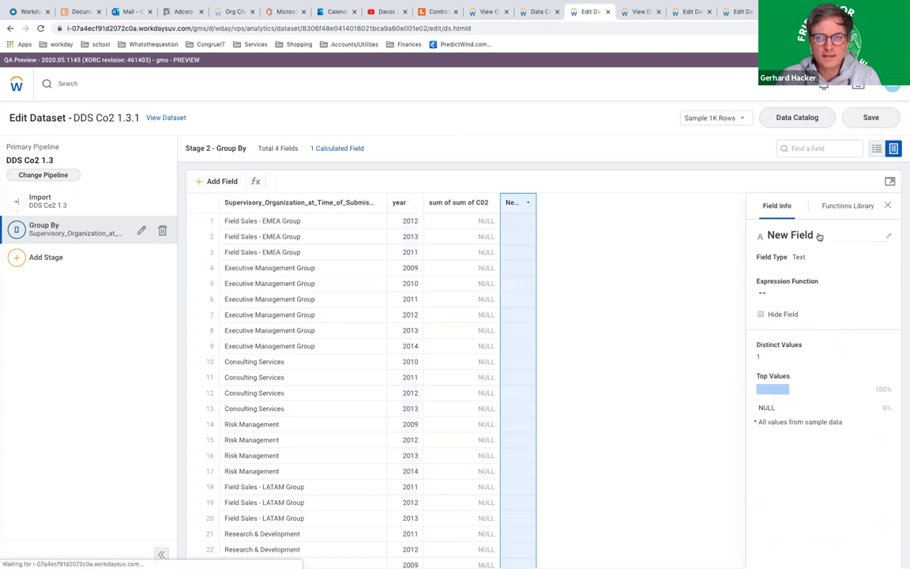
{"action": "key", "text": "BackSpace"}
{"action": "key", "text": "BackSpace"}
{"action": "key", "text": "BackSpace"}
{"action": "key", "text": "BackSpace"}
{"action": "key", "text": "BackSpace"}
{"action": "key", "text": "BackSpace"}
{"action": "key", "text": "BackSpace"}
{"action": "key", "text": "BackSpace"}
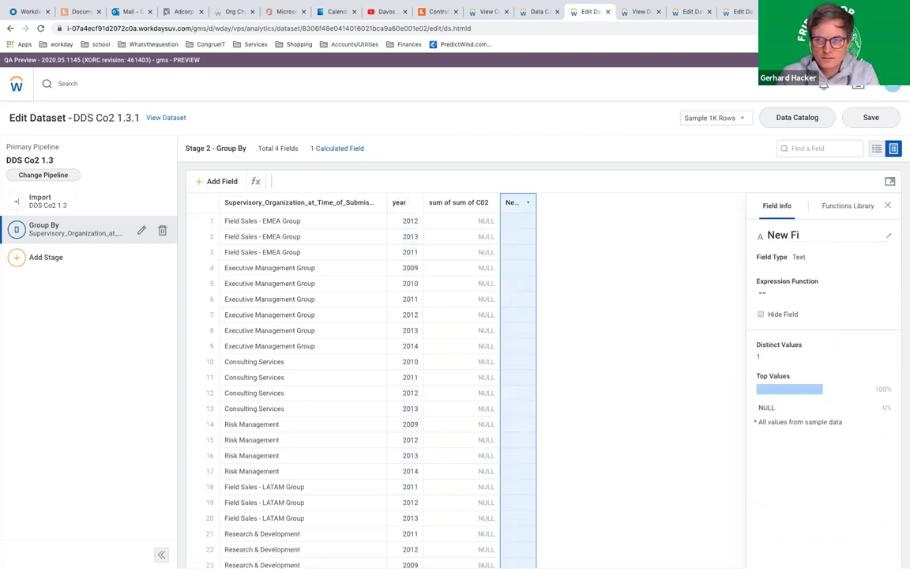
{"action": "type", "text": "next"}
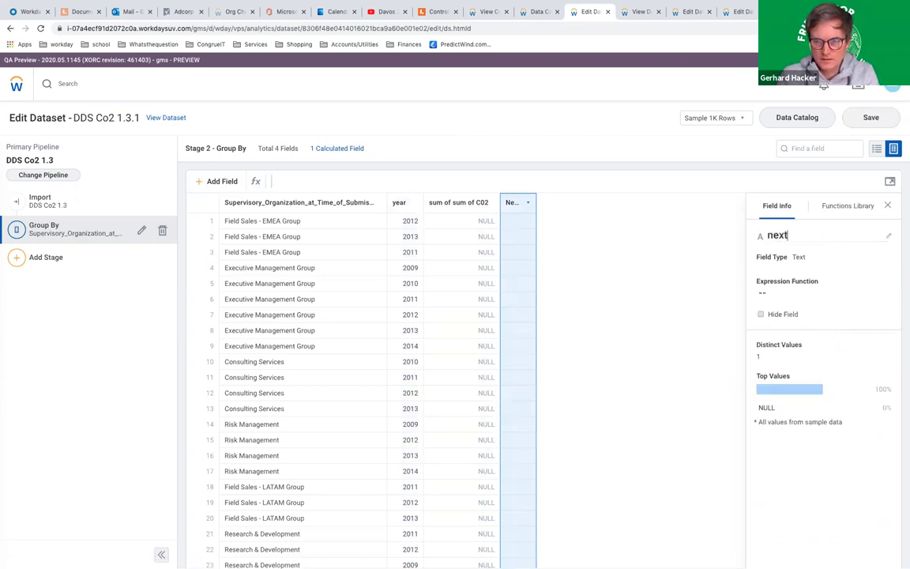
{"action": "type", "text": "Year"}
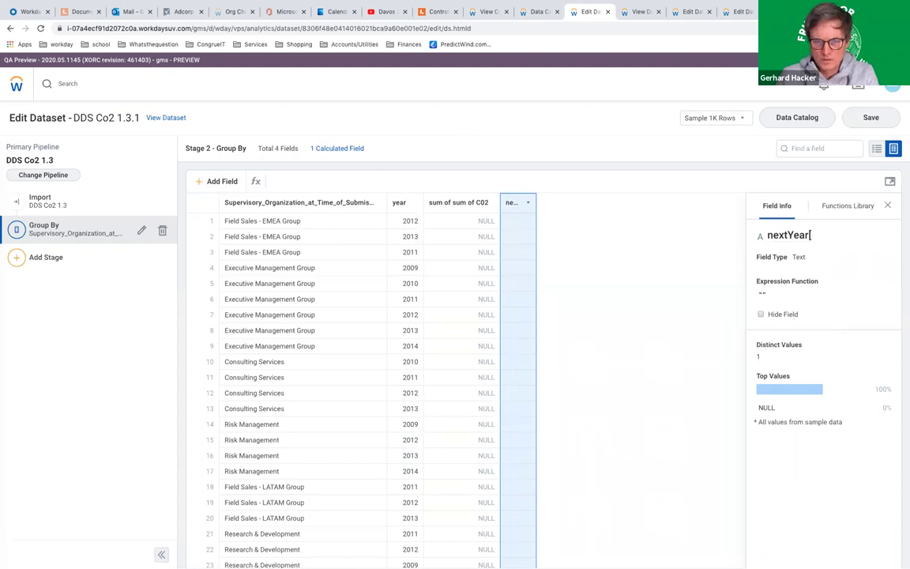
{"action": "type", "text": "["}
Set the new field's expression to [year]+1, apply it and save the dataset
{"action": "left_click", "coordinate": [288, 210]}
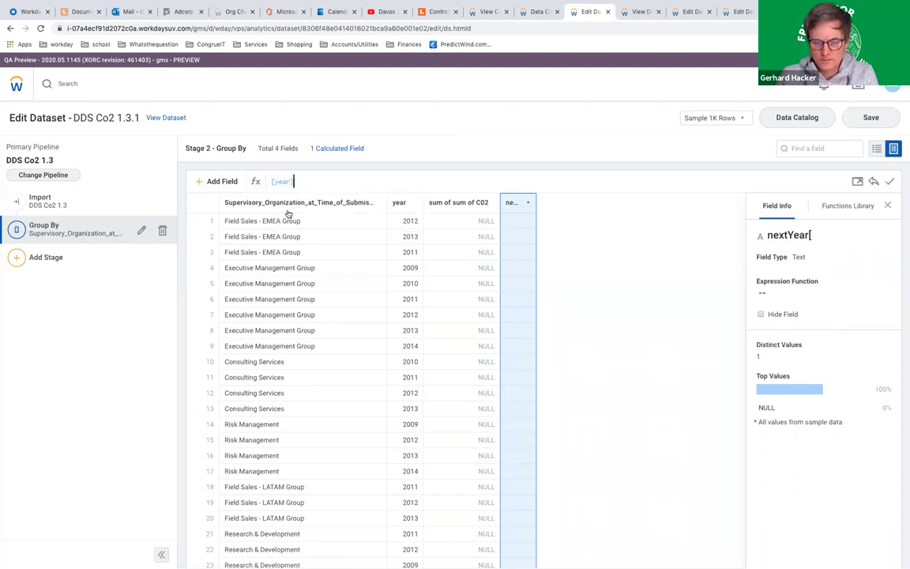
{"action": "type", "text": "+1"}
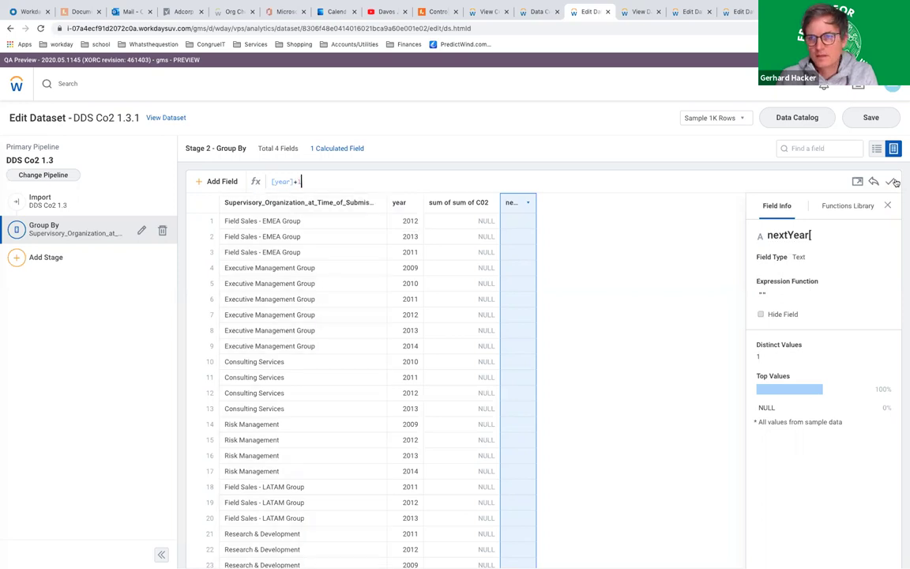
{"action": "left_click", "coordinate": [892, 182]}
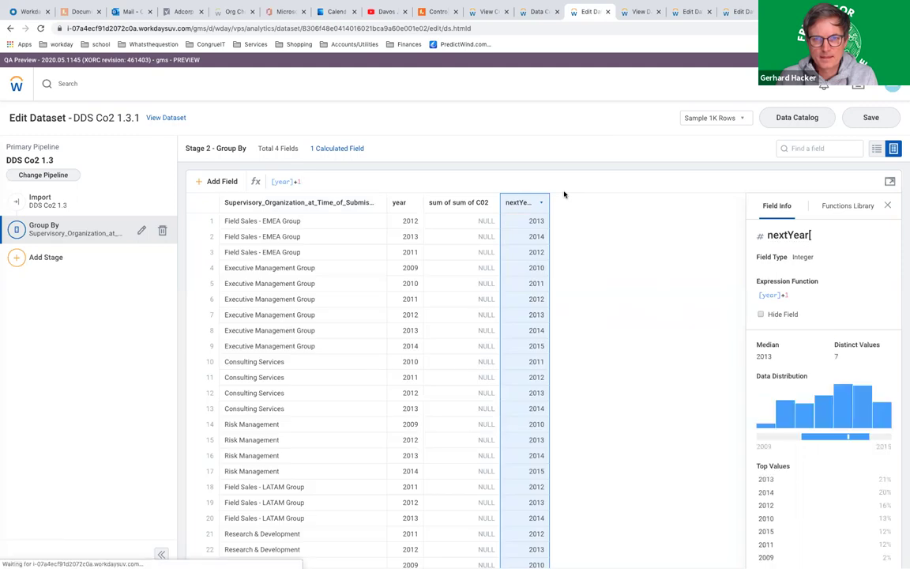
{"action": "left_click", "coordinate": [871, 117]}
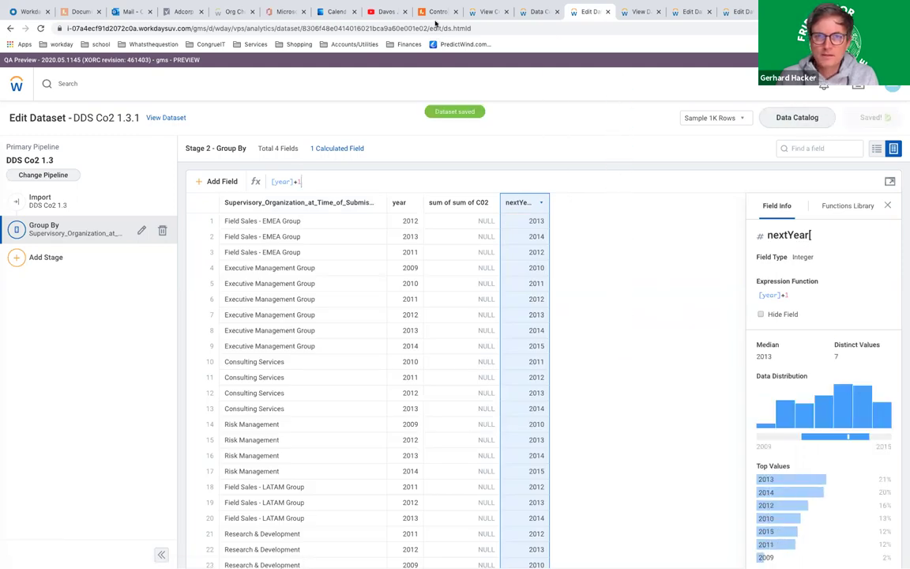
Switch to the Lucidchart diagram, review the dataset flow and copy the label of the RDS Trended Worker for Co2 data source shape
{"action": "left_click", "coordinate": [437, 12]}
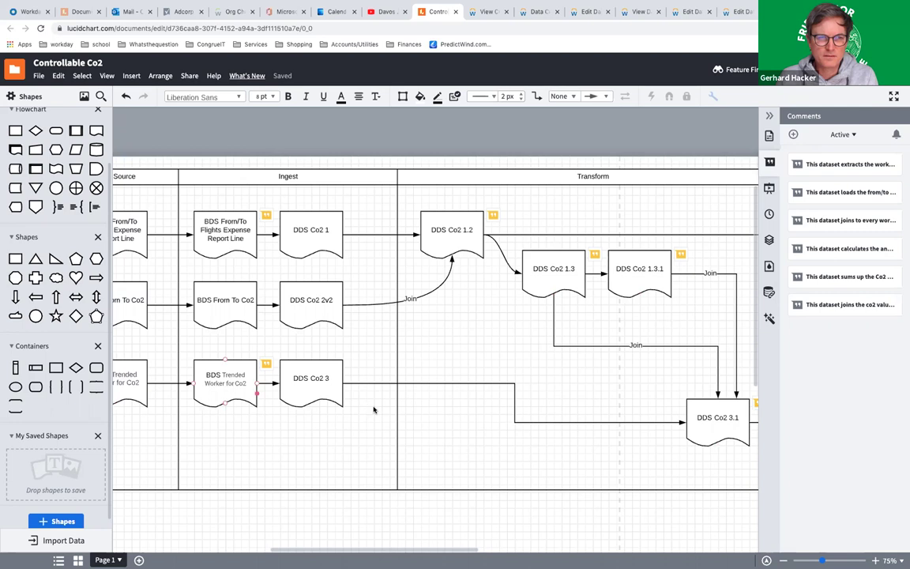
{"action": "scroll", "coordinate": [483, 444], "scroll_direction": "right", "scroll_amount": 1}
{"action": "scroll", "coordinate": [483, 442], "scroll_direction": "right", "scroll_amount": 3}
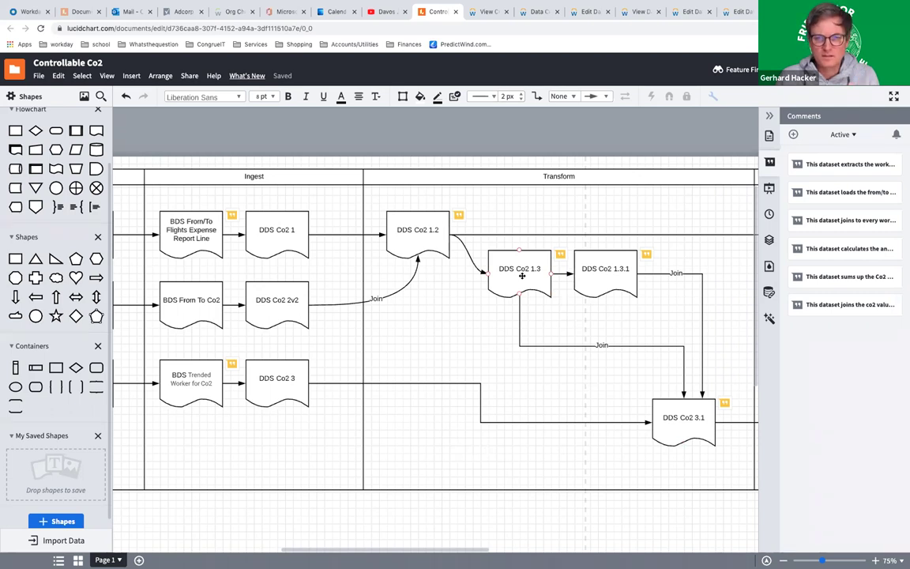
{"action": "left_click", "coordinate": [488, 443]}
{"action": "scroll", "coordinate": [488, 444], "scroll_direction": "left", "scroll_amount": 5}
{"action": "left_click", "coordinate": [269, 371]}
{"action": "key", "text": "Return"}
{"action": "key", "text": "ctrl+c"}
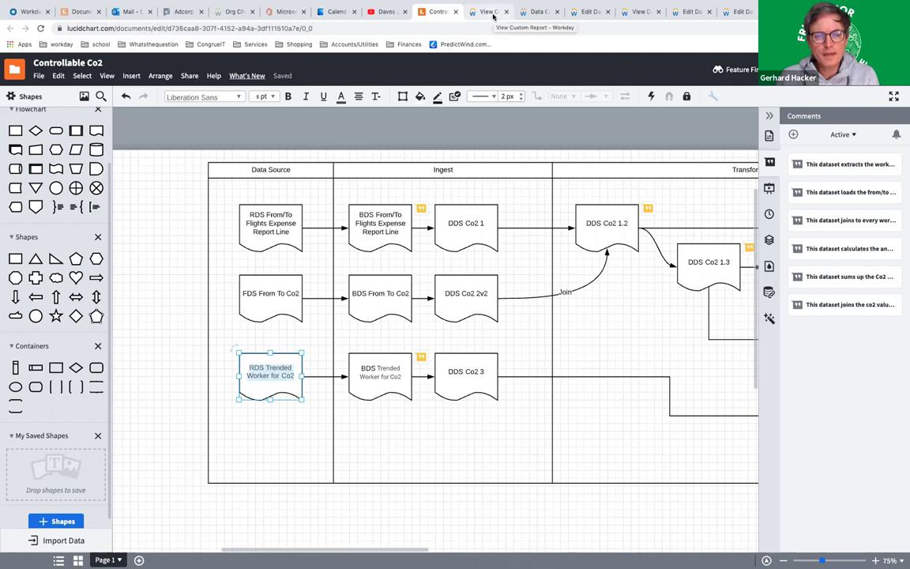
Return Workday's custom report view to its report selection, and reselect the RDS Trended Worker for Co2 label in the Lucidchart diagram
{"action": "left_click", "coordinate": [383, 370]}
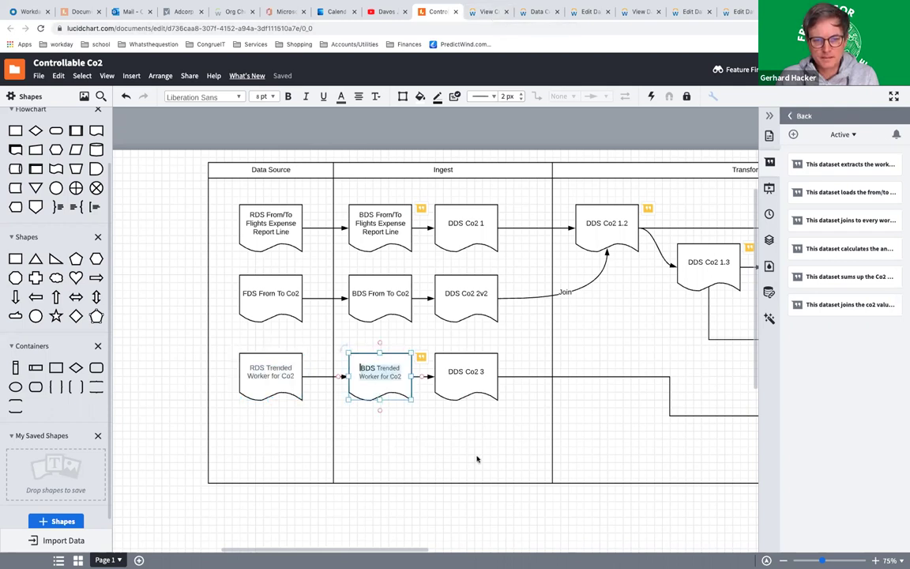
{"action": "left_click", "coordinate": [488, 11]}
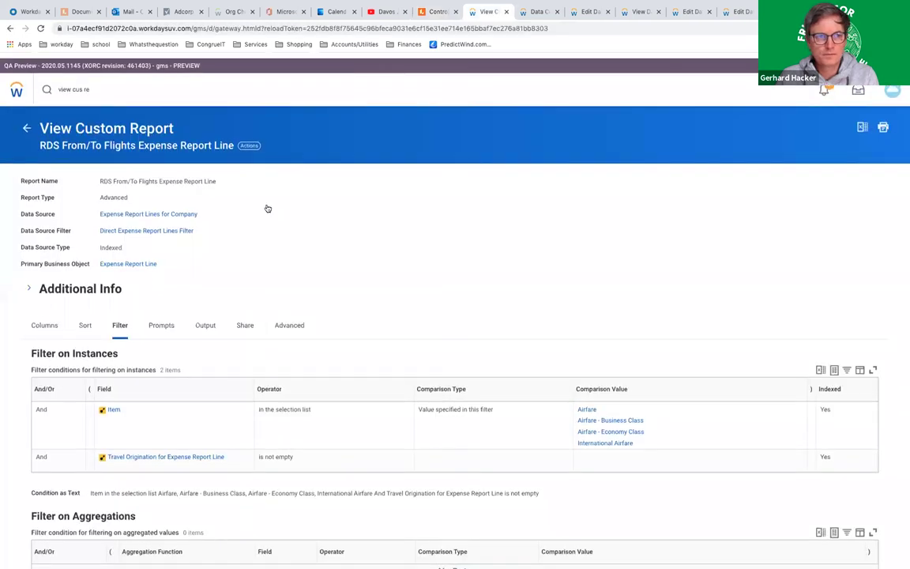
{"action": "left_click", "coordinate": [26, 123]}
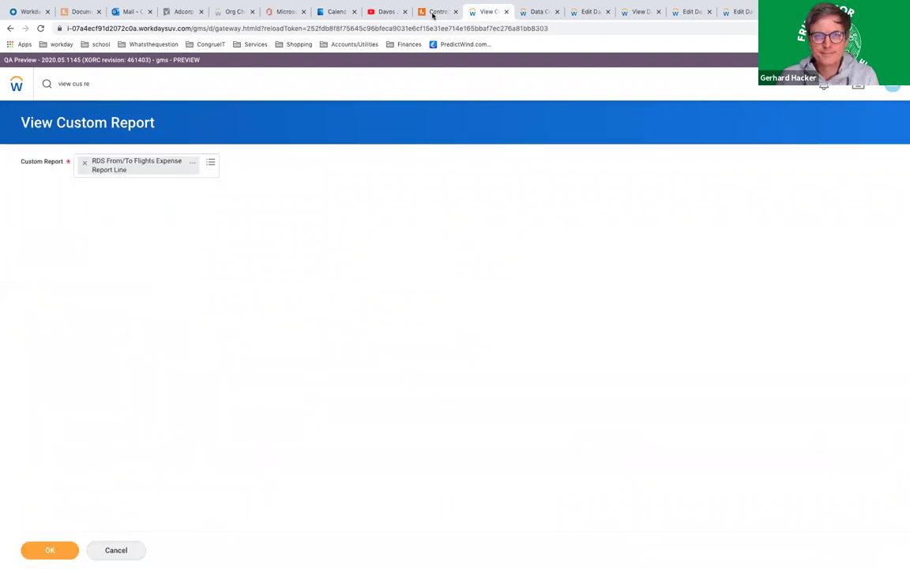
{"action": "left_click", "coordinate": [433, 13]}
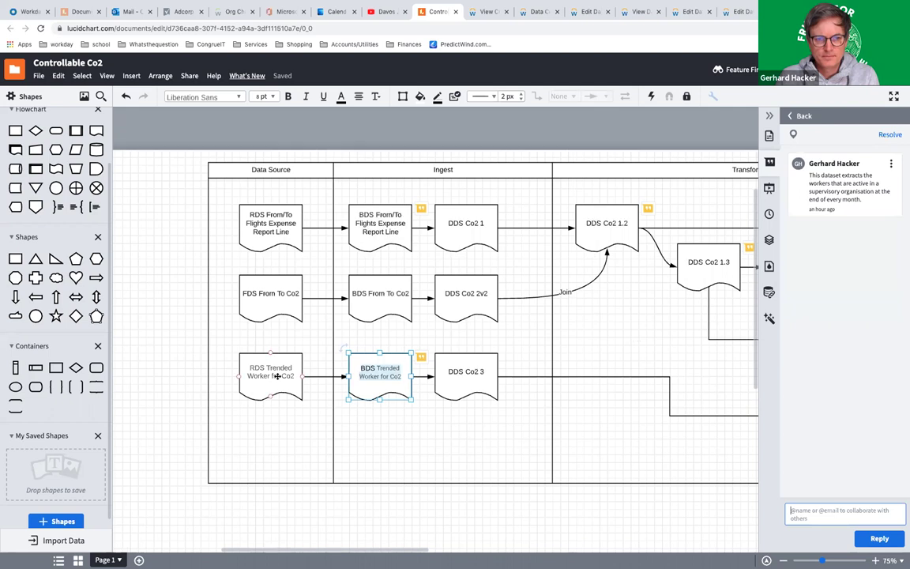
{"action": "left_click", "coordinate": [277, 376]}
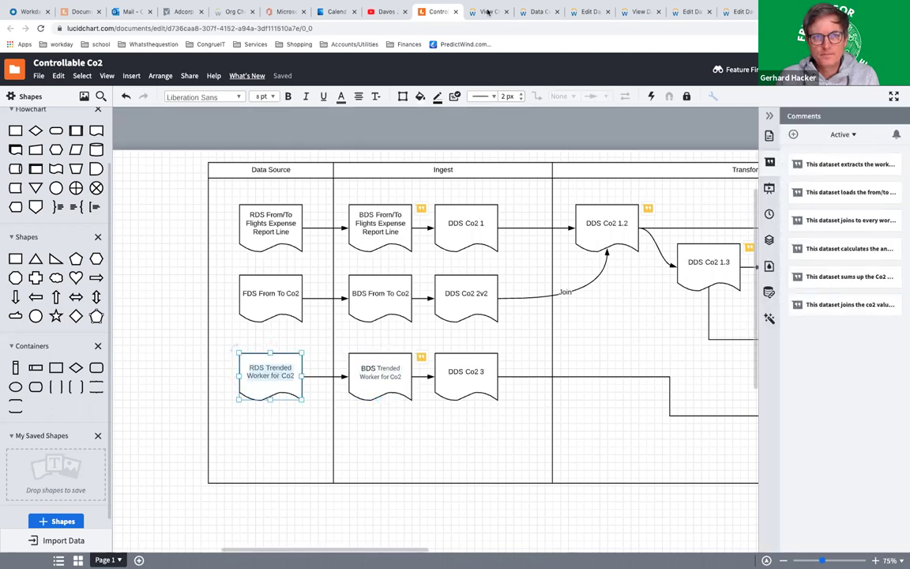
Open the custom report rds trended worker for co2 in Workday and check its advanced options for whether it is enabled for Prism
{"action": "left_click", "coordinate": [488, 12]}
{"action": "left_click", "coordinate": [82, 163]}
{"action": "key", "text": "ctrl+v"}
{"action": "key", "text": "Return"}
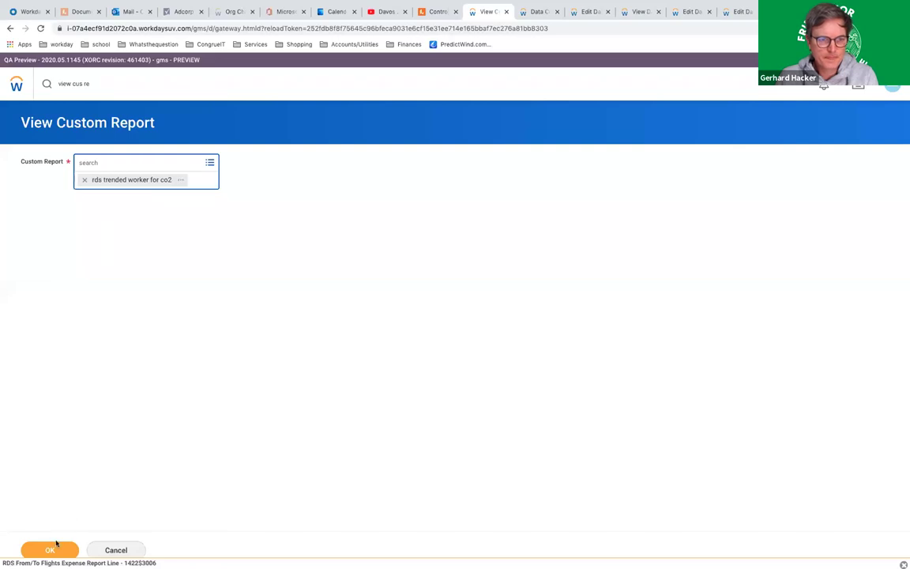
{"action": "left_click", "coordinate": [50, 551]}
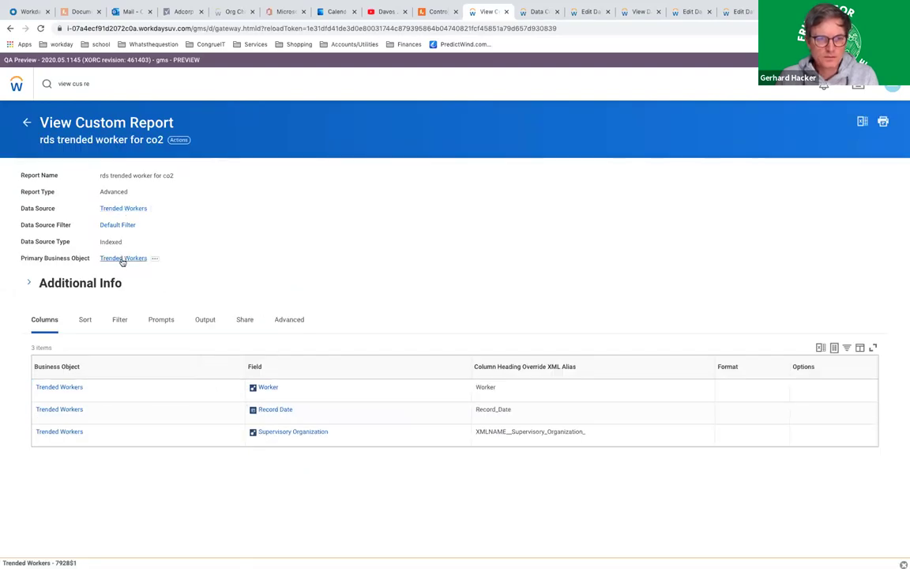
{"action": "left_click", "coordinate": [284, 320]}
{"action": "scroll", "coordinate": [131, 536], "scroll_direction": "down", "scroll_amount": 5}
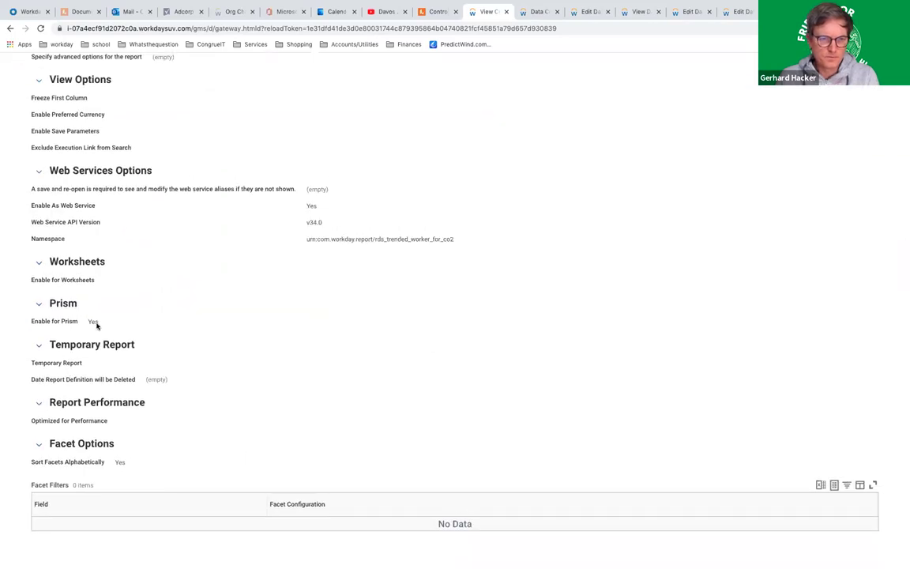
{"action": "scroll", "coordinate": [322, 207], "scroll_direction": "up", "scroll_amount": 5}
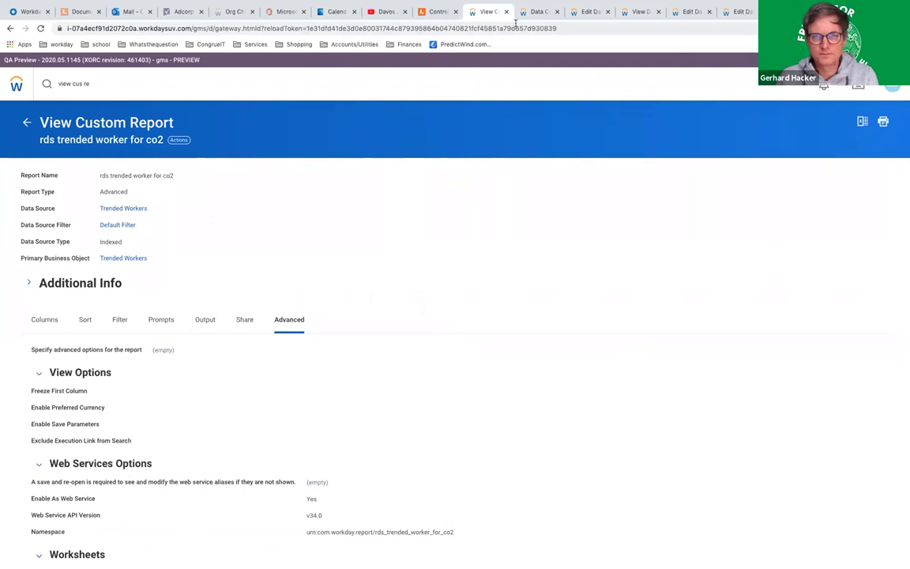
Create a base dataset in Workday's Data Catalog from the custom report rds trended worker for co2, with the run frequency Run Now
{"action": "left_click", "coordinate": [541, 11]}
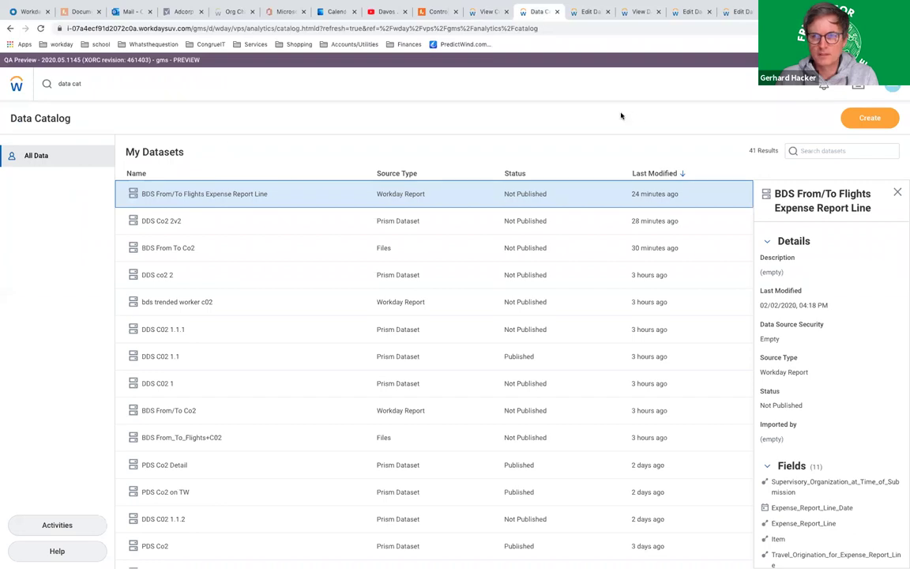
{"action": "left_click", "coordinate": [870, 118]}
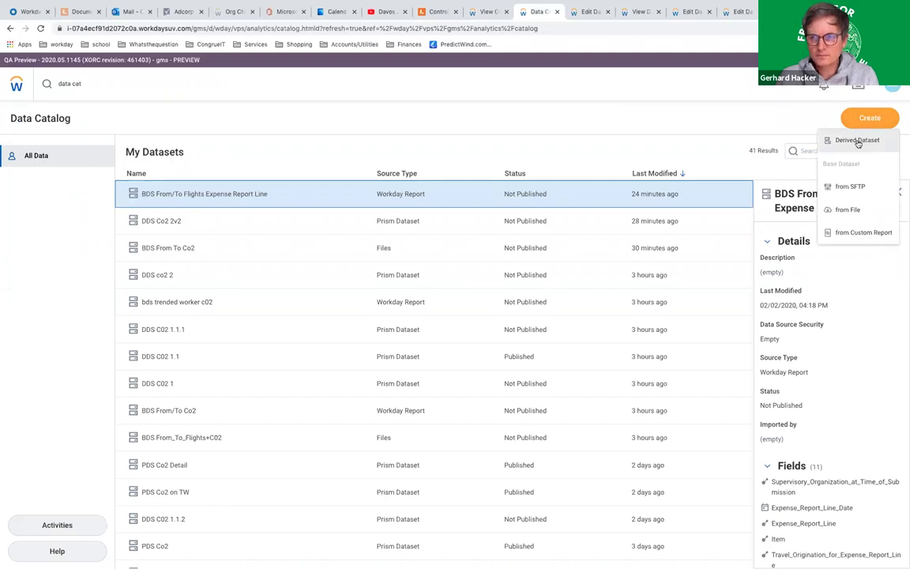
{"action": "left_click", "coordinate": [844, 234]}
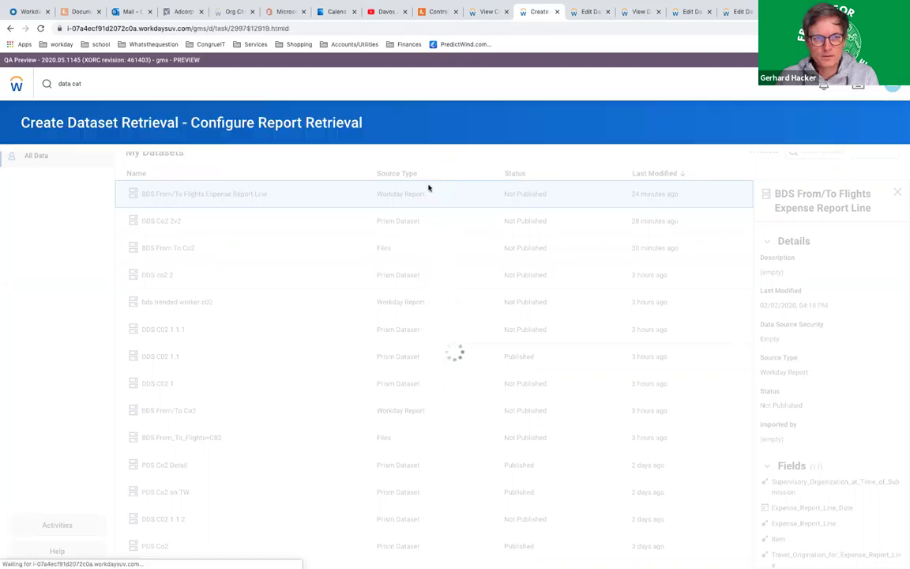
{"action": "left_click", "coordinate": [169, 253]}
{"action": "key", "text": "ctrl+v"}
{"action": "key", "text": "Return"}
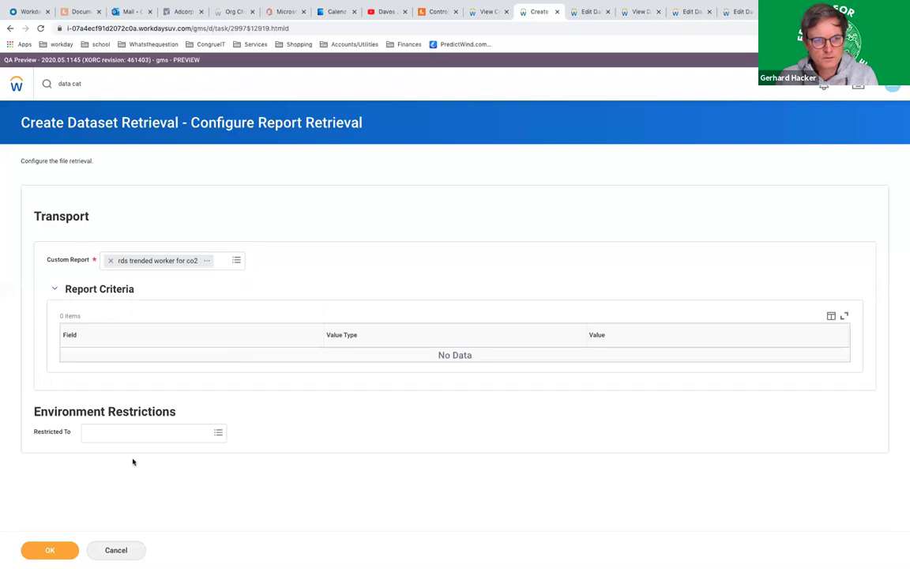
{"action": "left_click", "coordinate": [51, 551]}
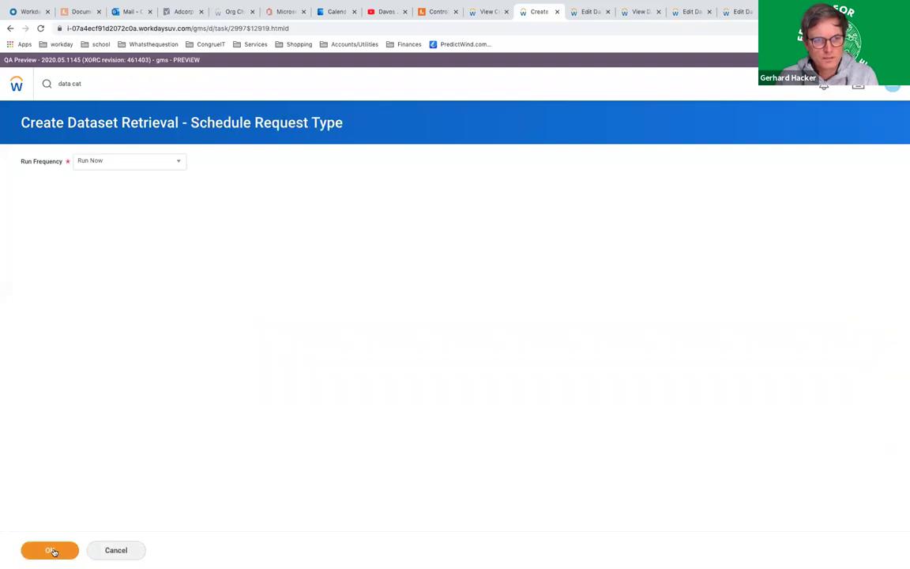
{"action": "left_click", "coordinate": [52, 551]}
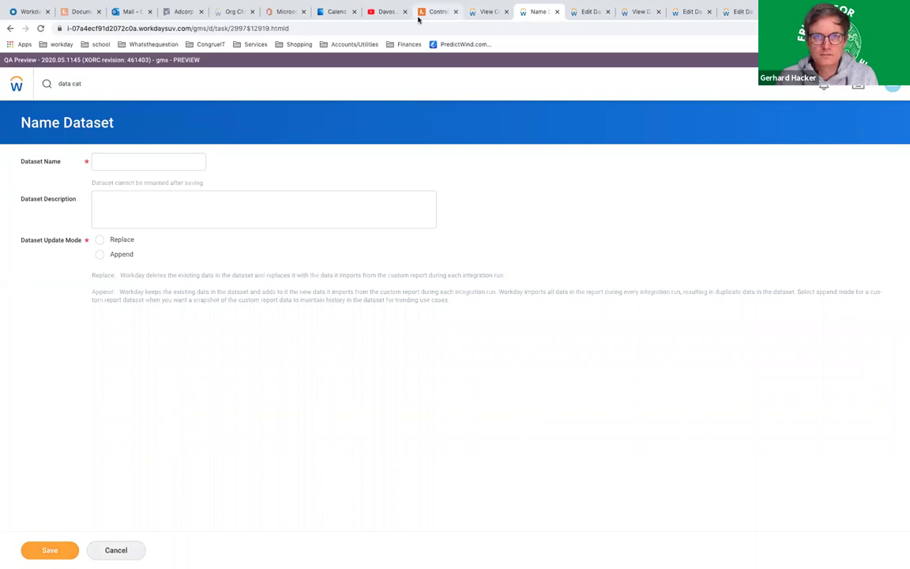
Switch to the Lucidchart diagram and select the label of the BDS Trended Worker for Co2 shape
{"action": "key", "text": "ctrl+shift+Tab"}
{"action": "key", "text": "ctrl+shift+Tab"}
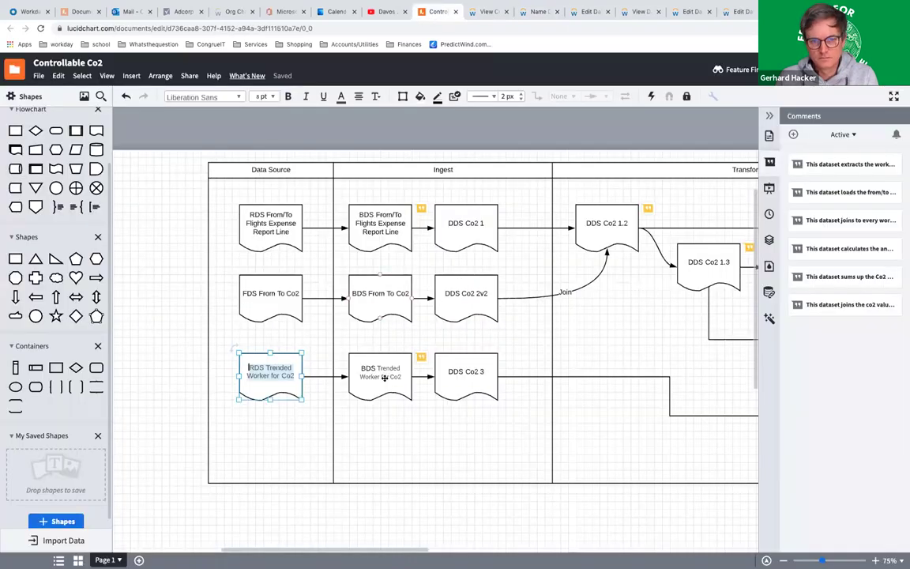
{"action": "left_click", "coordinate": [384, 378]}
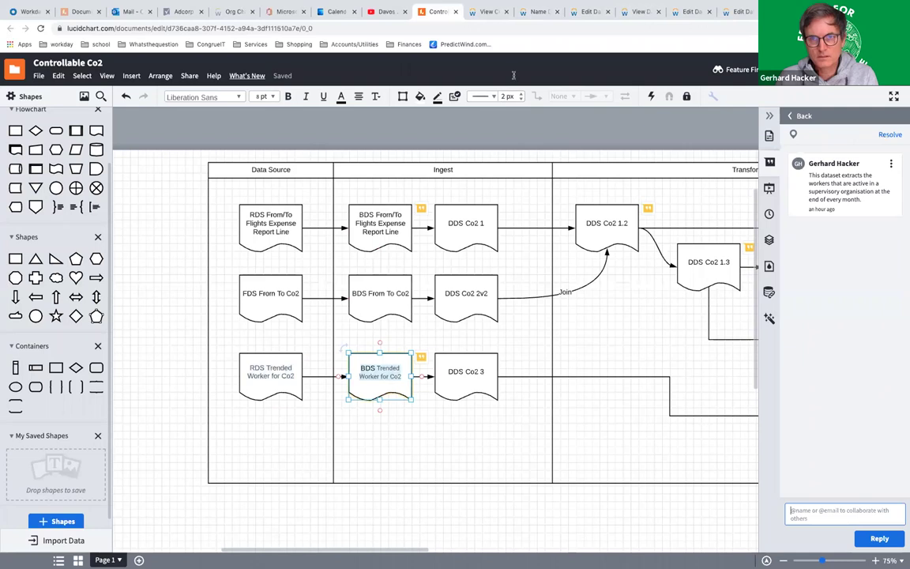
Return to Workday, name the dataset RDS Trended Worker for Co2, set its update mode to Replace and save it
{"action": "left_click", "coordinate": [494, 14]}
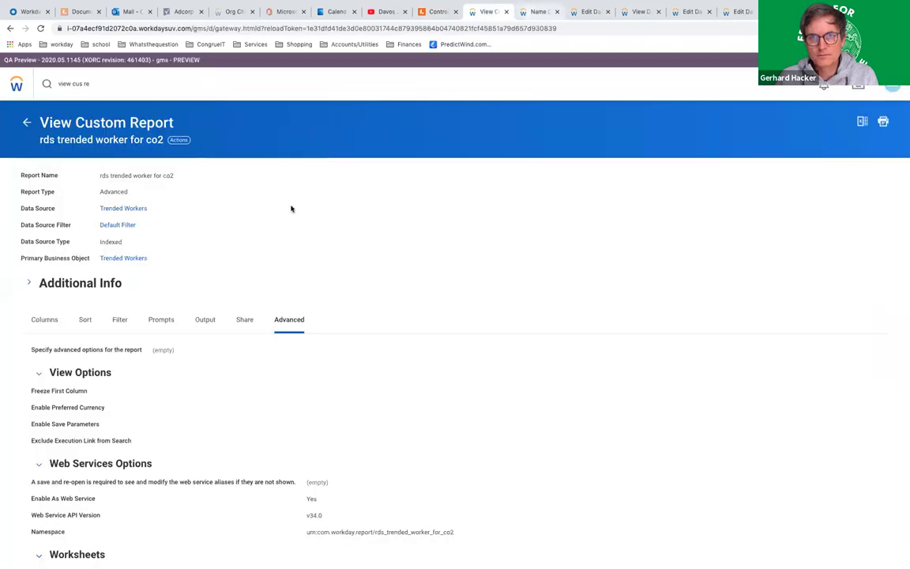
{"action": "key", "text": "ctrl+Tab"}
{"action": "left_click", "coordinate": [191, 163]}
{"action": "type", "text": "RDS Trended Worker for Co2"}
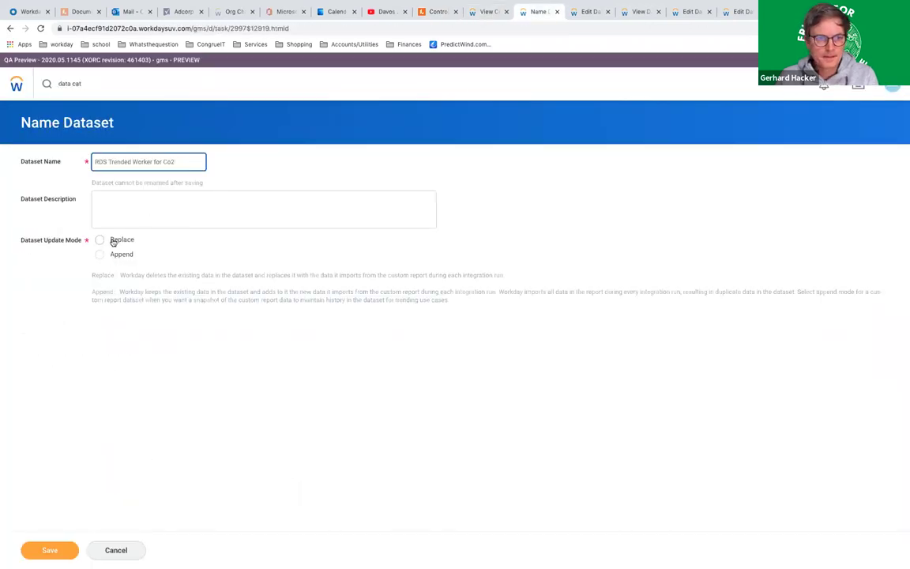
{"action": "left_click", "coordinate": [101, 240]}
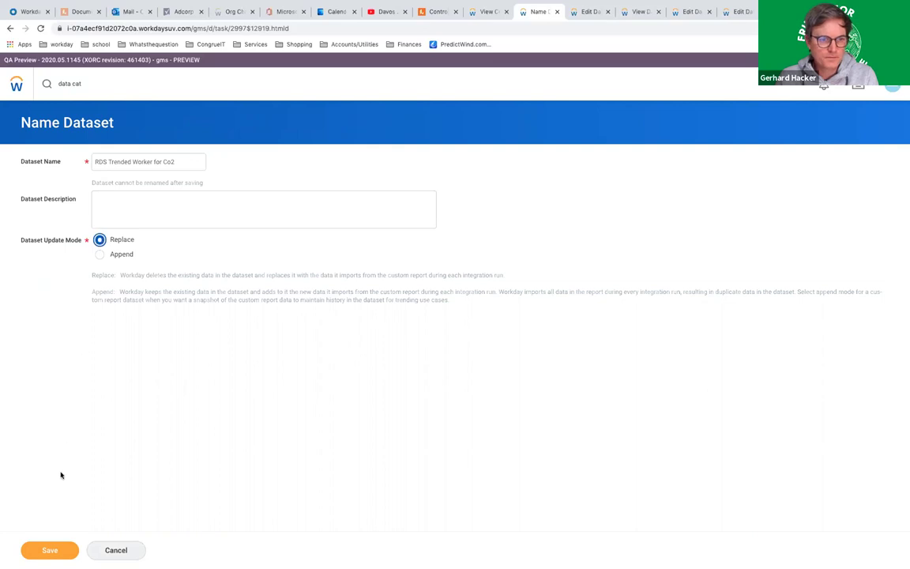
{"action": "left_click", "coordinate": [50, 551]}
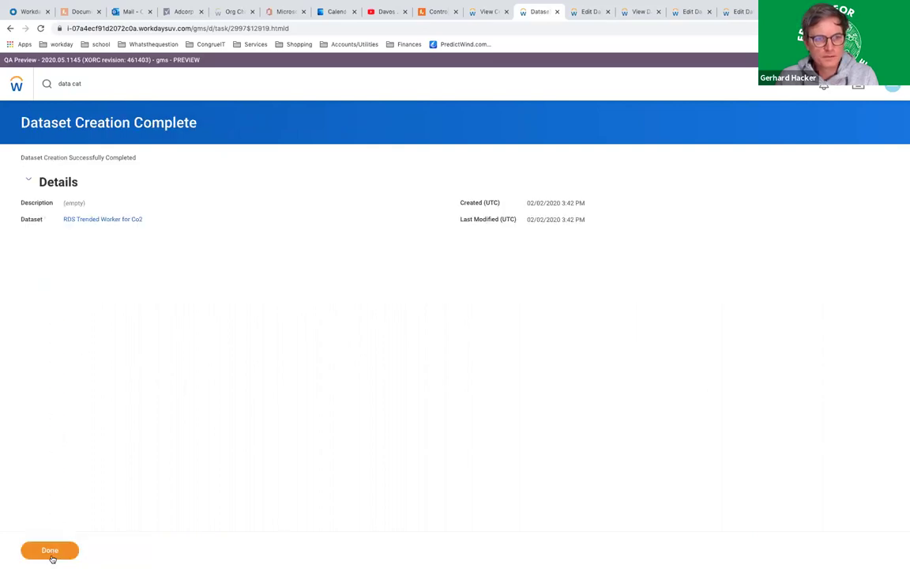
{"action": "left_click", "coordinate": [52, 556]}
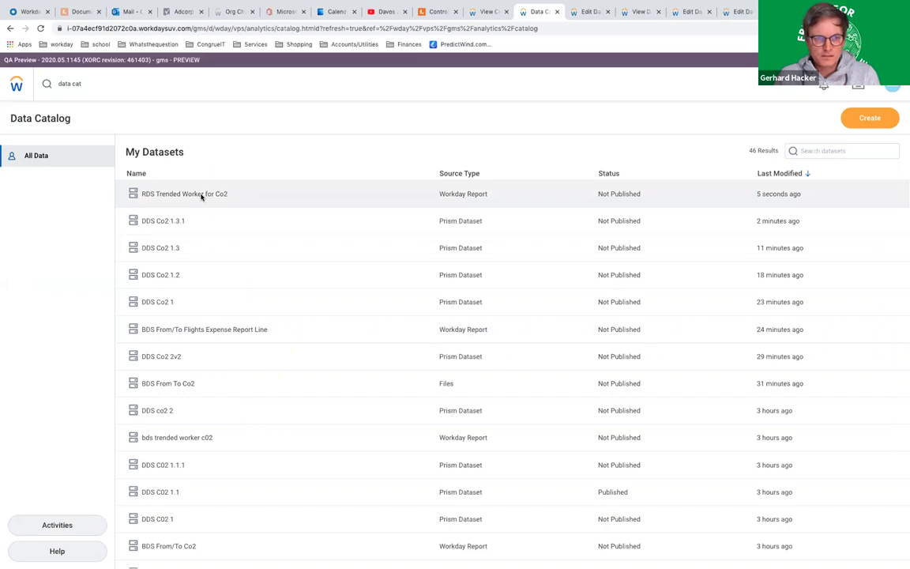
Open the RDS Trended Worker for Co2 dataset from the Data Catalog in a separate tab to view its details and fields
{"action": "left_click", "coordinate": [201, 196]}
{"action": "right_click", "coordinate": [202, 196]}
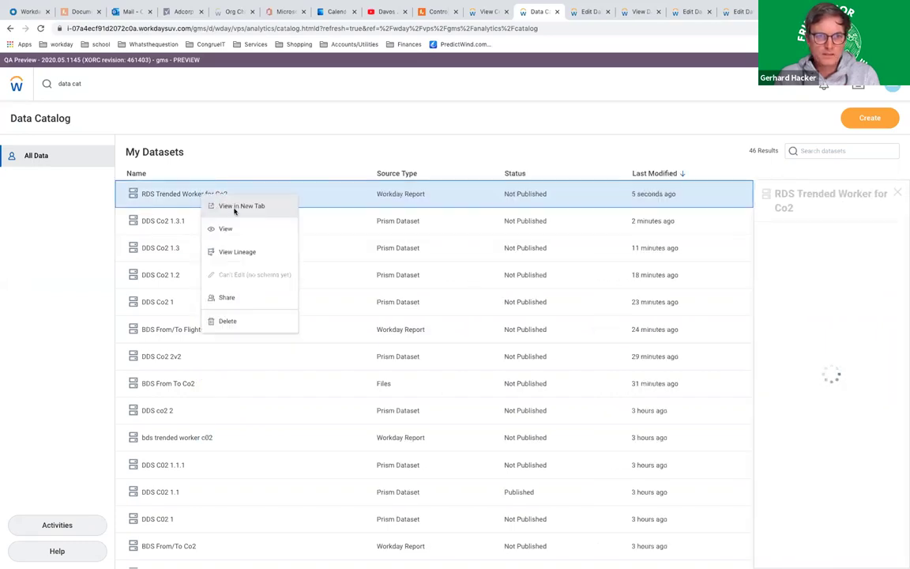
{"action": "left_click", "coordinate": [233, 207]}
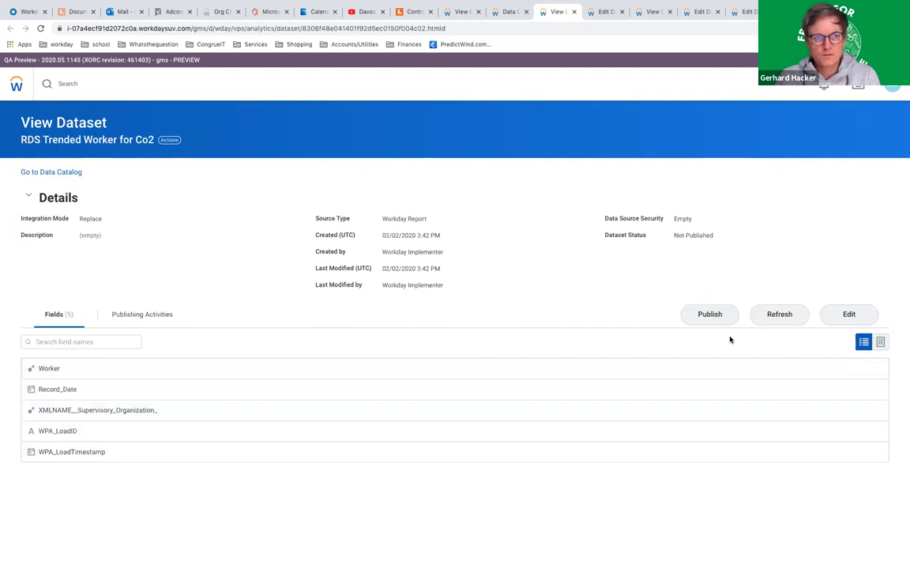
Switch to the Lucidchart diagram and select the label of the DDS Co2 3 shape
{"action": "left_click", "coordinate": [420, 13]}
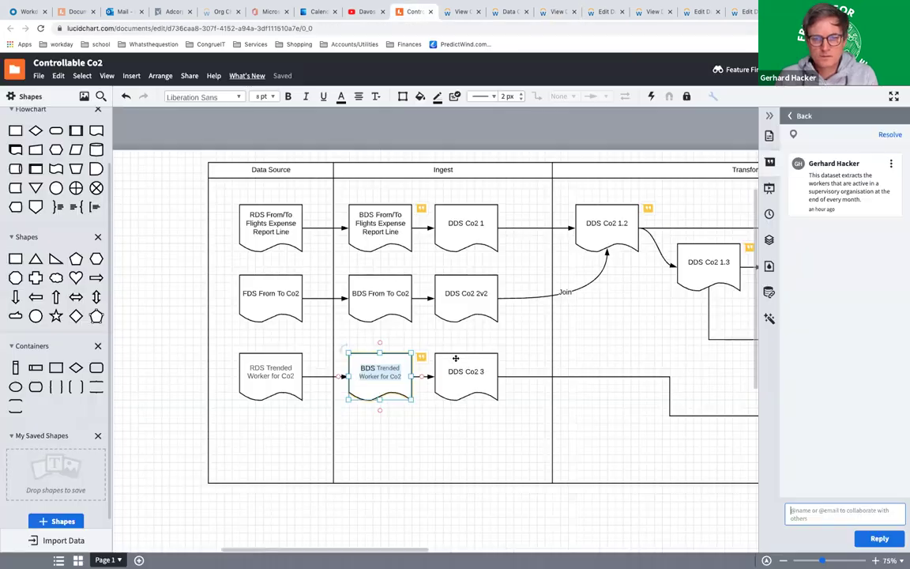
{"action": "left_click", "coordinate": [472, 365]}
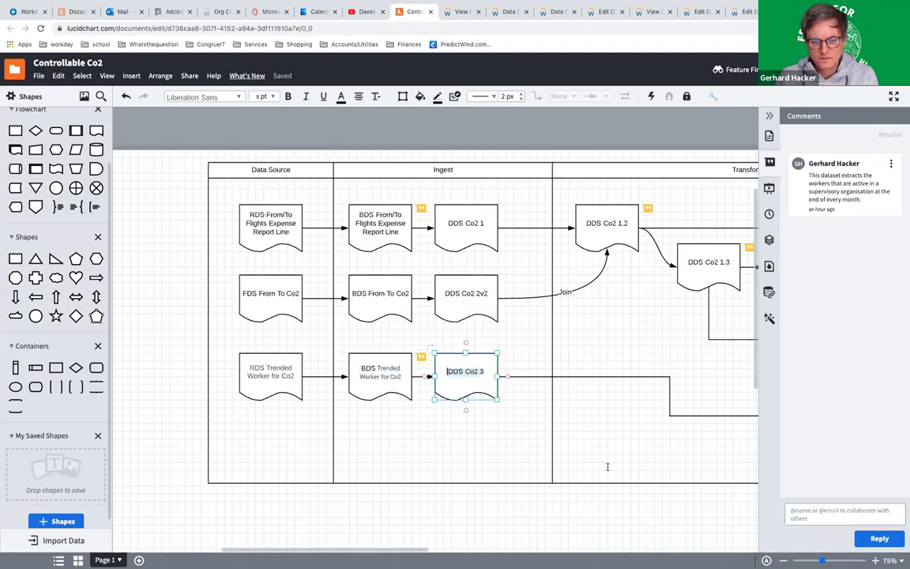
In the Workday Data Catalog, create a derived dataset from RDS Trended Worker for Co2 and save it as DDS Co2 3
{"action": "left_click", "coordinate": [512, 12]}
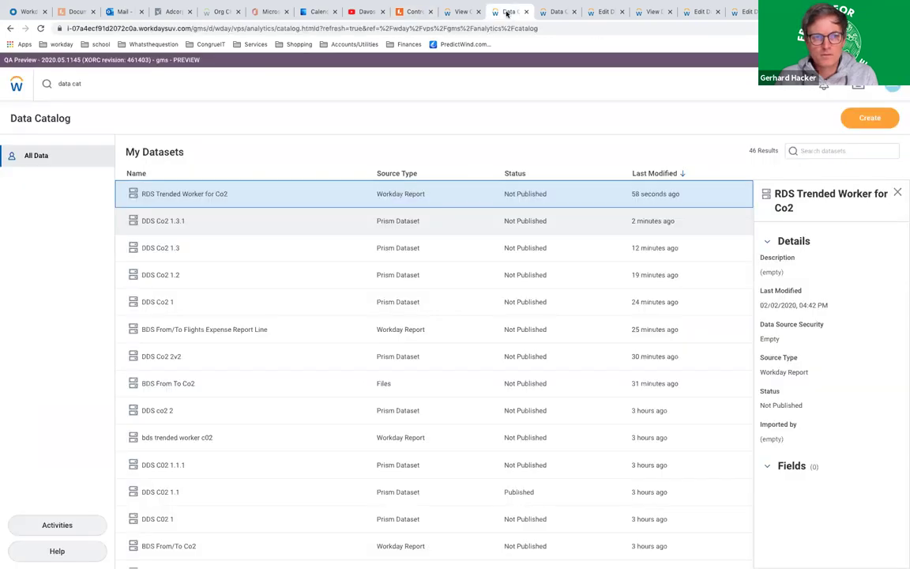
{"action": "left_click", "coordinate": [881, 119]}
{"action": "left_click", "coordinate": [852, 138]}
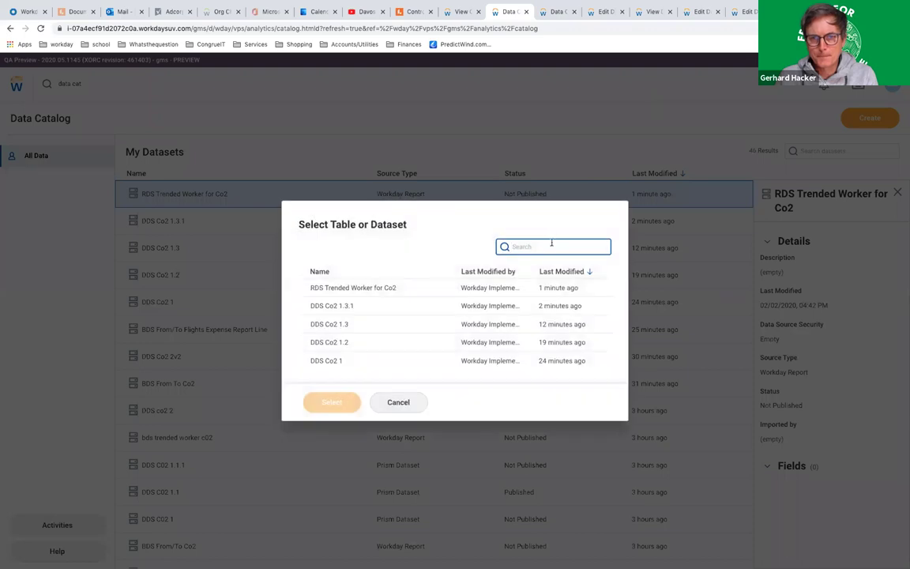
{"action": "left_click", "coordinate": [387, 289]}
{"action": "left_click", "coordinate": [343, 404]}
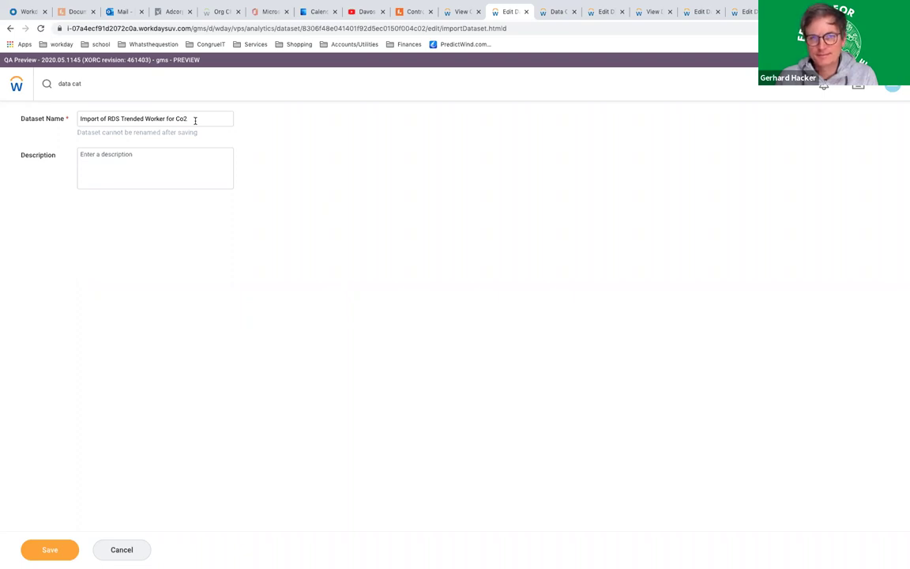
{"action": "key", "text": "super+a"}
{"action": "type", "text": "DDS Co2 3"}
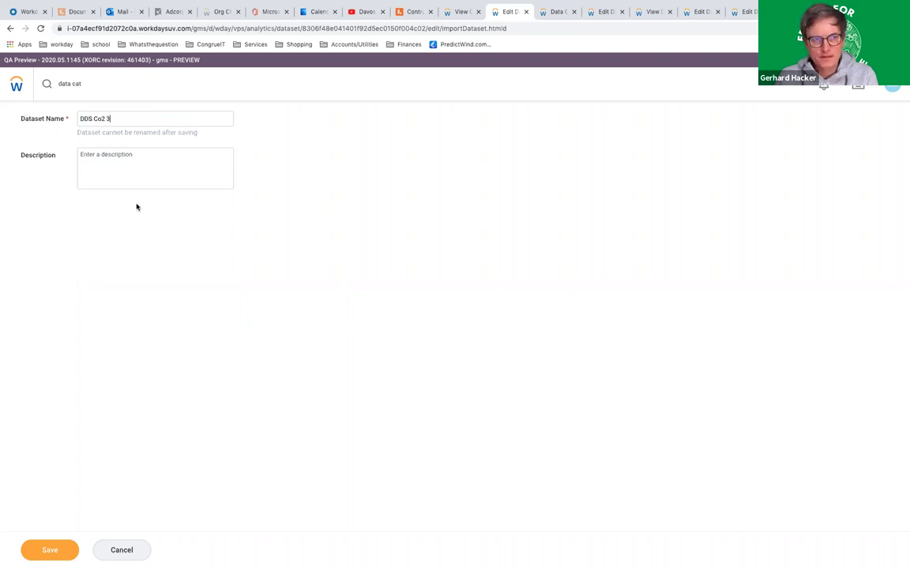
{"action": "left_click", "coordinate": [49, 549]}
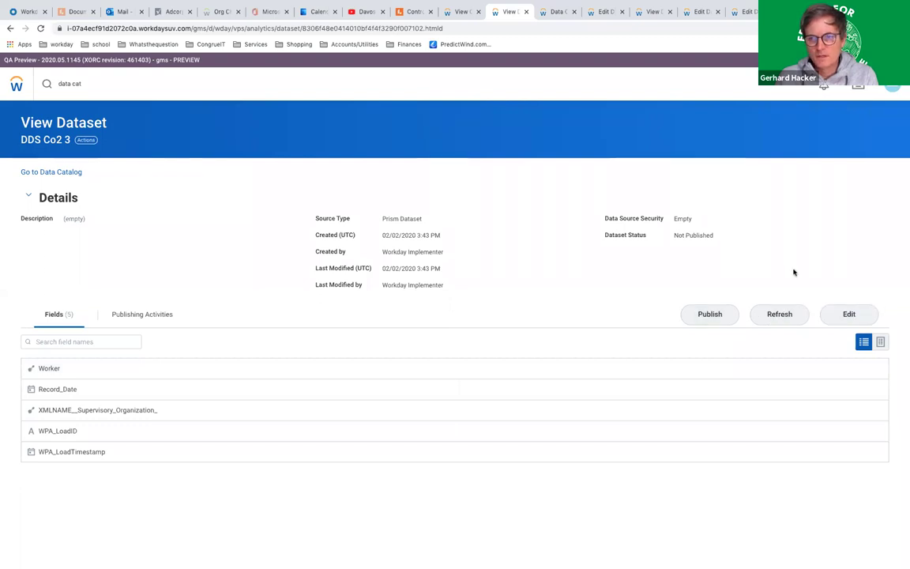
Edit DDS Co2 3 and add a Manage Fields stage that excludes WPA_LoadID and WPA_LoadTimestamp
{"action": "left_click", "coordinate": [839, 314]}
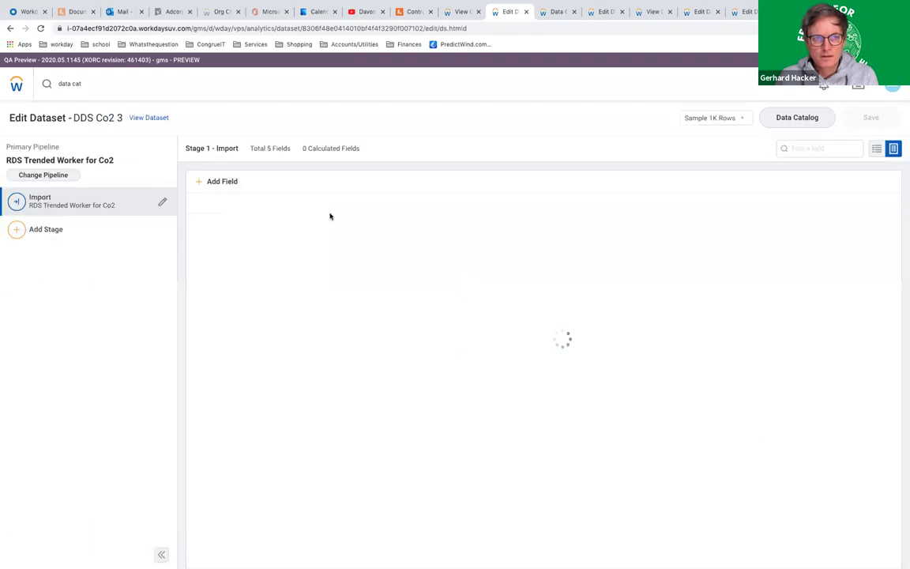
{"action": "left_click", "coordinate": [17, 230]}
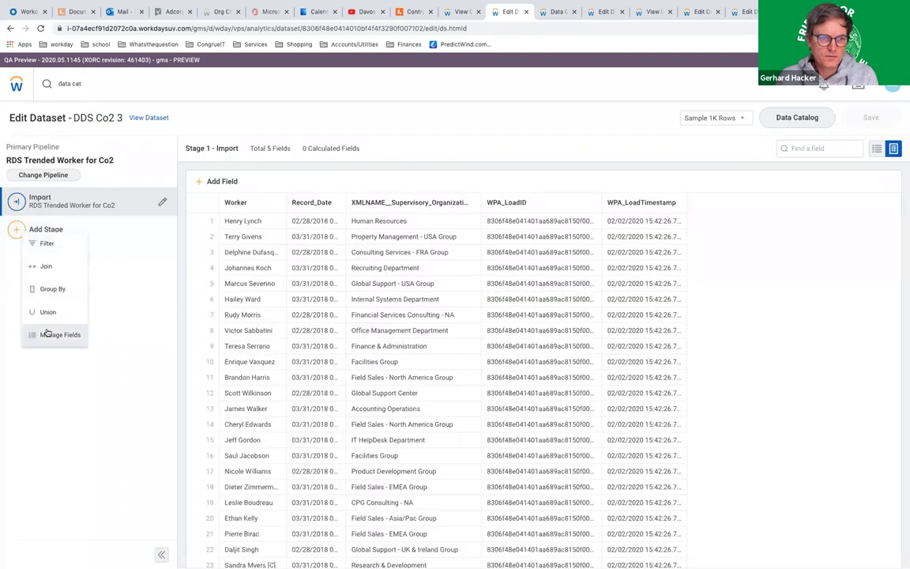
{"action": "left_click", "coordinate": [89, 333]}
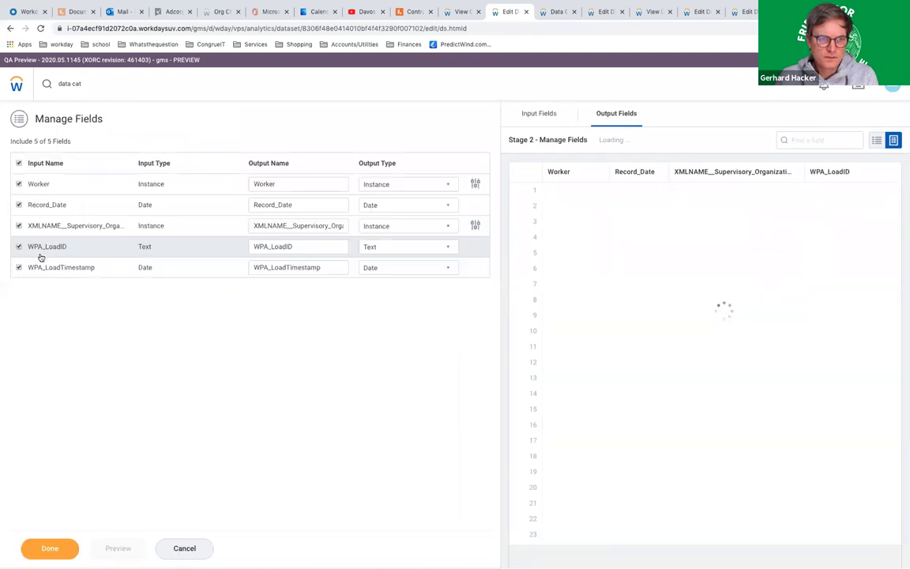
{"action": "left_click", "coordinate": [19, 247]}
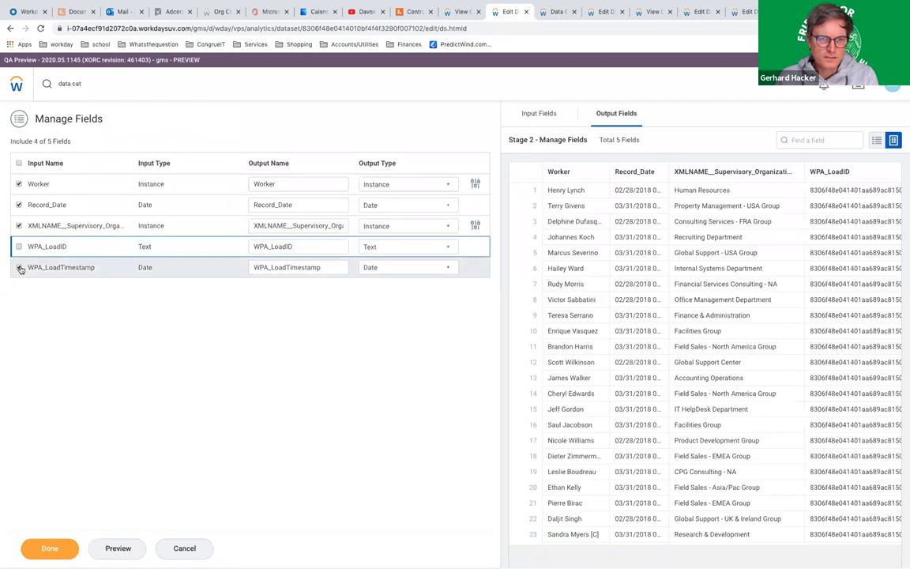
{"action": "left_click", "coordinate": [19, 268]}
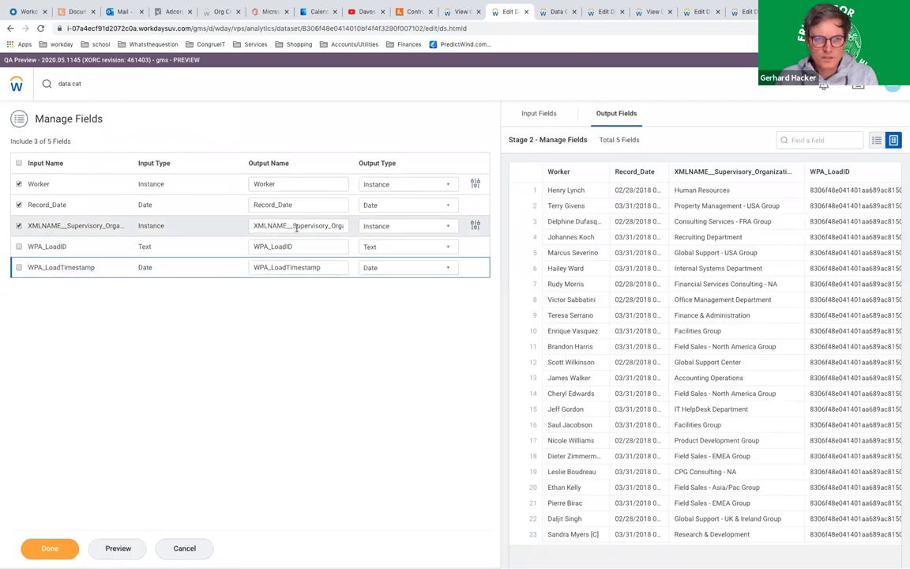
Rename the output of the XMLNAME__Supervisory_Organization_ field to Supervisory_Organization
{"action": "left_click", "coordinate": [294, 227]}
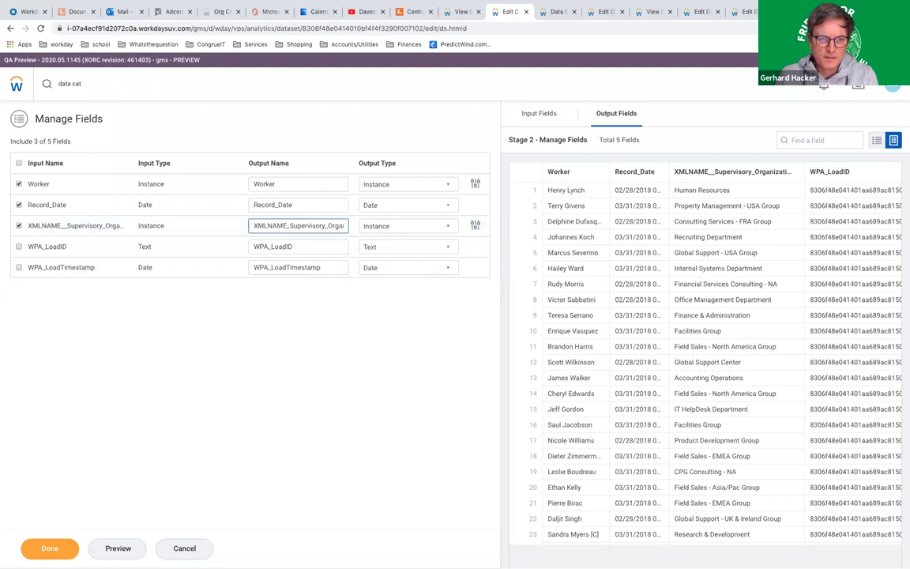
{"action": "key", "text": "BackSpace"}
{"action": "key", "text": "BackSpace"}
{"action": "key", "text": "BackSpace"}
{"action": "key", "text": "BackSpace"}
{"action": "key", "text": "BackSpace"}
{"action": "key", "text": "BackSpace"}
{"action": "key", "text": "BackSpace"}
{"action": "key", "text": "BackSpace"}
{"action": "key", "text": "BackSpace"}
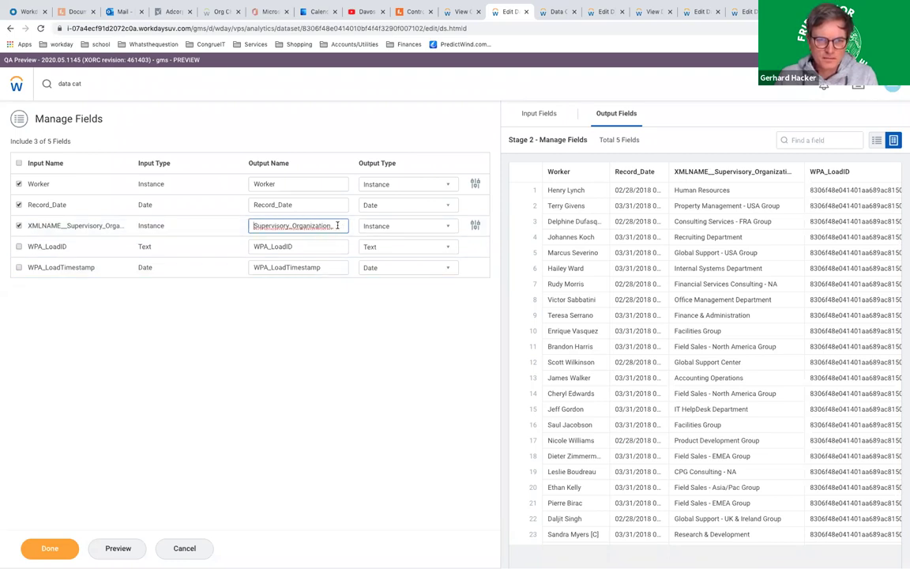
{"action": "key", "text": "BackSpace"}
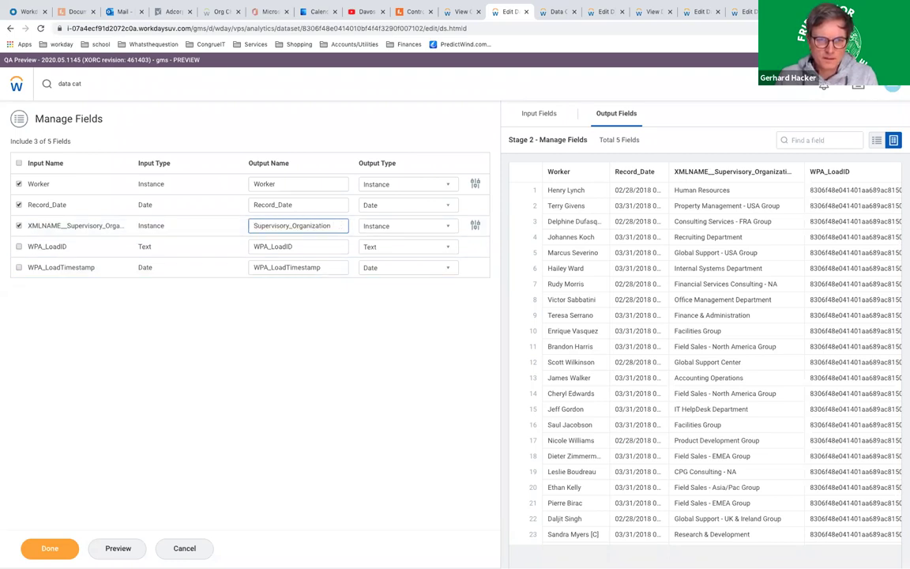
Check the Supervisory_Organization field's business object without changing it, and save the dataset with the completed Manage Fields stage
{"action": "left_click", "coordinate": [476, 227]}
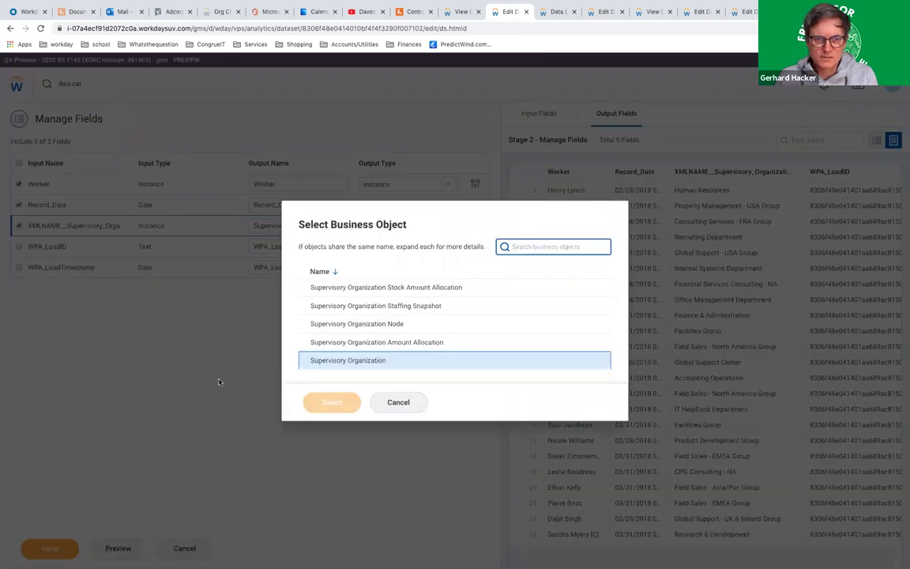
{"action": "left_click", "coordinate": [398, 403]}
{"action": "left_click", "coordinate": [54, 547]}
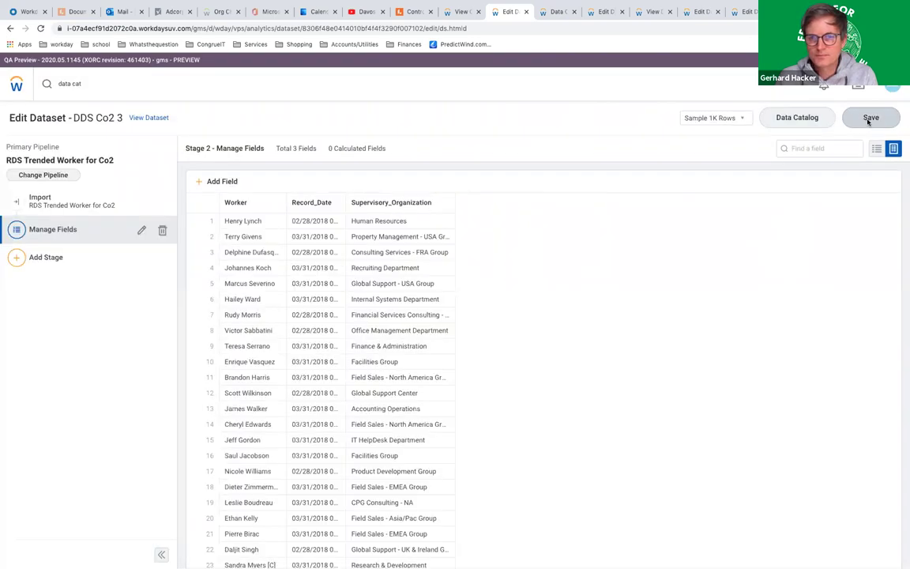
{"action": "left_click", "coordinate": [870, 120]}
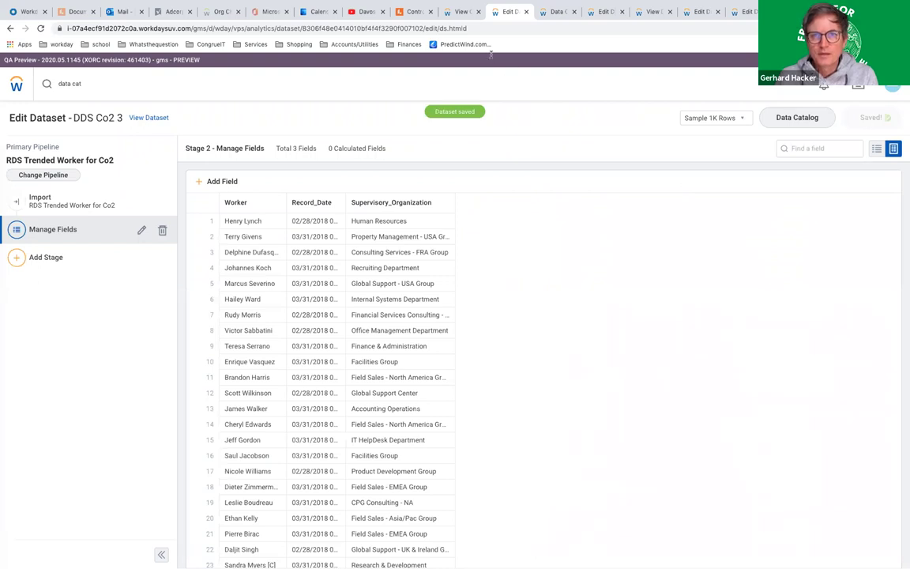
Switch to the Controllable Co2 diagram in Lucidchart and copy the name of the DDS Co2 3.1 shape in the Transform lane
{"action": "left_click", "coordinate": [412, 11]}
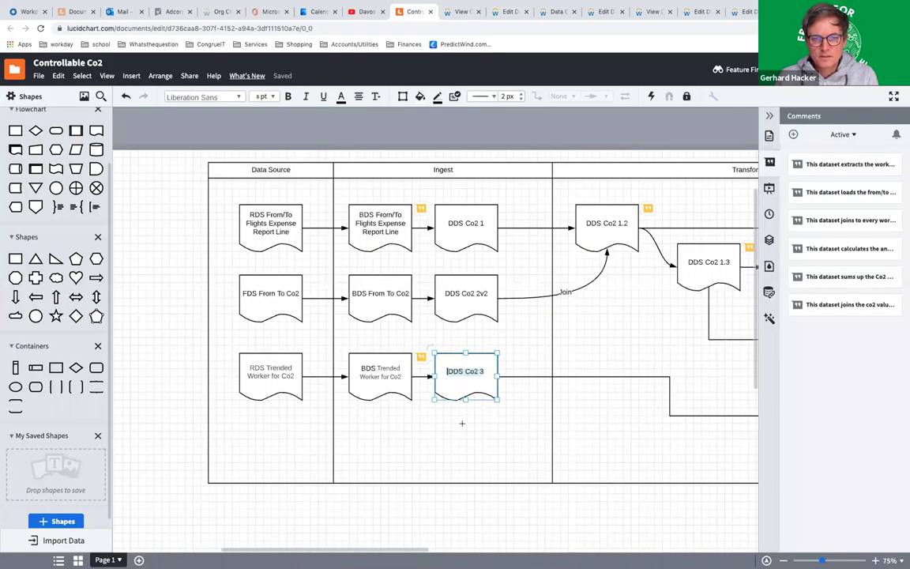
{"action": "scroll", "coordinate": [488, 451], "scroll_direction": "right", "scroll_amount": 10}
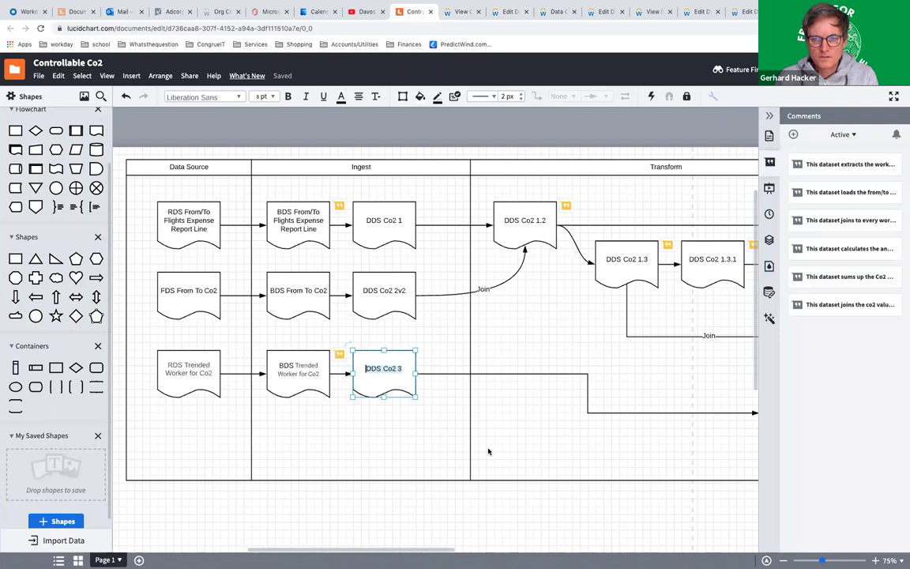
{"action": "scroll", "coordinate": [462, 408], "scroll_direction": "left", "scroll_amount": 3}
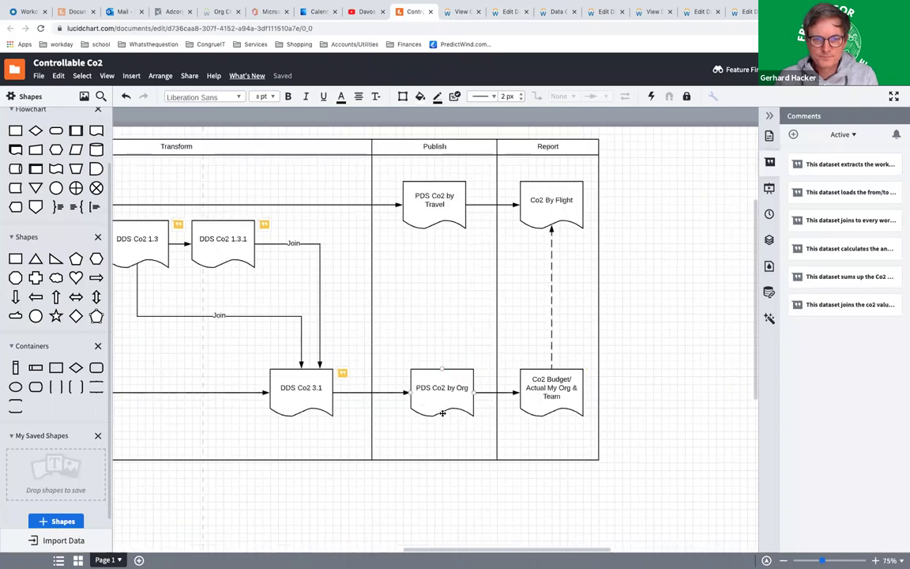
{"action": "scroll", "coordinate": [344, 424], "scroll_direction": "left", "scroll_amount": 3}
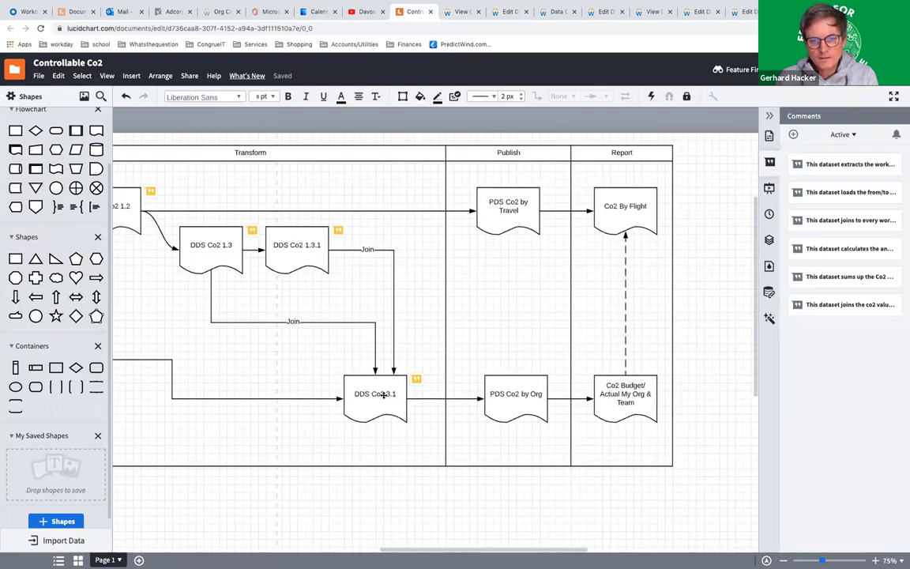
{"action": "double_click", "coordinate": [375, 399]}
{"action": "key", "text": "ctrl+c"}
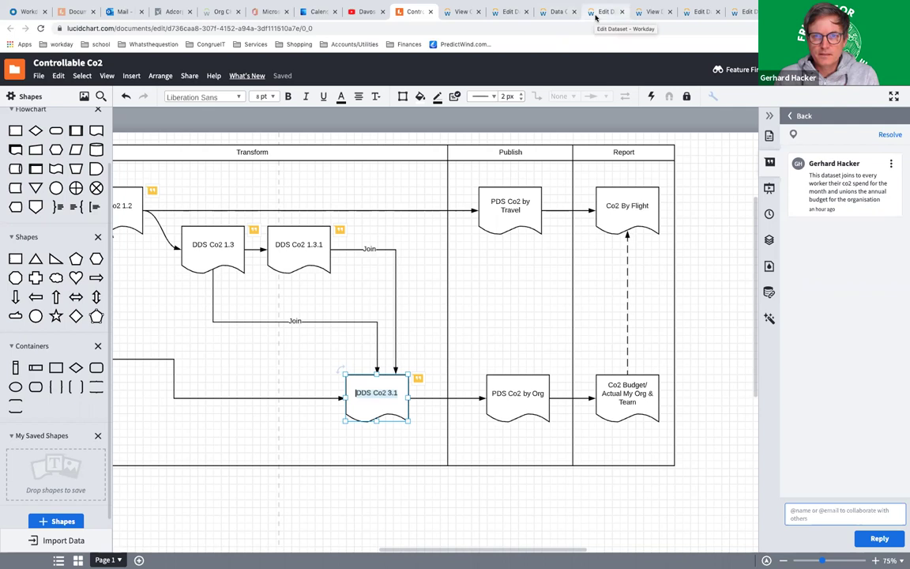
Return to the Workday Data Catalog and start a derived dataset based on DDS Co2 3
{"action": "left_click", "coordinate": [596, 13]}
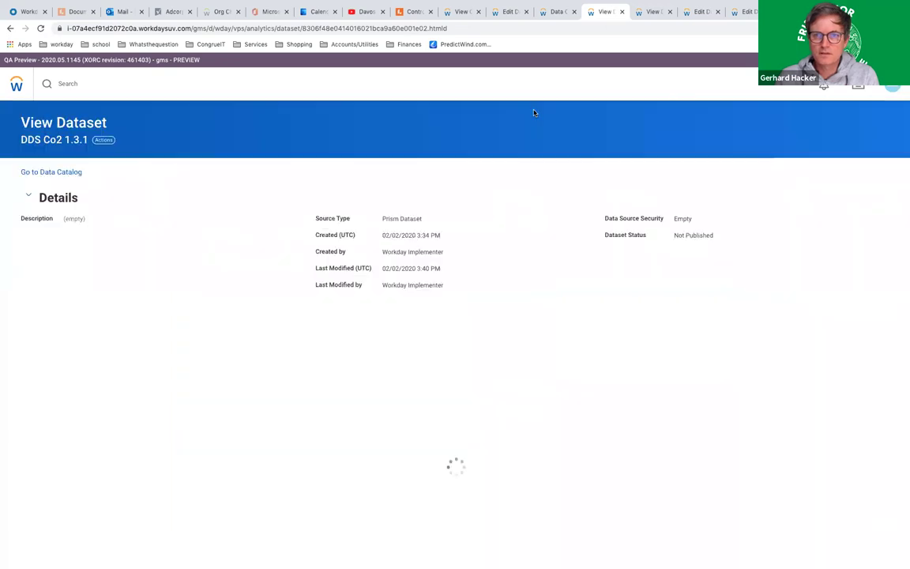
{"action": "left_click", "coordinate": [63, 173]}
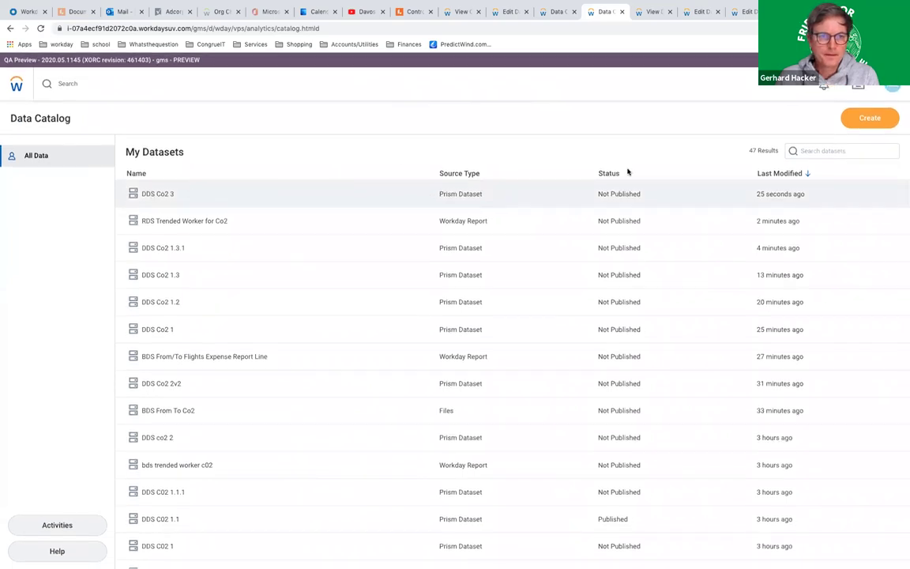
{"action": "left_click", "coordinate": [869, 118]}
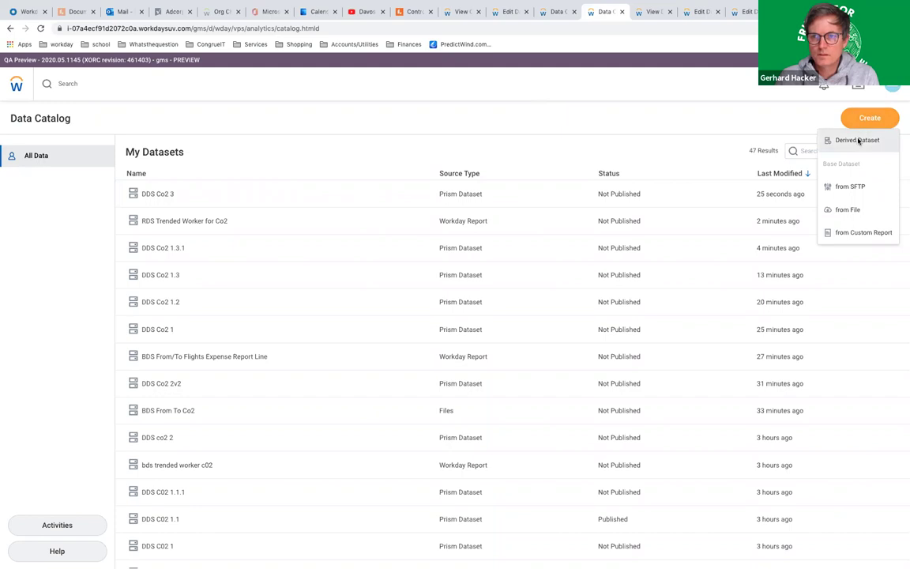
{"action": "left_click", "coordinate": [858, 140]}
{"action": "left_click", "coordinate": [346, 289]}
{"action": "left_click", "coordinate": [335, 403]}
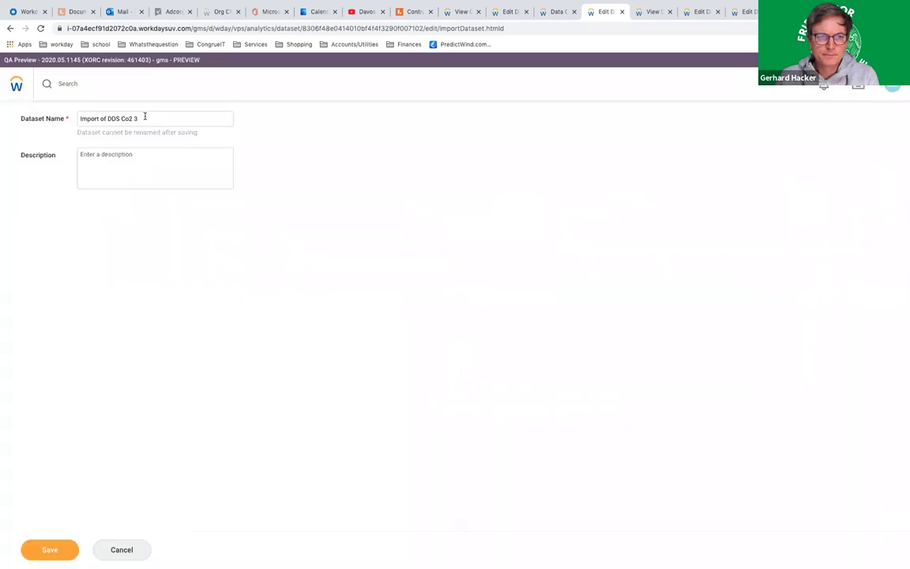
Name the new derived dataset DDS Co2 3.1, checking the name against the Lucidchart diagram, and save it
{"action": "left_click_drag", "start_coordinate": [145, 119], "coordinate": [48, 117]}
{"action": "key", "text": "ctrl+v"}
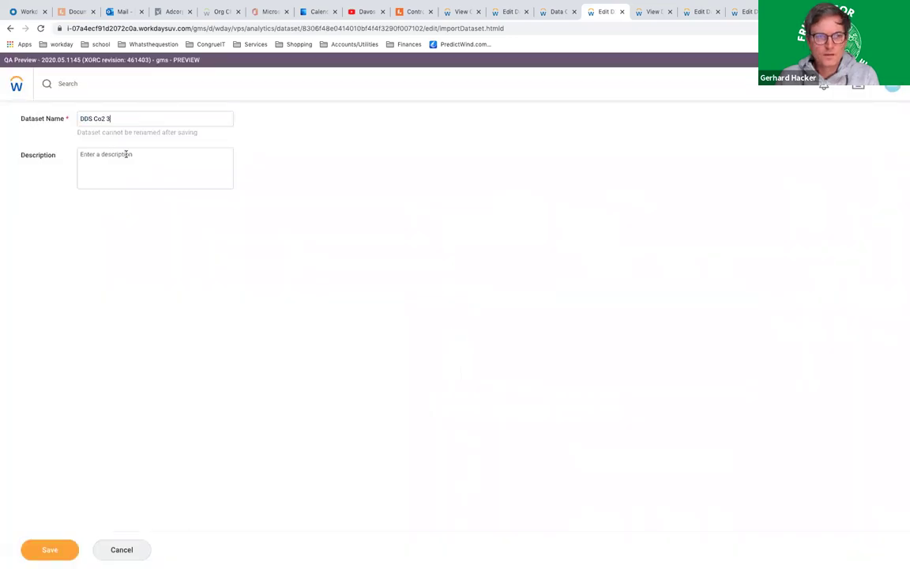
{"action": "left_click", "coordinate": [416, 13]}
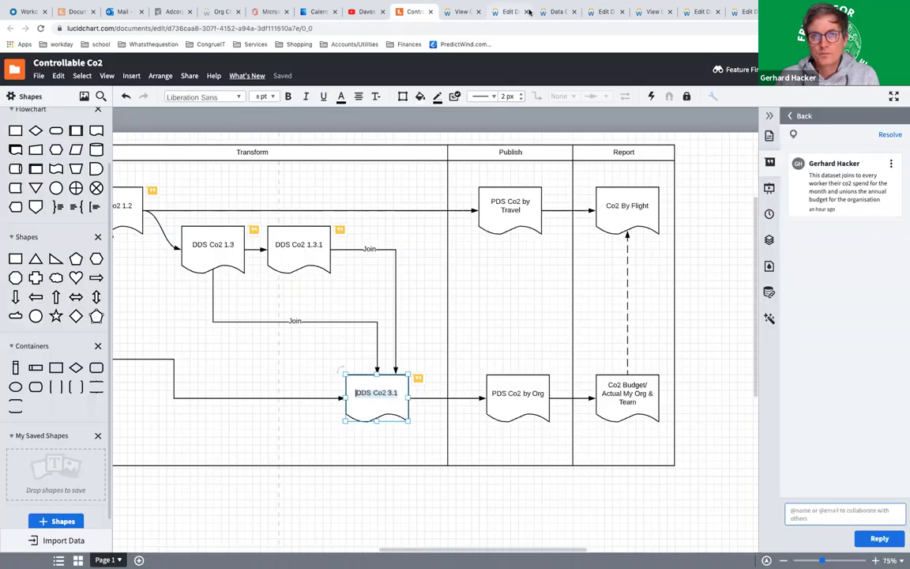
{"action": "left_click", "coordinate": [558, 13]}
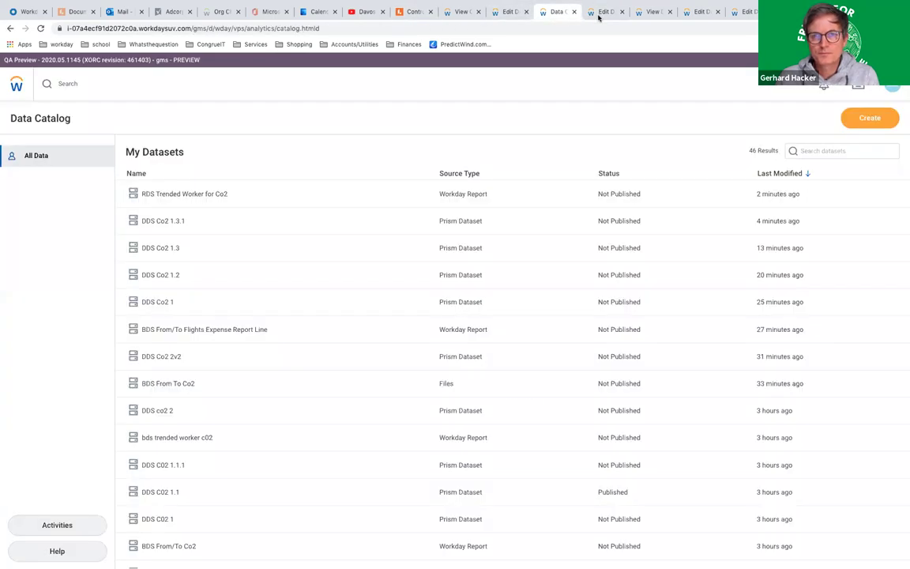
{"action": "left_click", "coordinate": [598, 13]}
{"action": "type", "text": ".1"}
{"action": "left_click", "coordinate": [57, 551]}
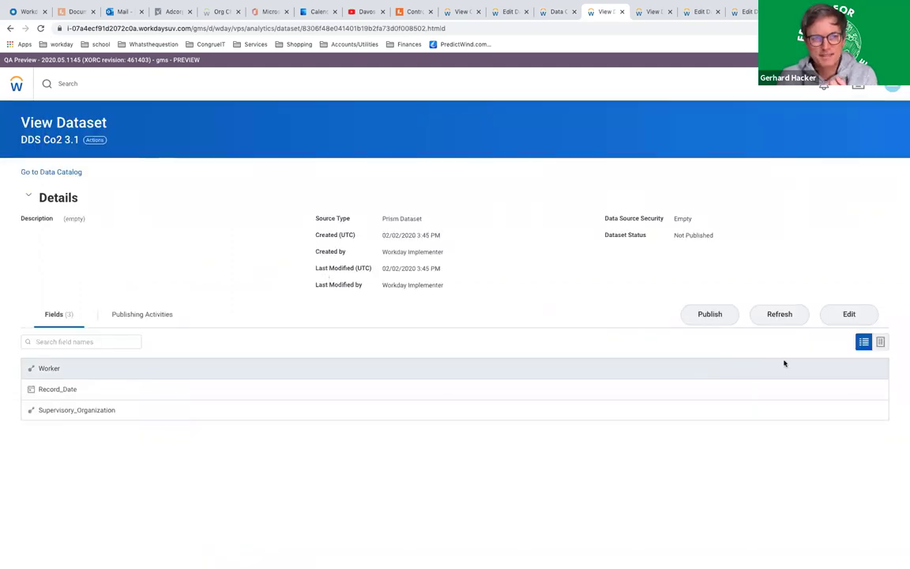
Open DDS Co2 3.1 for editing and add a calculated field with the expression TRUNC([Record_Date],"month")
{"action": "left_click", "coordinate": [849, 315]}
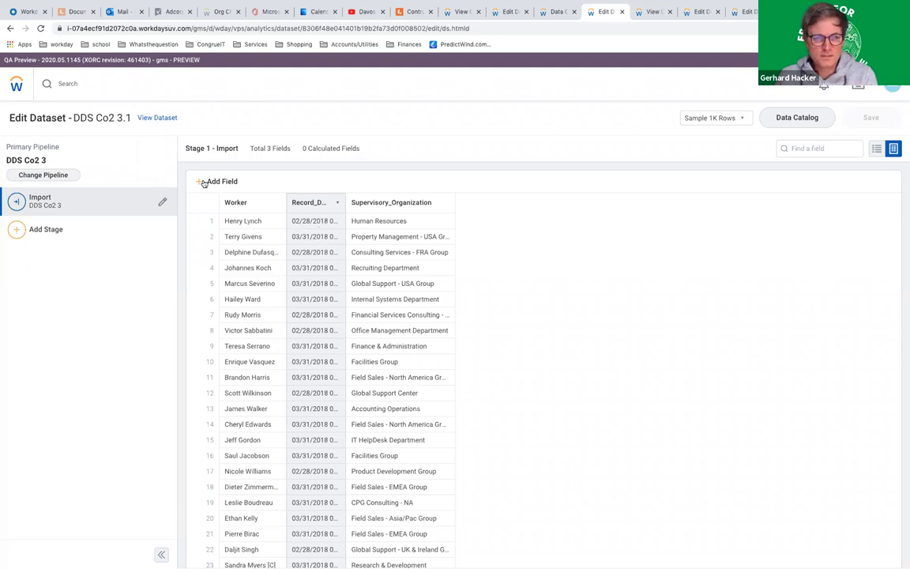
{"action": "left_click", "coordinate": [260, 177]}
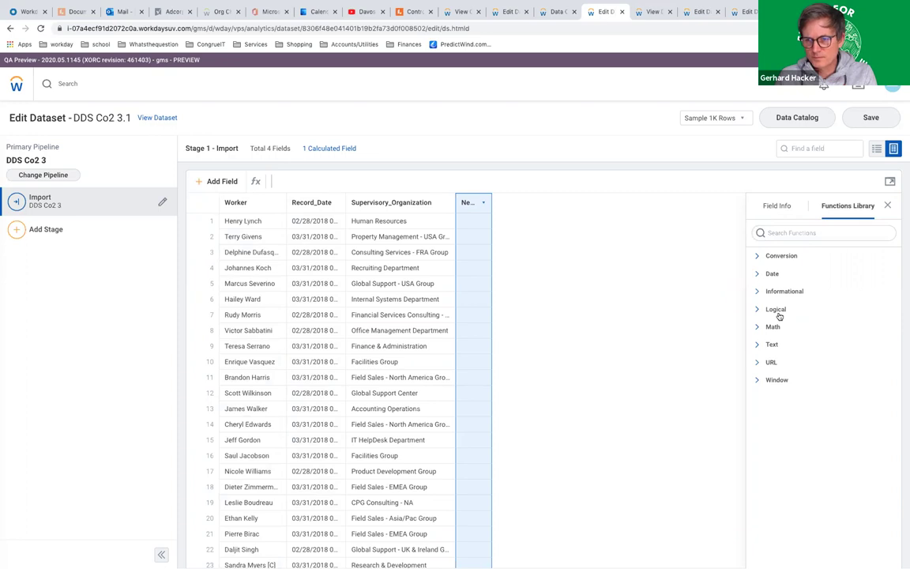
{"action": "left_click", "coordinate": [772, 274]}
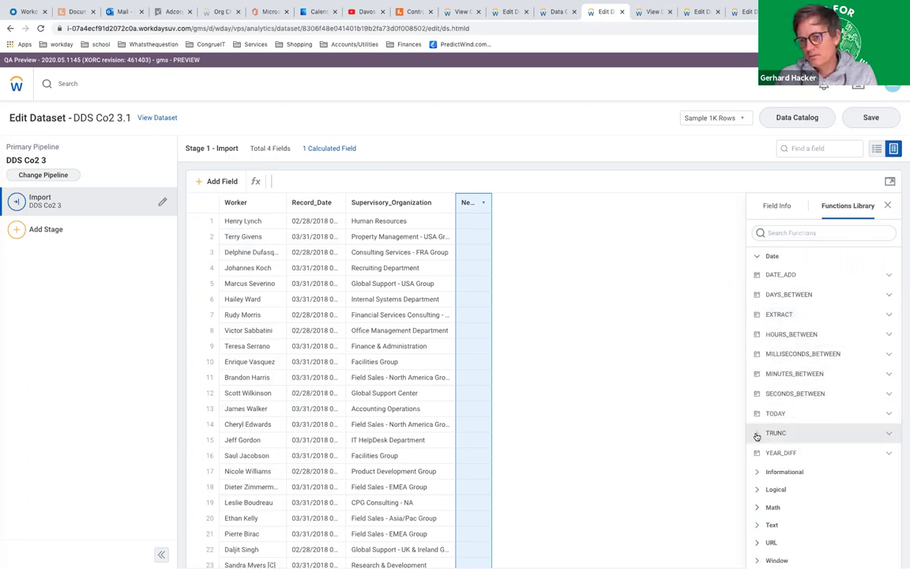
{"action": "left_click", "coordinate": [757, 436]}
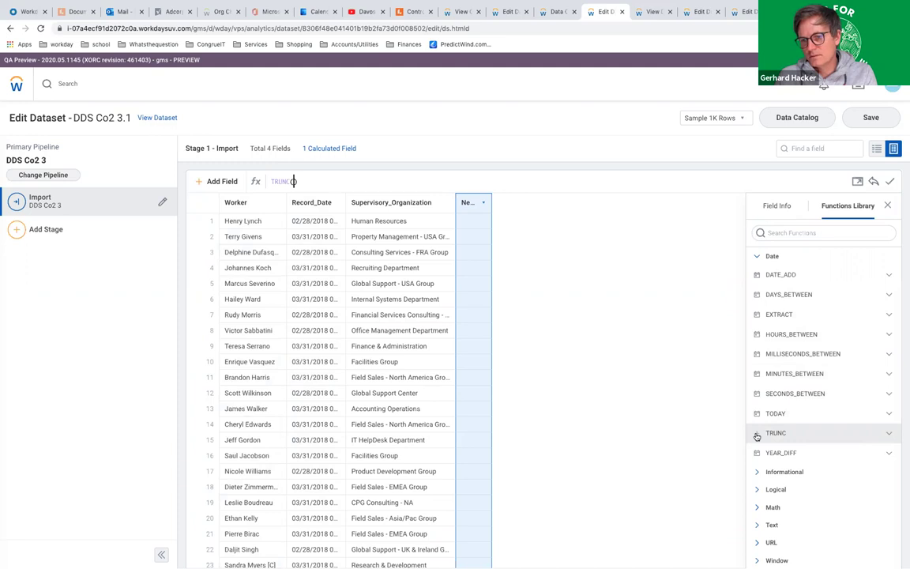
{"action": "left_click", "coordinate": [889, 434]}
{"action": "scroll", "coordinate": [889, 437], "scroll_direction": "down", "scroll_amount": 2}
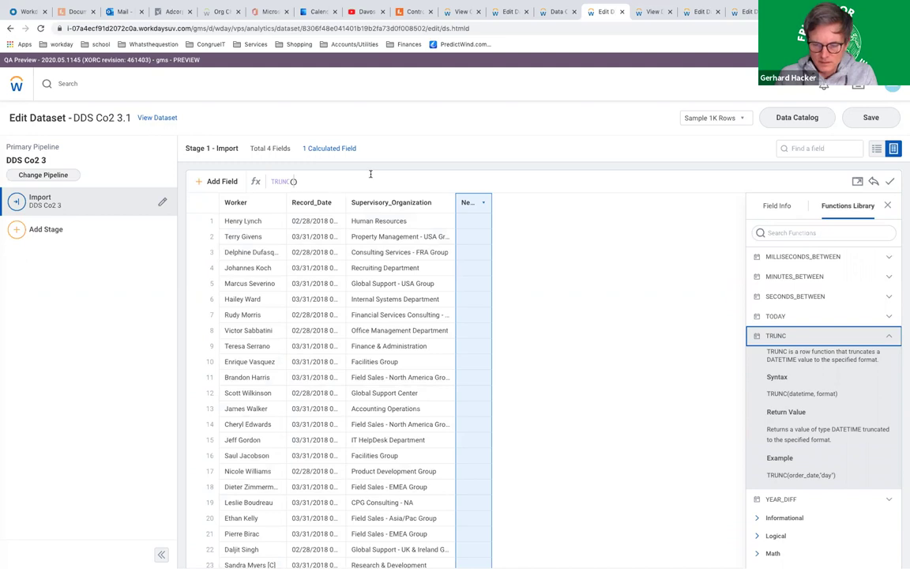
{"action": "left_click", "coordinate": [293, 181]}
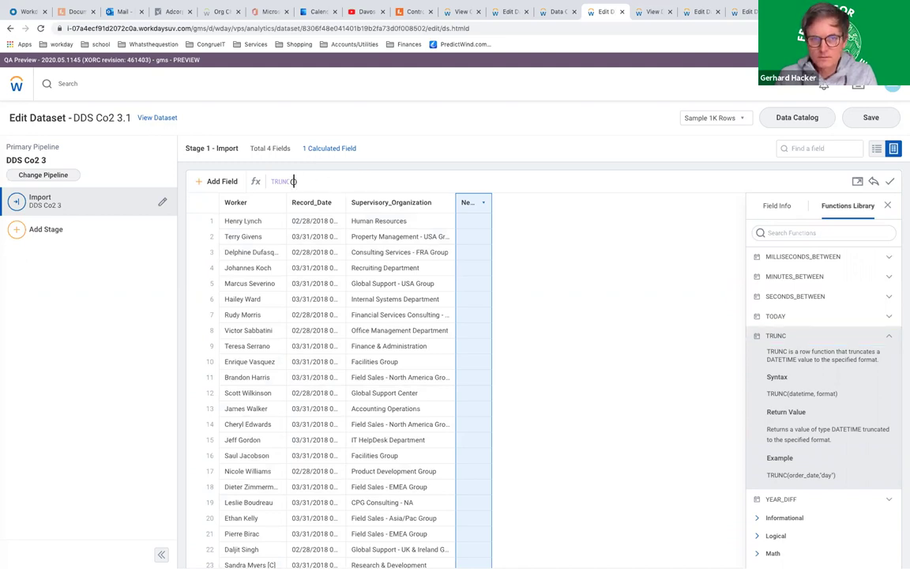
{"action": "type", "text": "["}
{"action": "left_click", "coordinate": [322, 209]}
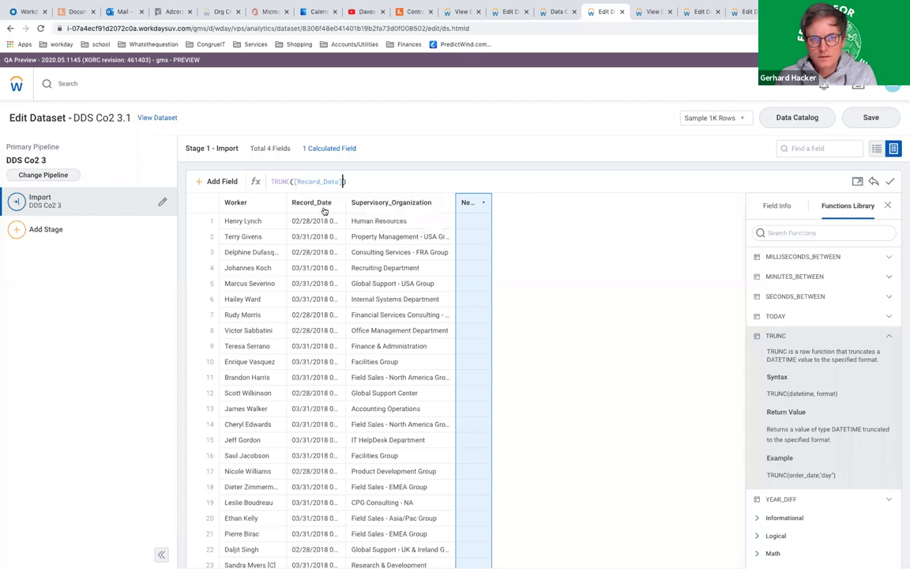
{"action": "type", "text": ",'month"}
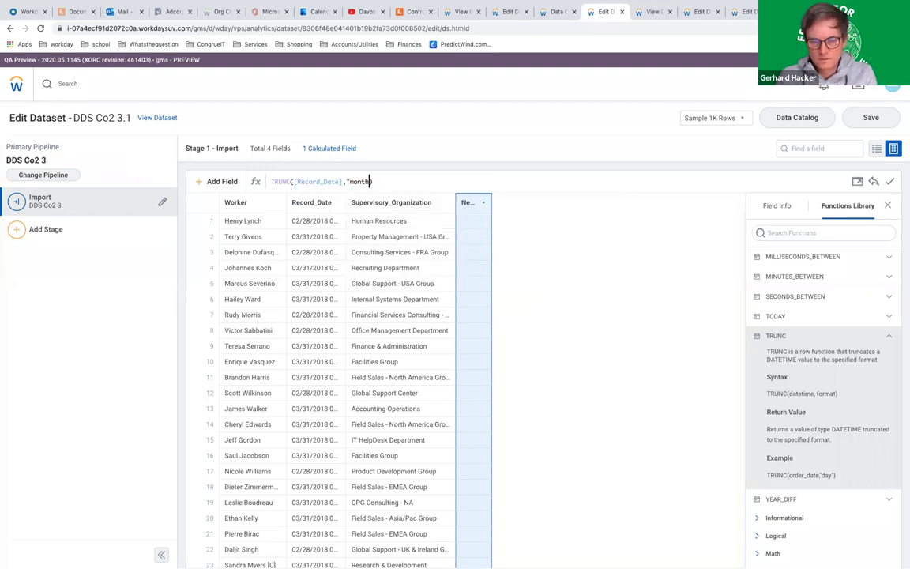
{"action": "type", "text": ")"}
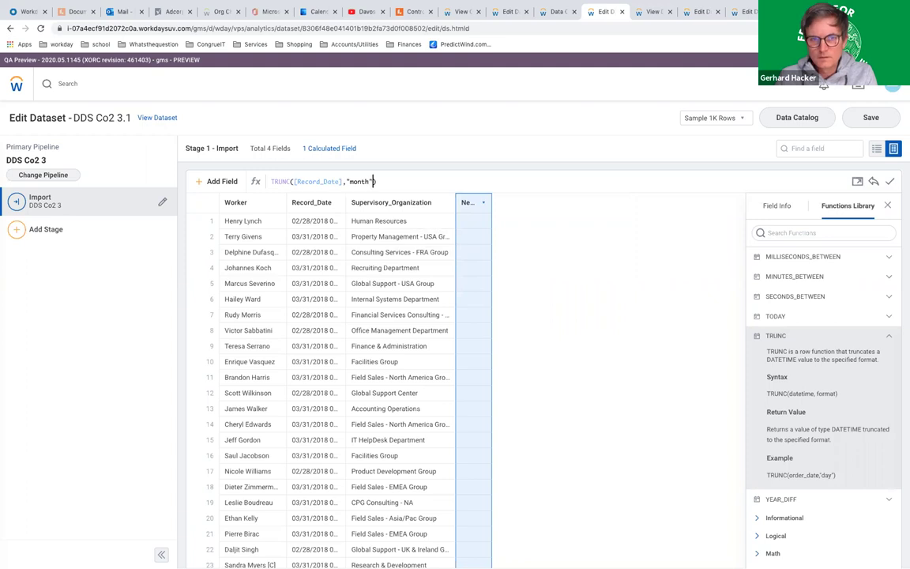
Name the new calculated field firstDayofMonth and apply its expression
{"action": "left_click", "coordinate": [777, 206]}
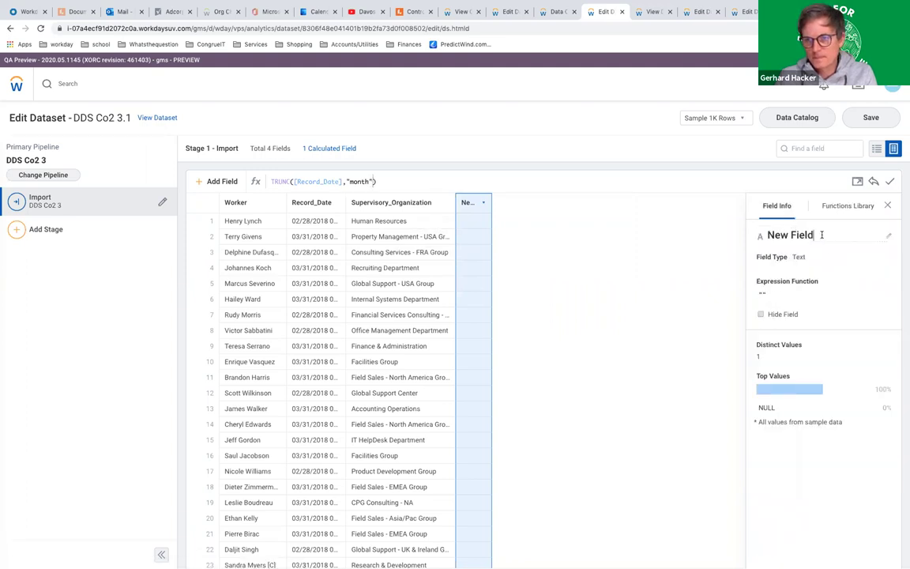
{"action": "left_click", "coordinate": [790, 235]}
{"action": "type", "text": "firs"}
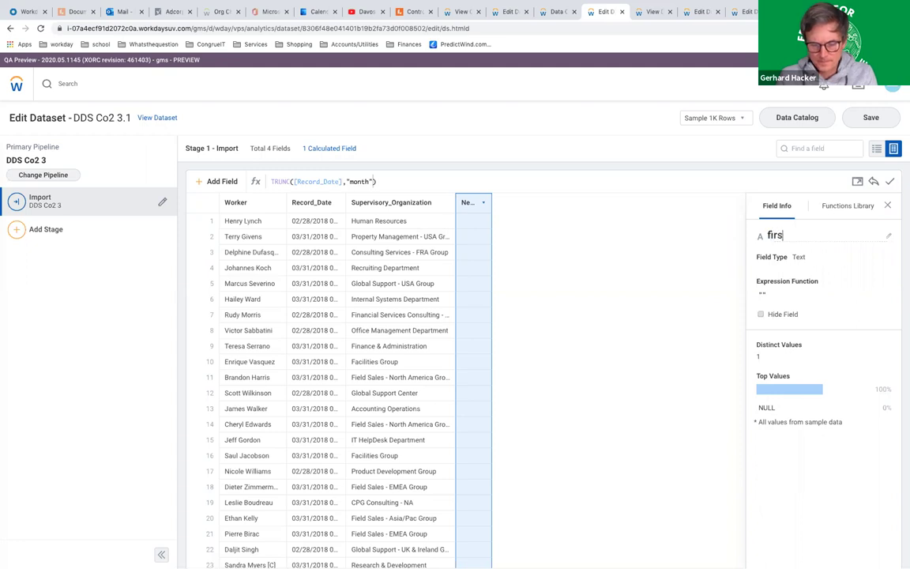
{"action": "type", "text": "tDa"}
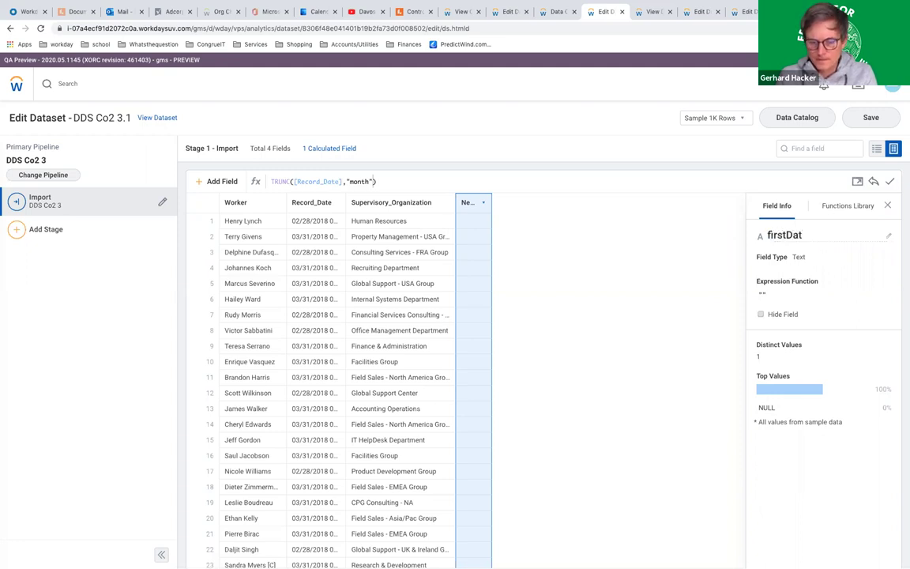
{"action": "type", "text": "yofMonth"}
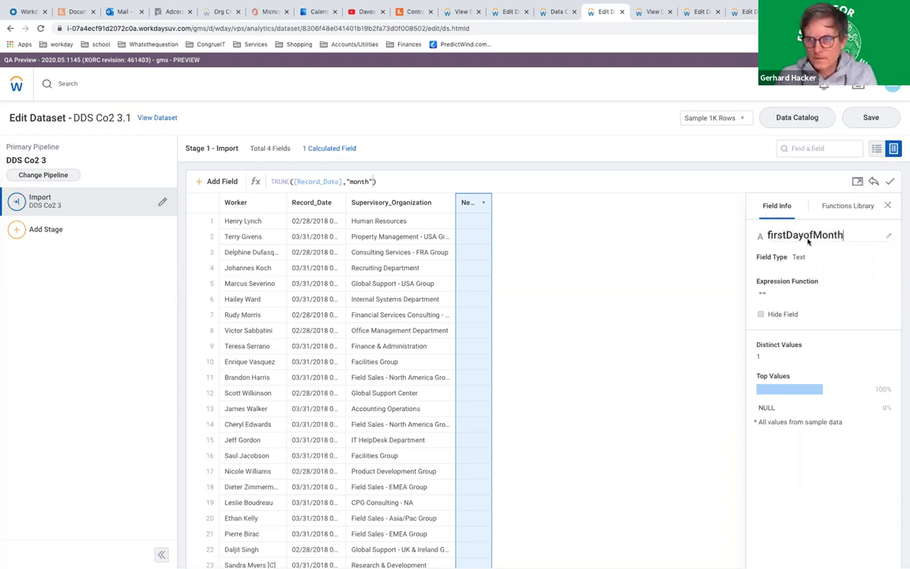
{"action": "left_click", "coordinate": [891, 180]}
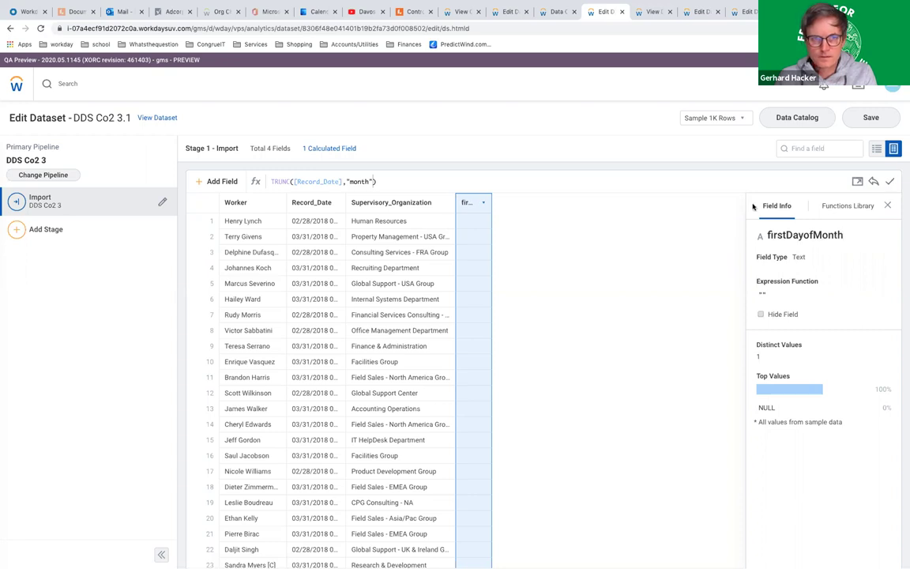
Add a Join stage after the Import stage and start adding another pipeline to join with
{"action": "left_click", "coordinate": [25, 235]}
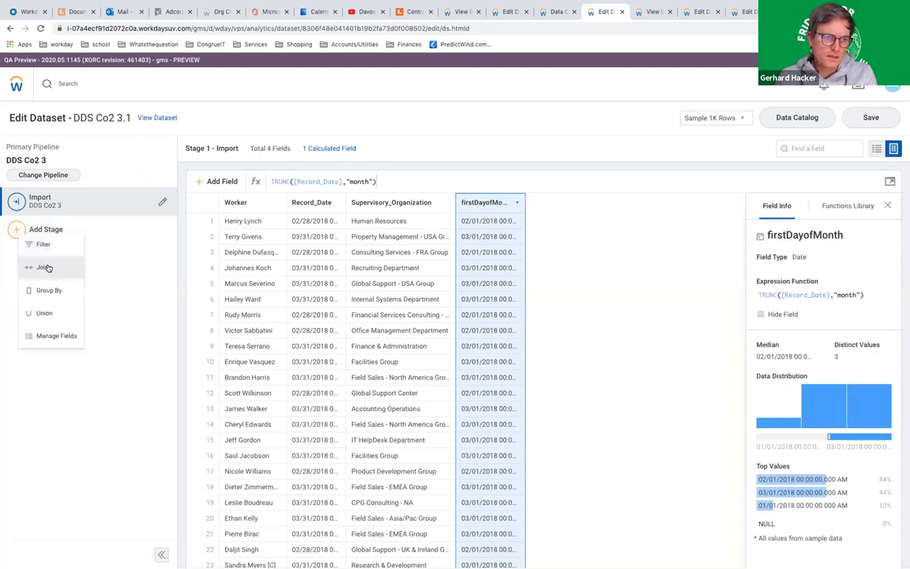
{"action": "left_click", "coordinate": [44, 268]}
{"action": "left_click", "coordinate": [92, 170]}
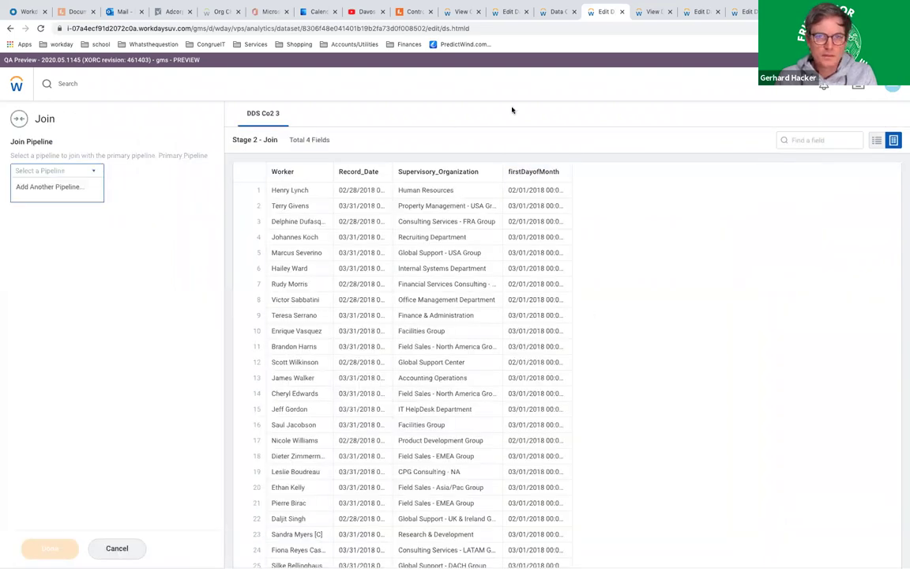
{"action": "left_click", "coordinate": [94, 181]}
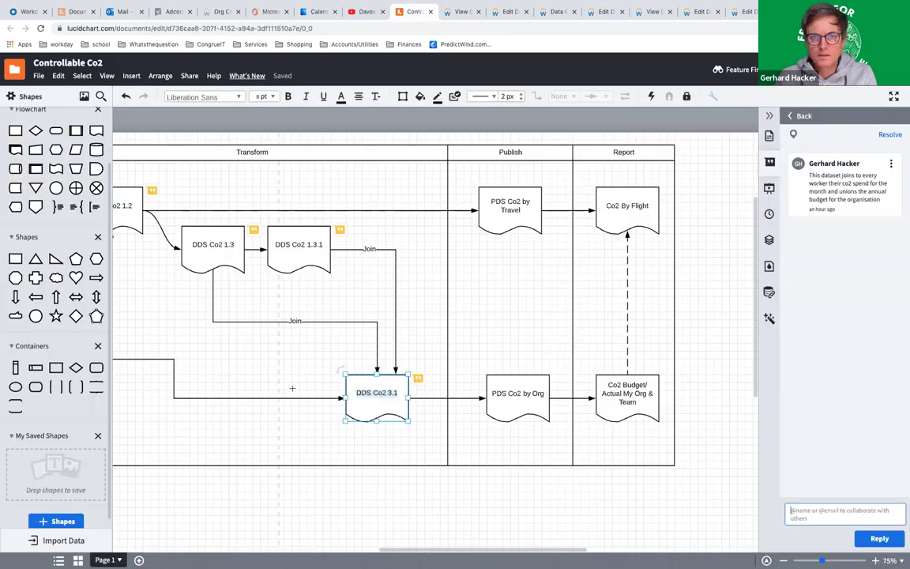
Switch to the Lucidchart diagram, copy the name of the DDS Co2 1.3 shape, and return to the dataset being edited in Workday
{"action": "key", "text": "Return"}
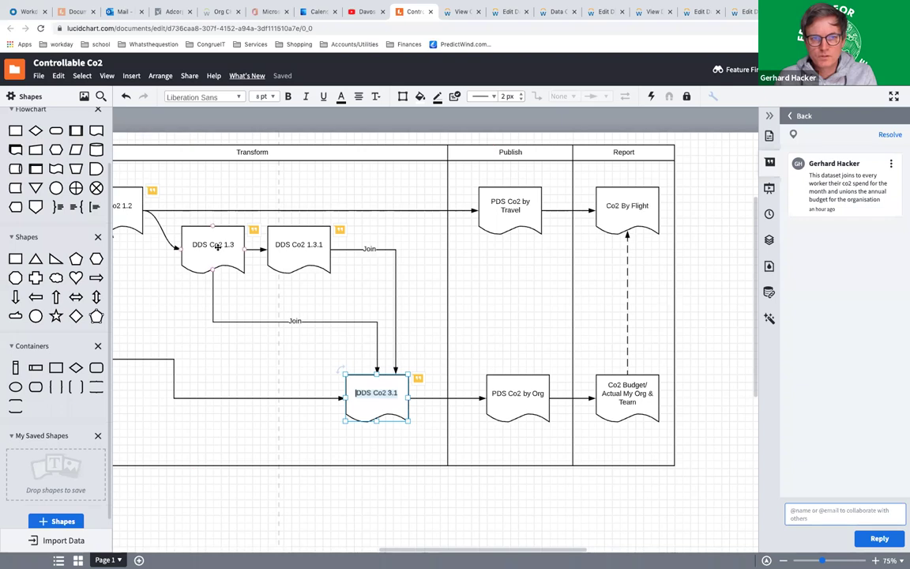
{"action": "left_click", "coordinate": [219, 246]}
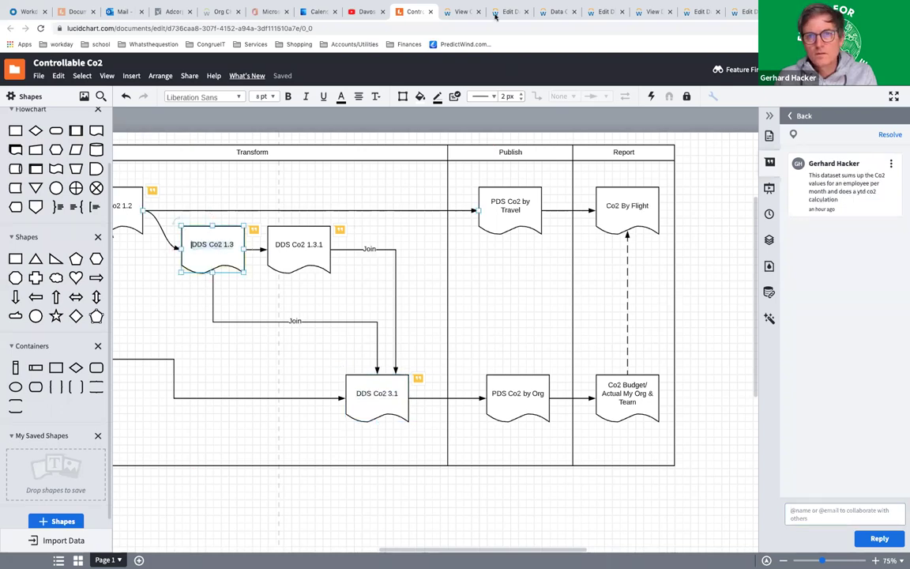
{"action": "left_click", "coordinate": [558, 14]}
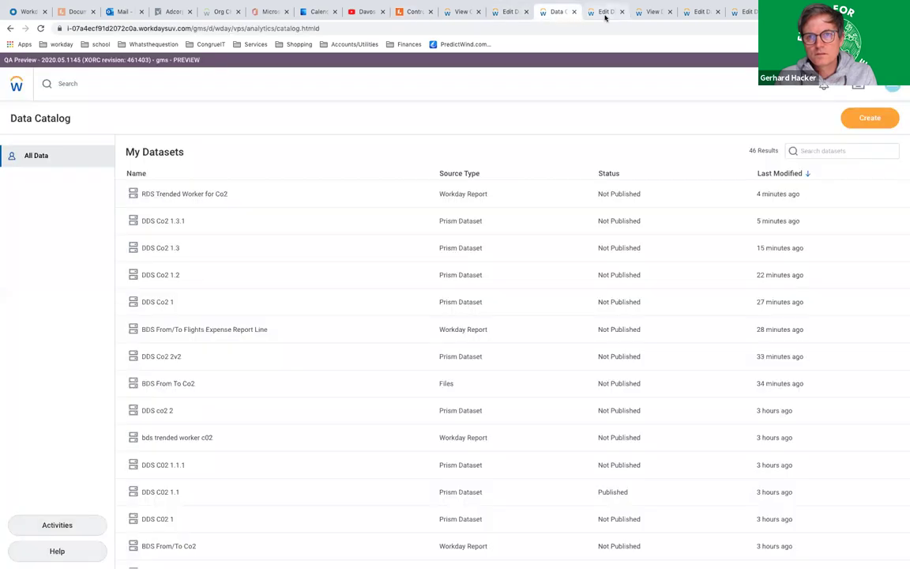
{"action": "left_click", "coordinate": [606, 14]}
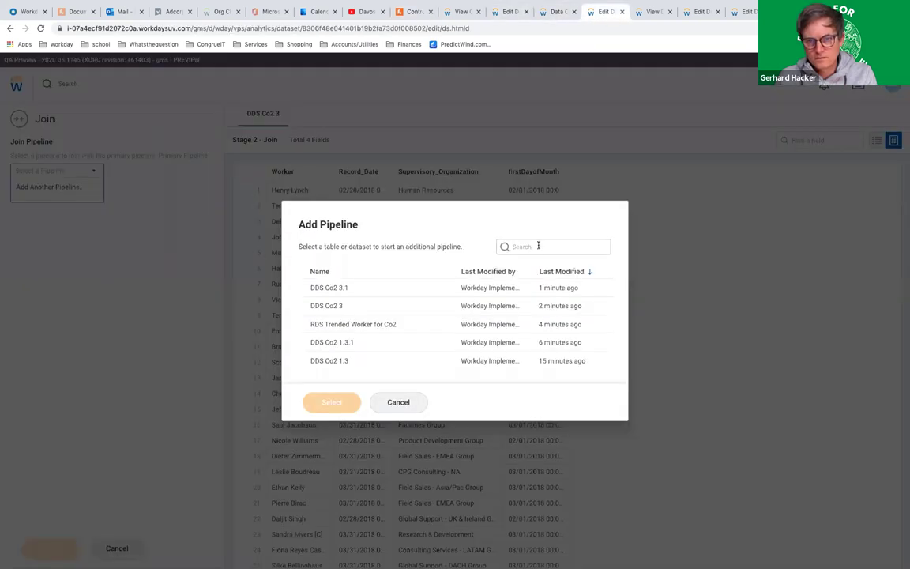
Search the available datasets for DDS Co2 1.3 and select it as the join pipeline
{"action": "left_click", "coordinate": [535, 248]}
{"action": "type", "text": "DDS Co2 1.3"}
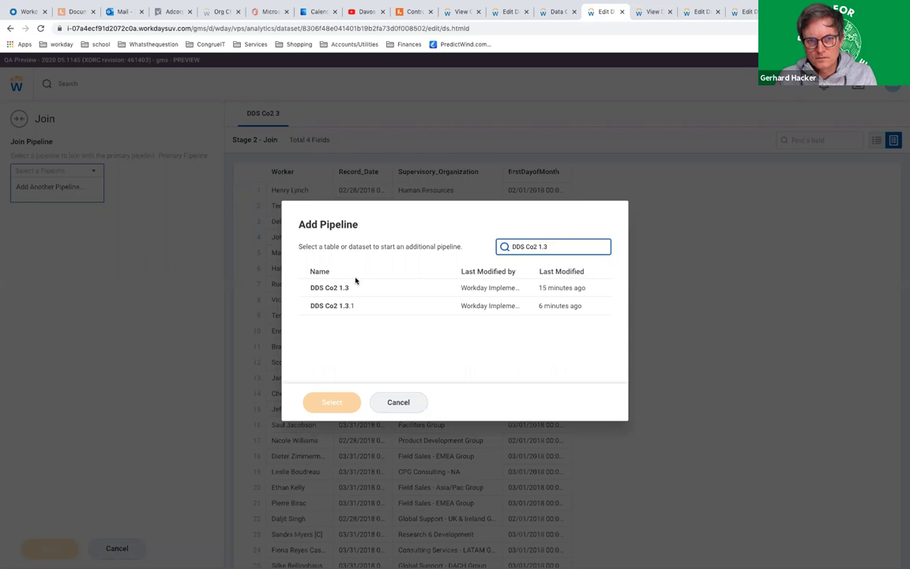
{"action": "left_click", "coordinate": [345, 290]}
{"action": "left_click", "coordinate": [332, 401]}
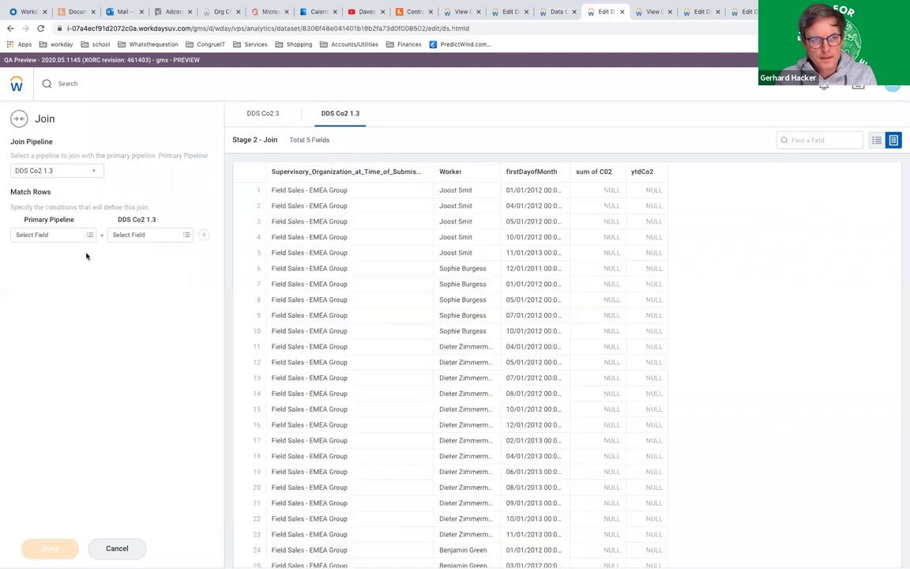
Match the join rows on Worker and firstDayofMonth between the primary pipeline and DDS Co2 1.3
{"action": "left_click", "coordinate": [83, 236]}
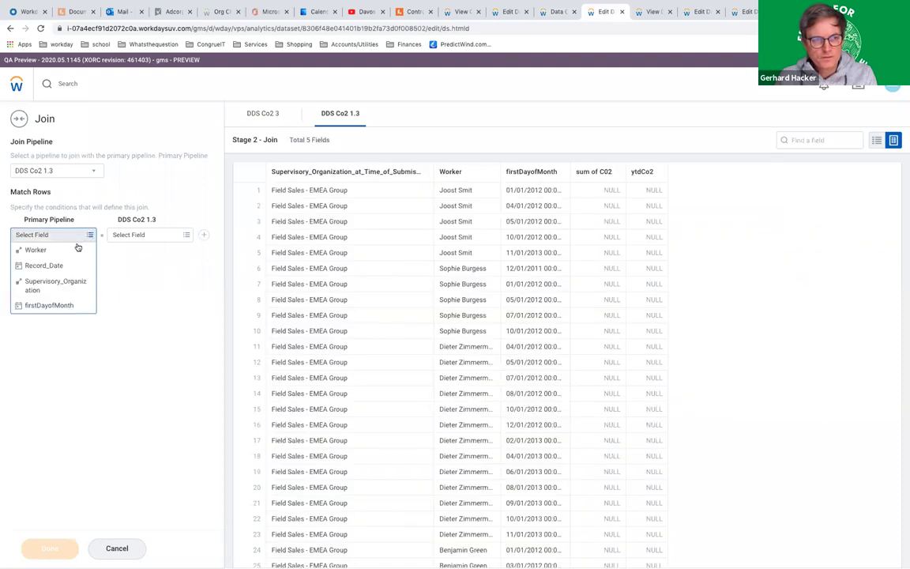
{"action": "left_click", "coordinate": [82, 248]}
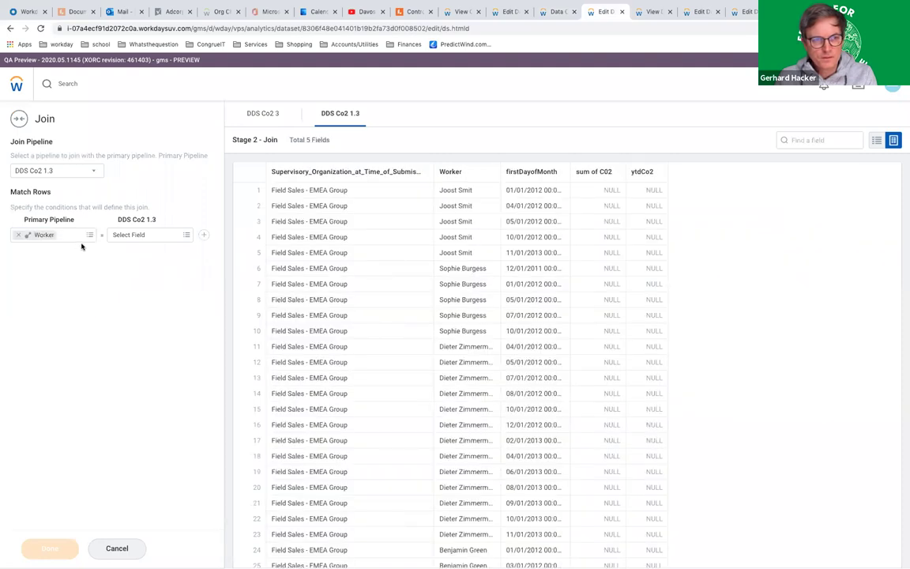
{"action": "left_click", "coordinate": [186, 236]}
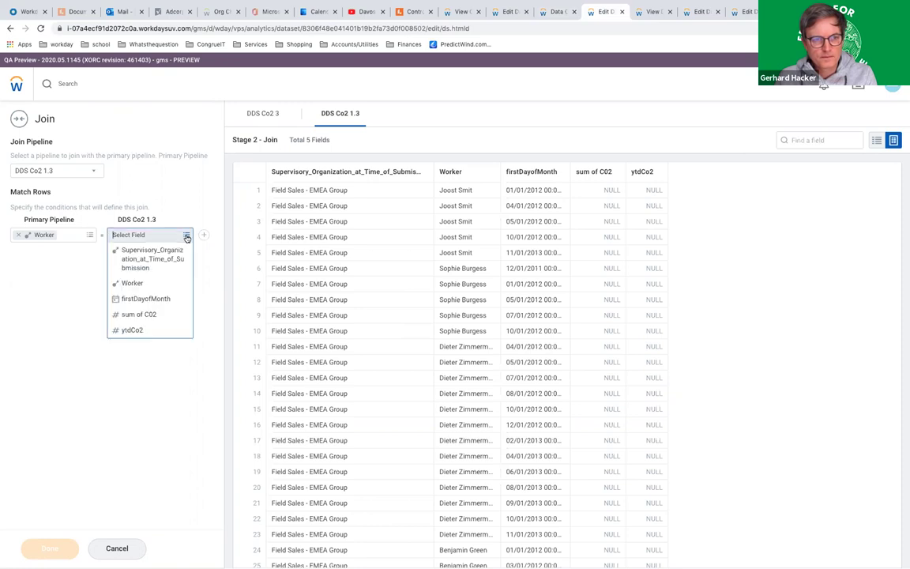
{"action": "left_click", "coordinate": [153, 285]}
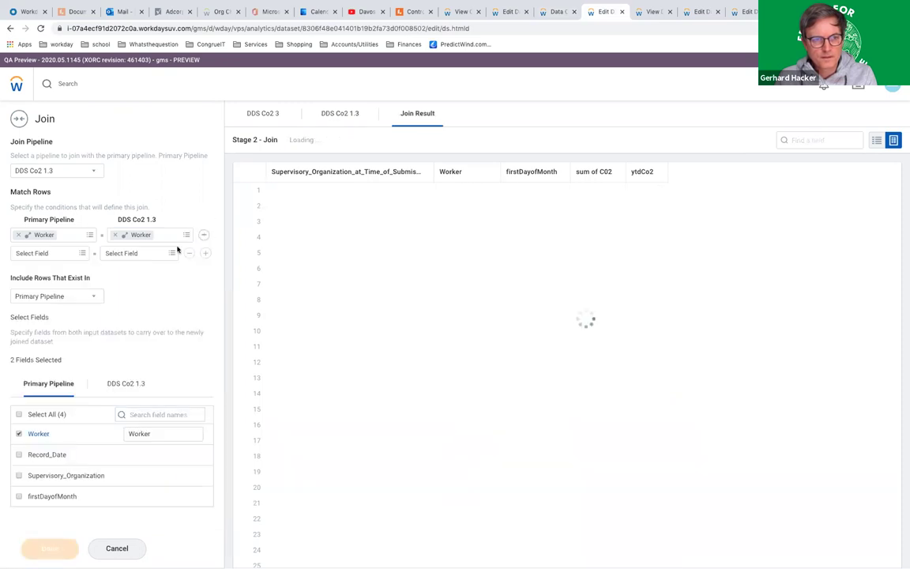
{"action": "left_click", "coordinate": [82, 253]}
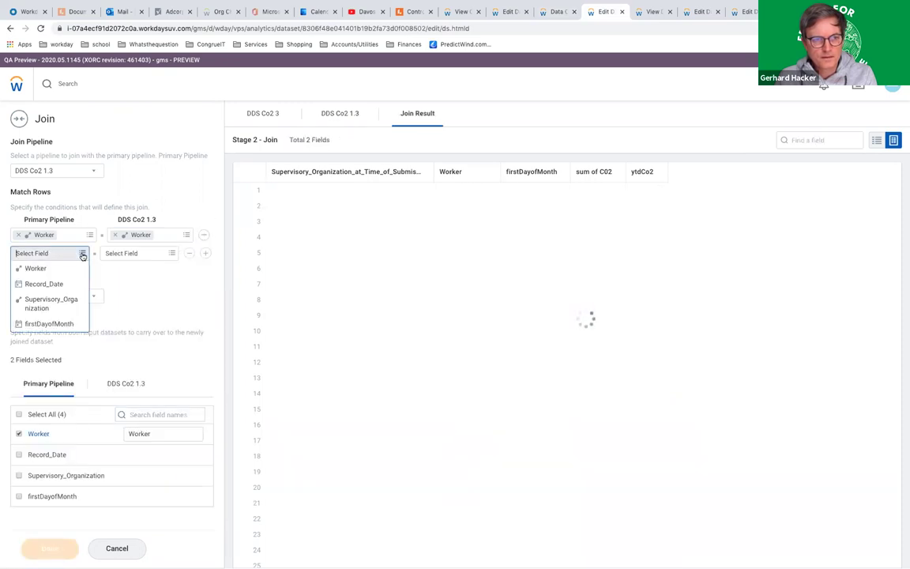
{"action": "left_click", "coordinate": [60, 323]}
{"action": "left_click", "coordinate": [172, 254]}
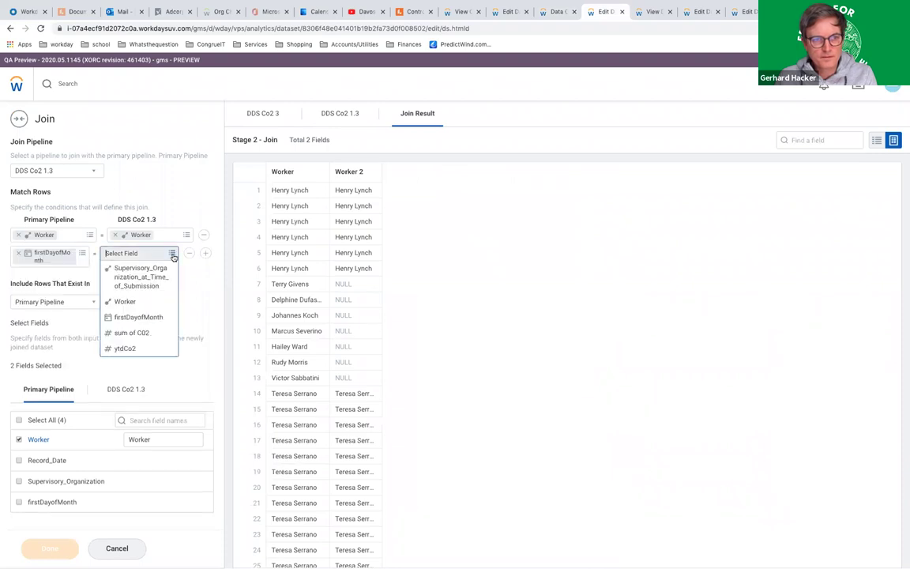
{"action": "left_click", "coordinate": [150, 317]}
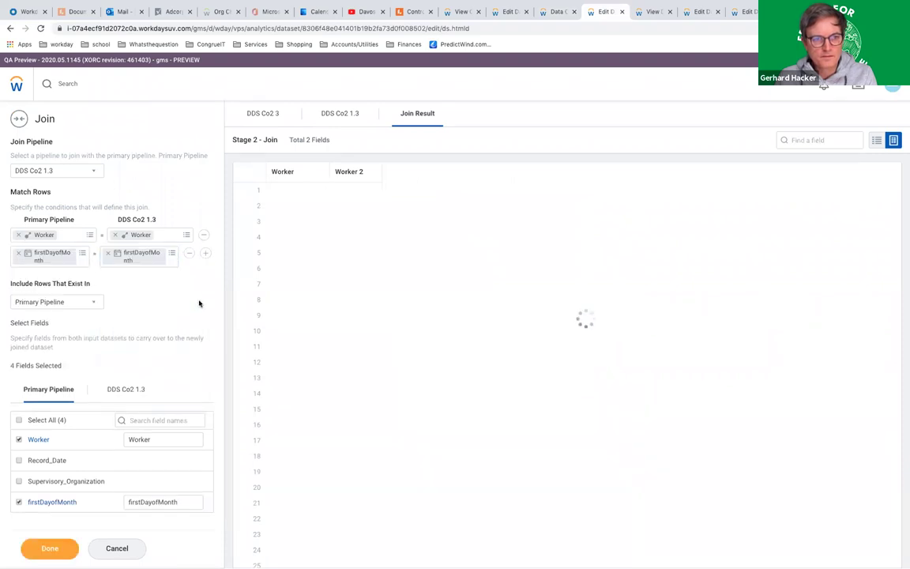
Include Record_Date and Supervisory_Organization from the primary pipeline, and from DDS Co2 1.3 keep only sum of C02 and ytdCo2, excluding Worker and firstDayofMonth
{"action": "left_click", "coordinate": [20, 461]}
{"action": "left_click", "coordinate": [18, 482]}
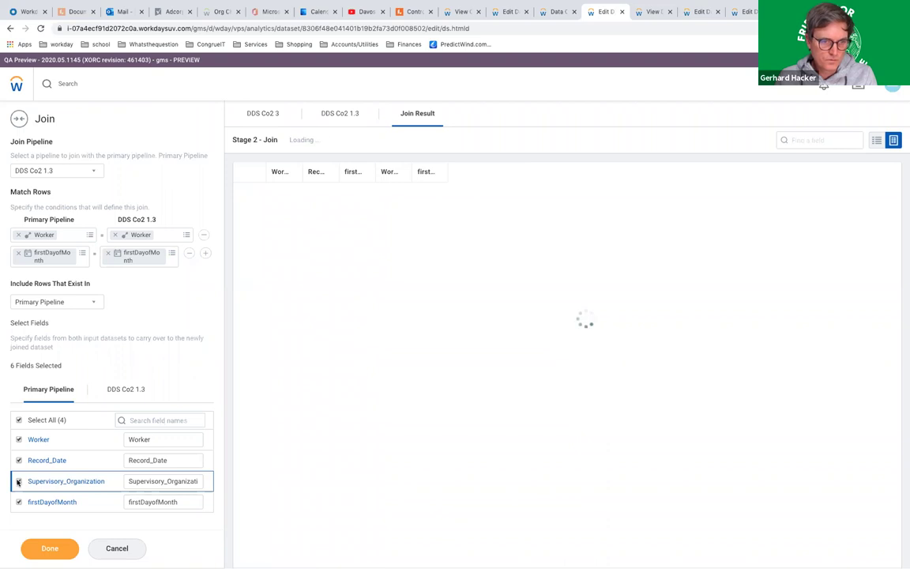
{"action": "left_click", "coordinate": [129, 389]}
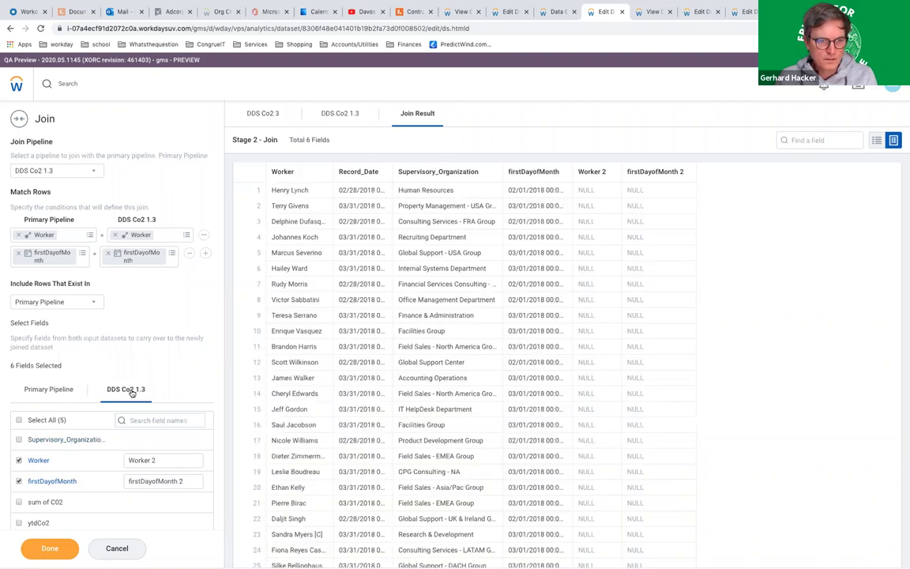
{"action": "left_click", "coordinate": [19, 462]}
{"action": "left_click", "coordinate": [18, 482]}
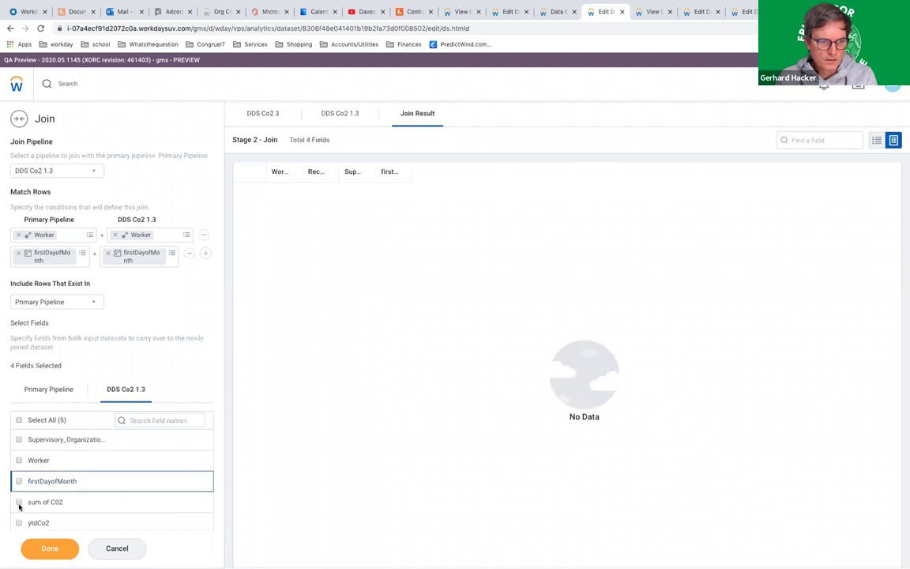
{"action": "left_click", "coordinate": [19, 503]}
{"action": "left_click", "coordinate": [19, 525]}
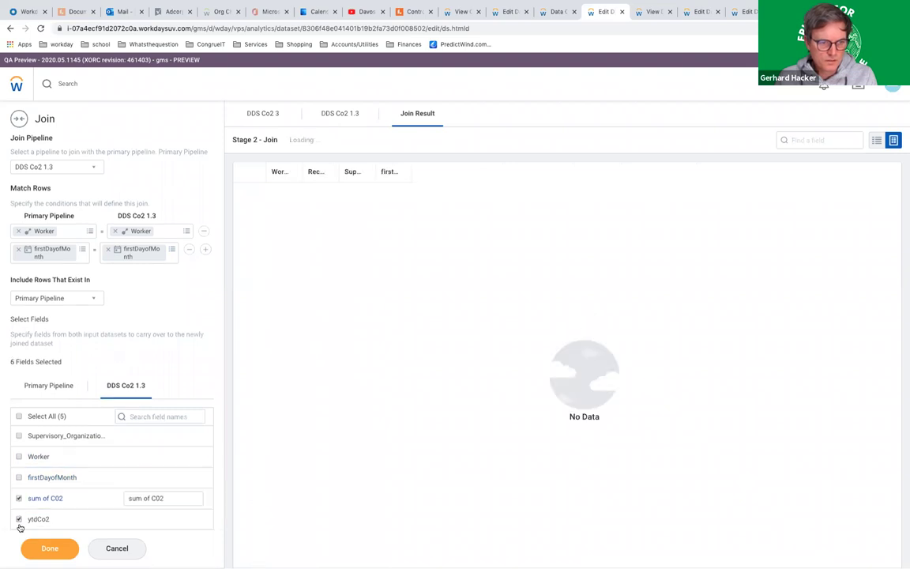
Shorten the output name of the sum of C02 field to C02 in the join
{"action": "left_click", "coordinate": [151, 496]}
{"action": "key", "text": "BackSpace"}
{"action": "key", "text": "BackSpace"}
{"action": "key", "text": "BackSpace"}
{"action": "key", "text": "BackSpace"}
{"action": "key", "text": "BackSpace"}
{"action": "key", "text": "BackSpace"}
{"action": "key", "text": "BackSpace"}
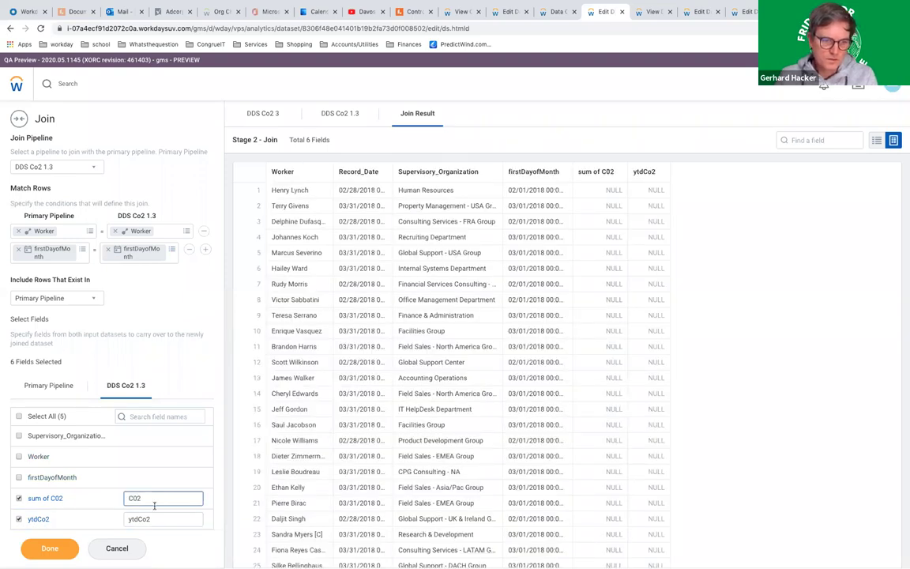
Name the output field of sum of C02 as C02 Month and that of ytdCo2 as Co2 YtD, completing the join
{"action": "type", "text": "Mo"}
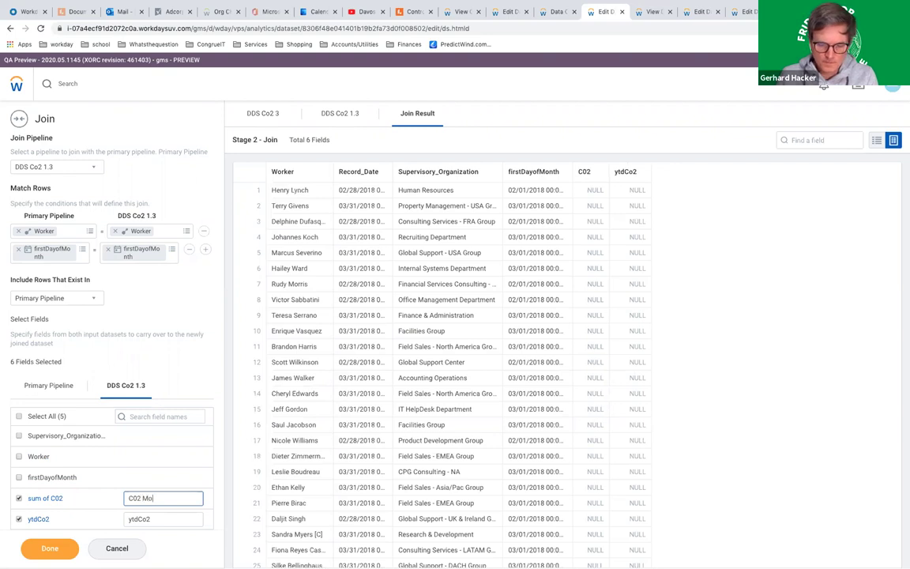
{"action": "left_click", "coordinate": [150, 498]}
{"action": "type", "text": "nth"}
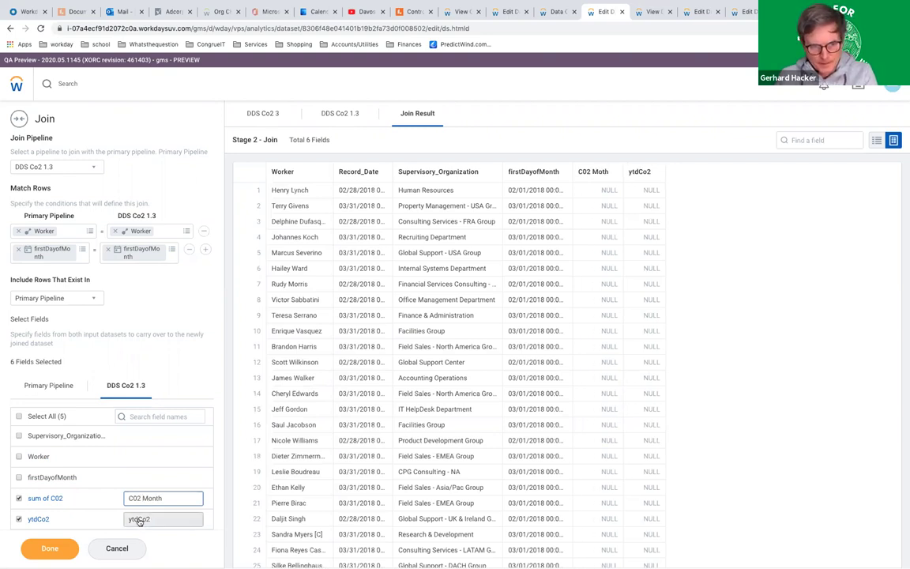
{"action": "left_click", "coordinate": [139, 521]}
{"action": "key", "text": "BackSpace"}
{"action": "key", "text": "BackSpace"}
{"action": "key", "text": "BackSpace"}
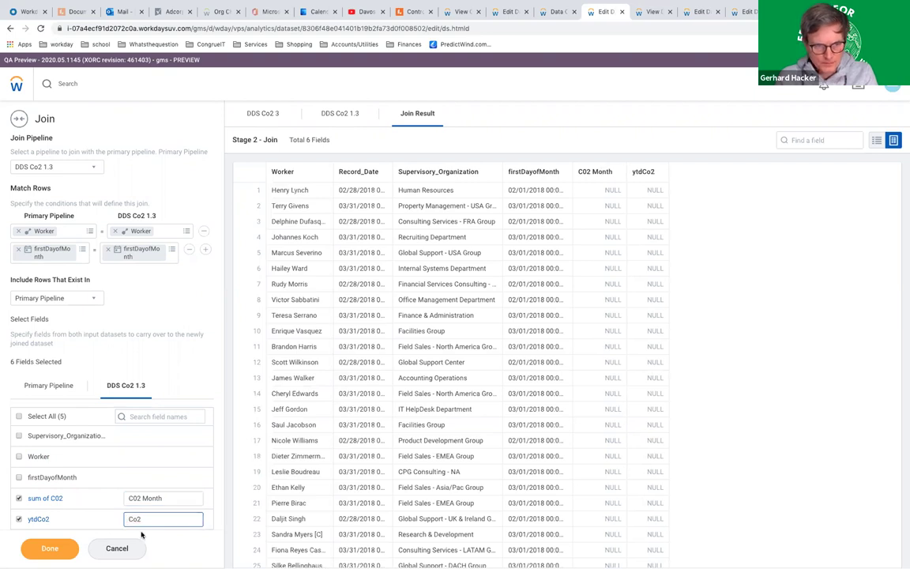
{"action": "type", "text": "YtD"}
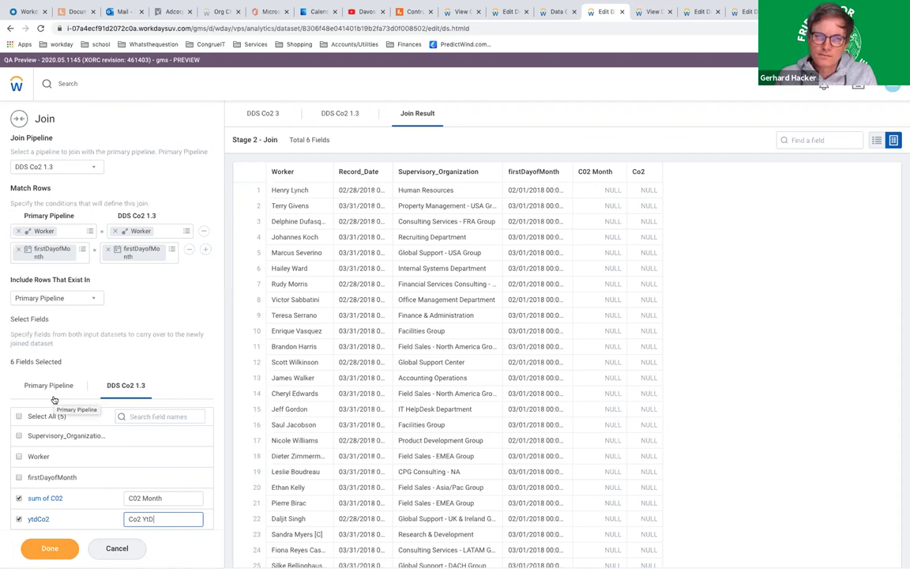
{"action": "left_click", "coordinate": [49, 551]}
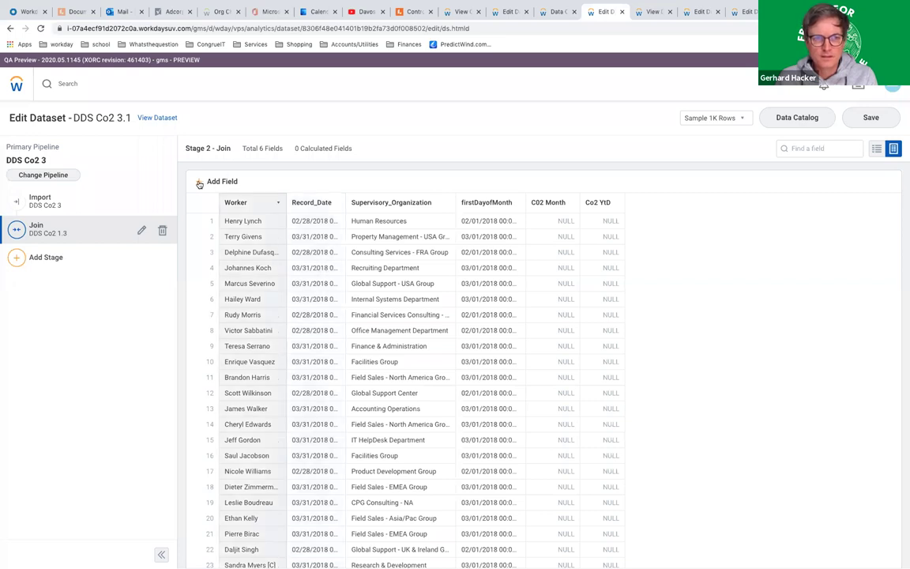
Add a calculated field to the join stage with the expression EXTRACT("year",[Record_Date]), consulting the function's syntax description
{"action": "left_click", "coordinate": [199, 183]}
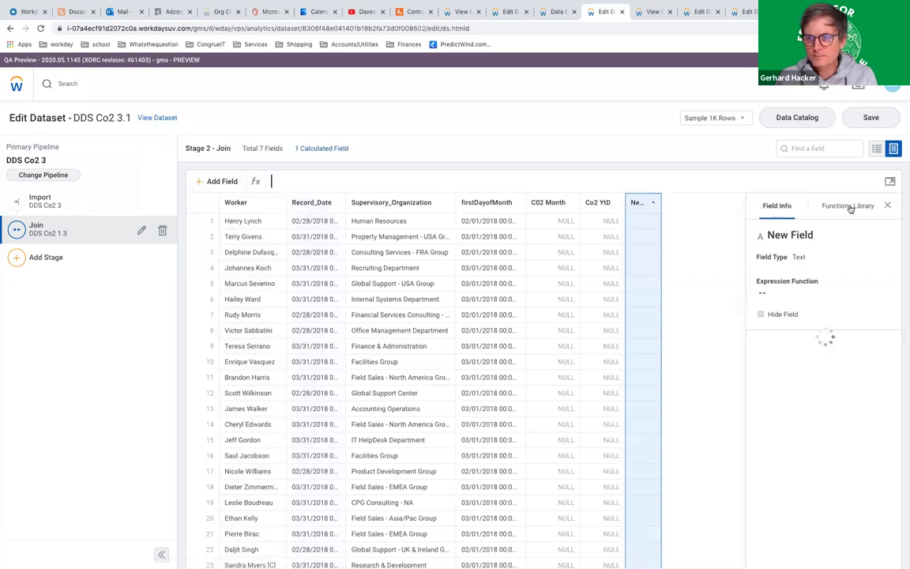
{"action": "left_click", "coordinate": [848, 205]}
{"action": "left_click", "coordinate": [833, 232]}
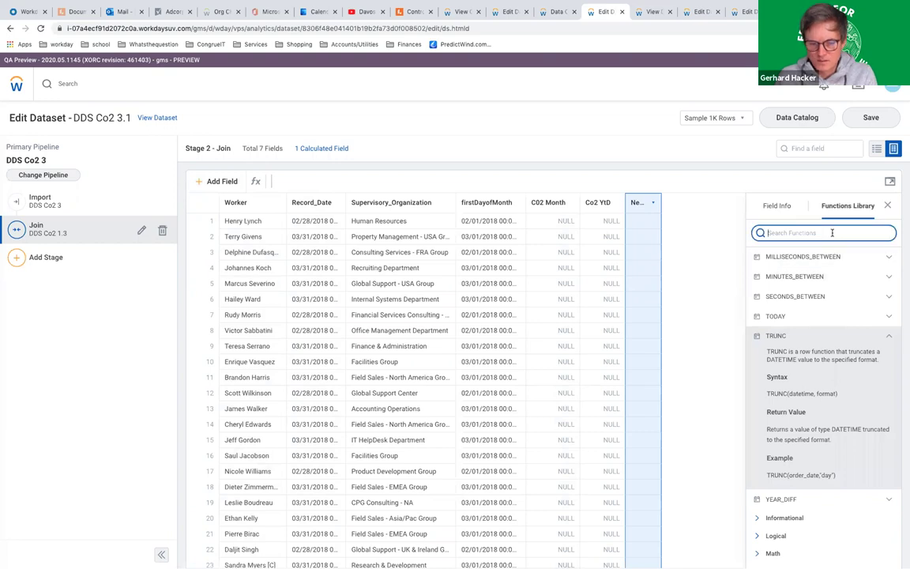
{"action": "type", "text": "extr"}
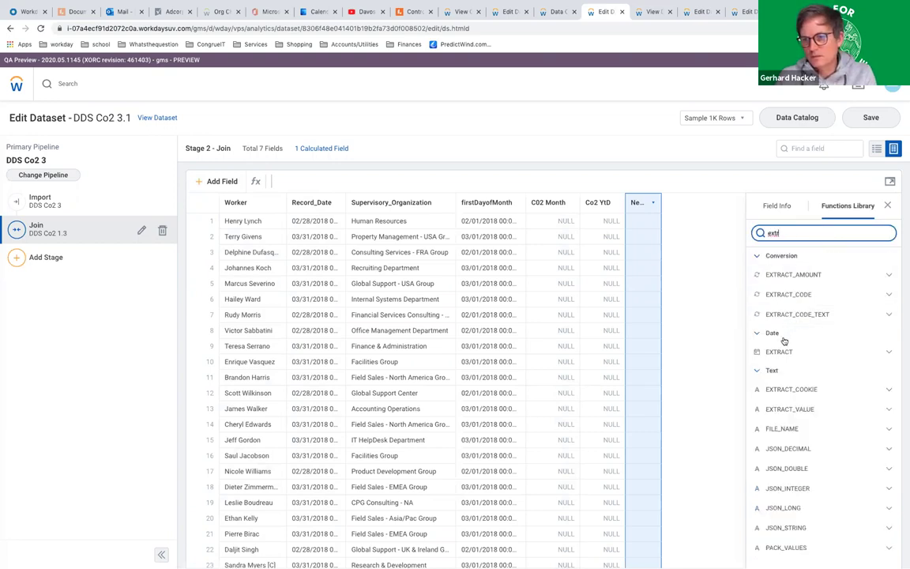
{"action": "left_click", "coordinate": [759, 353]}
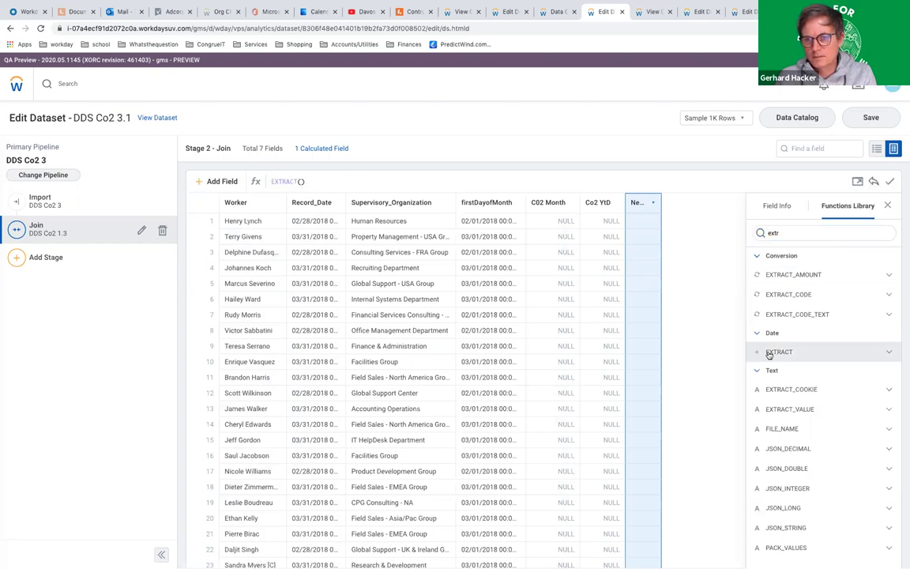
{"action": "left_click", "coordinate": [889, 353]}
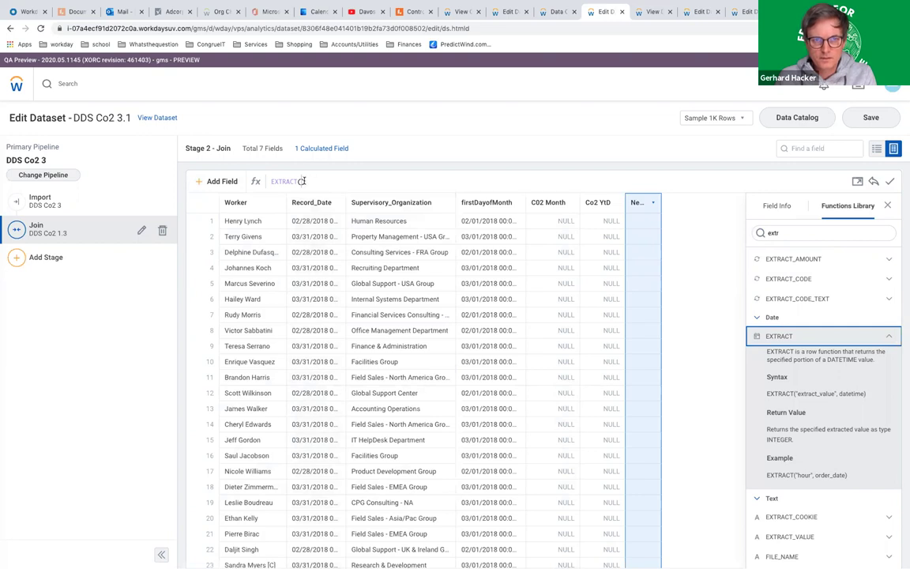
{"action": "left_click", "coordinate": [301, 181]}
{"action": "type", "text": "\"year"}
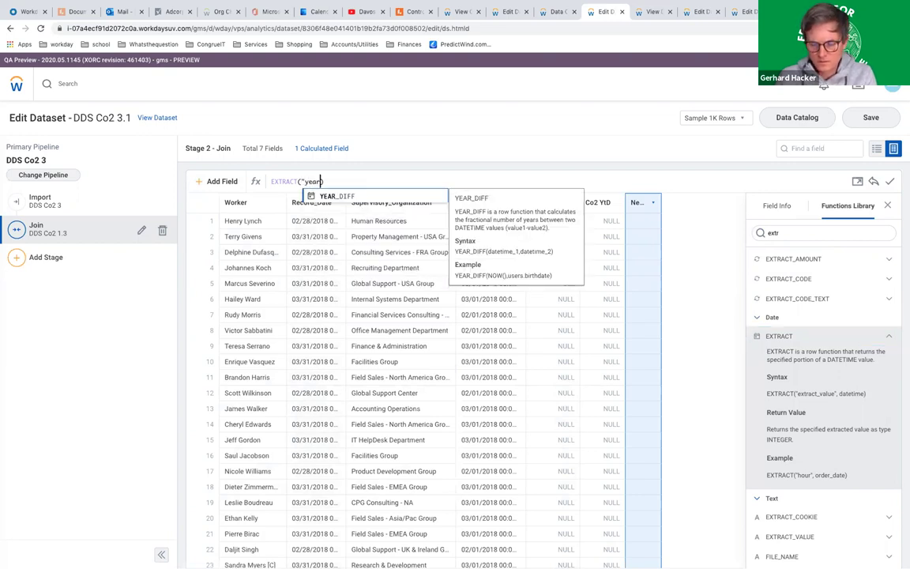
{"action": "type", "text": "\","}
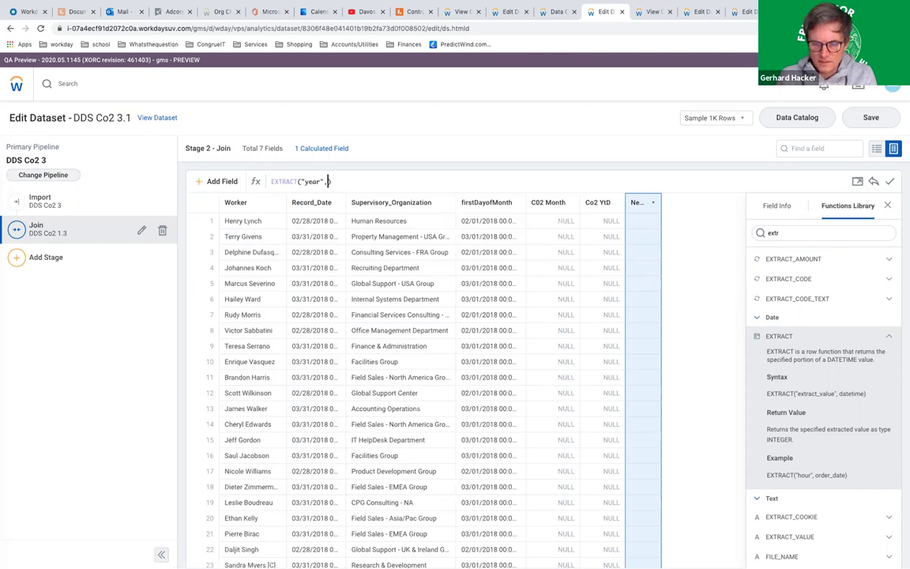
{"action": "type", "text": "["}
{"action": "left_click", "coordinate": [359, 210]}
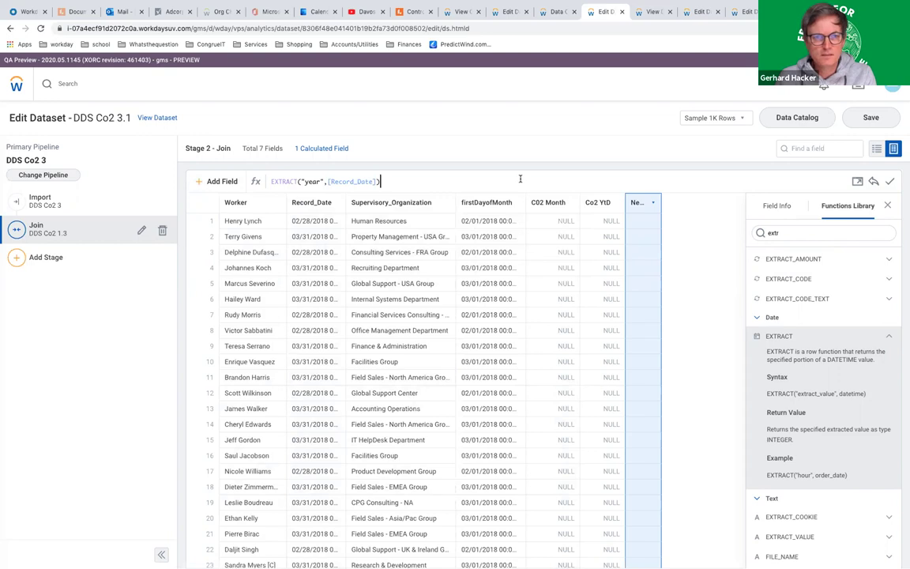
Name the new calculated field year and apply its expression
{"action": "left_click", "coordinate": [776, 206]}
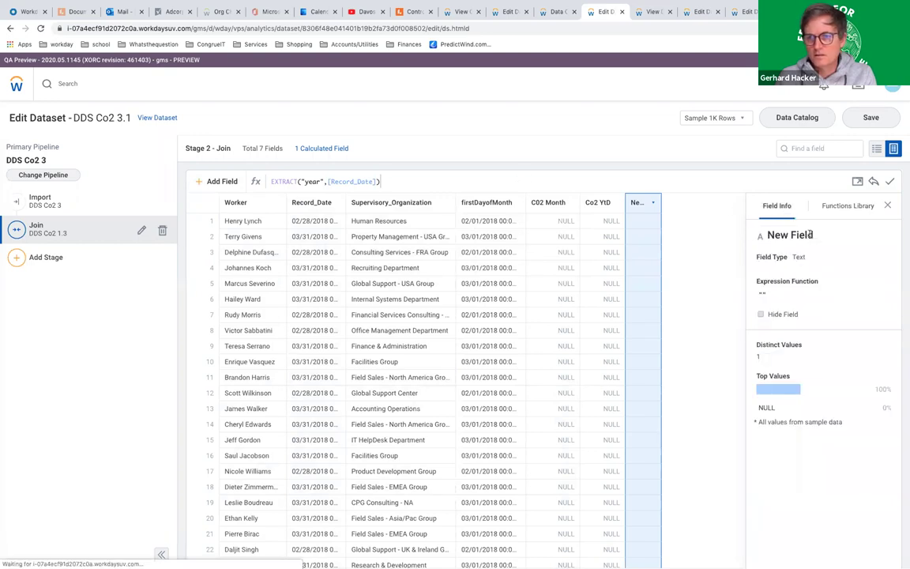
{"action": "left_click", "coordinate": [791, 235]}
{"action": "type", "text": "ye"}
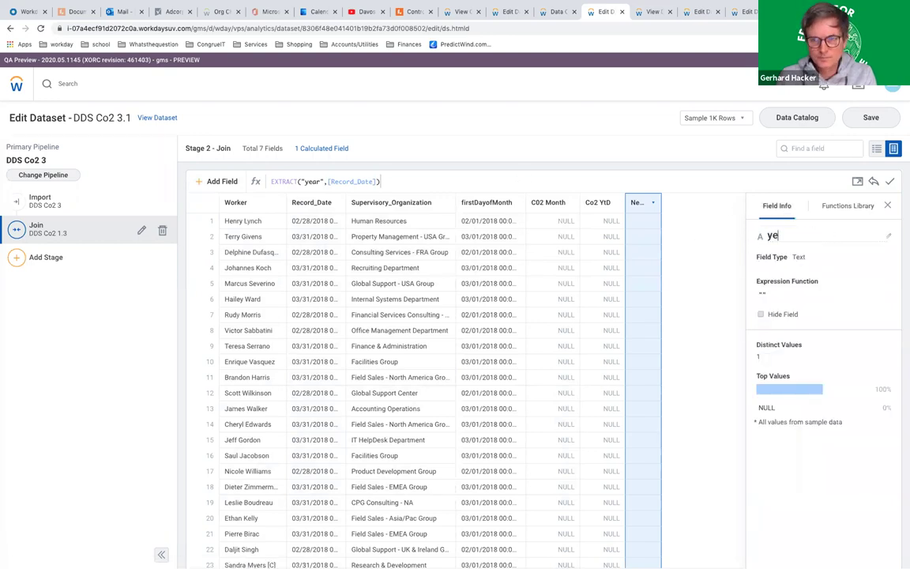
{"action": "type", "text": "ar"}
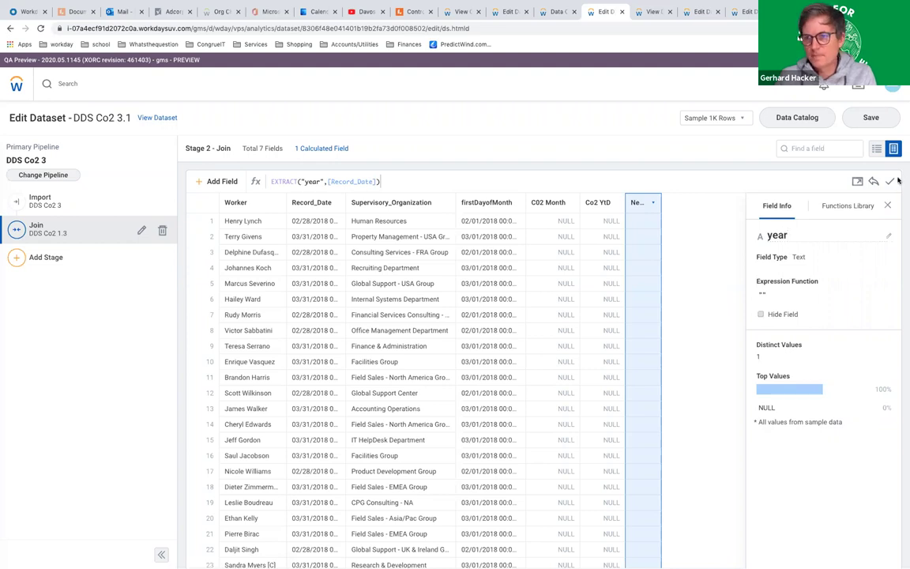
{"action": "key", "text": "Return"}
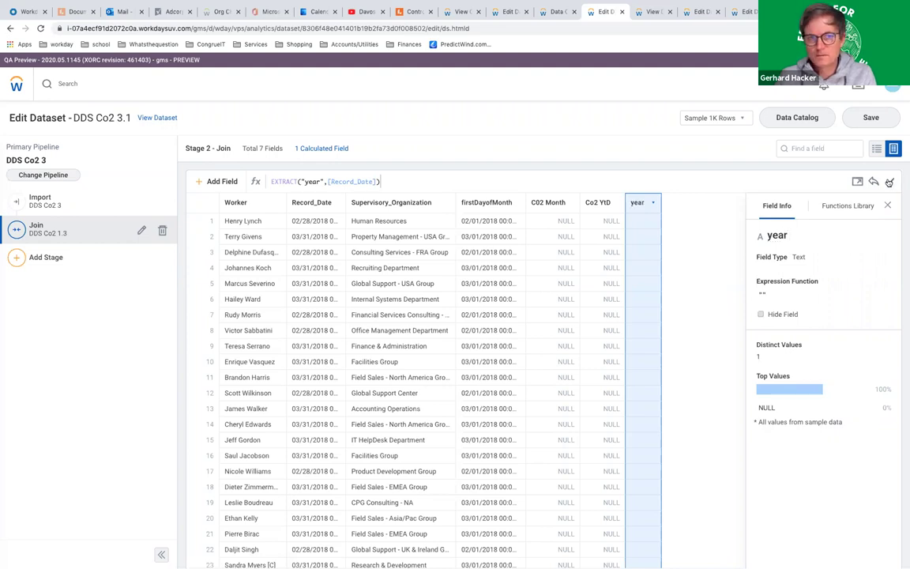
{"action": "left_click", "coordinate": [889, 182]}
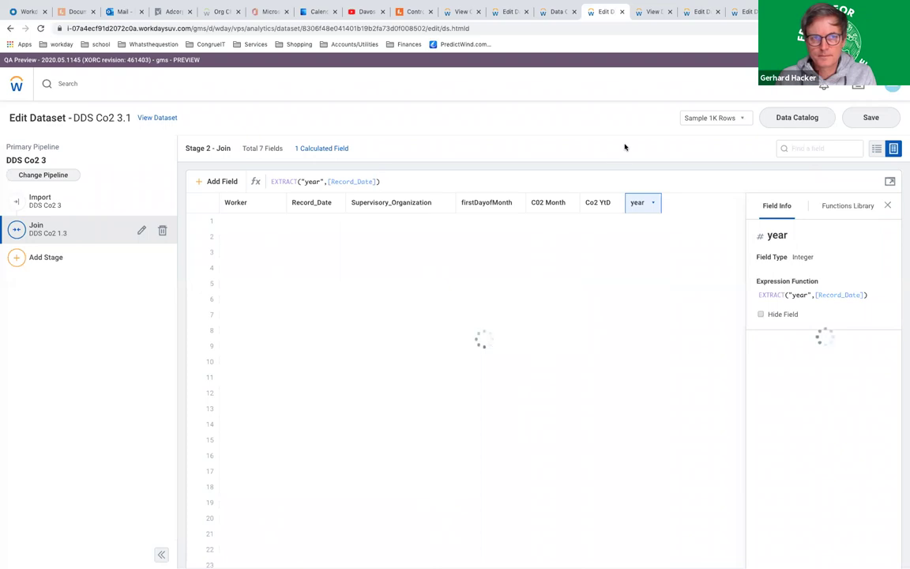
Add a second join stage after the existing one and open the selection for another pipeline
{"action": "left_click", "coordinate": [19, 260]}
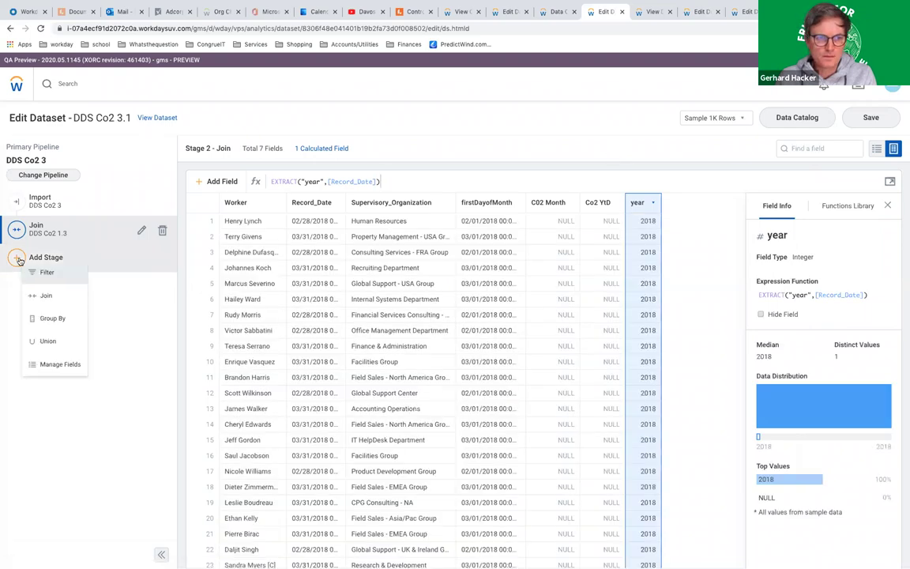
{"action": "left_click", "coordinate": [46, 297]}
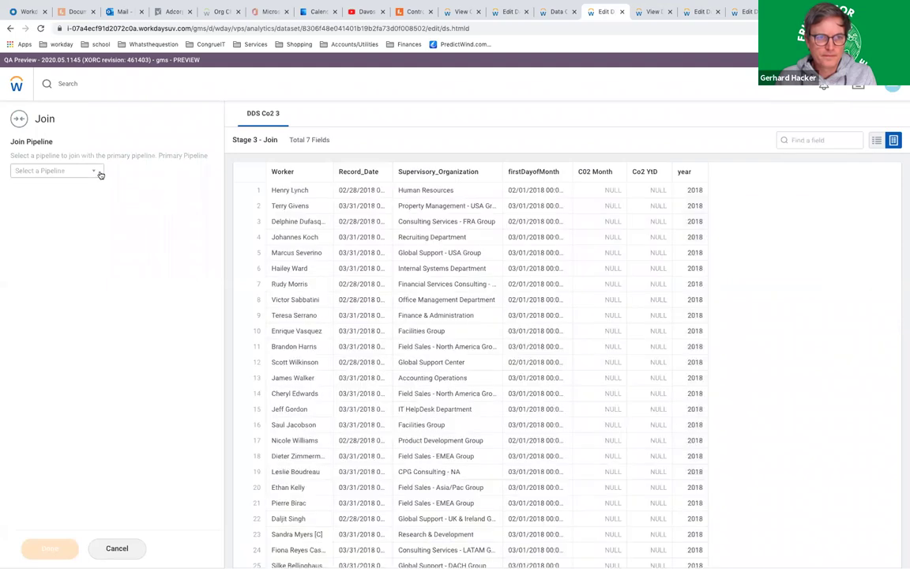
{"action": "left_click", "coordinate": [95, 172]}
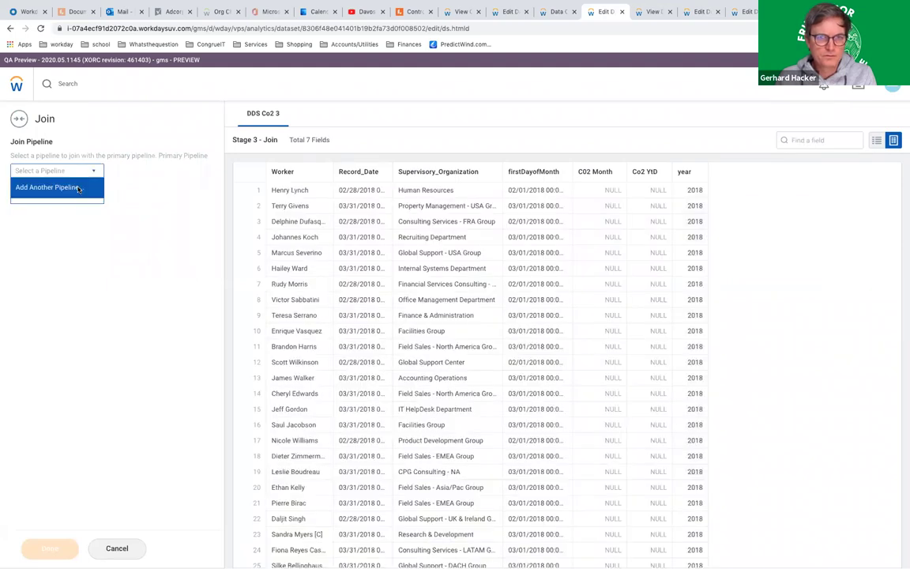
{"action": "left_click", "coordinate": [79, 187]}
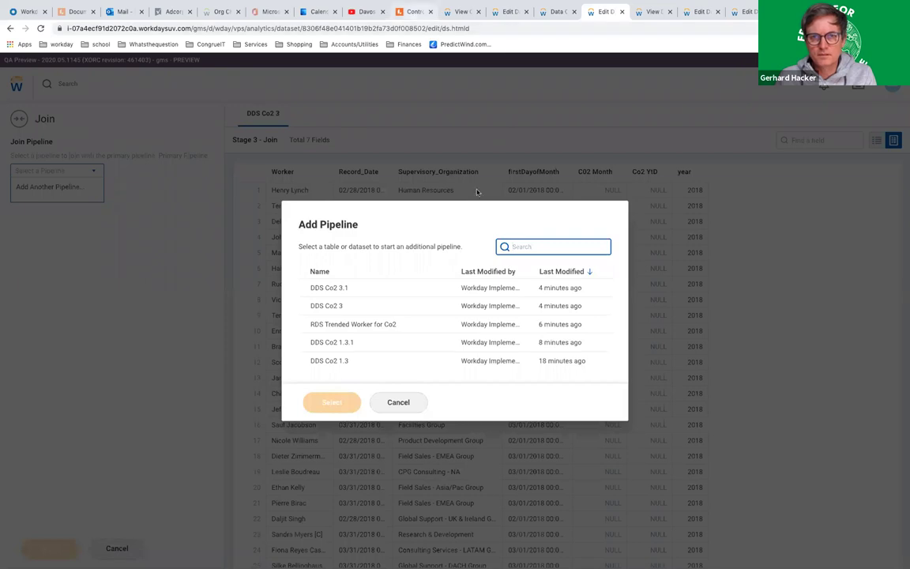
Copy the dataset name DDS Co2 1.3.1 from the Lucidchart diagram, and find and select that dataset in Workday as the join pipeline
{"action": "left_click", "coordinate": [415, 11]}
{"action": "left_click", "coordinate": [307, 246]}
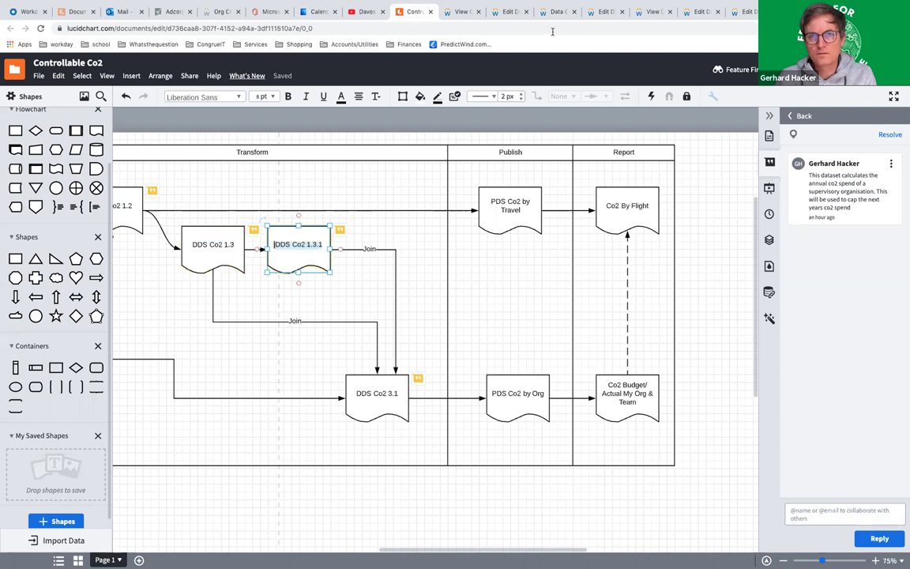
{"action": "left_click", "coordinate": [606, 12]}
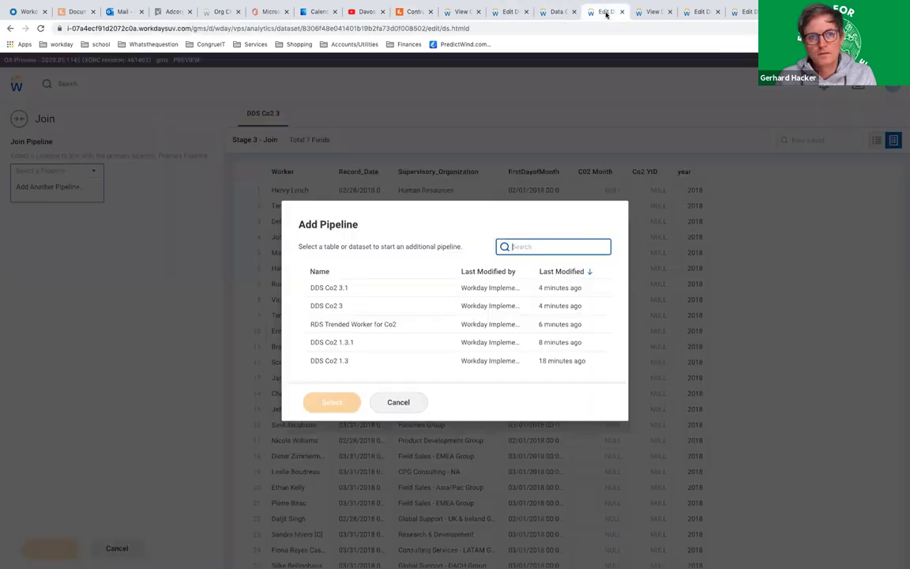
{"action": "left_click", "coordinate": [561, 247]}
{"action": "type", "text": "DDS Co2 1.3.1"}
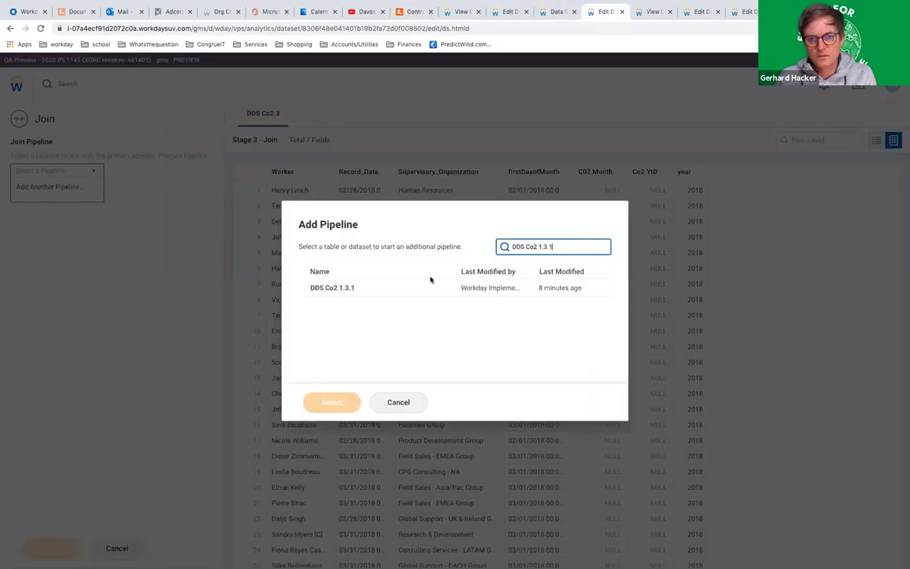
{"action": "left_click", "coordinate": [350, 287]}
{"action": "left_click", "coordinate": [345, 401]}
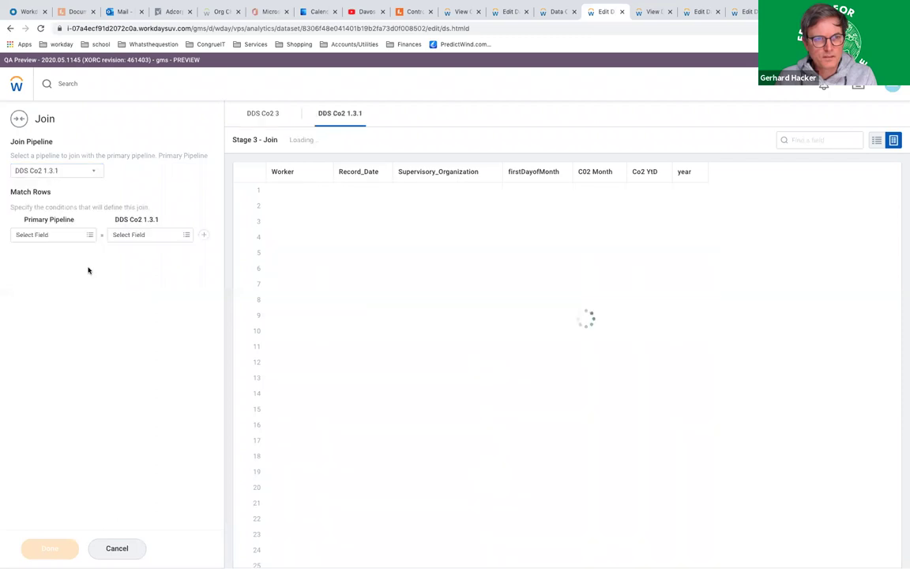
Try to match Supervisory_Organization with Supervisory_Organization_at_Time_of_Submission from DDS Co2 1.3.1, and expand the join error details
{"action": "left_click", "coordinate": [90, 235]}
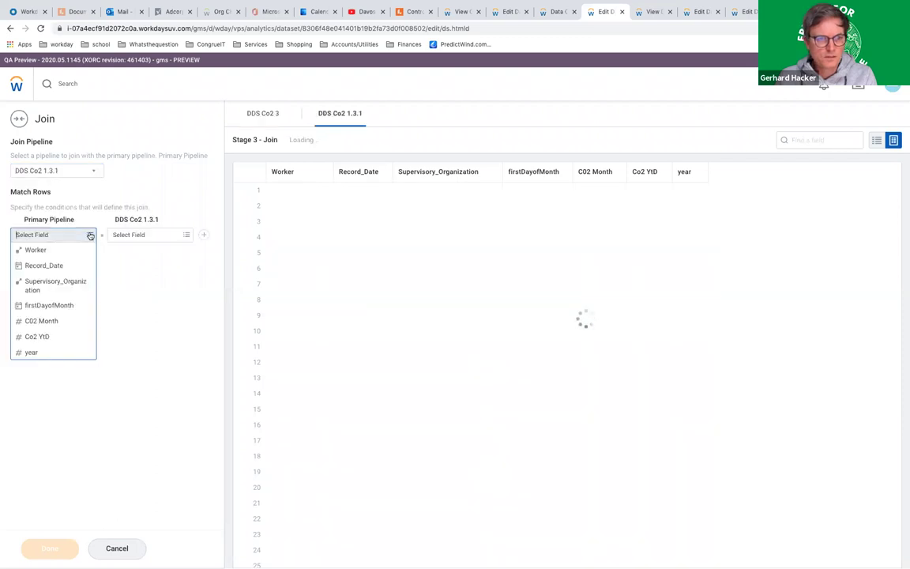
{"action": "left_click", "coordinate": [53, 286]}
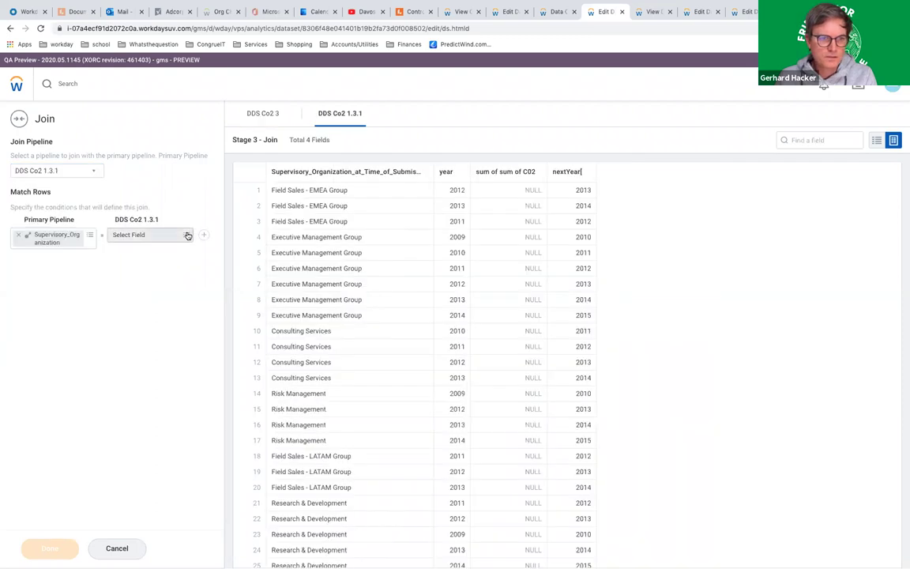
{"action": "left_click", "coordinate": [187, 234]}
{"action": "left_click", "coordinate": [176, 254]}
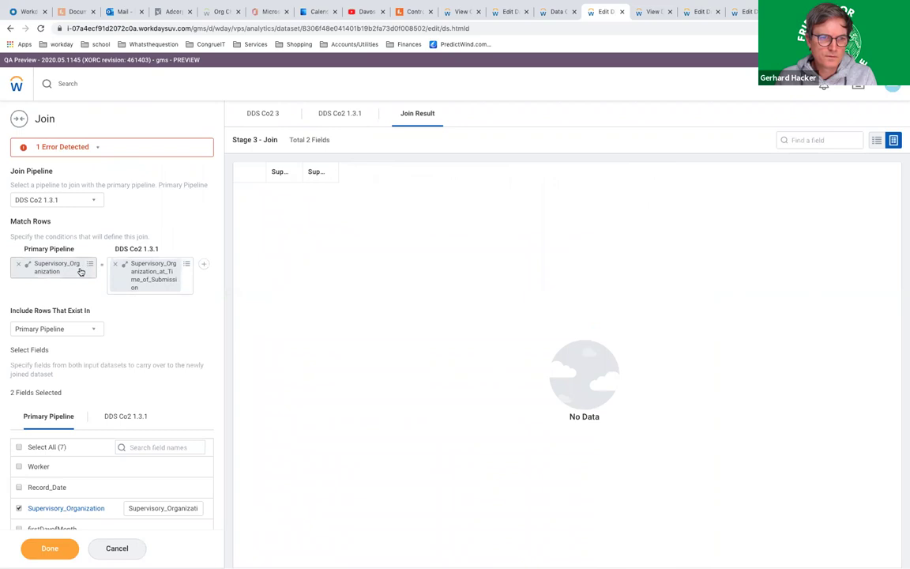
{"action": "left_click", "coordinate": [66, 140]}
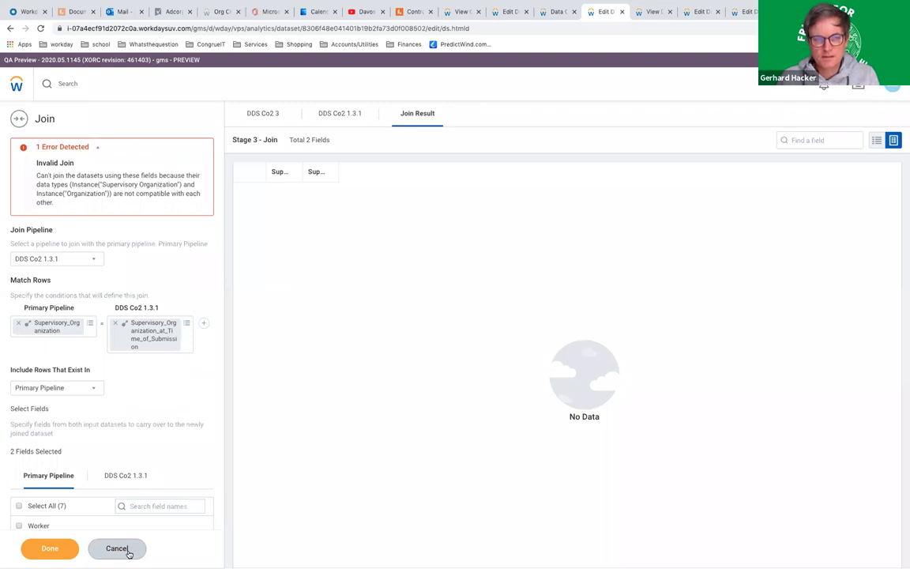
Open the Data Catalog from the DDS Co2 3 dataset, and examine the Ingest and Transform flow in Lucidchart to trace the source datasets
{"action": "left_click", "coordinate": [506, 13]}
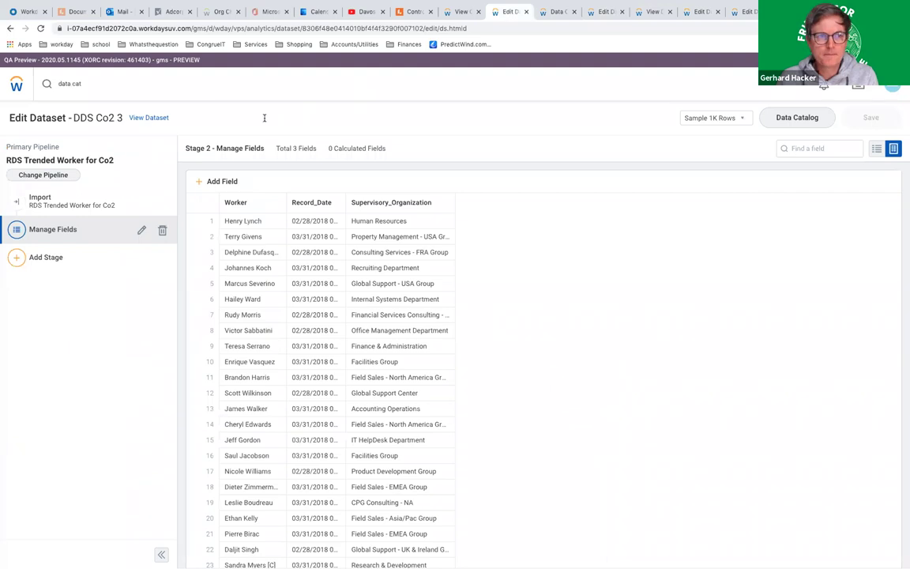
{"action": "left_click", "coordinate": [798, 117]}
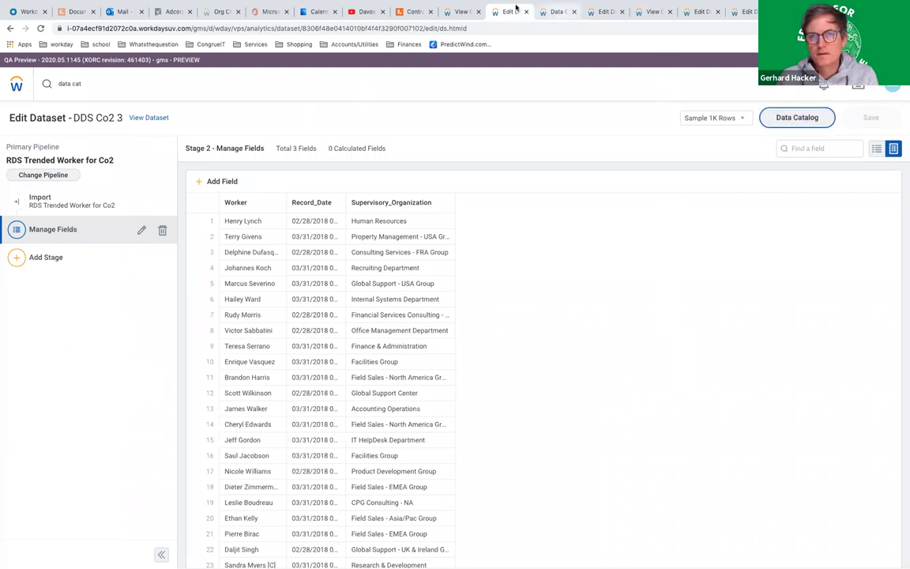
{"action": "left_click", "coordinate": [415, 11]}
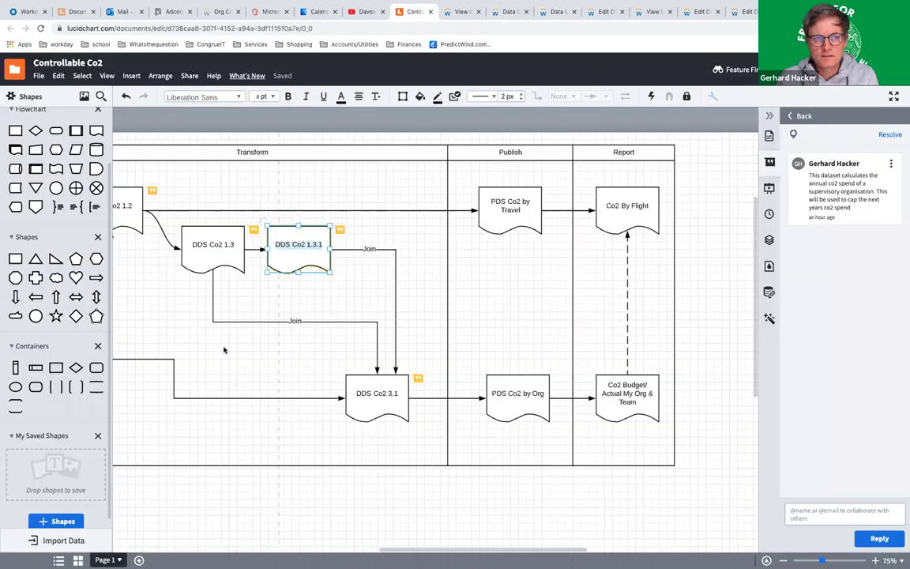
{"action": "scroll", "coordinate": [224, 350], "scroll_direction": "left", "scroll_amount": 5}
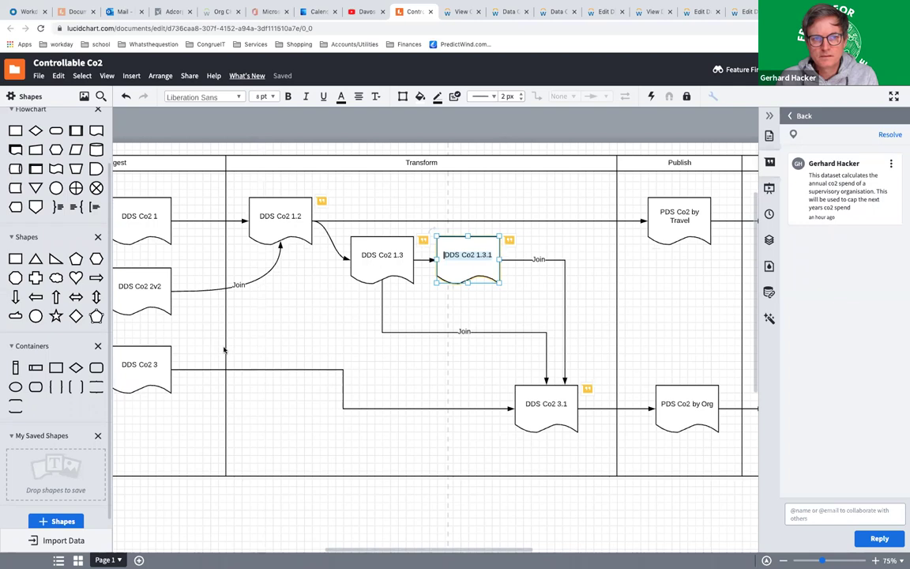
{"action": "scroll", "coordinate": [223, 350], "scroll_direction": "left", "scroll_amount": 10}
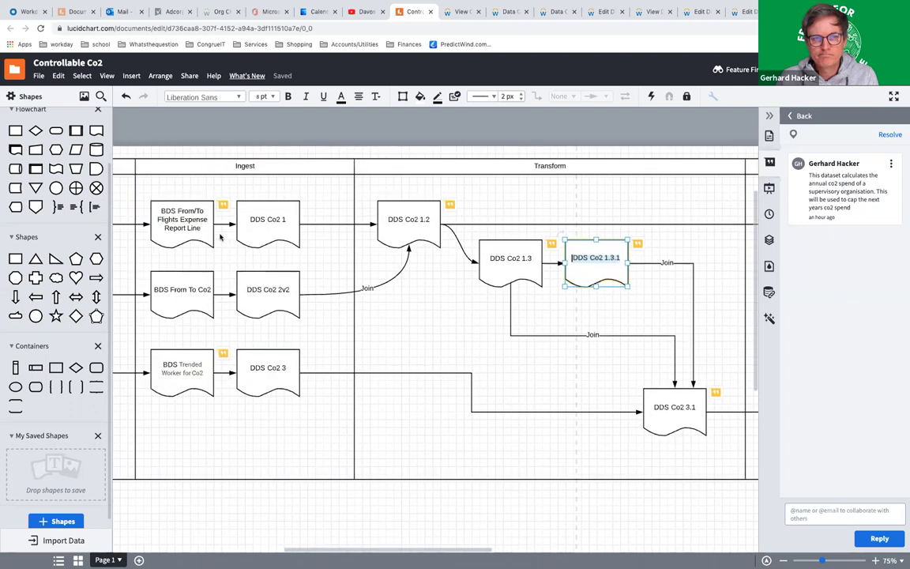
Locate DDS Co2 1 in the Lucidchart diagram, and open that dataset for editing from the Workday Data Catalog in a new tab
{"action": "scroll", "coordinate": [257, 233], "scroll_direction": "left", "scroll_amount": 6}
{"action": "left_click", "coordinate": [635, 224]}
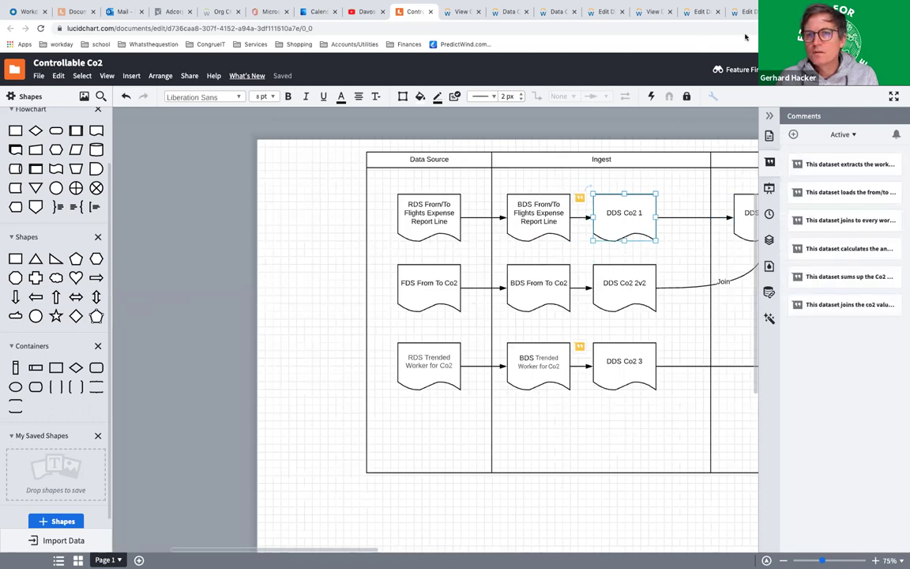
{"action": "left_click", "coordinate": [505, 17]}
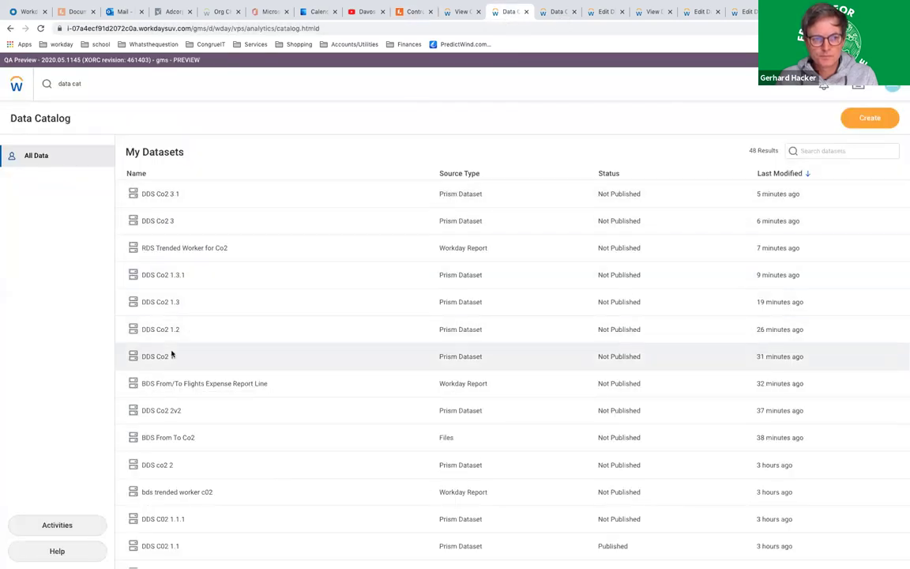
{"action": "left_click", "coordinate": [172, 354]}
{"action": "right_click", "coordinate": [173, 355]}
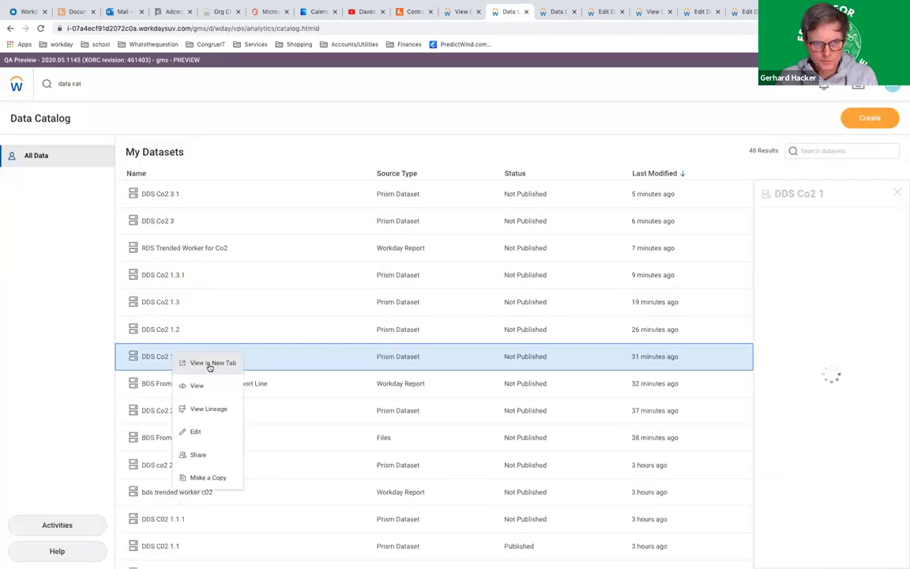
{"action": "left_click", "coordinate": [210, 363]}
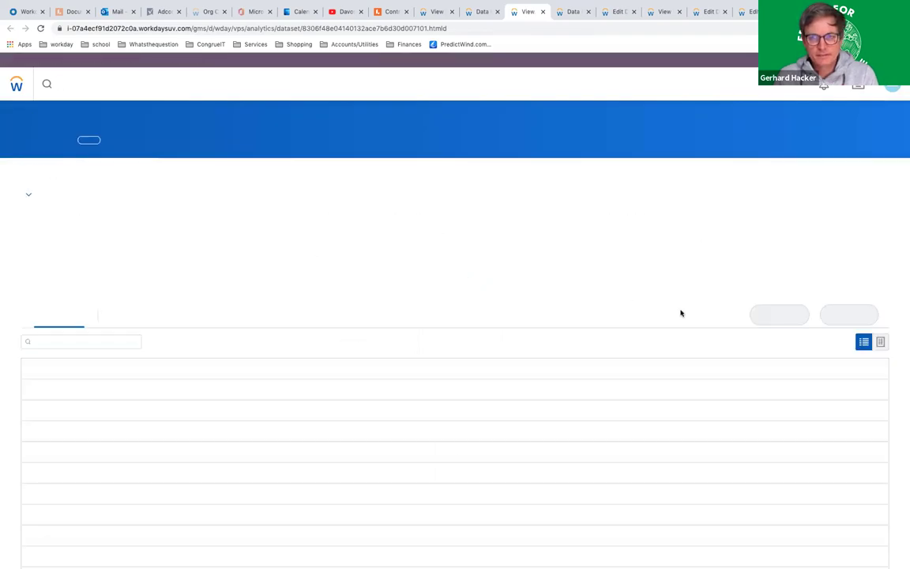
{"action": "left_click", "coordinate": [850, 317]}
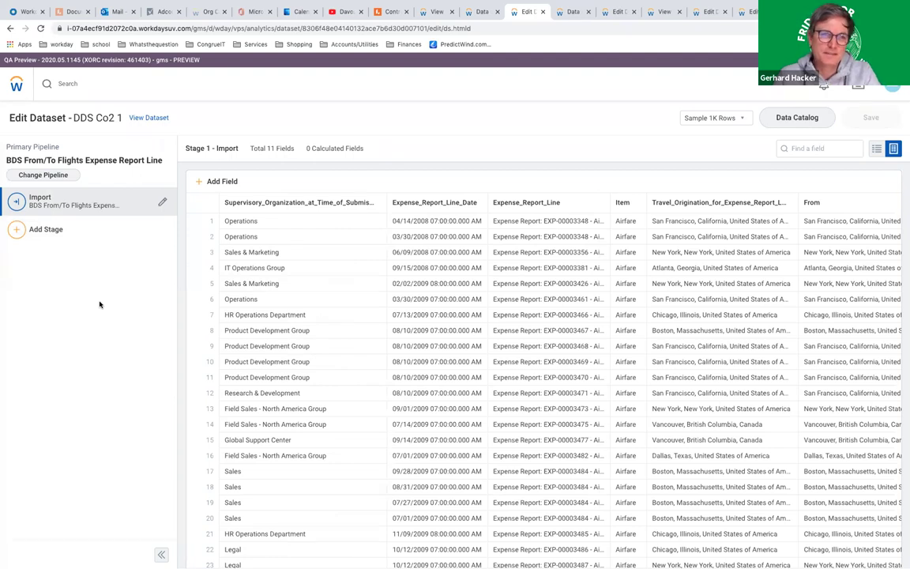
Add a Manage Fields stage assigning the Supervisory Organization business object to Supervisory_Organization_at_Time_of_Submission, and save the DDS Co2 1 dataset
{"action": "left_click", "coordinate": [30, 226]}
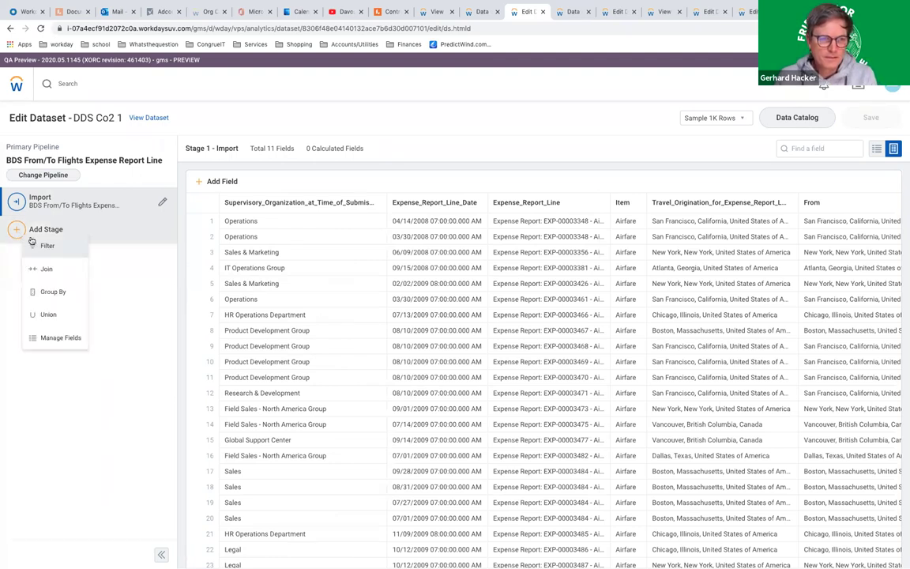
{"action": "left_click", "coordinate": [60, 339]}
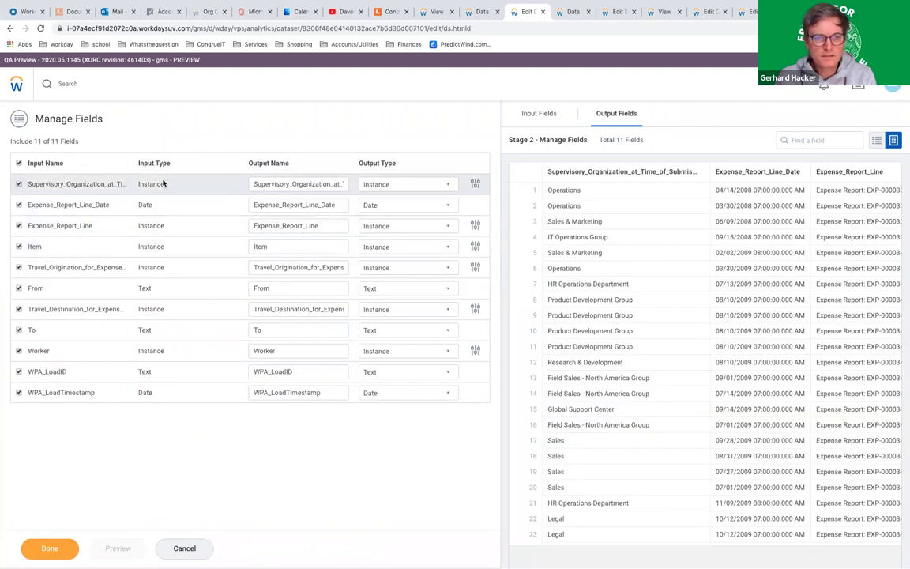
{"action": "left_click", "coordinate": [475, 184]}
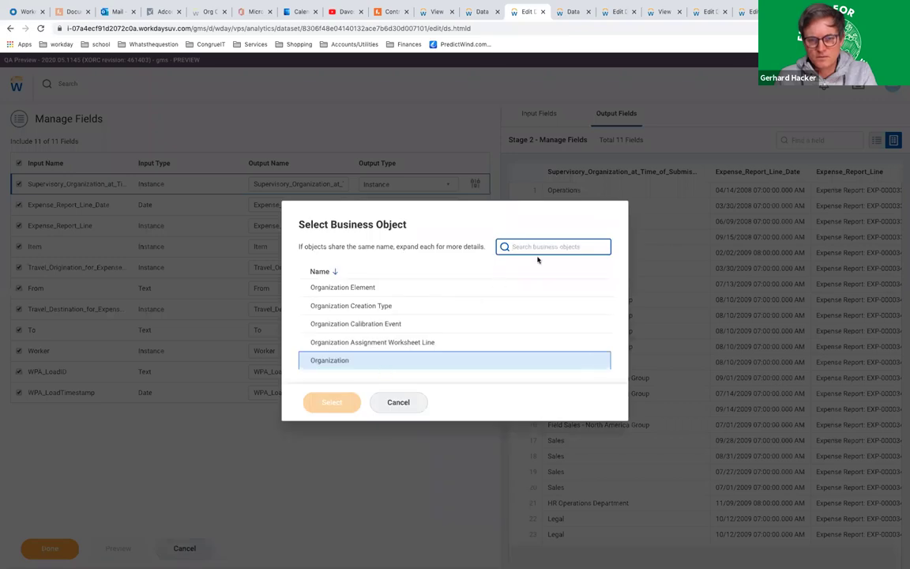
{"action": "type", "text": "super org"}
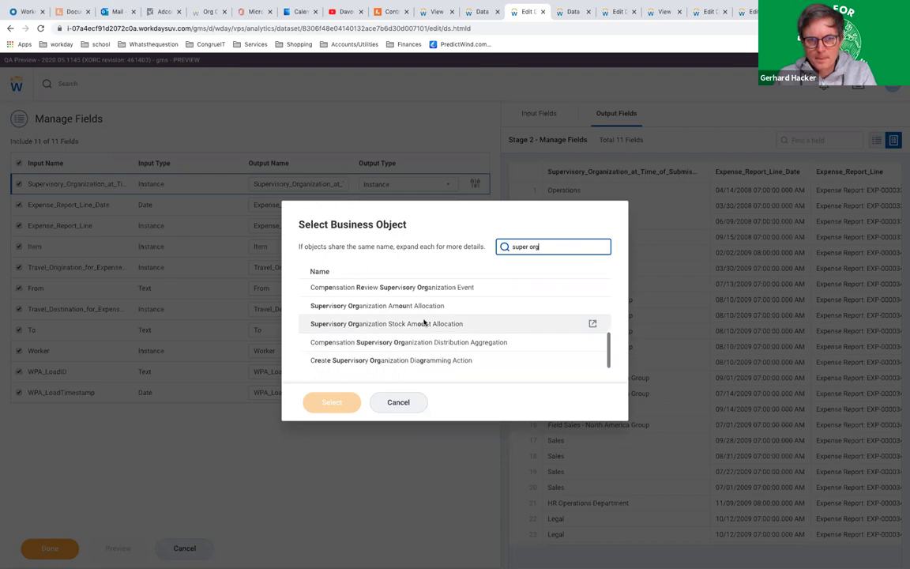
{"action": "scroll", "coordinate": [425, 323], "scroll_direction": "up", "scroll_amount": 1}
{"action": "scroll", "coordinate": [424, 323], "scroll_direction": "down", "scroll_amount": 1}
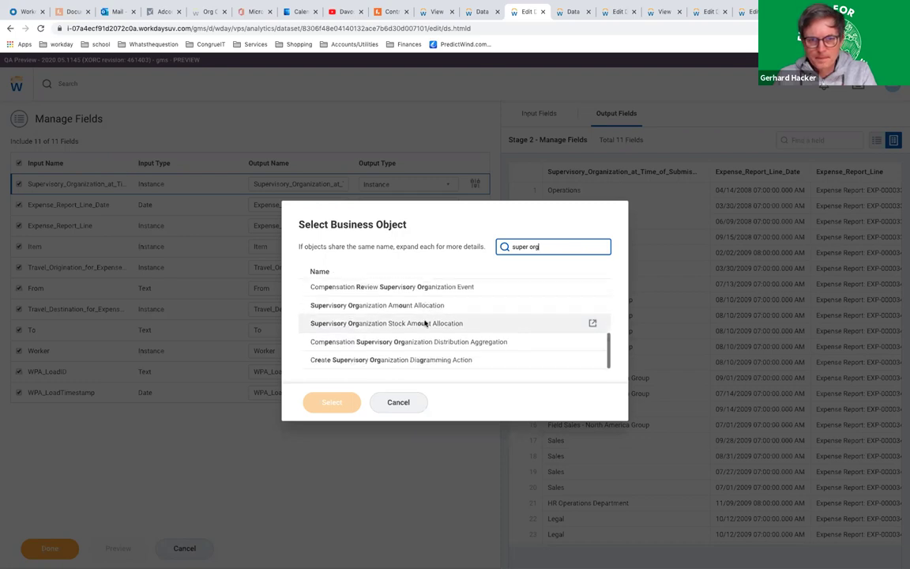
{"action": "scroll", "coordinate": [424, 323], "scroll_direction": "up", "scroll_amount": 2}
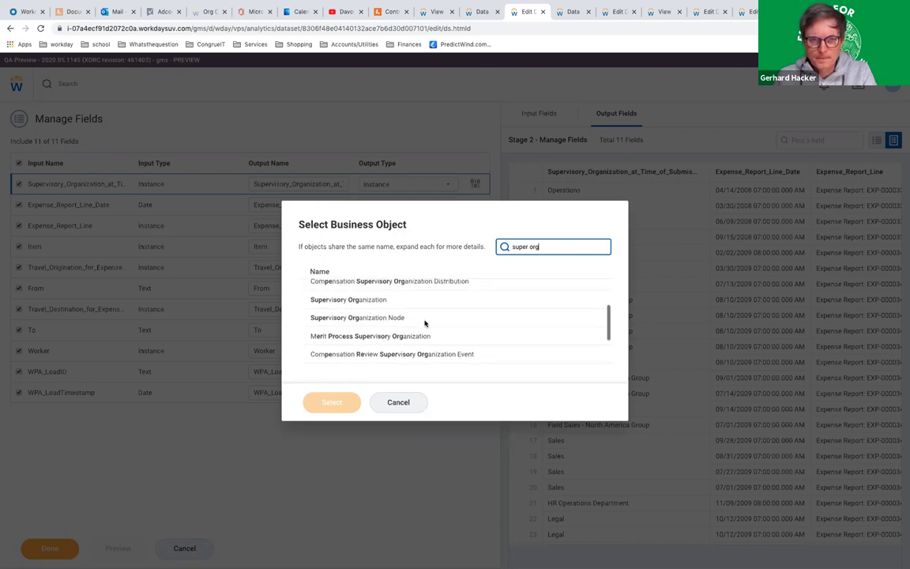
{"action": "left_click", "coordinate": [375, 303]}
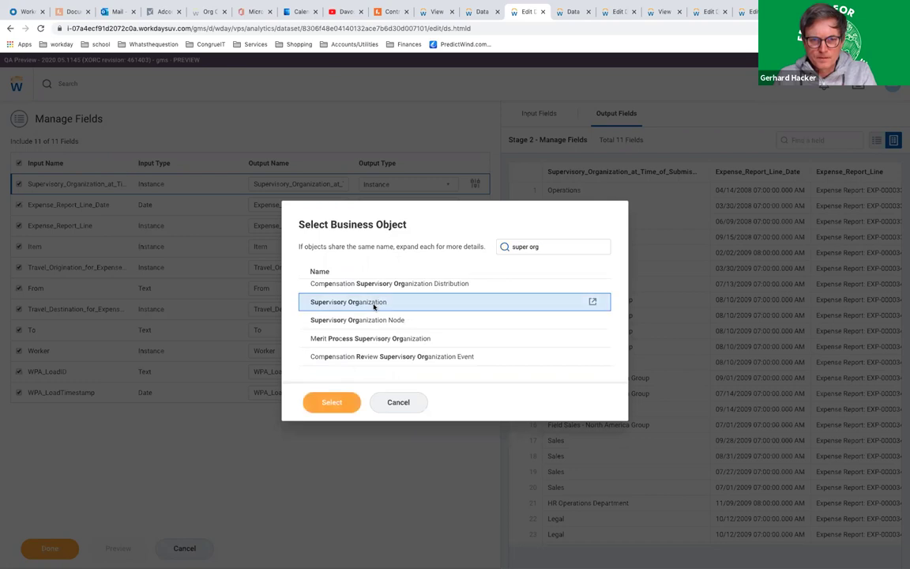
{"action": "left_click", "coordinate": [334, 401]}
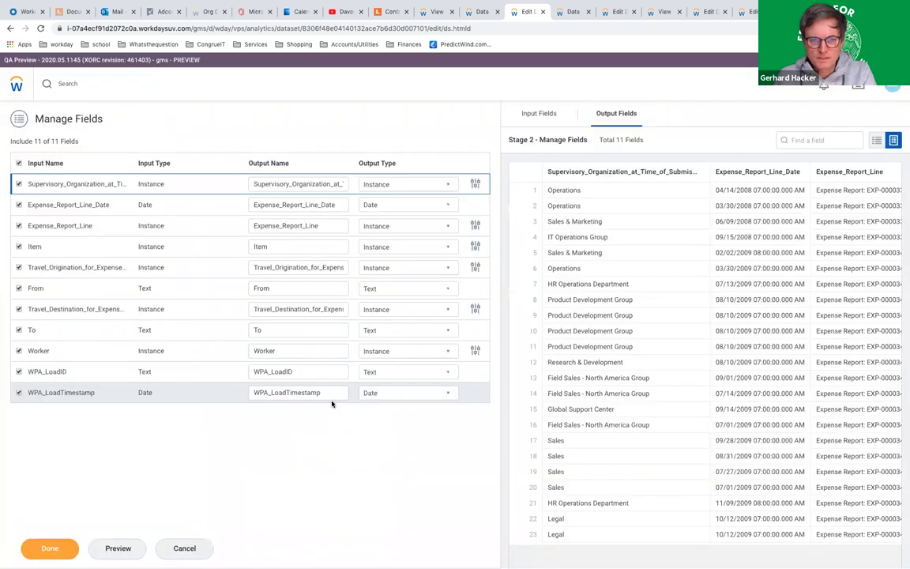
{"action": "left_click", "coordinate": [48, 551]}
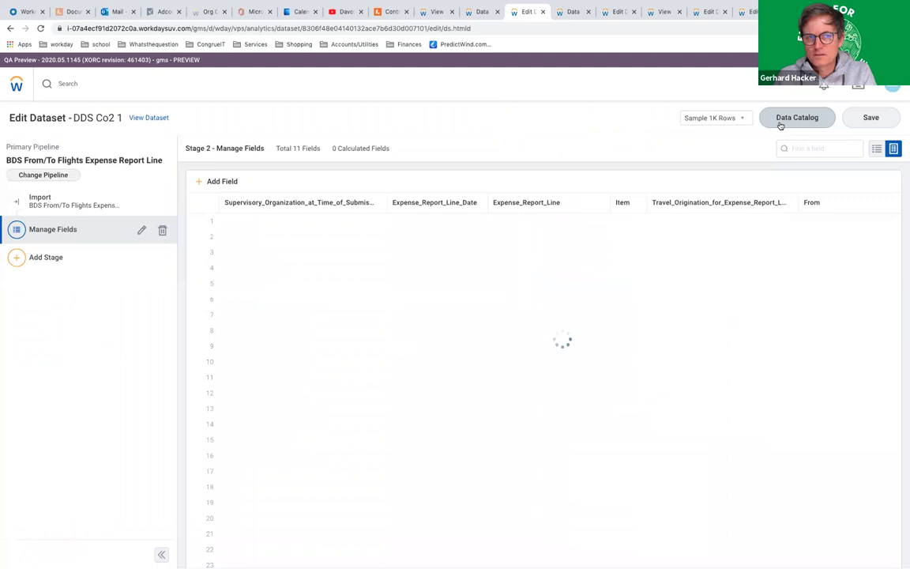
{"action": "left_click", "coordinate": [876, 121]}
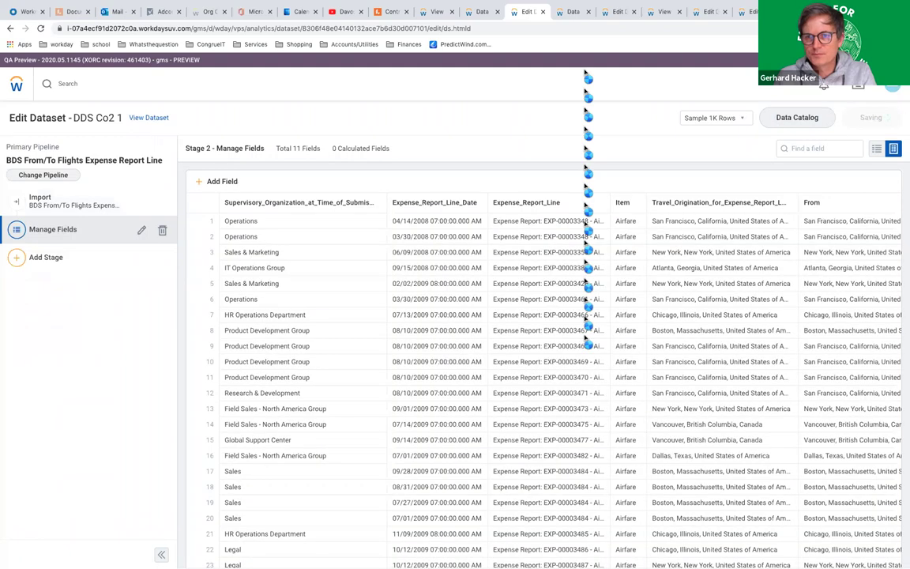
Return to DDS Co2 3.1, cancel the unfinished second join stage, and save the dataset while keeping its existing changes
{"action": "left_click", "coordinate": [569, 13]}
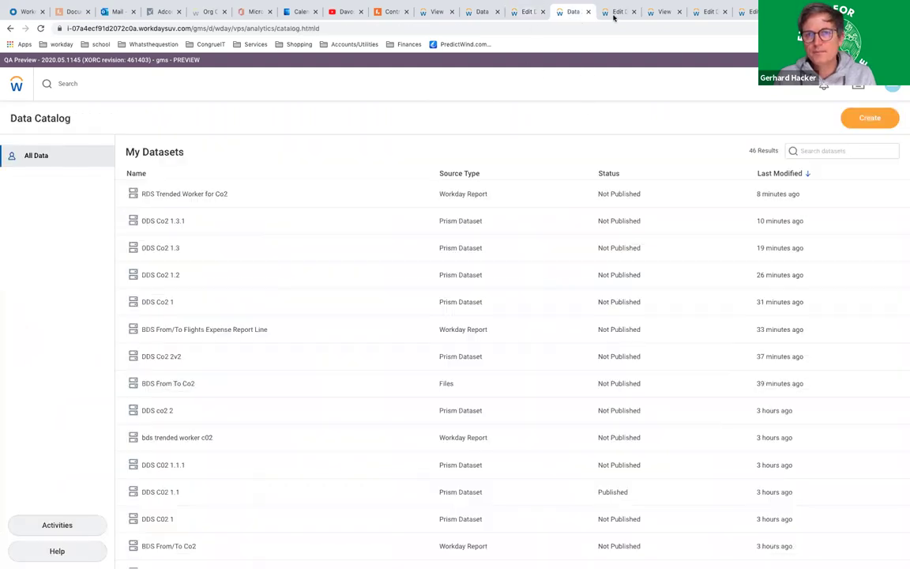
{"action": "left_click", "coordinate": [614, 12]}
{"action": "left_click", "coordinate": [117, 548]}
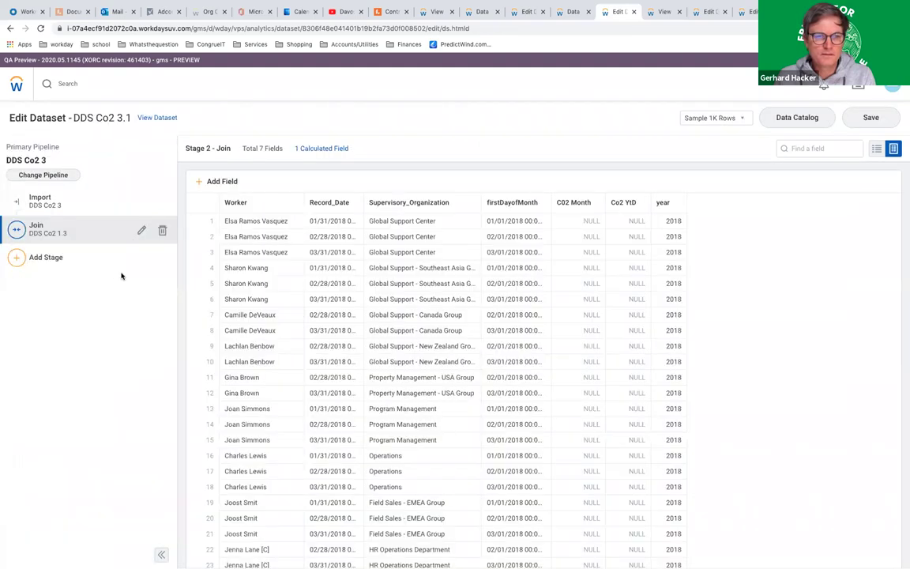
{"action": "left_click", "coordinate": [162, 119]}
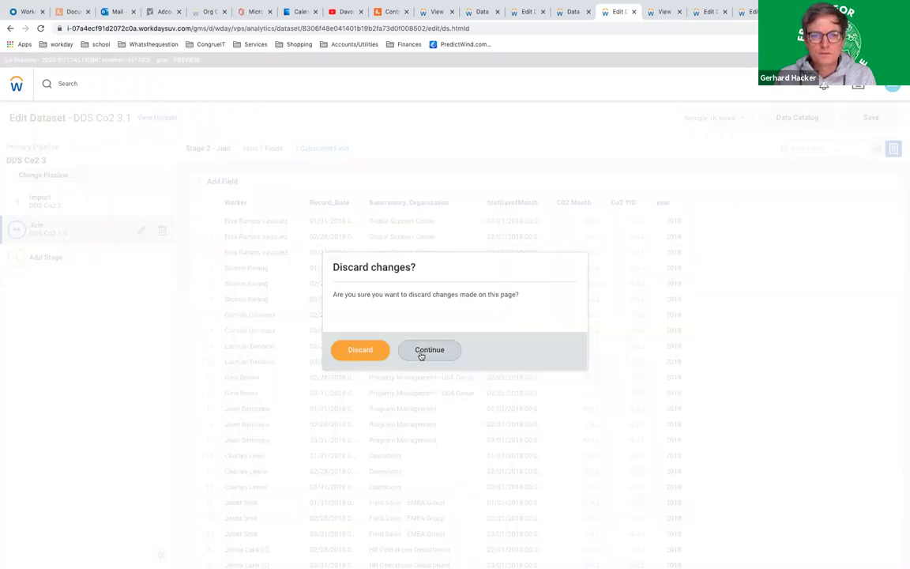
{"action": "left_click", "coordinate": [429, 351]}
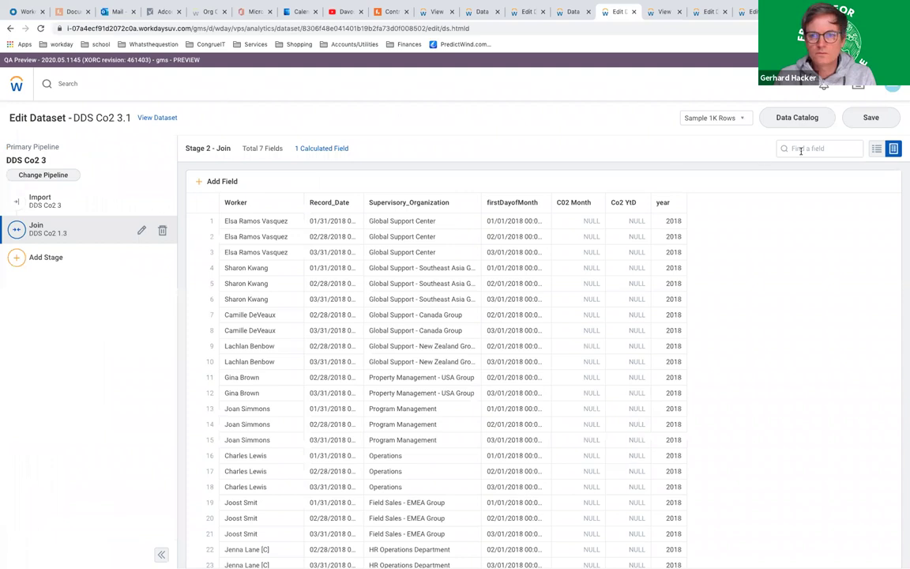
{"action": "left_click", "coordinate": [872, 118]}
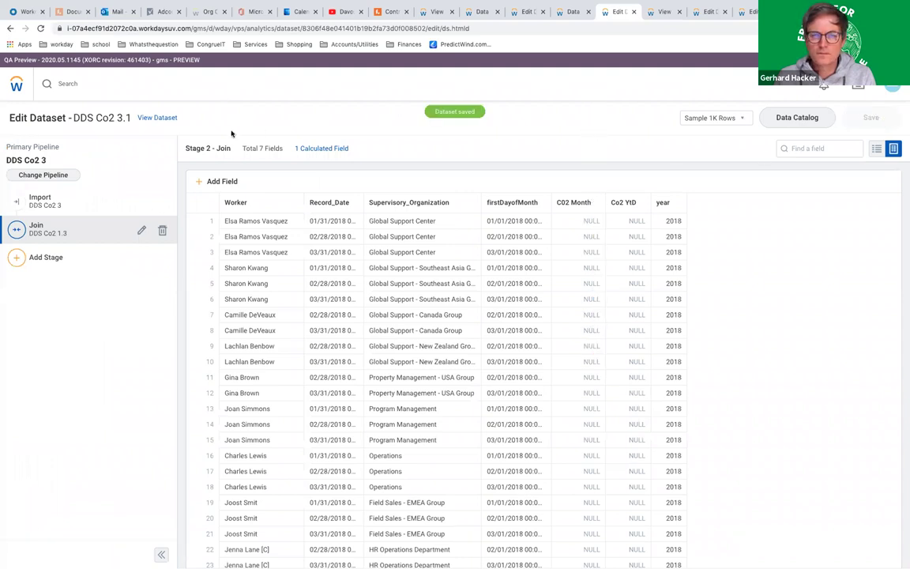
Add a new join stage after the DDS Co2 1.3 join and open the selection for another pipeline
{"action": "left_click", "coordinate": [11, 257]}
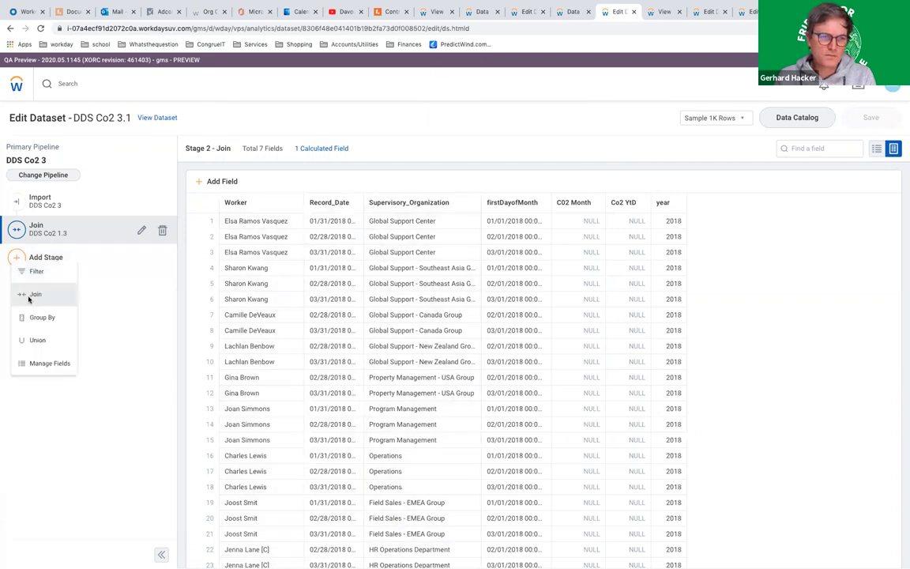
{"action": "left_click", "coordinate": [31, 295]}
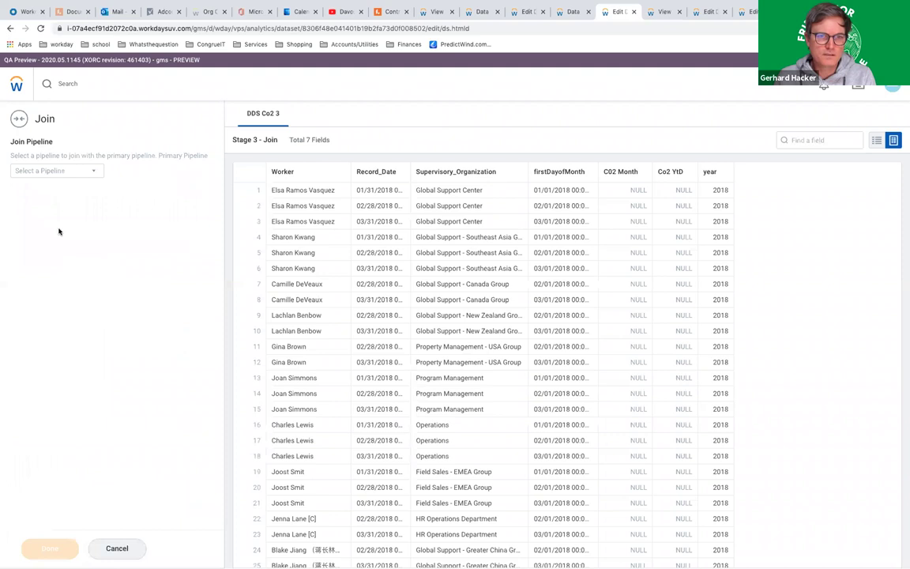
{"action": "left_click", "coordinate": [83, 171]}
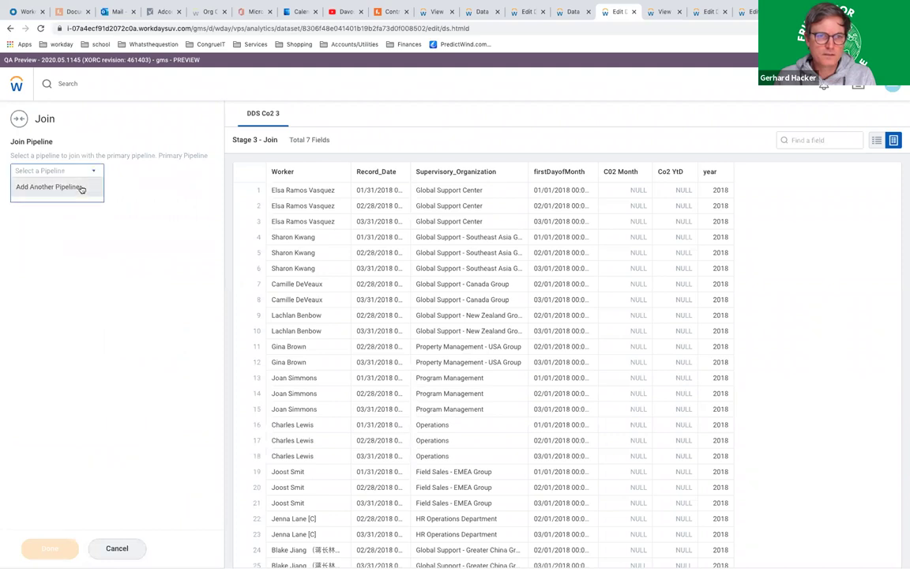
{"action": "left_click", "coordinate": [81, 188]}
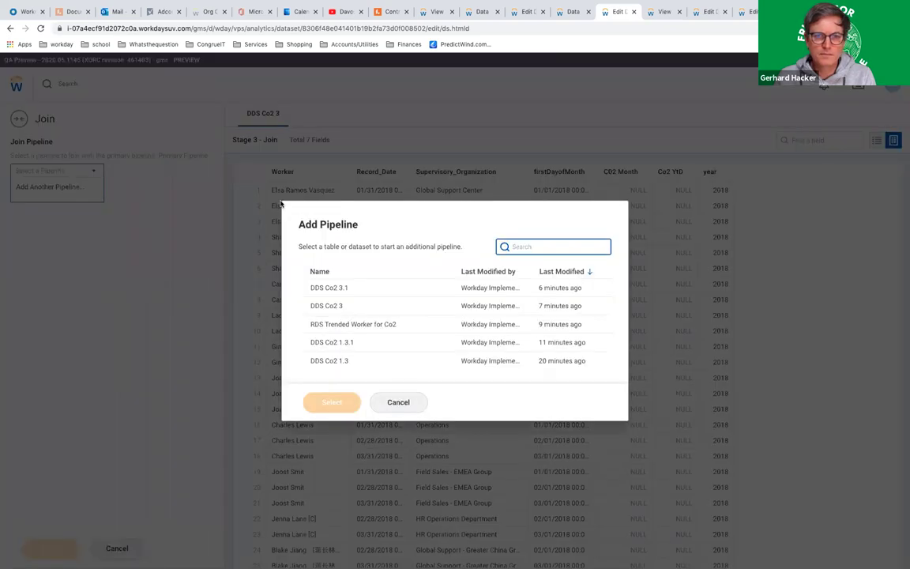
Review the Transform flow in Lucidchart, and close the browser tabs holding DDS Co2 1 and the extra Data Catalog
{"action": "left_click", "coordinate": [389, 13]}
{"action": "scroll", "coordinate": [644, 271], "scroll_direction": "right", "scroll_amount": 4}
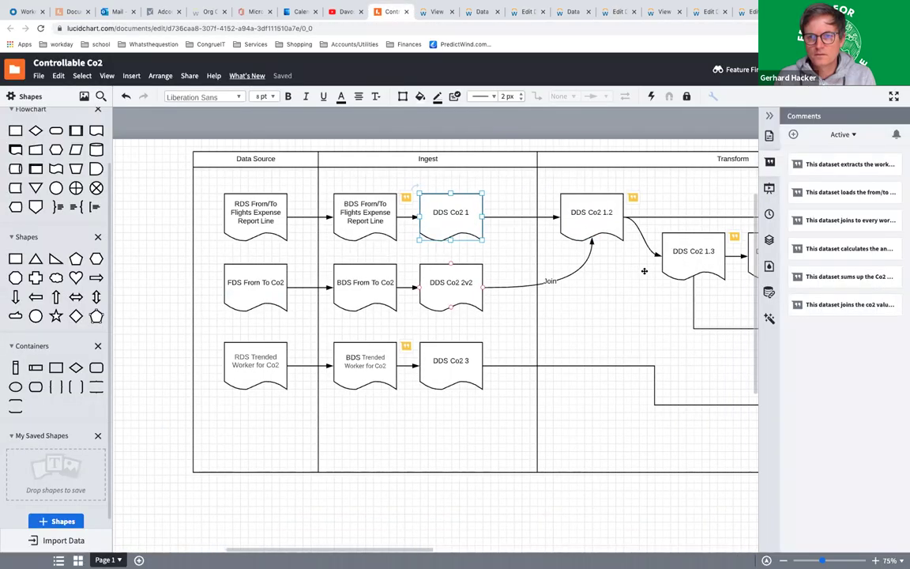
{"action": "scroll", "coordinate": [644, 271], "scroll_direction": "right", "scroll_amount": 8}
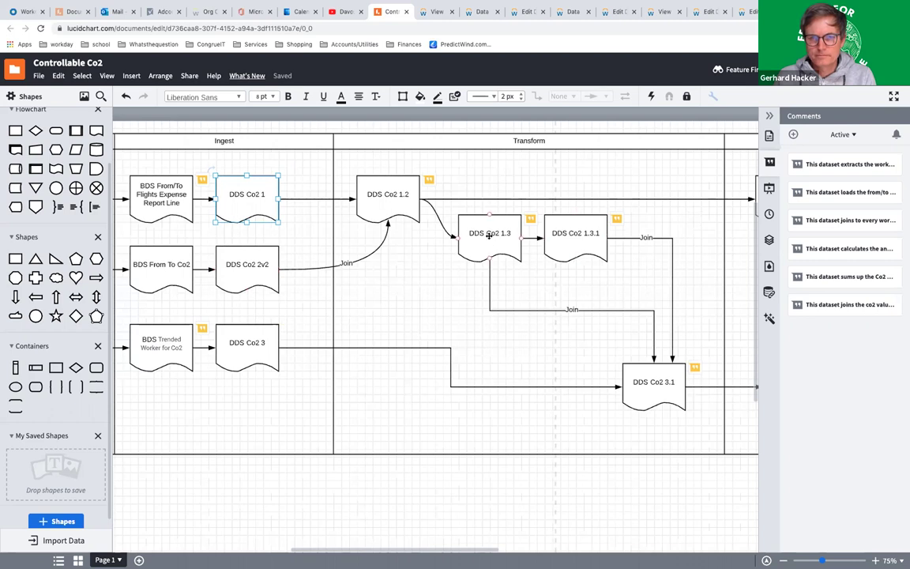
{"action": "left_click", "coordinate": [528, 12]}
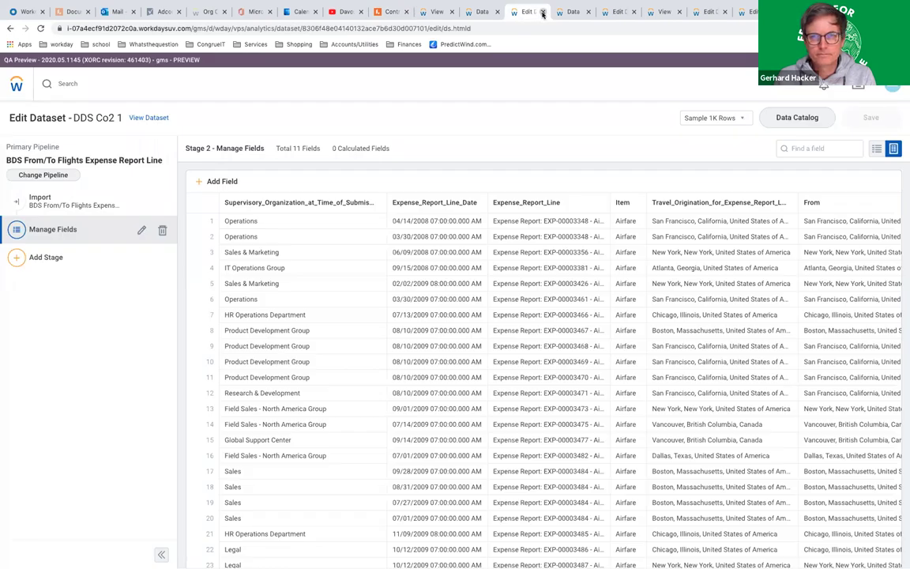
{"action": "left_click", "coordinate": [542, 11]}
{"action": "left_click", "coordinate": [542, 12]}
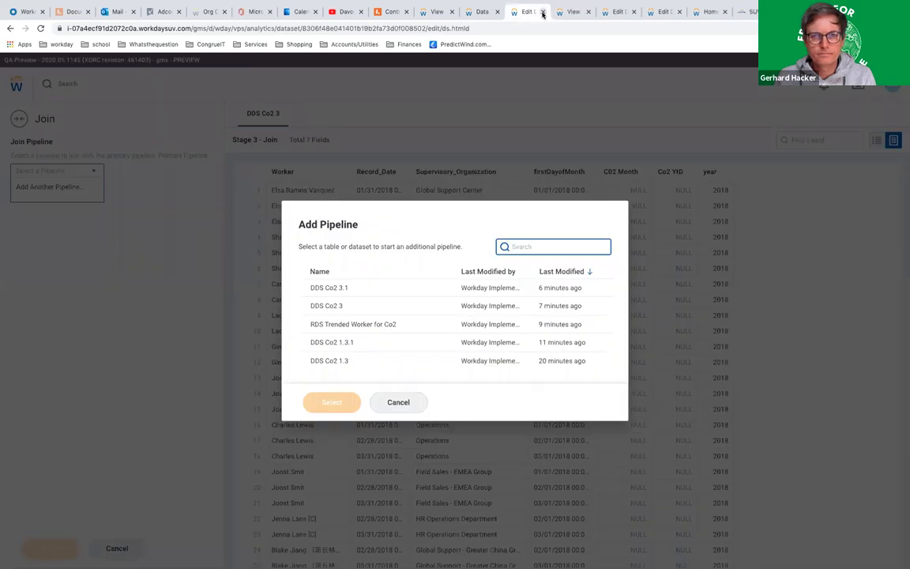
Read the Lucidchart comments on DDS Co2 3.1 and DDS Co2 1.3, and return to the pipeline selection in Workday
{"action": "left_click", "coordinate": [393, 12]}
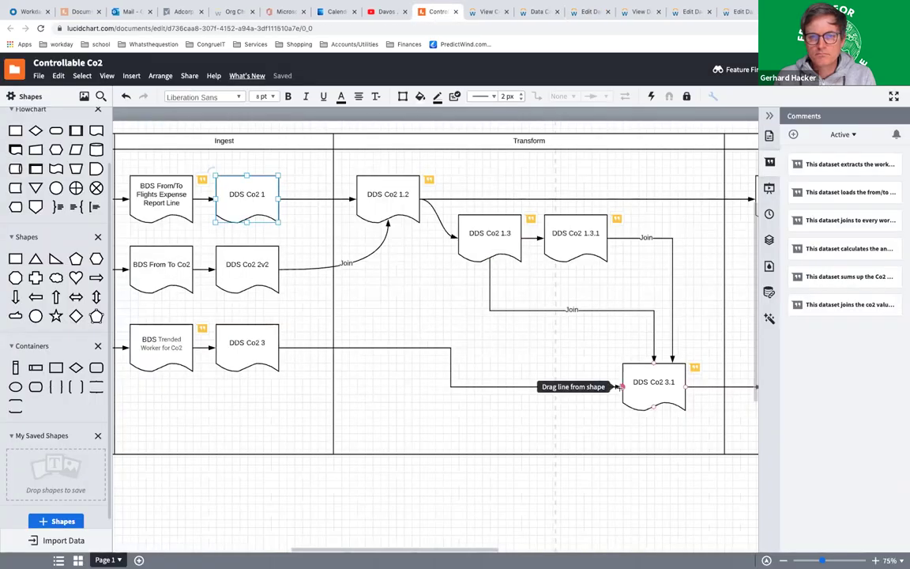
{"action": "left_click", "coordinate": [630, 387]}
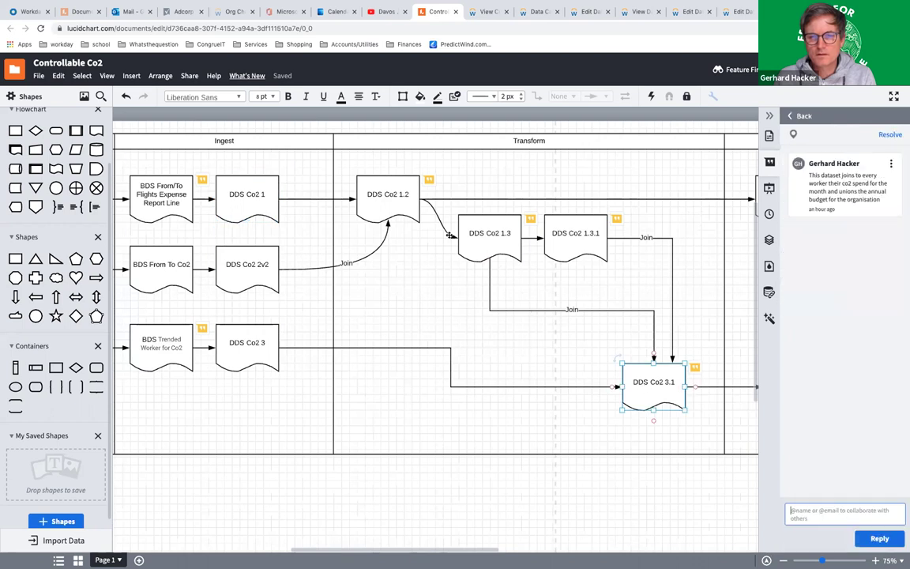
{"action": "left_click", "coordinate": [471, 246]}
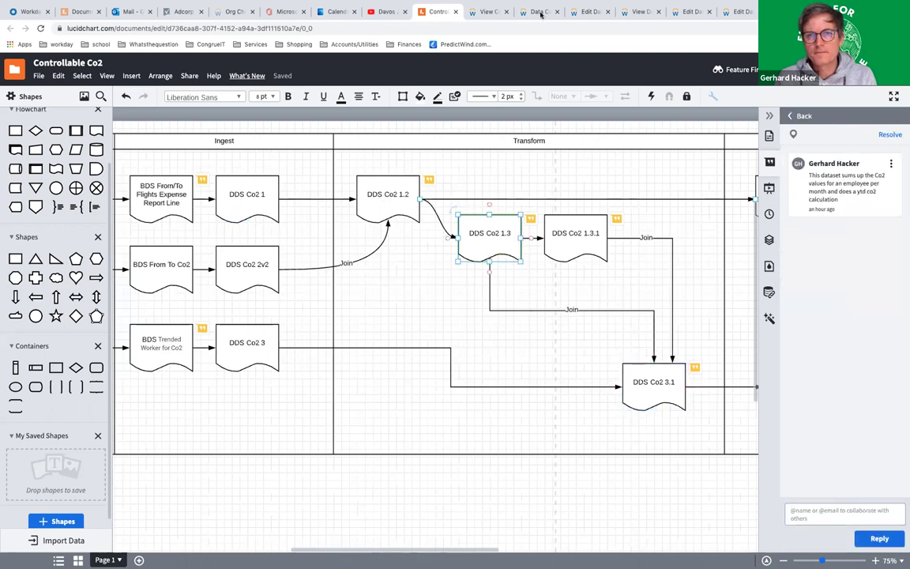
{"action": "left_click", "coordinate": [583, 13]}
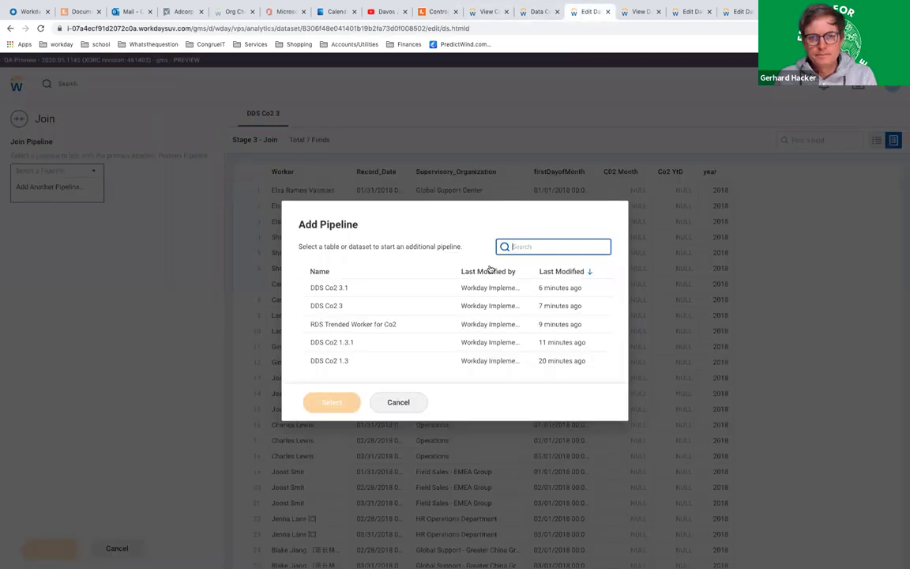
{"action": "left_click", "coordinate": [435, 12]}
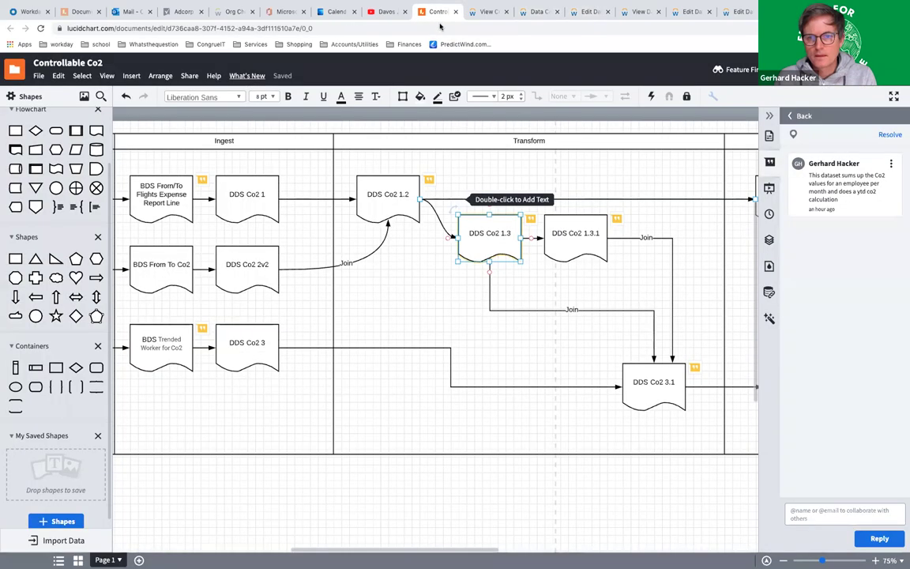
{"action": "double_click", "coordinate": [501, 236]}
{"action": "key", "text": "ctrl+c"}
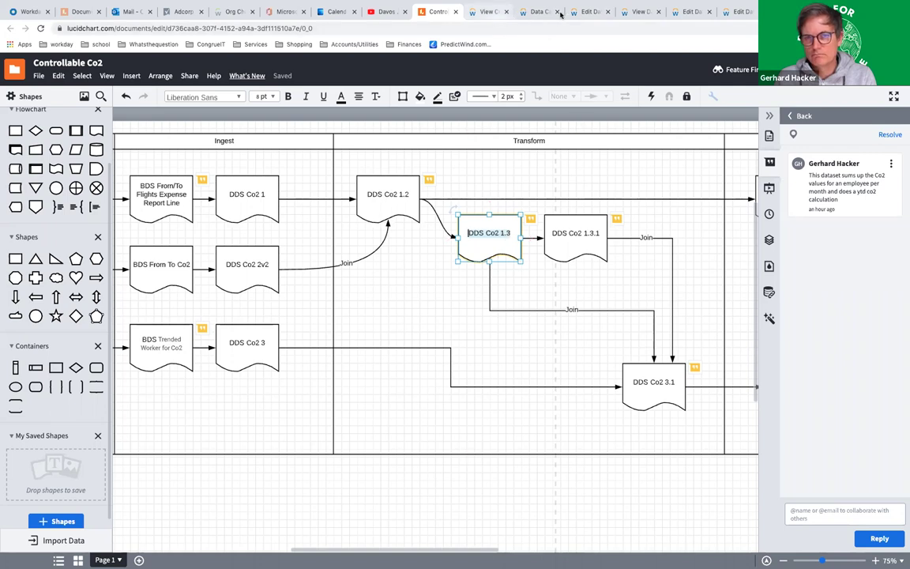
{"action": "left_click", "coordinate": [593, 13]}
{"action": "key", "text": "ctrl+v"}
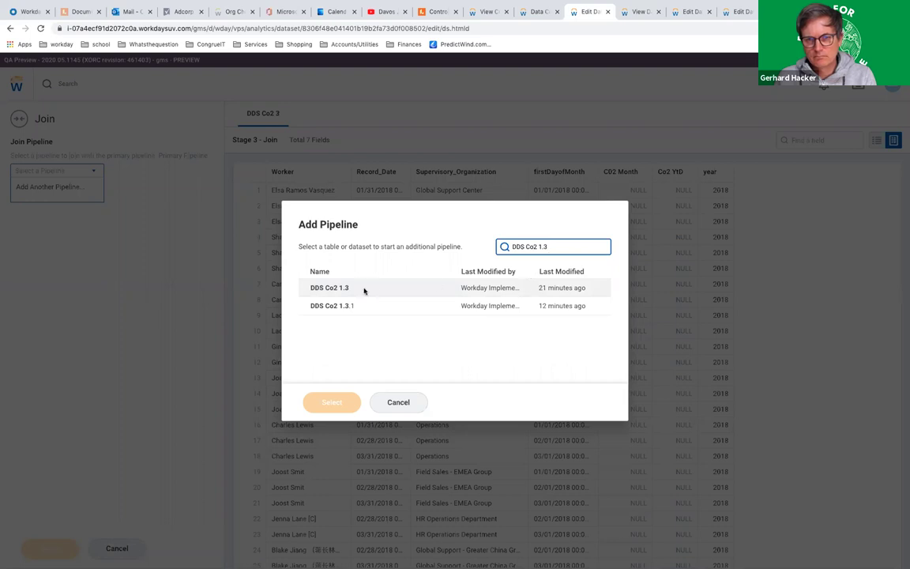
{"action": "left_click", "coordinate": [365, 289]}
{"action": "left_click", "coordinate": [332, 403]}
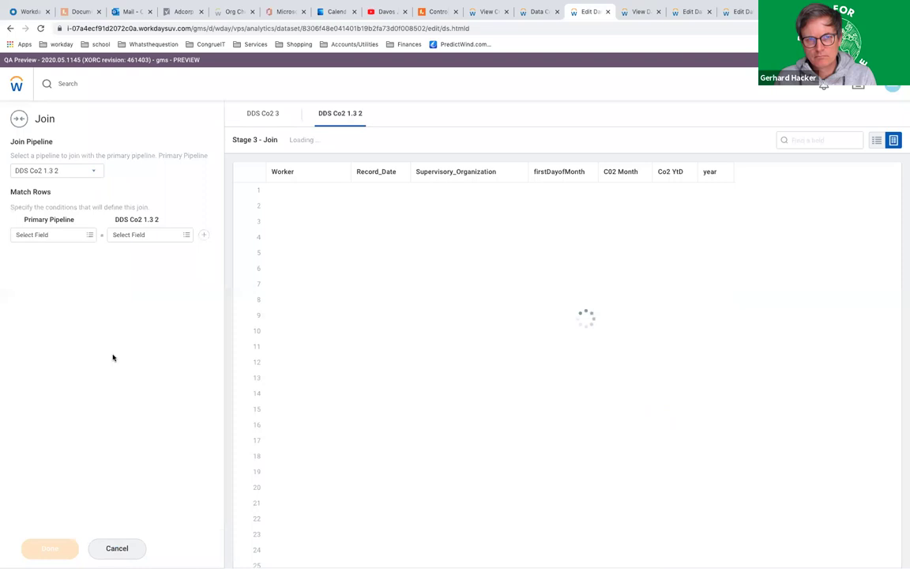
{"action": "left_click", "coordinate": [90, 235]}
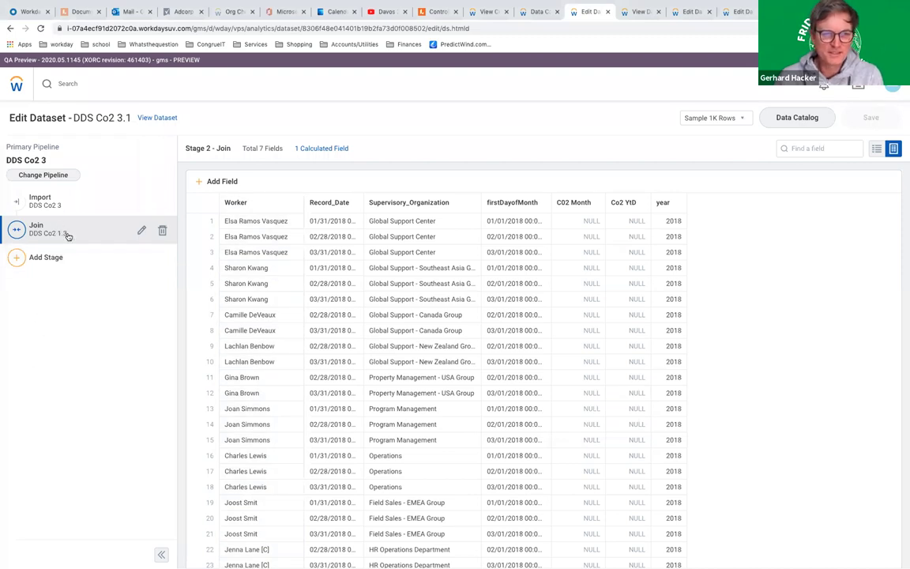
Add a join stage following the DDS Co2 1.3 join and open the choice of an additional pipeline
{"action": "left_click", "coordinate": [21, 262]}
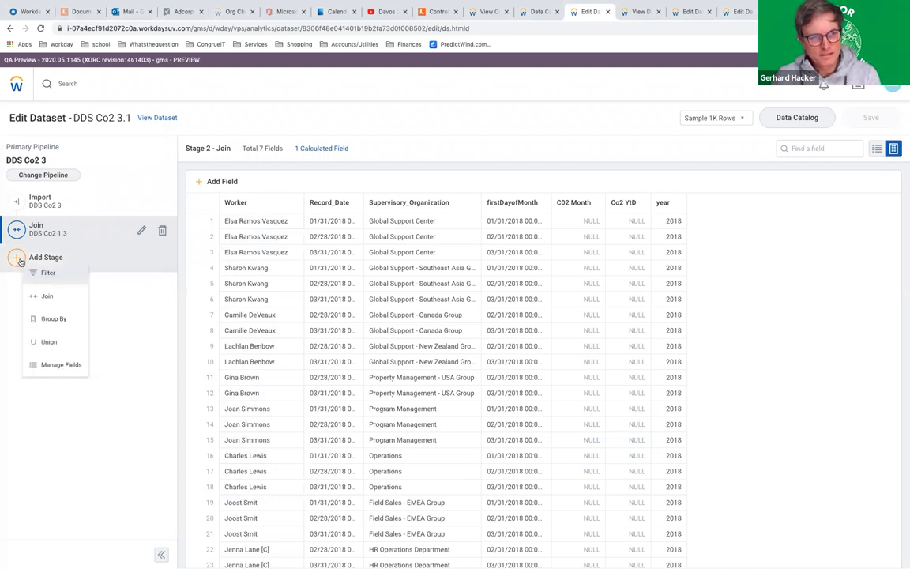
{"action": "left_click", "coordinate": [47, 296]}
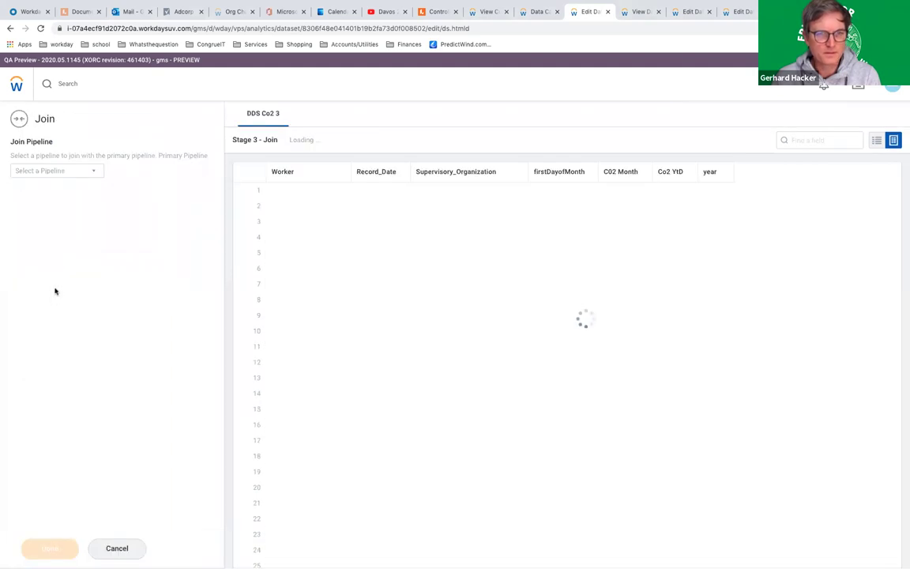
{"action": "left_click", "coordinate": [95, 171]}
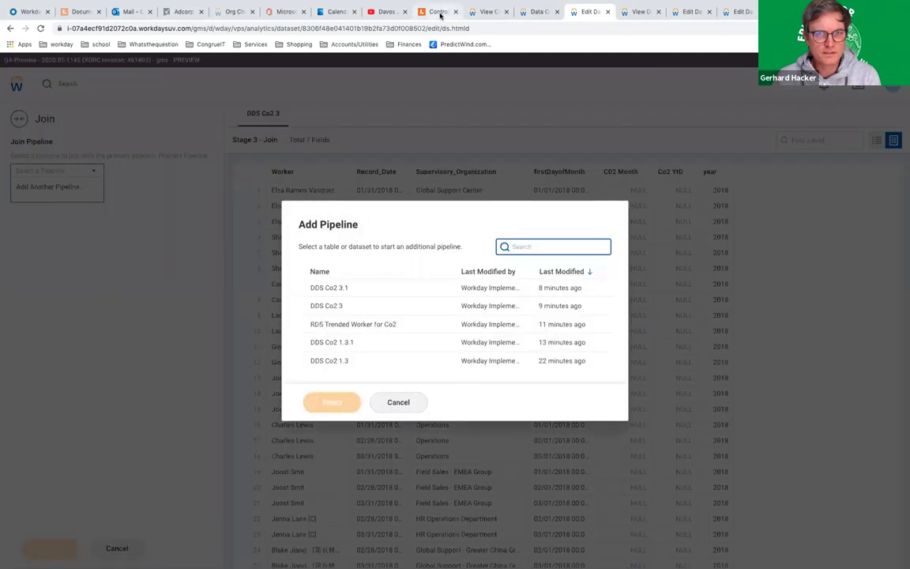
Copy the name DDS Co2 1.3.1 from the Lucidchart flow and add that dataset as the join pipeline in Workday
{"action": "left_click", "coordinate": [439, 12]}
{"action": "double_click", "coordinate": [578, 229]}
{"action": "key", "text": "ctrl+c"}
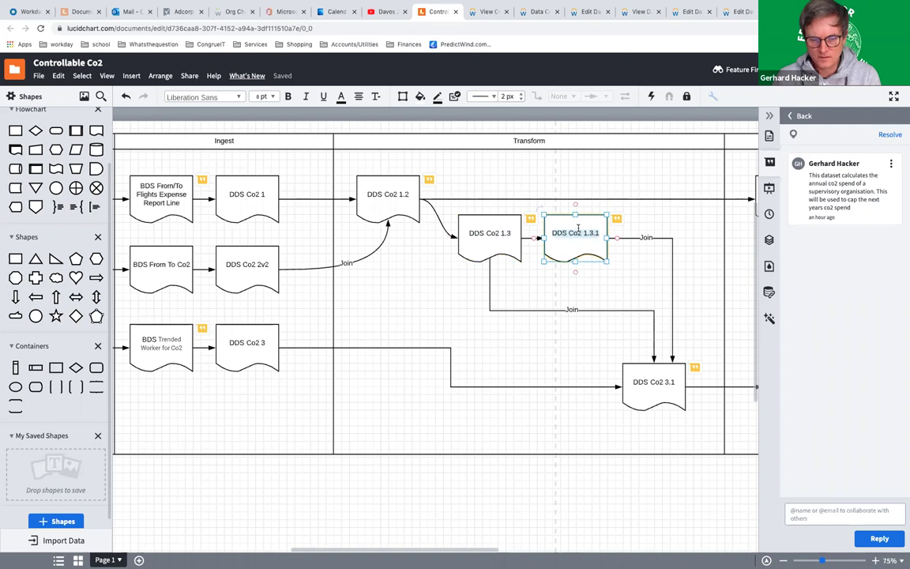
{"action": "left_click", "coordinate": [540, 12]}
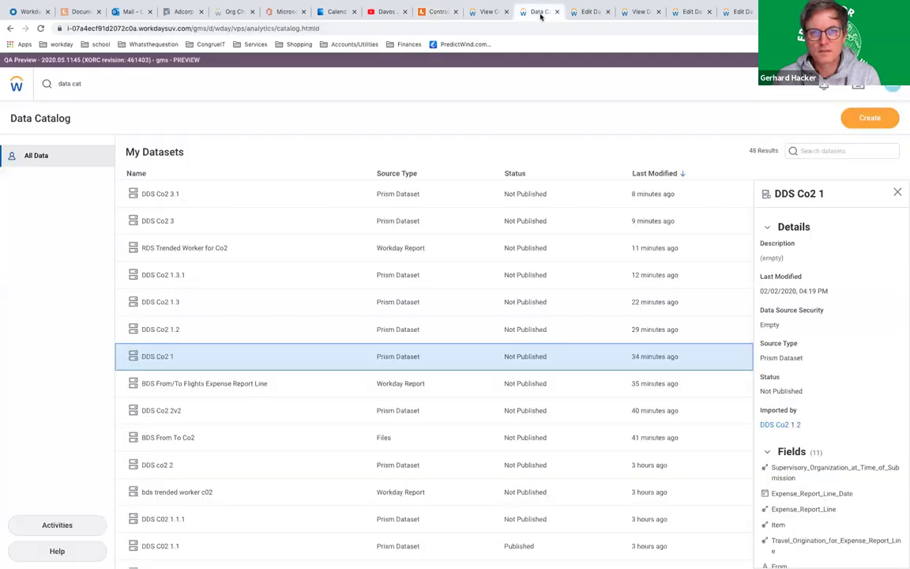
{"action": "left_click", "coordinate": [591, 13]}
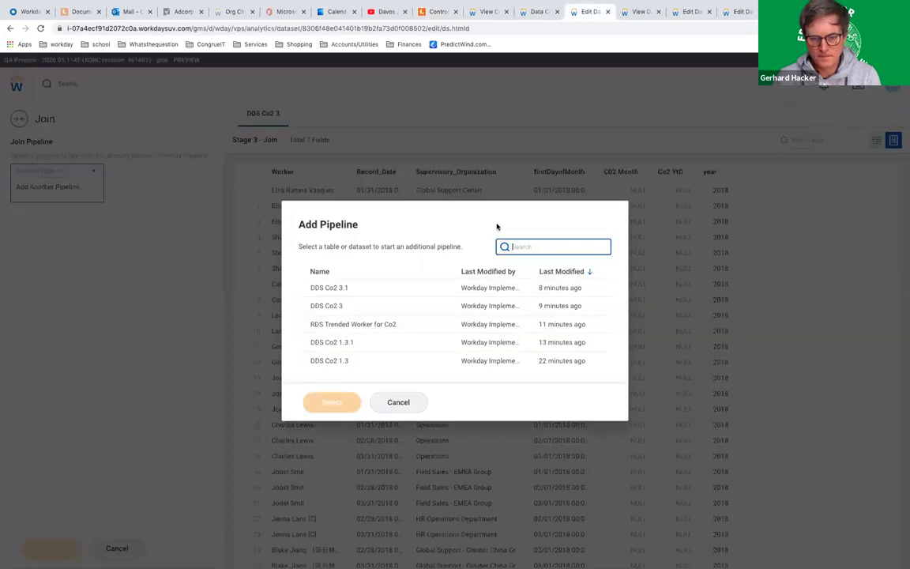
{"action": "key", "text": "ctrl+v"}
{"action": "left_click", "coordinate": [360, 288]}
{"action": "left_click", "coordinate": [331, 402]}
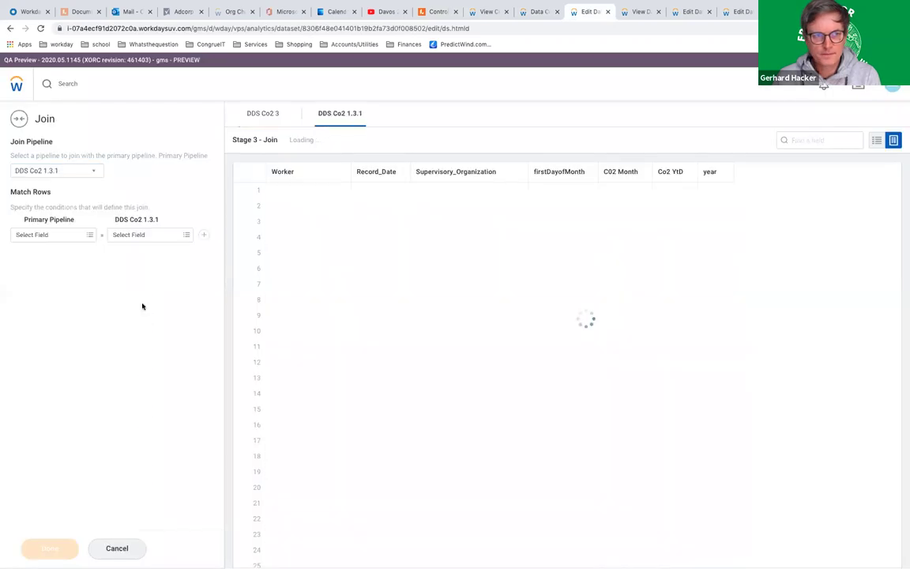
Match the primary pipeline's Supervisory_Organization with Supervisory_Organization_at_Time_of_Submission in DDS Co2 1.3.1
{"action": "left_click", "coordinate": [90, 236]}
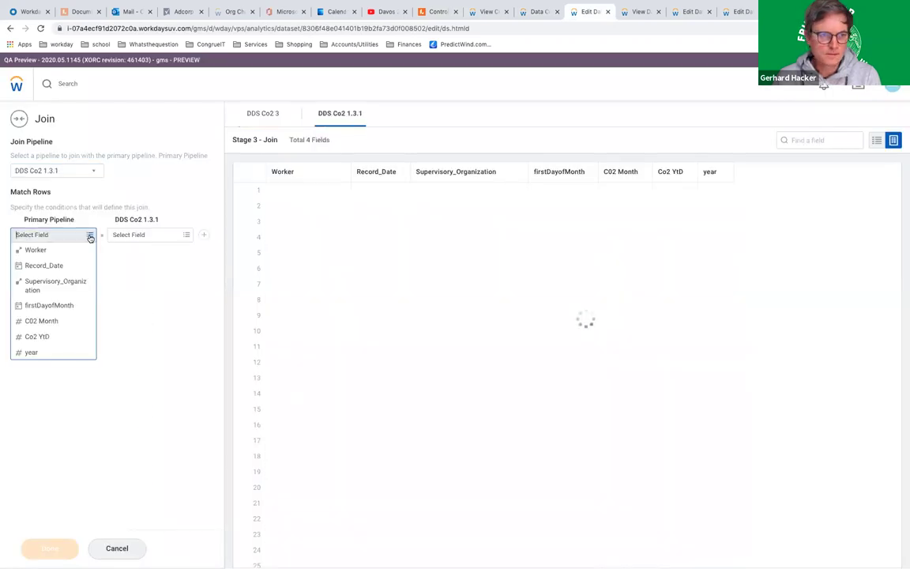
{"action": "left_click", "coordinate": [71, 285]}
{"action": "left_click", "coordinate": [187, 236]}
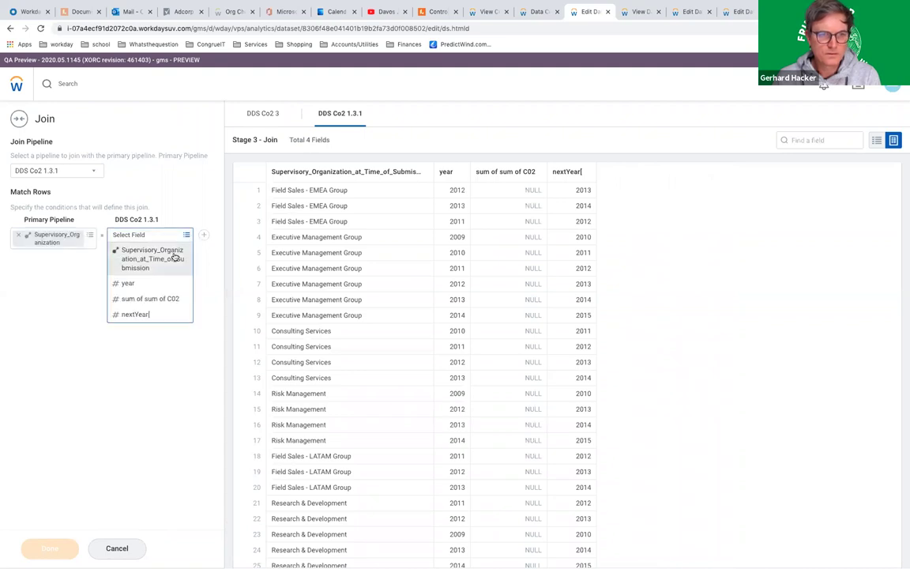
{"action": "left_click", "coordinate": [177, 259]}
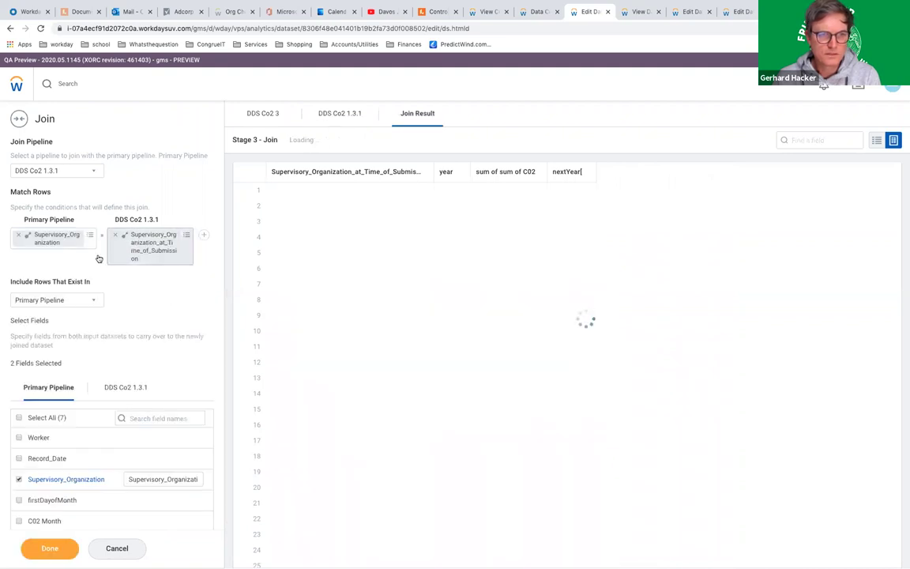
Add a second match condition between the primary pipeline's year and the nextYear[ field of DDS Co2 1.3.1
{"action": "left_click", "coordinate": [204, 235]}
{"action": "left_click", "coordinate": [47, 275]}
{"action": "left_click", "coordinate": [48, 394]}
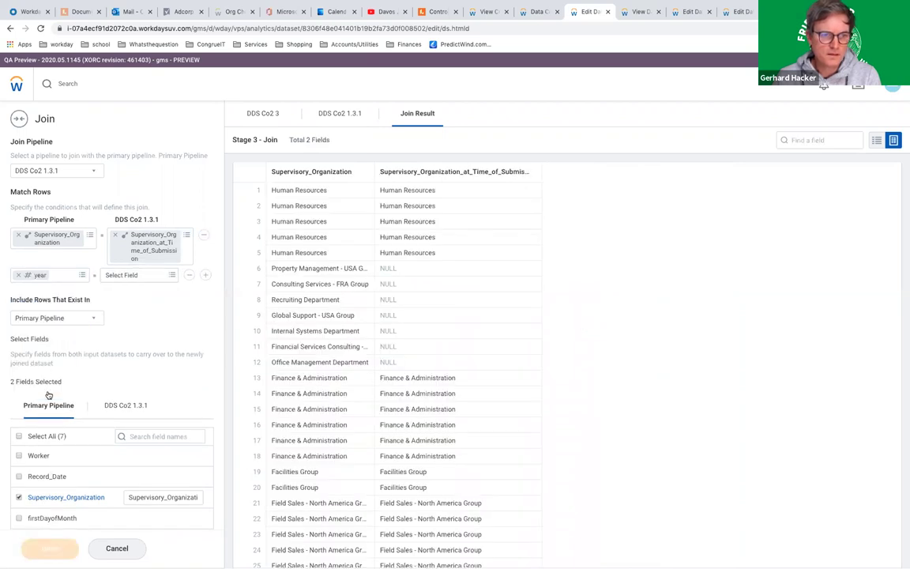
{"action": "left_click", "coordinate": [173, 276]}
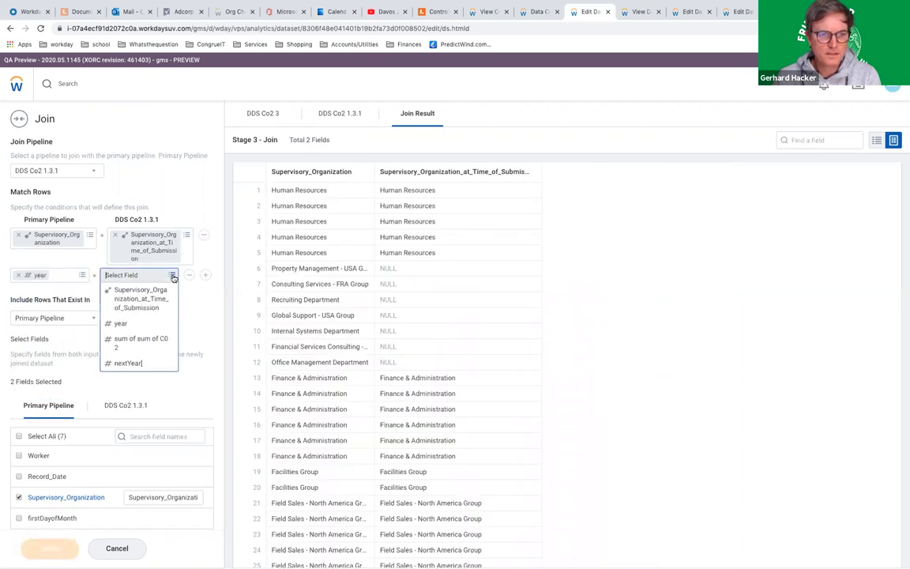
{"action": "left_click", "coordinate": [129, 364]}
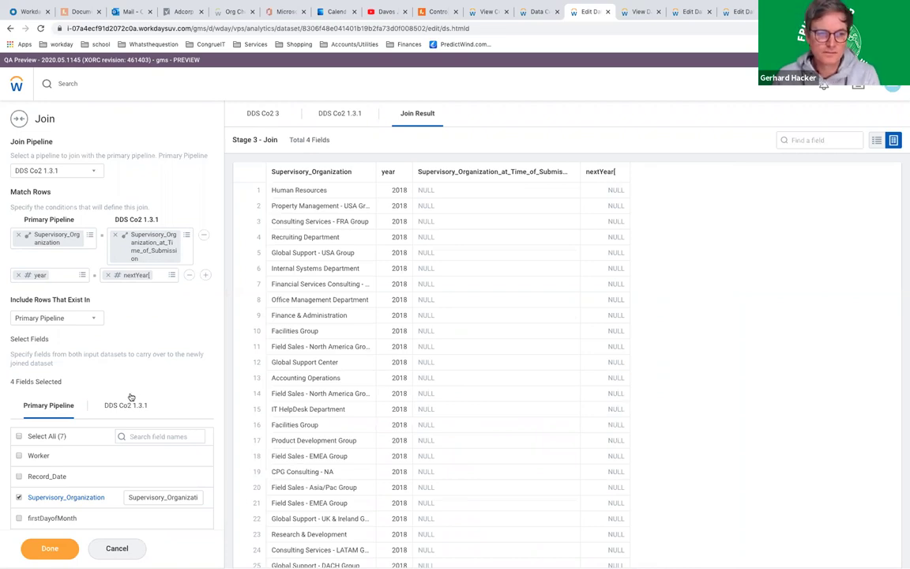
Carry over all primary pipeline fields and check the row inclusion options, keeping Primary Pipeline
{"action": "left_click", "coordinate": [18, 436]}
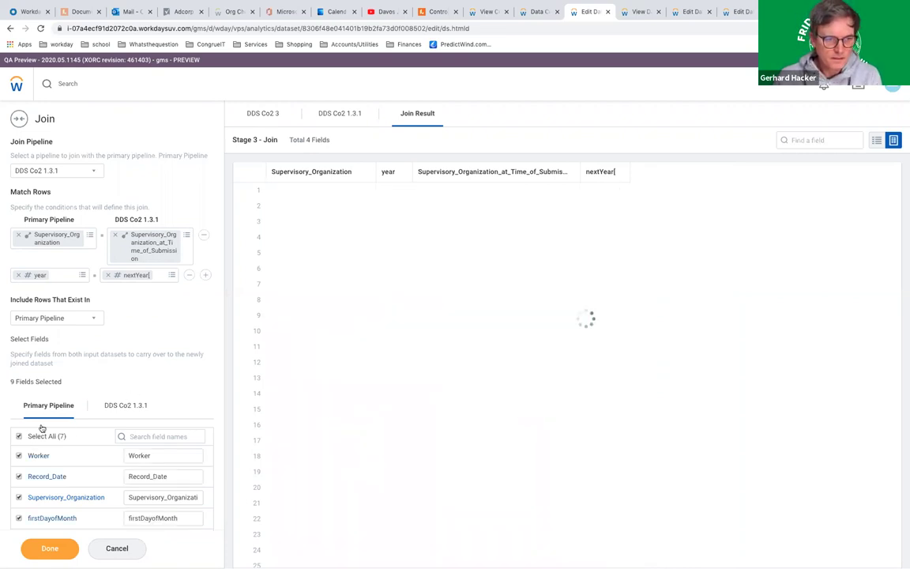
{"action": "scroll", "coordinate": [113, 399], "scroll_direction": "down", "scroll_amount": 1}
{"action": "scroll", "coordinate": [113, 398], "scroll_direction": "down", "scroll_amount": 1}
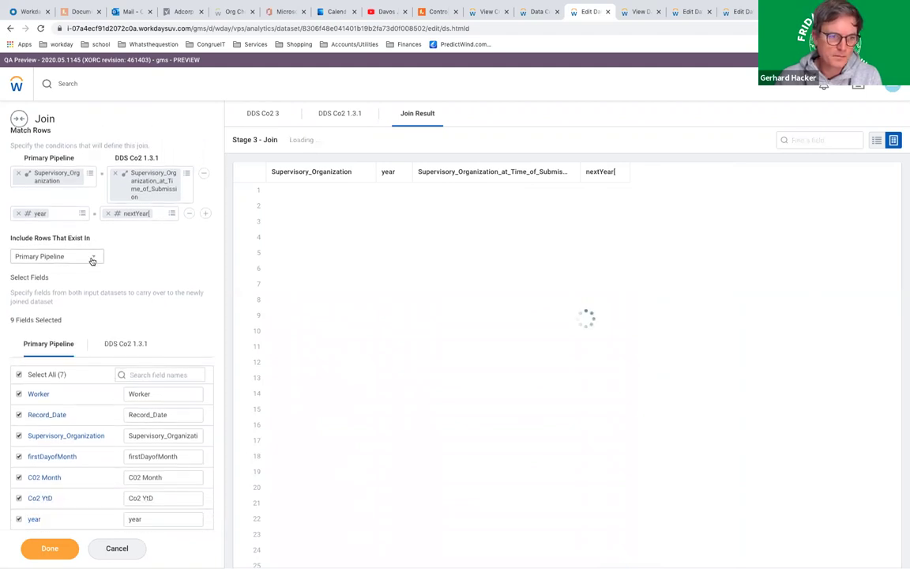
{"action": "left_click", "coordinate": [91, 260]}
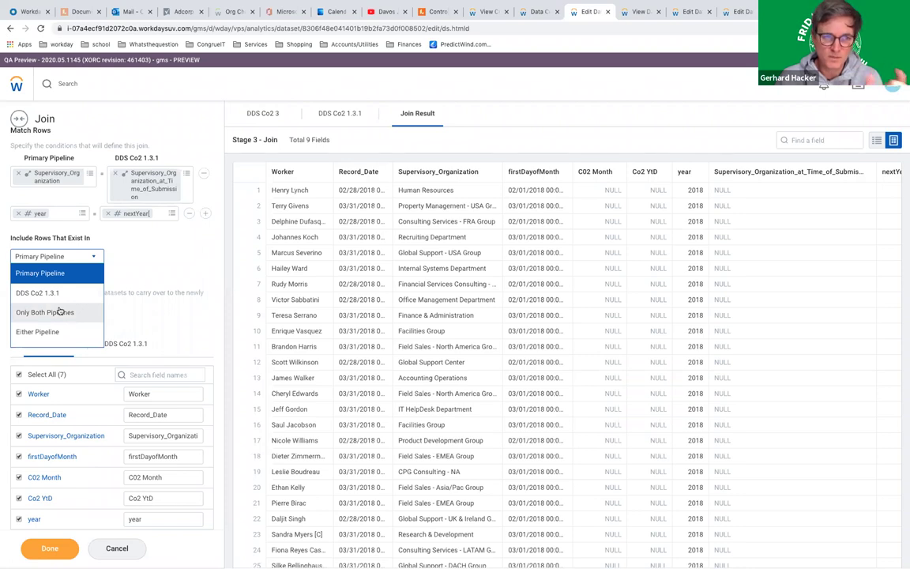
{"action": "left_click", "coordinate": [155, 264]}
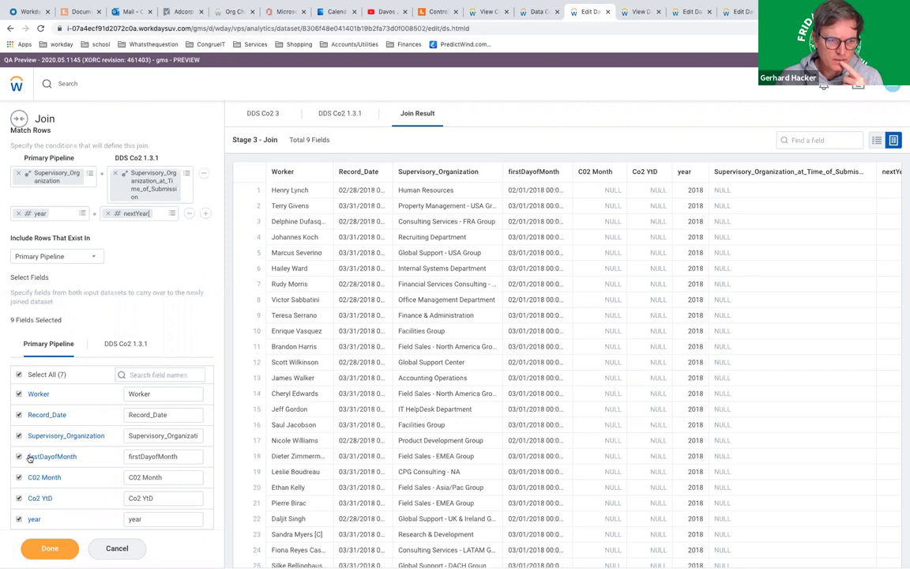
Carry over only sum of sum of C02 from DDS Co2 1.3.1, deselecting its supervisory organization and nextYear[ fields
{"action": "left_click", "coordinate": [130, 346]}
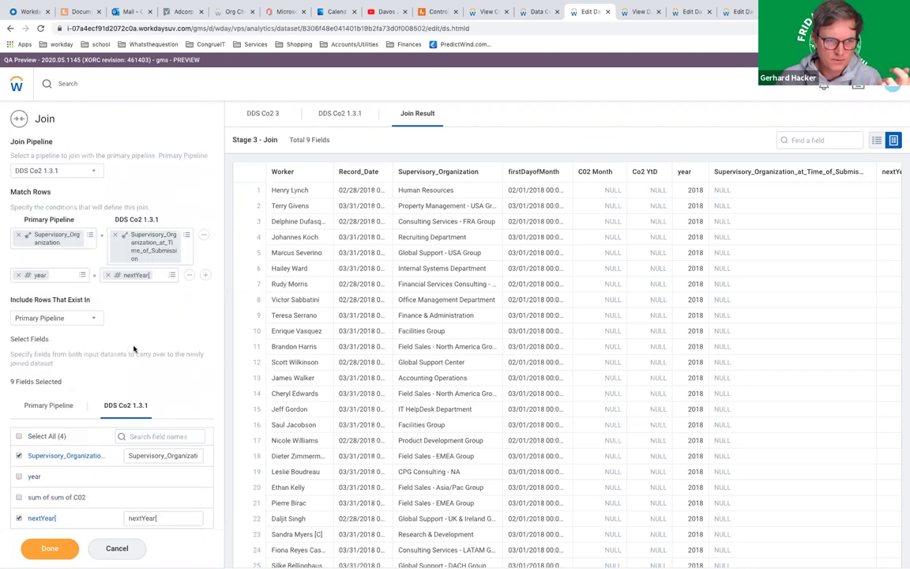
{"action": "left_click", "coordinate": [18, 456]}
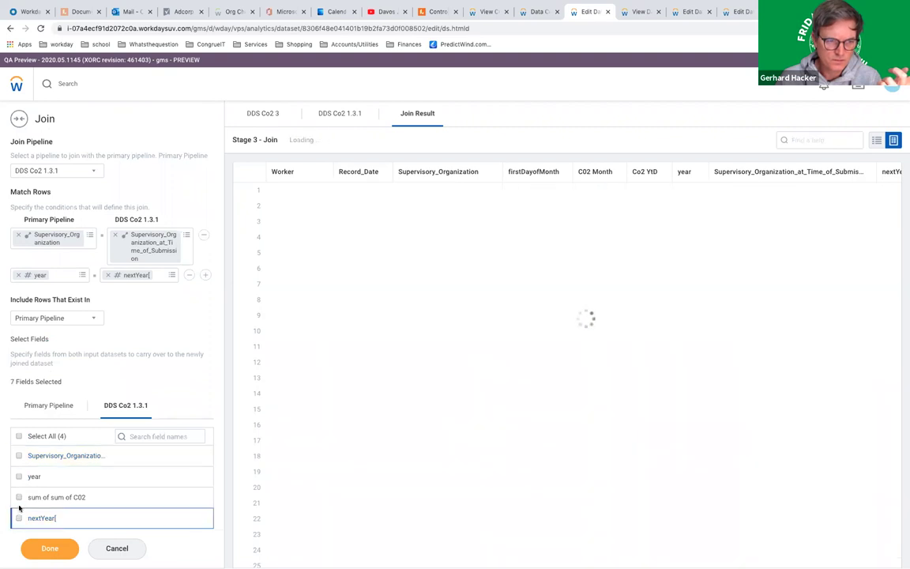
{"action": "left_click", "coordinate": [19, 497]}
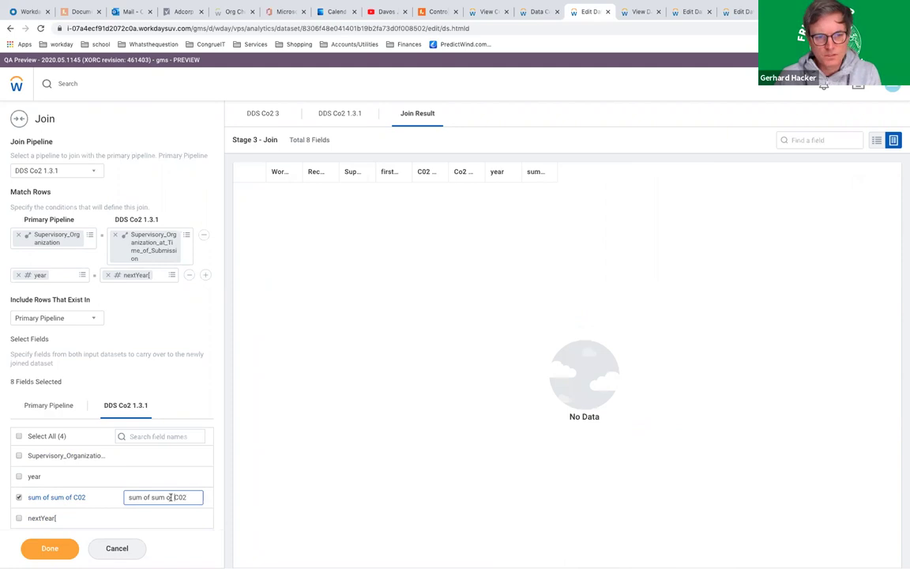
Rename the carried-over sum of sum of C02 field to C02 Budget, and save the dataset with the completed join
{"action": "left_click", "coordinate": [175, 499]}
{"action": "key", "text": "BackSpace"}
{"action": "key", "text": "BackSpace"}
{"action": "key", "text": "BackSpace"}
{"action": "key", "text": "BackSpace"}
{"action": "key", "text": "BackSpace"}
{"action": "key", "text": "BackSpace"}
{"action": "key", "text": "BackSpace"}
{"action": "key", "text": "BackSpace"}
{"action": "key", "text": "BackSpace"}
{"action": "key", "text": "BackSpace"}
{"action": "key", "text": "BackSpace"}
{"action": "key", "text": "BackSpace"}
{"action": "key", "text": "BackSpace"}
{"action": "key", "text": "BackSpace"}
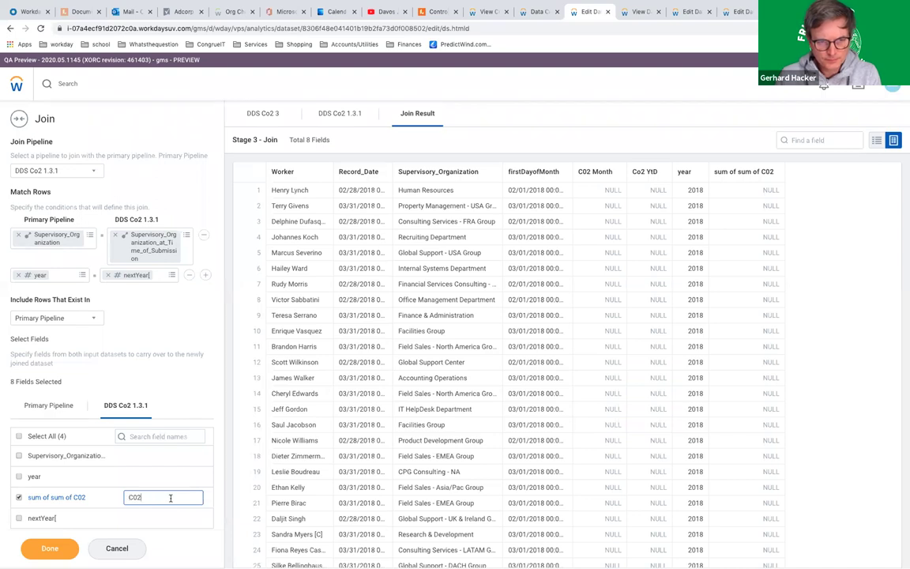
{"action": "type", "text": "Budget"}
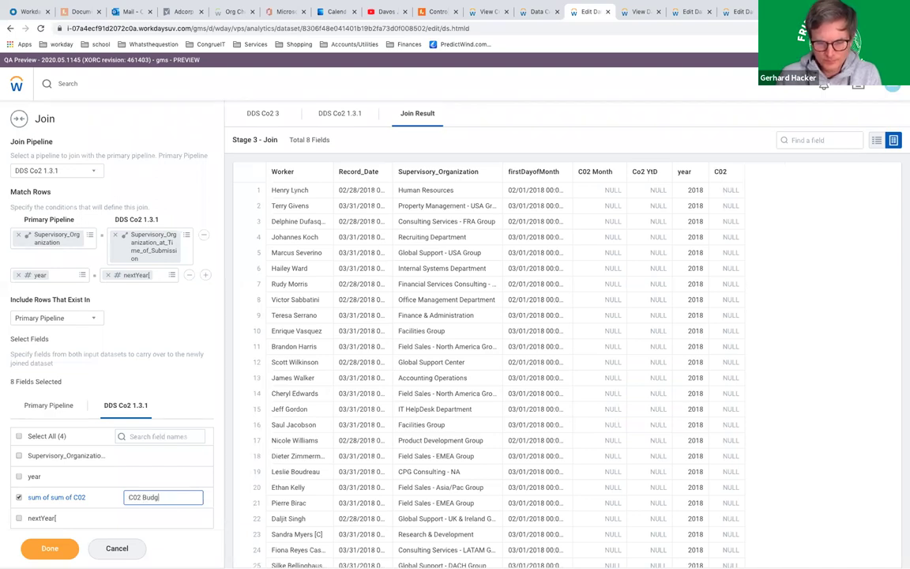
{"action": "left_click", "coordinate": [51, 547]}
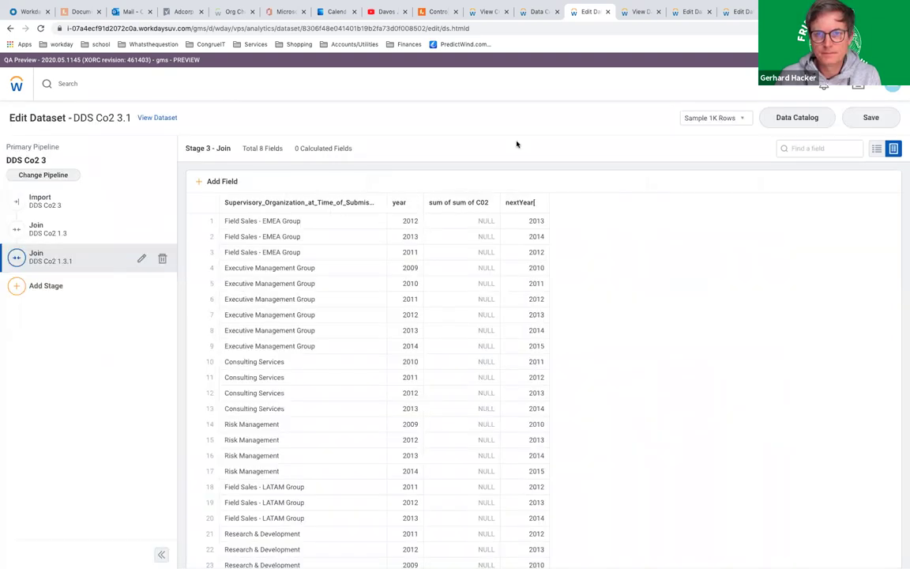
{"action": "left_click", "coordinate": [872, 118]}
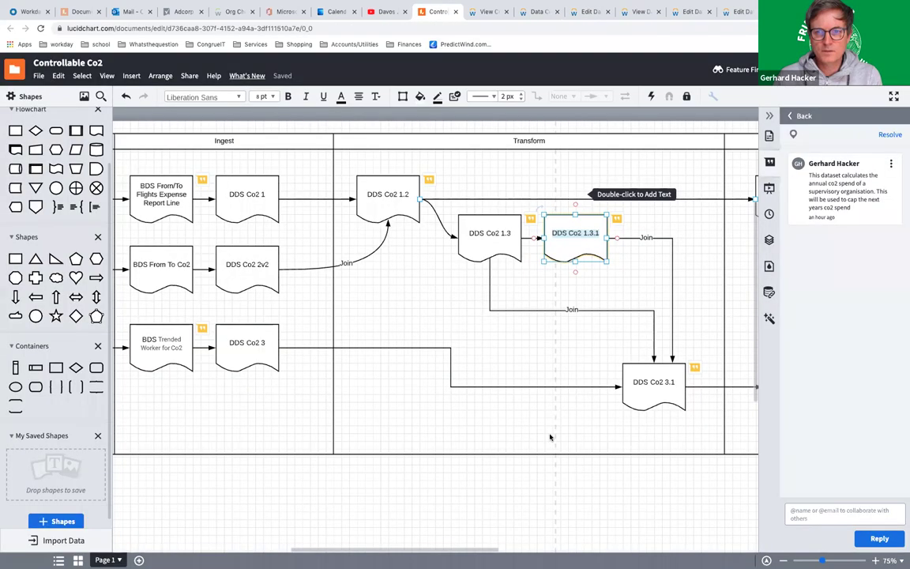
Review the Publish stage in the Lucidchart flow, copy the name PDS Co2 by Org, and return to DDS Co2 3.1 in Workday
{"action": "scroll", "coordinate": [550, 437], "scroll_direction": "right", "scroll_amount": 5}
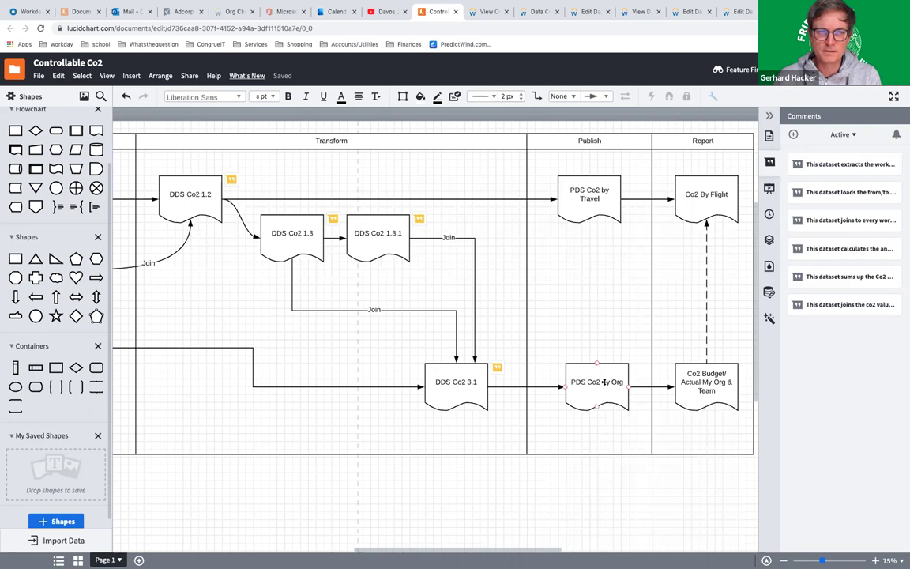
{"action": "double_click", "coordinate": [605, 382]}
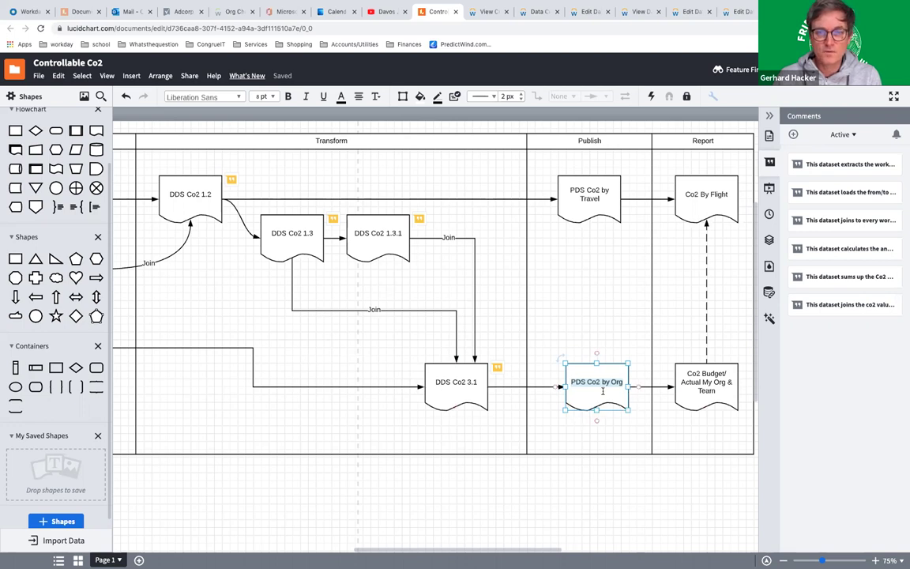
{"action": "left_click", "coordinate": [467, 391]}
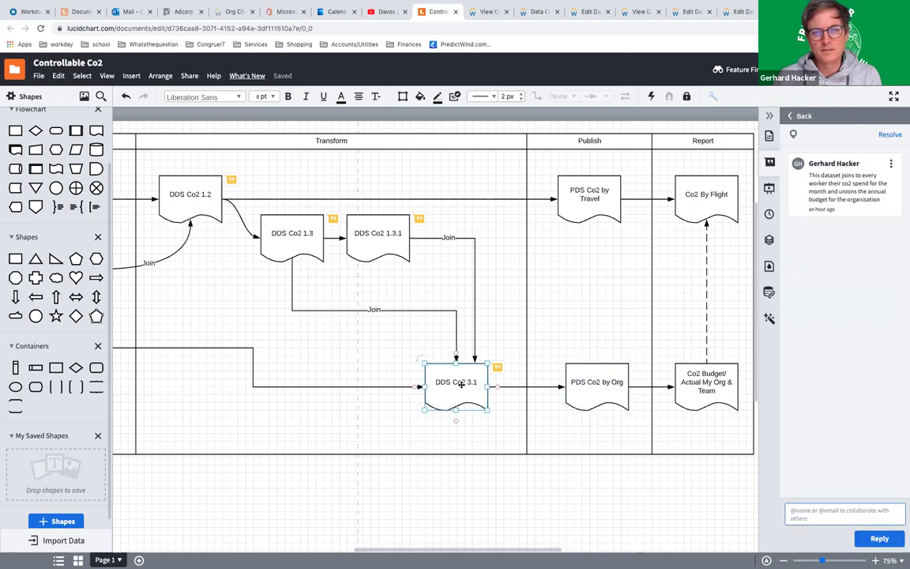
{"action": "left_click", "coordinate": [610, 392]}
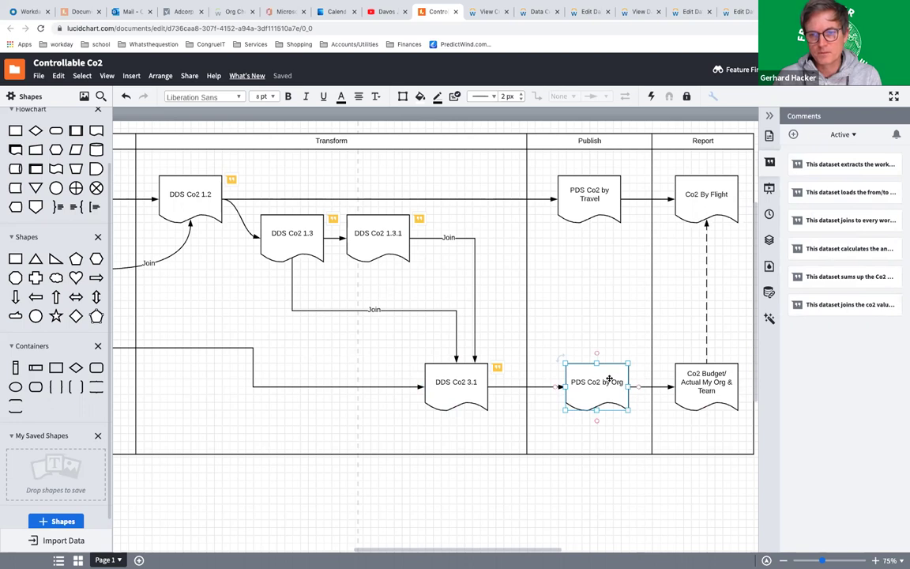
{"action": "double_click", "coordinate": [609, 379]}
{"action": "key", "text": "ctrl+c"}
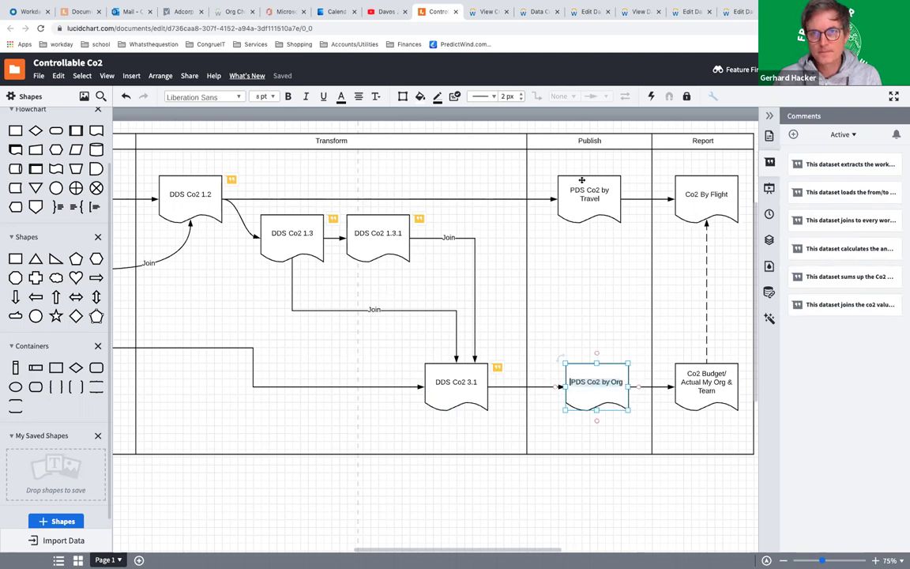
{"action": "left_click", "coordinate": [588, 12]}
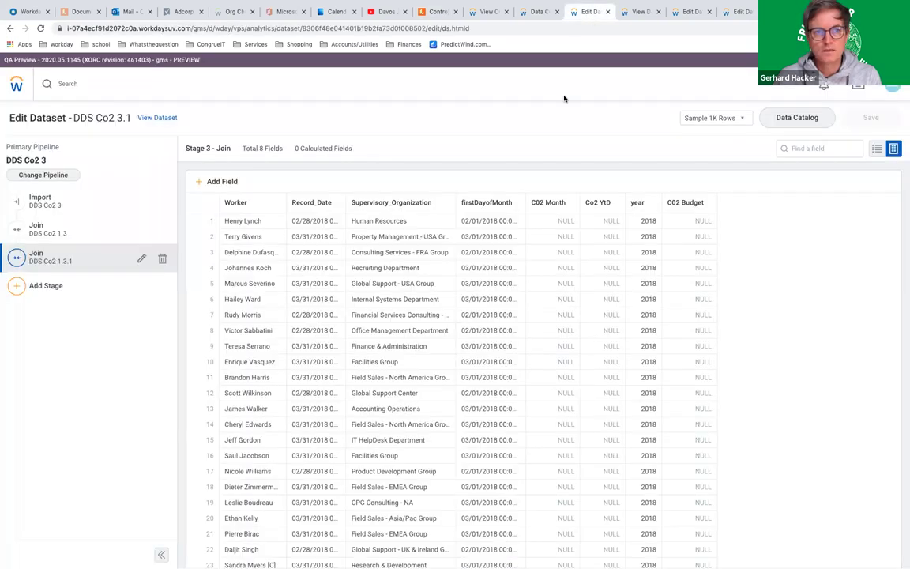
Create a dataset that imports the existing DDS Co2 3.1 from the data catalog, and save it as PDS Co2 by Org
{"action": "left_click", "coordinate": [797, 117]}
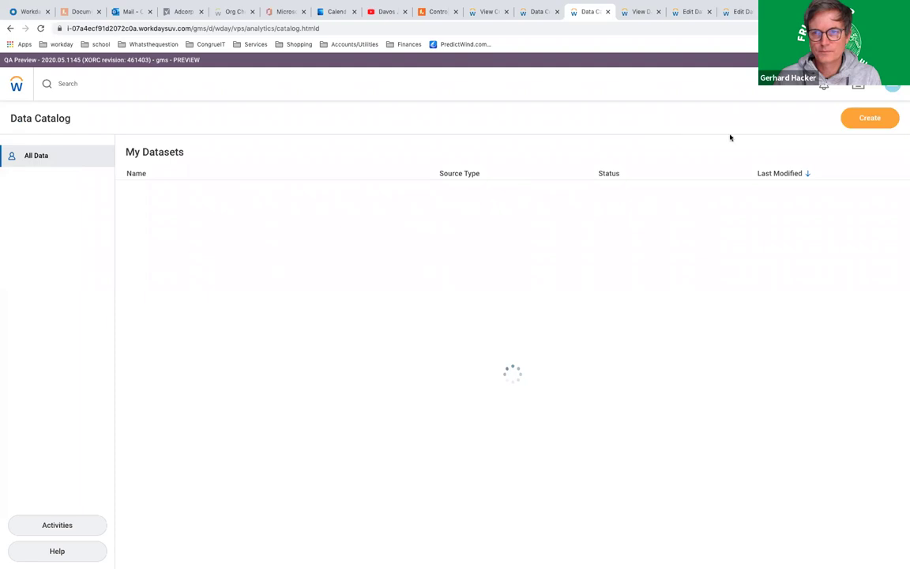
{"action": "left_click", "coordinate": [869, 118]}
{"action": "left_click", "coordinate": [854, 140]}
{"action": "left_click", "coordinate": [348, 290]}
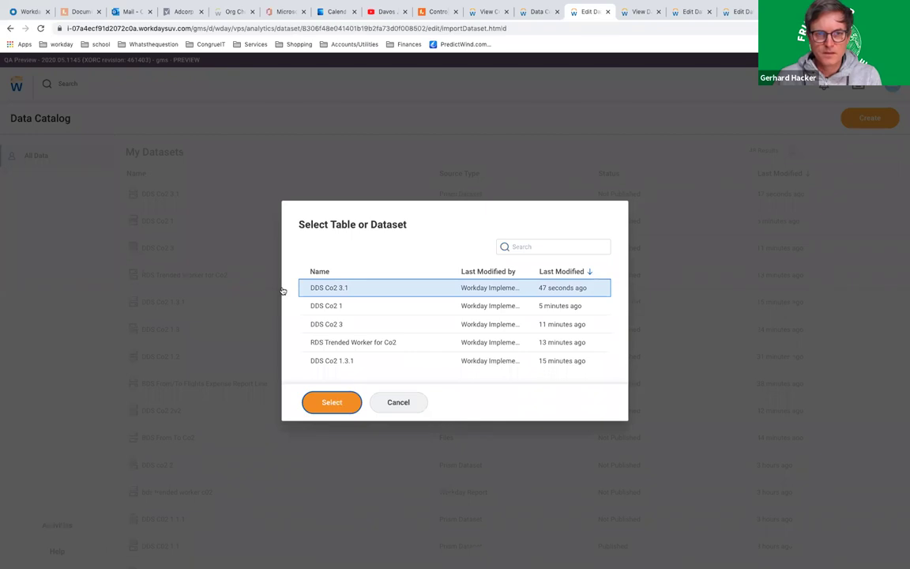
{"action": "key", "text": "Return"}
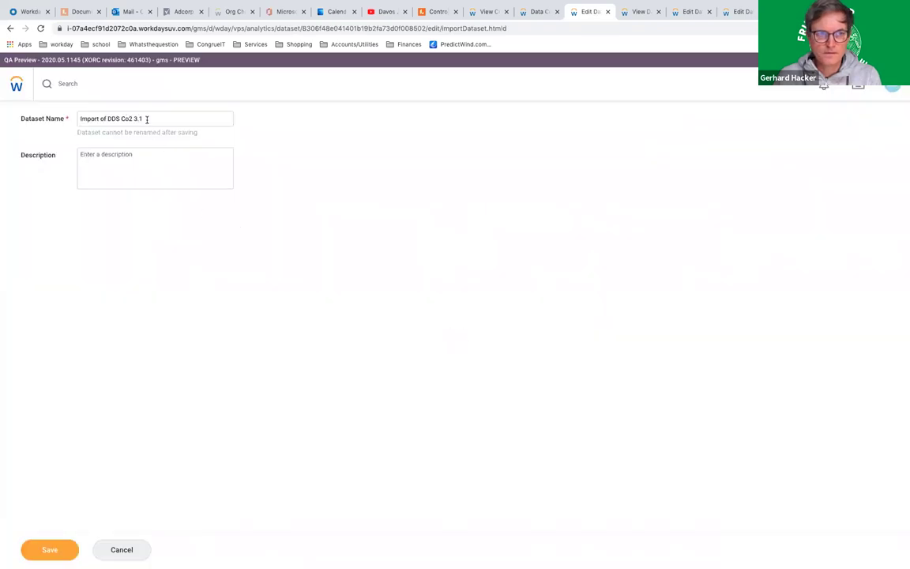
{"action": "left_click_drag", "start_coordinate": [146, 119], "coordinate": [35, 121]}
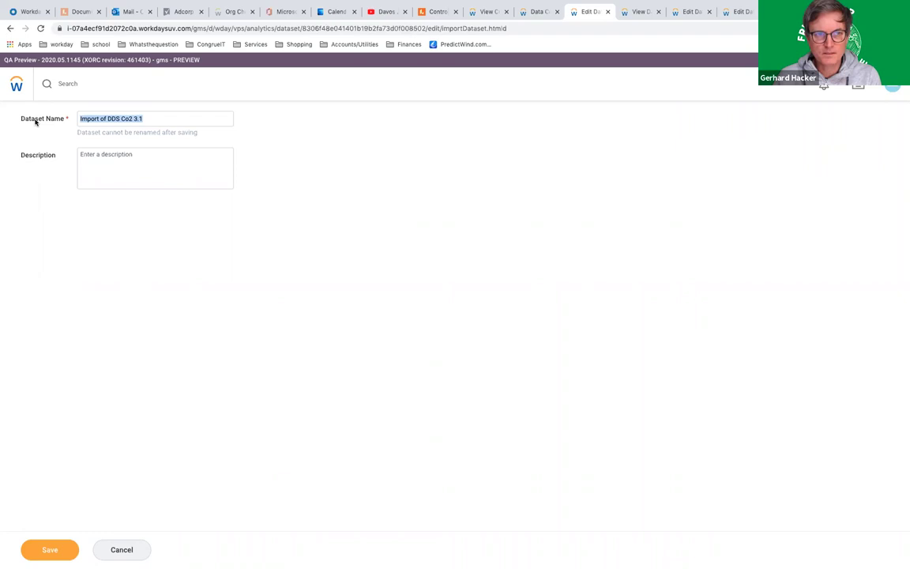
{"action": "key", "text": "ctrl+v"}
{"action": "left_click", "coordinate": [59, 555]}
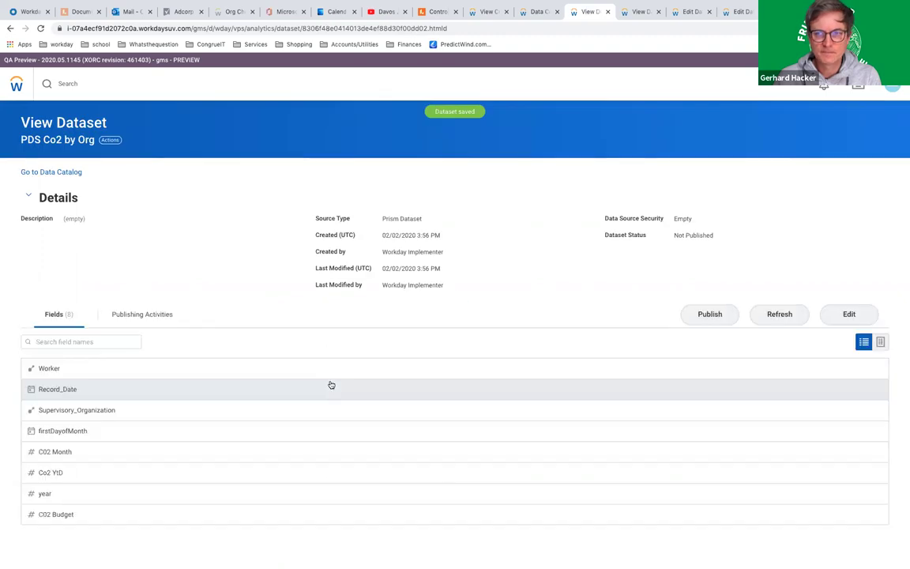
Add a Manage Fields stage to PDS Co2 by Org, renaming the outputs to Record Date and Supervisory Organization without underscores
{"action": "left_click", "coordinate": [839, 315]}
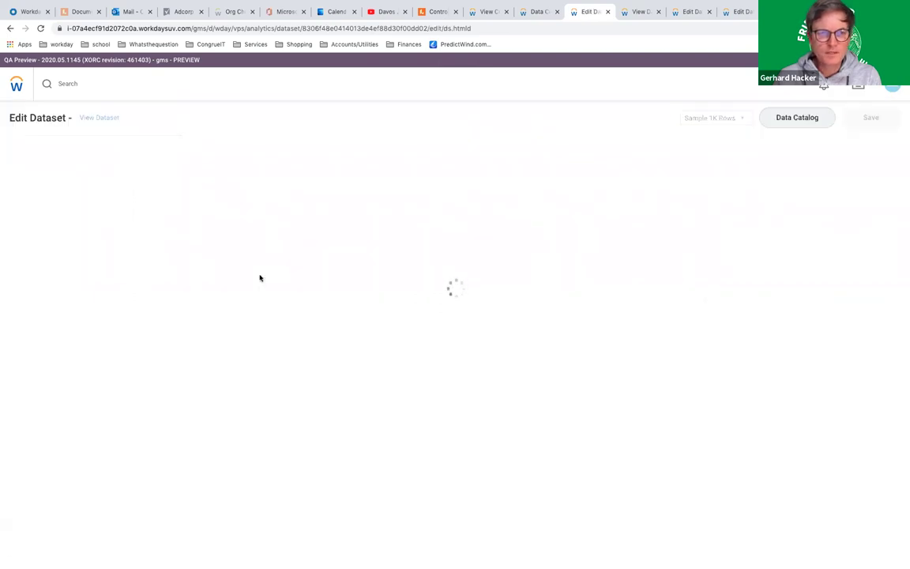
{"action": "left_click", "coordinate": [17, 229]}
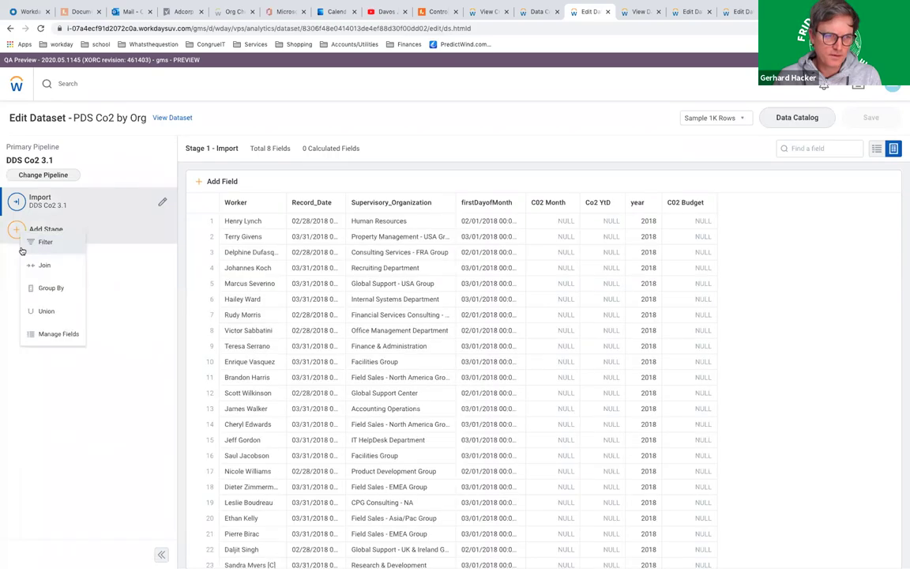
{"action": "left_click", "coordinate": [44, 334]}
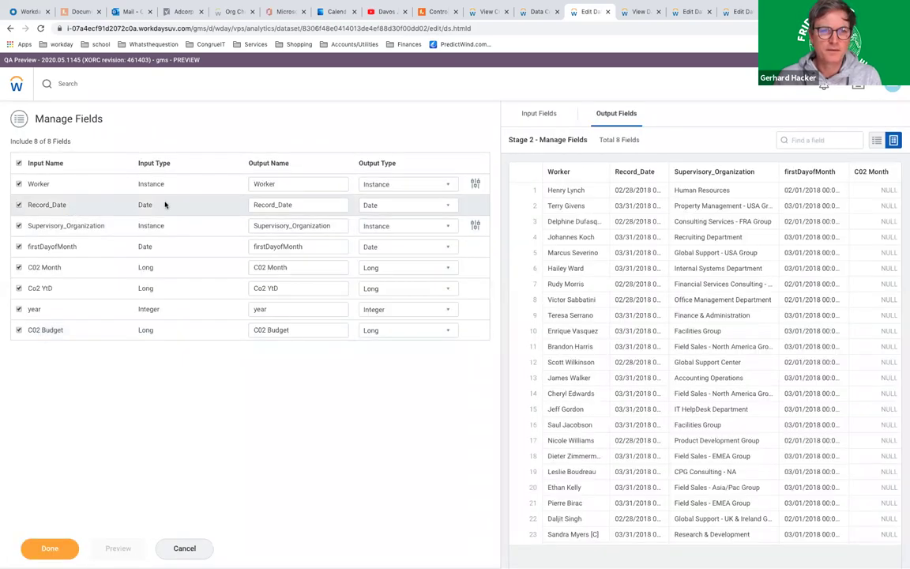
{"action": "left_click", "coordinate": [278, 206]}
{"action": "key", "text": "BackSpace"}
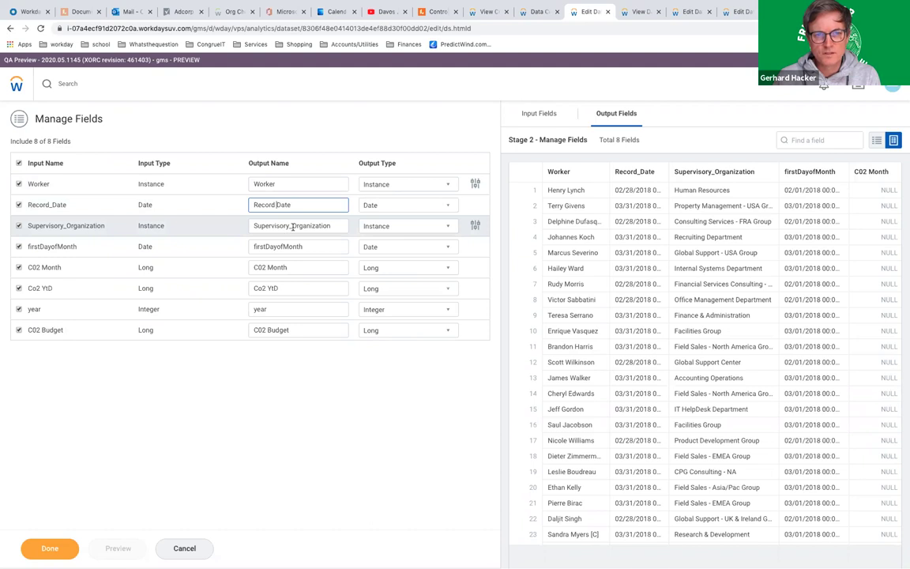
{"action": "left_click", "coordinate": [292, 227]}
{"action": "key", "text": "BackSpace"}
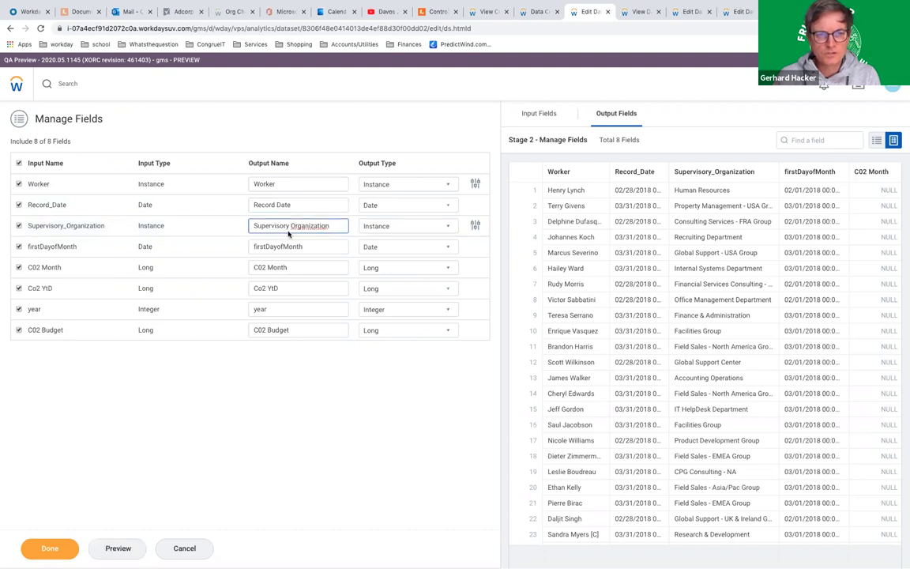
Exclude the firstDayofMonth and year fields from the Manage Fields stage, and save the dataset
{"action": "left_click", "coordinate": [19, 246]}
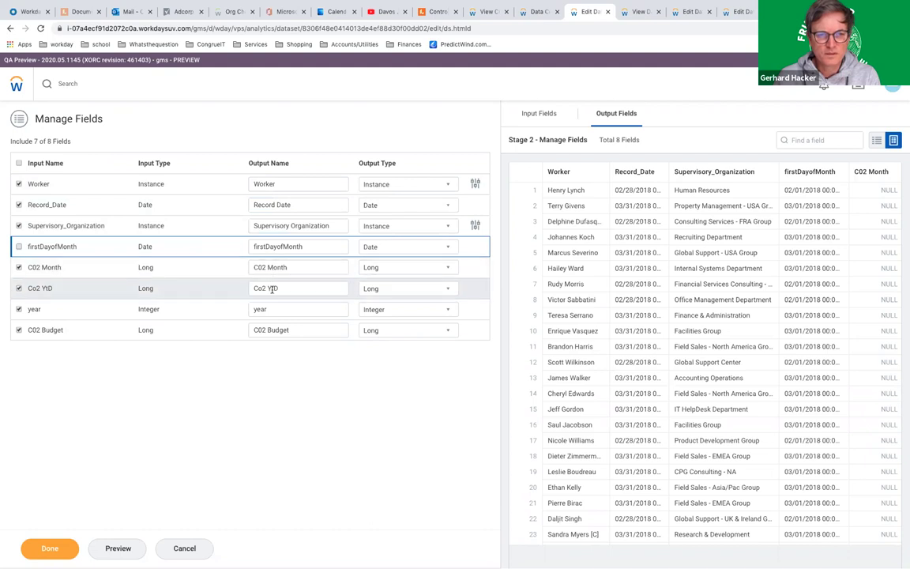
{"action": "left_click", "coordinate": [18, 311]}
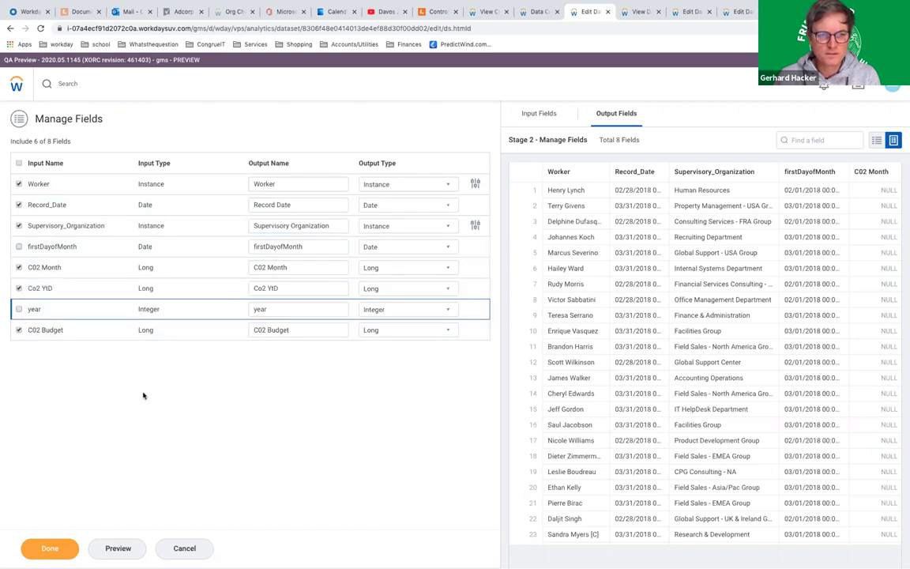
{"action": "left_click", "coordinate": [63, 551]}
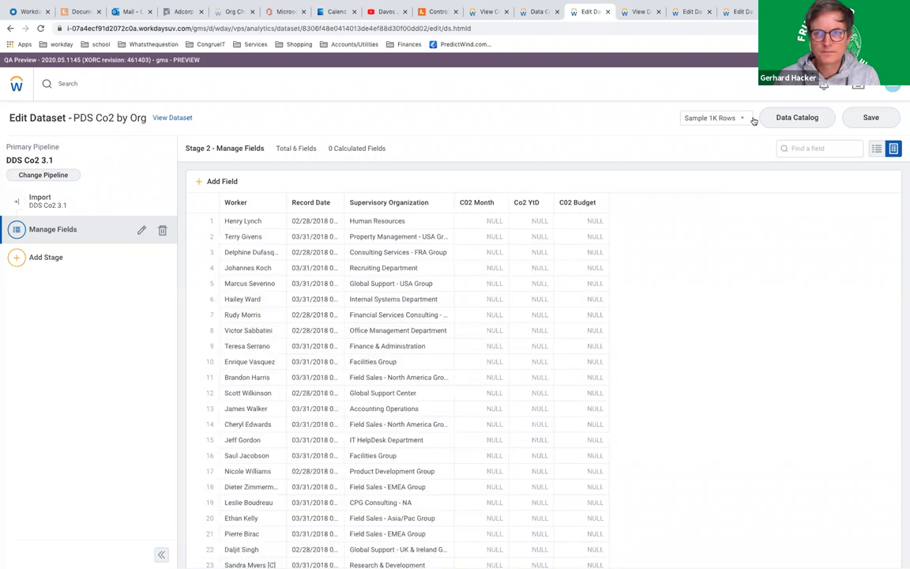
{"action": "left_click", "coordinate": [874, 118]}
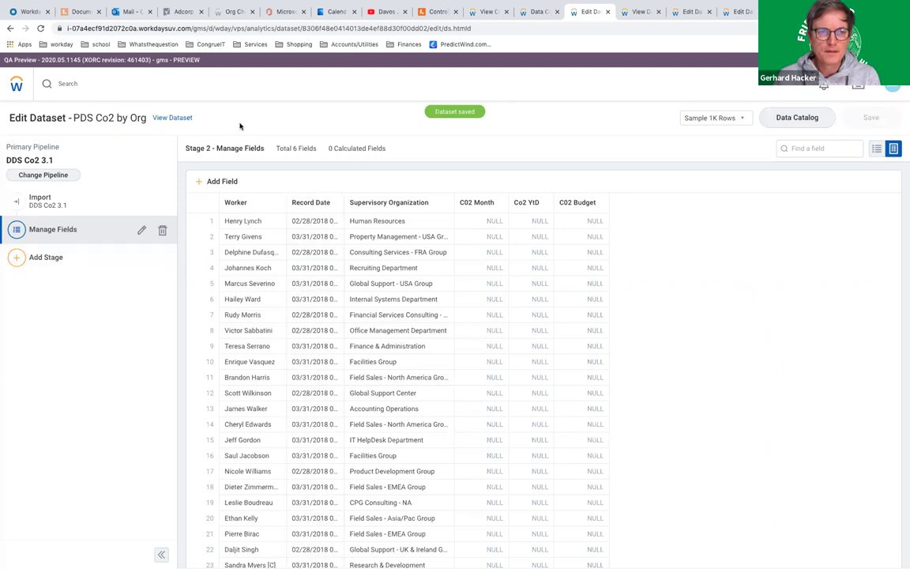
Edit the data source security of PDS Co2 by Org and assign the Trended Worker Data domain
{"action": "left_click", "coordinate": [179, 118]}
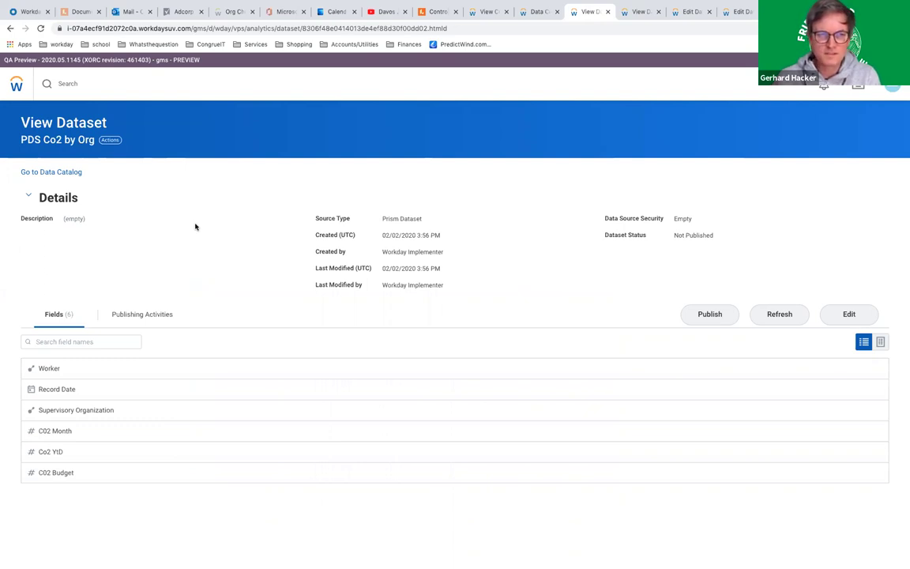
{"action": "left_click", "coordinate": [112, 143]}
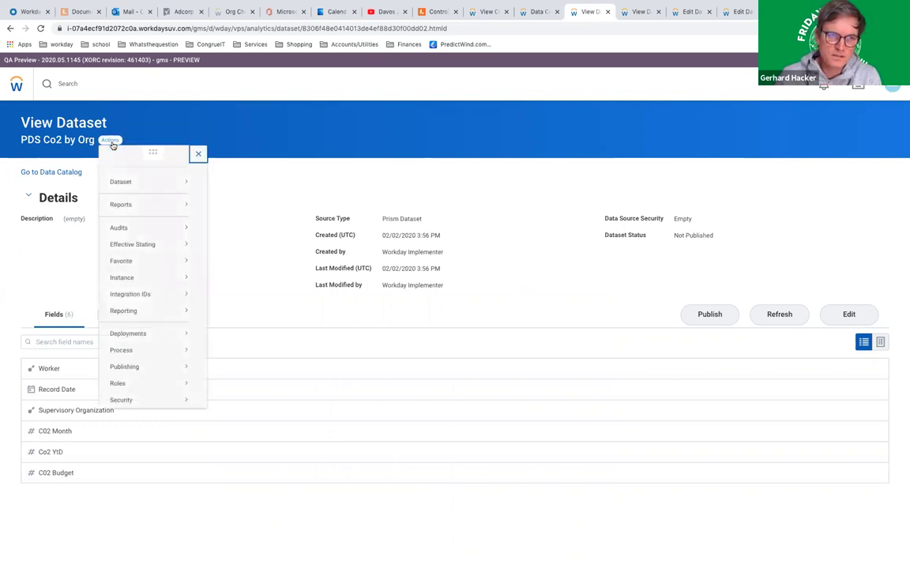
{"action": "mouse_move", "coordinate": [147, 400]}
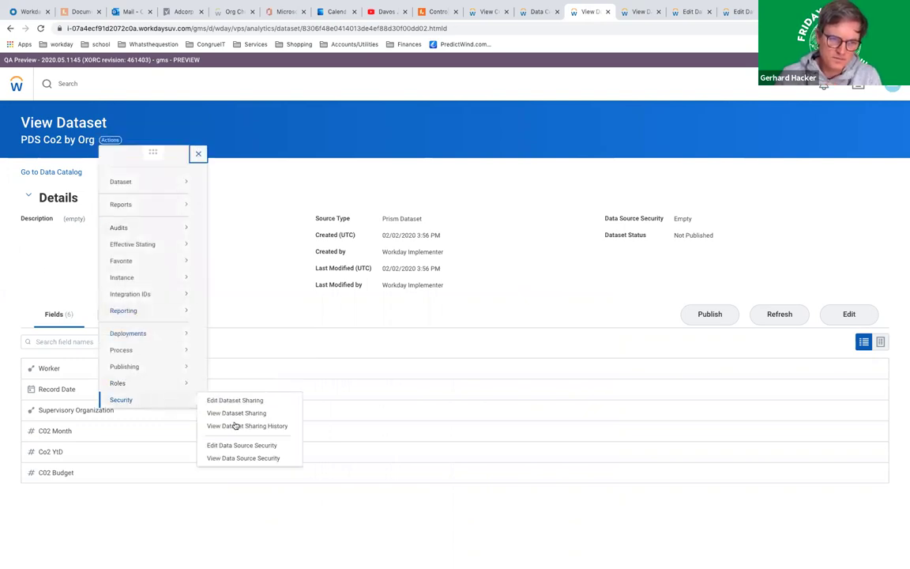
{"action": "left_click", "coordinate": [239, 446]}
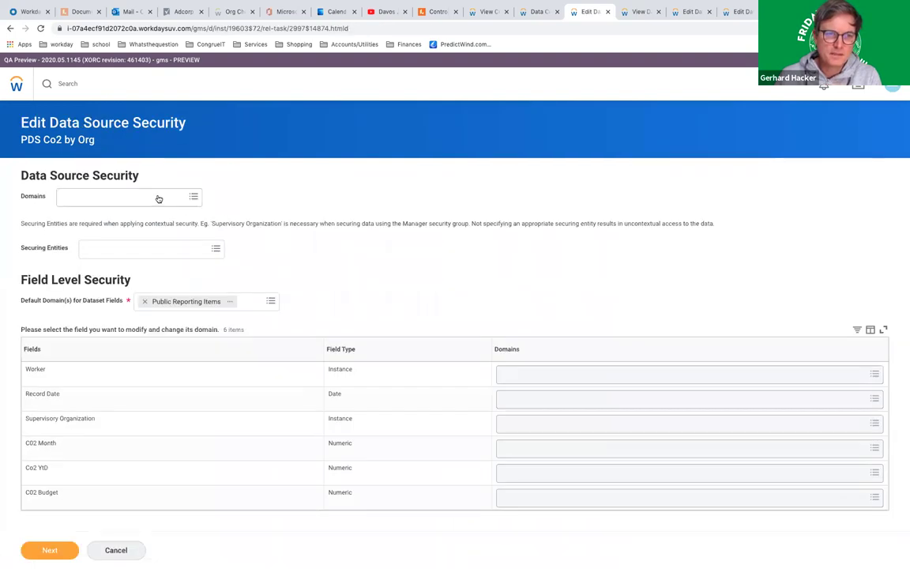
{"action": "left_click", "coordinate": [158, 196]}
{"action": "type", "text": "tmedi"}
{"action": "key", "text": "BackSpace"}
{"action": "key", "text": "BackSpace"}
{"action": "key", "text": "BackSpace"}
{"action": "key", "text": "BackSpace"}
{"action": "key", "text": "BackSpace"}
{"action": "type", "text": "tre"}
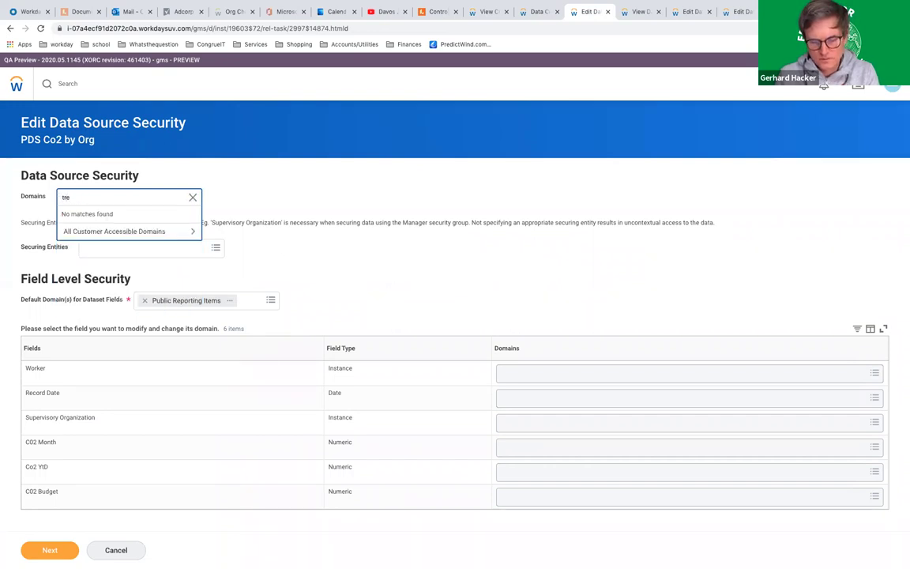
{"action": "type", "text": "nded"}
{"action": "key", "text": "Return"}
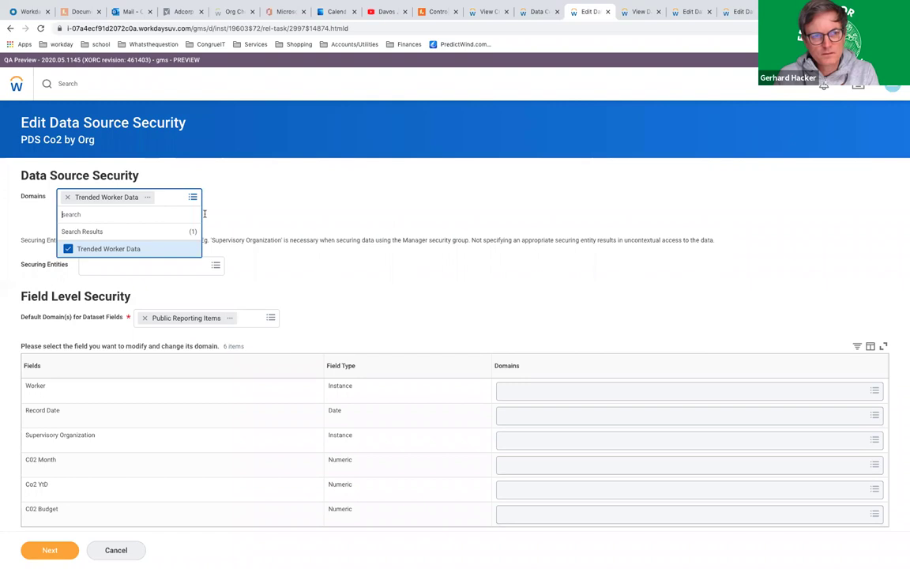
{"action": "left_click", "coordinate": [253, 255]}
Set Supervisory Organization as the securing entity for the data source
{"action": "left_click", "coordinate": [215, 249]}
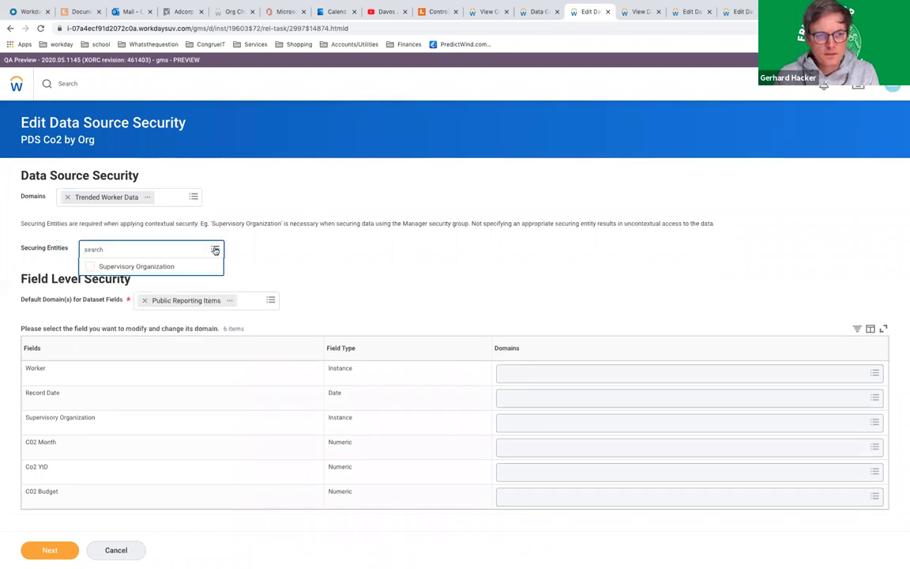
{"action": "left_click", "coordinate": [162, 266]}
{"action": "left_click", "coordinate": [327, 262]}
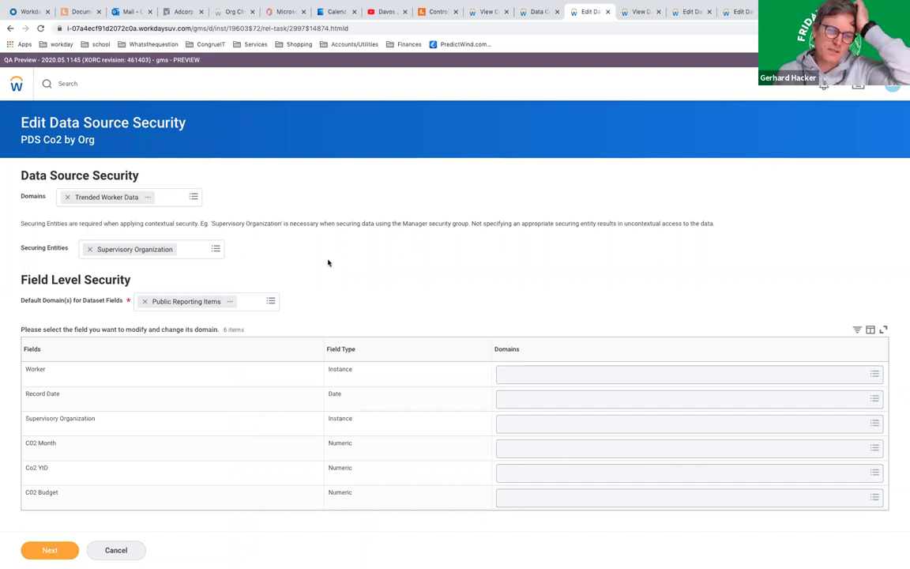
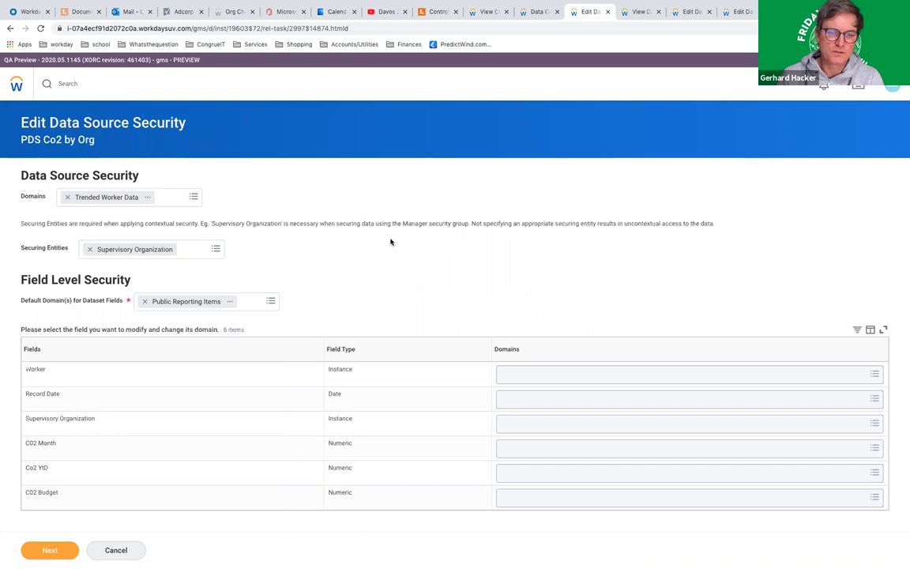
Apply and submit the data source security configuration, and publish the PDS Co2 by Org dataset
{"action": "left_click", "coordinate": [50, 550]}
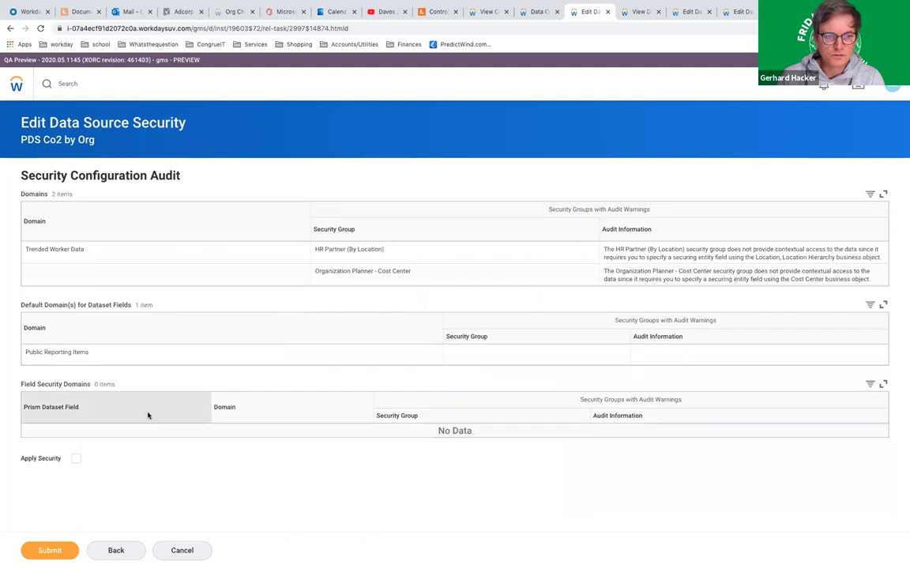
{"action": "left_click", "coordinate": [76, 458]}
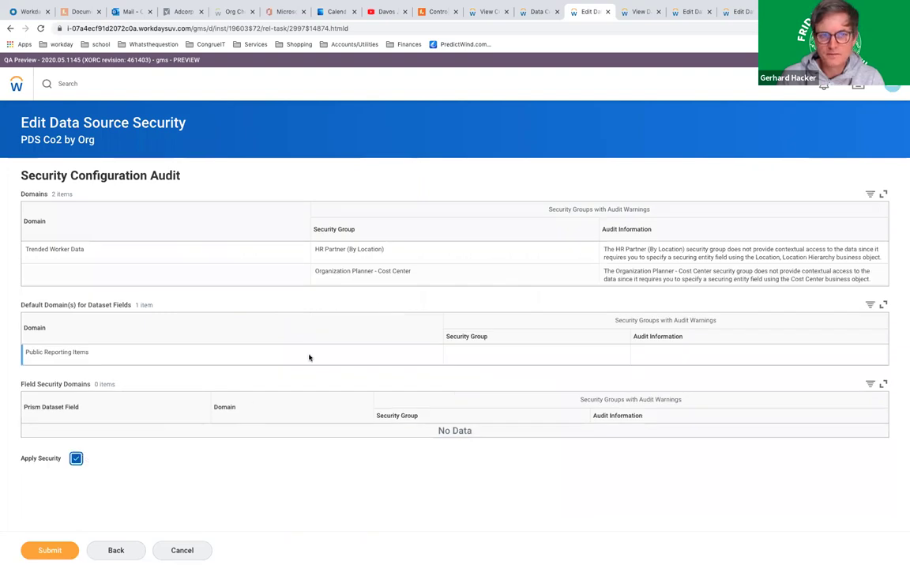
{"action": "left_click", "coordinate": [48, 550]}
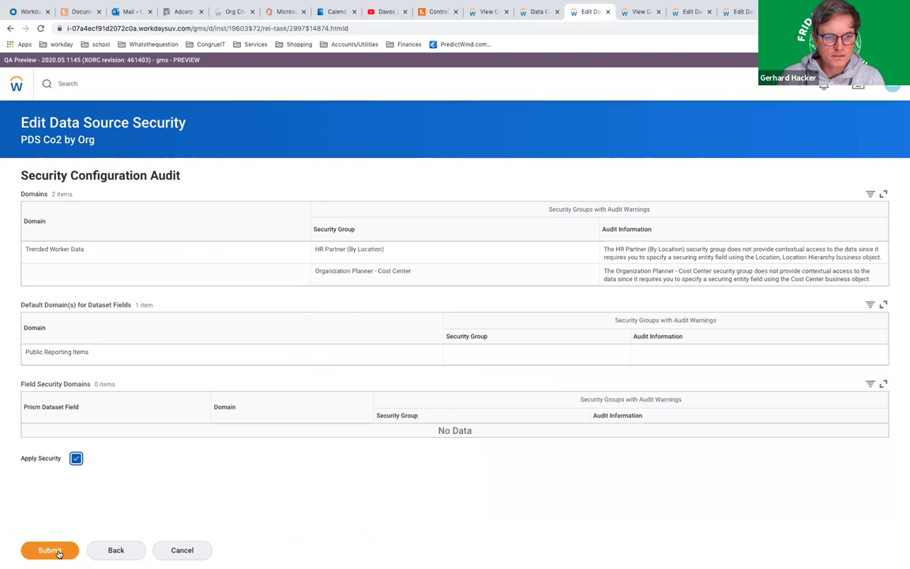
{"action": "left_click", "coordinate": [54, 549]}
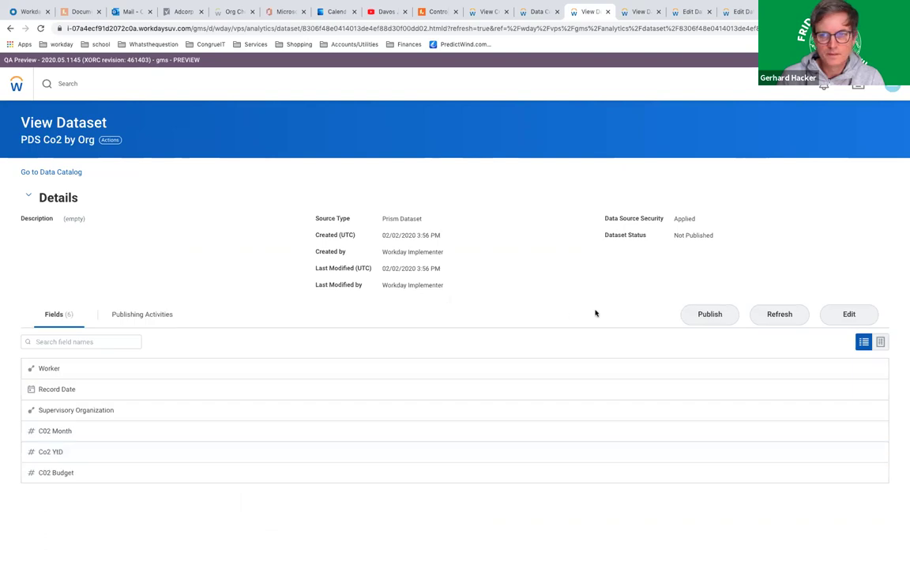
{"action": "left_click", "coordinate": [714, 314]}
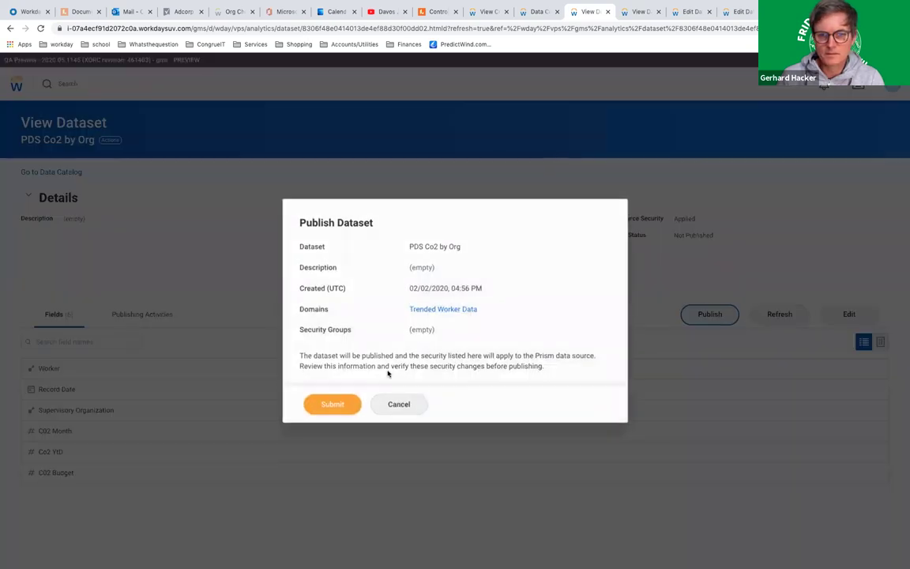
{"action": "left_click", "coordinate": [332, 399]}
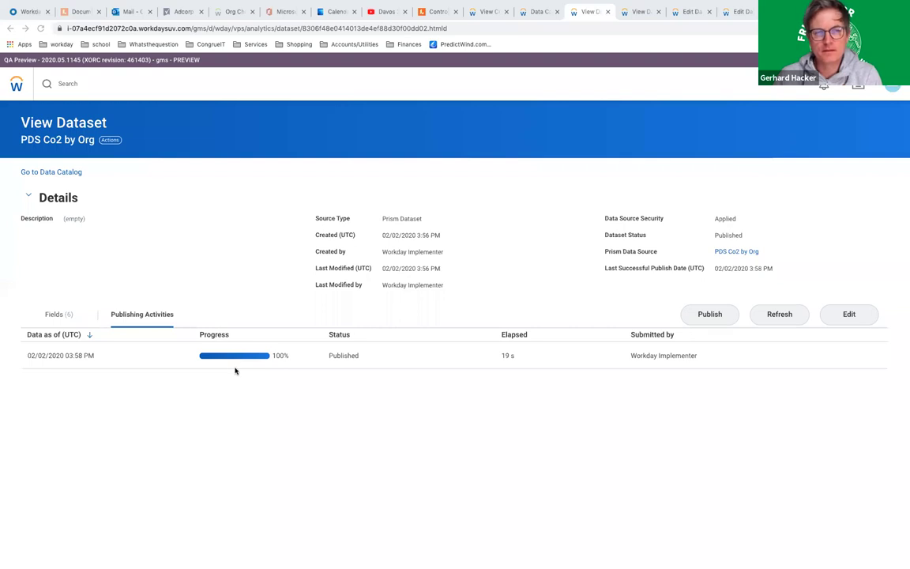
Start creating a custom report from the PDS Co2 by Org Prism data source
{"action": "left_click", "coordinate": [751, 254]}
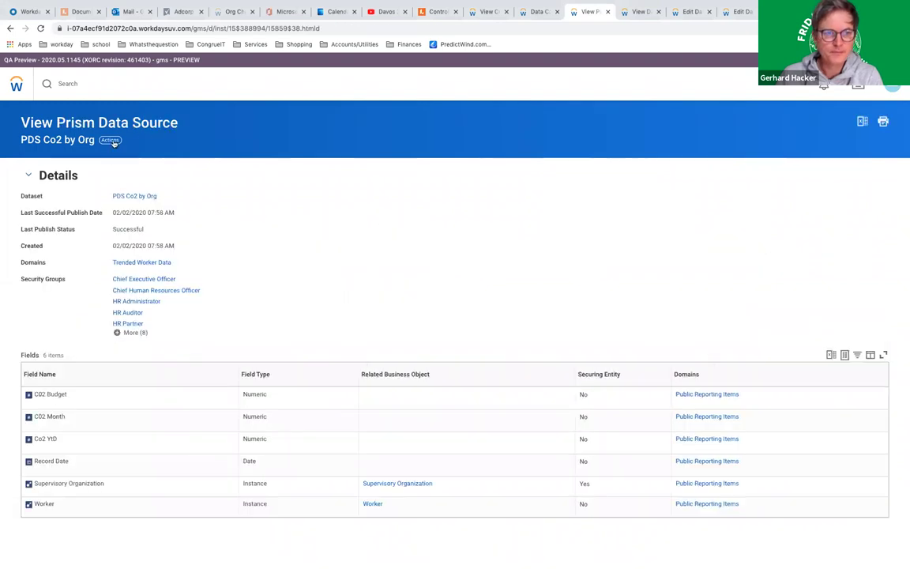
{"action": "left_click", "coordinate": [111, 141]}
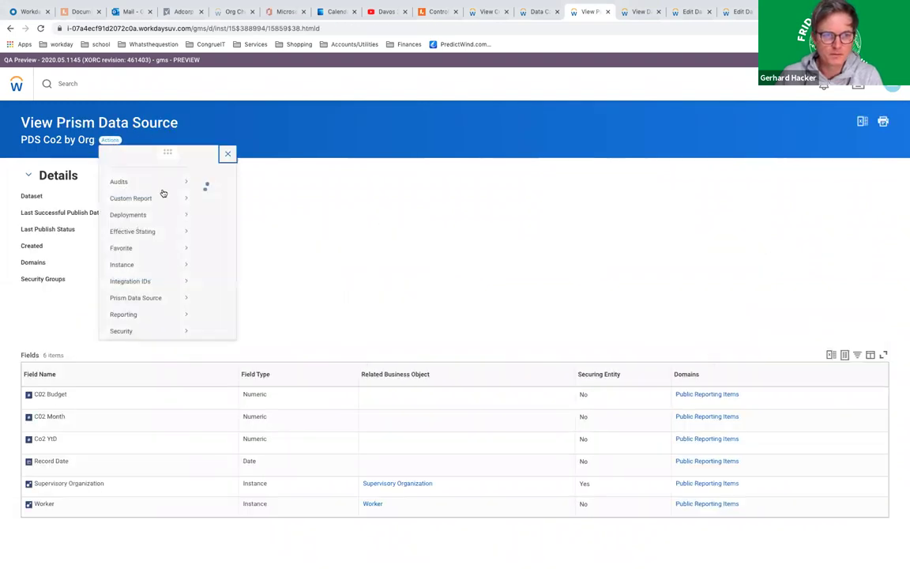
{"action": "mouse_move", "coordinate": [156, 210]}
{"action": "left_click", "coordinate": [218, 211]}
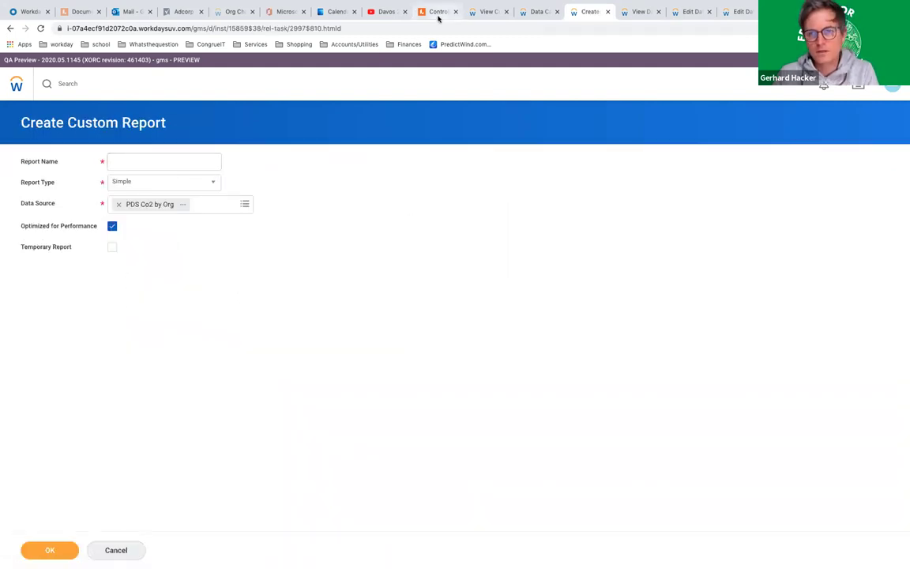
Copy the name of the Co2 Budget/ Actual My Org & Team report from the Lucidchart diagram and enter it as the Workday report name
{"action": "left_click", "coordinate": [439, 12]}
{"action": "left_click", "coordinate": [694, 382]}
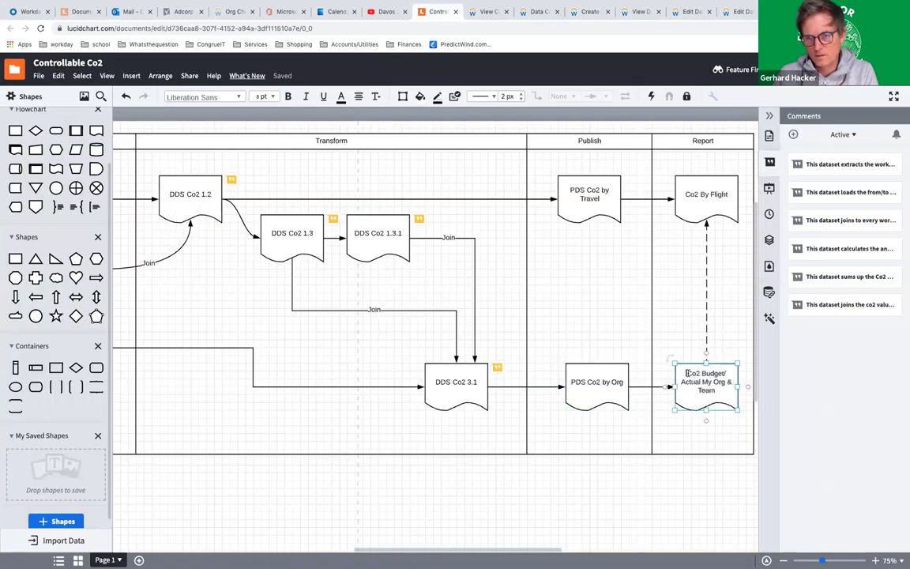
{"action": "scroll", "coordinate": [691, 381], "scroll_direction": "right", "scroll_amount": 1}
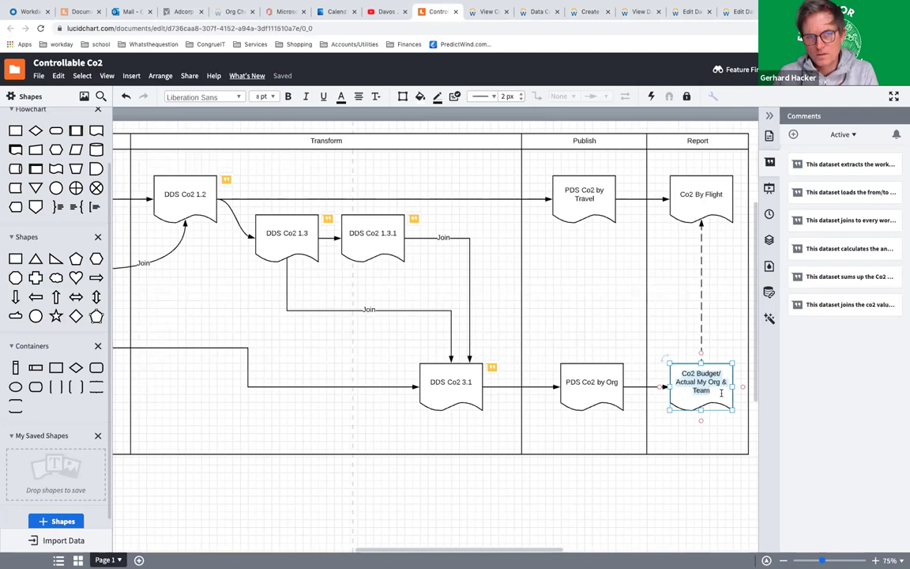
{"action": "left_click", "coordinate": [535, 12]}
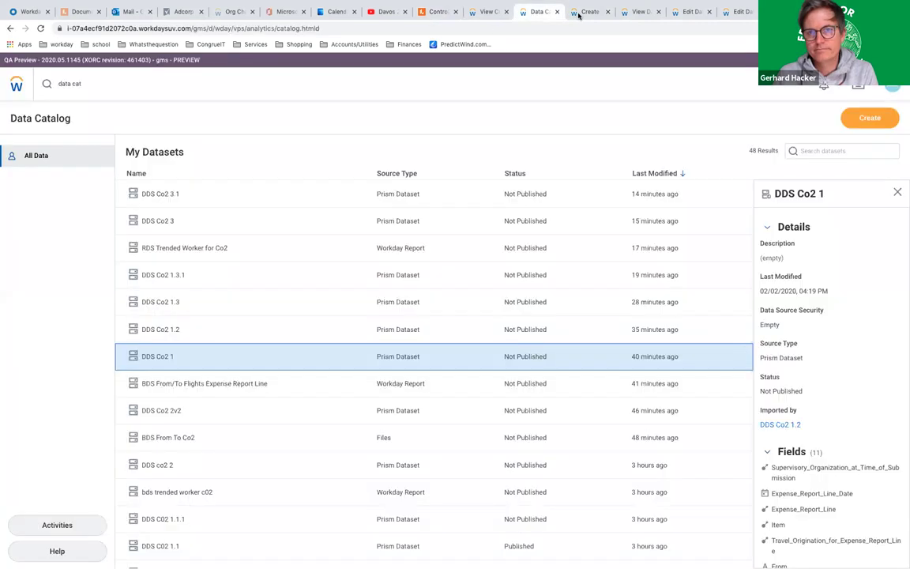
{"action": "left_click", "coordinate": [585, 12]}
{"action": "type", "text": "Co2 Budget/ Actual My Org & Team"}
Set the report type to Matrix and create the custom report
{"action": "left_click", "coordinate": [195, 183]}
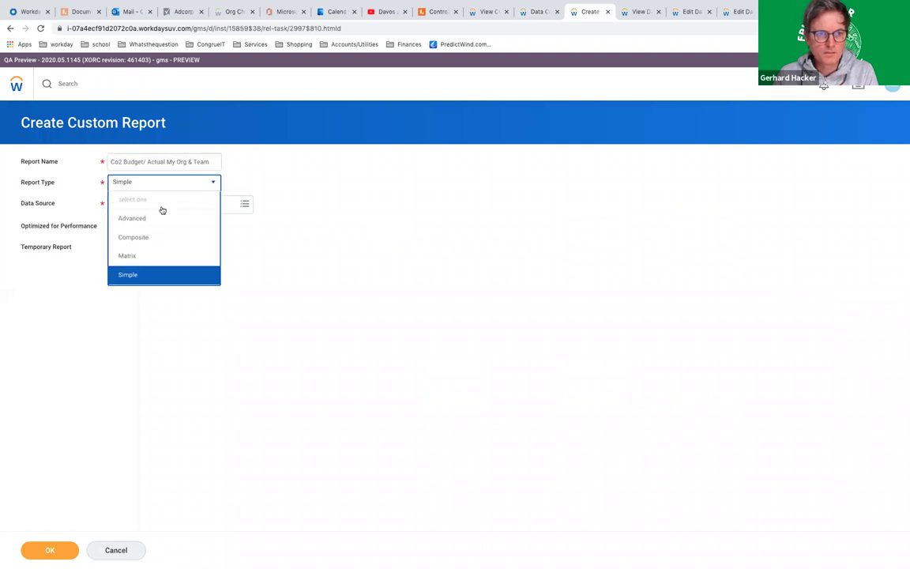
{"action": "left_click", "coordinate": [141, 257]}
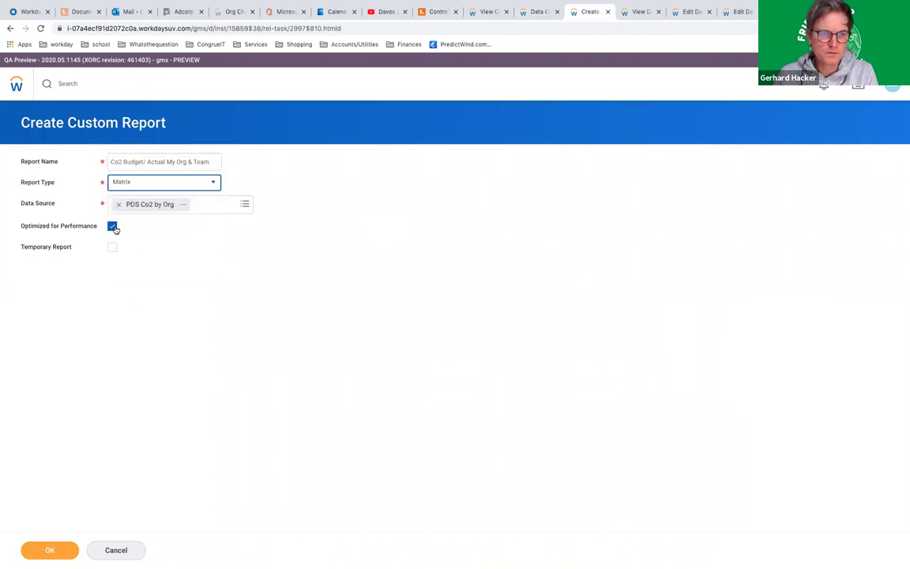
{"action": "mouse_move", "coordinate": [116, 229]}
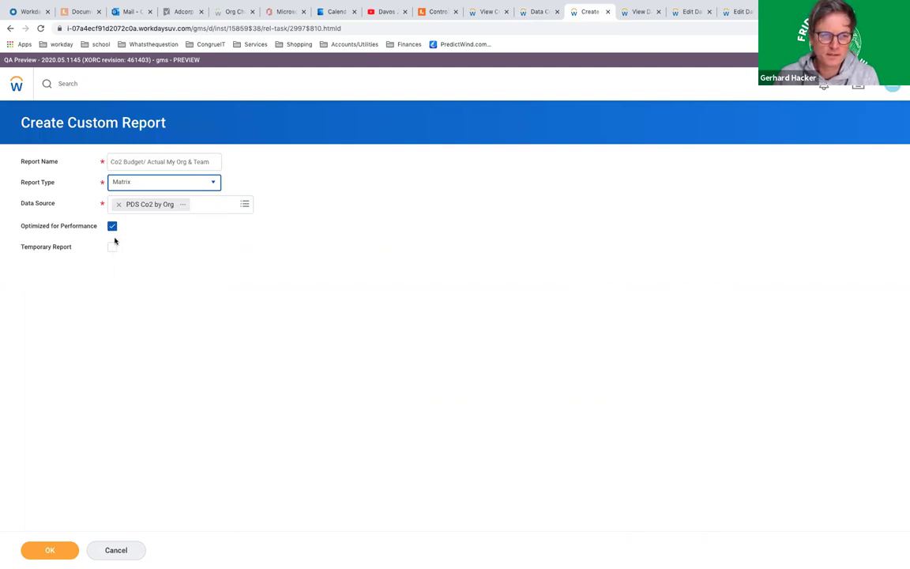
{"action": "left_click", "coordinate": [112, 226]}
{"action": "left_click", "coordinate": [48, 548]}
{"action": "left_click", "coordinate": [48, 549]}
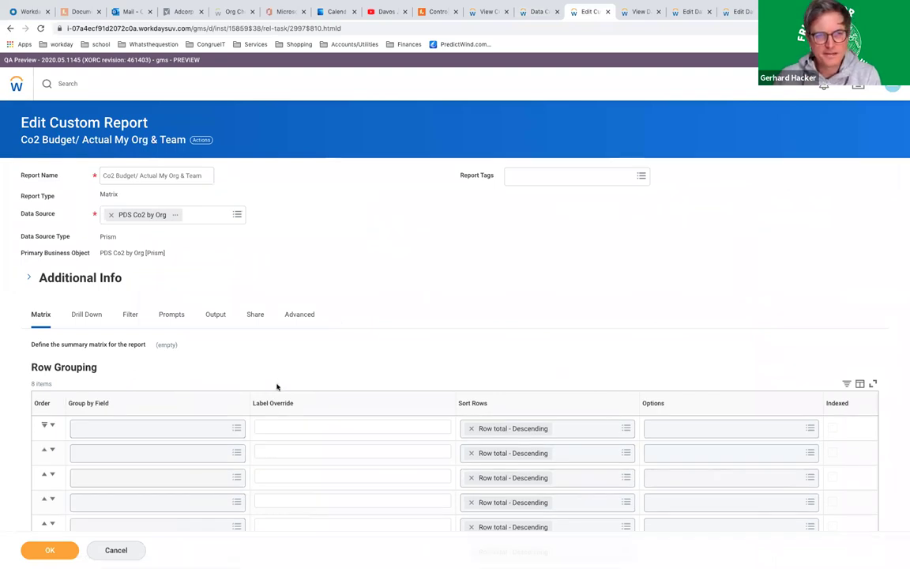
Group the matrix report's rows by the Record Date field
{"action": "scroll", "coordinate": [277, 387], "scroll_direction": "down", "scroll_amount": 1}
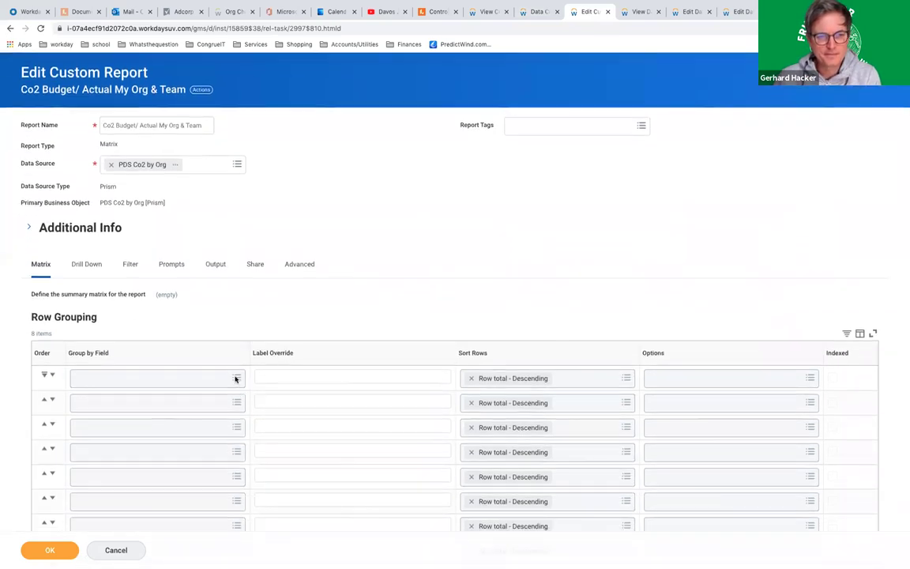
{"action": "left_click", "coordinate": [236, 378]}
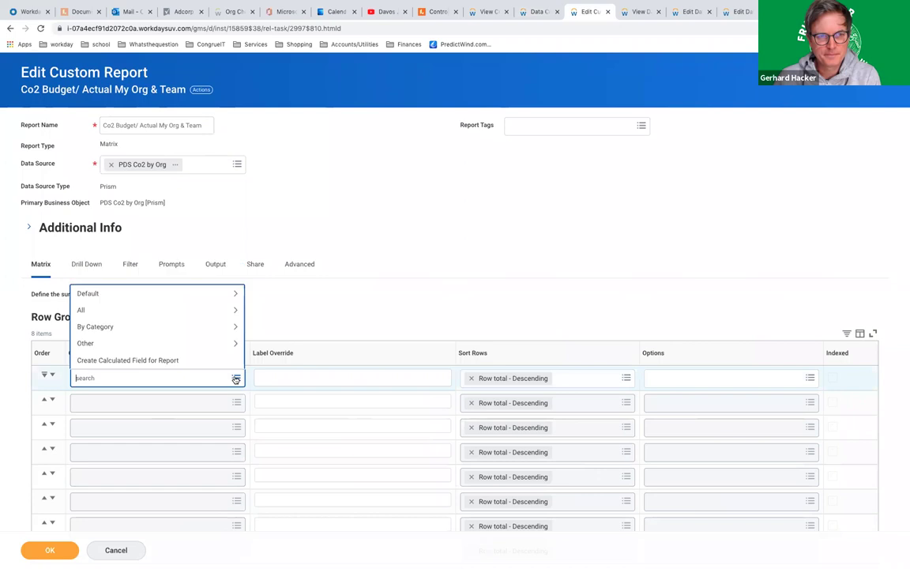
{"action": "left_click", "coordinate": [206, 315]}
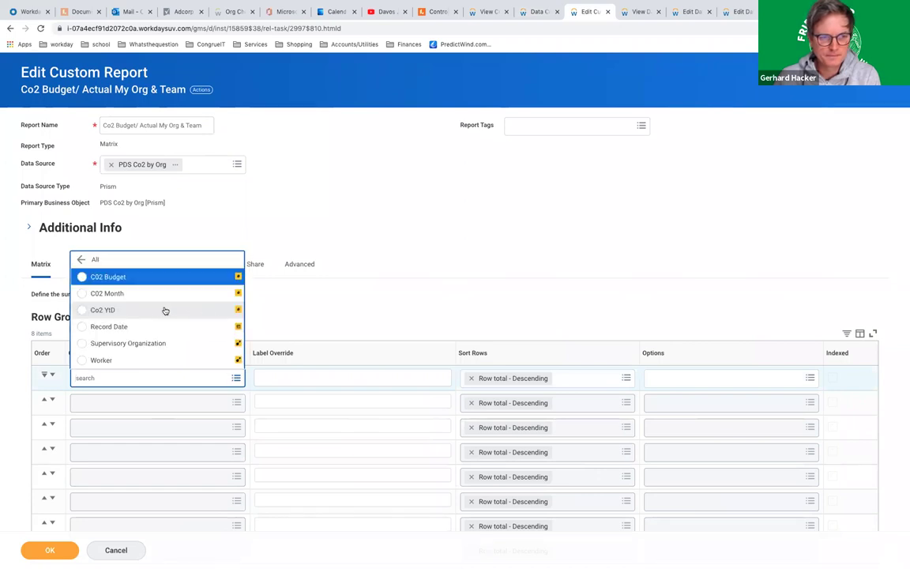
{"action": "left_click", "coordinate": [131, 327]}
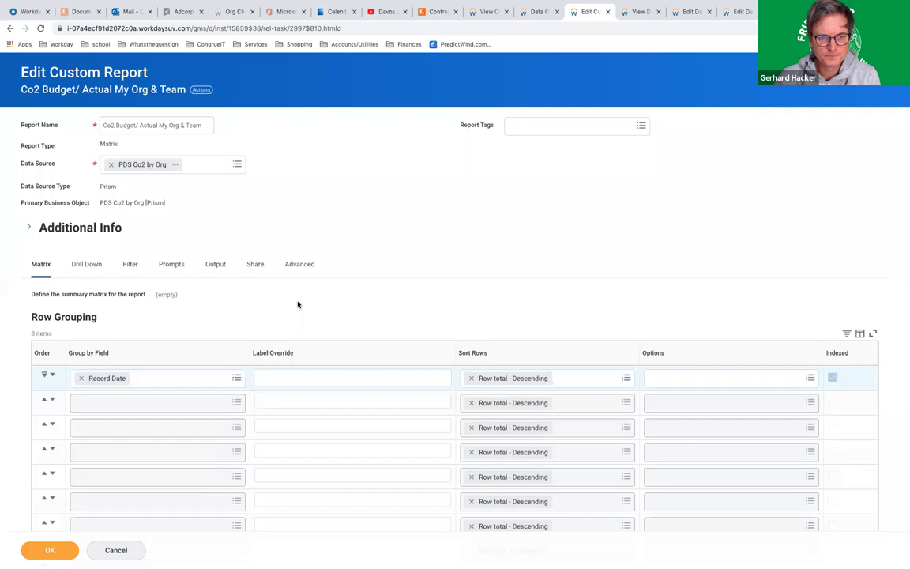
Override the Record Date row grouping's label with Month End and sort its rows by Alphabetical - Ascending
{"action": "scroll", "coordinate": [298, 307], "scroll_direction": "down", "scroll_amount": 1}
{"action": "left_click", "coordinate": [298, 339]}
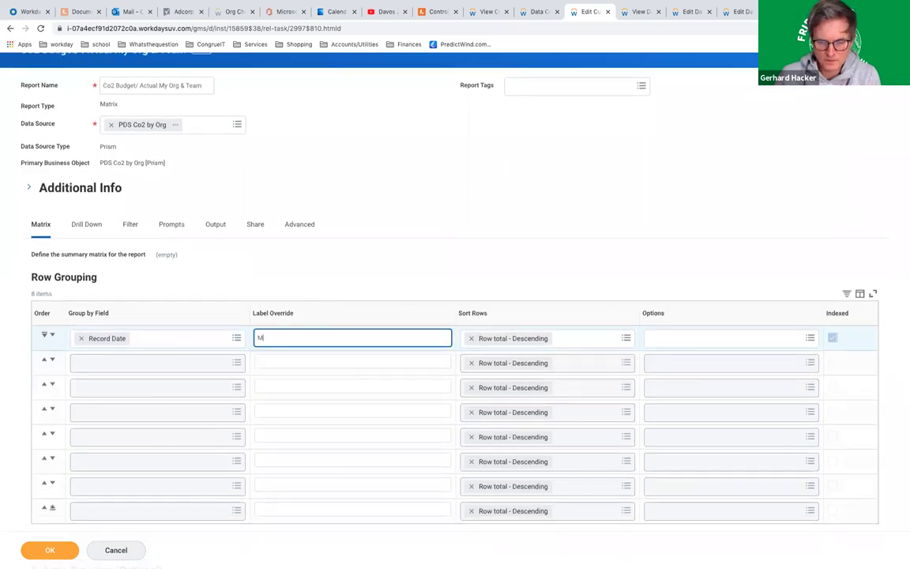
{"action": "type", "text": "Month ENd"}
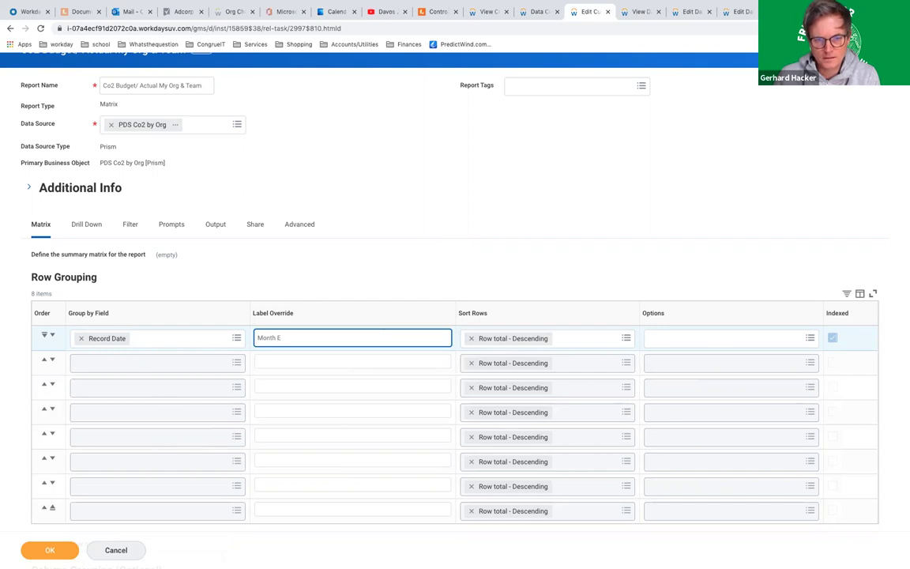
{"action": "left_click", "coordinate": [547, 340]}
{"action": "left_click", "coordinate": [624, 339]}
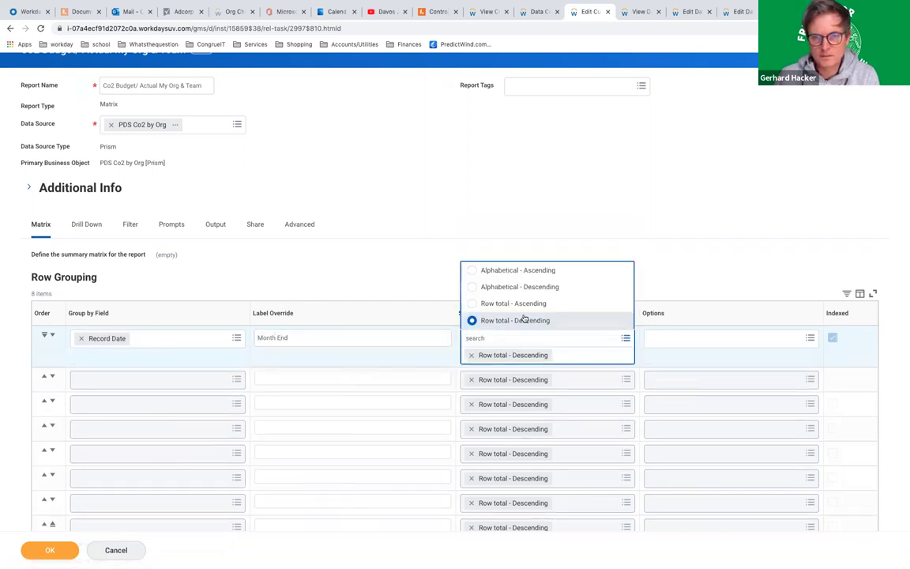
{"action": "left_click", "coordinate": [533, 270]}
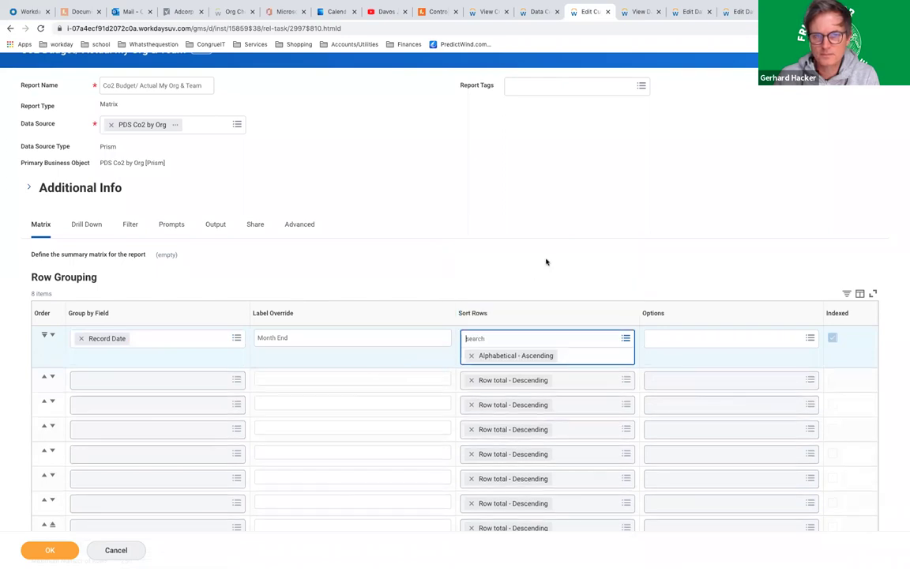
Define the first field to summarize as the Sum of Co2 YtD
{"action": "scroll", "coordinate": [548, 261], "scroll_direction": "down", "scroll_amount": 5}
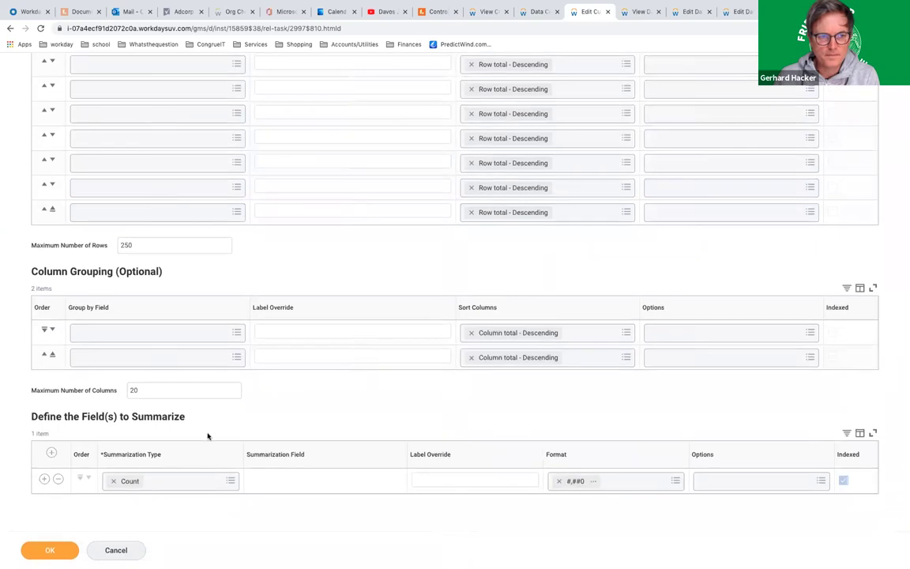
{"action": "left_click", "coordinate": [231, 481]}
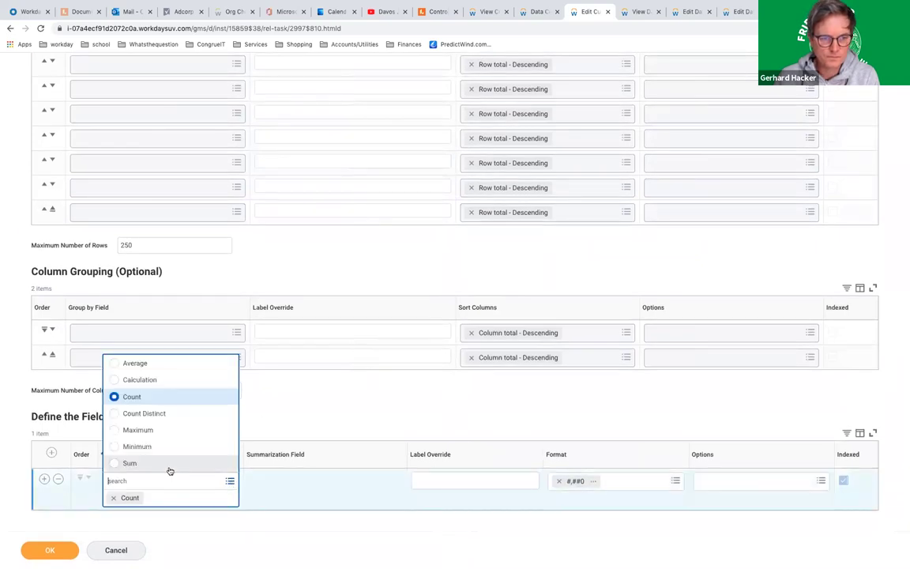
{"action": "left_click", "coordinate": [155, 466]}
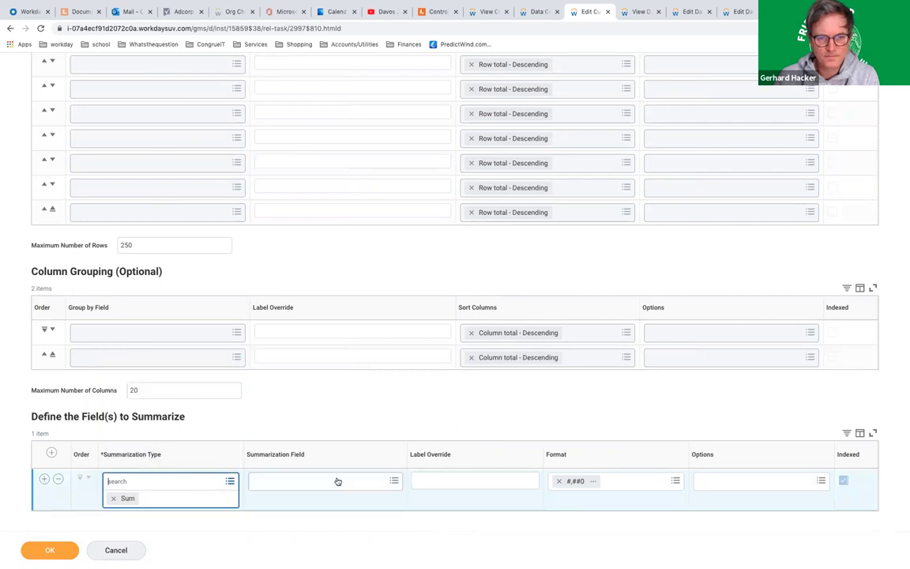
{"action": "left_click", "coordinate": [367, 485]}
{"action": "left_click", "coordinate": [321, 414]}
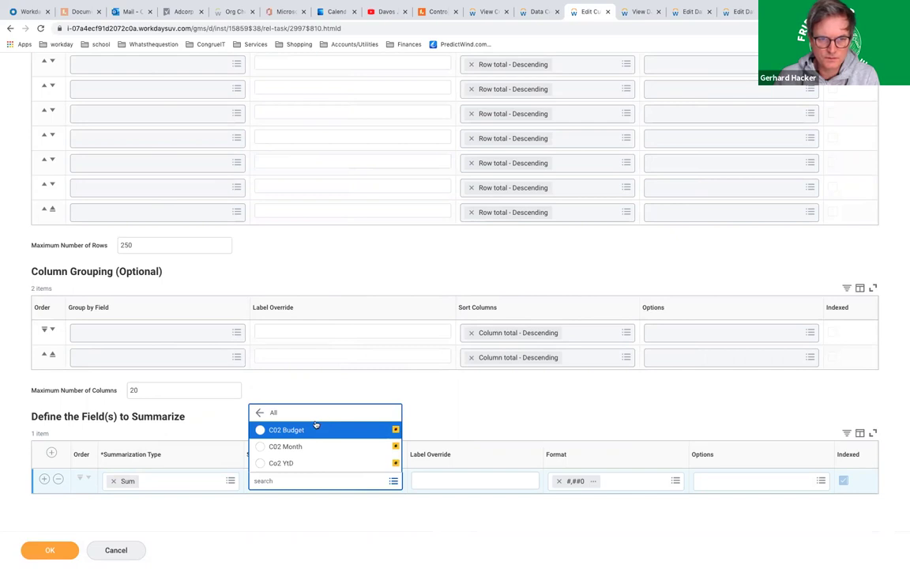
{"action": "left_click", "coordinate": [290, 464]}
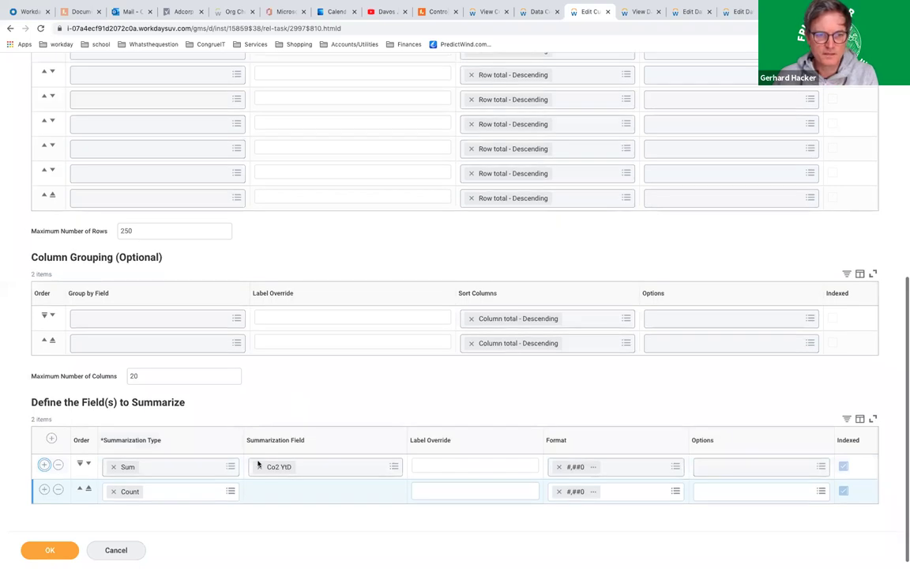
Add a second summarized field that takes the Maximum of C02 Budget
{"action": "left_click", "coordinate": [230, 491]}
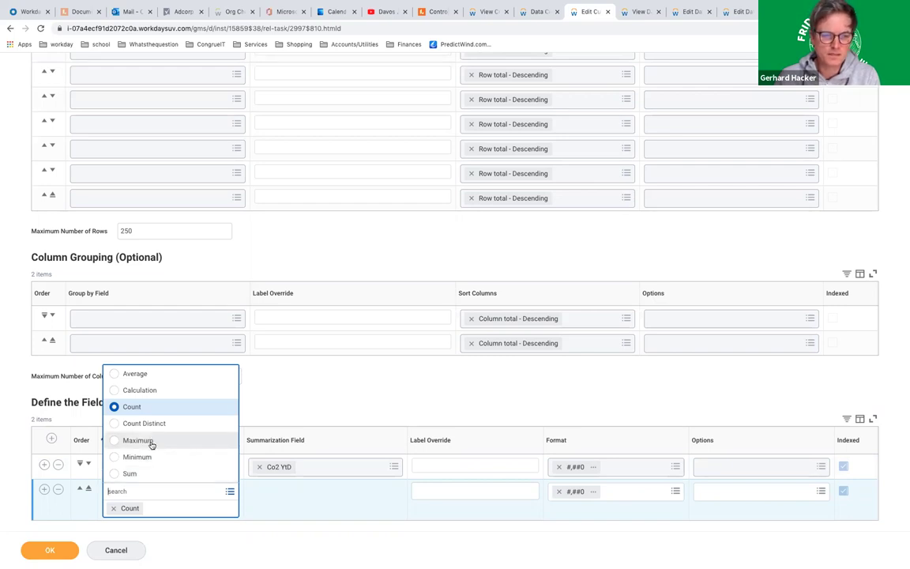
{"action": "left_click", "coordinate": [151, 445]}
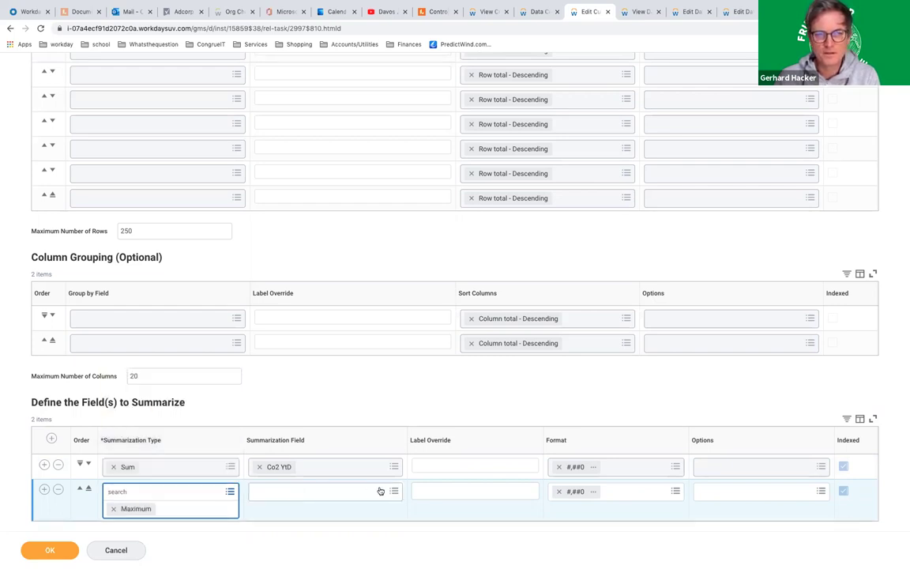
{"action": "left_click", "coordinate": [379, 490]}
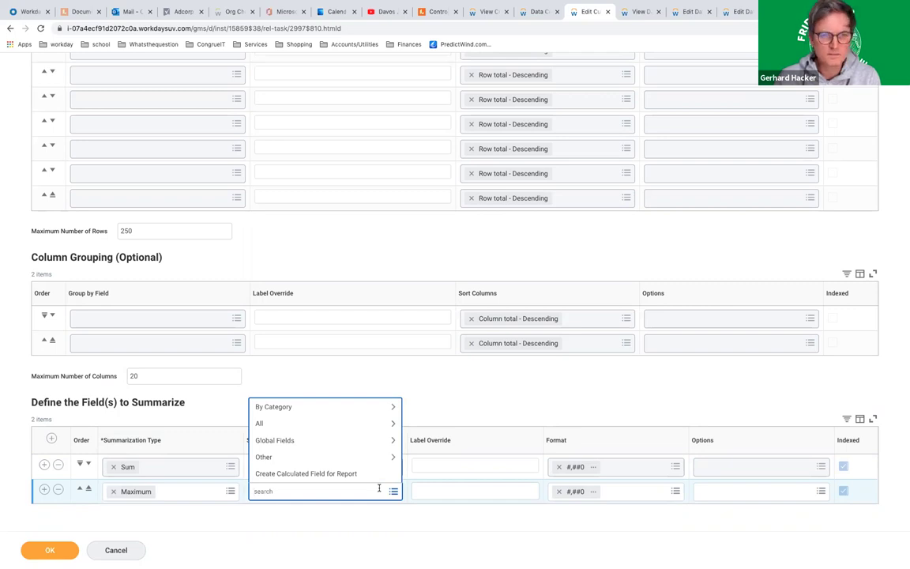
{"action": "left_click", "coordinate": [390, 423]}
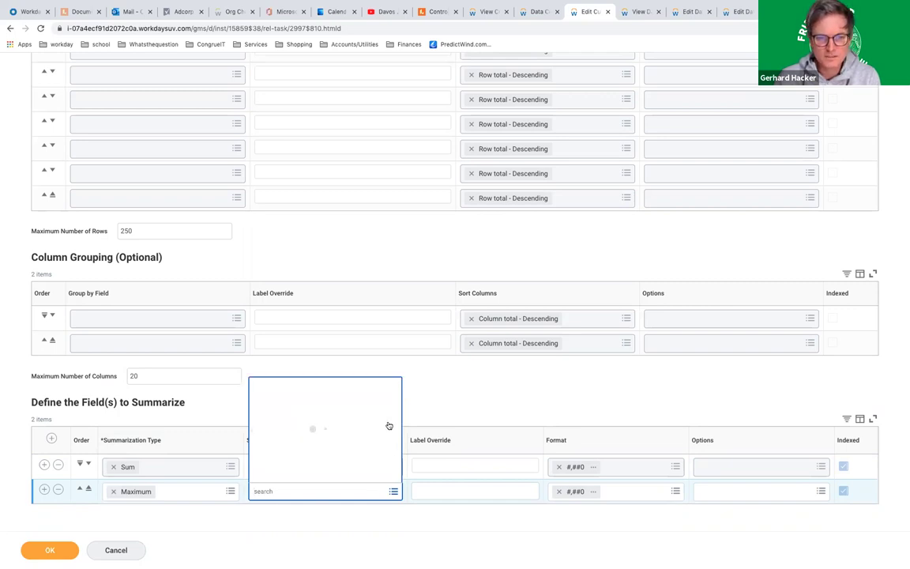
{"action": "left_click", "coordinate": [305, 440]}
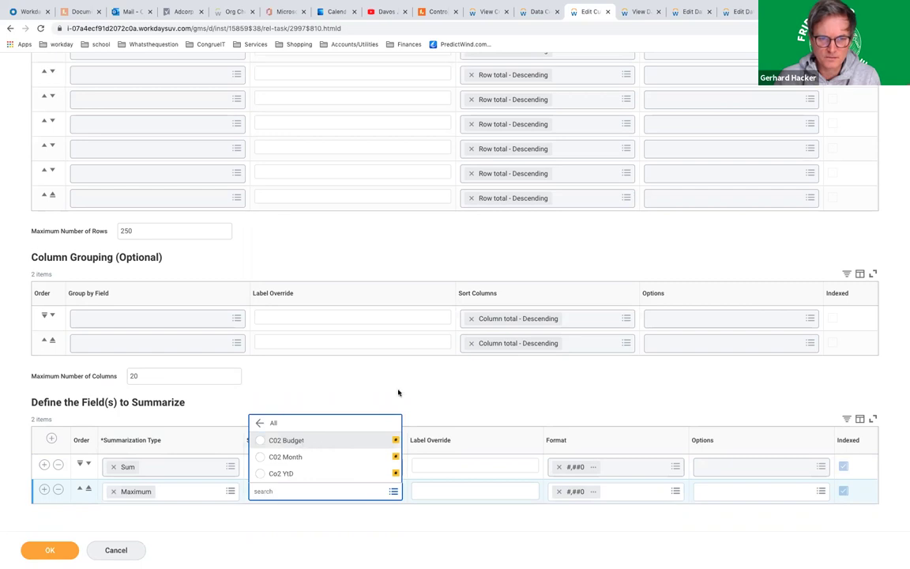
{"action": "left_click", "coordinate": [400, 392]}
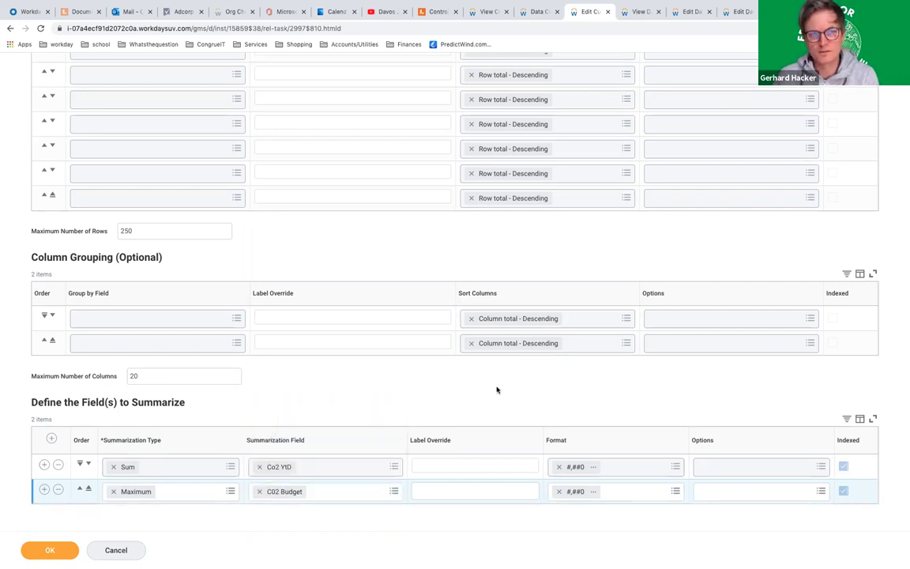
Assign the Use as Target Line option to the C02 Budget summarization
{"action": "left_click", "coordinate": [822, 492]}
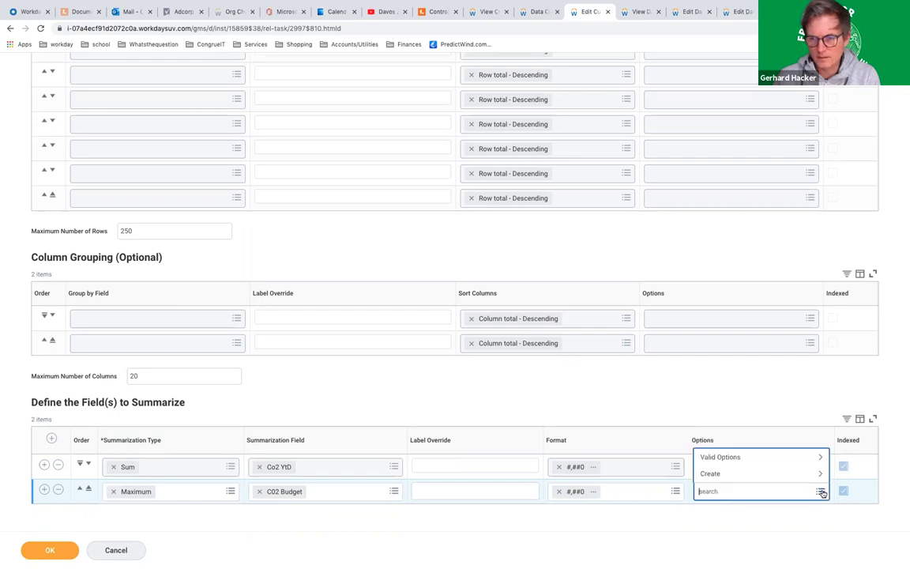
{"action": "left_click", "coordinate": [774, 463]}
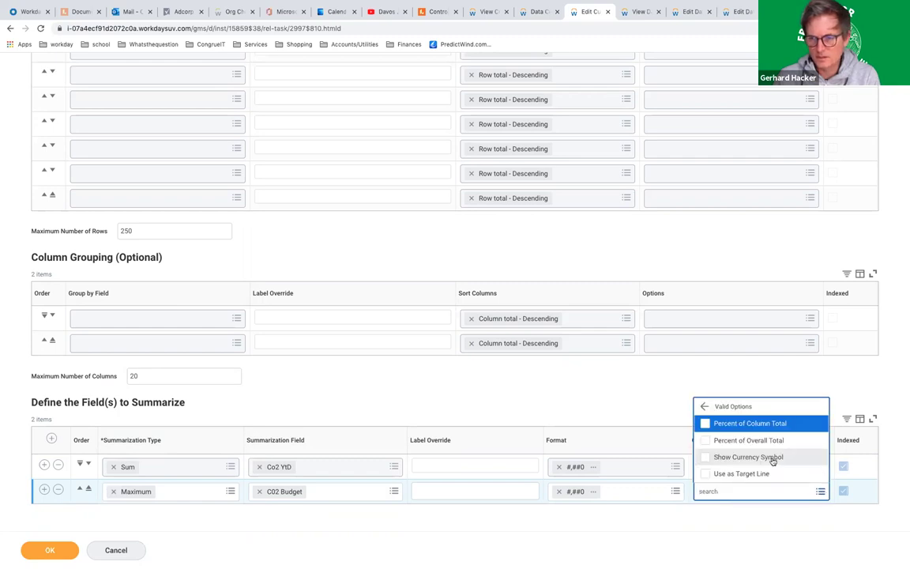
{"action": "left_click", "coordinate": [755, 473]}
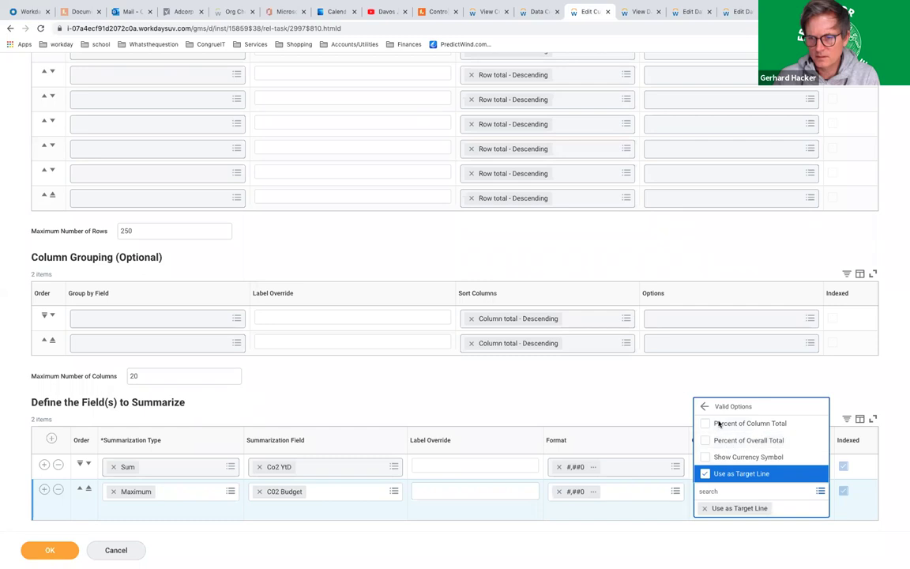
{"action": "left_click", "coordinate": [665, 395]}
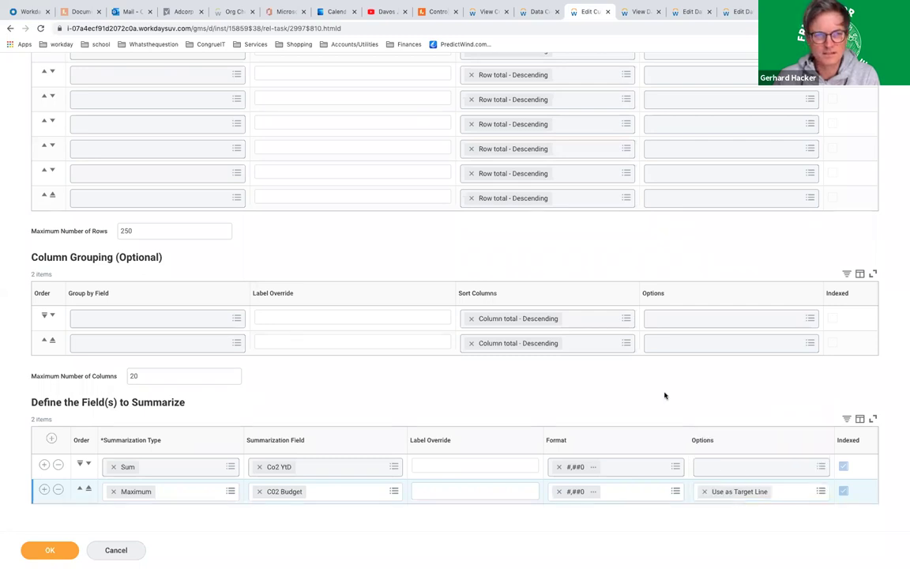
Add a filter condition on instances for the Supervisory Organization field
{"action": "scroll", "coordinate": [665, 395], "scroll_direction": "up", "scroll_amount": 8}
{"action": "scroll", "coordinate": [665, 395], "scroll_direction": "down", "scroll_amount": 8}
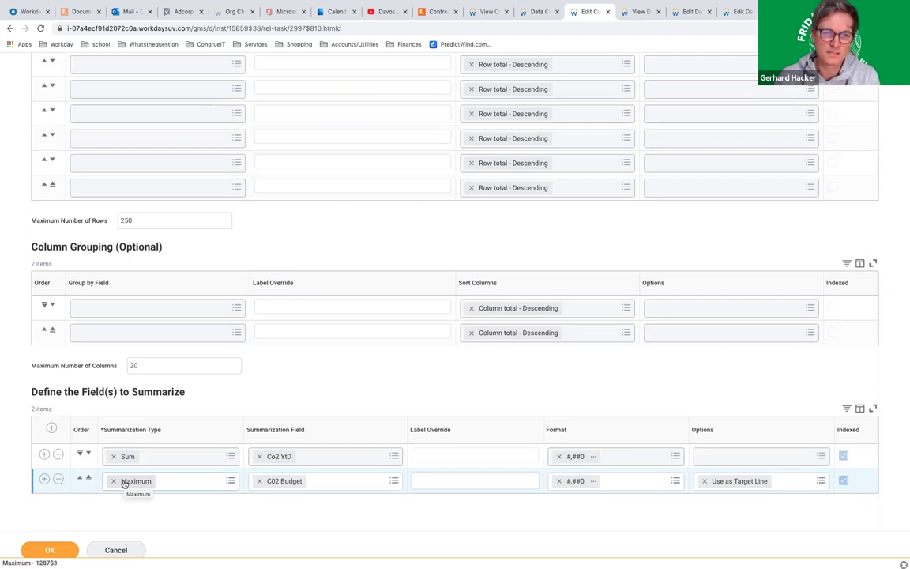
{"action": "scroll", "coordinate": [337, 374], "scroll_direction": "up", "scroll_amount": 5}
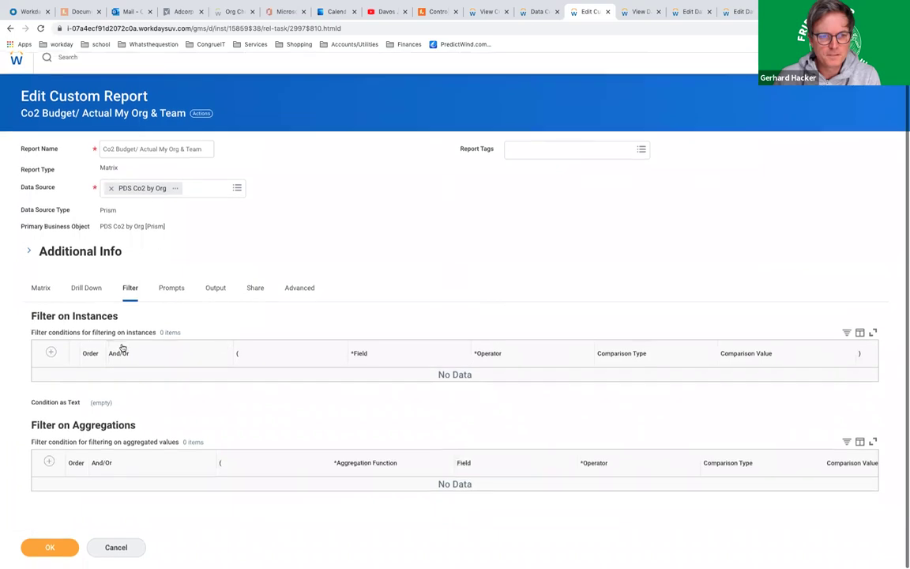
{"action": "left_click", "coordinate": [394, 378]}
{"action": "left_click", "coordinate": [441, 396]}
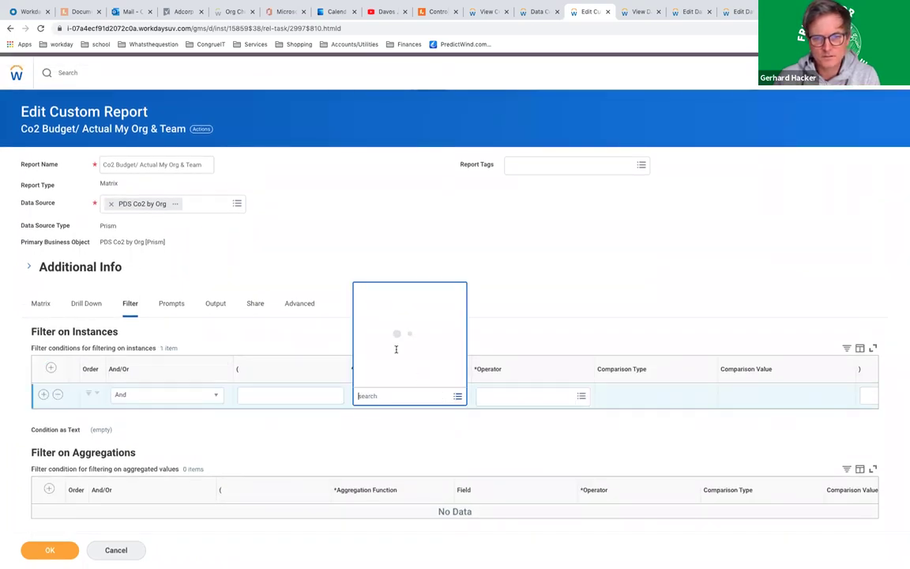
{"action": "left_click", "coordinate": [407, 326]}
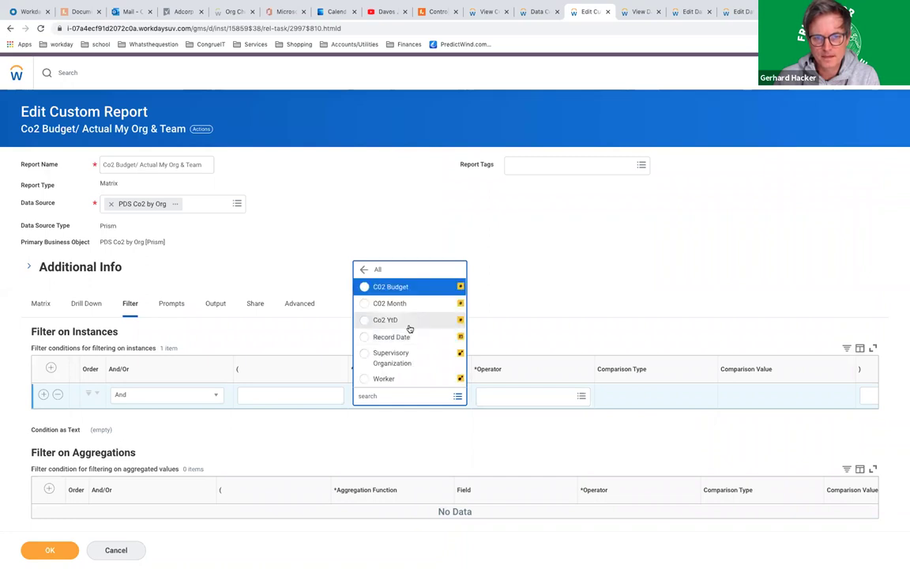
{"action": "left_click", "coordinate": [403, 357]}
Set the operator of the Supervisory Organization filter condition to "in the selection list"
{"action": "left_click", "coordinate": [546, 400]}
{"action": "type", "text": "in sel list"}
{"action": "key", "text": "Return"}
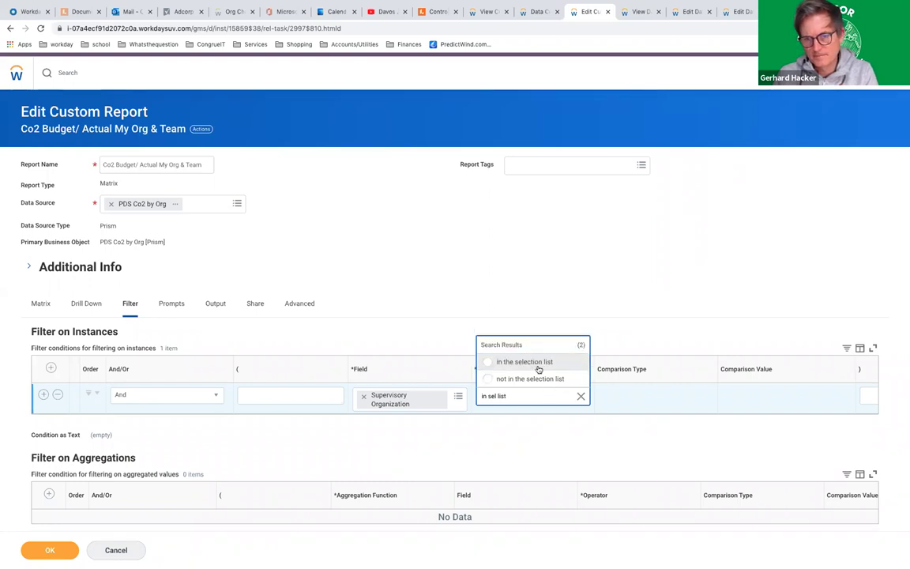
{"action": "left_click", "coordinate": [538, 363]}
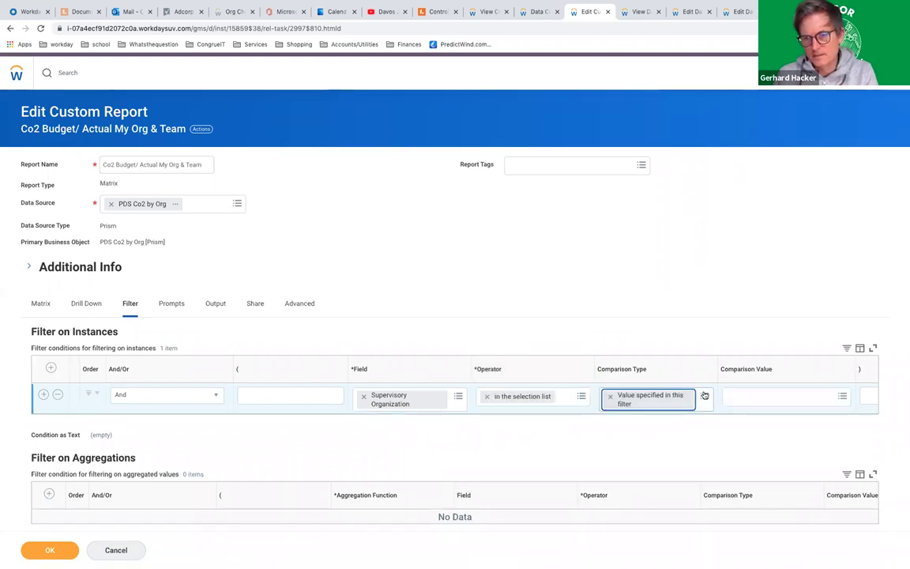
Compare the Supervisory Organization condition with a value from another field, Prompt - Supervisory Organizations and Subordinates
{"action": "left_click", "coordinate": [704, 396]}
{"action": "left_click", "coordinate": [671, 376]}
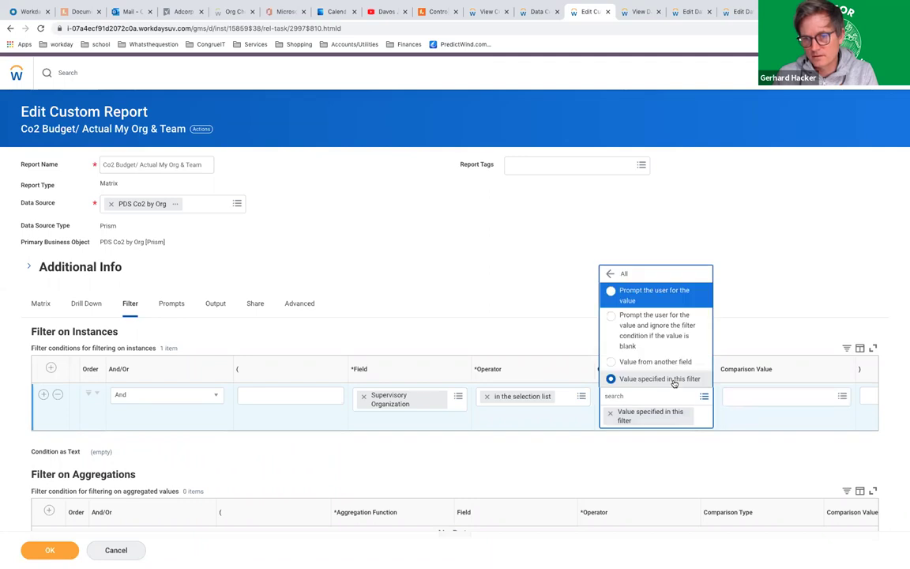
{"action": "left_click", "coordinate": [671, 362]}
{"action": "left_click", "coordinate": [752, 403]}
{"action": "type", "text": "prom"}
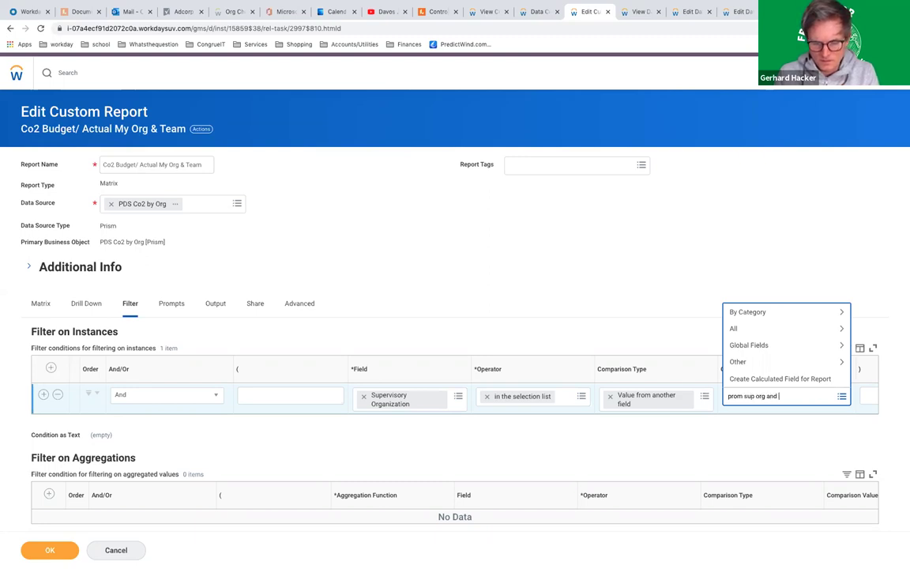
{"action": "type", "text": "sup org and sub"}
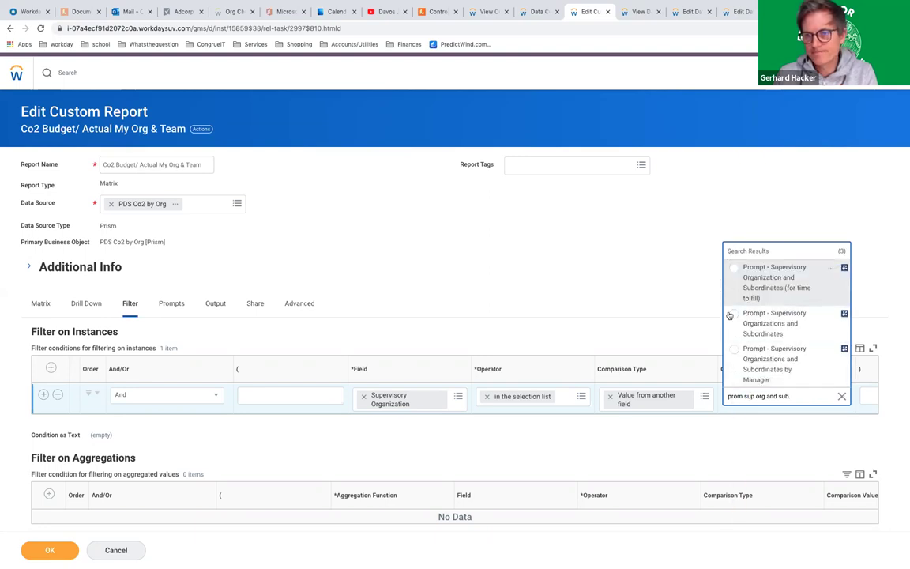
{"action": "left_click", "coordinate": [747, 330]}
{"action": "left_click", "coordinate": [640, 271]}
{"action": "scroll", "coordinate": [159, 338], "scroll_direction": "down", "scroll_amount": 1}
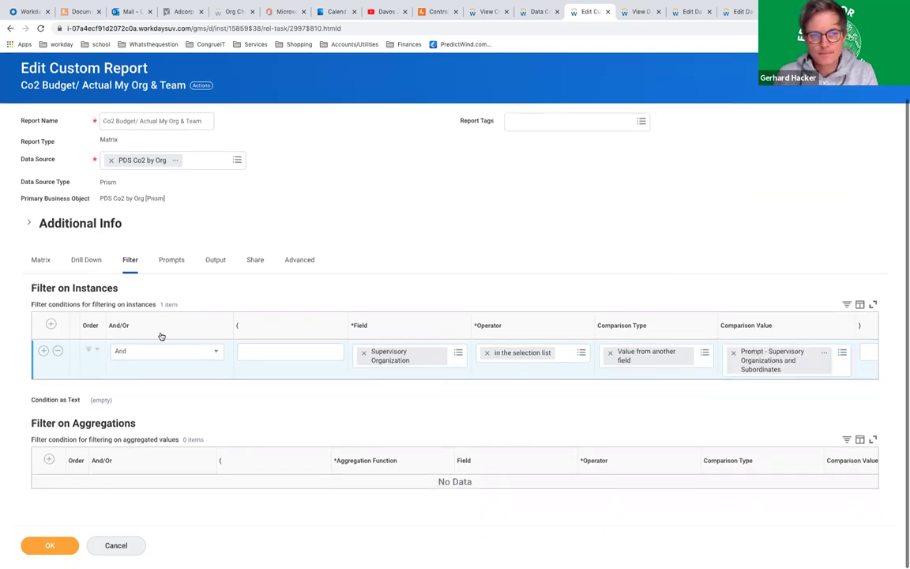
Add a second instance filter condition on Record Date with the operator "greater than or equal to"
{"action": "left_click", "coordinate": [43, 355]}
{"action": "left_click", "coordinate": [442, 395]}
{"action": "left_click", "coordinate": [433, 320]}
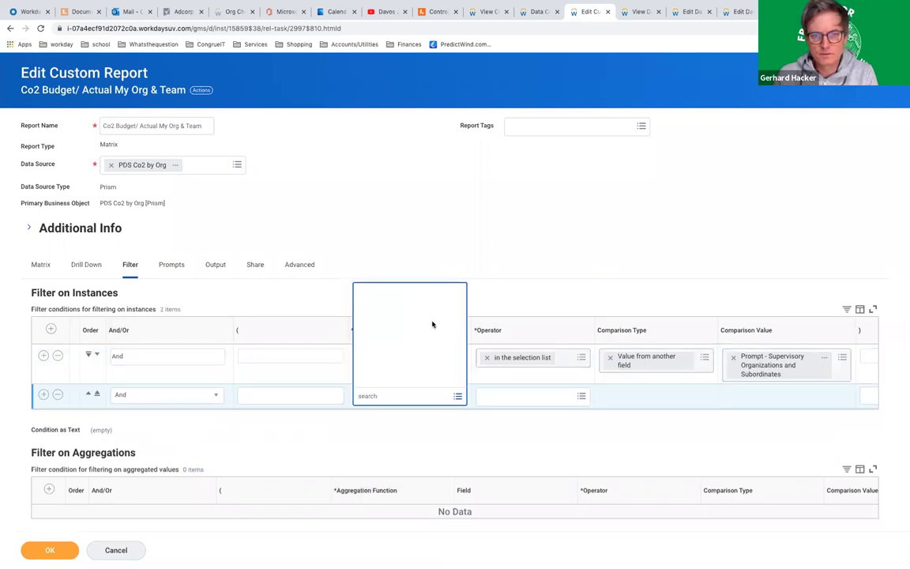
{"action": "left_click", "coordinate": [395, 336]}
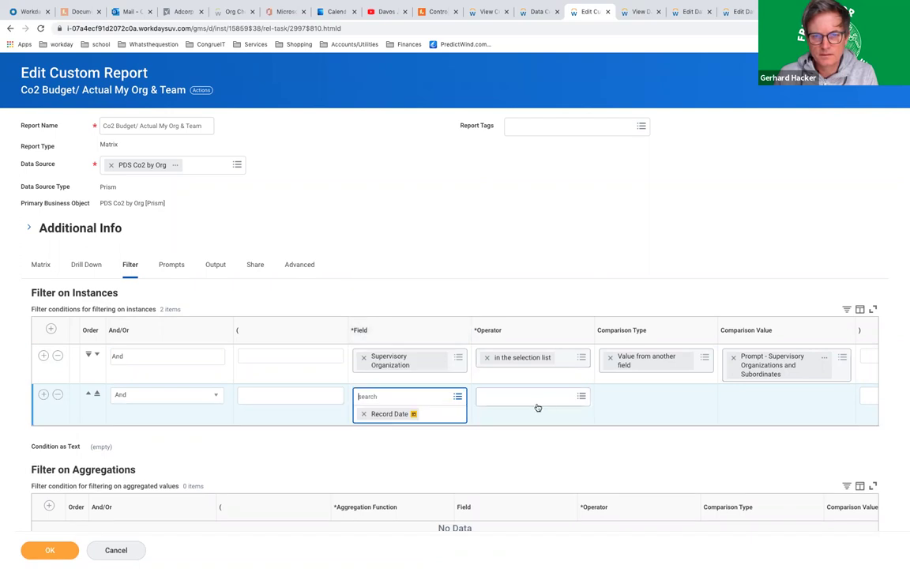
{"action": "left_click", "coordinate": [536, 396]}
{"action": "left_click", "coordinate": [532, 379]}
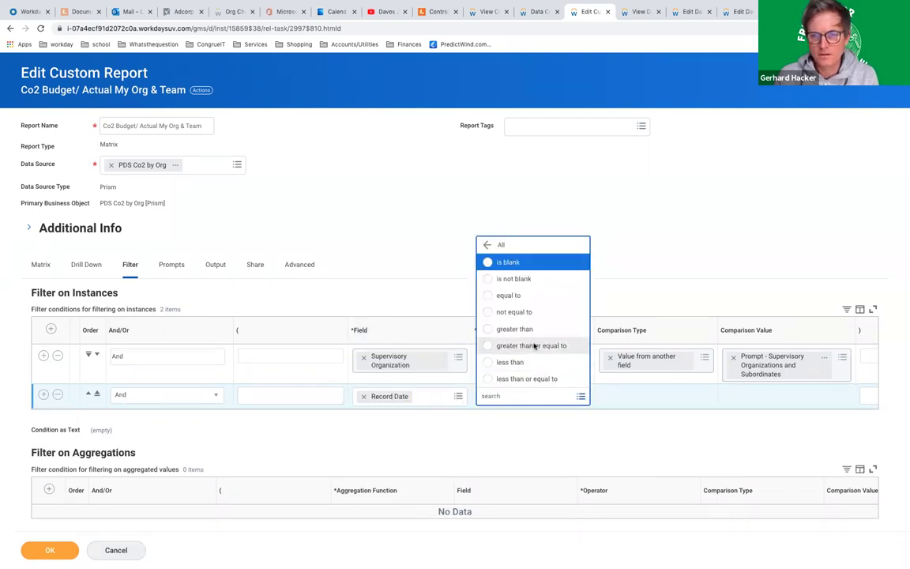
{"action": "left_click", "coordinate": [534, 346]}
Compare the "greater than or equal to" Record Date condition with a value from another field, Prompt - Start Date
{"action": "left_click", "coordinate": [662, 393]}
{"action": "left_click", "coordinate": [660, 380]}
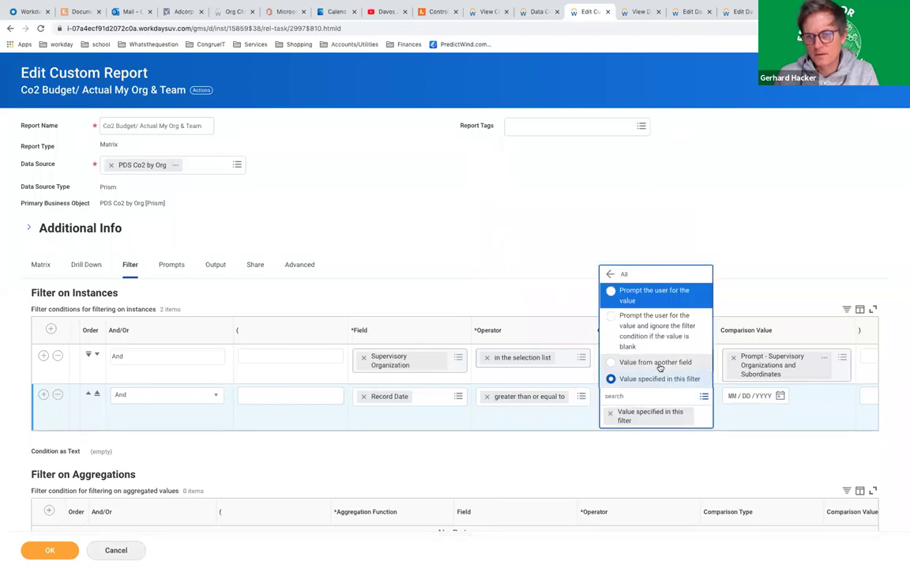
{"action": "left_click", "coordinate": [656, 362]}
{"action": "left_click", "coordinate": [746, 399]}
{"action": "type", "text": "pr"}
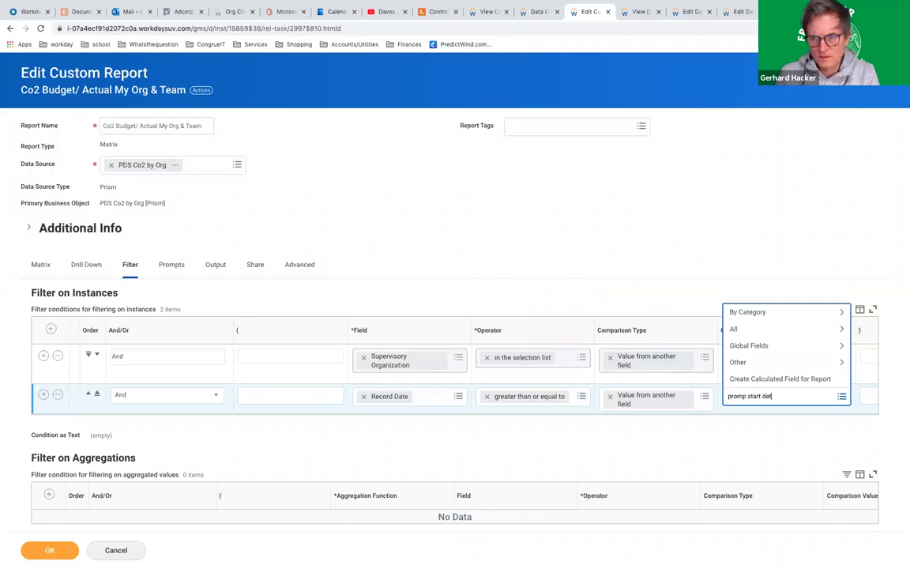
{"action": "type", "text": "omp start dat"}
{"action": "key", "text": "Return"}
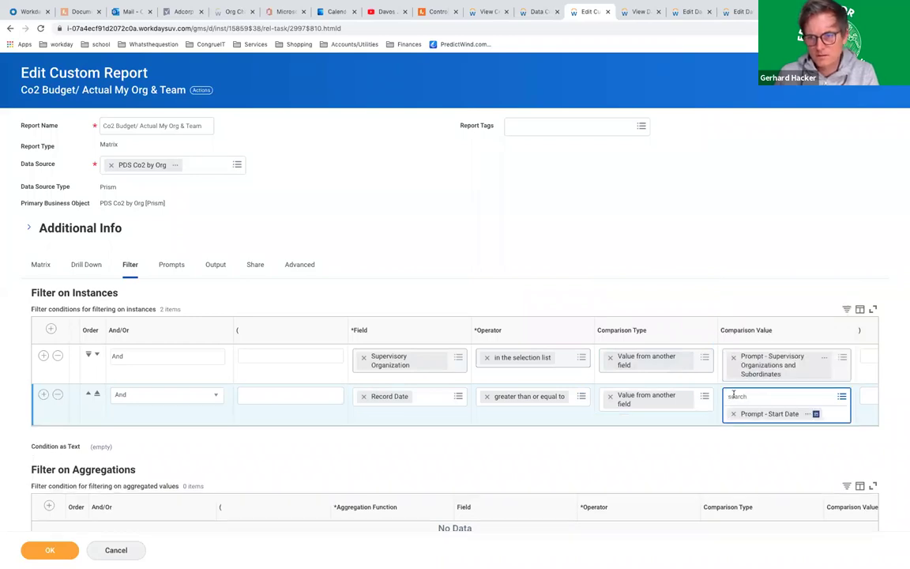
Add a third instance filter condition on Record Date with the operator "less than or equal to"
{"action": "left_click", "coordinate": [43, 395]}
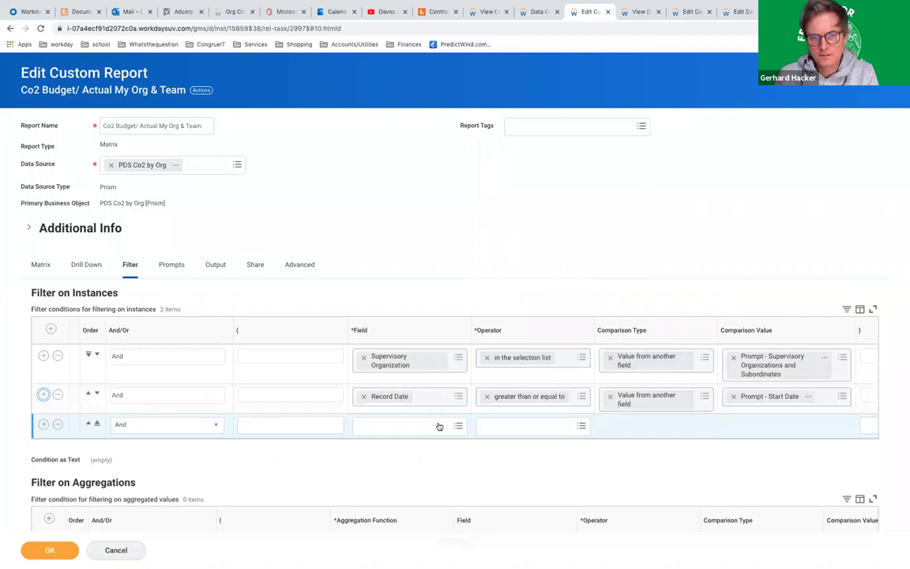
{"action": "left_click", "coordinate": [430, 425]}
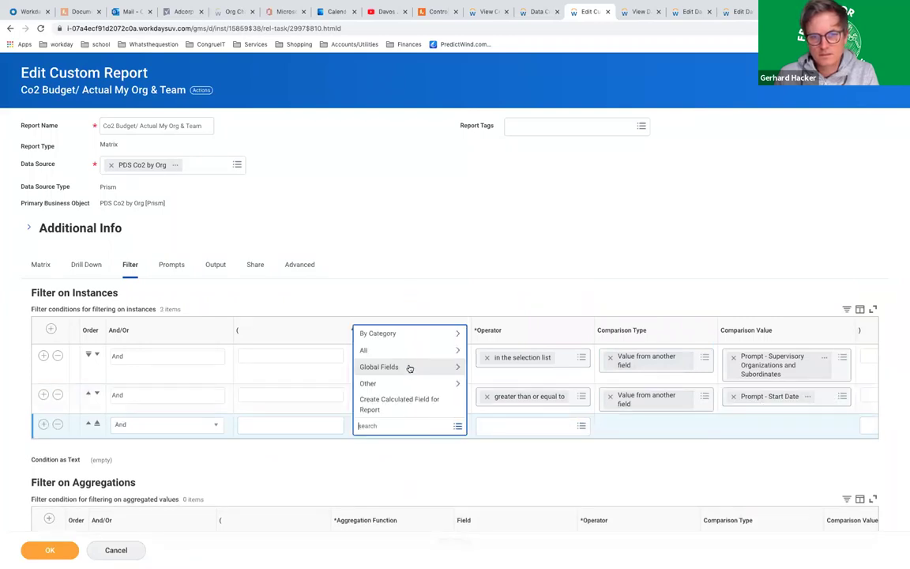
{"action": "left_click", "coordinate": [413, 353]}
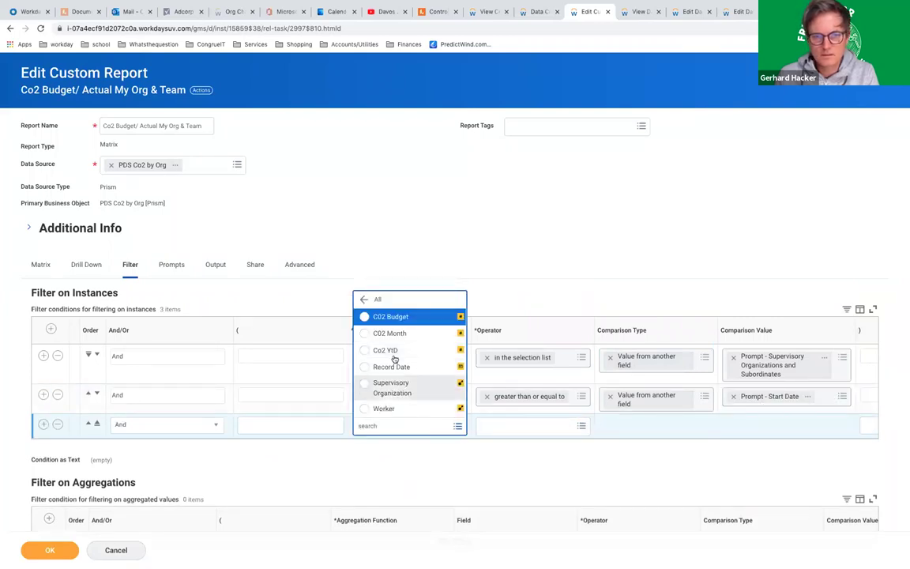
{"action": "left_click", "coordinate": [388, 367]}
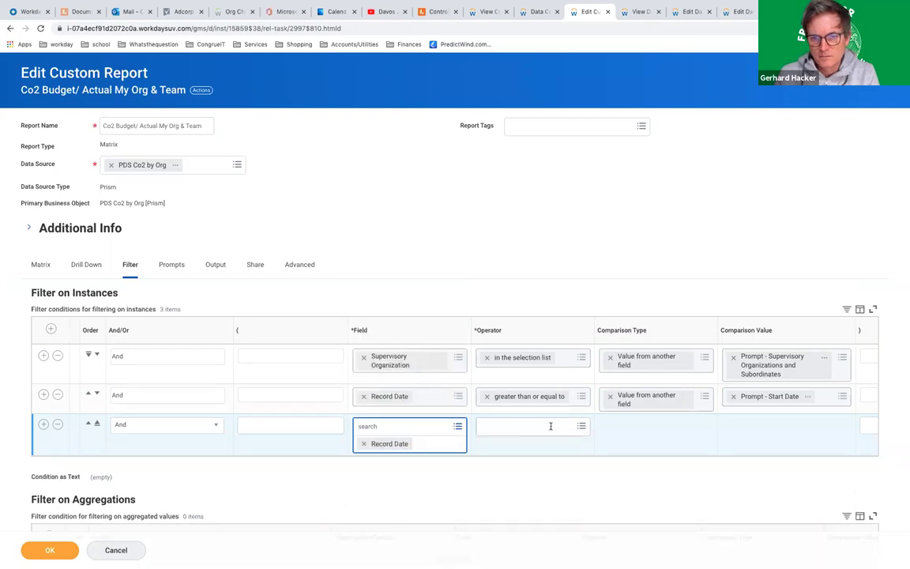
{"action": "left_click", "coordinate": [551, 426]}
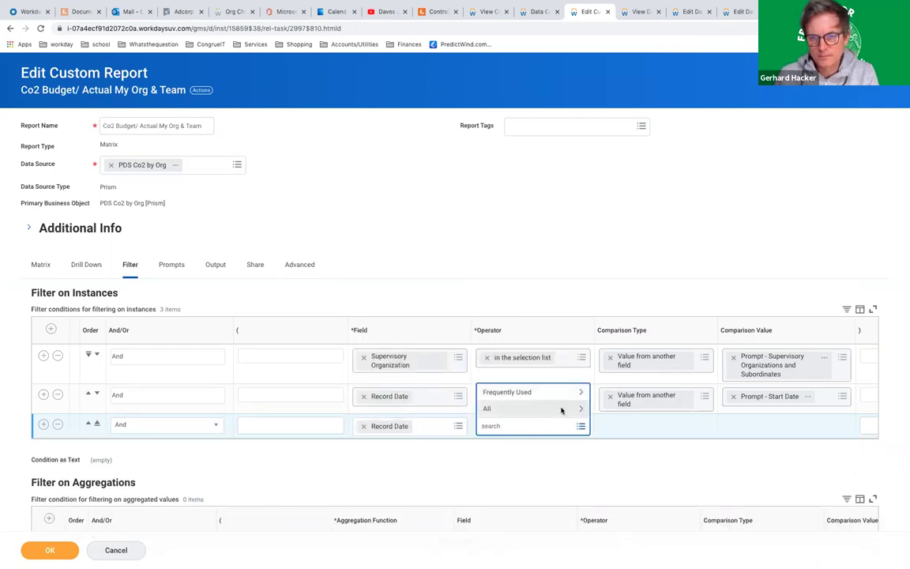
{"action": "left_click", "coordinate": [561, 409]}
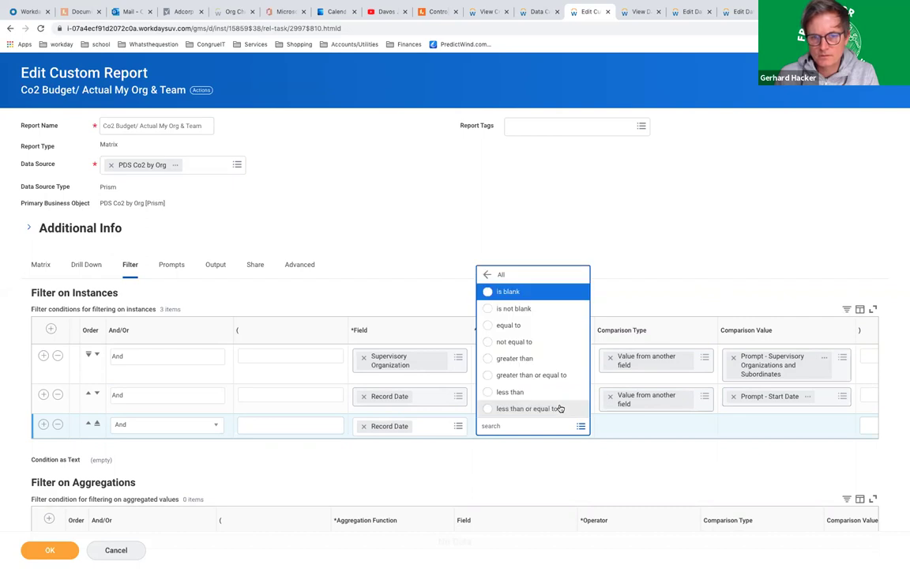
{"action": "left_click", "coordinate": [549, 410]}
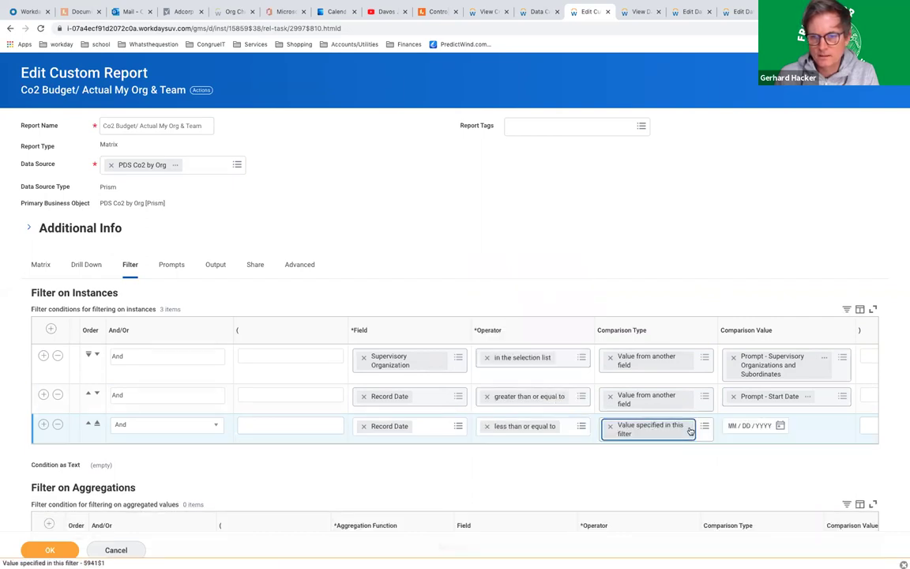
Compare the "less than or equal to" Record Date condition with a value from another field, Prompt - End Date
{"action": "left_click", "coordinate": [703, 427]}
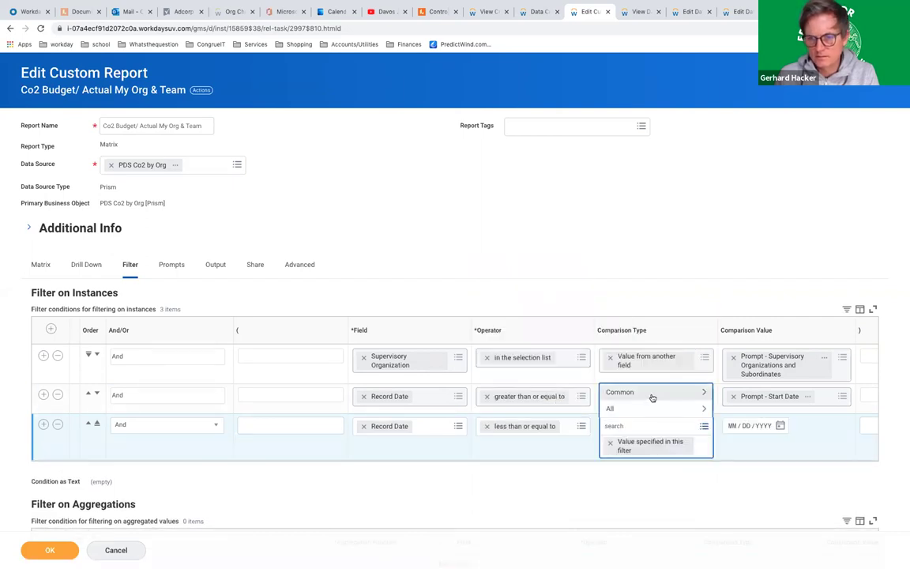
{"action": "left_click", "coordinate": [653, 398]}
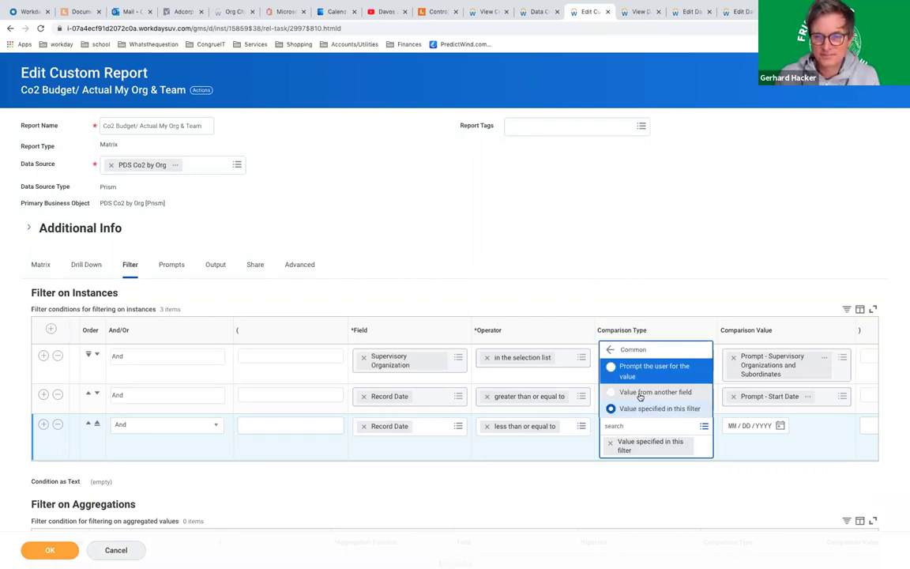
{"action": "left_click", "coordinate": [640, 392]}
{"action": "left_click", "coordinate": [736, 426]}
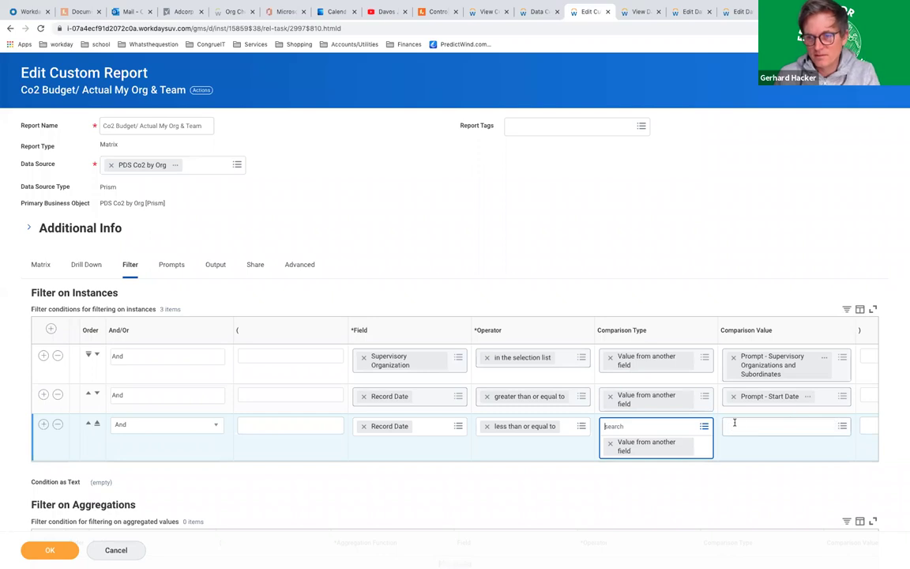
{"action": "type", "text": "promp end dat"}
{"action": "key", "text": "Return"}
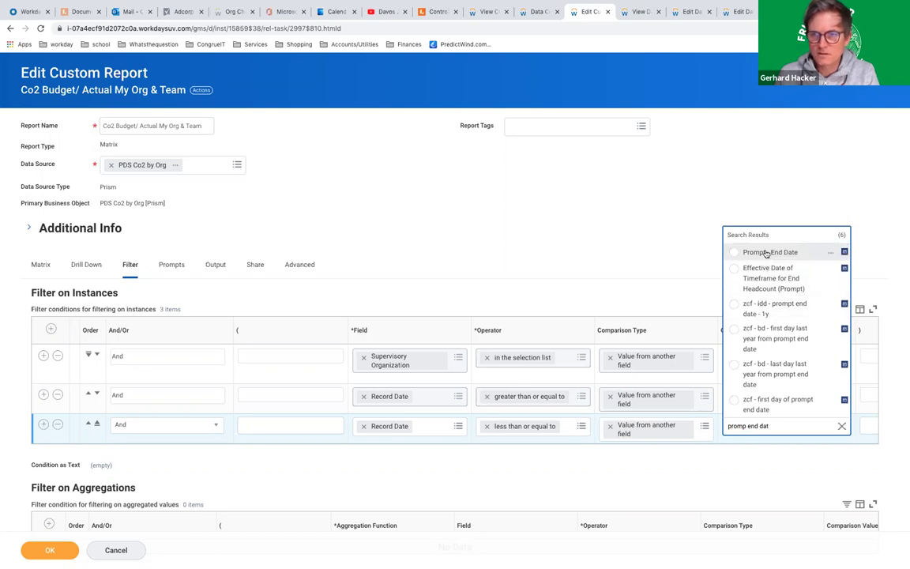
{"action": "left_click", "coordinate": [760, 250]}
{"action": "left_click", "coordinate": [631, 223]}
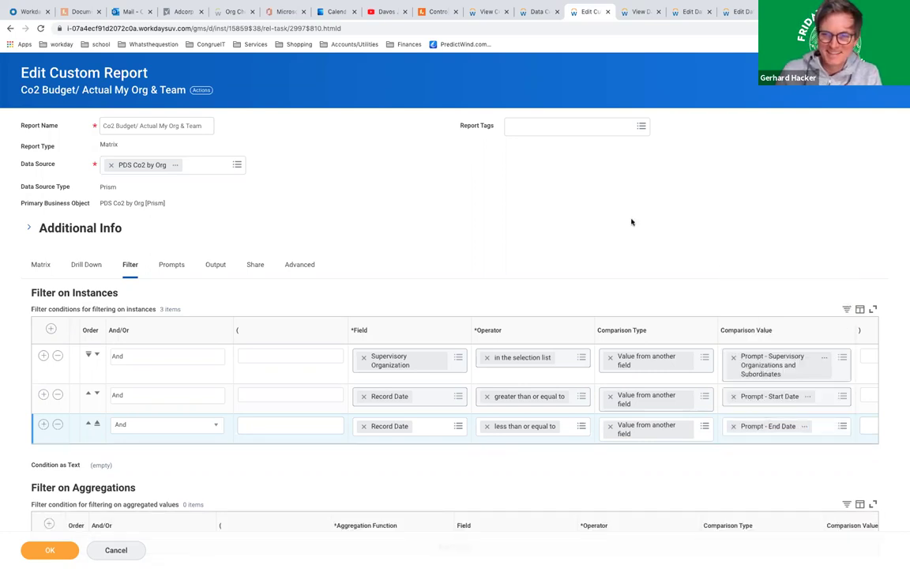
Populate the undefined prompt defaults and move Include Subordinate Organizations up in the prompt order
{"action": "left_click", "coordinate": [180, 269]}
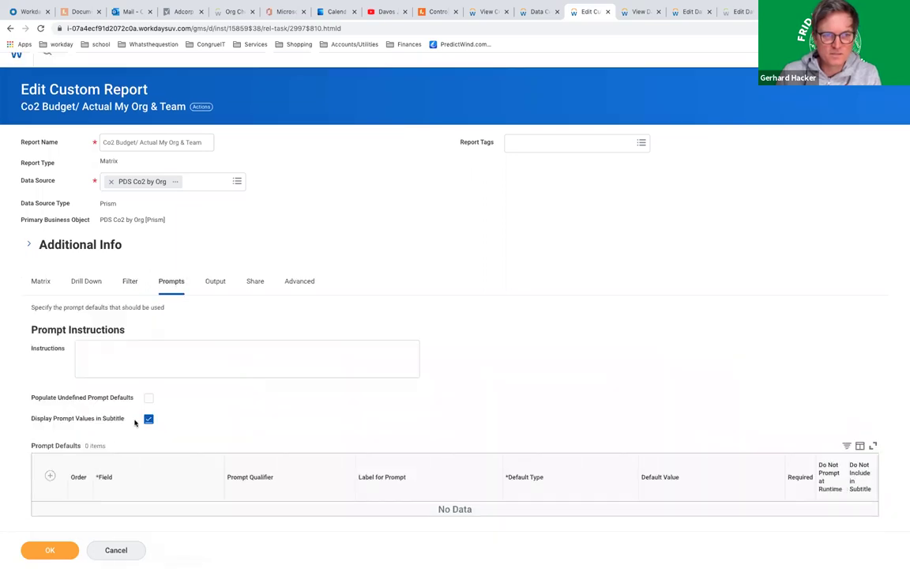
{"action": "key", "text": "space"}
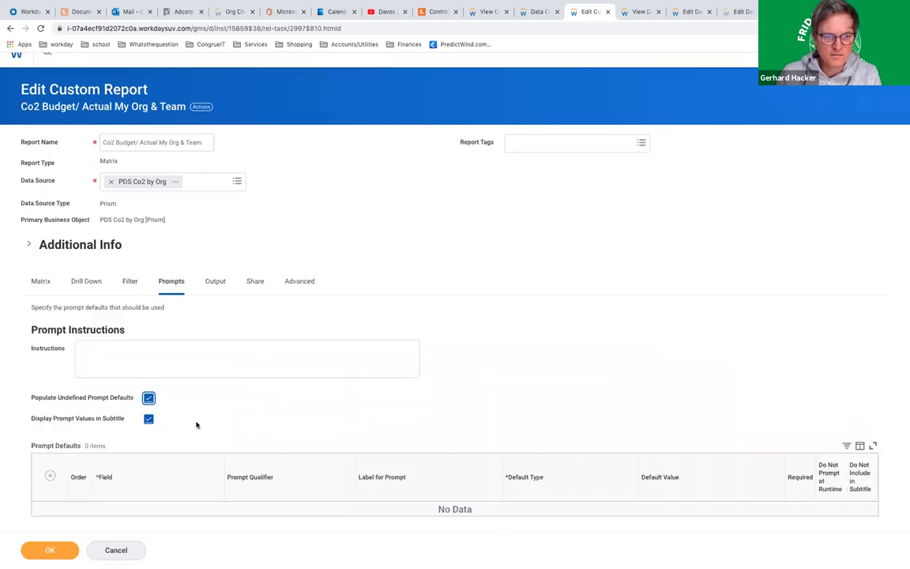
{"action": "scroll", "coordinate": [180, 458], "scroll_direction": "down", "scroll_amount": 3}
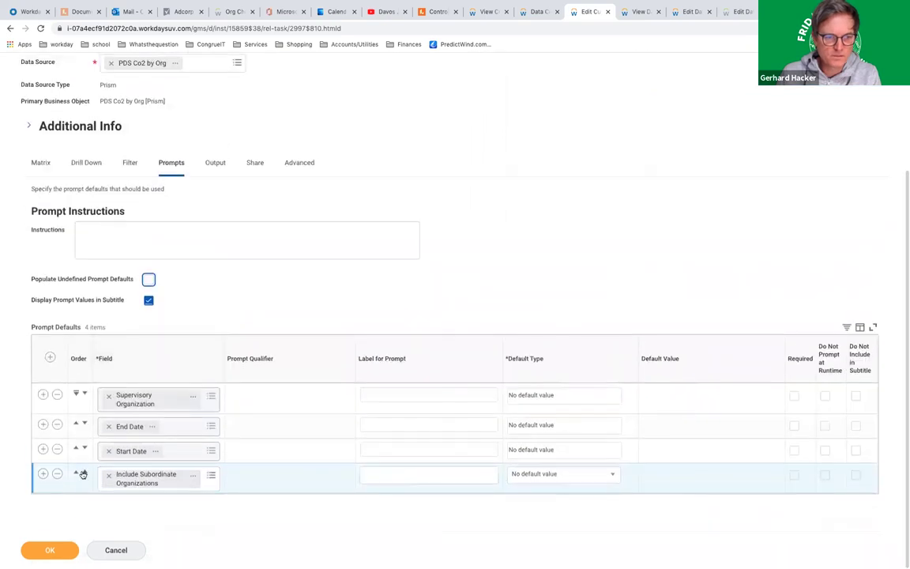
{"action": "left_click", "coordinate": [83, 474]}
{"action": "left_click", "coordinate": [77, 449]}
{"action": "left_click", "coordinate": [77, 424]}
Set the report's output type to Chart
{"action": "left_click", "coordinate": [214, 164]}
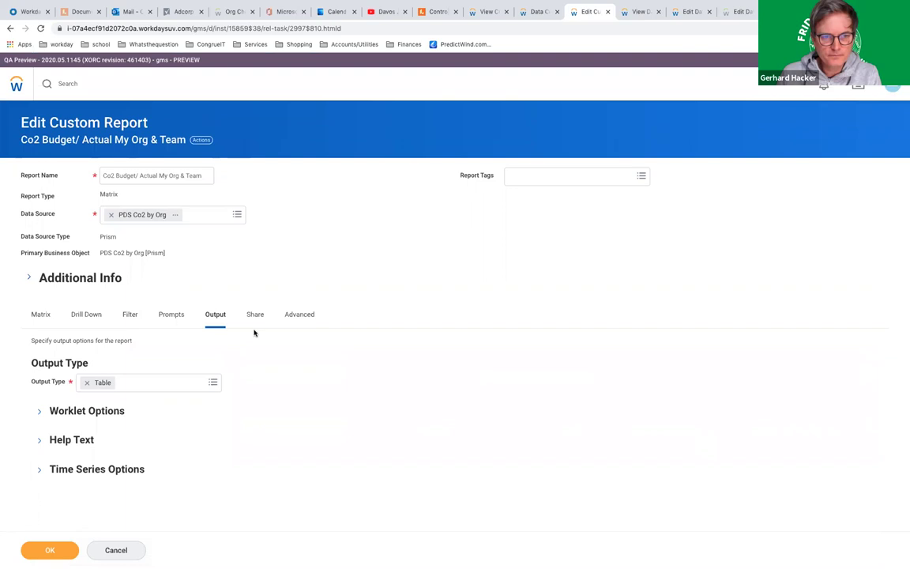
{"action": "left_click", "coordinate": [213, 383]}
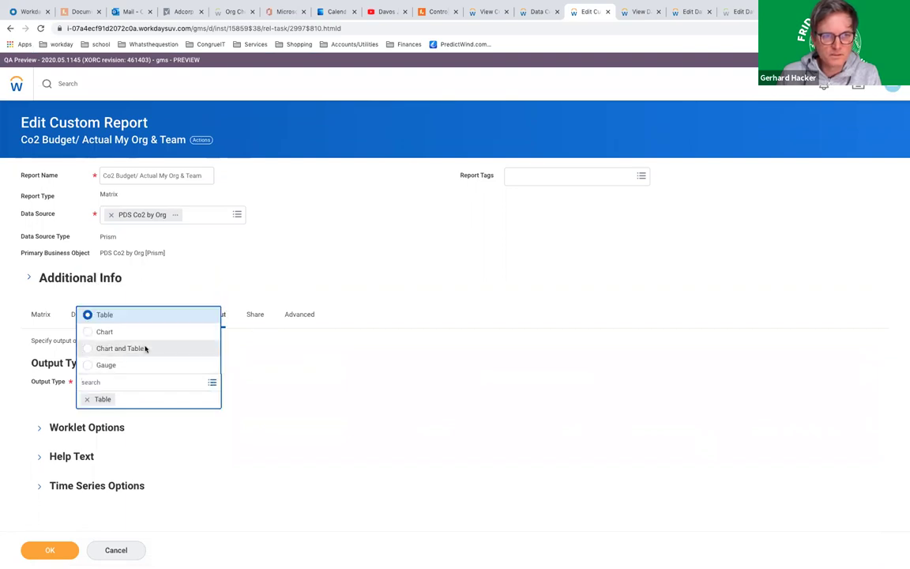
{"action": "left_click", "coordinate": [145, 349]}
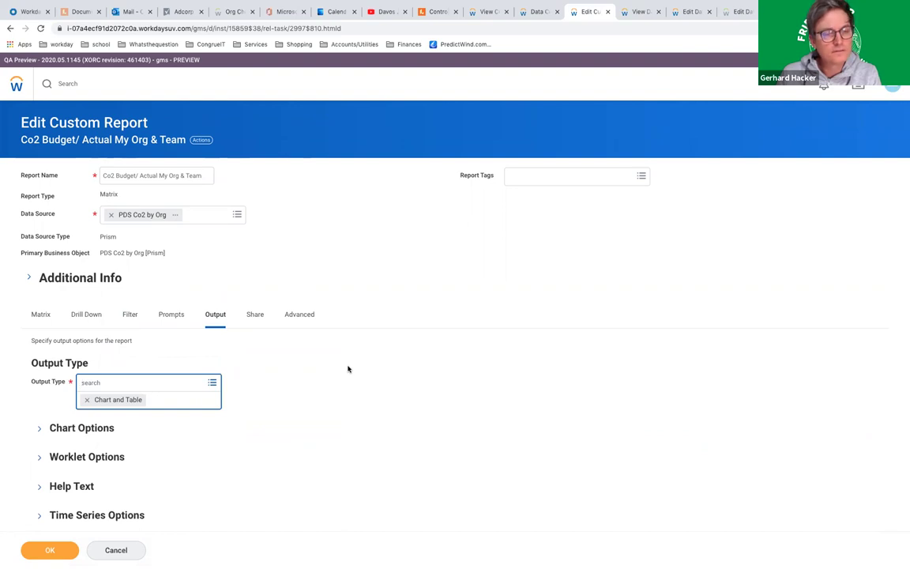
{"action": "right_click", "coordinate": [211, 382]}
{"action": "left_click", "coordinate": [212, 382]}
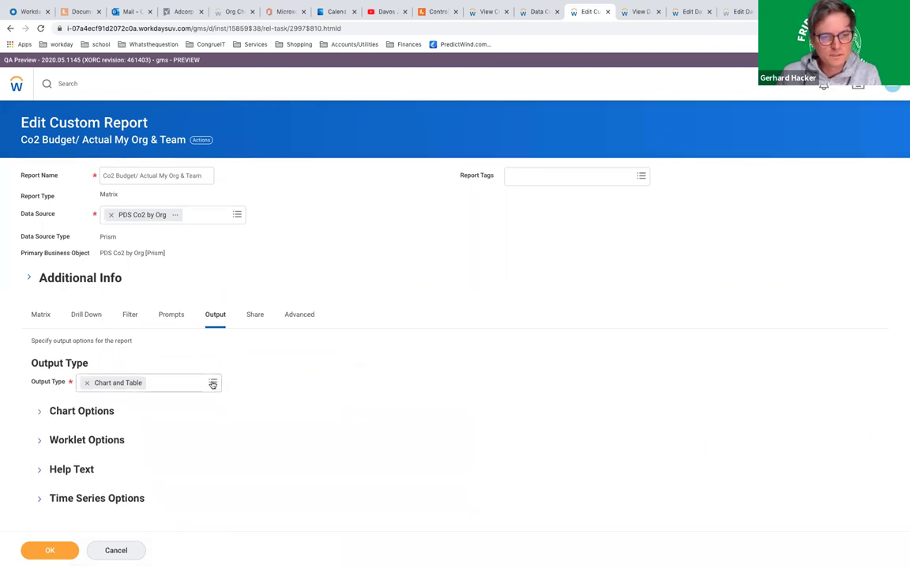
{"action": "left_click", "coordinate": [212, 382]}
{"action": "left_click", "coordinate": [113, 333]}
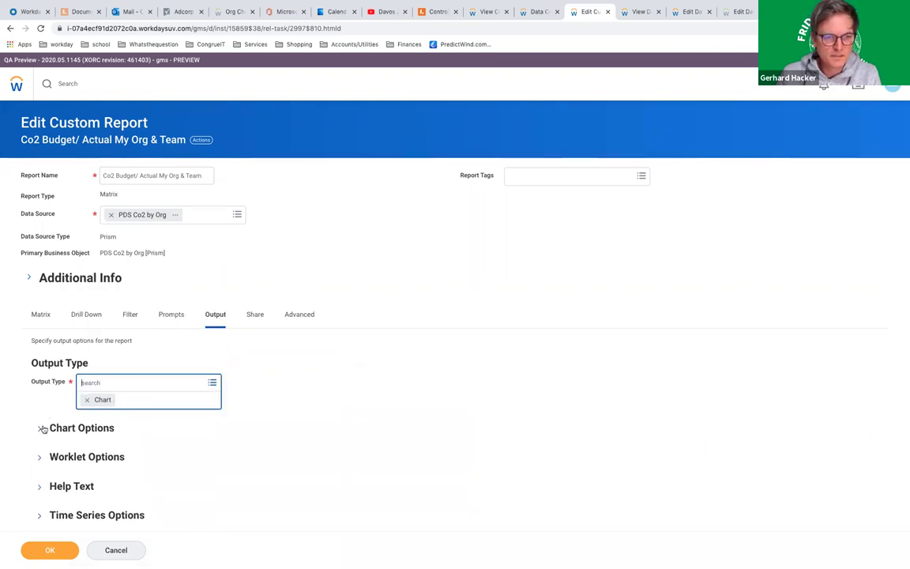
Set the chart type to Column - Clustered in the chart options
{"action": "left_click", "coordinate": [38, 411]}
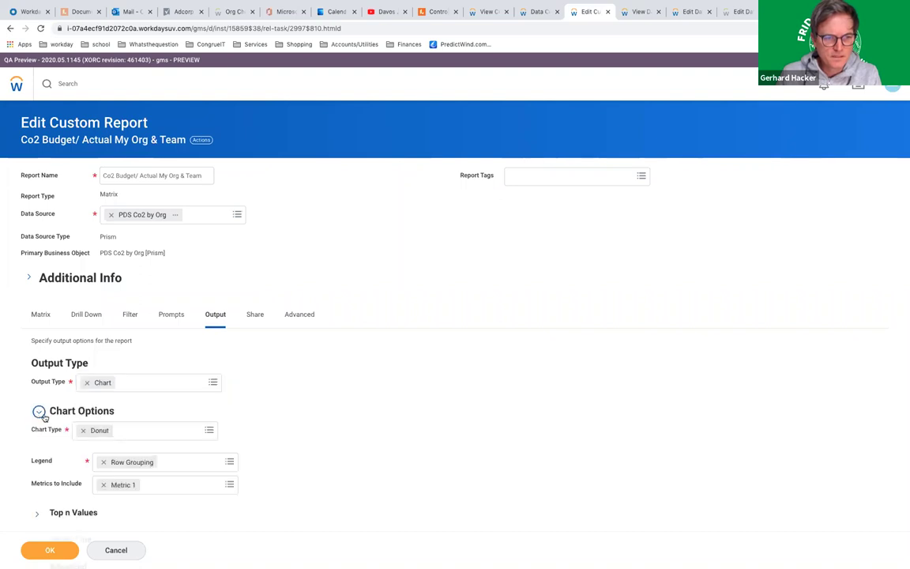
{"action": "left_click", "coordinate": [204, 432]}
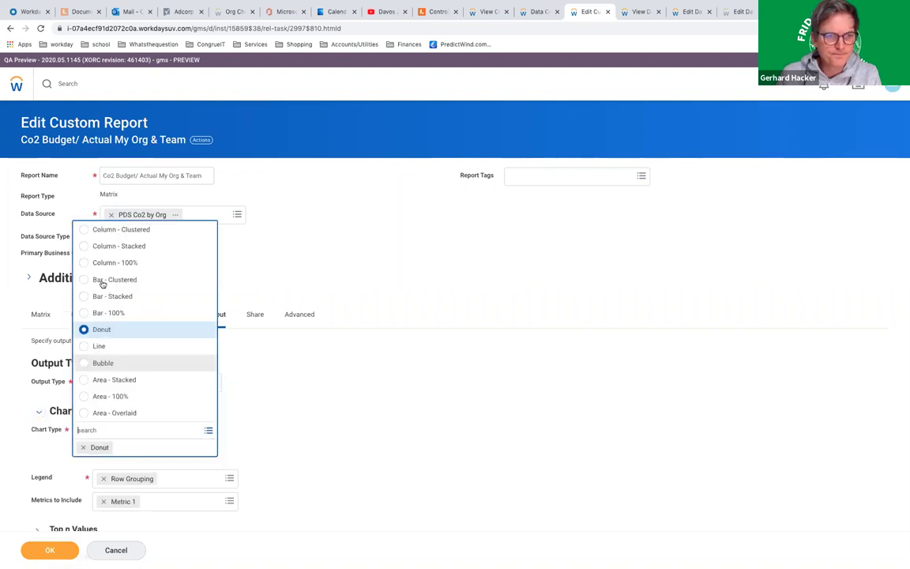
{"action": "left_click", "coordinate": [134, 230]}
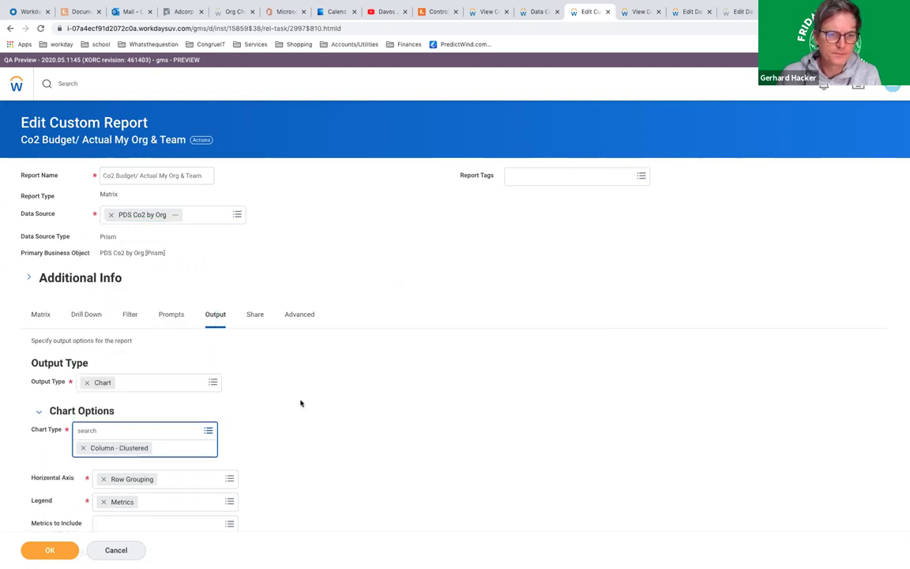
Include Metric 1 in the clustered column chart's metrics
{"action": "scroll", "coordinate": [292, 402], "scroll_direction": "down", "scroll_amount": 3}
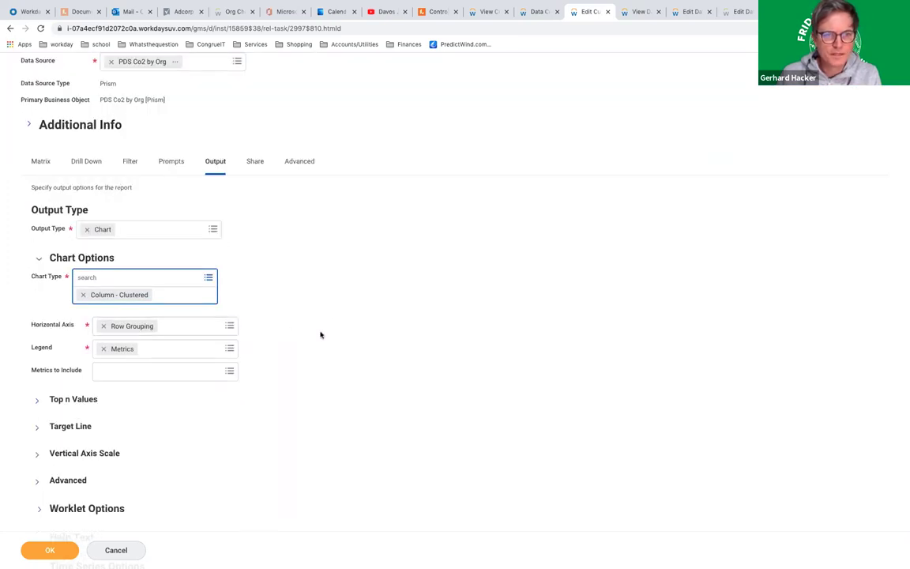
{"action": "left_click", "coordinate": [232, 349]}
{"action": "left_click", "coordinate": [232, 352]}
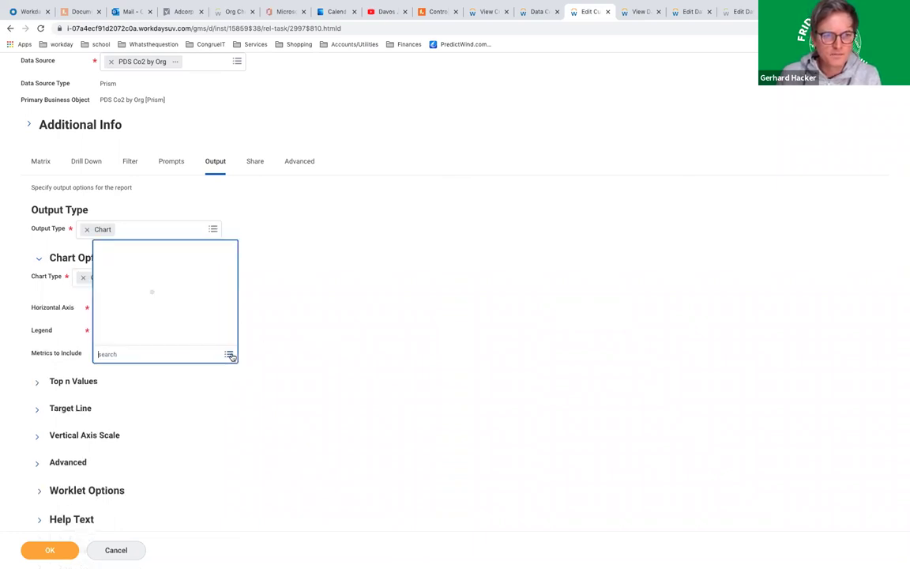
{"action": "left_click", "coordinate": [128, 340]}
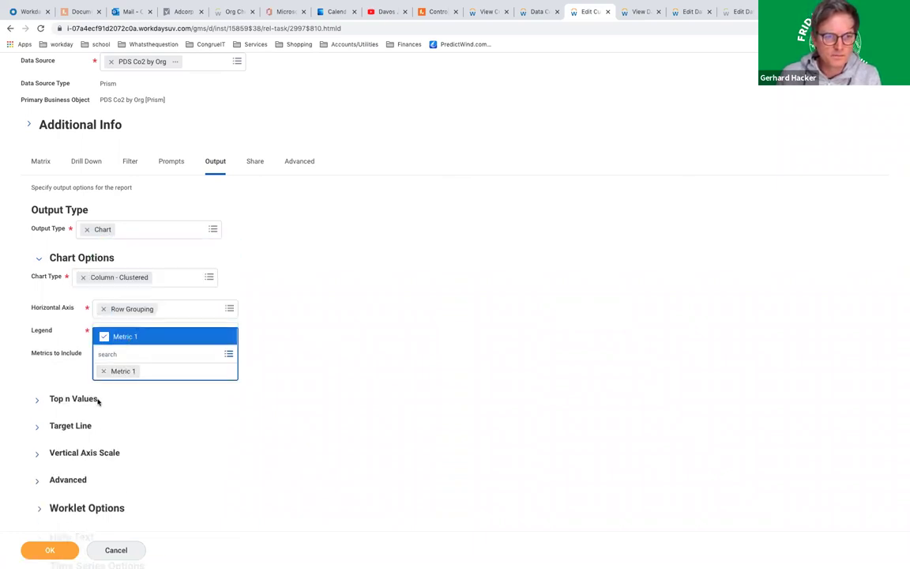
Set Metric 1 as the Top n field in the chart's Top n Values options
{"action": "left_click", "coordinate": [36, 395]}
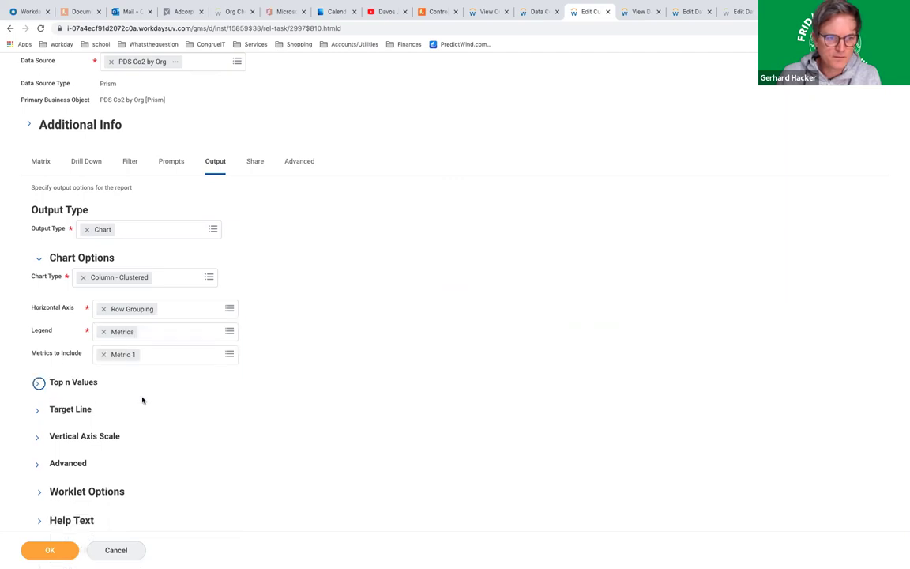
{"action": "left_click", "coordinate": [38, 383]}
{"action": "left_click", "coordinate": [166, 403]}
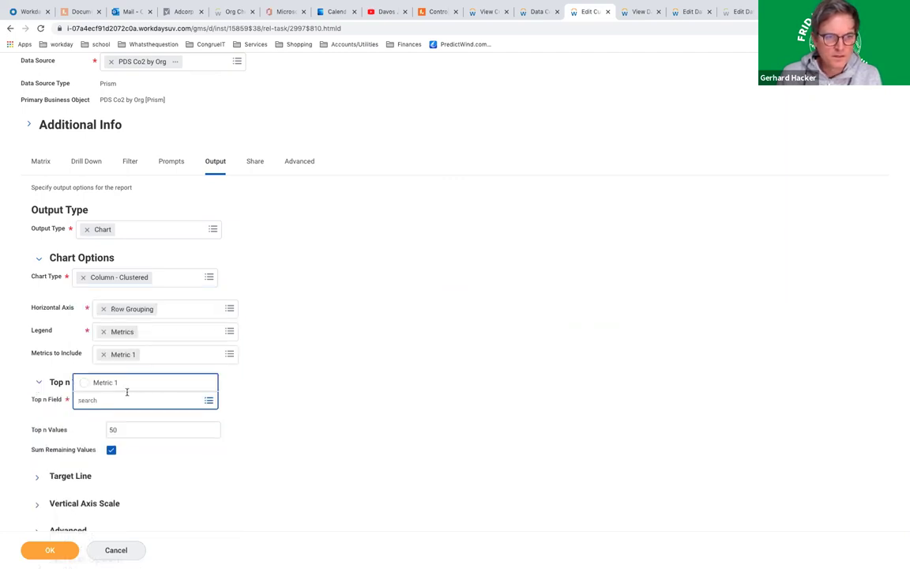
{"action": "left_click", "coordinate": [114, 384]}
{"action": "left_click", "coordinate": [311, 418]}
Set the chart's target line type to display multiple target lines for each group
{"action": "scroll", "coordinate": [198, 379], "scroll_direction": "down", "scroll_amount": 2}
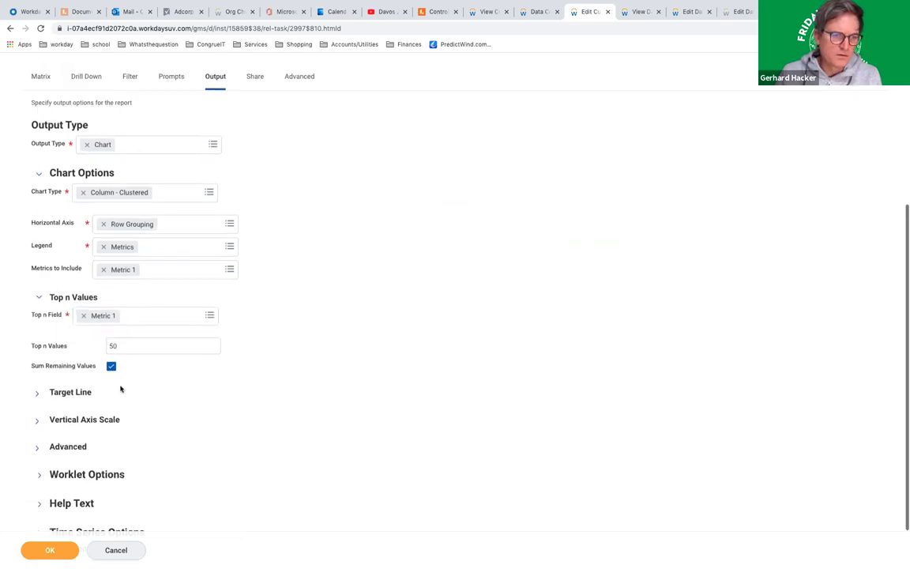
{"action": "left_click", "coordinate": [37, 395]}
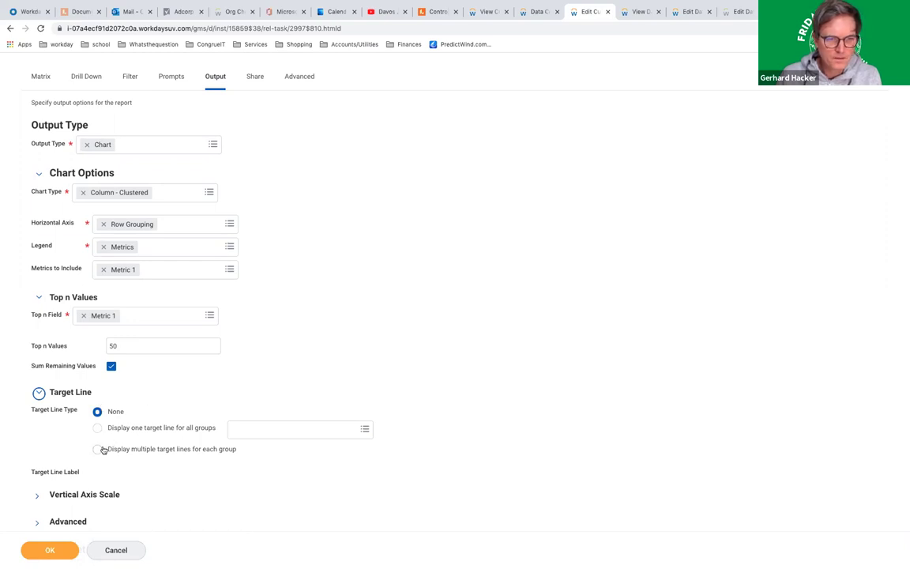
{"action": "left_click", "coordinate": [98, 429]}
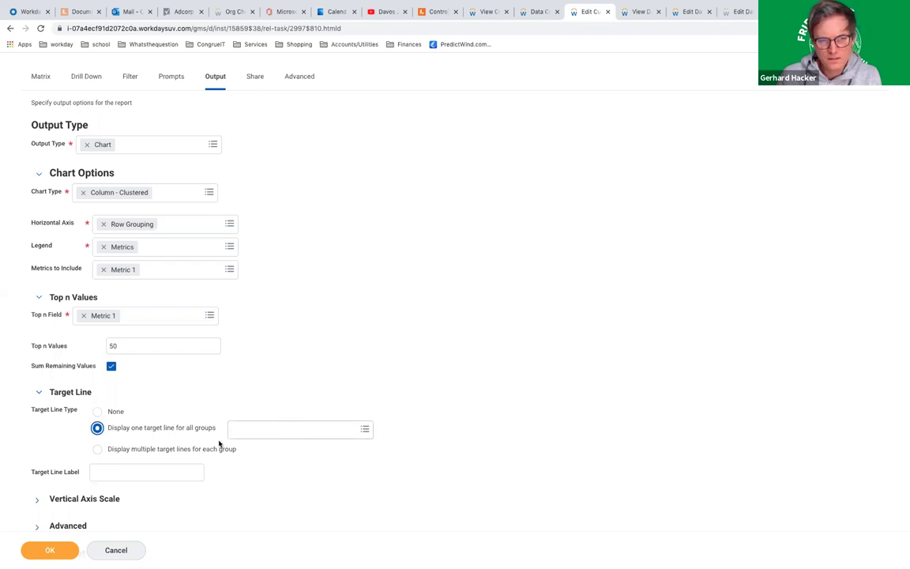
{"action": "left_click", "coordinate": [180, 449]}
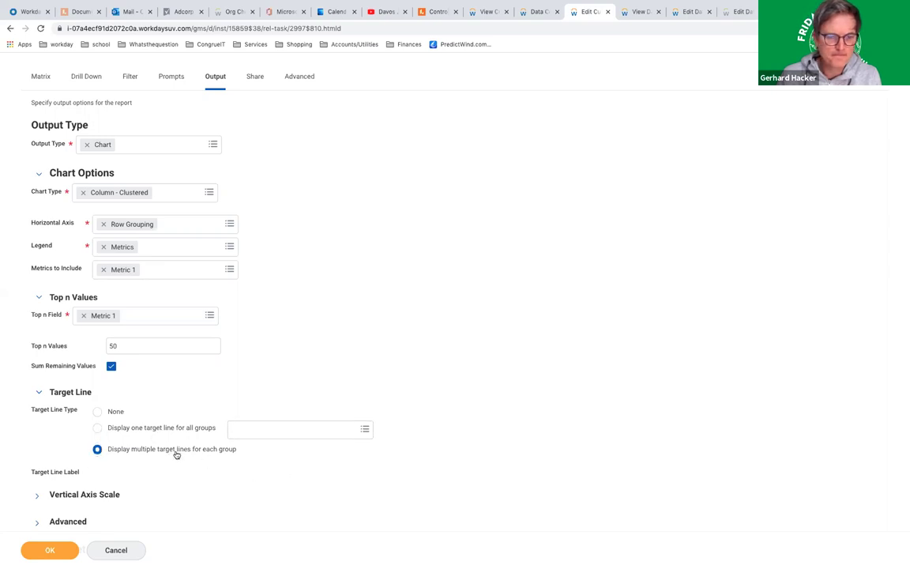
{"action": "left_click", "coordinate": [344, 431]}
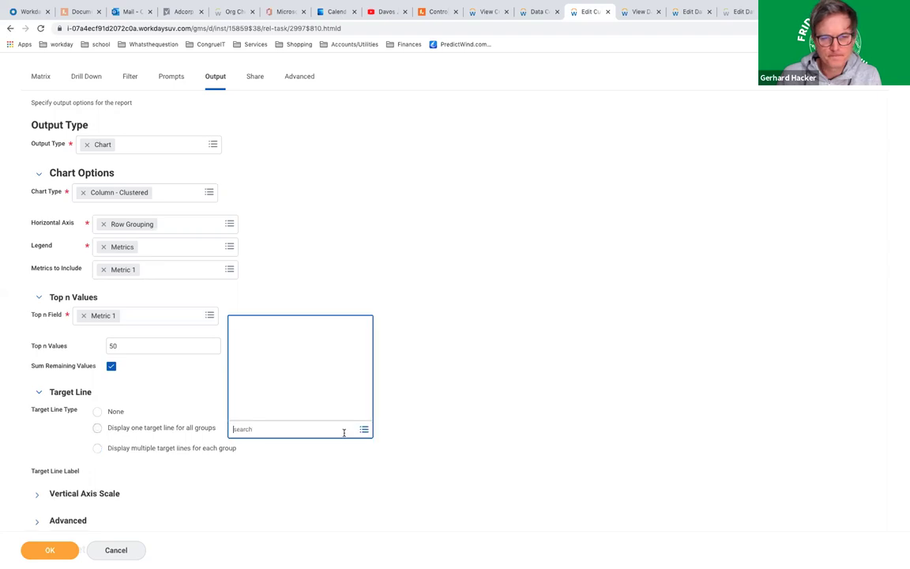
{"action": "left_click", "coordinate": [113, 467]}
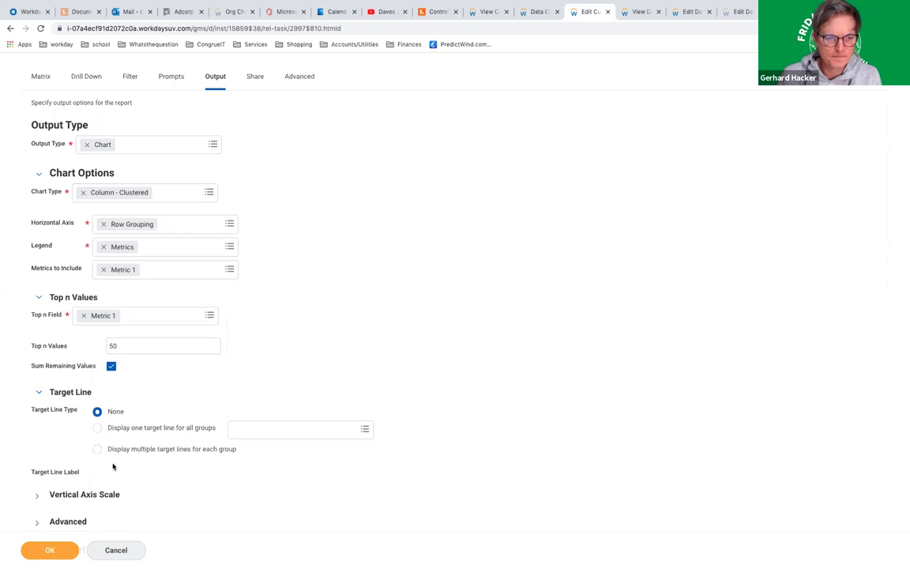
{"action": "left_click", "coordinate": [97, 449]}
Add the Do Not Display Chart Totals option in the chart's advanced options
{"action": "scroll", "coordinate": [116, 449], "scroll_direction": "down", "scroll_amount": 2}
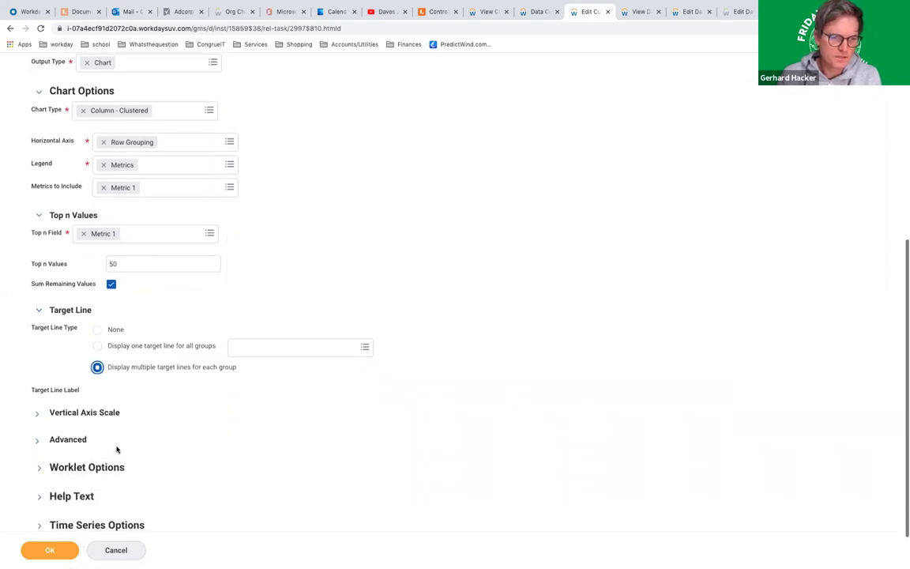
{"action": "scroll", "coordinate": [128, 444], "scroll_direction": "down", "scroll_amount": 1}
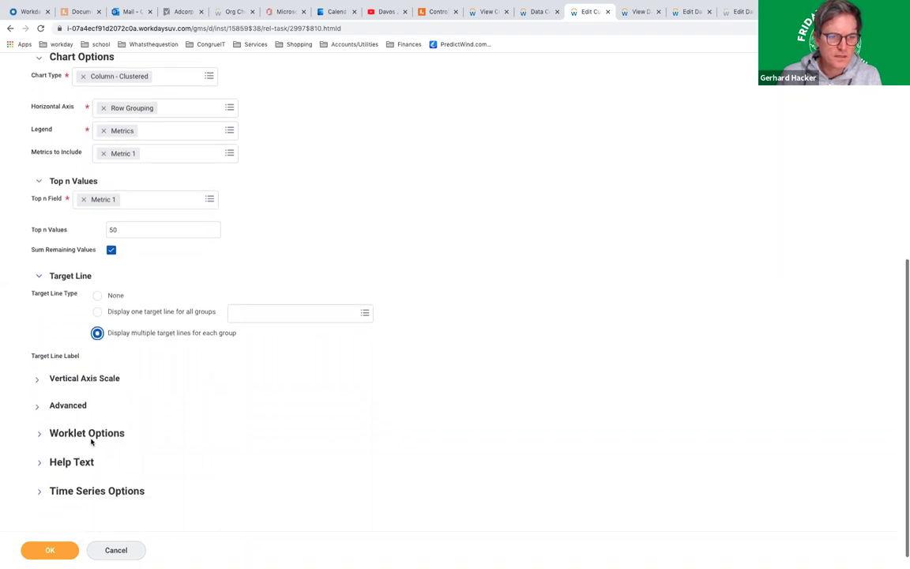
{"action": "left_click", "coordinate": [39, 434]}
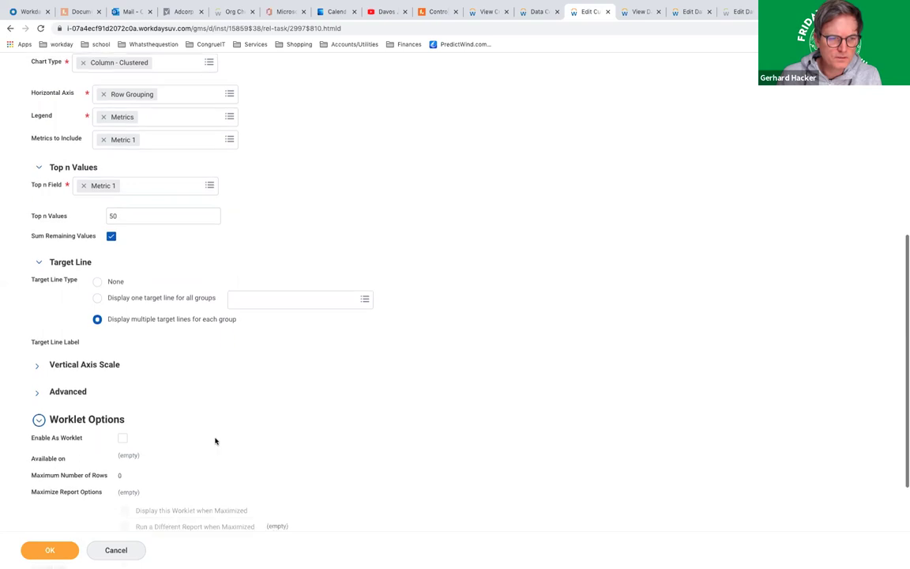
{"action": "left_click", "coordinate": [36, 392]}
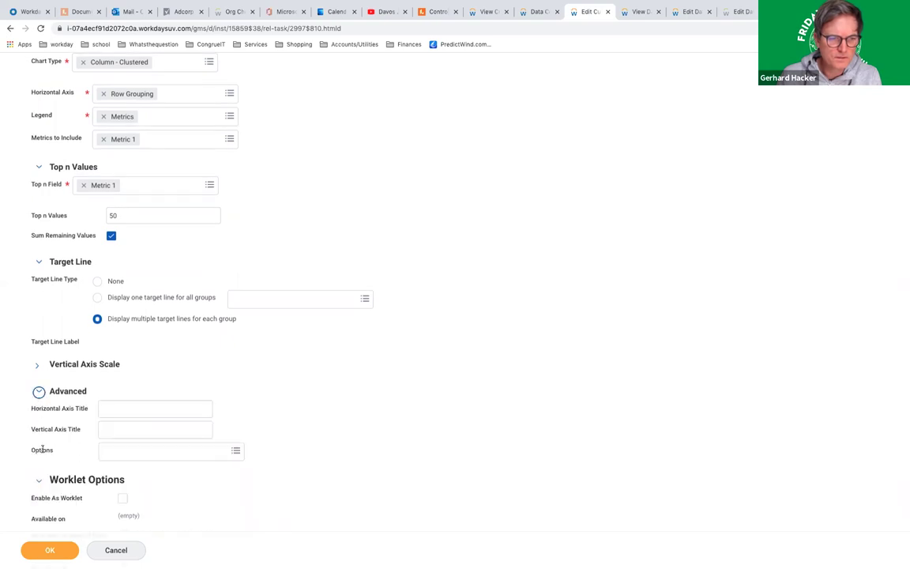
{"action": "left_click", "coordinate": [197, 451]}
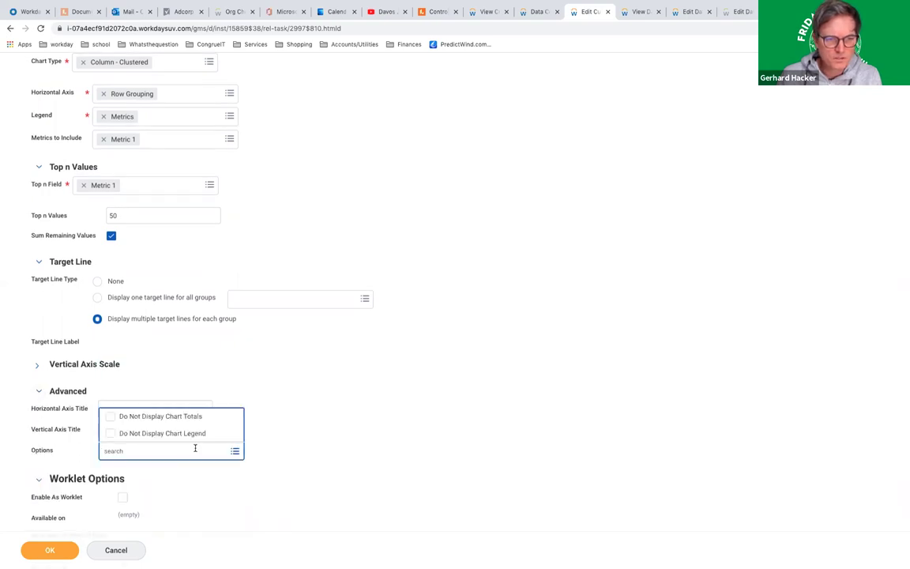
{"action": "left_click", "coordinate": [200, 417]}
{"action": "left_click", "coordinate": [393, 379]}
Try to save the edited custom report definition
{"action": "scroll", "coordinate": [394, 379], "scroll_direction": "up", "scroll_amount": 3}
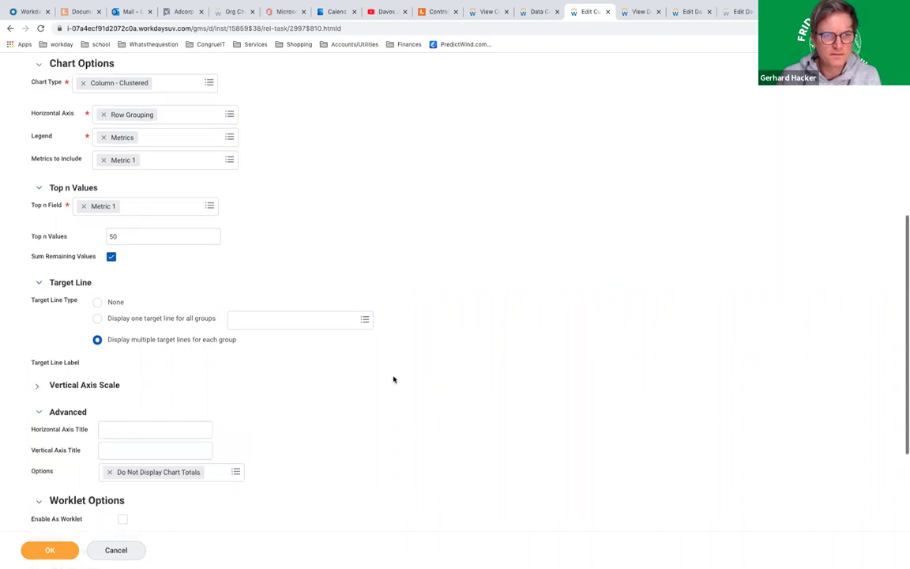
{"action": "scroll", "coordinate": [394, 380], "scroll_direction": "up", "scroll_amount": 2}
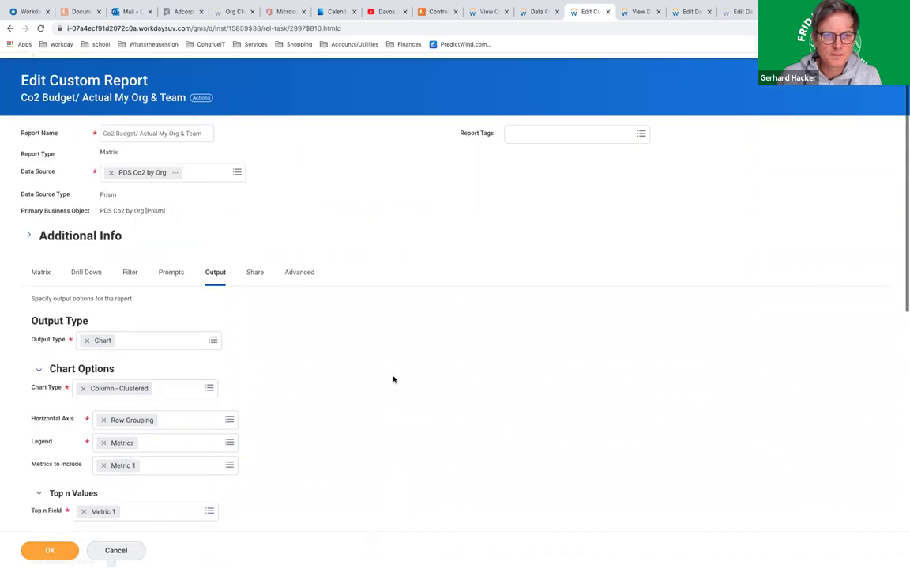
{"action": "left_click", "coordinate": [50, 550]}
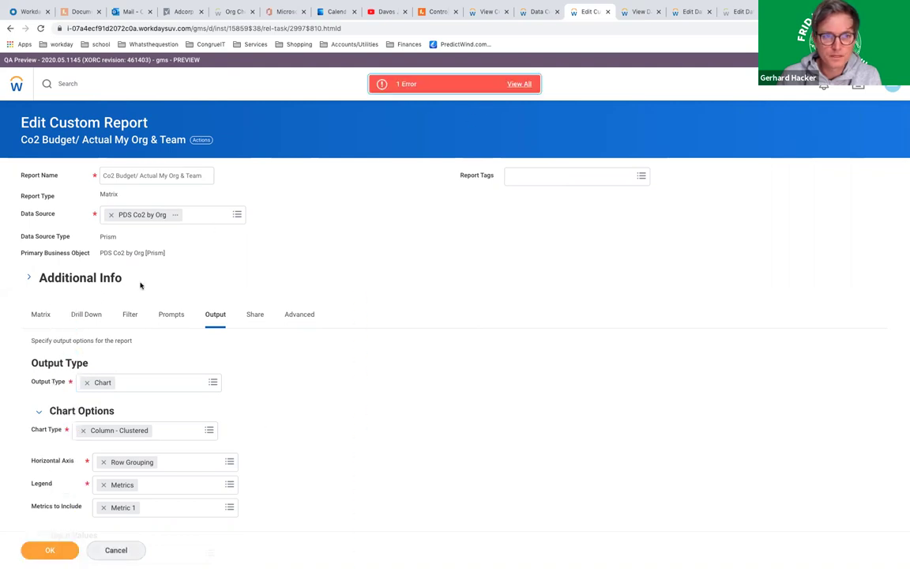
Add Worker as the first detail data column in the report's drill-down settings
{"action": "left_click", "coordinate": [87, 314]}
{"action": "scroll", "coordinate": [319, 366], "scroll_direction": "down", "scroll_amount": 3}
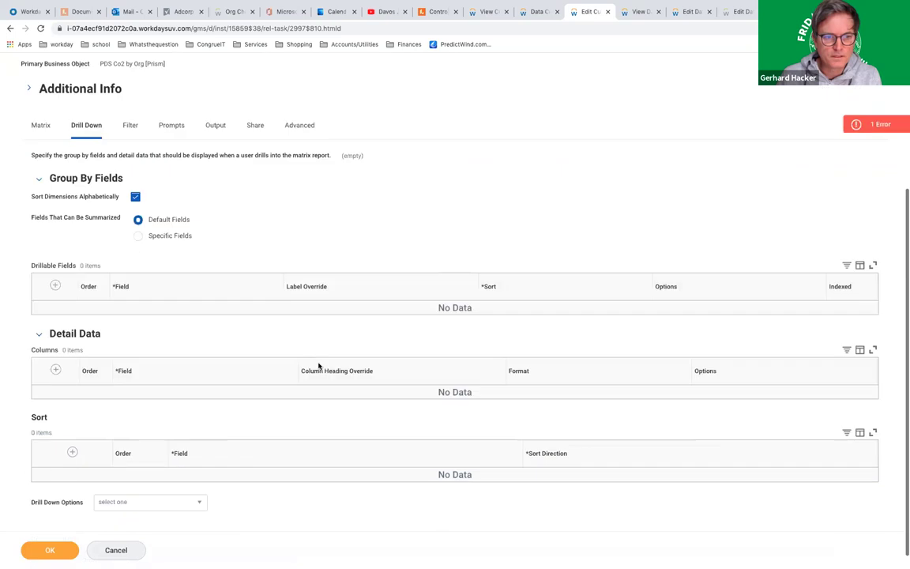
{"action": "left_click", "coordinate": [160, 379]}
{"action": "left_click", "coordinate": [186, 377]}
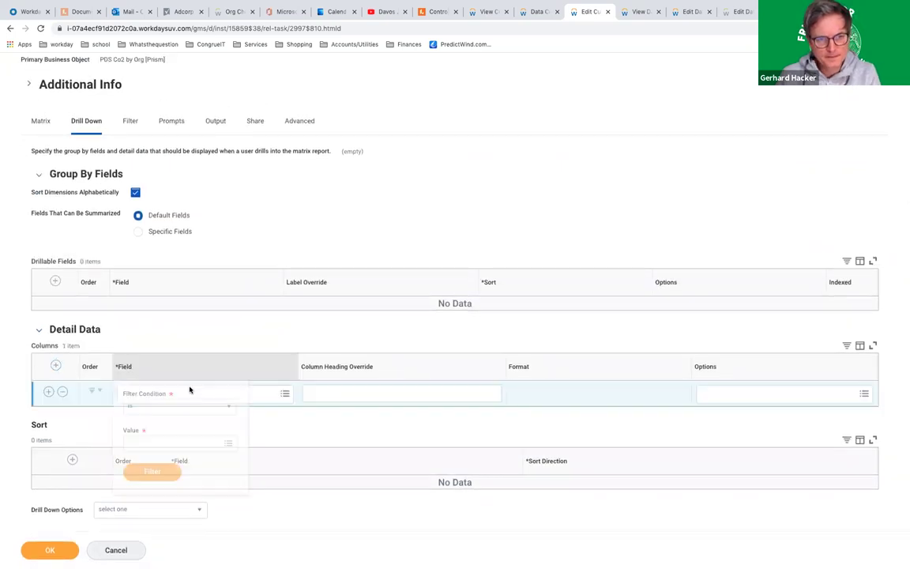
{"action": "left_click", "coordinate": [285, 395]}
{"action": "left_click", "coordinate": [255, 328]}
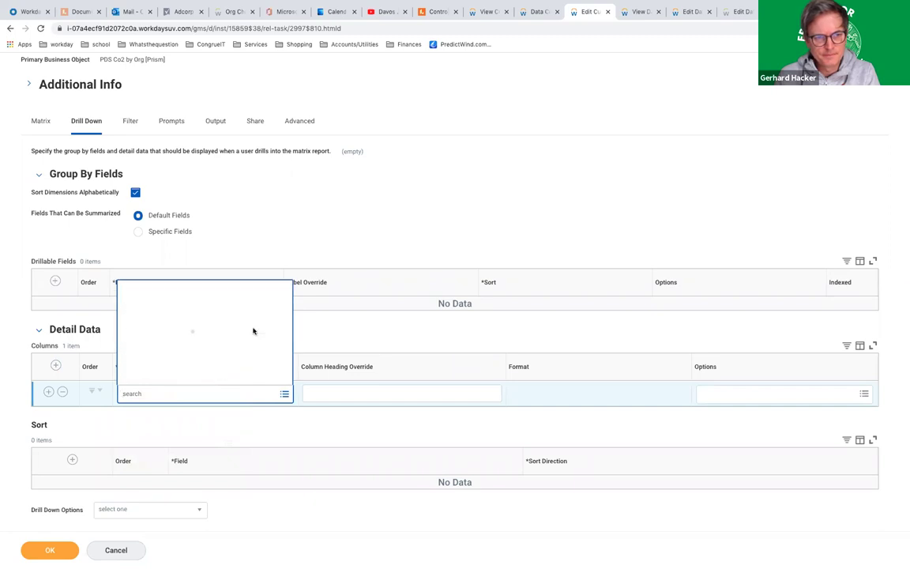
{"action": "left_click", "coordinate": [181, 378]}
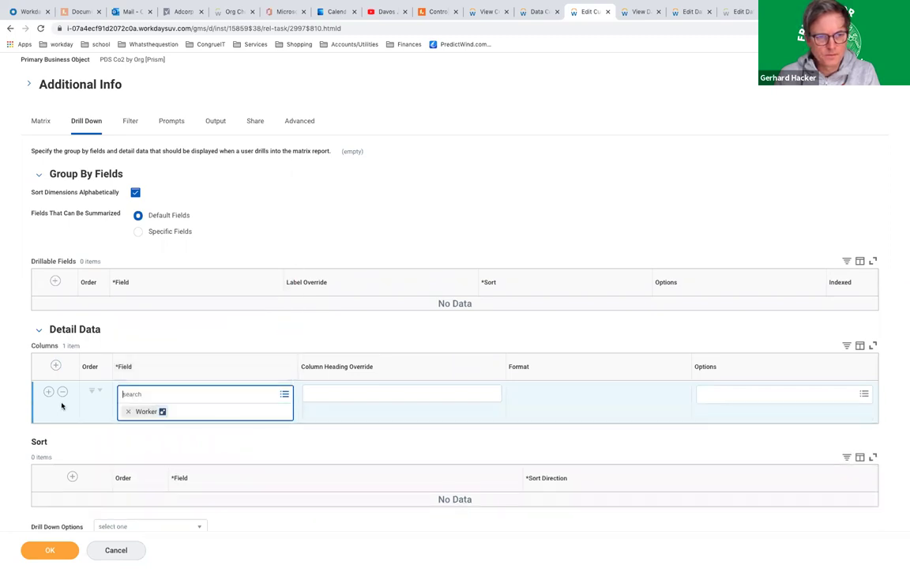
Add Supervisory Organization as the second detail data column
{"action": "left_click", "coordinate": [136, 412]}
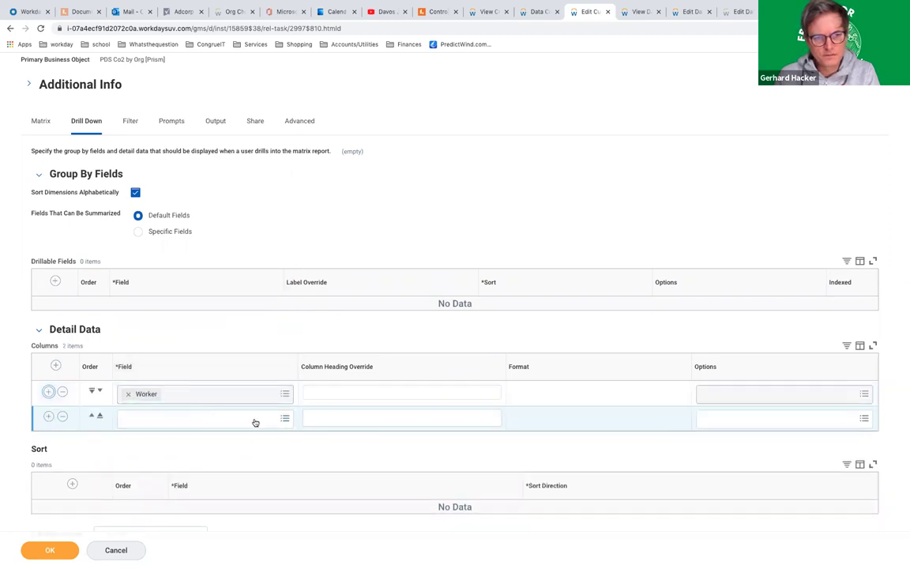
{"action": "left_click", "coordinate": [253, 419]}
{"action": "left_click", "coordinate": [194, 352]}
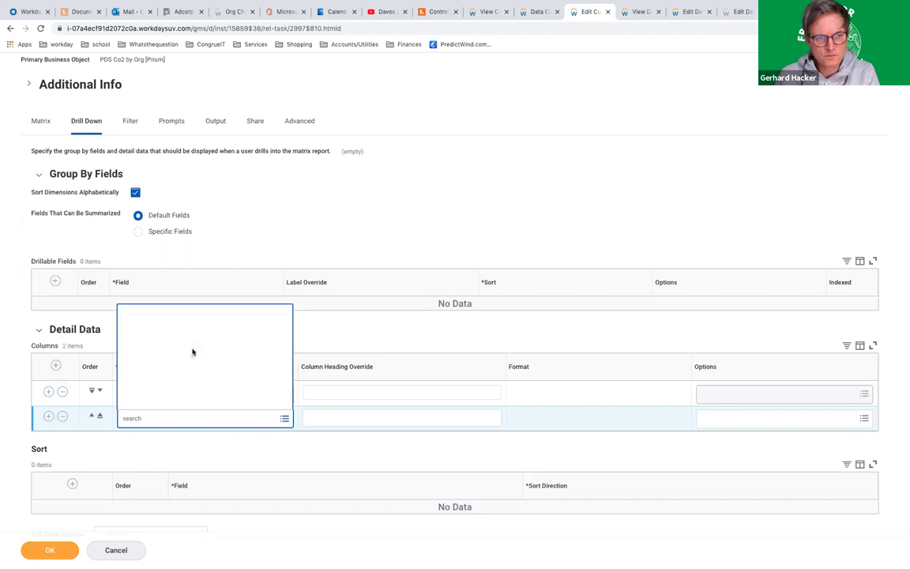
{"action": "left_click", "coordinate": [174, 385]}
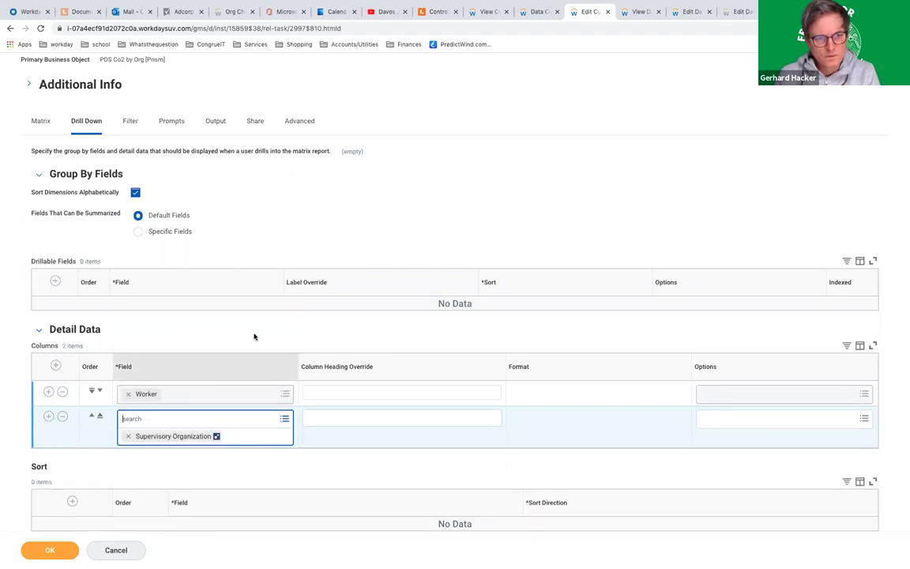
{"action": "left_click", "coordinate": [258, 332]}
Add Record Date as the third detail data column
{"action": "left_click", "coordinate": [48, 415]}
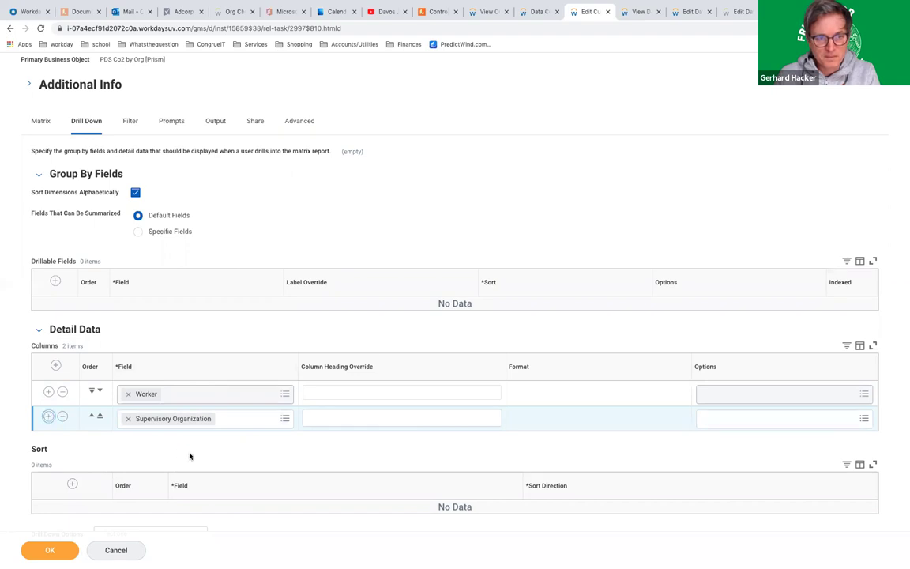
{"action": "left_click", "coordinate": [249, 446]}
{"action": "left_click", "coordinate": [228, 377]}
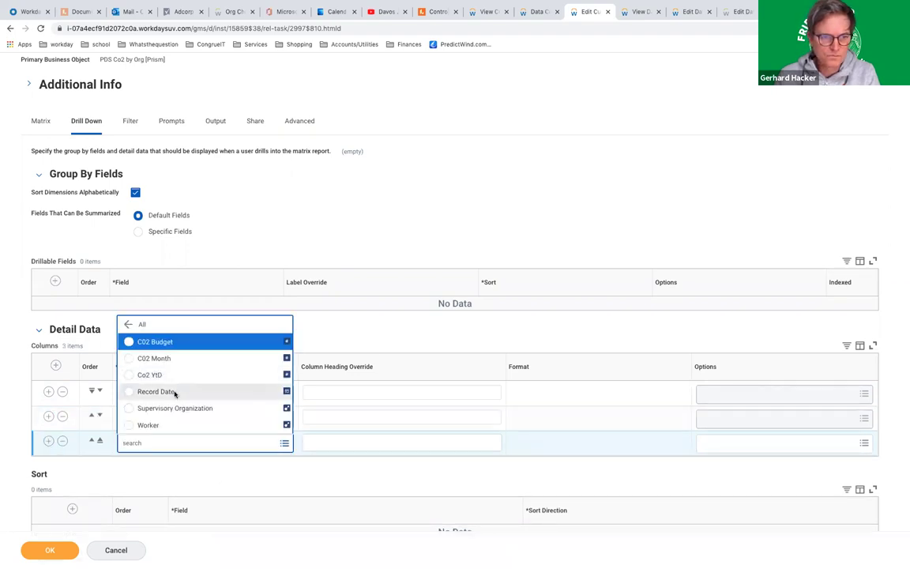
{"action": "left_click", "coordinate": [175, 393]}
Add Co2 YtD as the fourth detail data column and save the report definition
{"action": "left_click", "coordinate": [49, 440]}
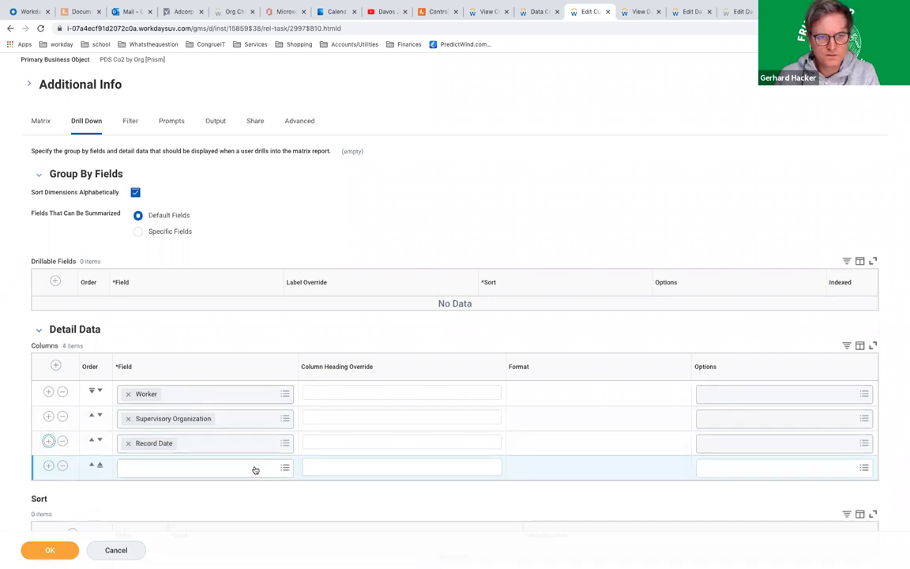
{"action": "left_click", "coordinate": [255, 468]}
{"action": "left_click", "coordinate": [215, 401]}
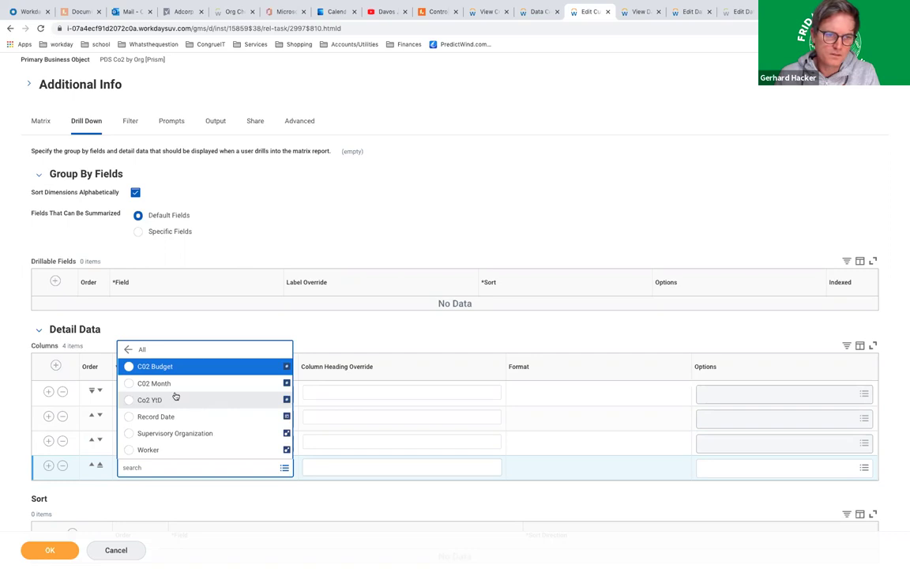
{"action": "left_click", "coordinate": [173, 400]}
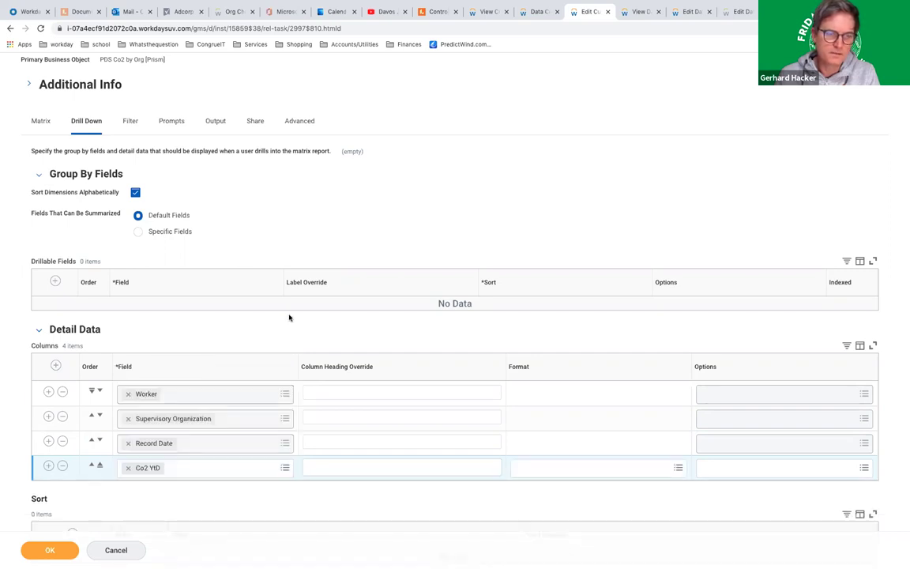
{"action": "left_click", "coordinate": [61, 551]}
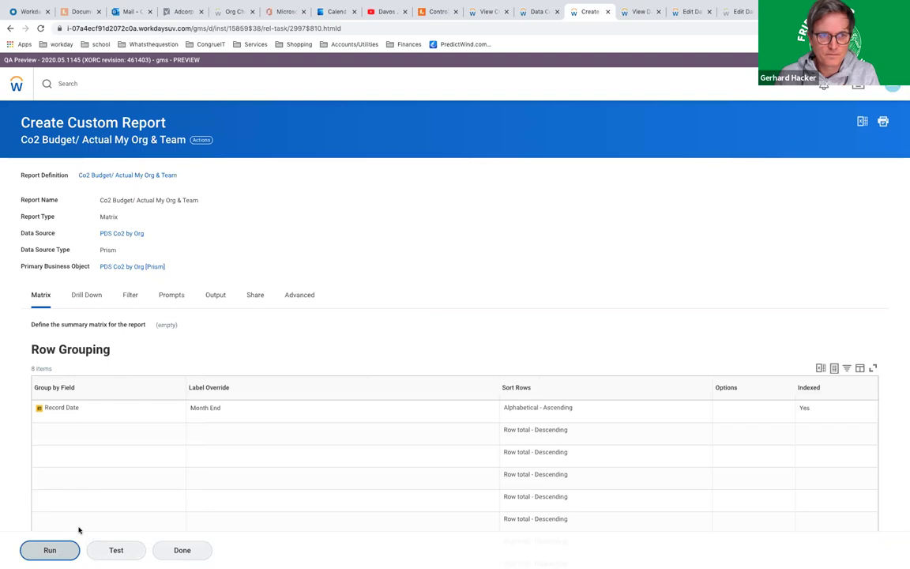
Set the report's Supervisory Organization prompt to Operations
{"action": "left_click", "coordinate": [216, 168]}
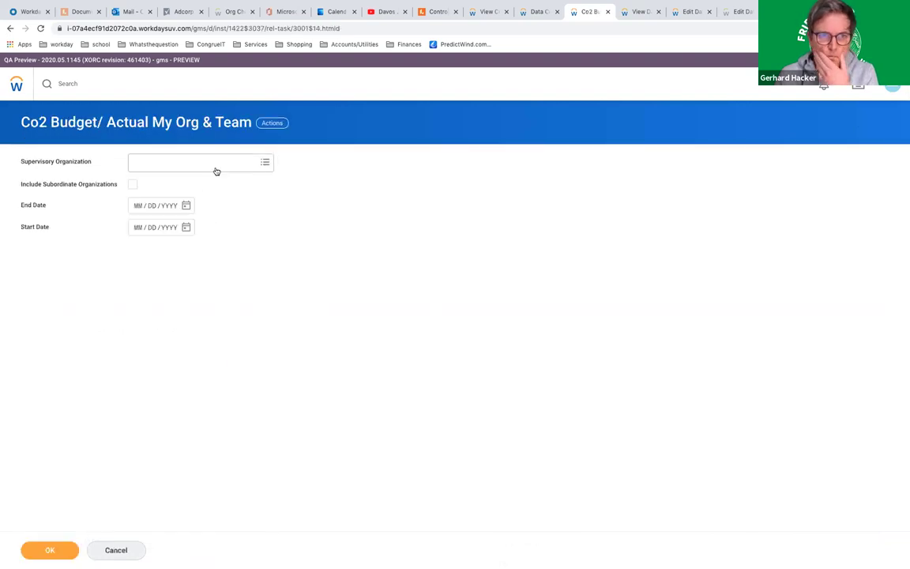
{"action": "type", "text": "o"}
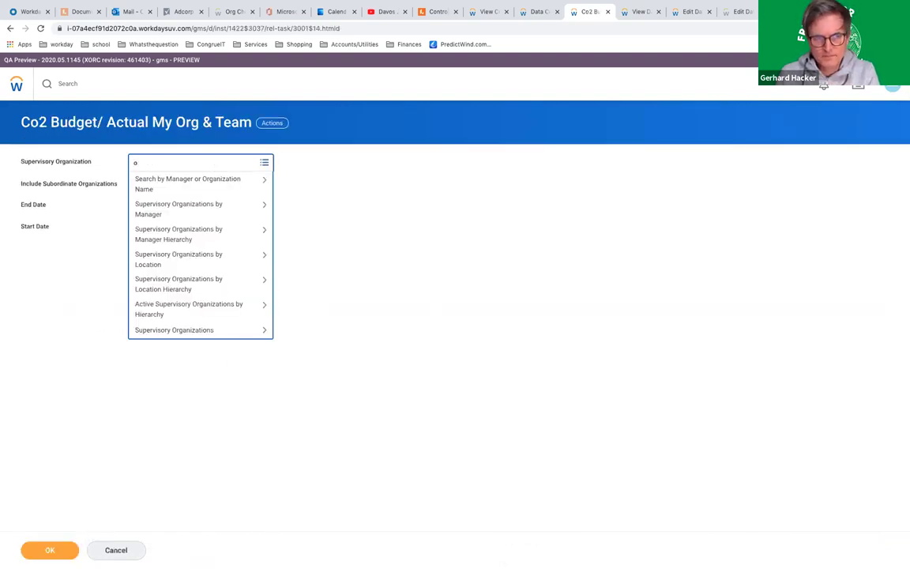
{"action": "type", "text": "reratio"}
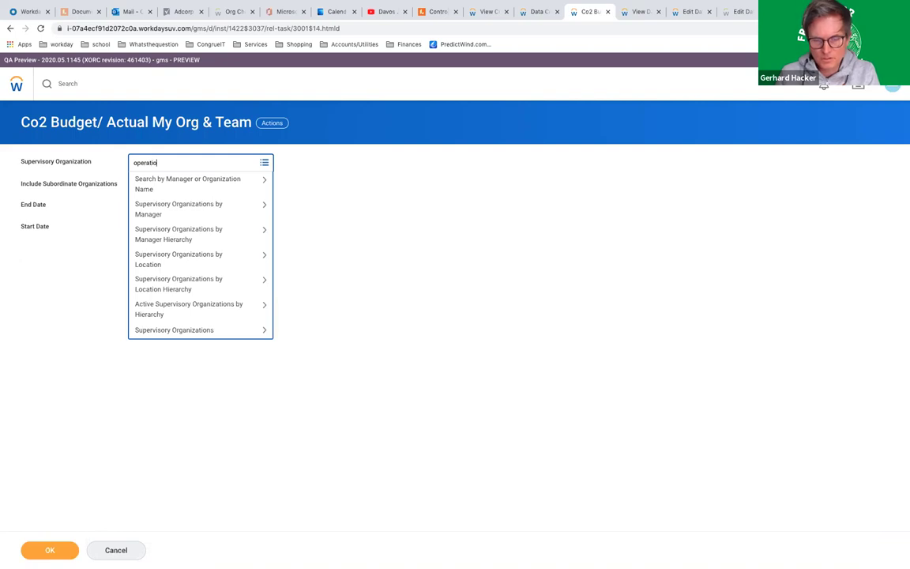
{"action": "type", "text": "n"}
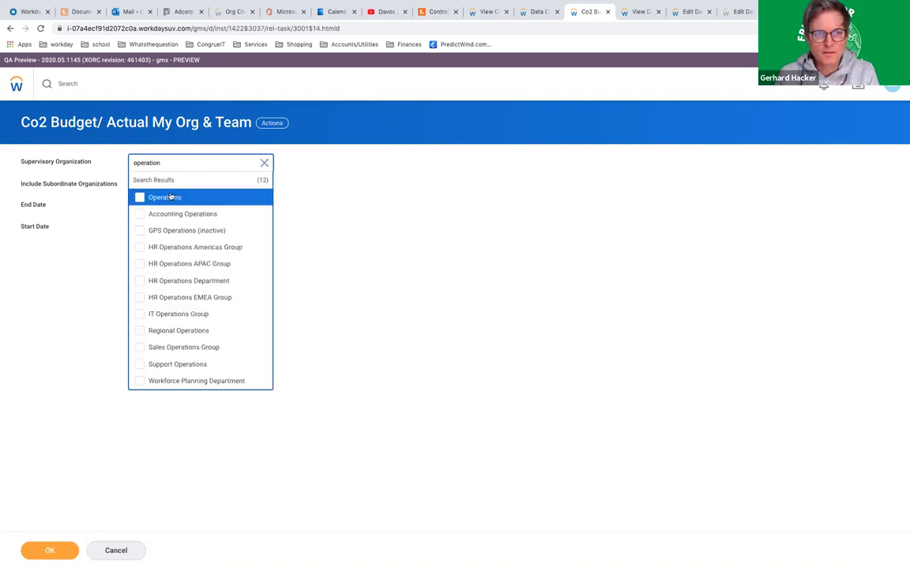
{"action": "key", "text": "Return"}
{"action": "left_click", "coordinate": [382, 207]}
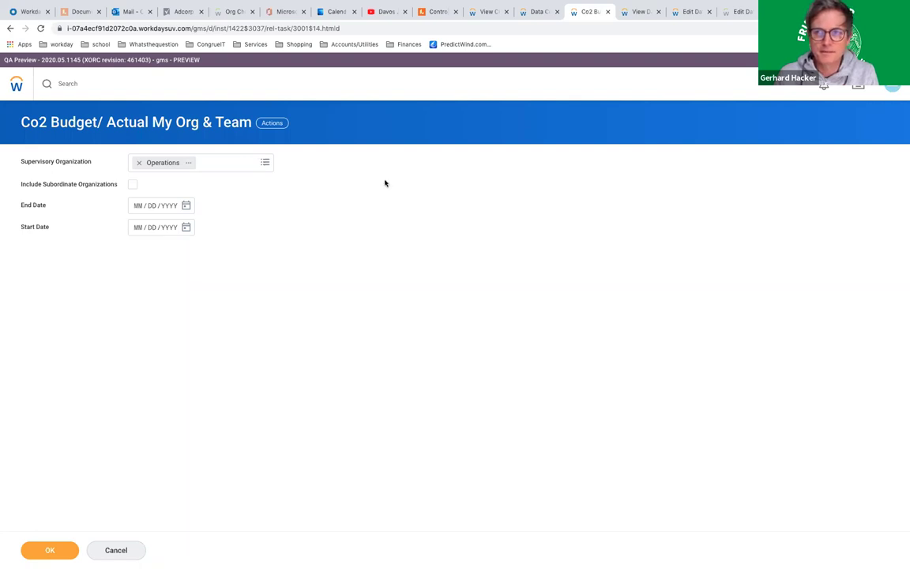
Set the End Date prompt to 01/01/2017 and the Start Date to 12/31/2017, and run the report
{"action": "left_click", "coordinate": [137, 205]}
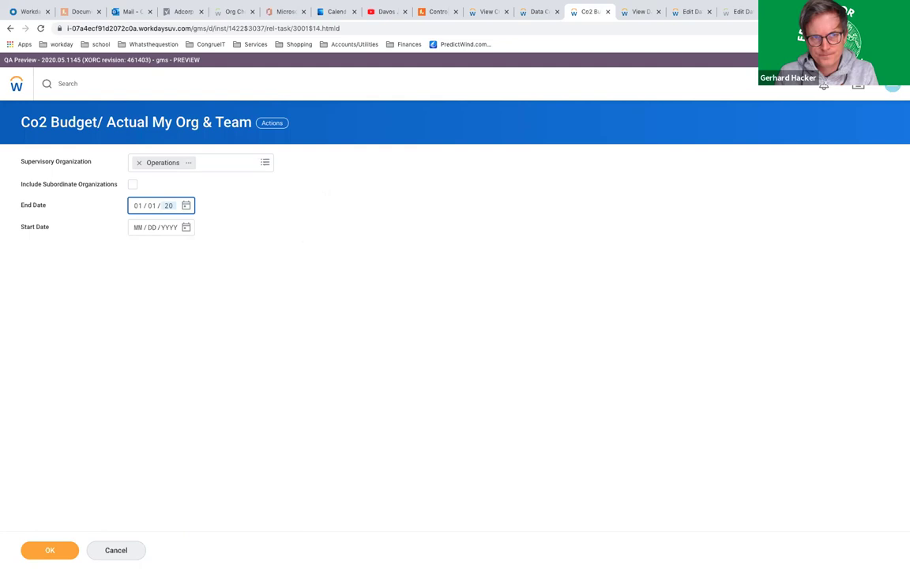
{"action": "left_click", "coordinate": [136, 231]}
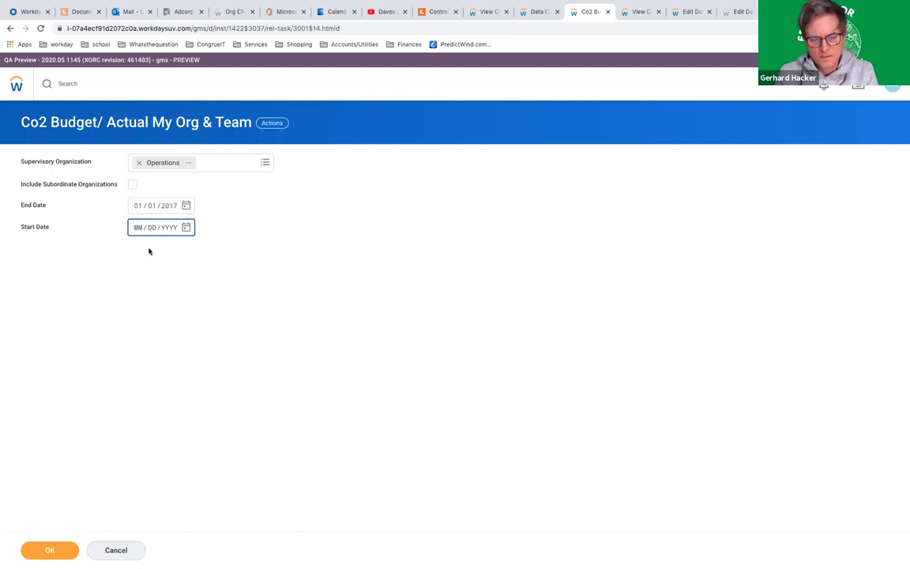
{"action": "type", "text": "12 / 31 / 2017"}
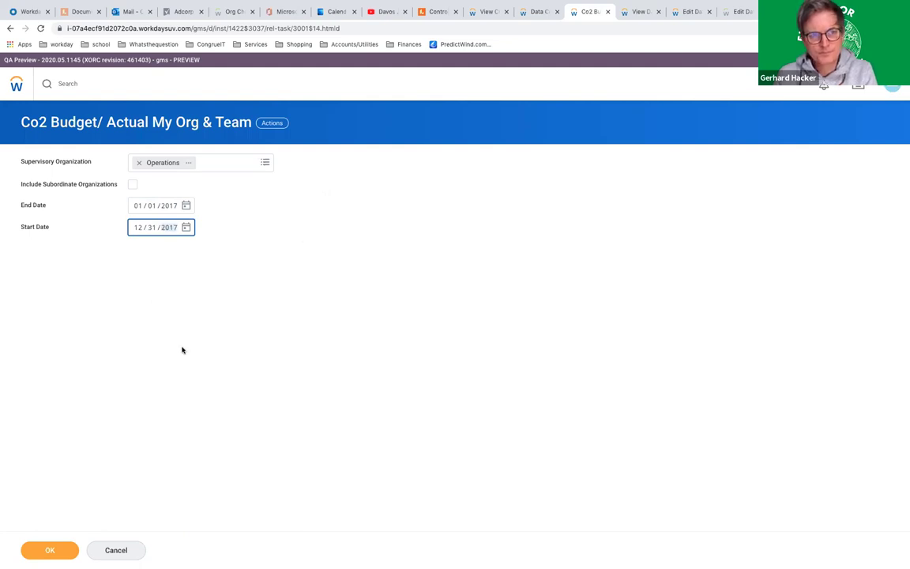
{"action": "left_click", "coordinate": [61, 551]}
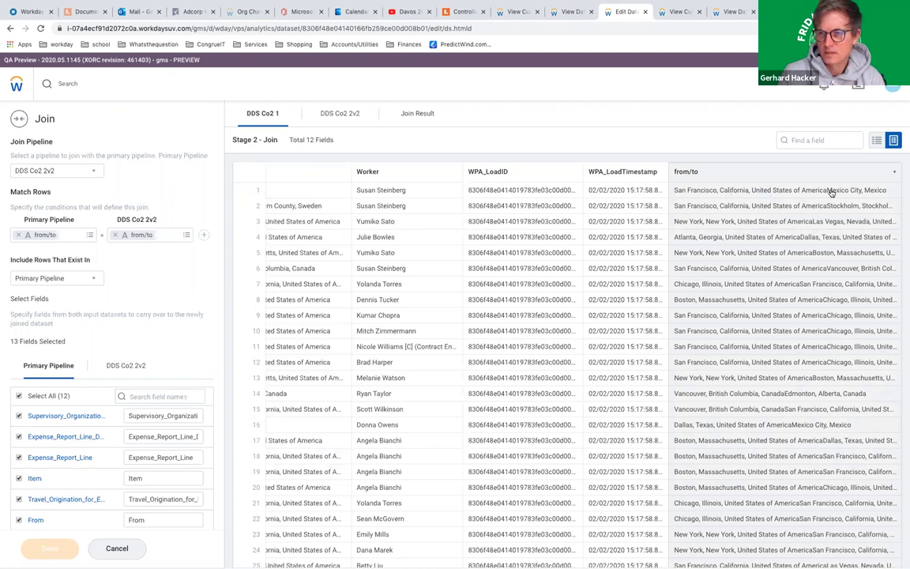
Change the from/to calculated field in the Import stage of DDS Co2 1.2 to CONCAT([From]," ",[To]) and save the dataset
{"action": "left_click", "coordinate": [351, 115]}
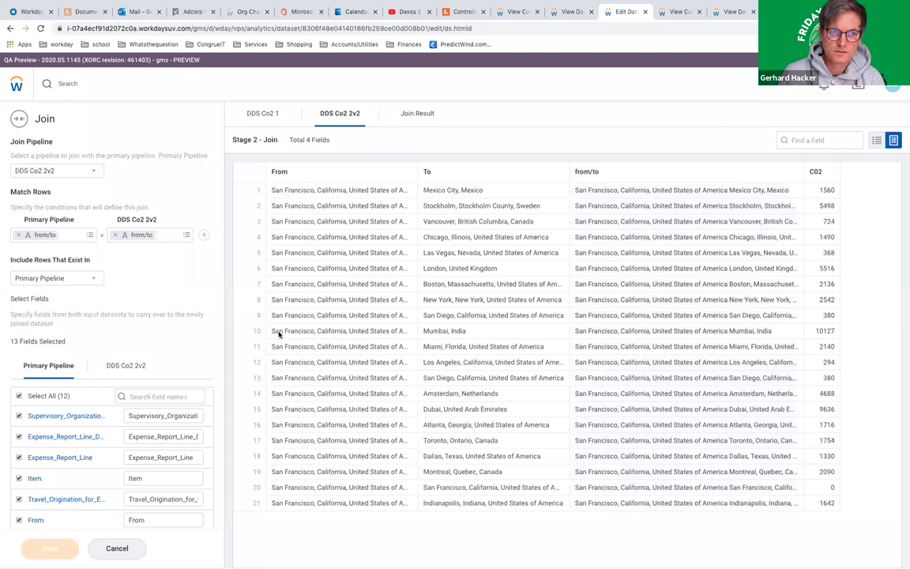
{"action": "left_click", "coordinate": [117, 549]}
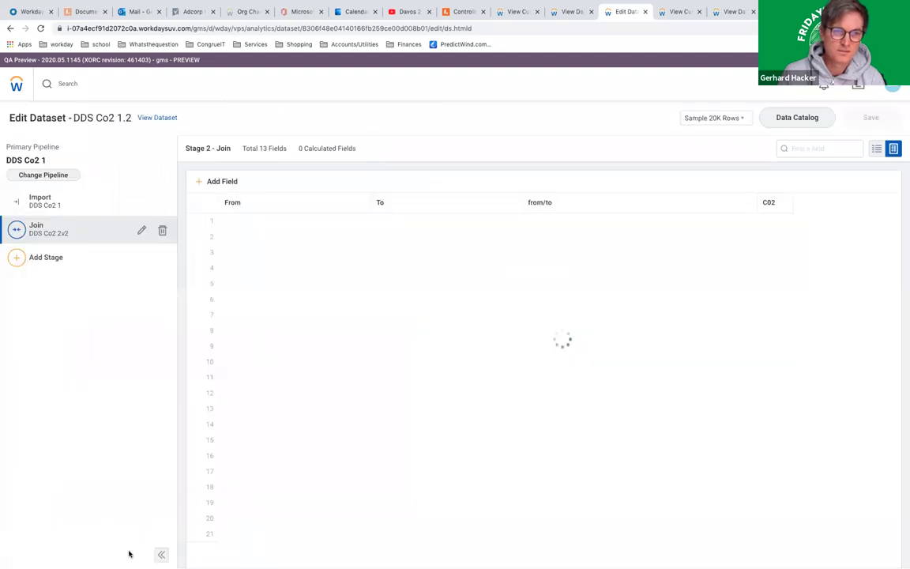
{"action": "left_click", "coordinate": [46, 204]}
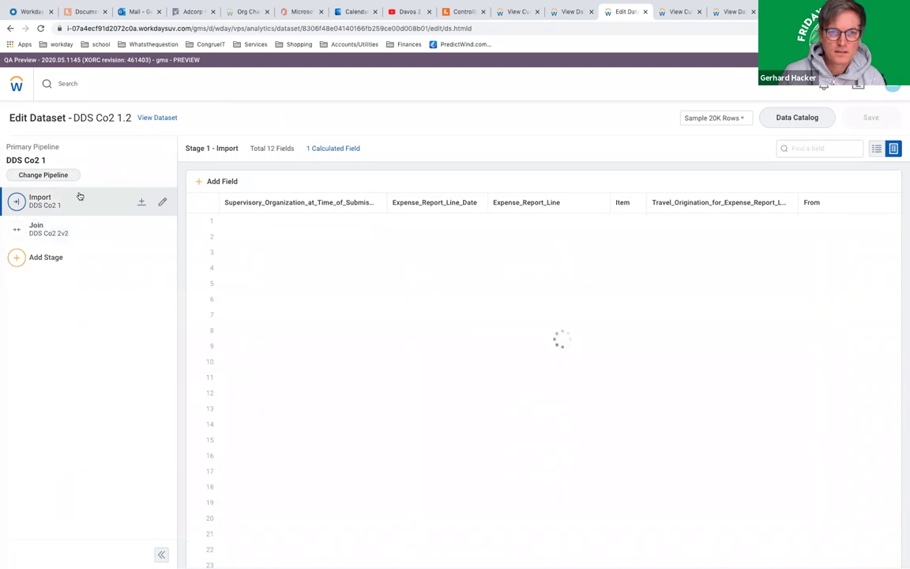
{"action": "left_click", "coordinate": [348, 149]}
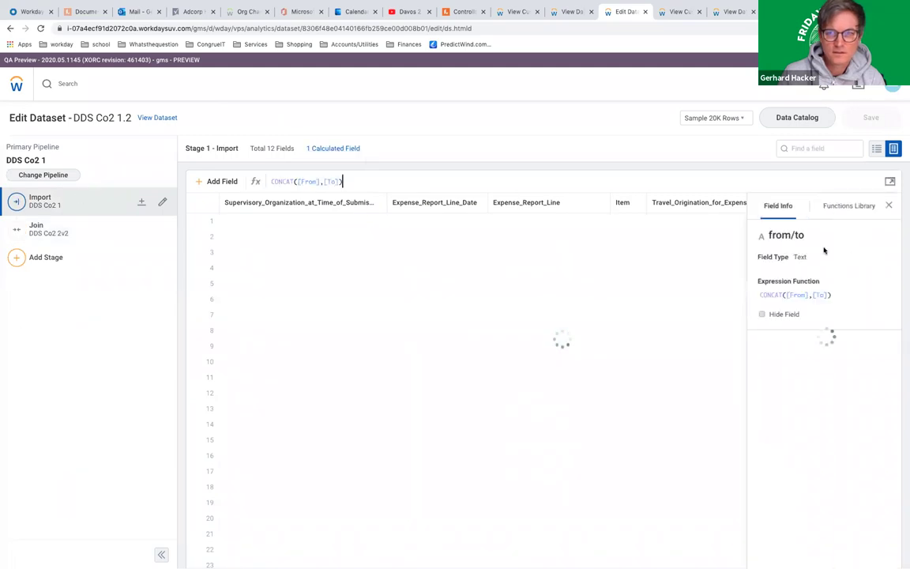
{"action": "left_click", "coordinate": [322, 183]}
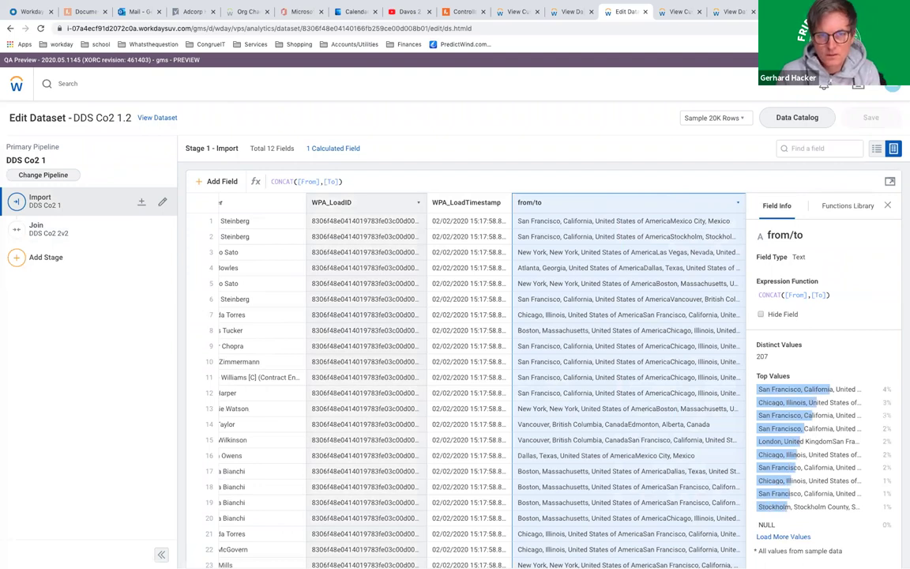
{"action": "type", "text": "\" \""}
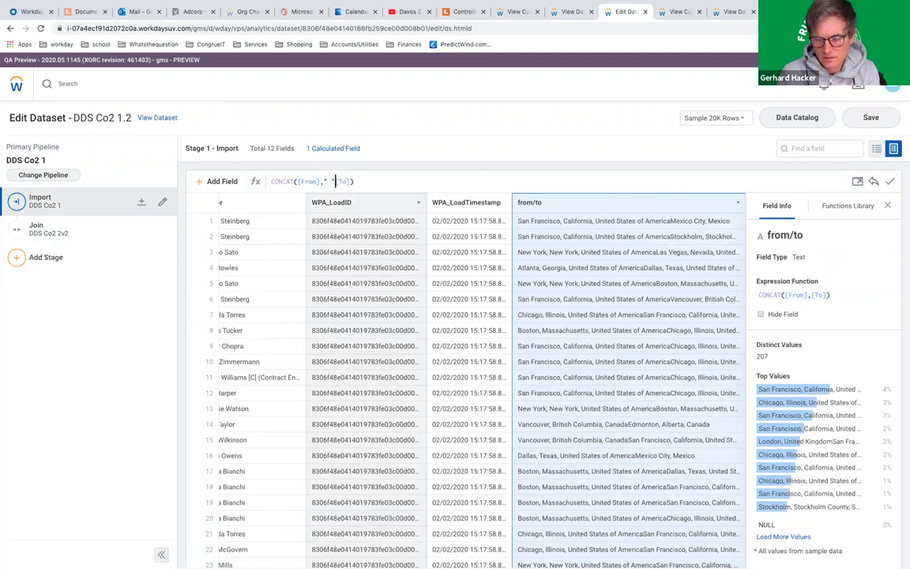
{"action": "type", "text": ","}
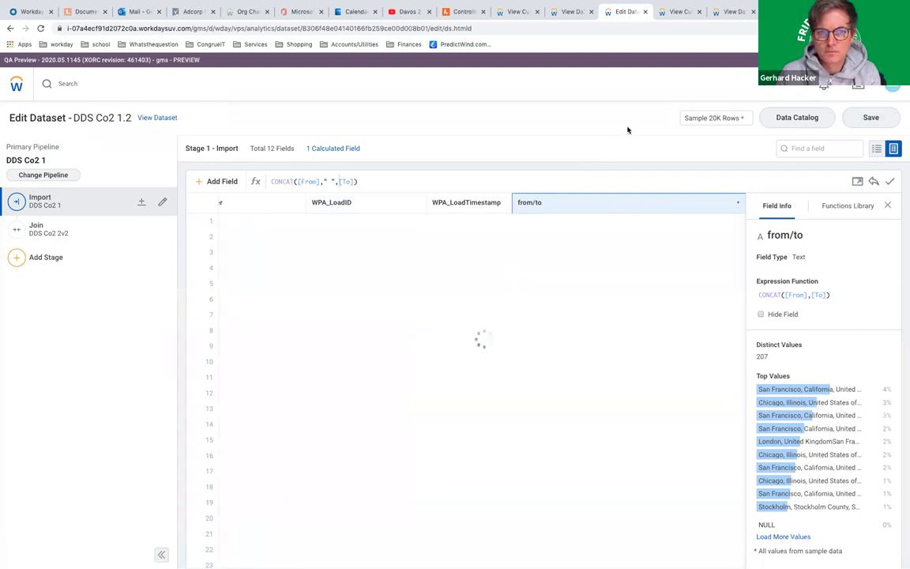
{"action": "key", "text": "Return"}
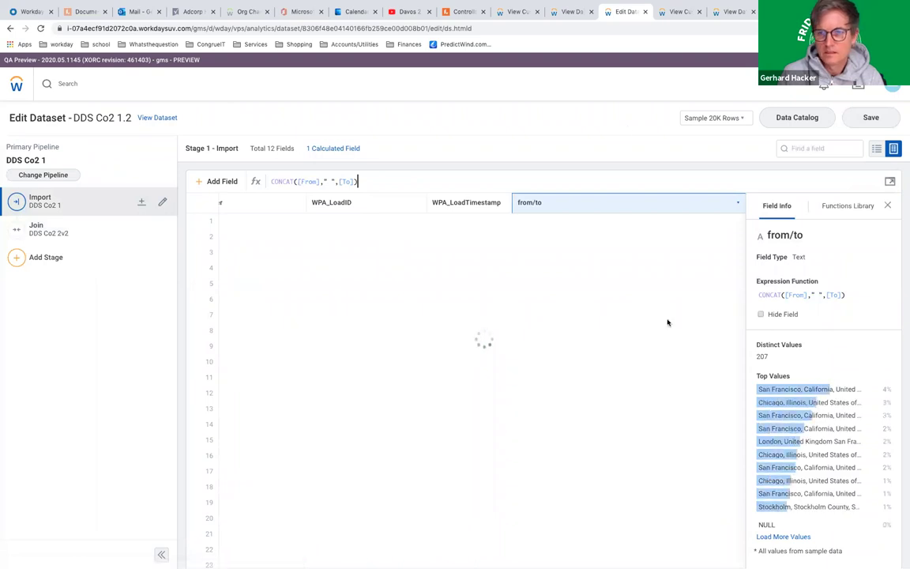
{"action": "left_click", "coordinate": [873, 119]}
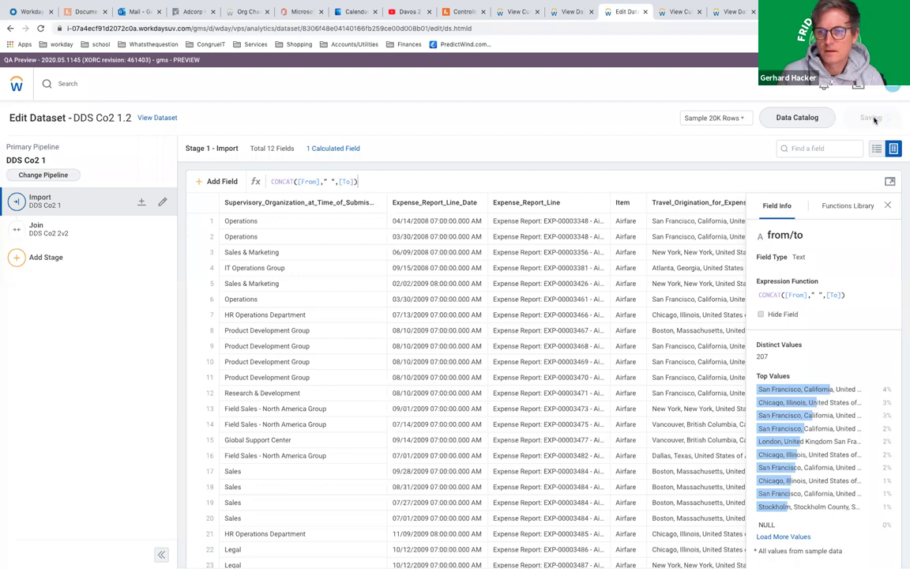
Examine the from/to and C02 columns in the Join stage's result, leaving the join settings as they are
{"action": "left_click", "coordinate": [47, 228]}
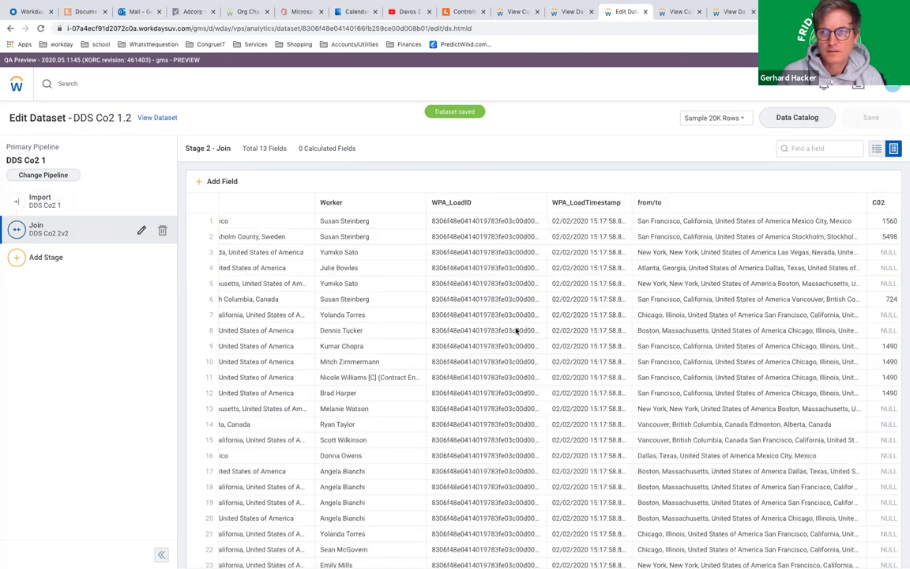
{"action": "left_click", "coordinate": [142, 231]}
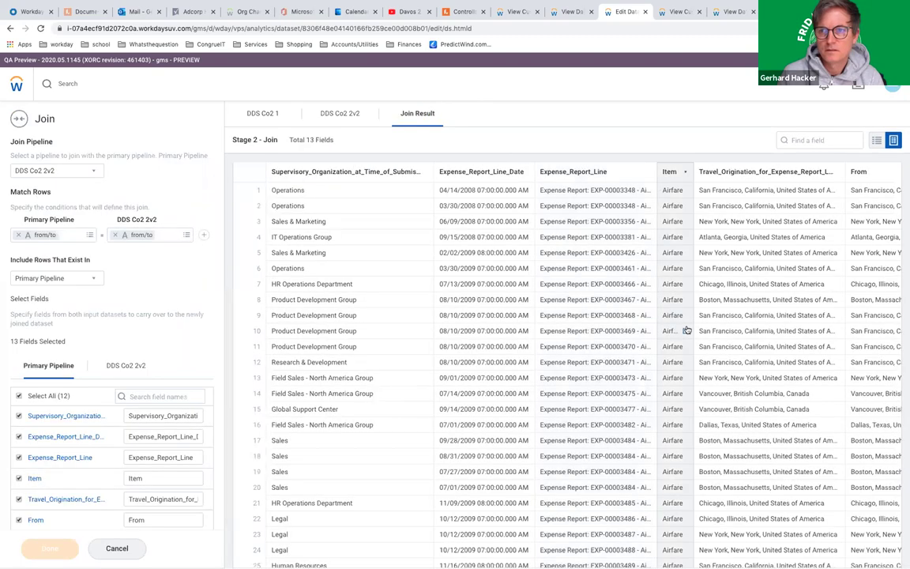
{"action": "scroll", "coordinate": [686, 330], "scroll_direction": "right", "scroll_amount": 10}
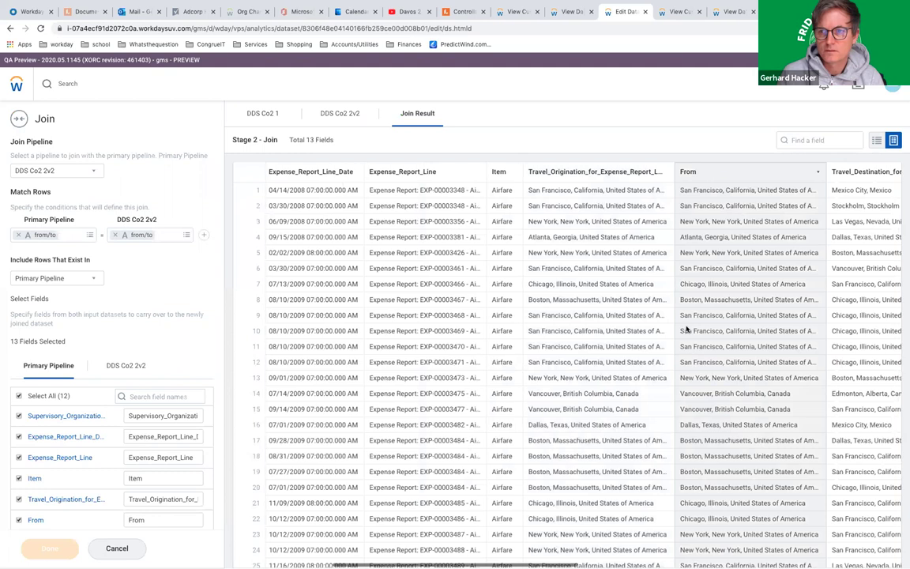
{"action": "scroll", "coordinate": [686, 329], "scroll_direction": "right", "scroll_amount": 10}
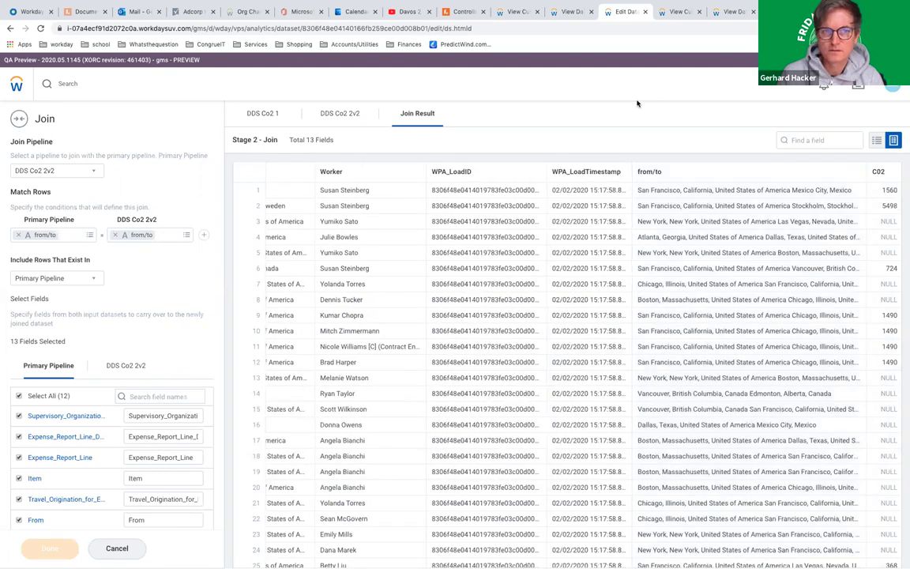
{"action": "left_click", "coordinate": [117, 547]}
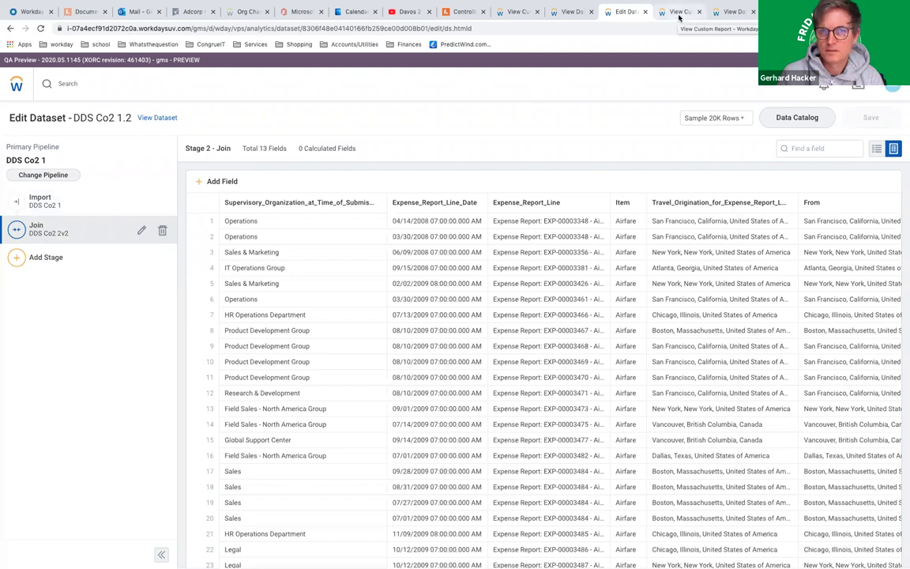
Open the PDS Co2 by Org dataset from the dataset lineage and publish it again
{"action": "left_click", "coordinate": [679, 16]}
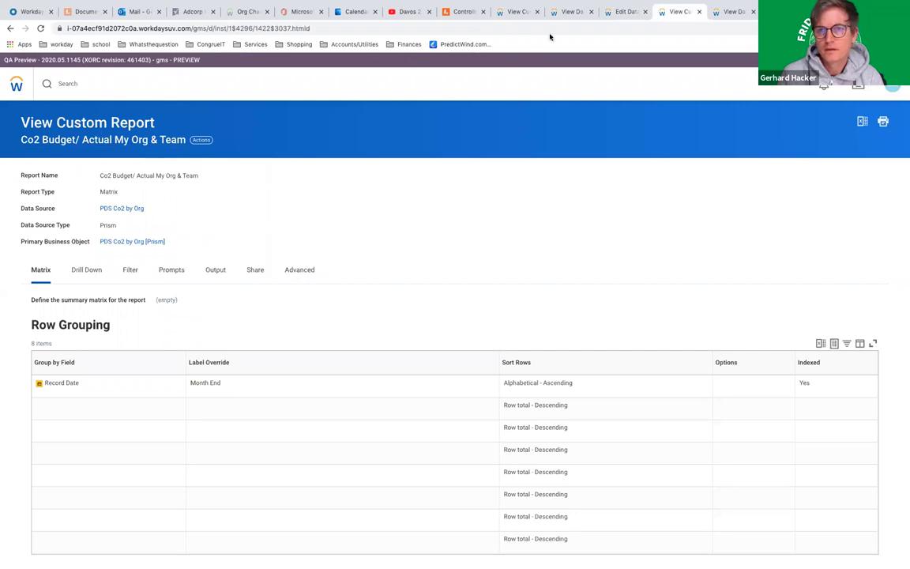
{"action": "left_click", "coordinate": [518, 12]}
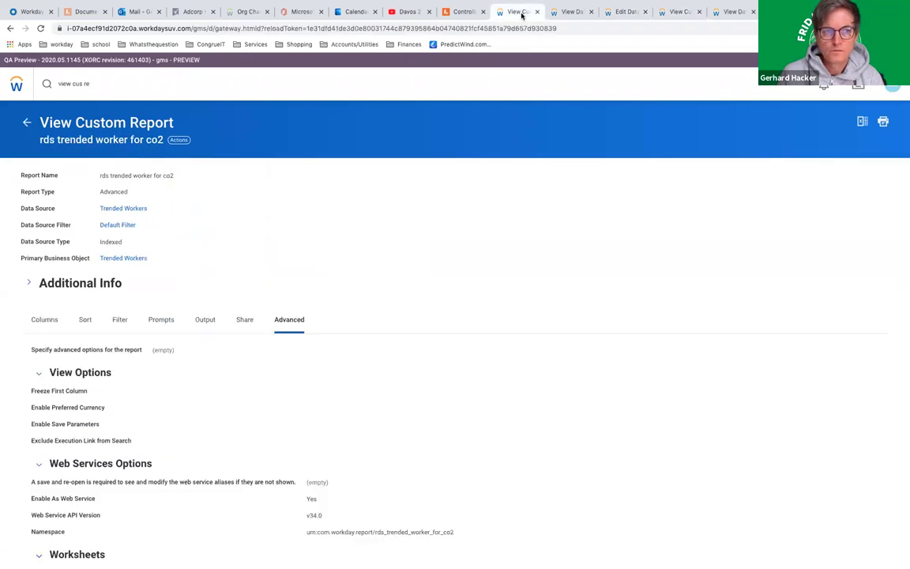
{"action": "left_click", "coordinate": [563, 14]}
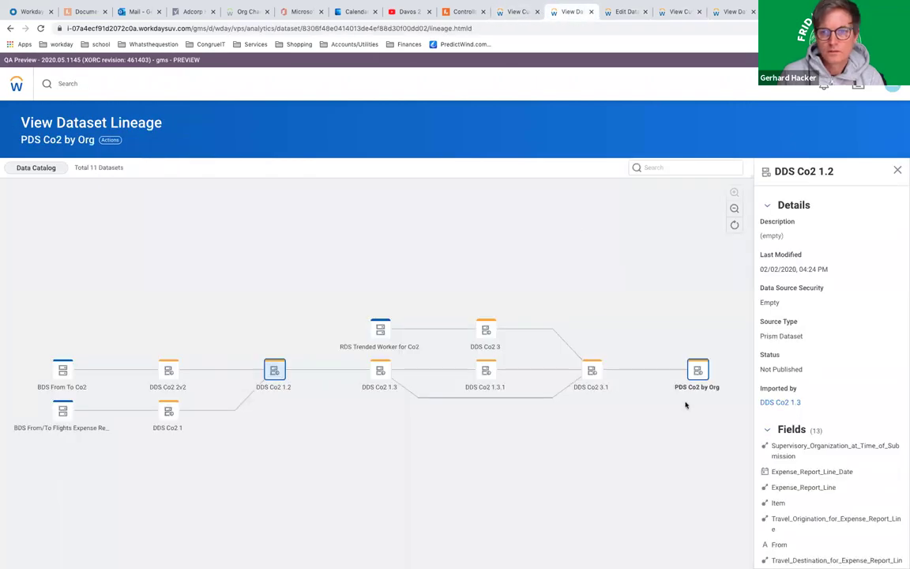
{"action": "left_click", "coordinate": [698, 377]}
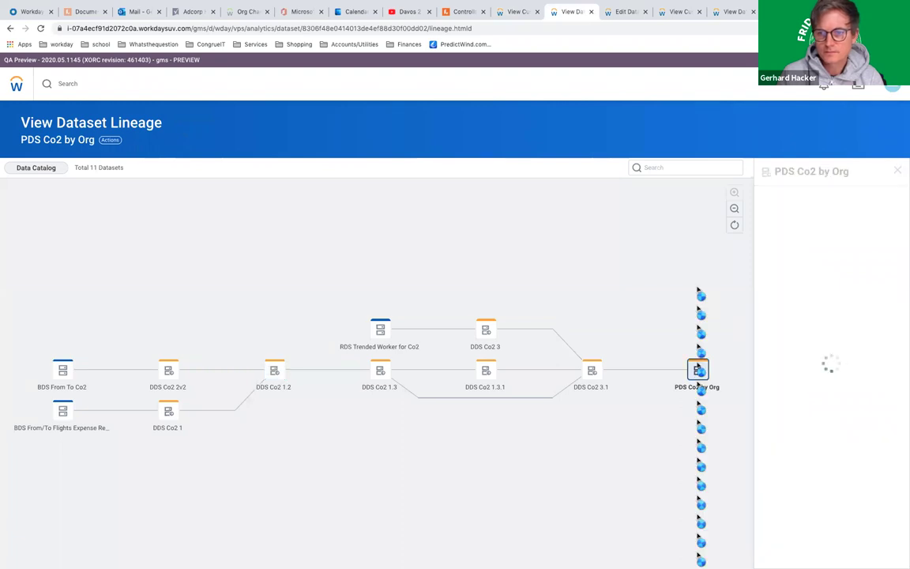
{"action": "left_click", "coordinate": [732, 393]}
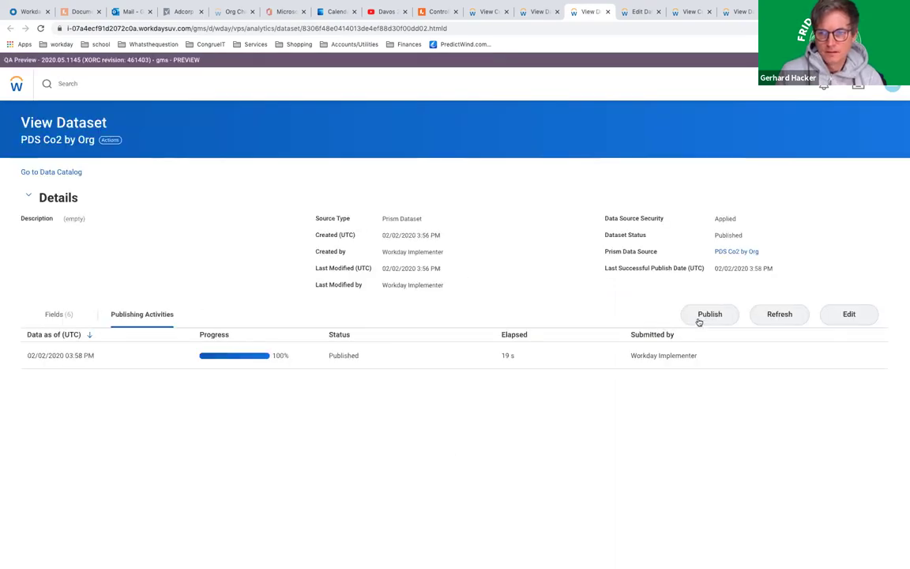
{"action": "left_click", "coordinate": [706, 318]}
{"action": "left_click", "coordinate": [332, 406]}
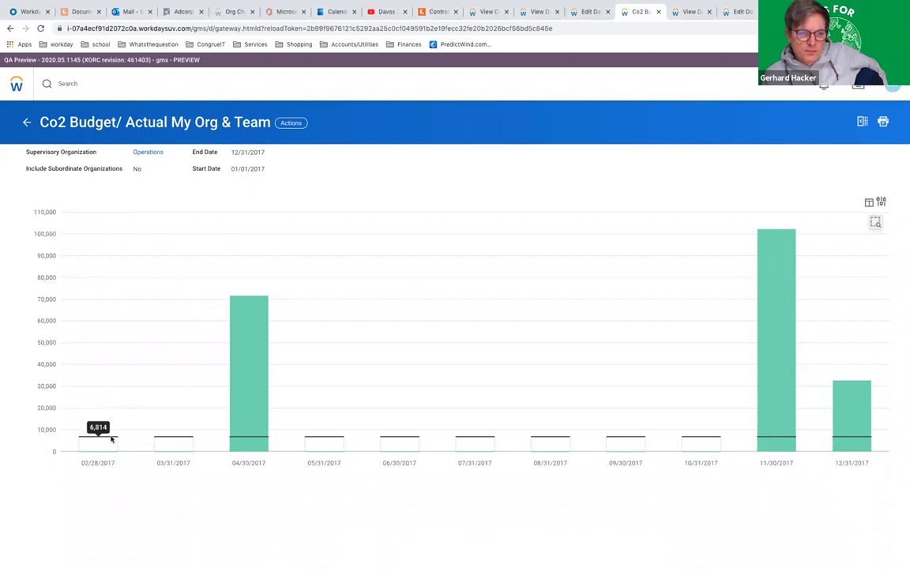
Review the monthly Co2 chart and the ytdCo2 expression in the Group By stage of DDS Co2 1.3
{"action": "mouse_move", "coordinate": [253, 403]}
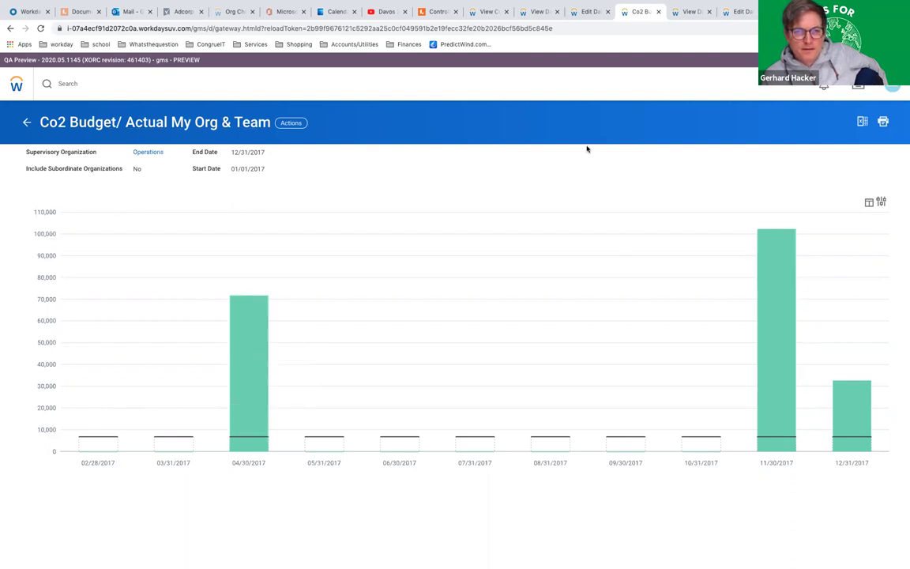
{"action": "left_click", "coordinate": [588, 11]}
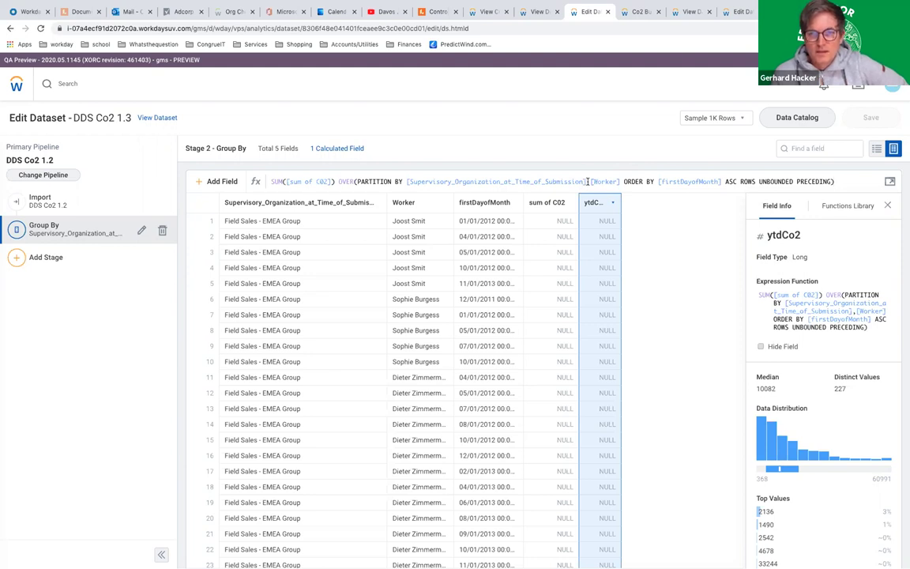
{"action": "left_click", "coordinate": [586, 182]}
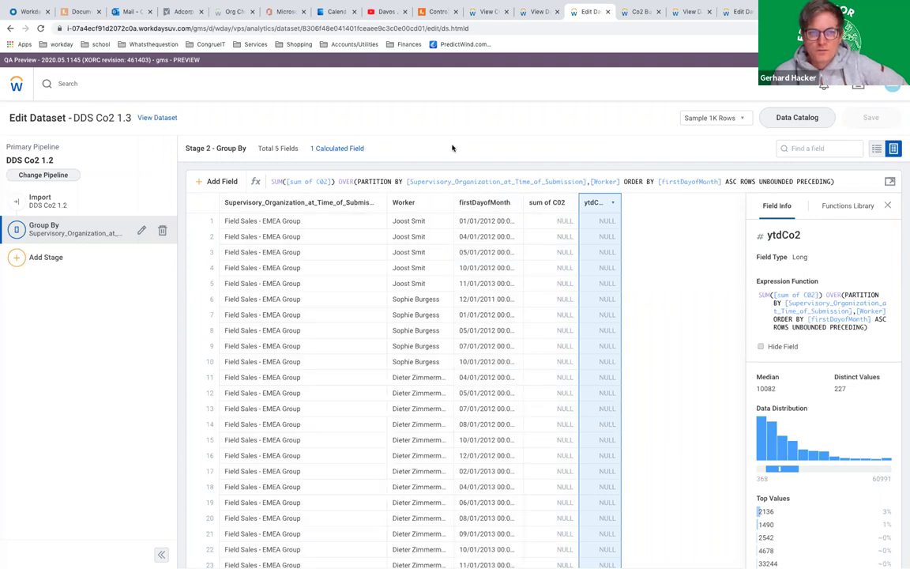
Add a calculated field named year to the Group By stage of DDS Co2 1.3
{"action": "left_click", "coordinate": [199, 184]}
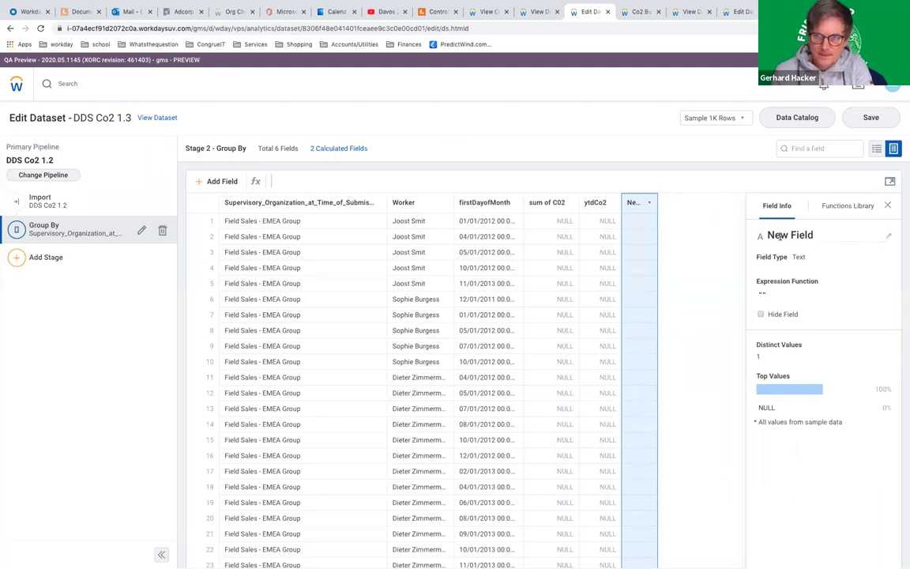
{"action": "left_click_drag", "start_coordinate": [822, 236], "coordinate": [711, 237]}
{"action": "type", "text": "year"}
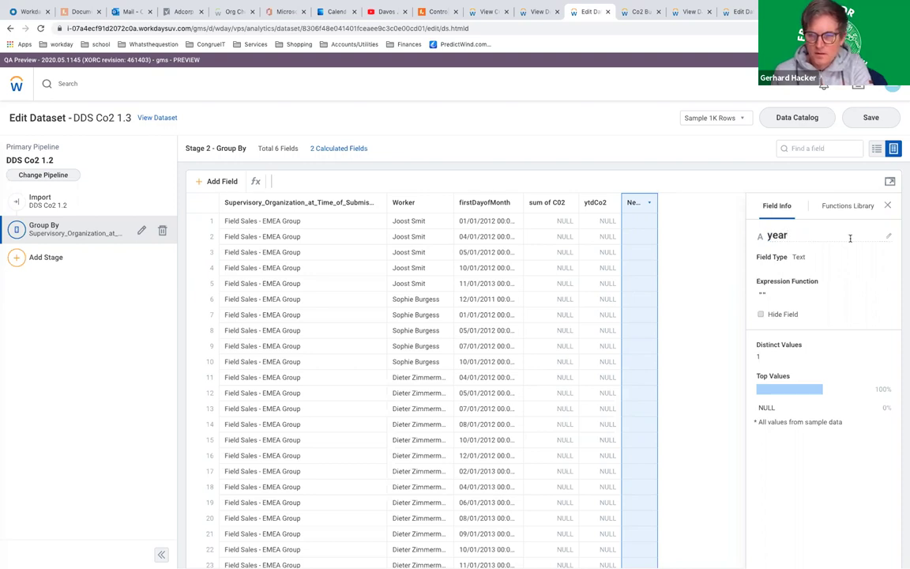
Search the functions library for "extr", insert the EXTRACT date function into the year field's expression and show its syntax description
{"action": "left_click", "coordinate": [857, 205]}
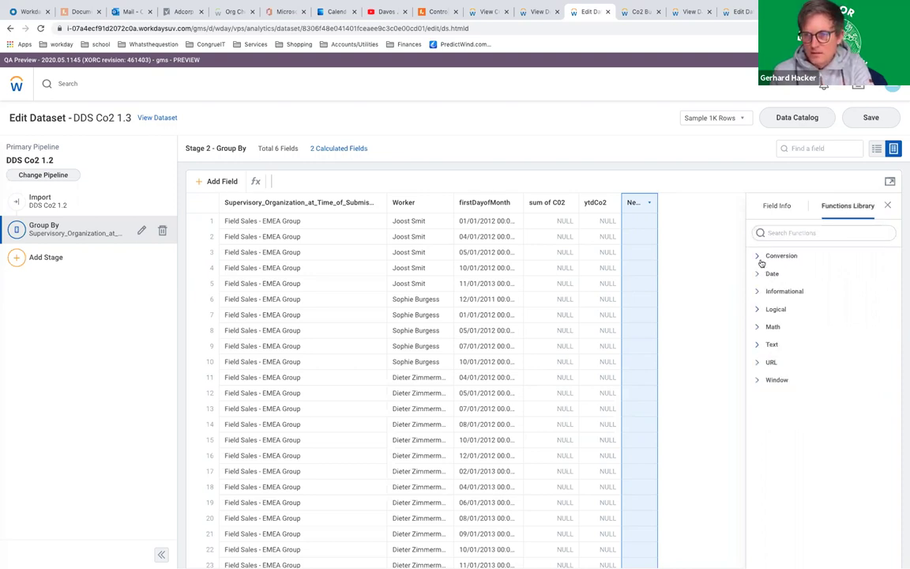
{"action": "left_click", "coordinate": [797, 233]}
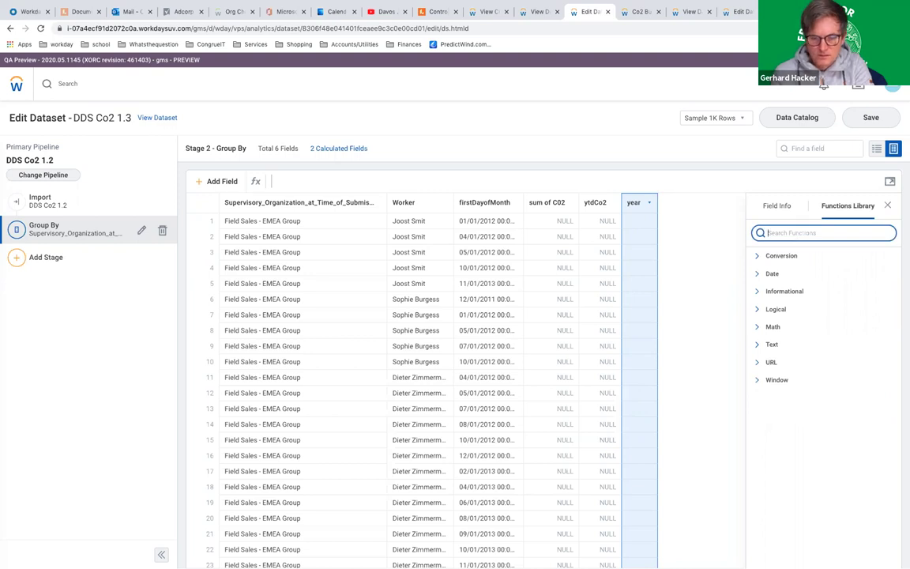
{"action": "type", "text": "extr"}
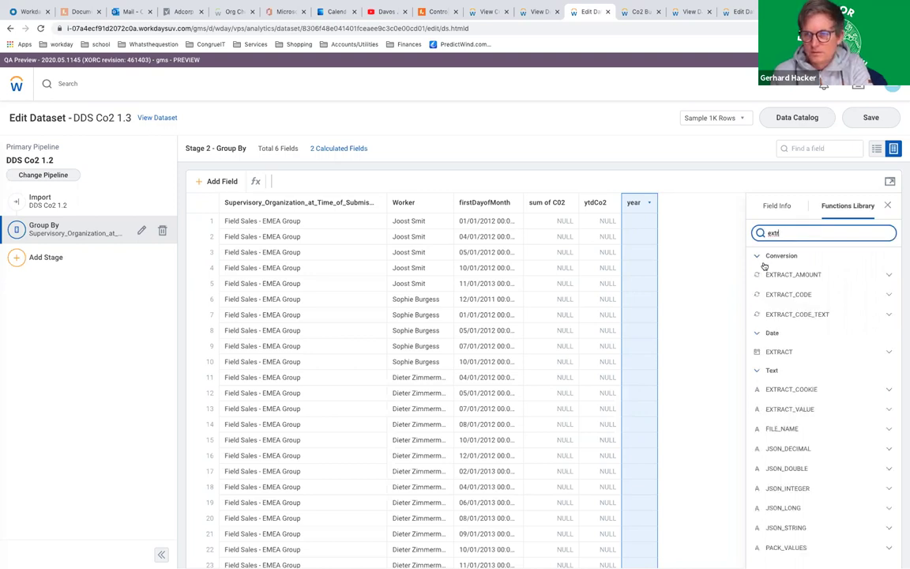
{"action": "left_click", "coordinate": [759, 355]}
{"action": "left_click", "coordinate": [889, 354]}
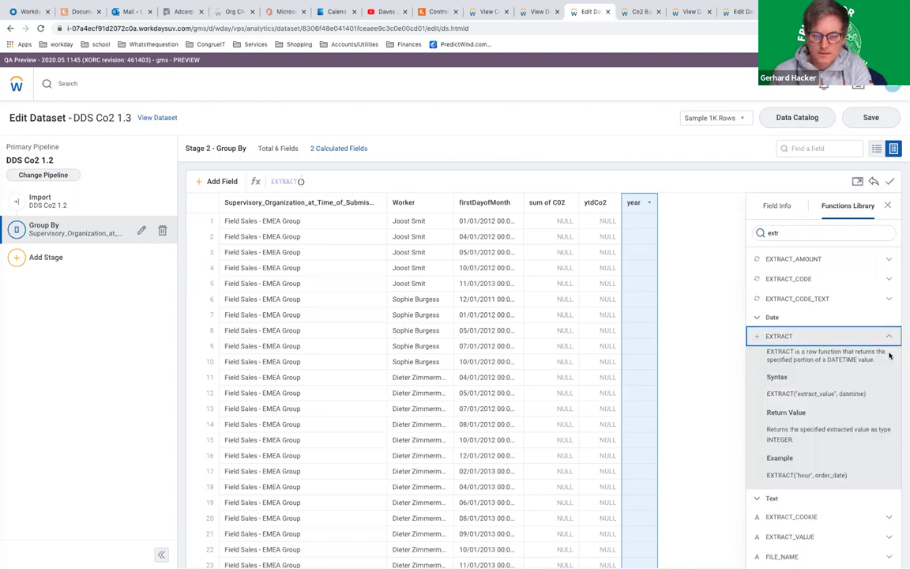
Complete the year field's expression as EXTRACT("year",[firstDayofMonth]) and apply it
{"action": "left_click", "coordinate": [300, 181]}
{"action": "type", "text": "\"year"}
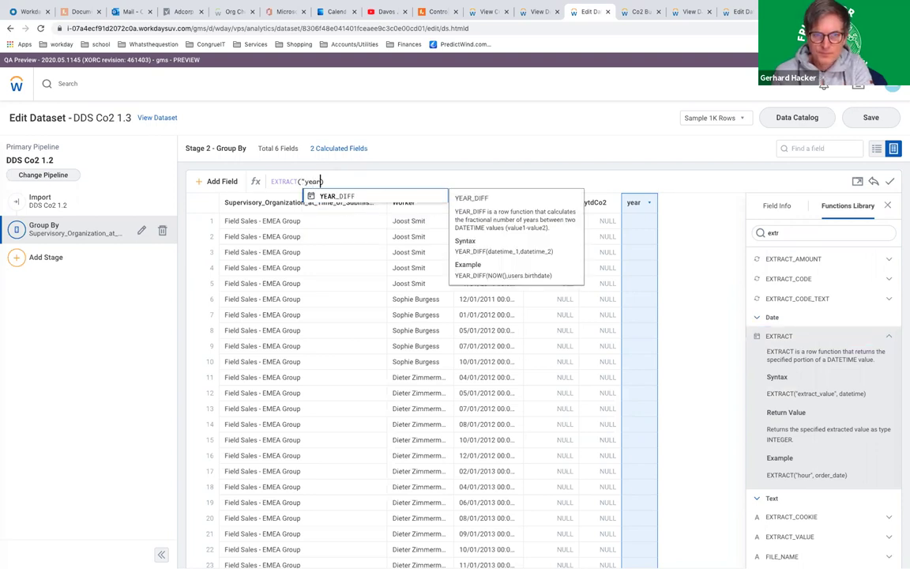
{"action": "type", "text": "\""}
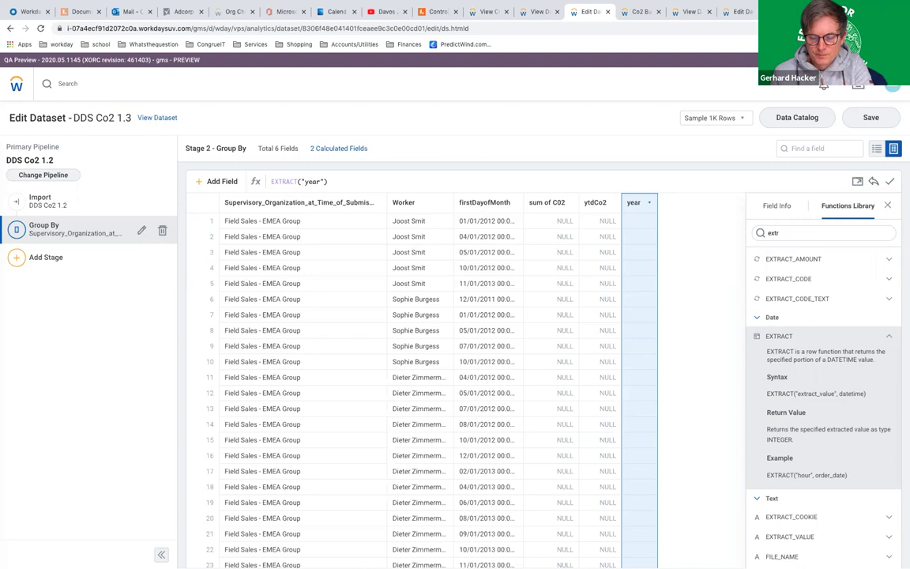
{"action": "type", "text": ",["}
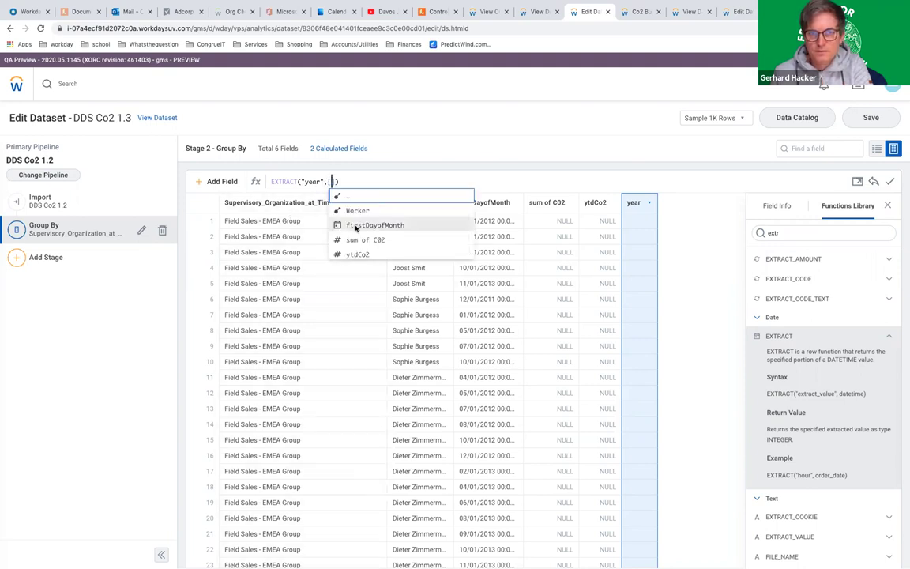
{"action": "left_click", "coordinate": [365, 225]}
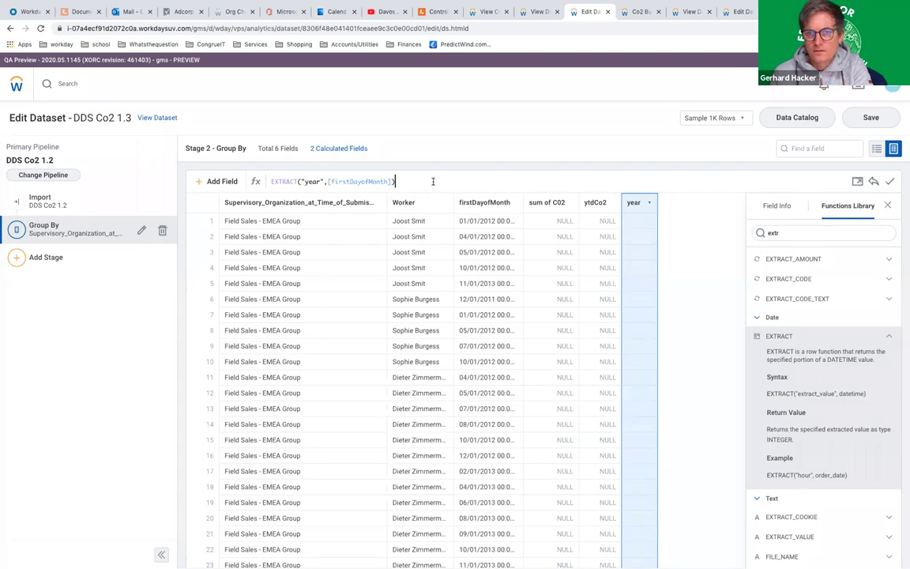
{"action": "left_click", "coordinate": [890, 183]}
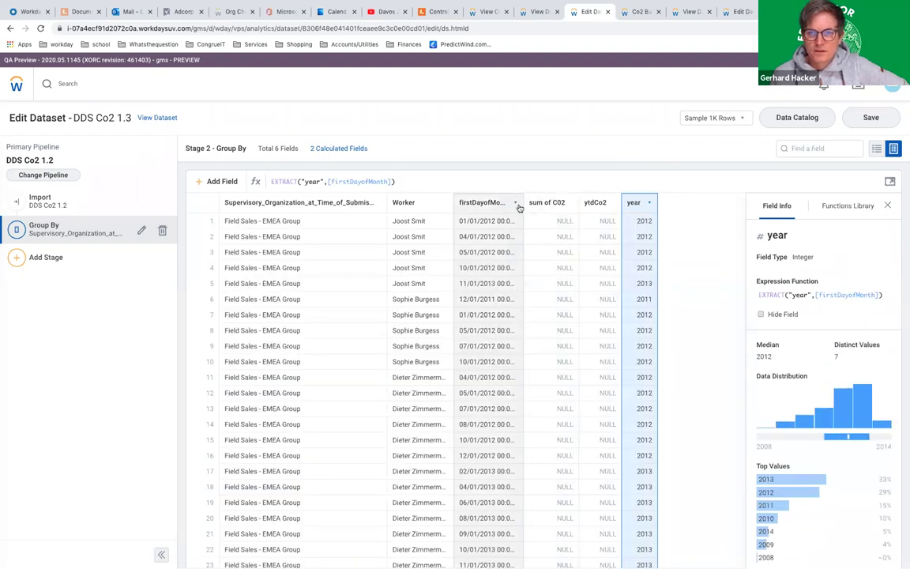
In the ytdCo2 formula, replace the Supervisory_Organization_at_Time_of_Submission partition field with [year], apply it and save the dataset
{"action": "left_click", "coordinate": [601, 204]}
{"action": "left_click", "coordinate": [585, 182]}
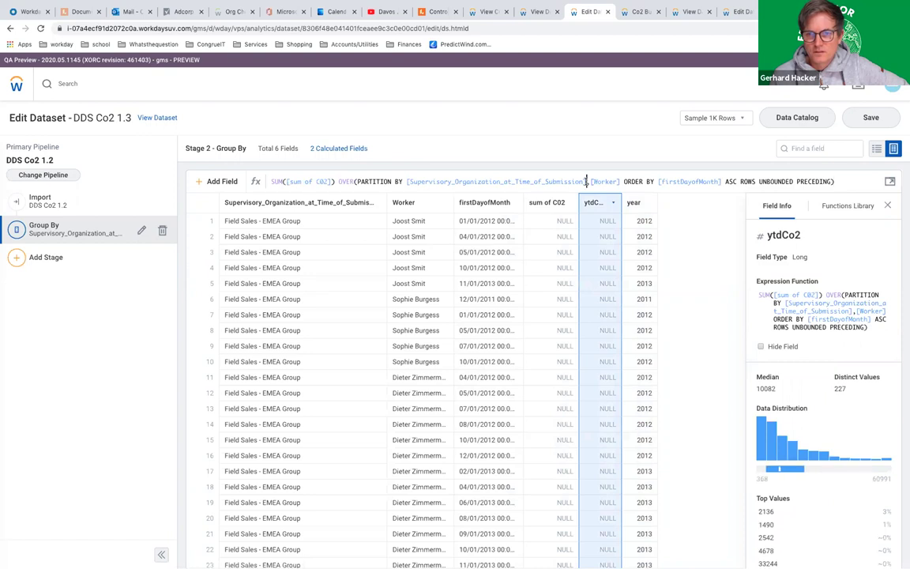
{"action": "key", "text": "BackSpace"}
{"action": "key", "text": "BackSpace"}
{"action": "key", "text": "BackSpace"}
{"action": "key", "text": "BackSpace"}
{"action": "key", "text": "BackSpace"}
{"action": "key", "text": "BackSpace"}
{"action": "key", "text": "BackSpace"}
{"action": "key", "text": "BackSpace"}
{"action": "key", "text": "BackSpace"}
{"action": "key", "text": "BackSpace"}
{"action": "key", "text": "BackSpace"}
{"action": "key", "text": "BackSpace"}
{"action": "key", "text": "BackSpace"}
{"action": "key", "text": "BackSpace"}
{"action": "key", "text": "BackSpace"}
{"action": "key", "text": "BackSpace"}
{"action": "key", "text": "BackSpace"}
{"action": "key", "text": "BackSpace"}
{"action": "key", "text": "BackSpace"}
{"action": "key", "text": "BackSpace"}
{"action": "key", "text": "BackSpace"}
{"action": "key", "text": "BackSpace"}
{"action": "key", "text": "BackSpace"}
{"action": "key", "text": "BackSpace"}
{"action": "key", "text": "BackSpace"}
{"action": "key", "text": "BackSpace"}
{"action": "key", "text": "BackSpace"}
{"action": "key", "text": "BackSpace"}
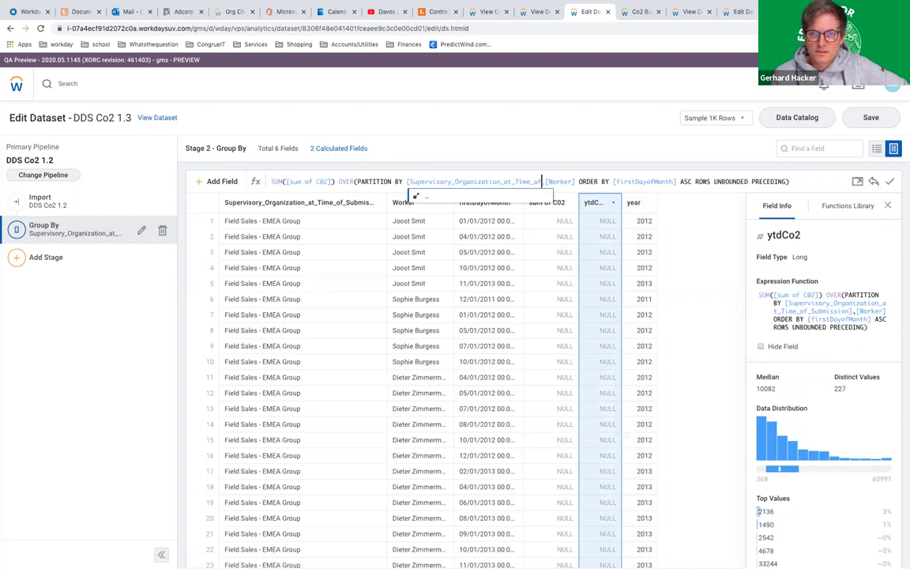
{"action": "key", "text": "BackSpace"}
{"action": "key", "text": "BackSpace"}
{"action": "key", "text": "BackSpace"}
{"action": "key", "text": "BackSpace"}
{"action": "key", "text": "BackSpace"}
{"action": "key", "text": "BackSpace"}
{"action": "key", "text": "BackSpace"}
{"action": "key", "text": "BackSpace"}
{"action": "key", "text": "BackSpace"}
{"action": "key", "text": "BackSpace"}
{"action": "key", "text": "BackSpace"}
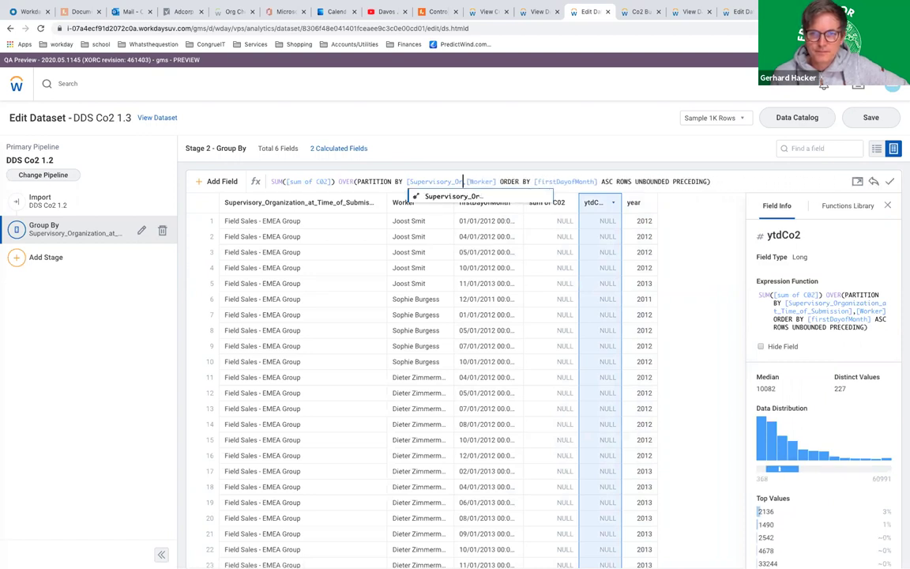
{"action": "key", "text": "BackSpace"}
{"action": "key", "text": "BackSpace"}
{"action": "key", "text": "BackSpace"}
{"action": "key", "text": "BackSpace"}
{"action": "key", "text": "BackSpace"}
{"action": "key", "text": "BackSpace"}
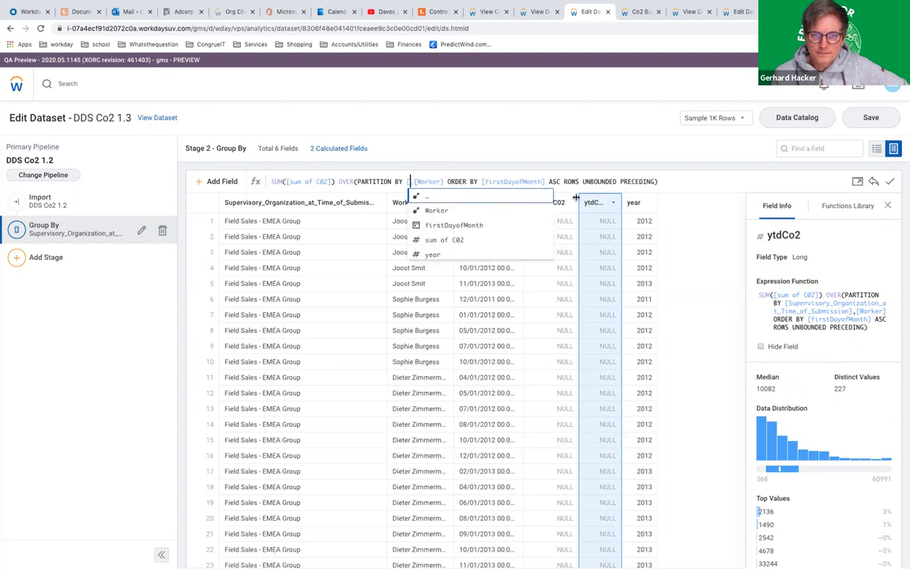
{"action": "left_click", "coordinate": [449, 256]}
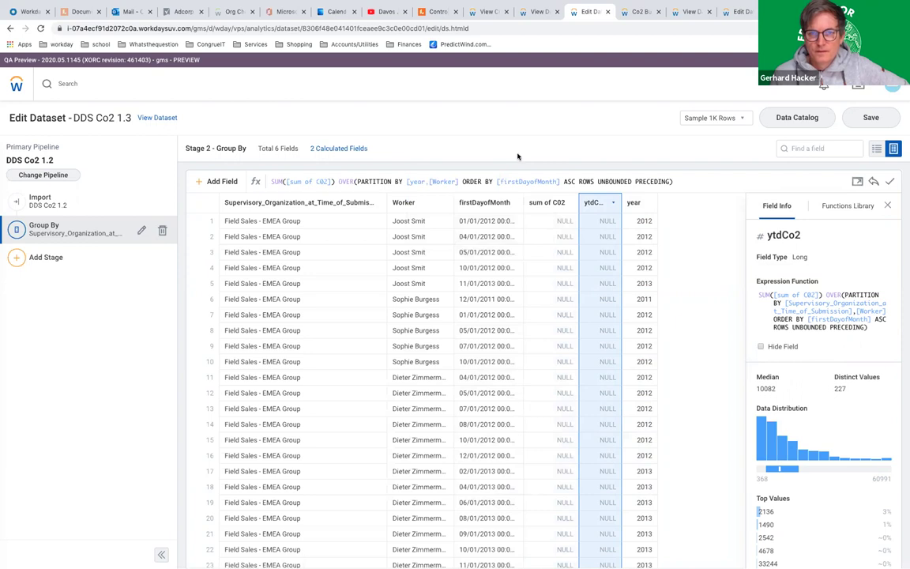
{"action": "type", "text": "]"}
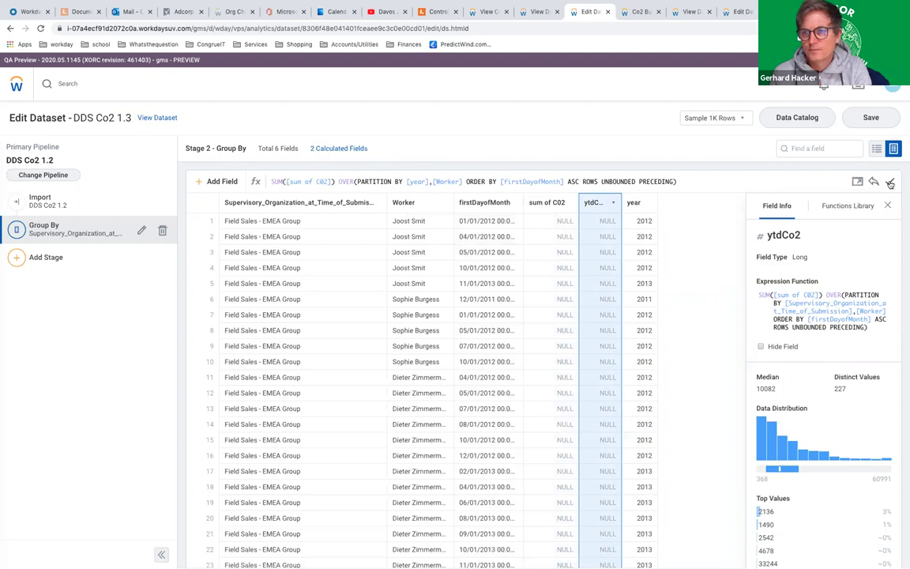
{"action": "left_click", "coordinate": [578, 116]}
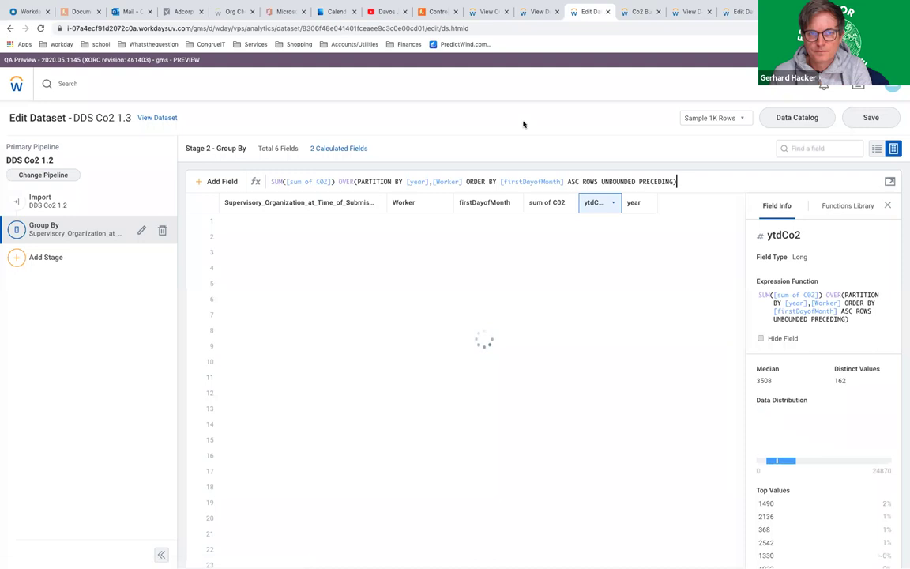
{"action": "left_click", "coordinate": [878, 124]}
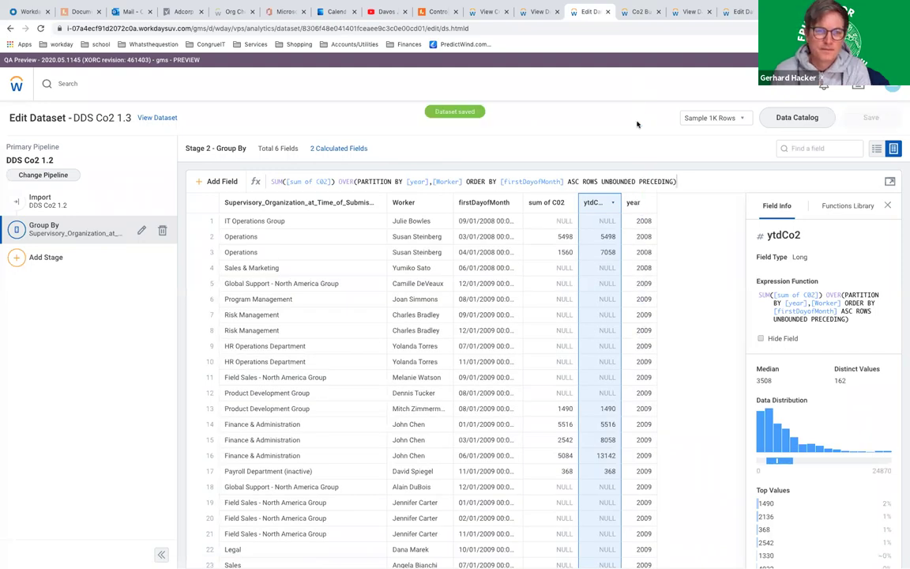
Return to the dataset lineage and open PDS Co2 by Org from it in a new tab
{"action": "left_click", "coordinate": [539, 12]}
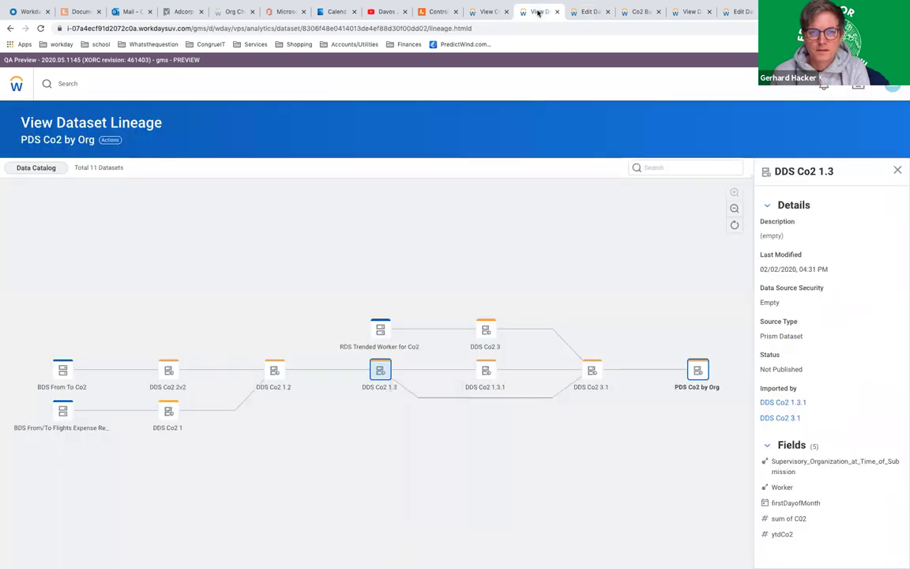
{"action": "left_click", "coordinate": [695, 370]}
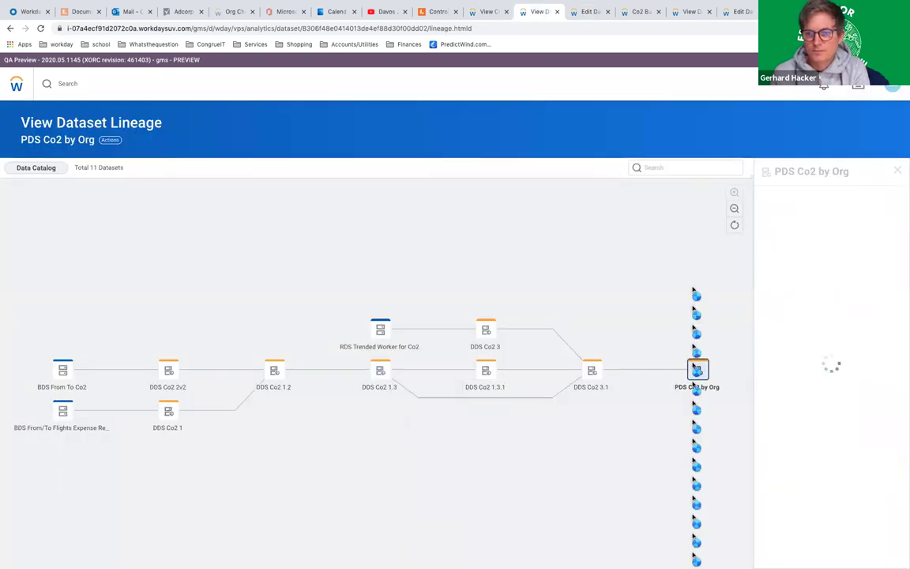
{"action": "left_click", "coordinate": [721, 390]}
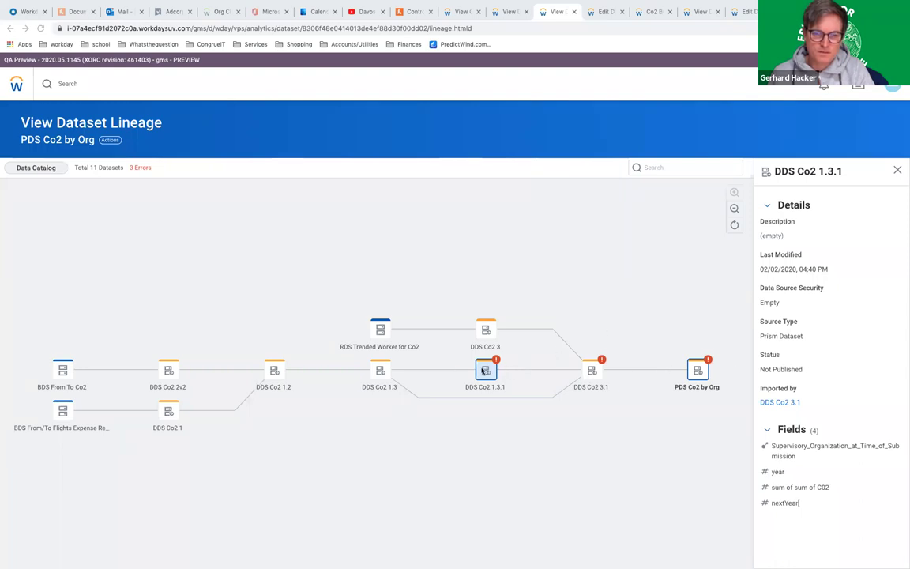
Compare the field lists of DDS Co2 1.3.1 and DDS Co2 1.3 in the lineage
{"action": "right_click", "coordinate": [485, 369]}
{"action": "left_click", "coordinate": [381, 371]}
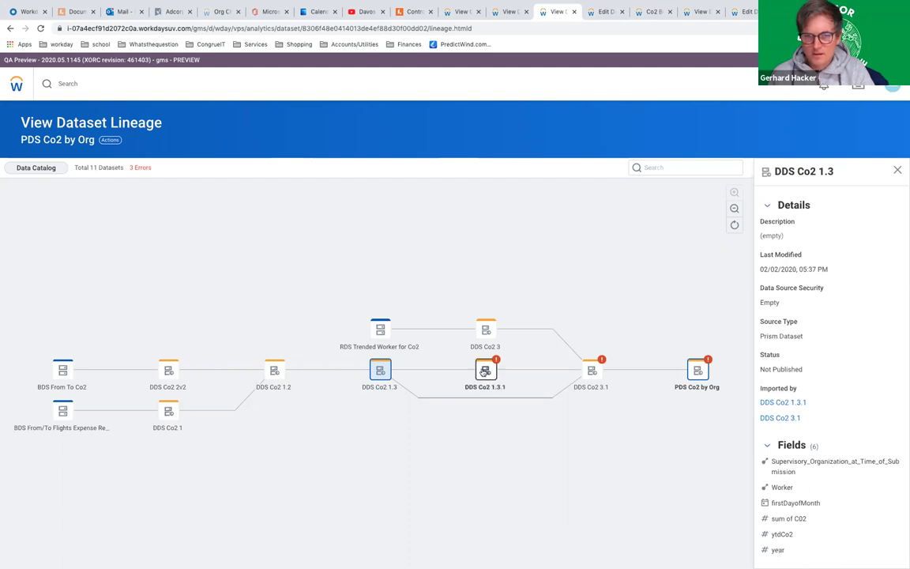
{"action": "left_click", "coordinate": [486, 370]}
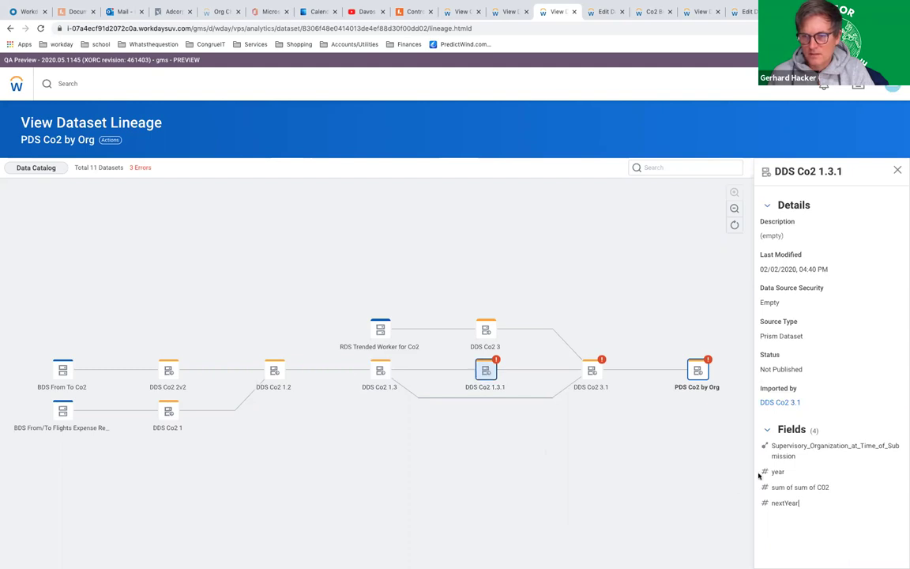
Open DDS Co2 1.3.1 from the lineage in a new tab and start editing the dataset
{"action": "left_click", "coordinate": [496, 379]}
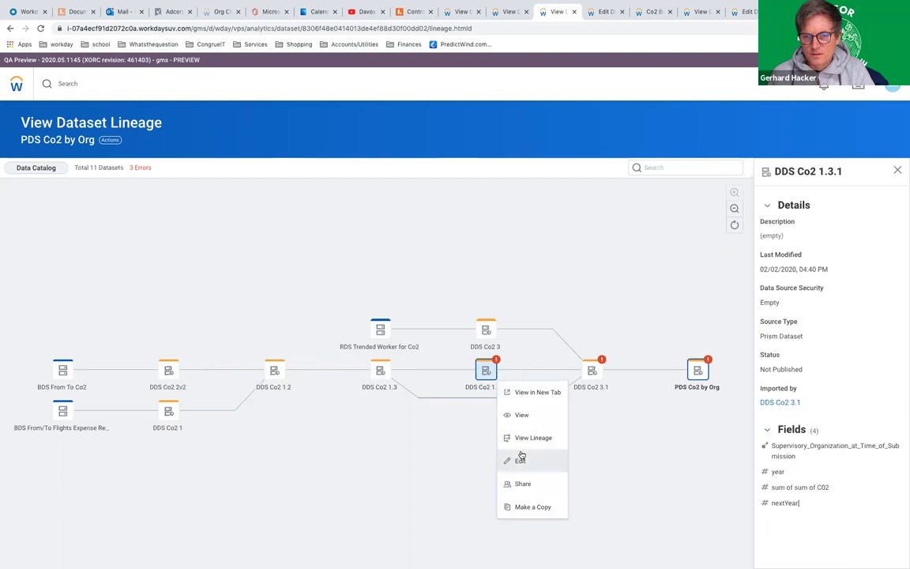
{"action": "left_click", "coordinate": [531, 393]}
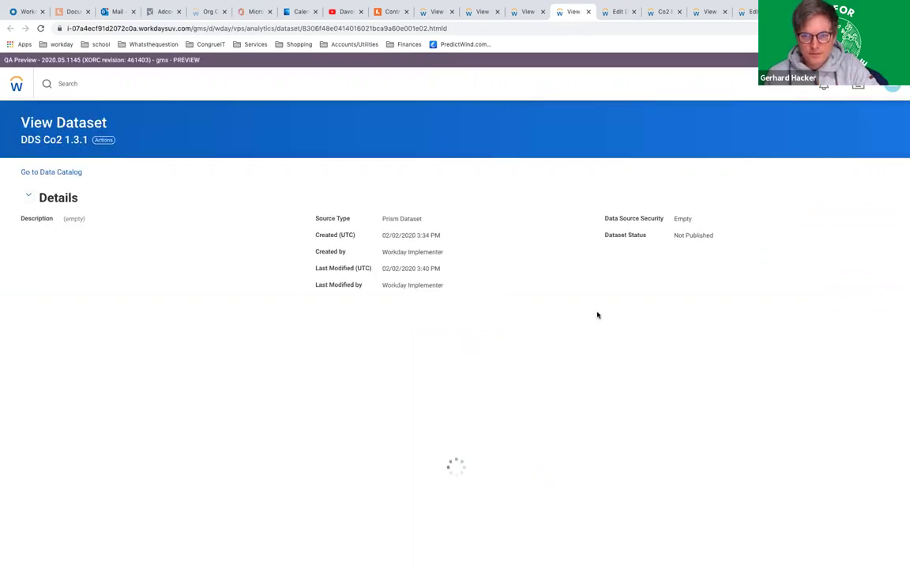
{"action": "left_click", "coordinate": [848, 314]}
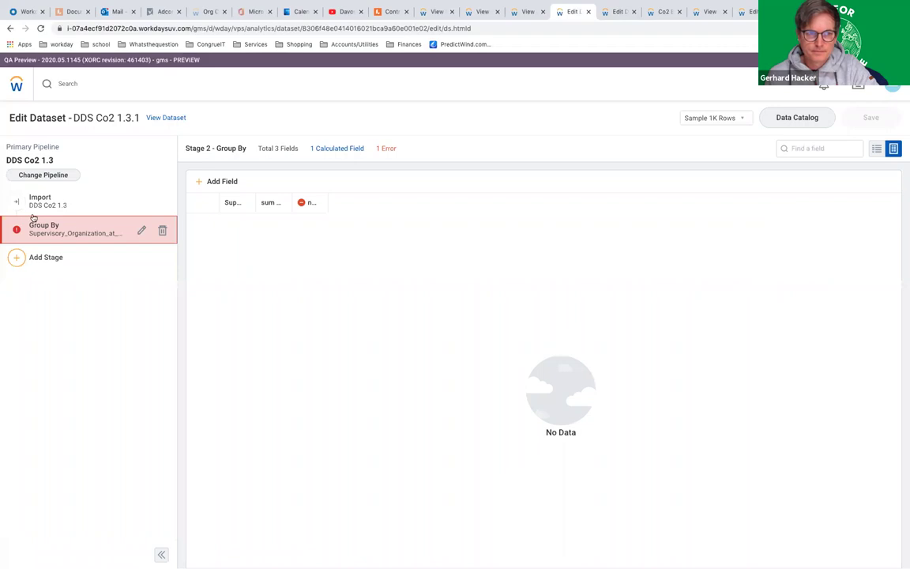
Delete the duplicate calculated year field, EXTRACT("year",[firstDayofMonth]), from the Import stage of DDS Co2 1.3.1
{"action": "left_click", "coordinate": [84, 202]}
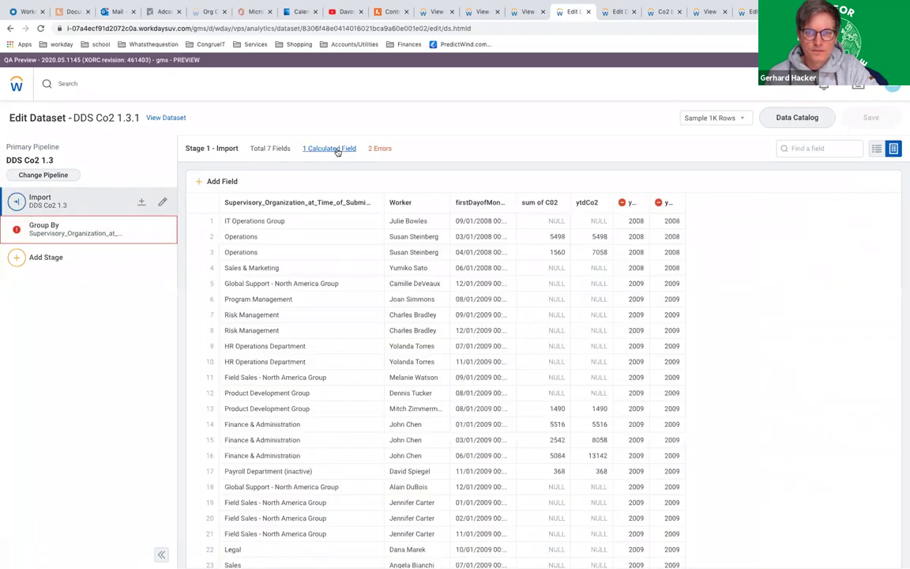
{"action": "left_click", "coordinate": [631, 207]}
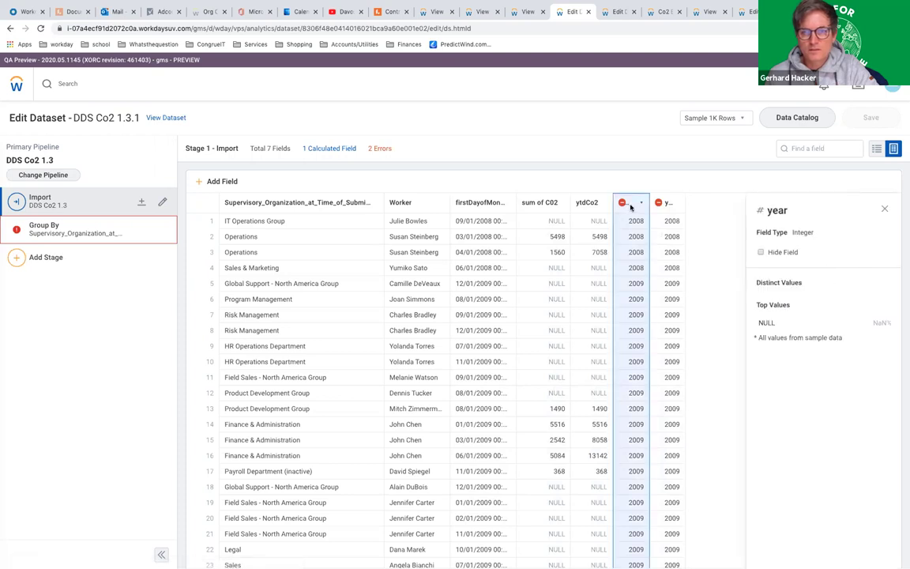
{"action": "left_click", "coordinate": [673, 208]}
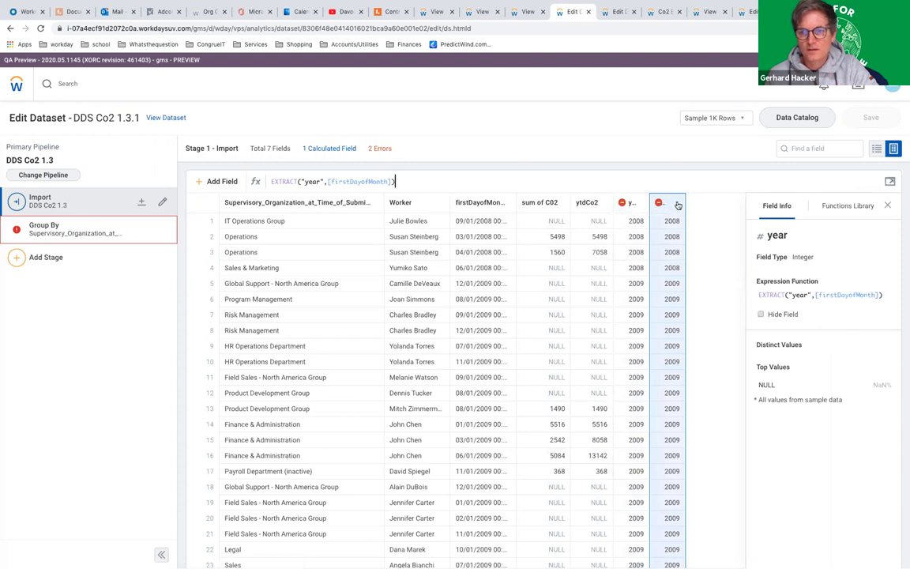
{"action": "left_click", "coordinate": [677, 205]}
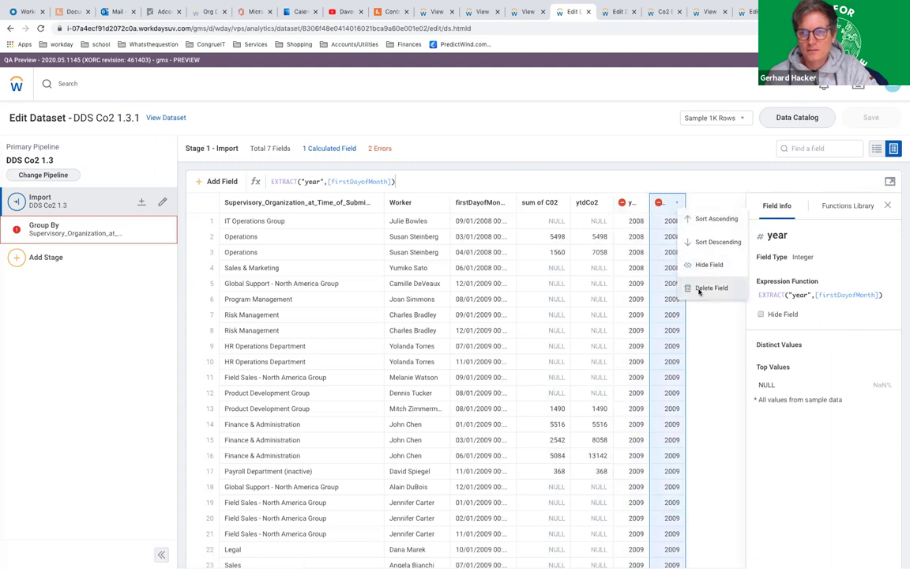
{"action": "left_click", "coordinate": [703, 289]}
{"action": "left_click", "coordinate": [369, 351]}
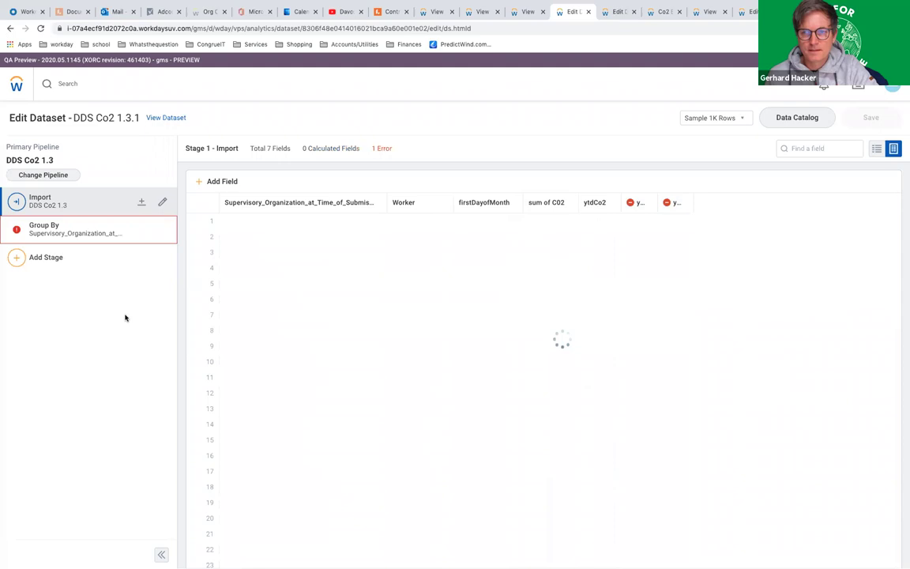
Check the Group By stage's grouping and summarization fields without changing them, and save the DDS Co2 1.3.1 dataset
{"action": "left_click", "coordinate": [77, 232]}
{"action": "left_click", "coordinate": [141, 230]}
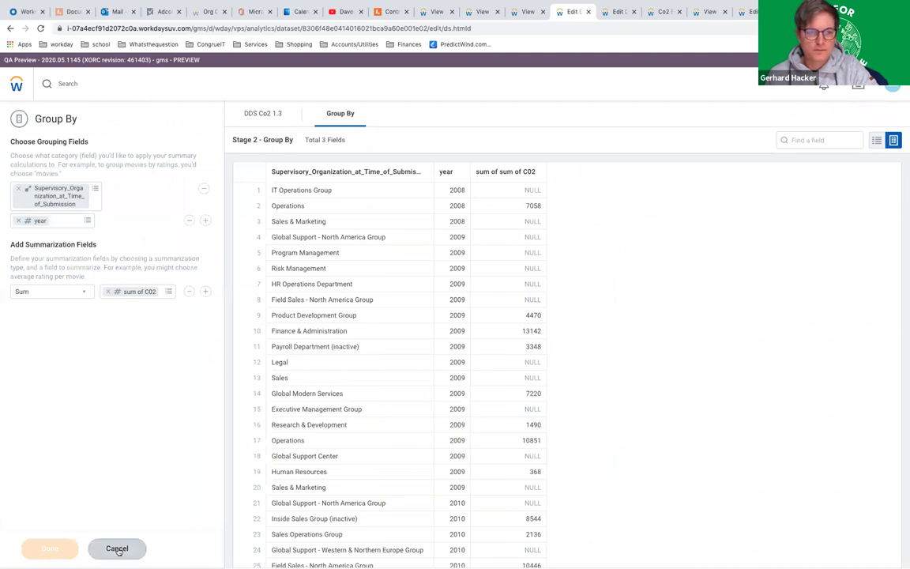
{"action": "left_click", "coordinate": [117, 549]}
{"action": "left_click", "coordinate": [871, 117]}
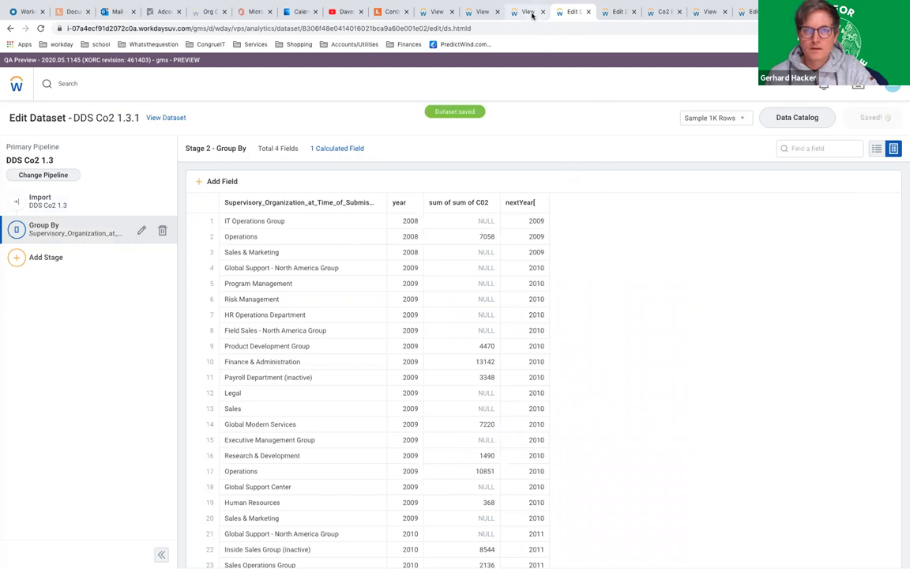
Reload the dataset lineage and open PDS Co2 by Org from it in a new tab
{"action": "left_click", "coordinate": [532, 14]}
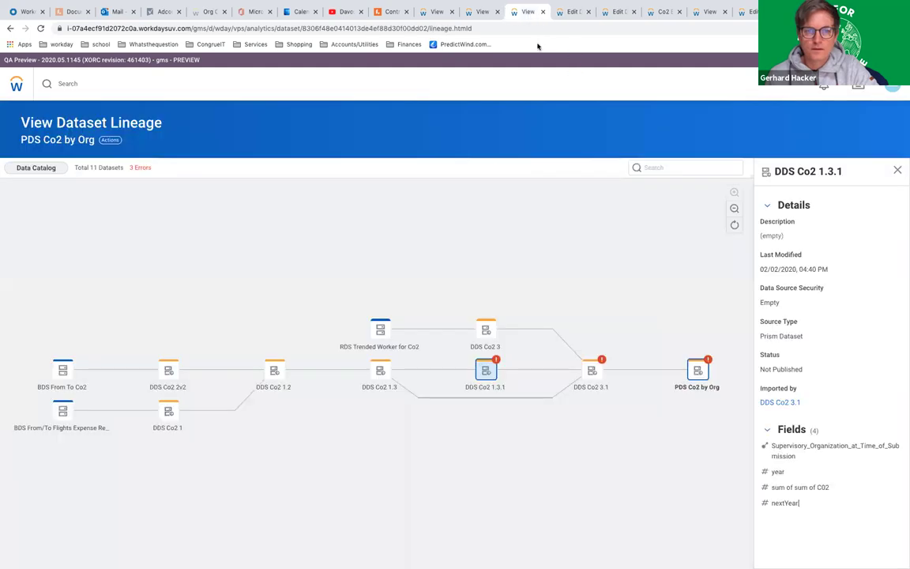
{"action": "left_click", "coordinate": [40, 29]}
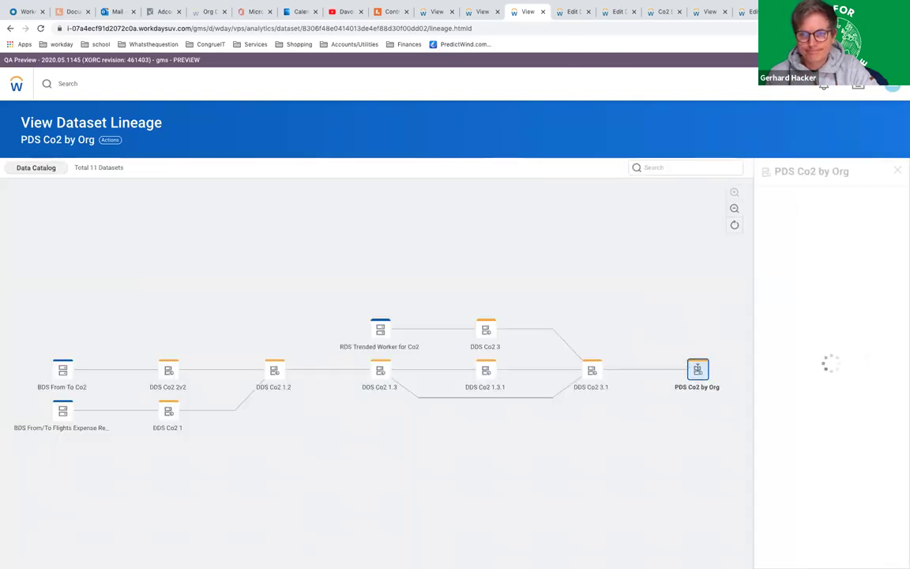
{"action": "left_click", "coordinate": [697, 371]}
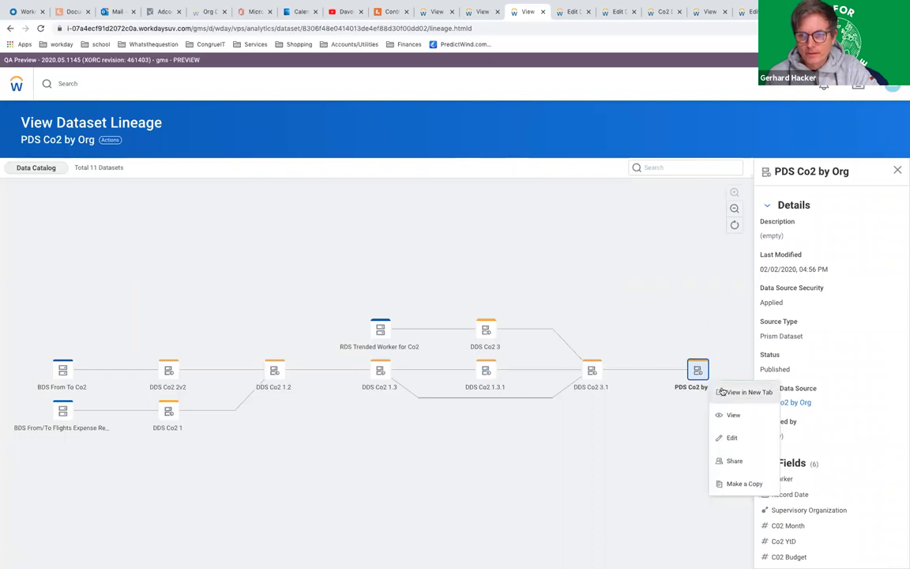
{"action": "left_click", "coordinate": [735, 392]}
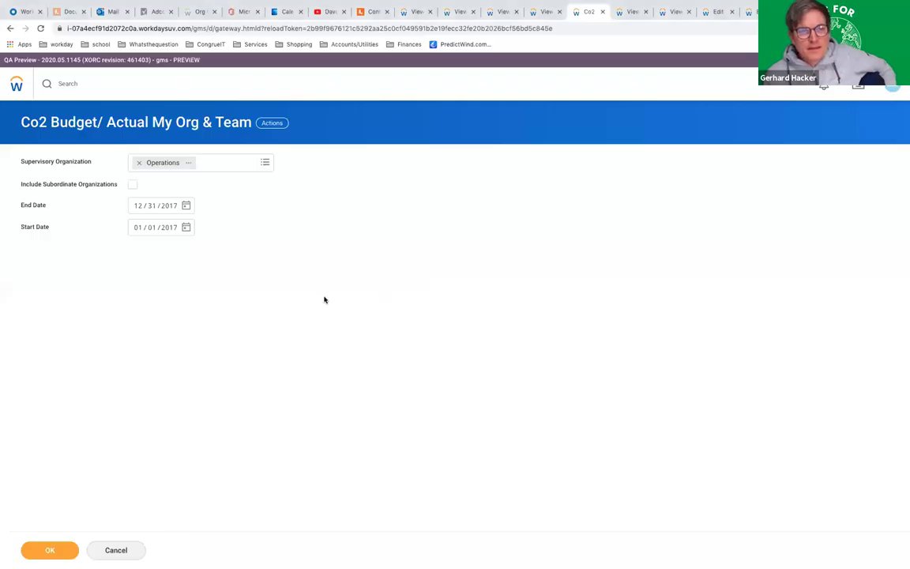
Run the Co2 Budget/ Actual My Org & Team report for Operations, 01/01/2017 to 12/31/2017, and inspect the monthly bars' values
{"action": "left_click", "coordinate": [50, 548]}
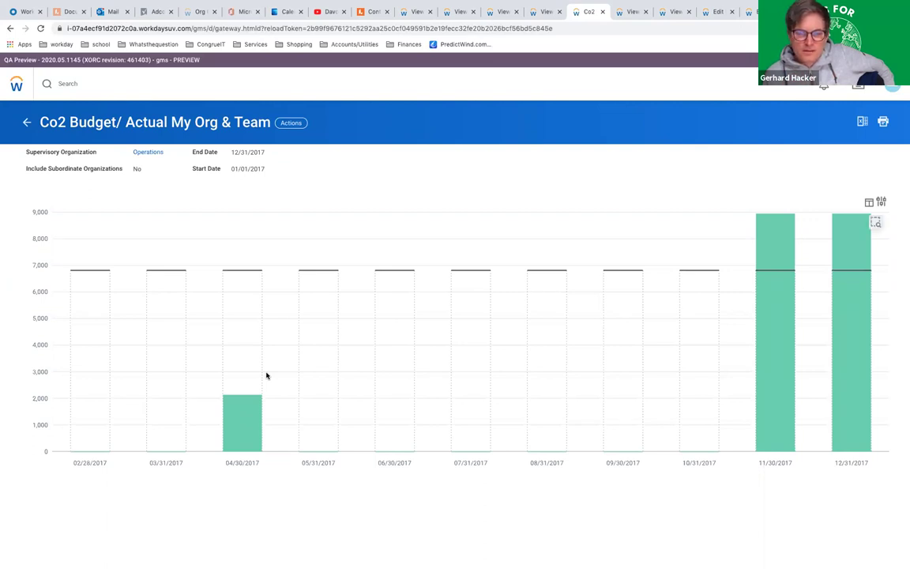
{"action": "mouse_move", "coordinate": [85, 447]}
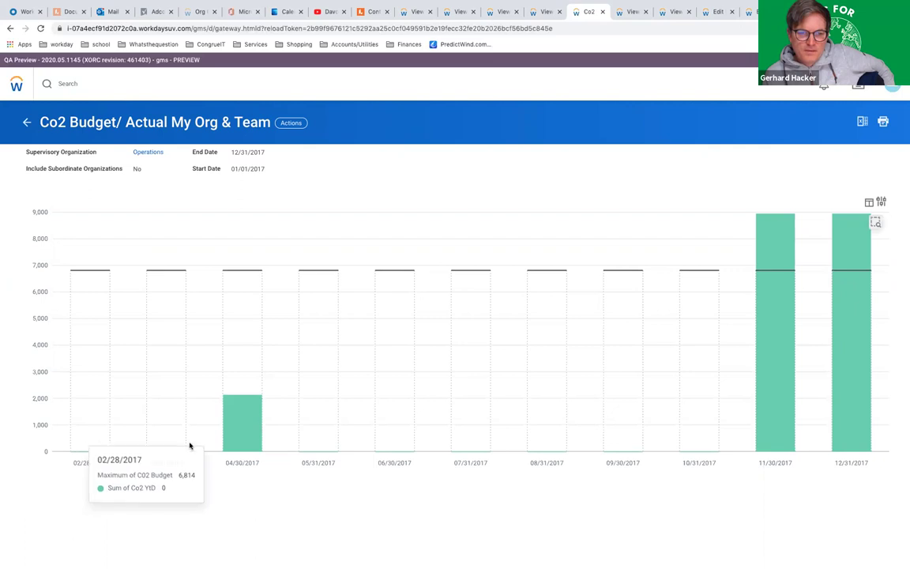
{"action": "mouse_move", "coordinate": [234, 431]}
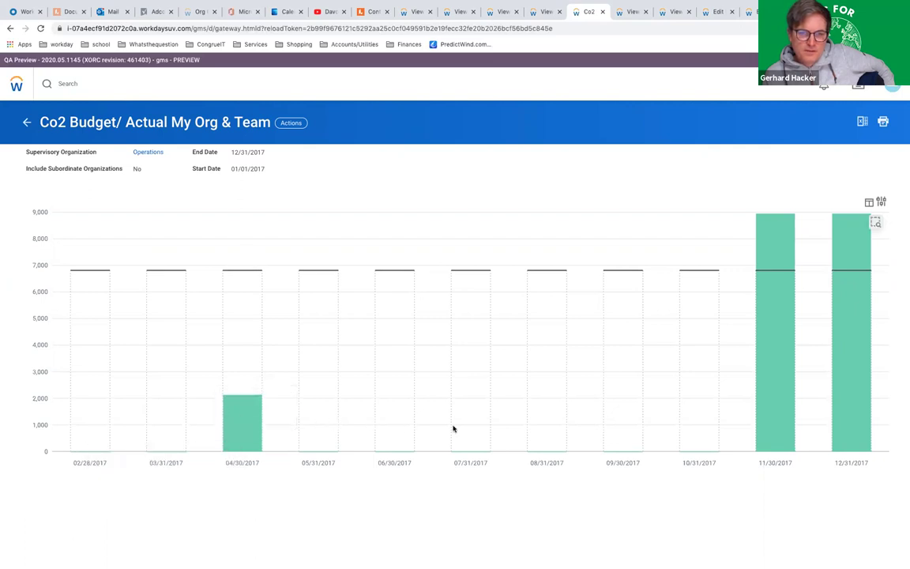
{"action": "mouse_move", "coordinate": [786, 304]}
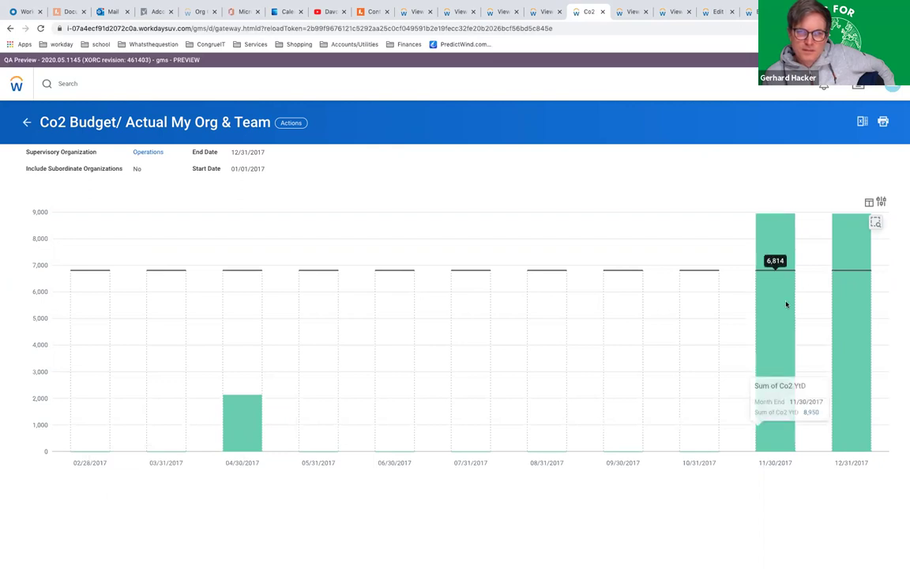
View the details behind the 04/30/2017 bar and sort them by Co2 YtD in descending order
{"action": "left_click", "coordinate": [244, 428]}
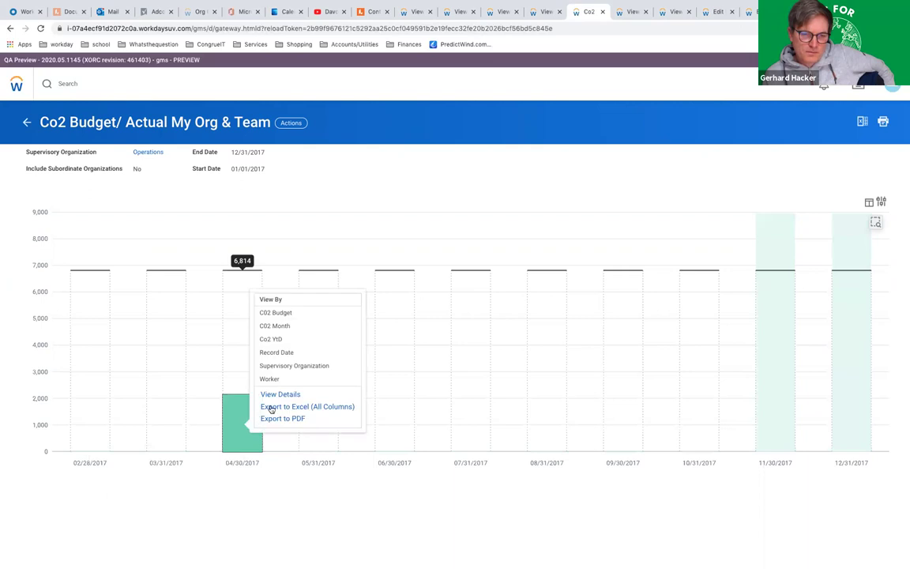
{"action": "left_click", "coordinate": [280, 395]}
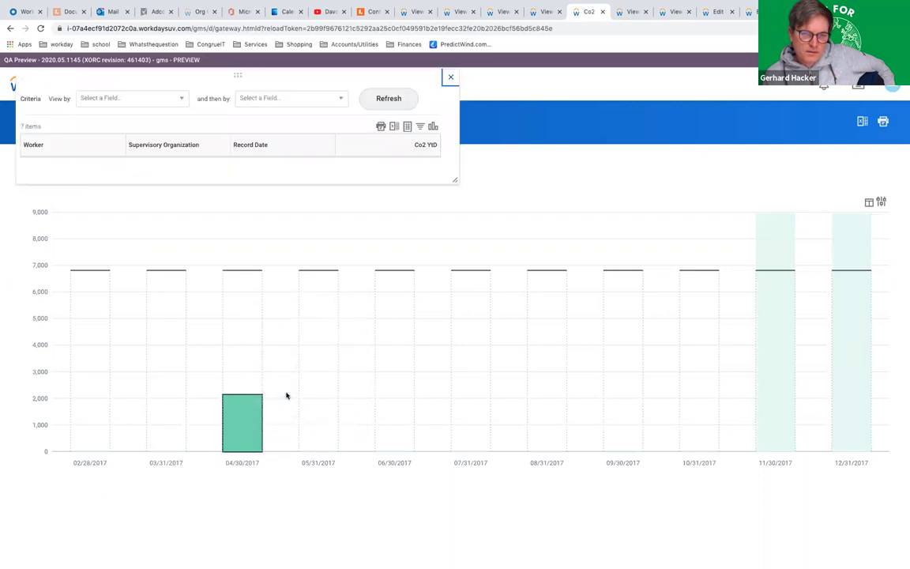
{"action": "left_click", "coordinate": [411, 147]}
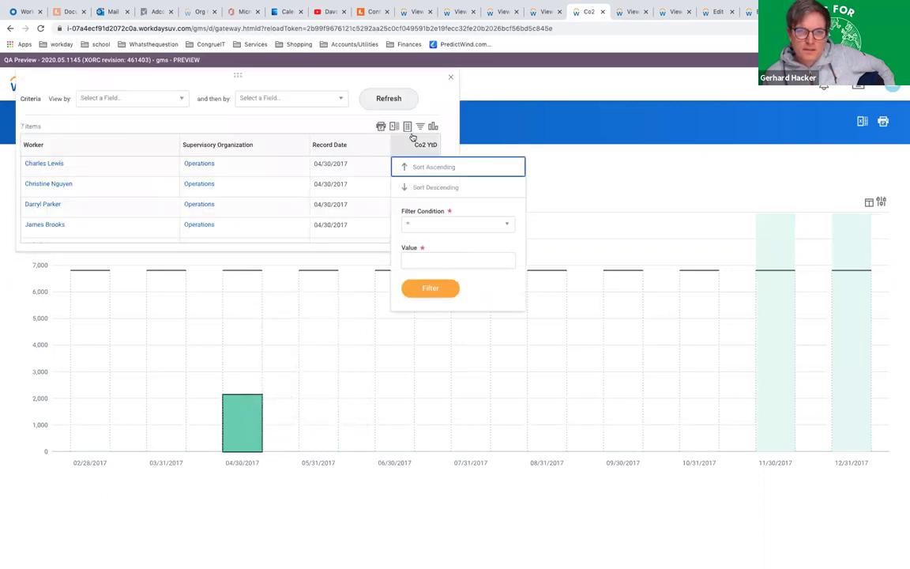
{"action": "left_click", "coordinate": [416, 188]}
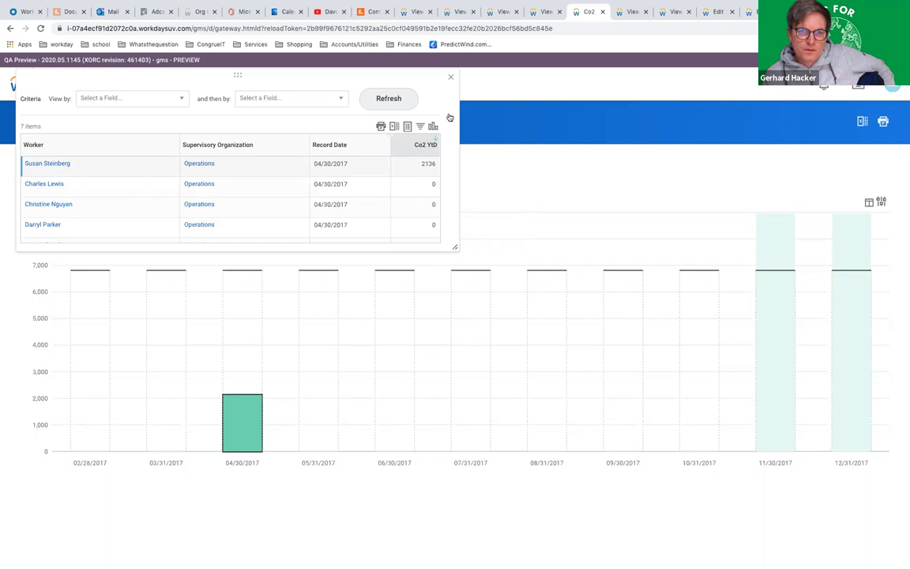
View the details behind the 11/30/2017 bar, sort them by Co2 YtD in descending order, and close the details
{"action": "left_click", "coordinate": [450, 77]}
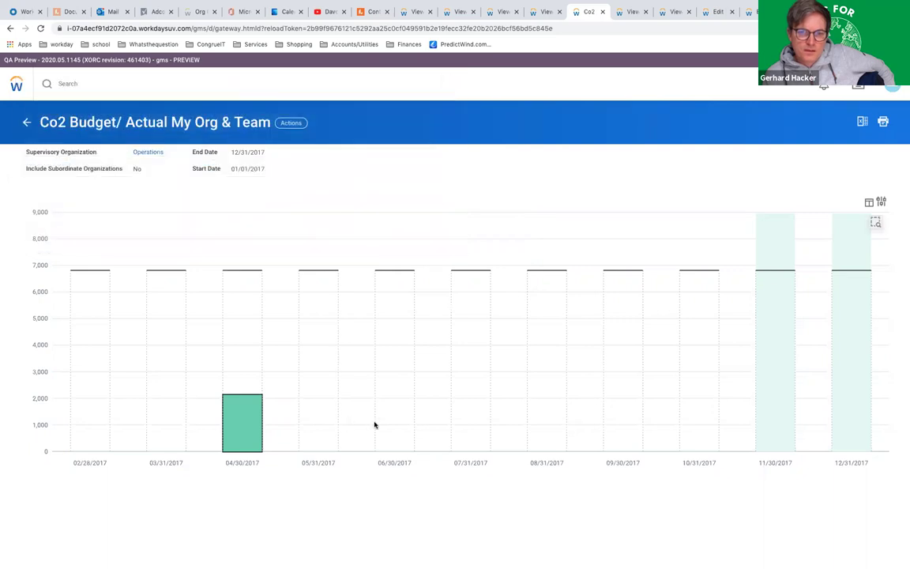
{"action": "mouse_move", "coordinate": [782, 391]}
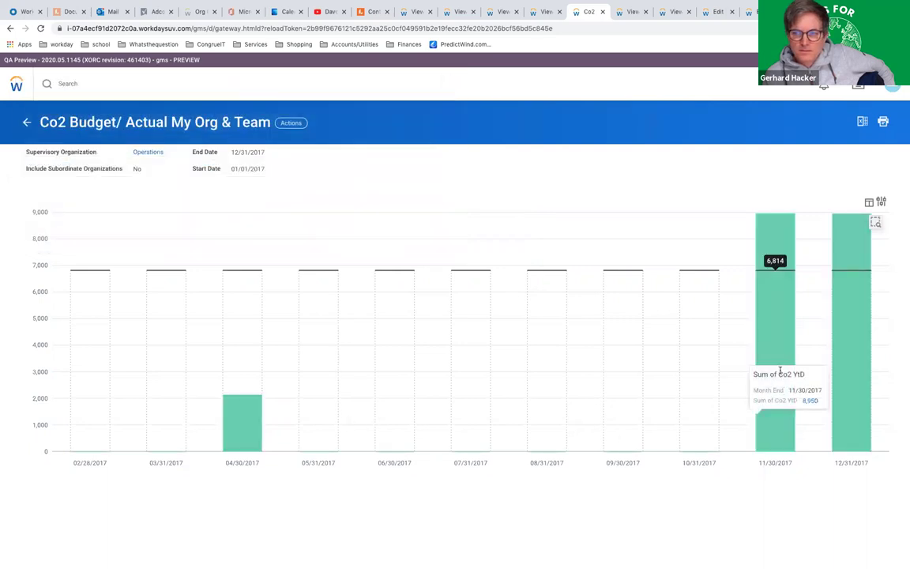
{"action": "right_click", "coordinate": [775, 310]}
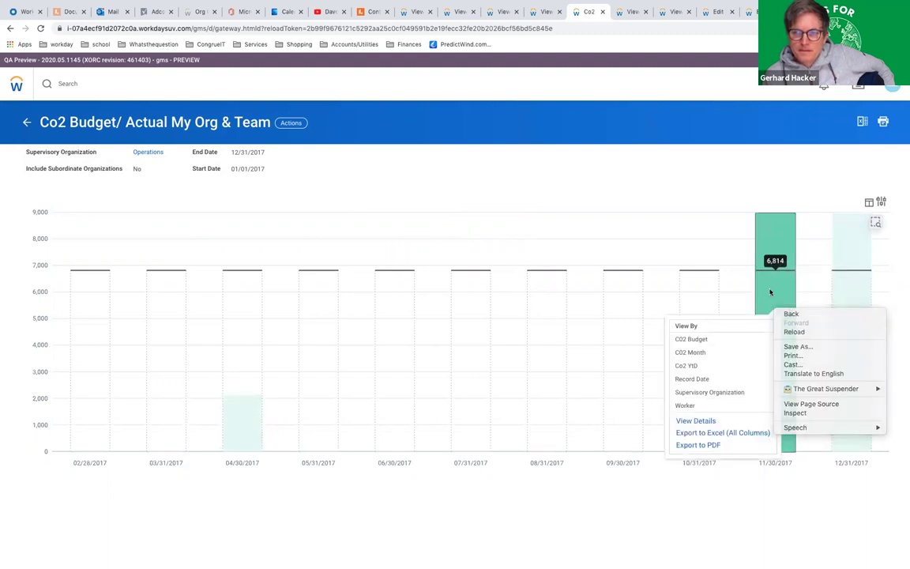
{"action": "left_click", "coordinate": [711, 417]}
{"action": "left_click", "coordinate": [697, 422]}
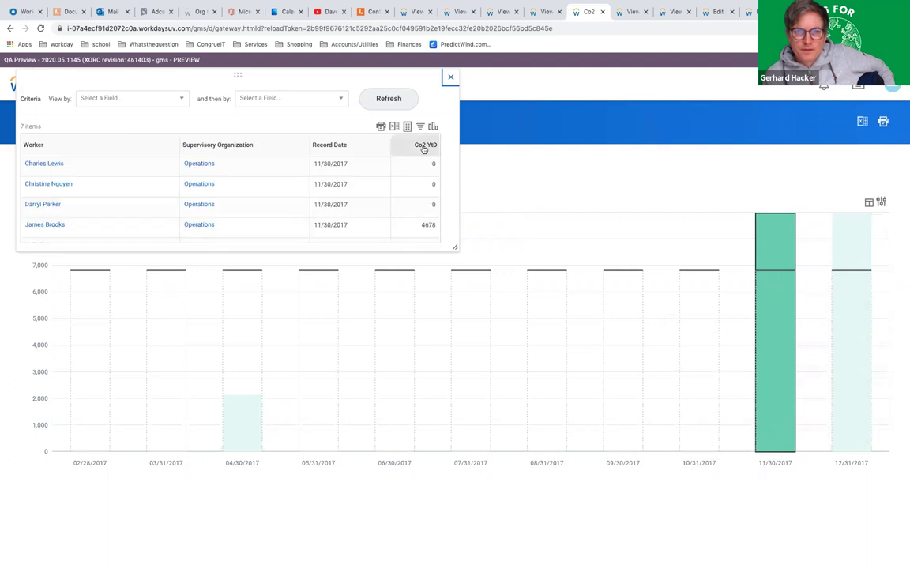
{"action": "left_click", "coordinate": [423, 149]}
{"action": "left_click", "coordinate": [423, 188]}
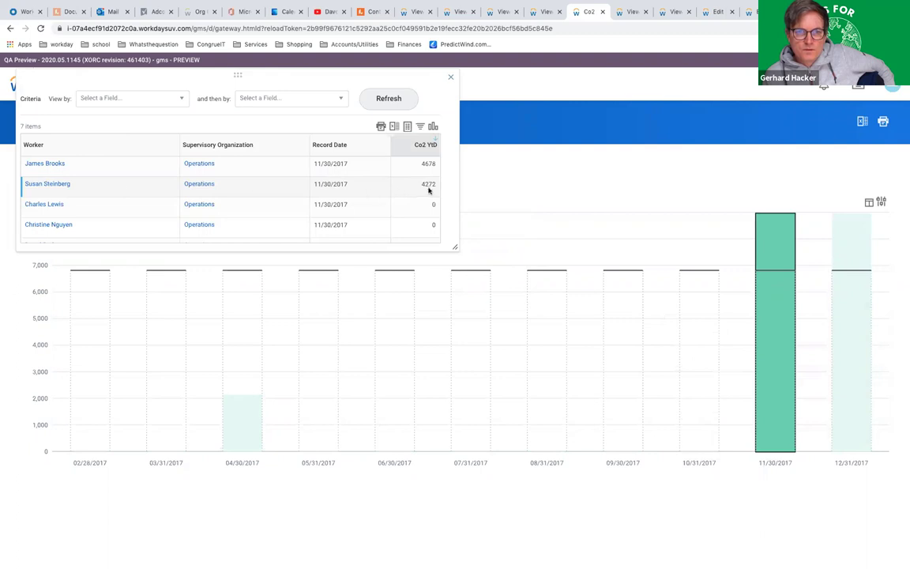
{"action": "left_click", "coordinate": [431, 184]}
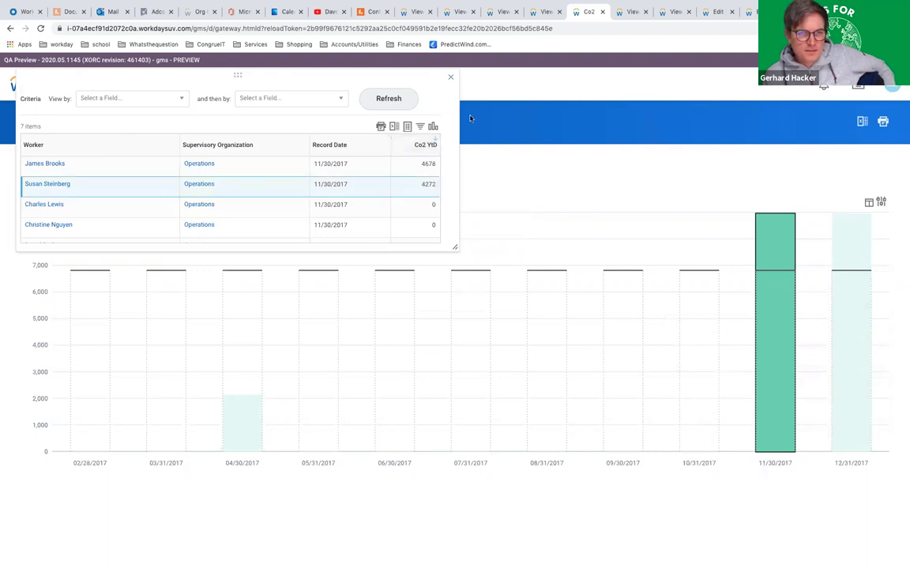
{"action": "left_click", "coordinate": [452, 80]}
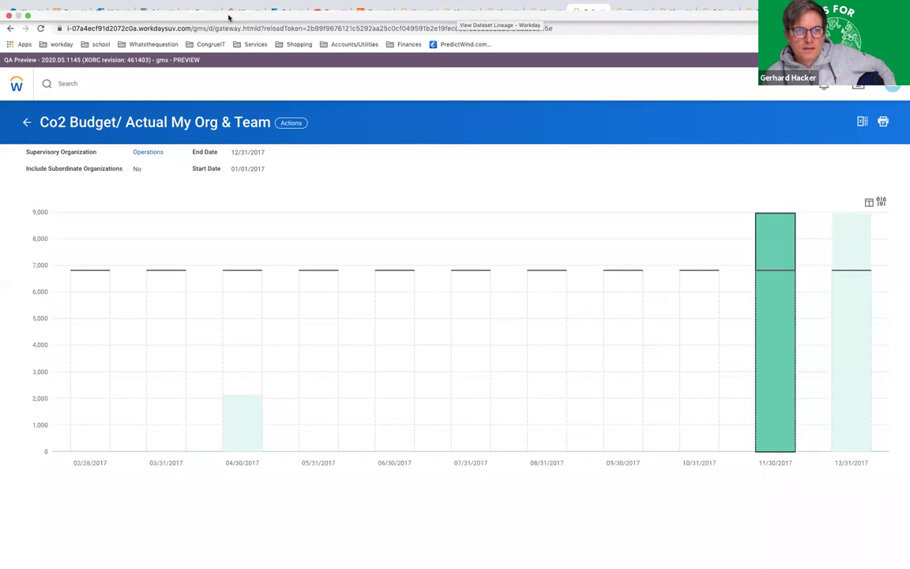
Switch to the Controllable Co2 diagram in Lucidchart and review the data flow and comment for DDS Co2 3.1
{"action": "left_click", "coordinate": [372, 33]}
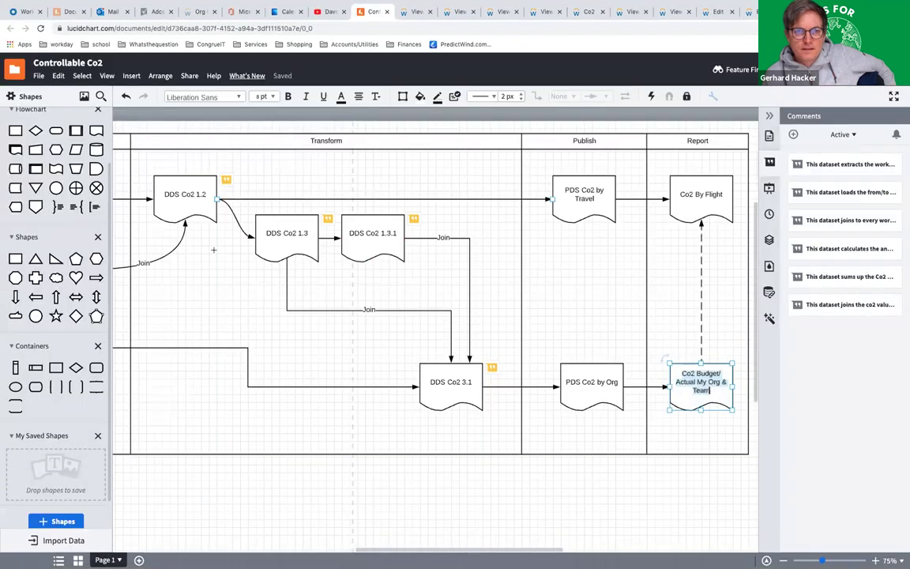
{"action": "scroll", "coordinate": [261, 261], "scroll_direction": "left", "scroll_amount": 2}
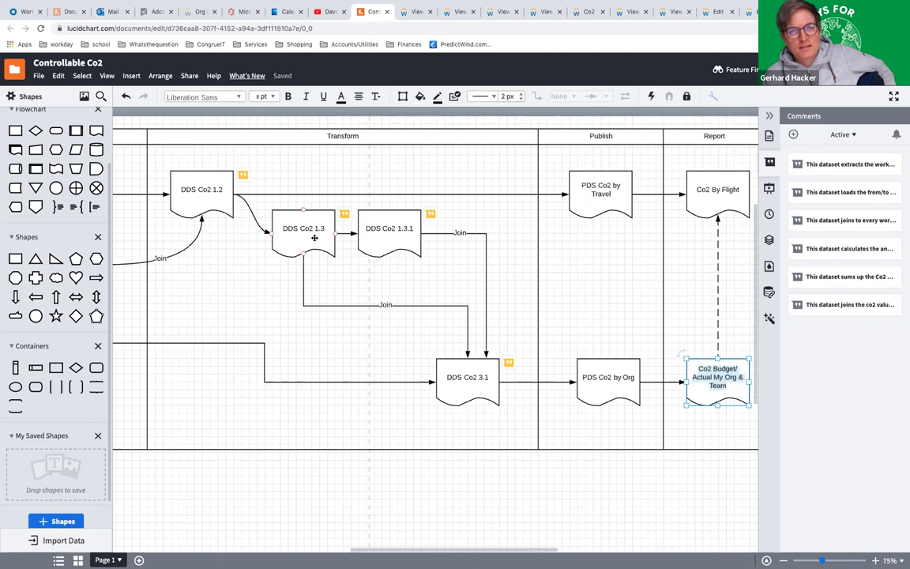
{"action": "left_click", "coordinate": [460, 387]}
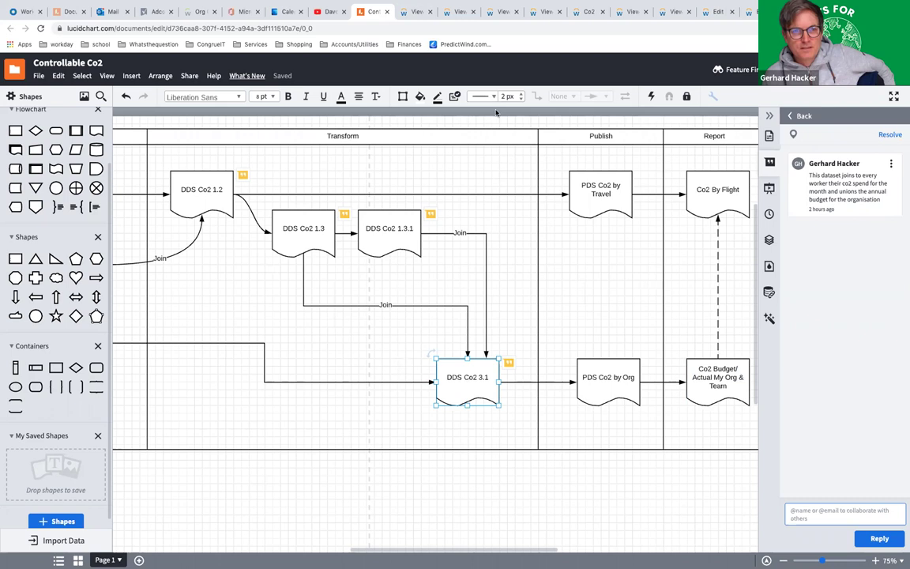
Return to the PDS Co2 by Org lineage in Workday and open DDS Co2 1.3 in a new tab for editing
{"action": "left_click", "coordinate": [458, 12]}
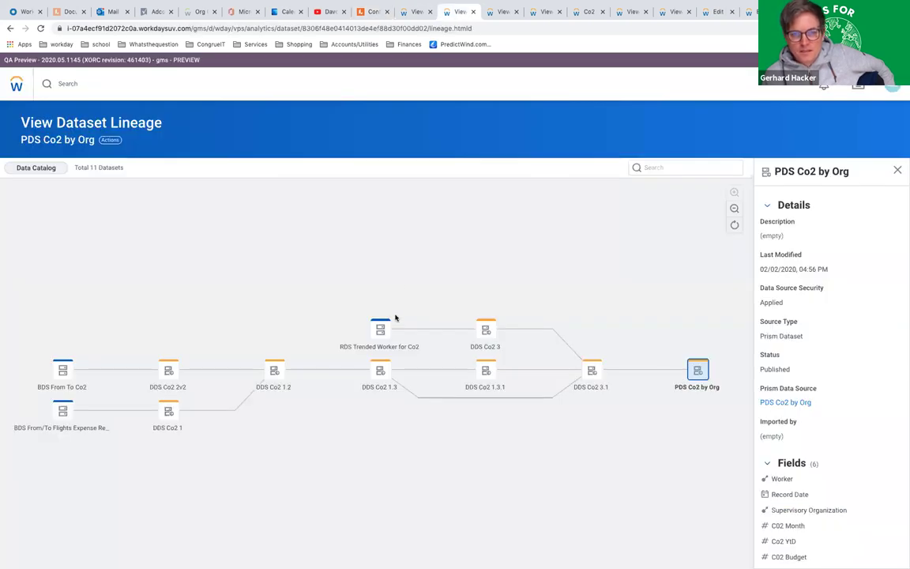
{"action": "left_click", "coordinate": [381, 372]}
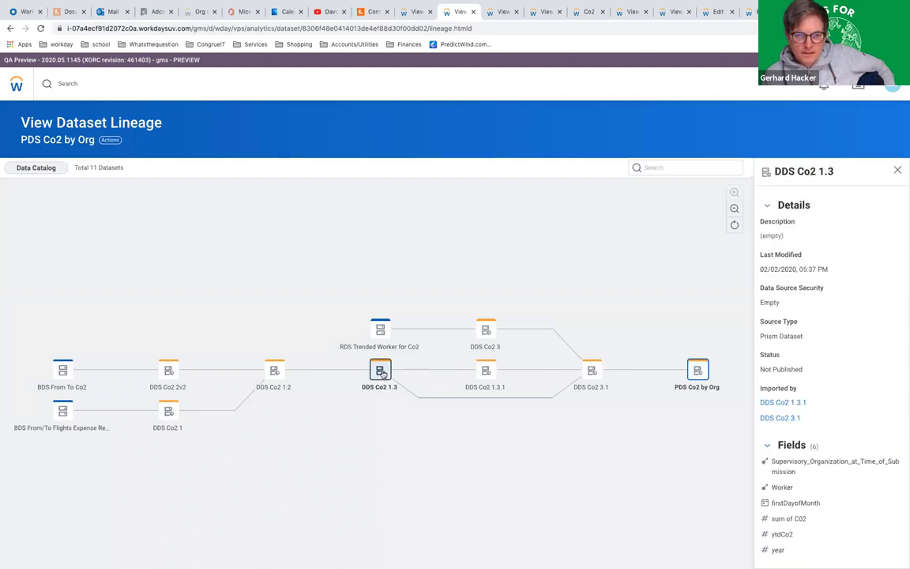
{"action": "right_click", "coordinate": [387, 383]}
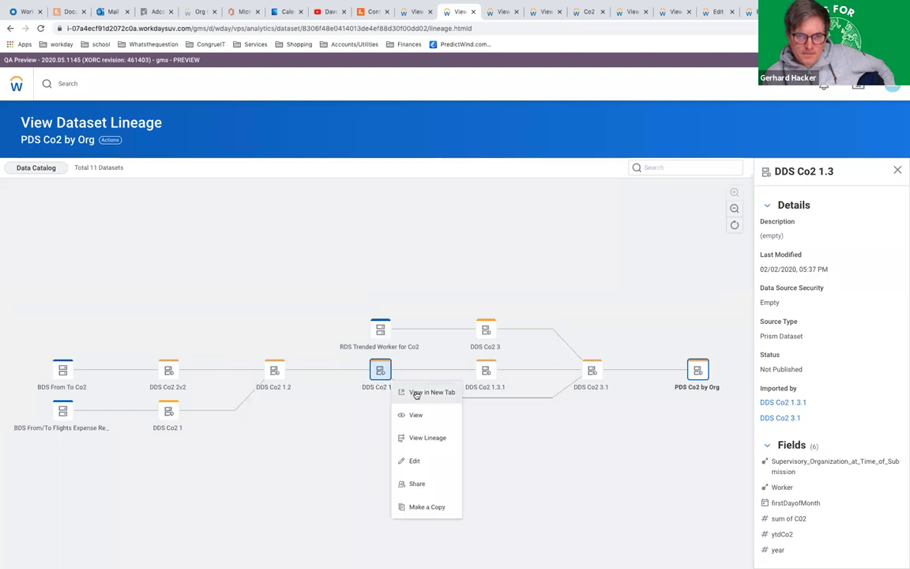
{"action": "left_click", "coordinate": [426, 392]}
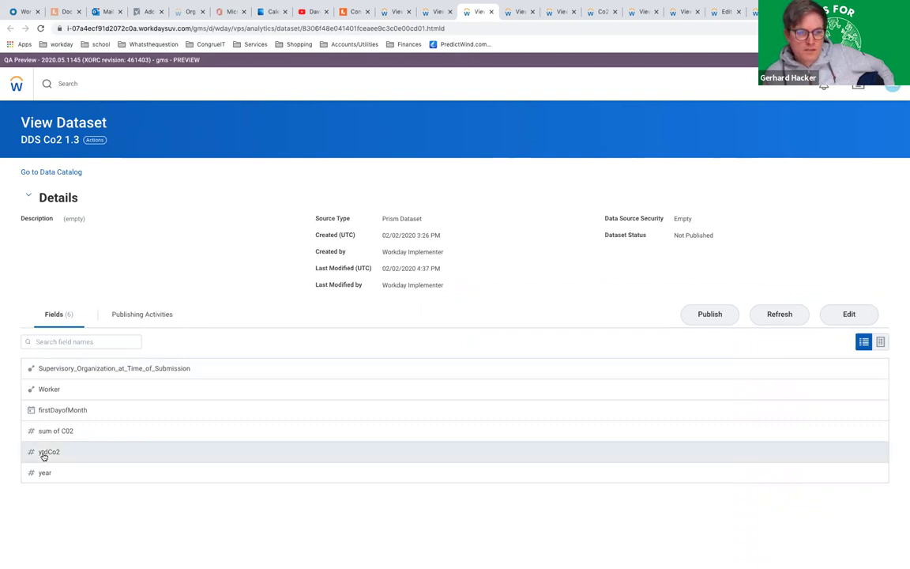
{"action": "left_click", "coordinate": [849, 315]}
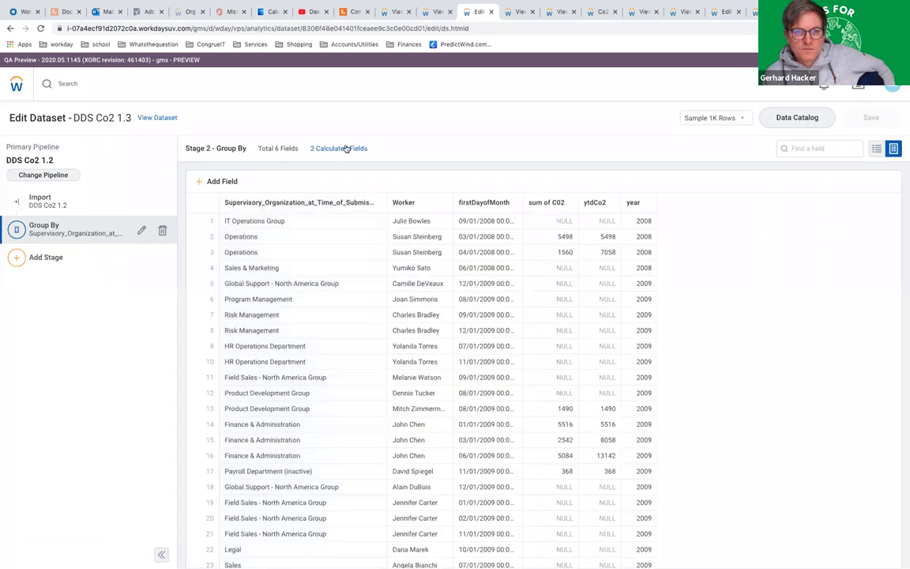
Delete the calculated field ytdCo2 from the Group By stage and save the DDS Co2 1.3 dataset
{"action": "left_click", "coordinate": [346, 148]}
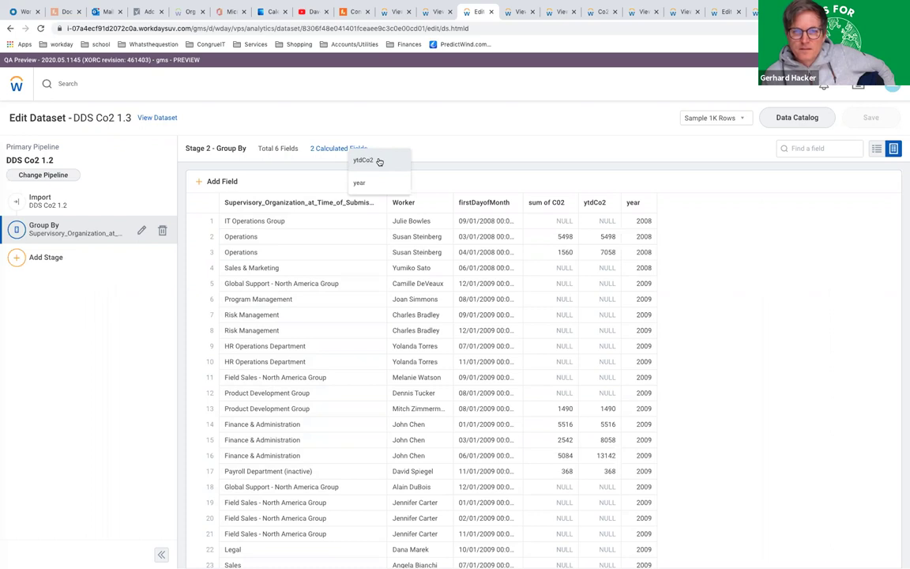
{"action": "left_click", "coordinate": [614, 206]}
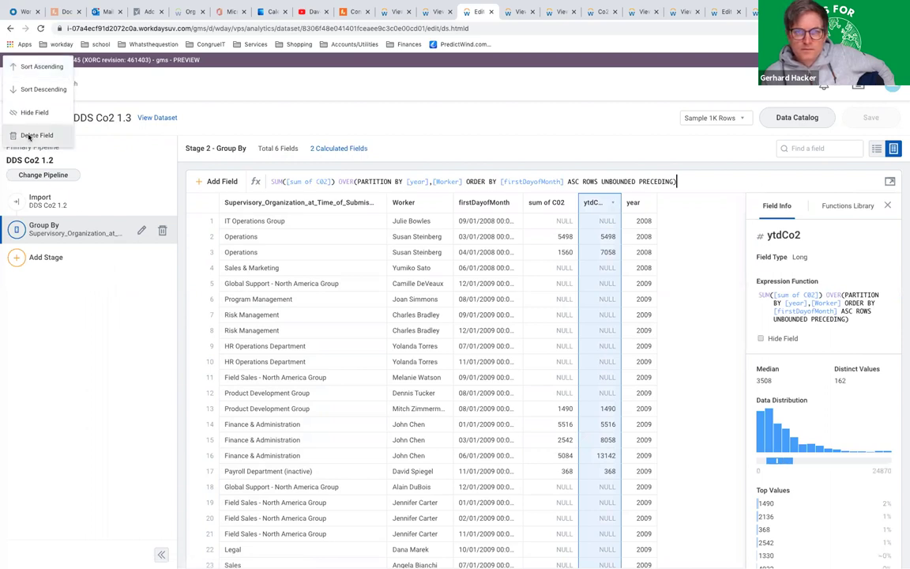
{"action": "left_click", "coordinate": [27, 138]}
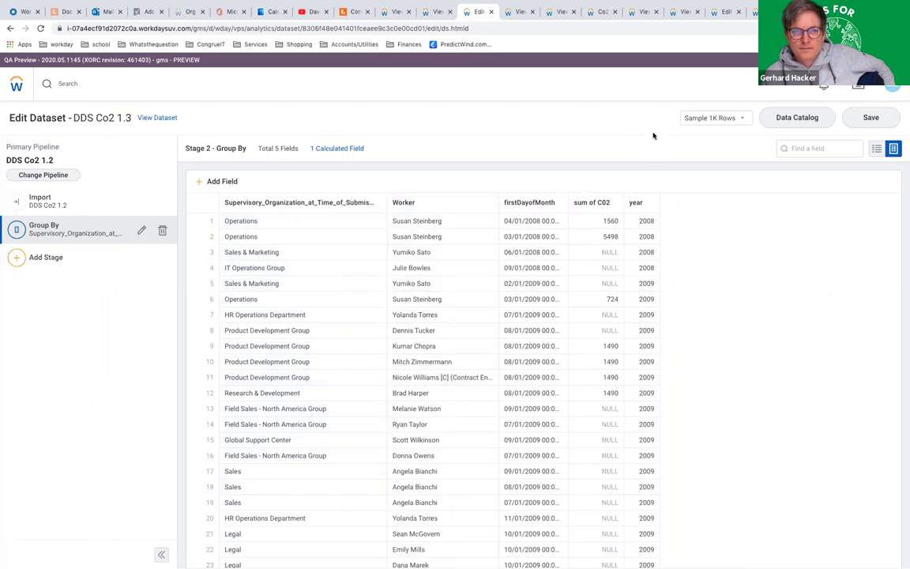
{"action": "left_click", "coordinate": [861, 117]}
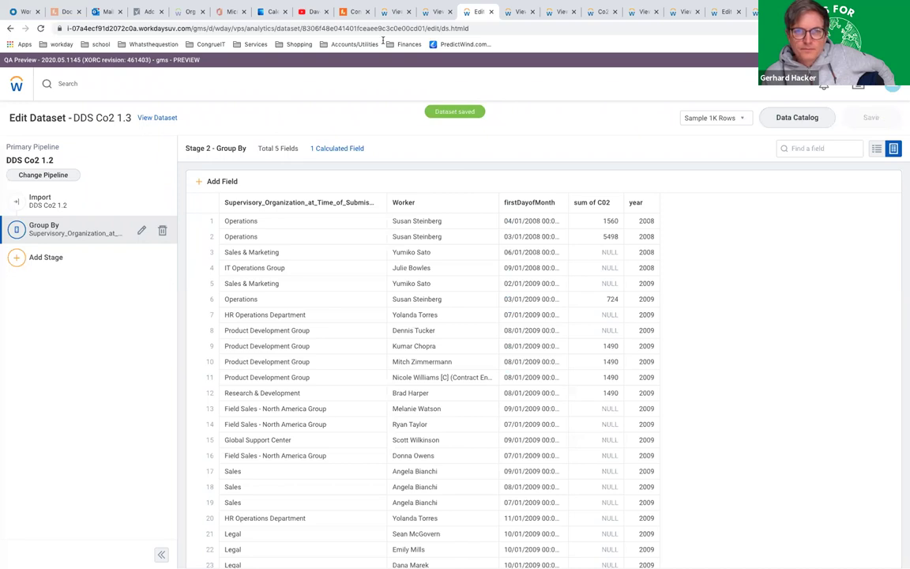
Reload the PDS Co2 by Org lineage and open DDS Co2 3.1 from it in a new tab for editing
{"action": "left_click", "coordinate": [434, 14]}
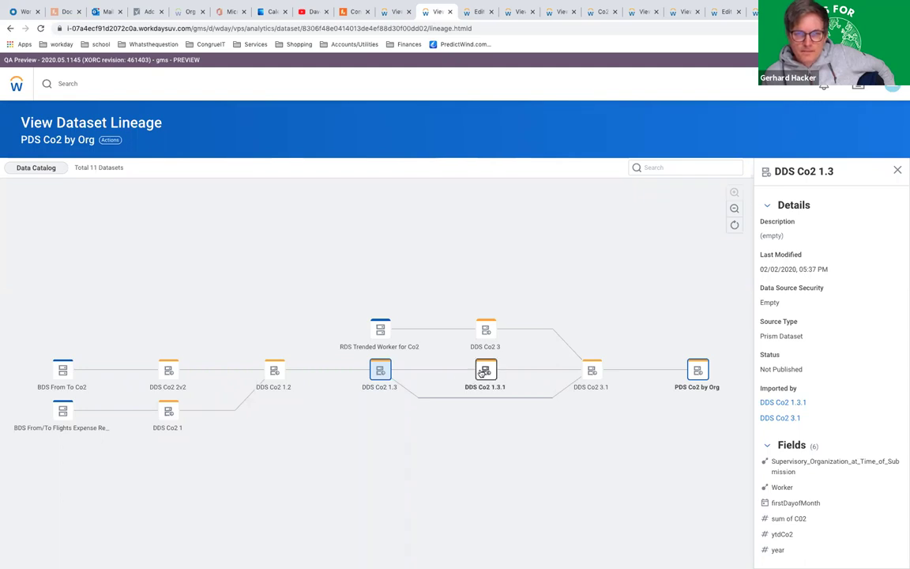
{"action": "left_click", "coordinate": [39, 27]}
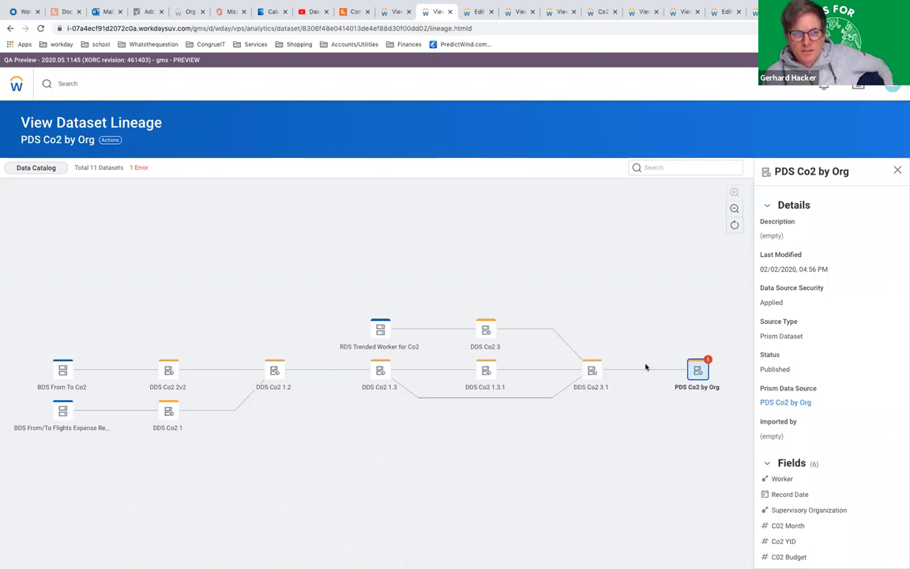
{"action": "left_click", "coordinate": [592, 369]}
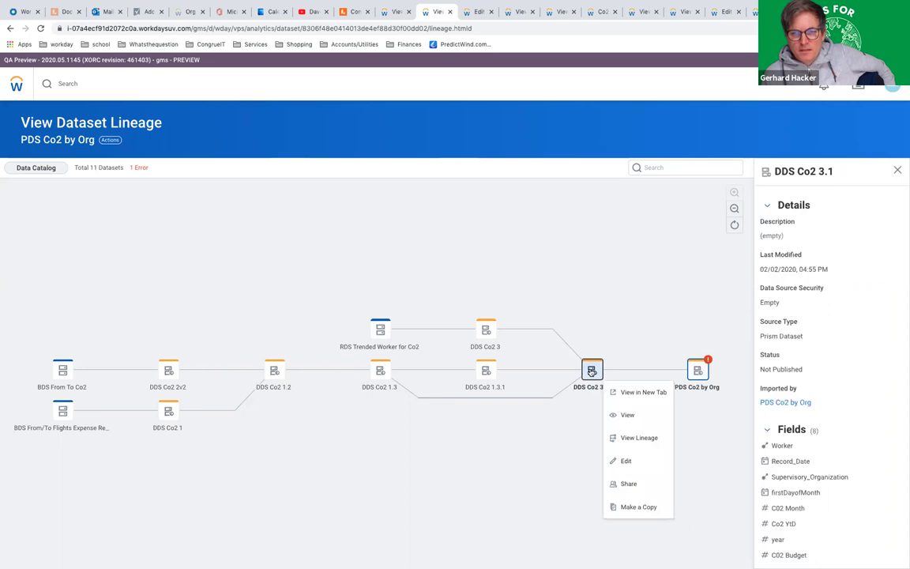
{"action": "left_click", "coordinate": [636, 393]}
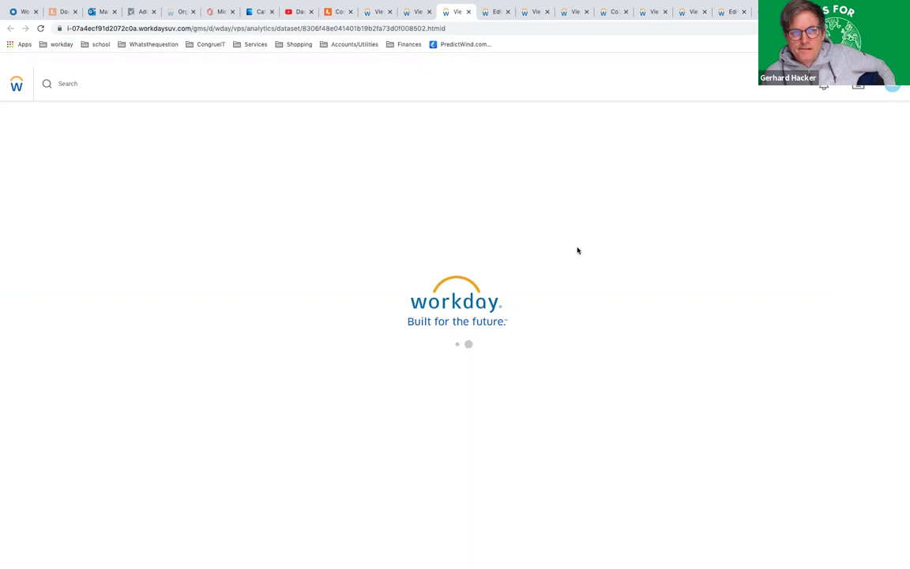
{"action": "left_click", "coordinate": [845, 314]}
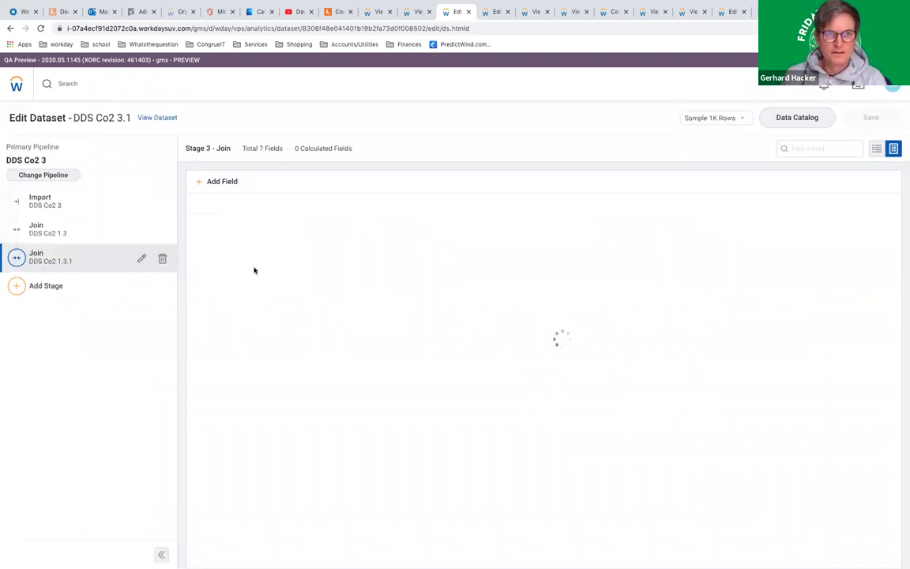
Add a calculated field to the DDS Co2 1.3.1 Join stage and insert the window function SUM as its expression
{"action": "left_click", "coordinate": [198, 183]}
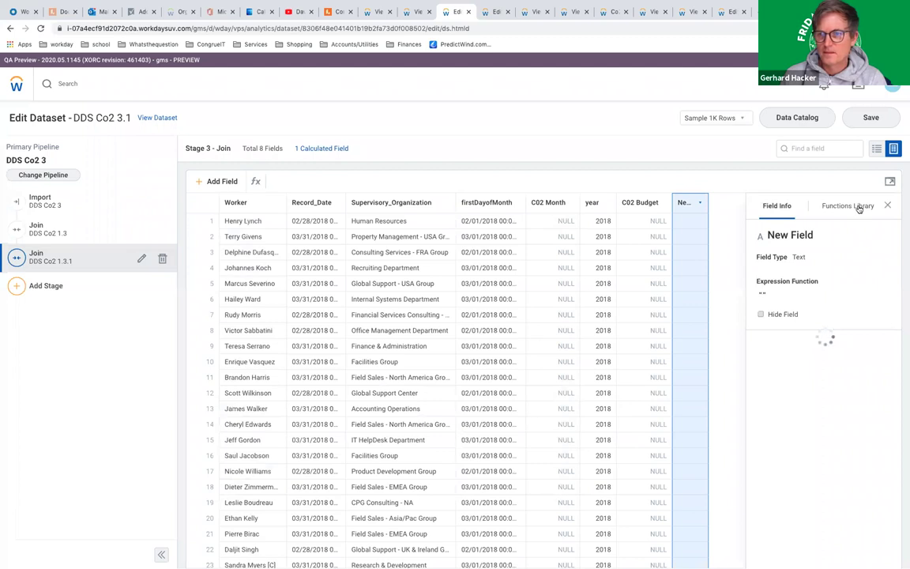
{"action": "left_click", "coordinate": [859, 207]}
{"action": "left_click", "coordinate": [777, 380]}
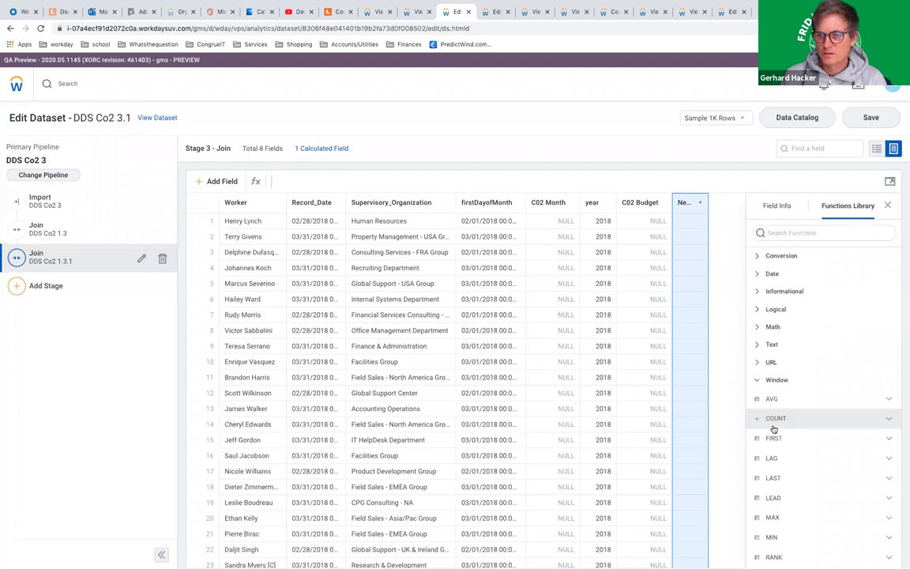
{"action": "scroll", "coordinate": [772, 428], "scroll_direction": "down", "scroll_amount": 1}
{"action": "left_click", "coordinate": [757, 560]}
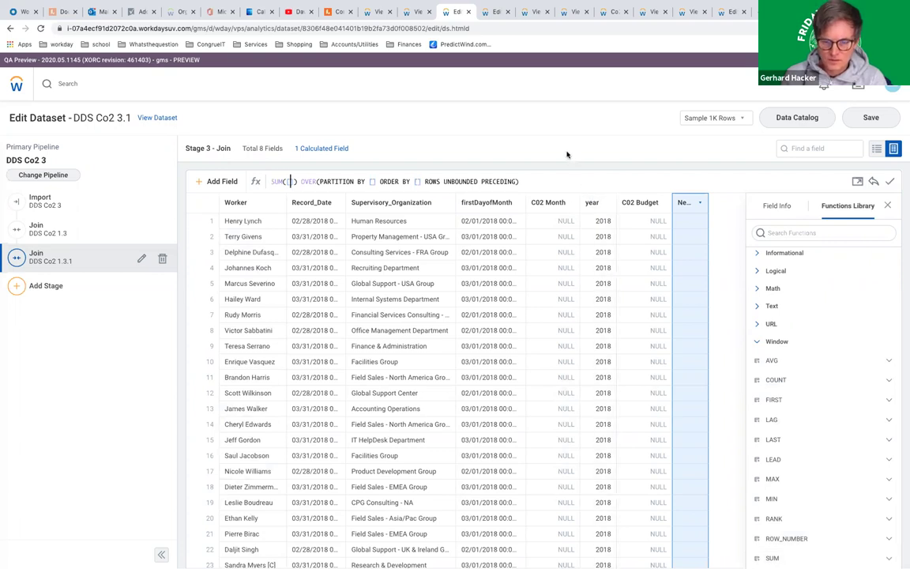
Complete the SUM expression to total C02 Month, partitioned by Worker and year and ordered by firstDayofMonth ASC
{"action": "type", "text": "c"}
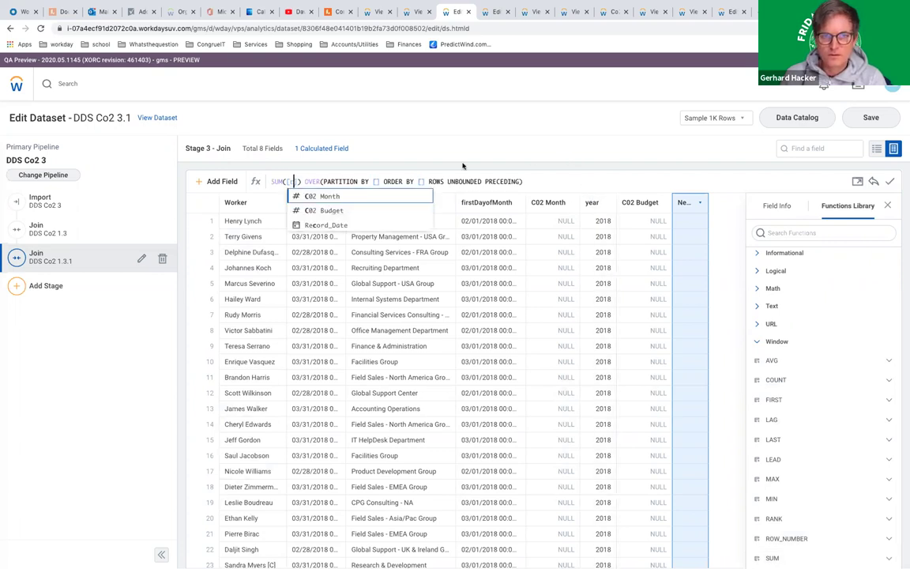
{"action": "left_click", "coordinate": [326, 198]}
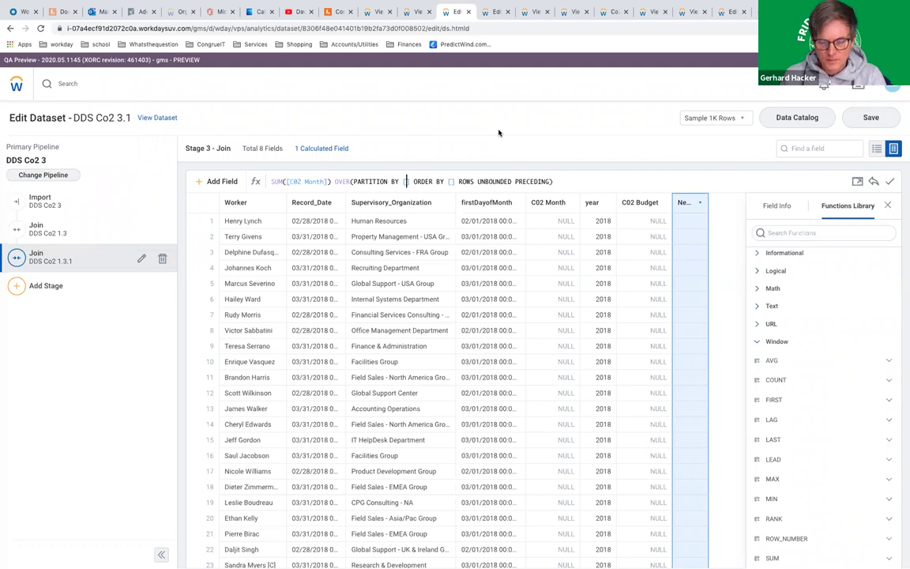
{"action": "type", "text": "wo"}
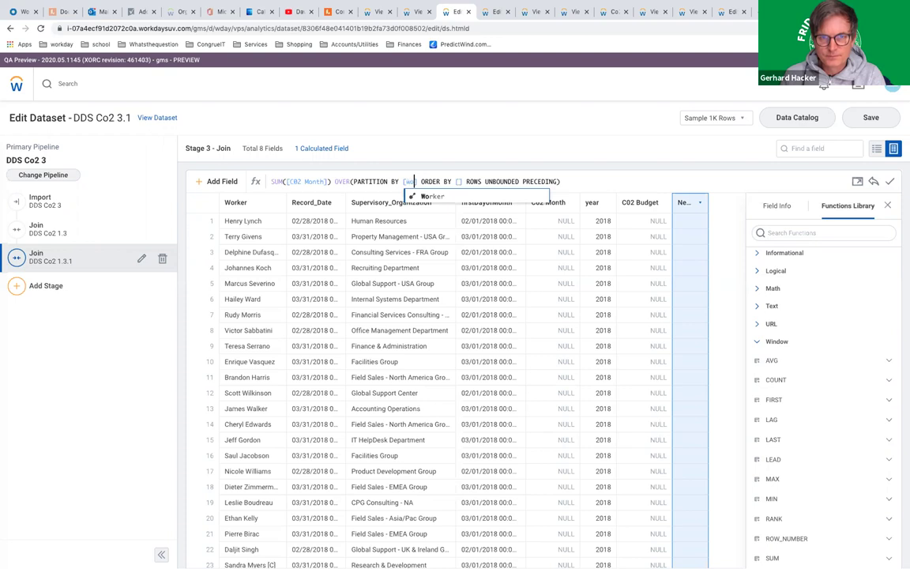
{"action": "left_click", "coordinate": [427, 196]}
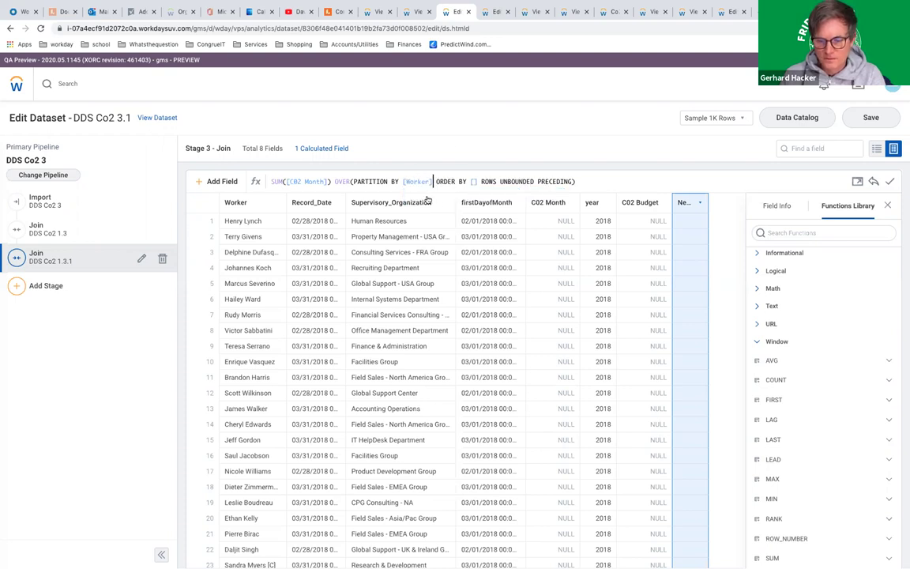
{"action": "type", "text": "["}
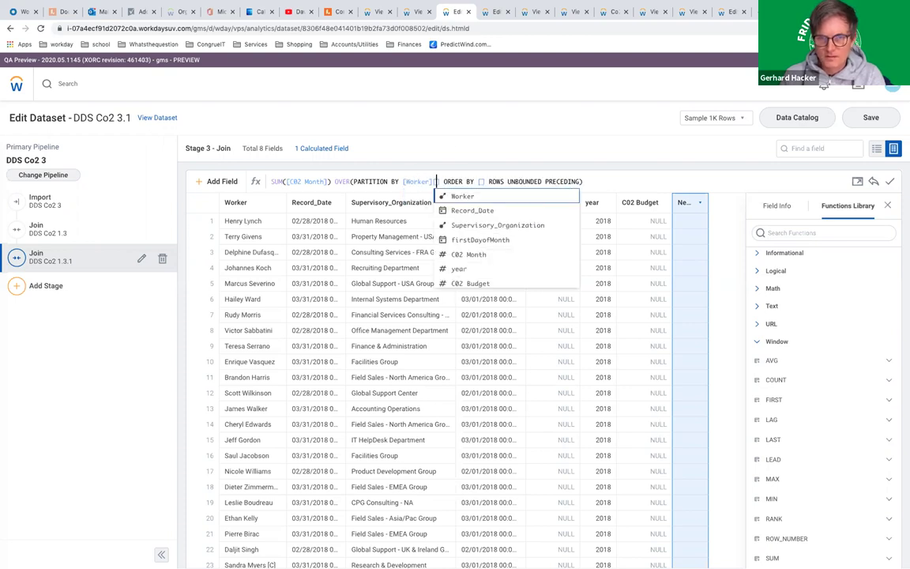
{"action": "left_click", "coordinate": [457, 269]}
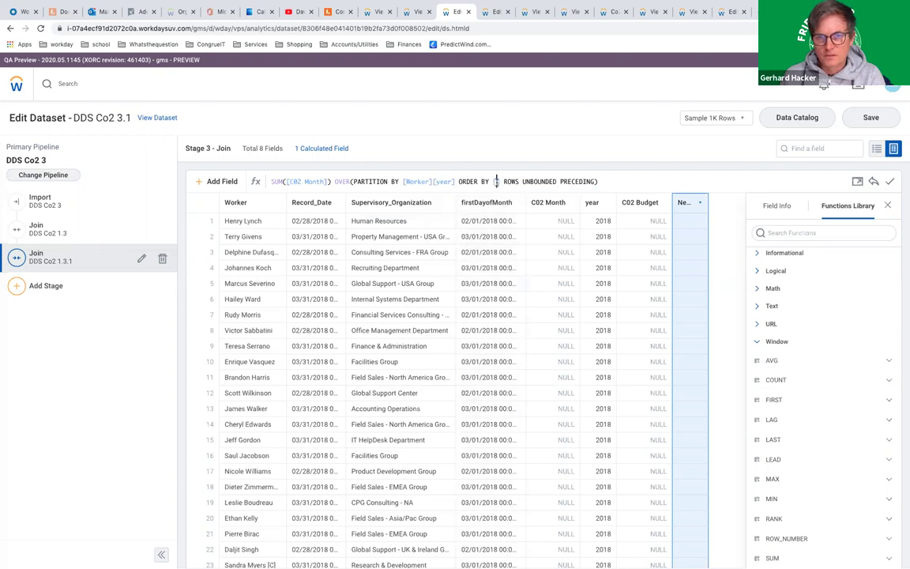
{"action": "type", "text": "fi"}
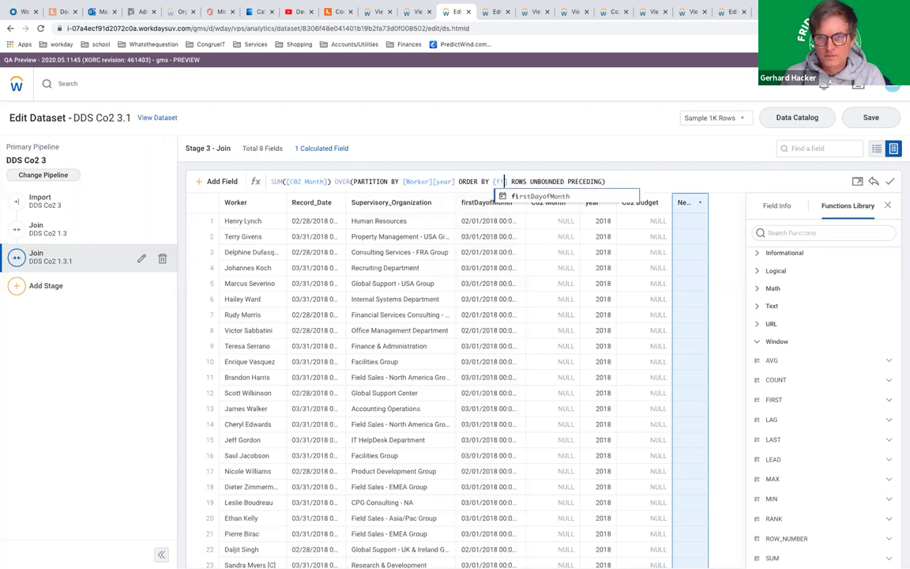
{"action": "left_click", "coordinate": [499, 197]}
{"action": "type", "text": "ASC"}
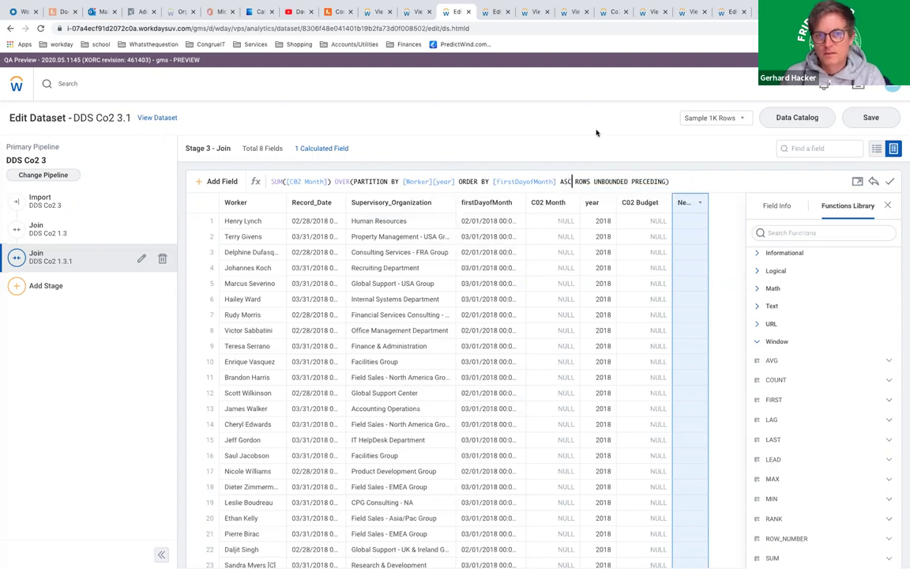
Rename the new calculated field as ytdCo2
{"action": "left_click", "coordinate": [778, 207]}
{"action": "left_click", "coordinate": [793, 240]}
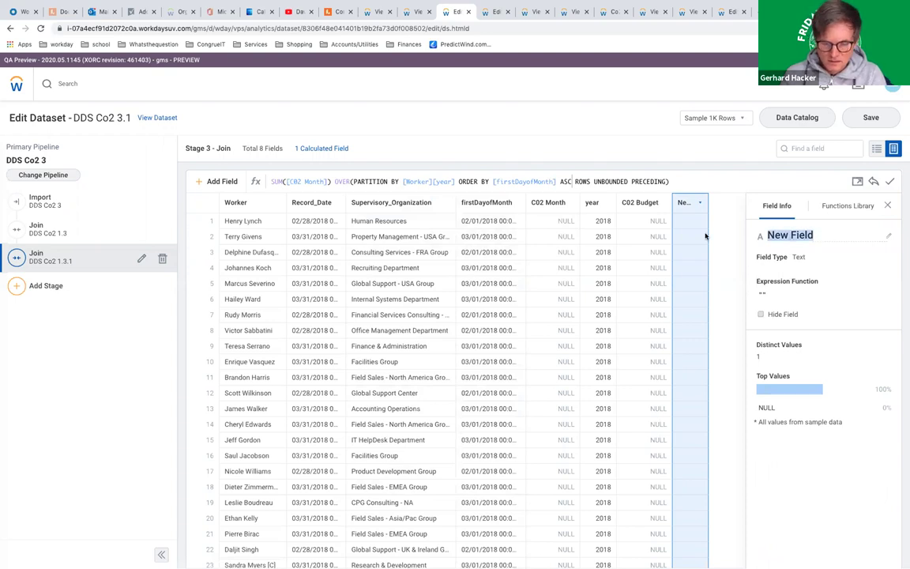
{"action": "type", "text": "ytdC"}
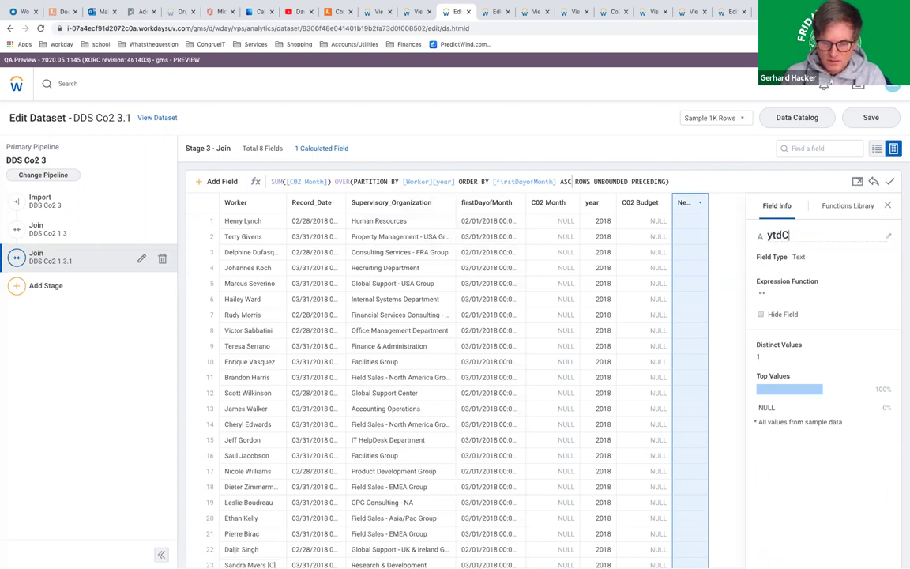
{"action": "type", "text": "o2"}
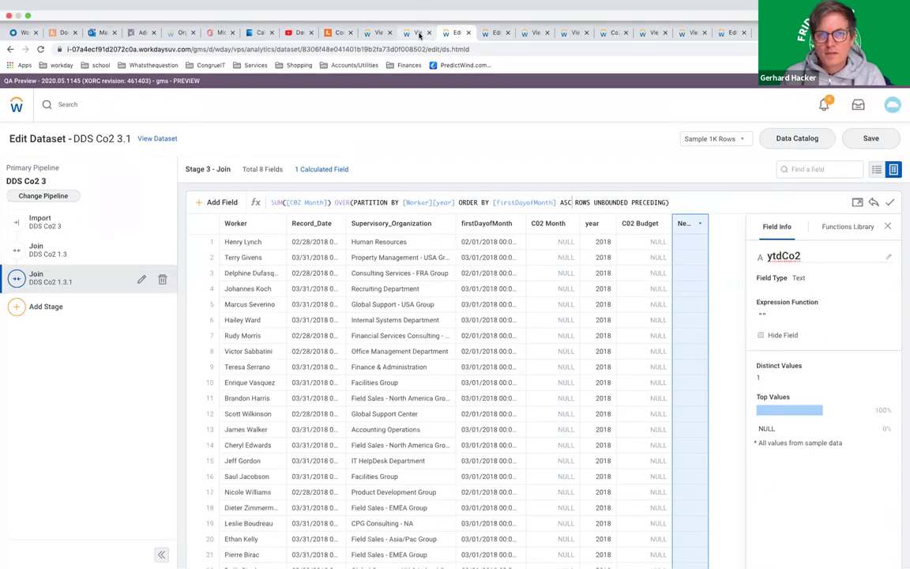
Check the field list of PDS Co2 by Org in the dataset lineage, and return to editing DDS Co2 3.1
{"action": "left_click", "coordinate": [416, 33]}
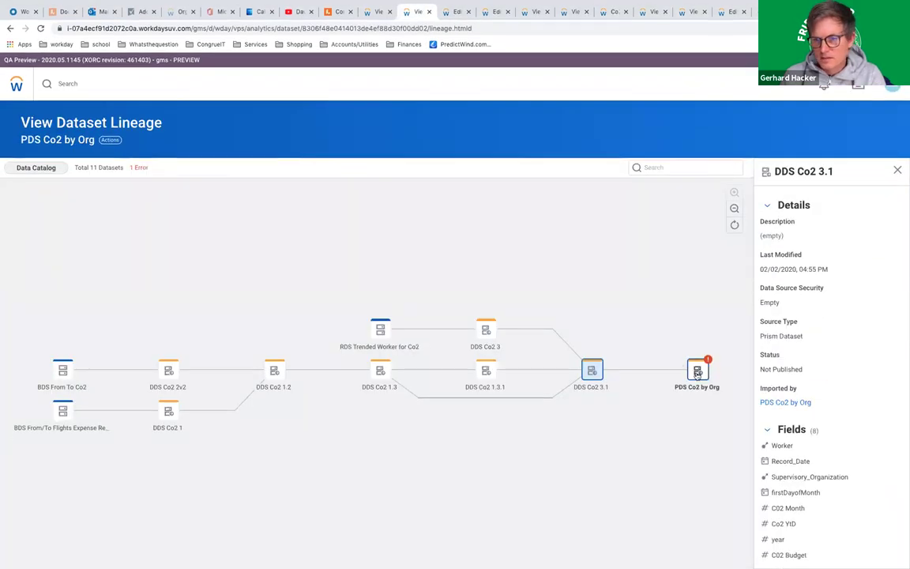
{"action": "left_click", "coordinate": [697, 373]}
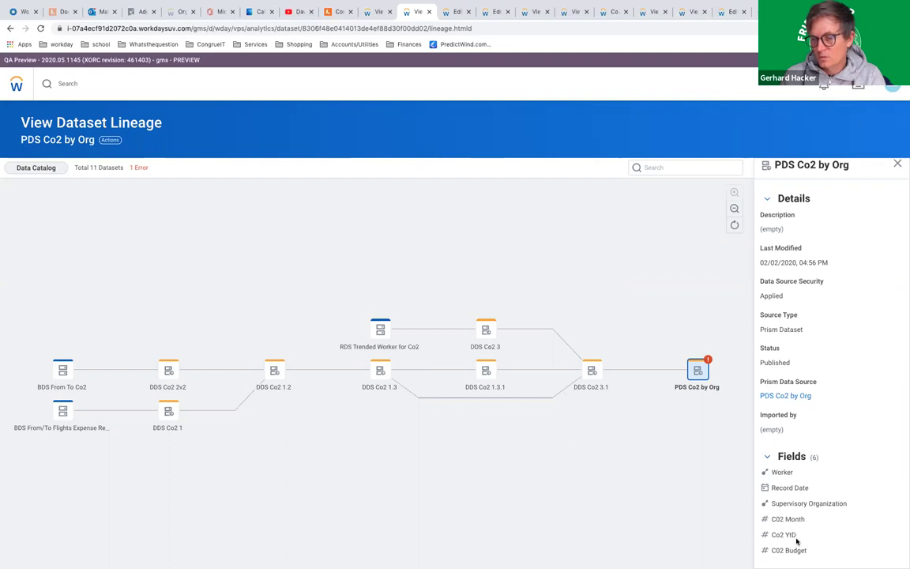
{"action": "left_click", "coordinate": [697, 375]}
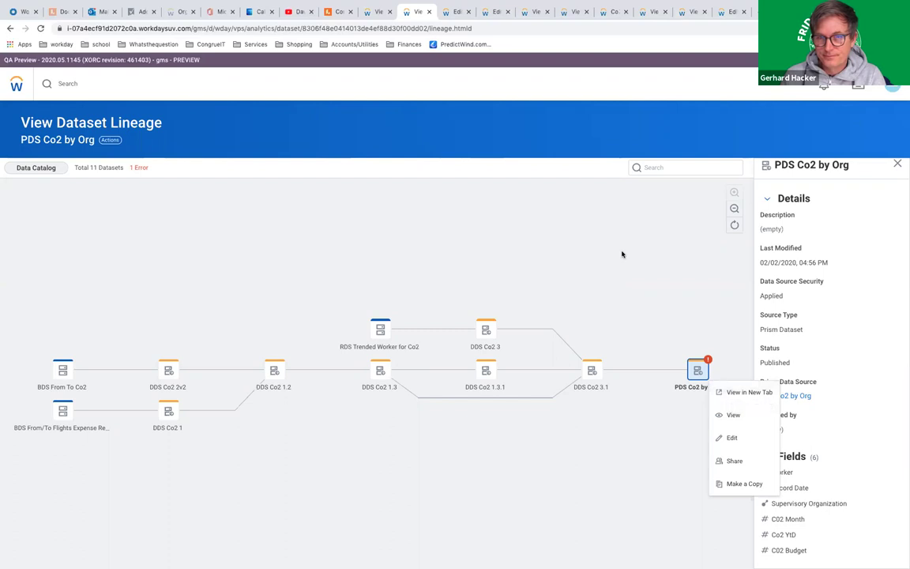
{"action": "left_click", "coordinate": [656, 467]}
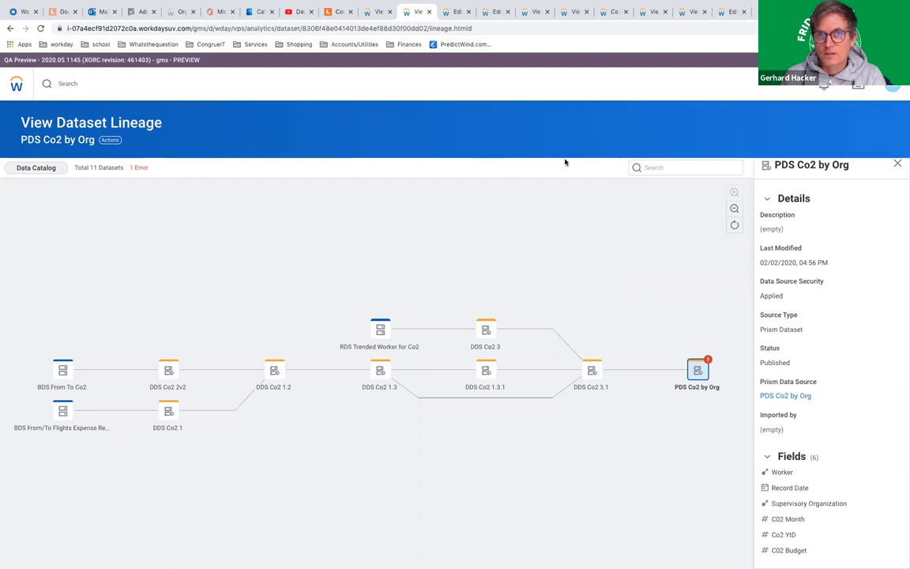
{"action": "left_click", "coordinate": [454, 11]}
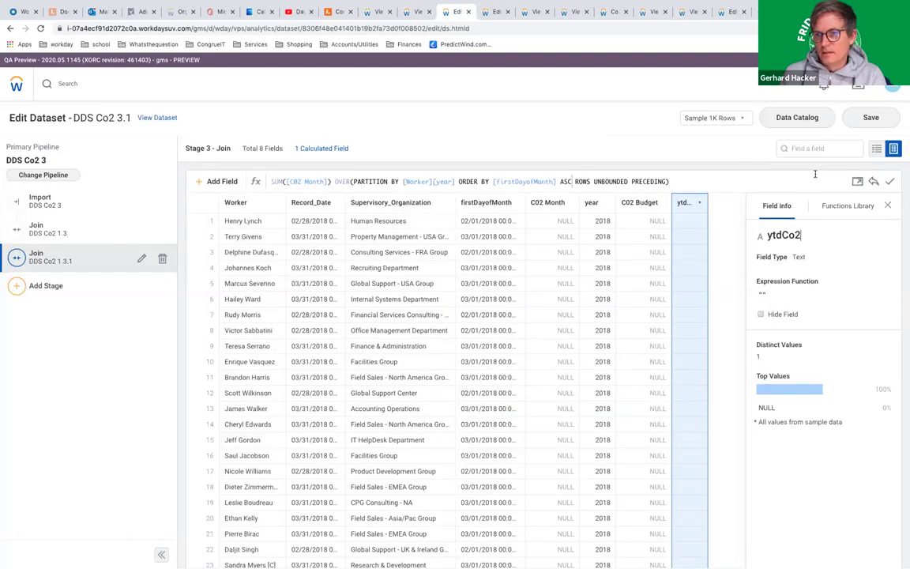
Separate Worker and year with a comma in the ytdCo2 partition clause and save the DDS Co2 3.1 dataset
{"action": "left_click", "coordinate": [870, 118]}
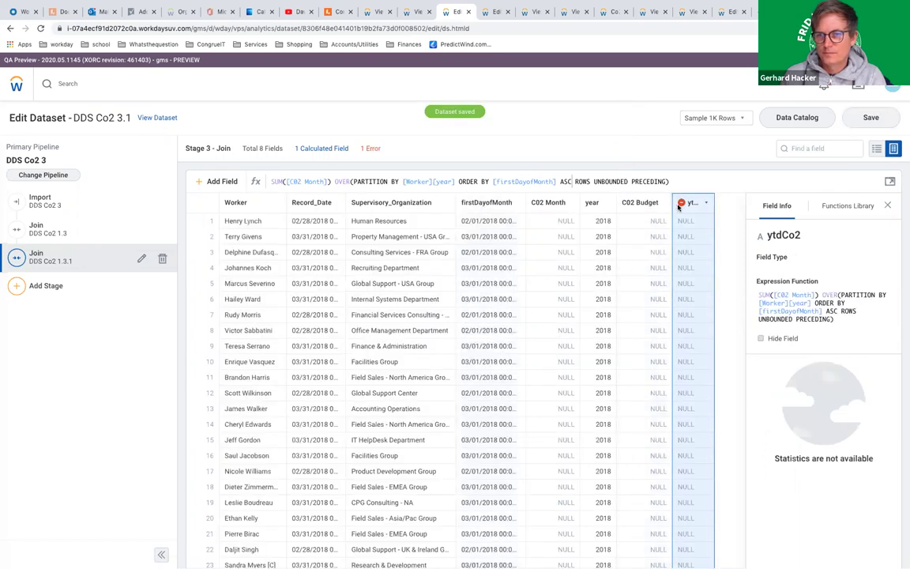
{"action": "mouse_move", "coordinate": [684, 203]}
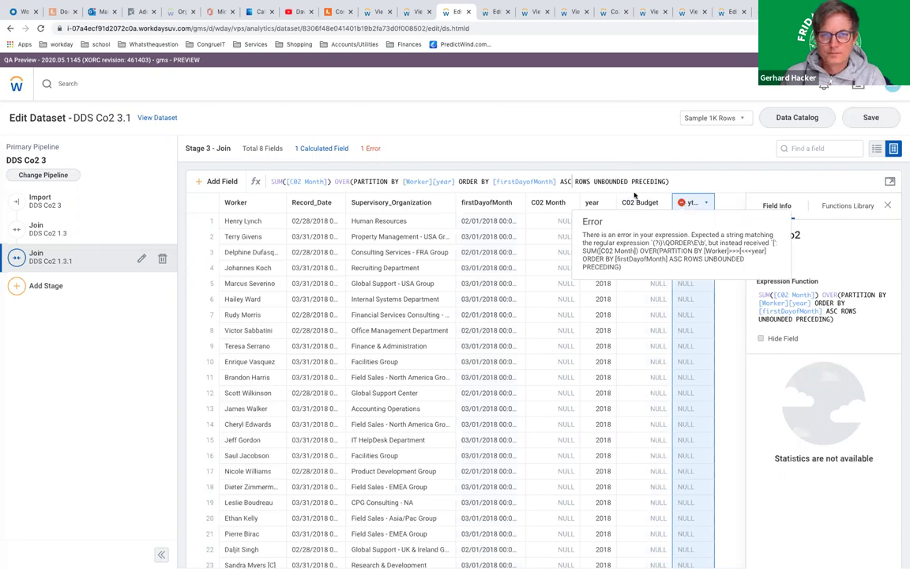
{"action": "left_click", "coordinate": [433, 181]}
{"action": "type", "text": ","}
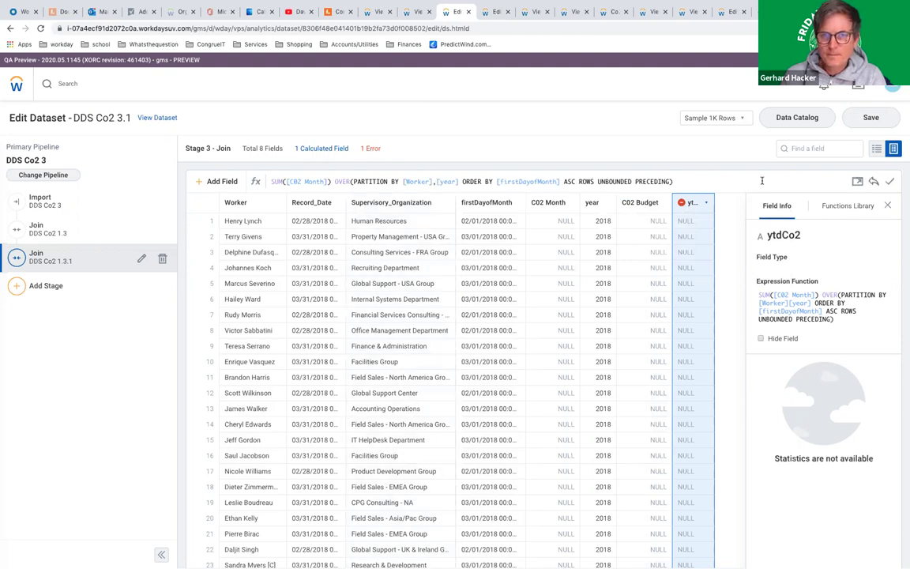
{"action": "left_click", "coordinate": [871, 120]}
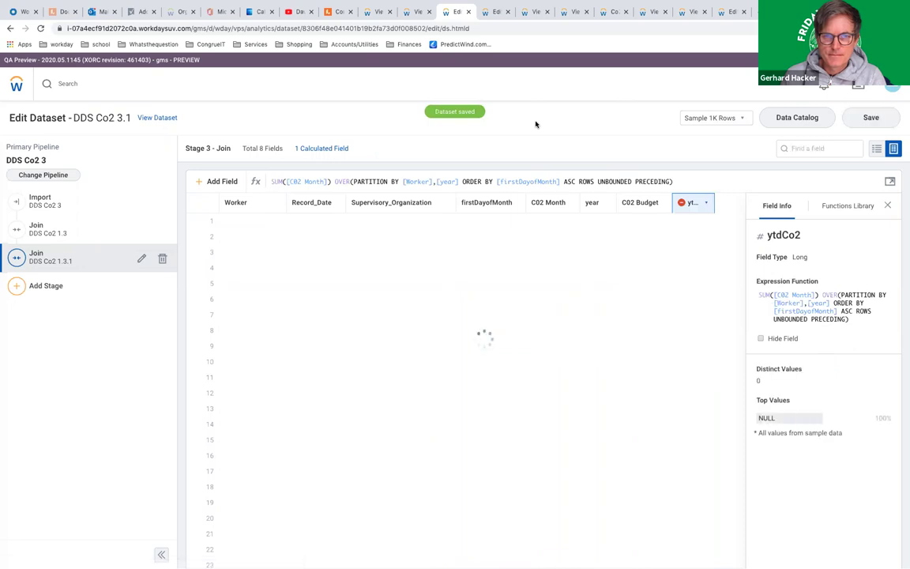
{"action": "left_click", "coordinate": [871, 117]}
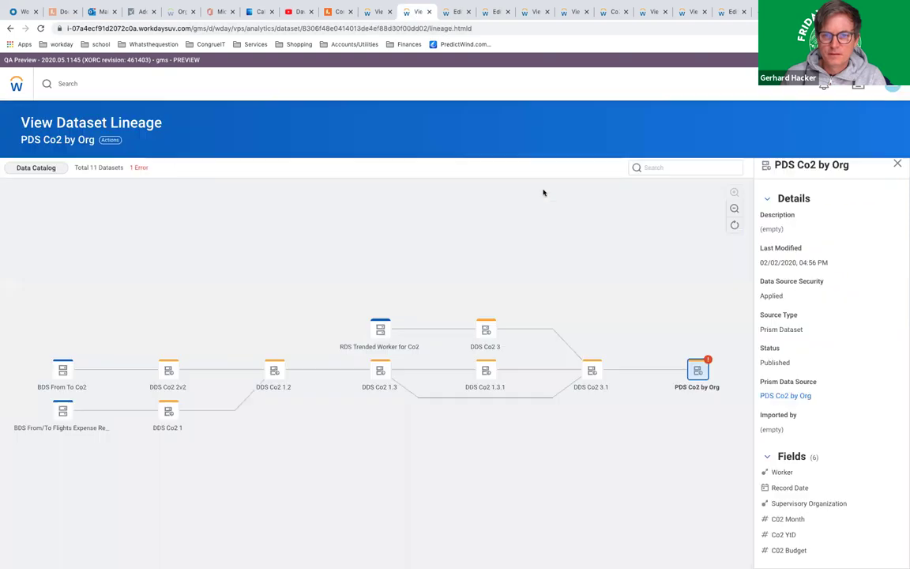
Reload the PDS Co2 by Org lineage and open the PDS Co2 by Org dataset for editing
{"action": "left_click", "coordinate": [418, 12]}
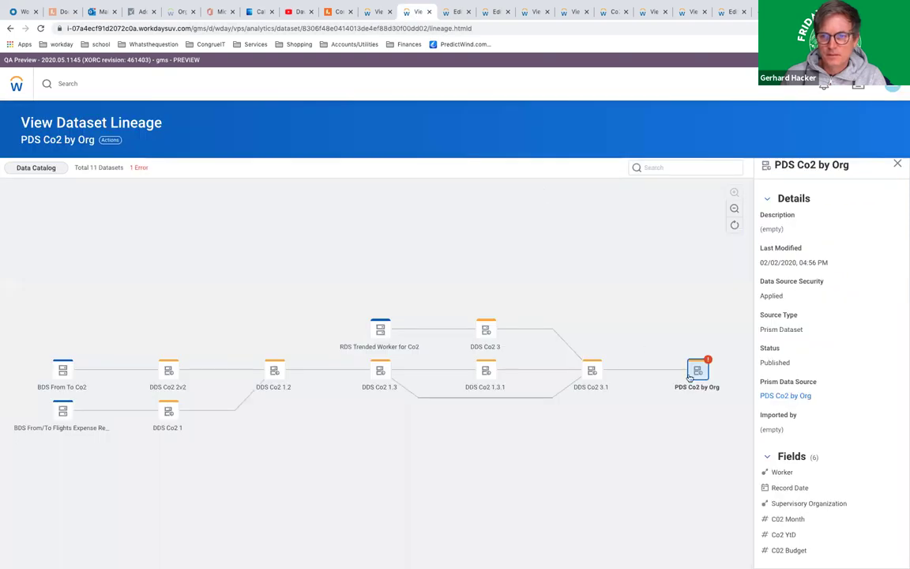
{"action": "left_click", "coordinate": [42, 28]}
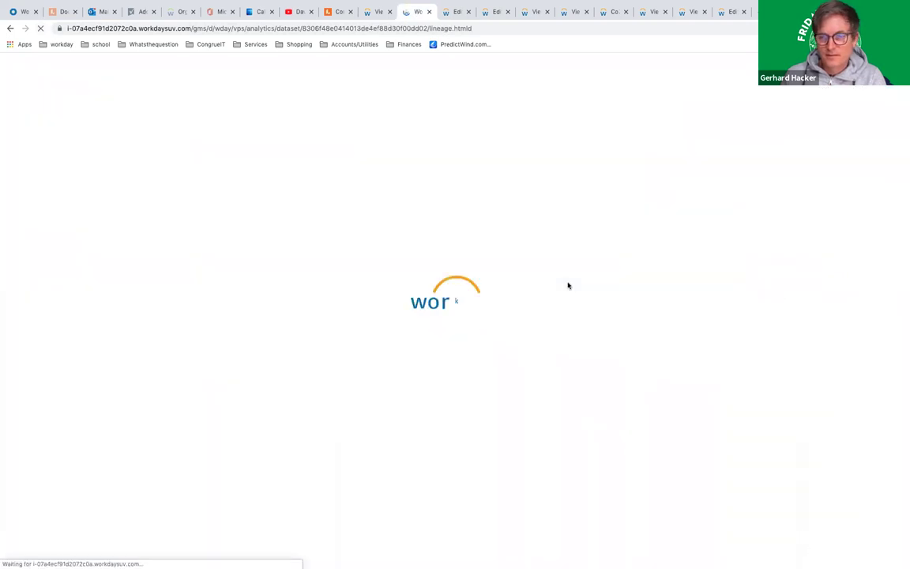
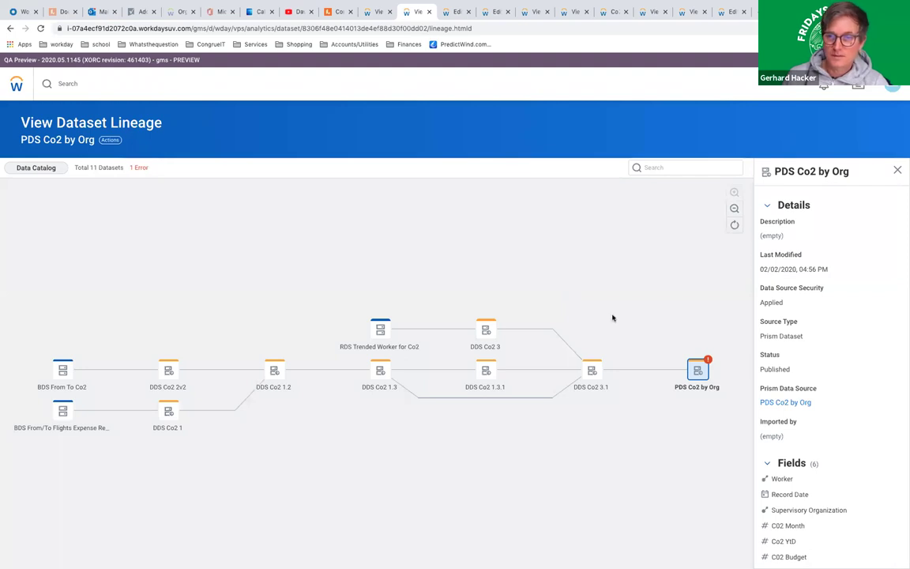
{"action": "left_click", "coordinate": [698, 371]}
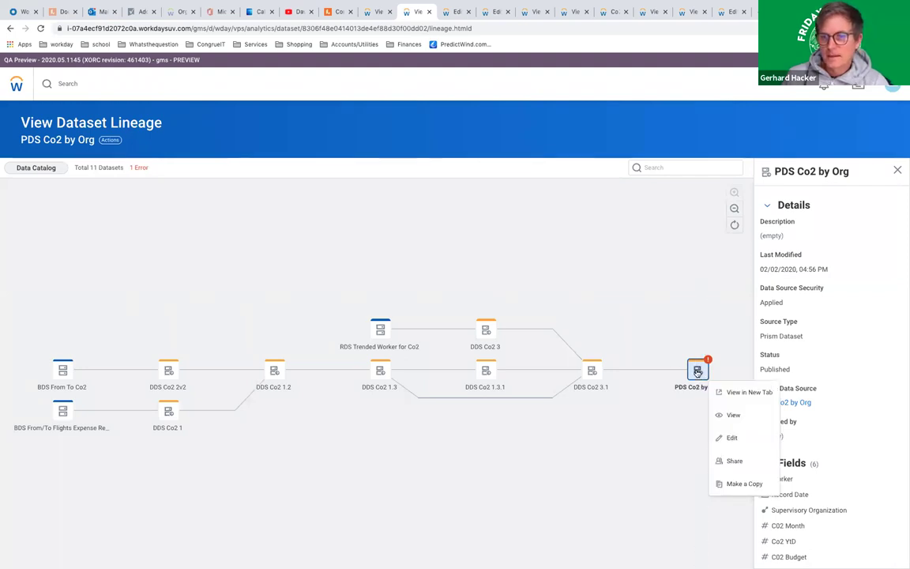
{"action": "left_click", "coordinate": [654, 397]}
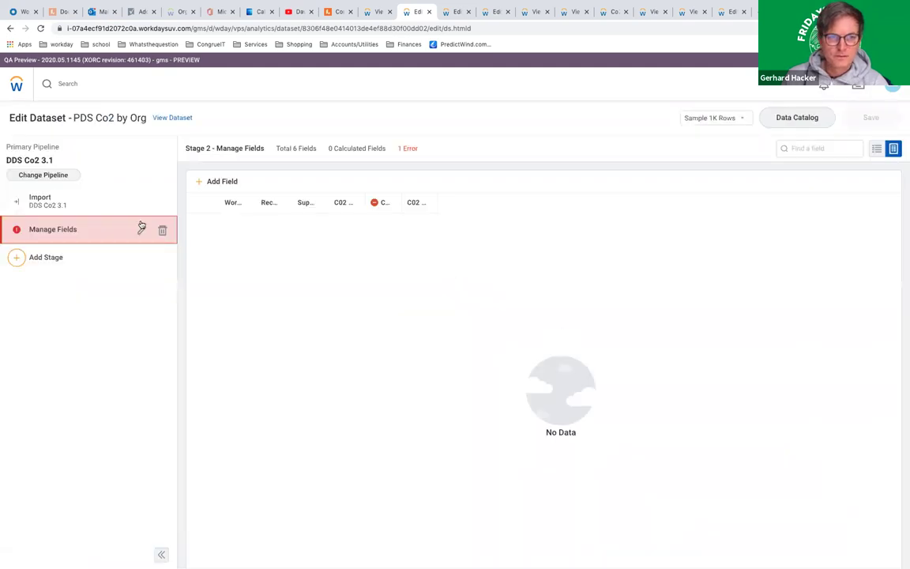
Edit the Manage Fields stage and remove the invalid Co2 YtD input field
{"action": "left_click", "coordinate": [141, 230]}
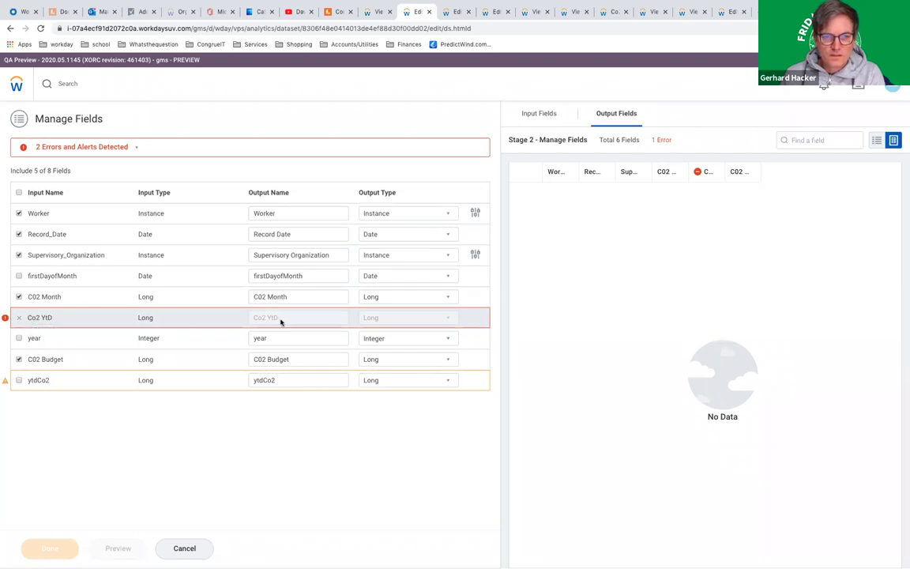
{"action": "triple_click", "coordinate": [252, 320]}
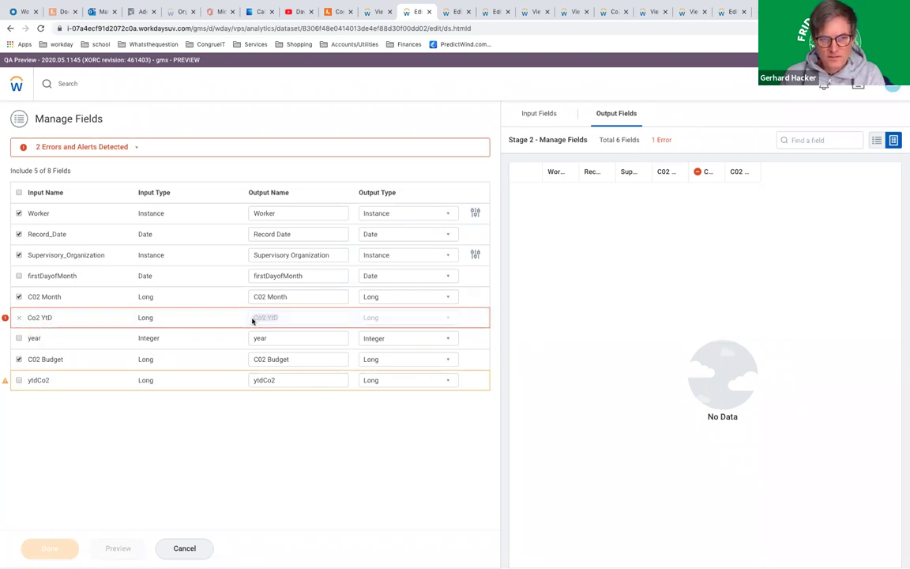
{"action": "left_click", "coordinate": [18, 317]}
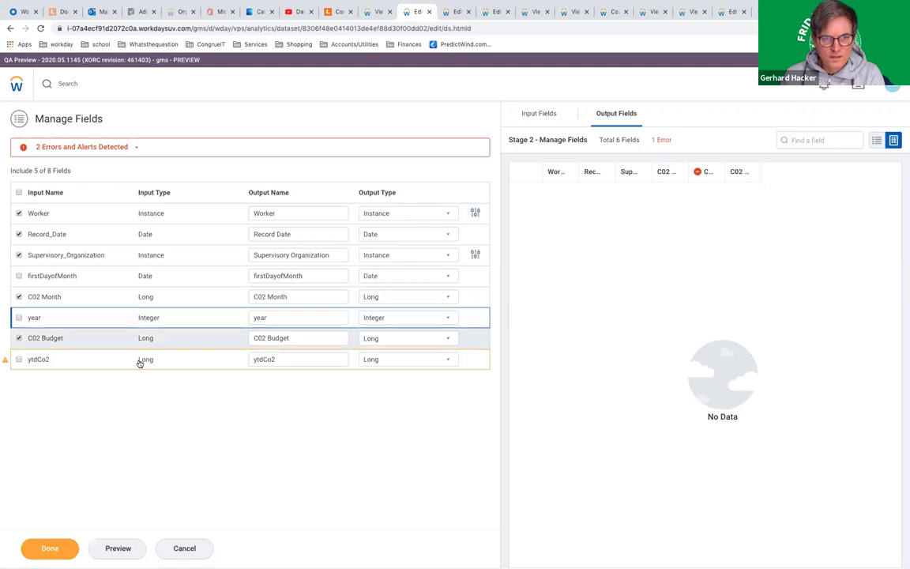
Set the output name of the ytdCo2 field to Co2 YtD
{"action": "left_click", "coordinate": [202, 362]}
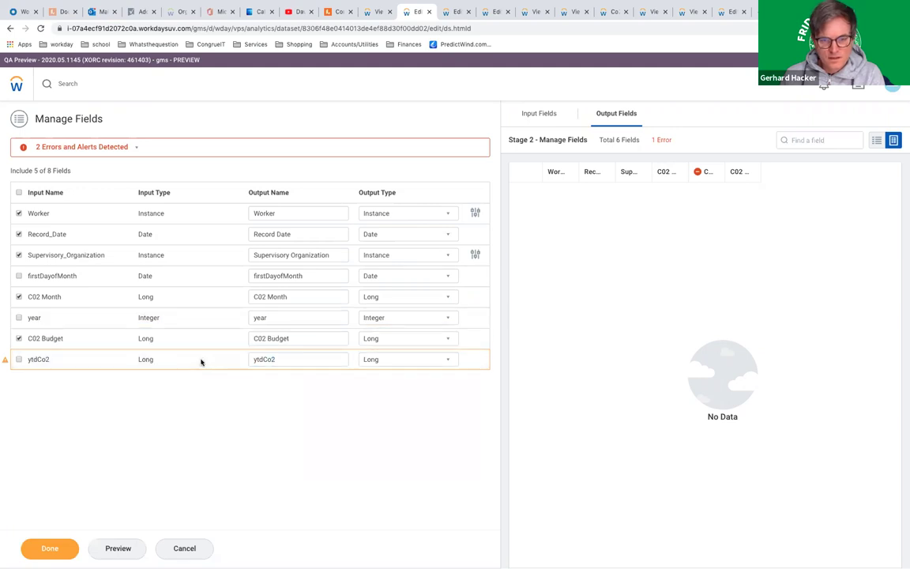
{"action": "triple_click", "coordinate": [248, 359]}
{"action": "left_click", "coordinate": [253, 388]}
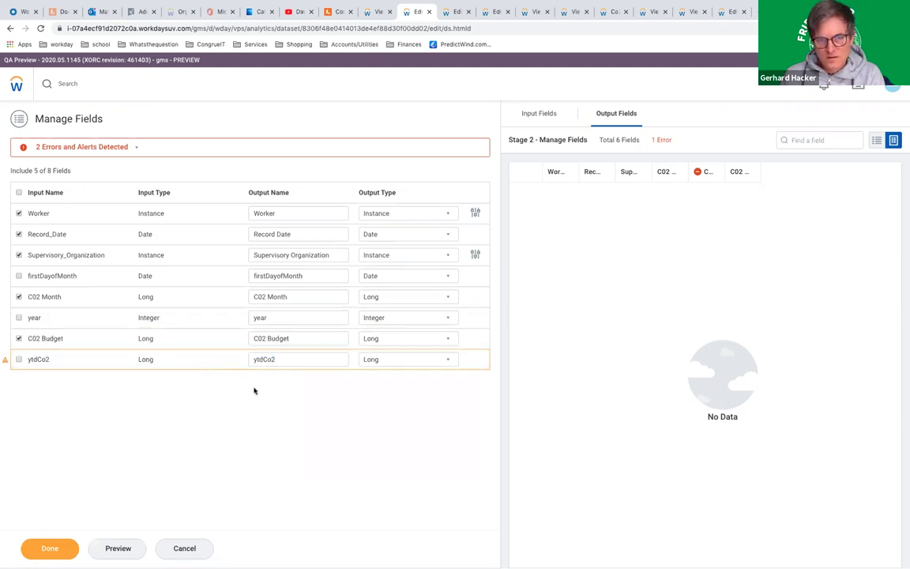
{"action": "double_click", "coordinate": [248, 360]}
{"action": "left_click", "coordinate": [242, 362]}
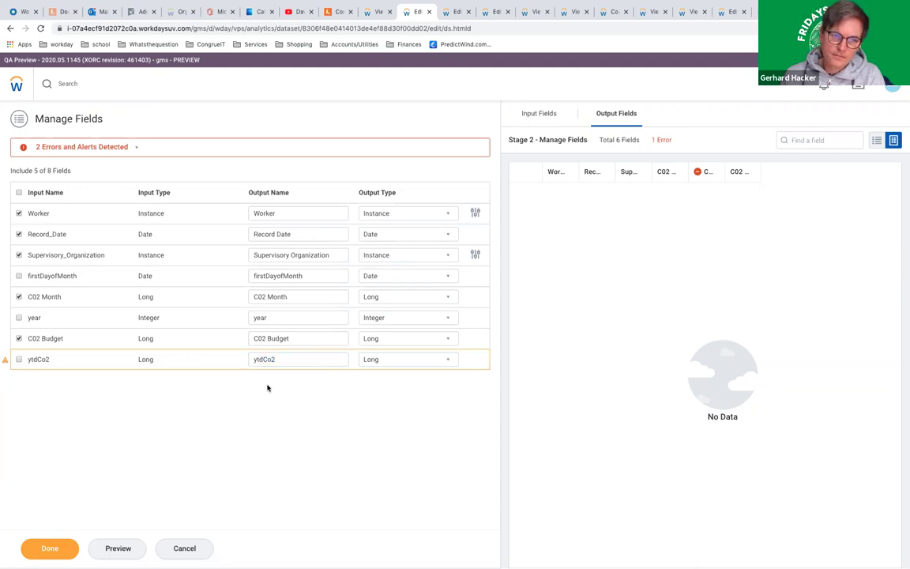
{"action": "left_click", "coordinate": [264, 360]}
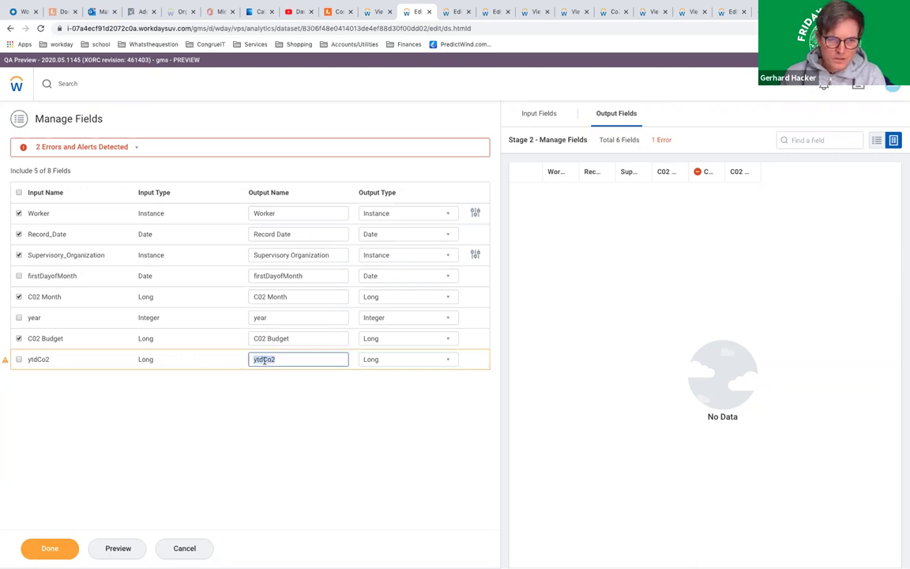
{"action": "key", "text": "BackSpace"}
{"action": "key", "text": "BackSpace"}
{"action": "key", "text": "BackSpace"}
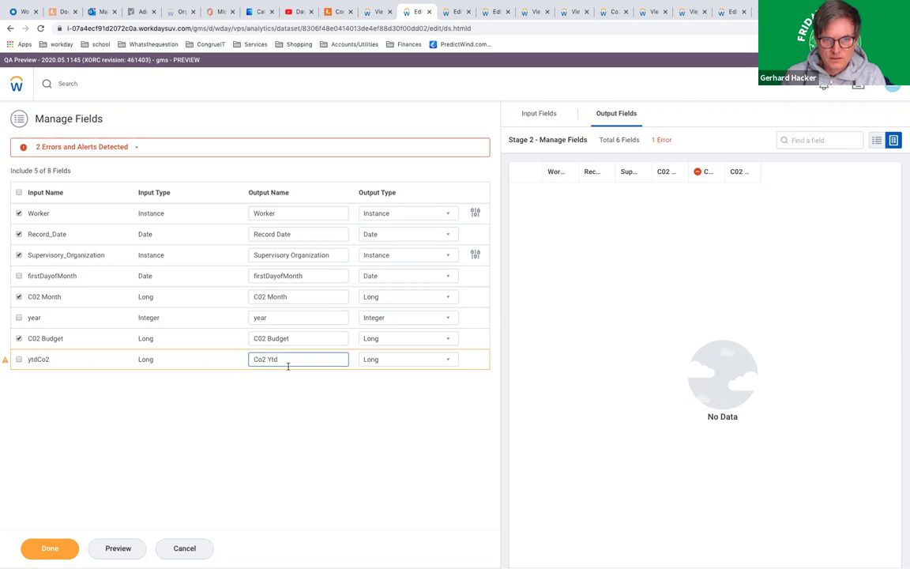
{"action": "key", "text": "BackSpace"}
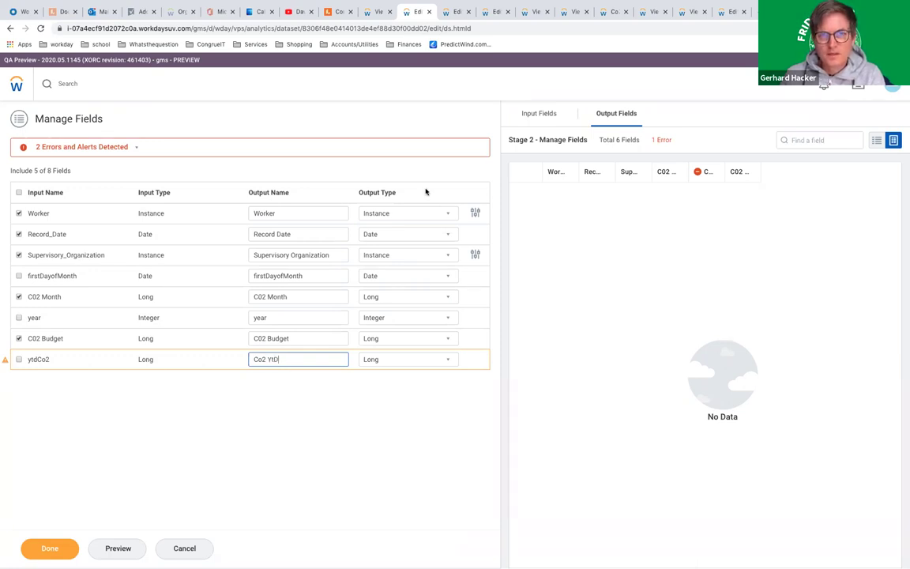
Check which fields the Co2 Budget/ Actual My Org & Team report summarizes and return to editing PDS Co2 by Org
{"action": "left_click", "coordinate": [463, 12]}
{"action": "left_click", "coordinate": [495, 12]}
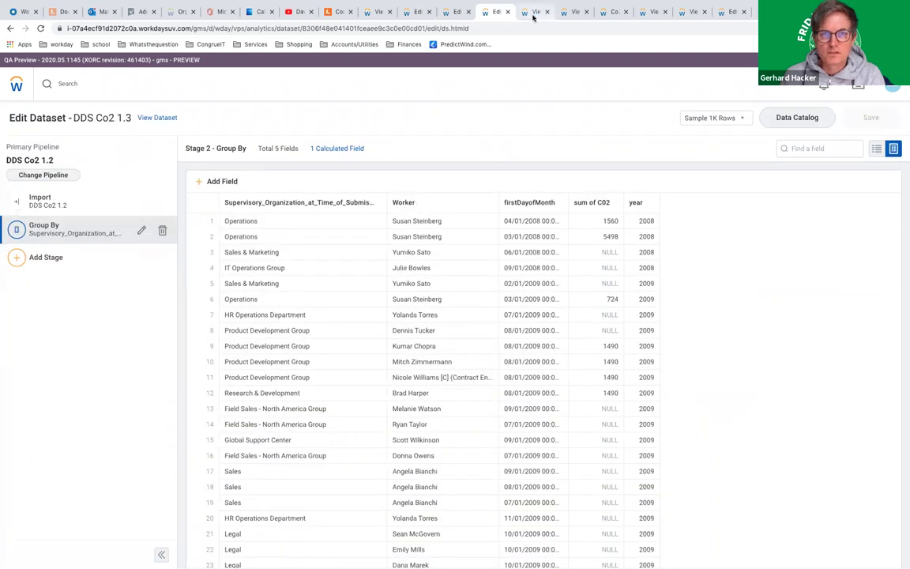
{"action": "left_click", "coordinate": [534, 12]}
{"action": "left_click", "coordinate": [574, 13]}
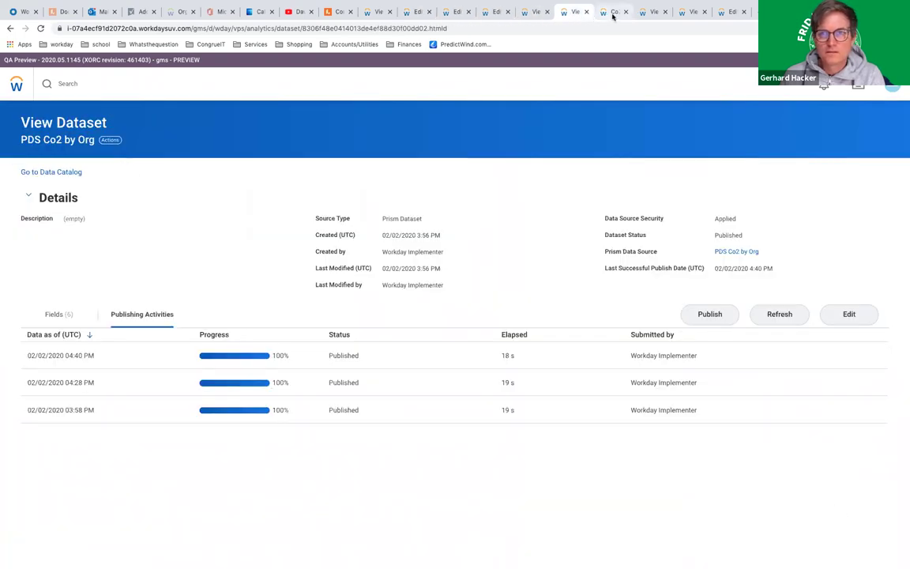
{"action": "left_click", "coordinate": [613, 13]}
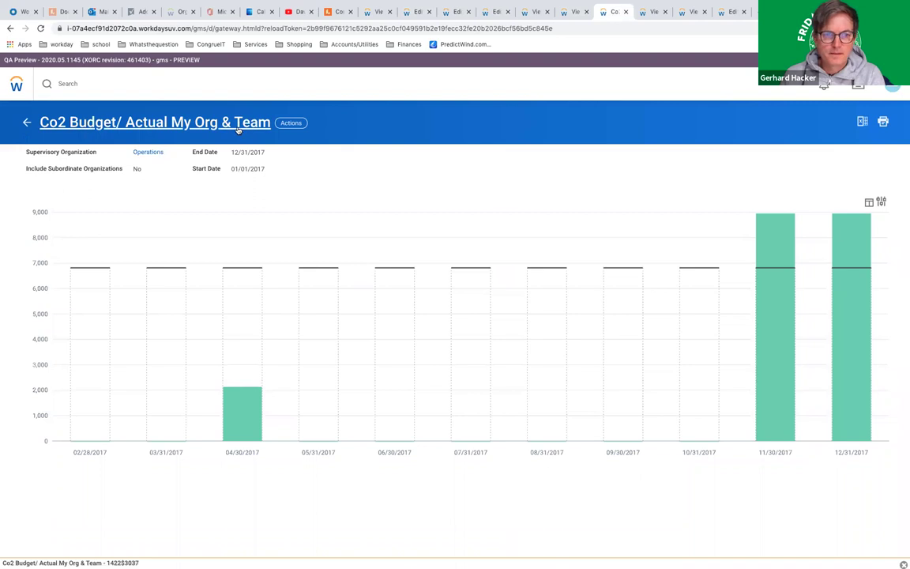
{"action": "left_click", "coordinate": [201, 125]}
{"action": "scroll", "coordinate": [337, 276], "scroll_direction": "down", "scroll_amount": 5}
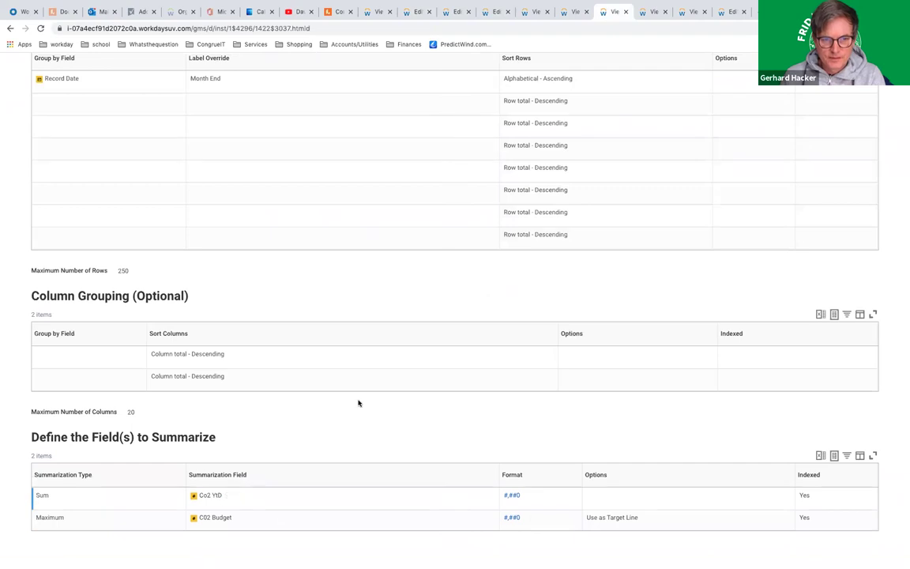
{"action": "left_click", "coordinate": [576, 13]}
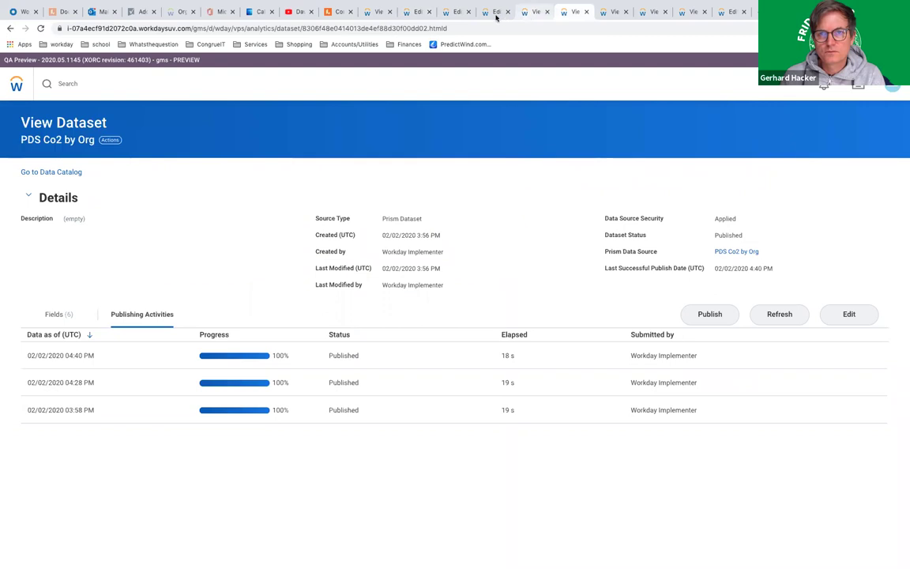
{"action": "left_click", "coordinate": [496, 13]}
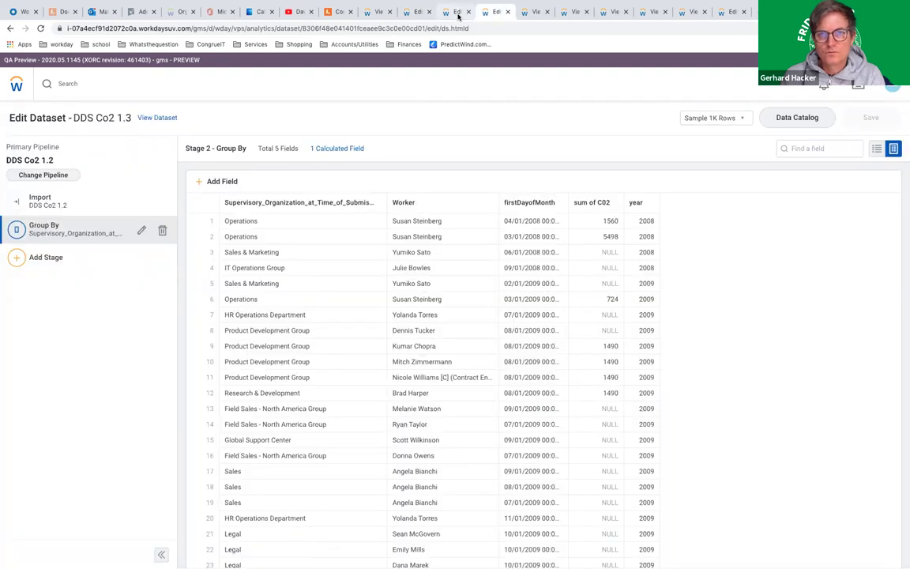
{"action": "left_click", "coordinate": [458, 13]}
{"action": "left_click", "coordinate": [419, 13]}
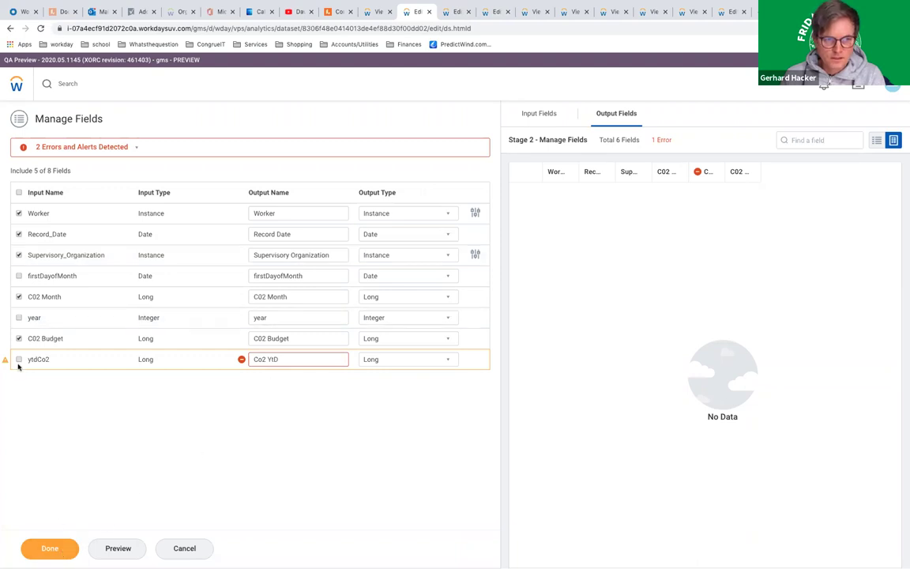
Complete the Manage Fields stage with ytdCo2 included as Co2 YtD and save the PDS Co2 by Org dataset
{"action": "left_click", "coordinate": [53, 551]}
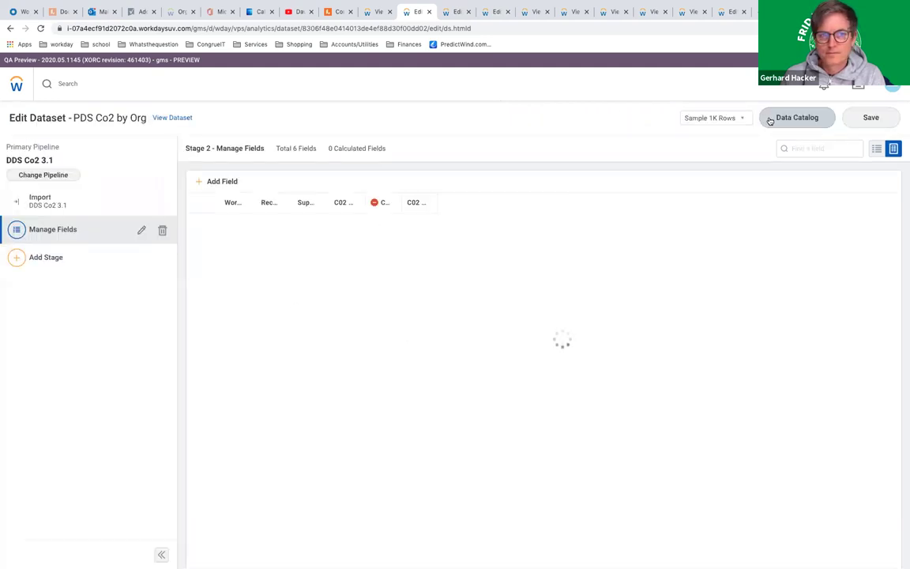
{"action": "left_click", "coordinate": [853, 119]}
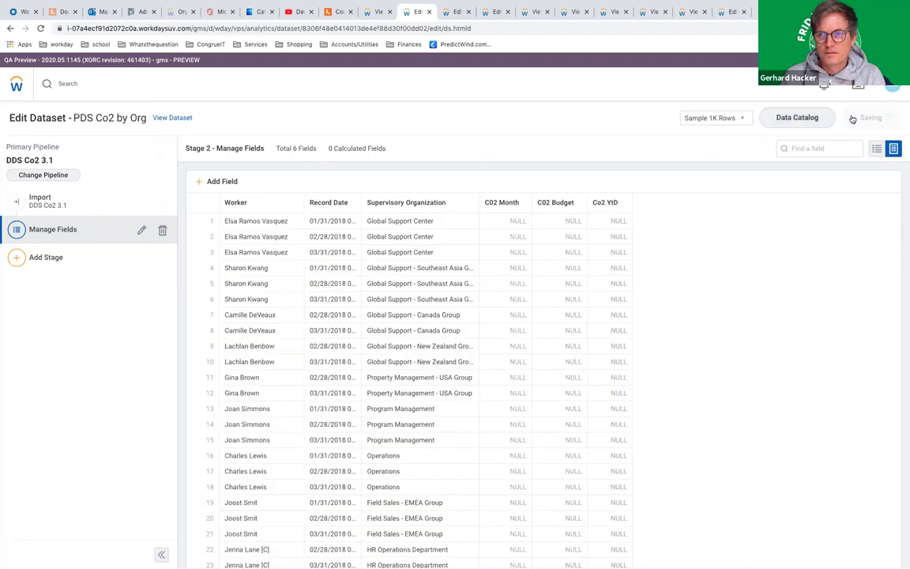
View the saved PDS Co2 by Org dataset and publish it
{"action": "left_click", "coordinate": [175, 117]}
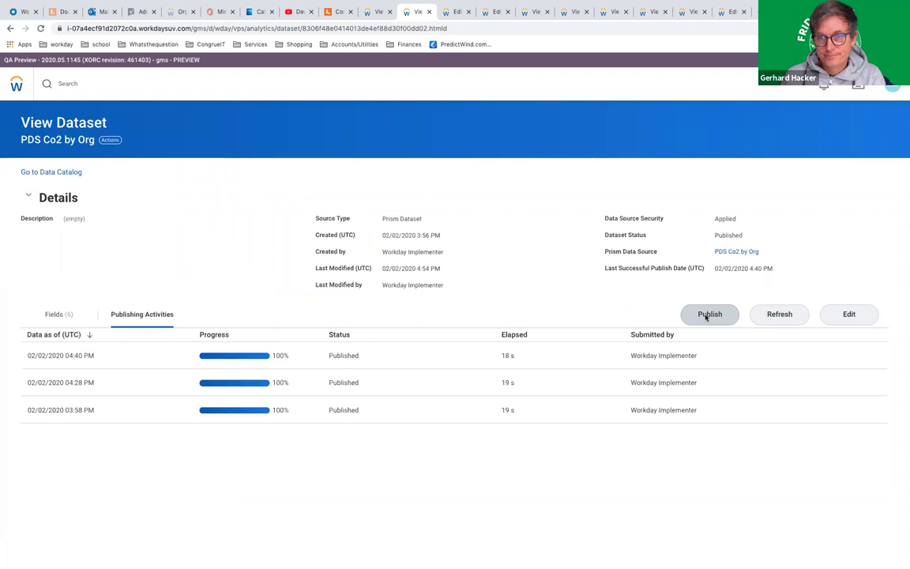
{"action": "left_click", "coordinate": [707, 314]}
{"action": "left_click", "coordinate": [335, 404]}
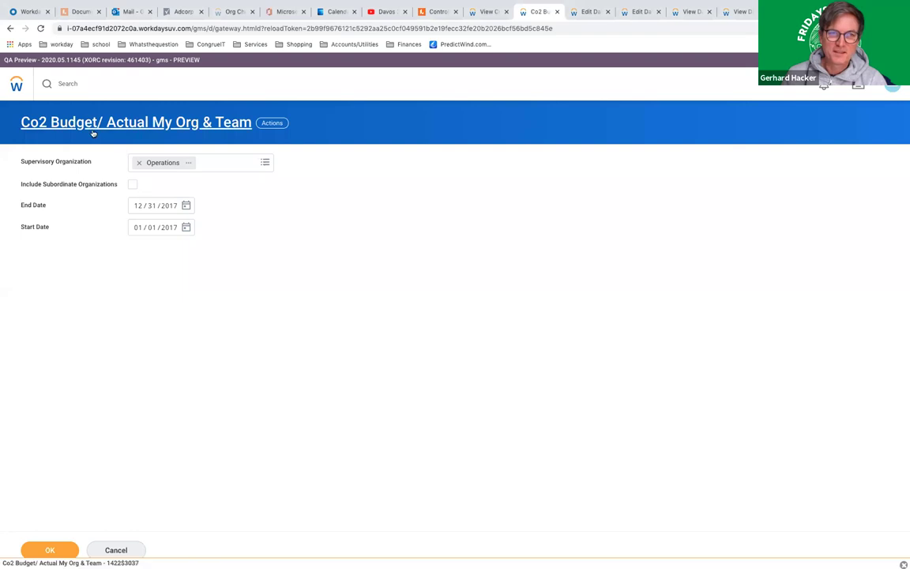
Run the budget versus actual report for Operations, 01/01/2017 to 12/31/2017, and examine the 11/30/2017 details sorted descending by Co2 YtD
{"action": "left_click", "coordinate": [43, 551]}
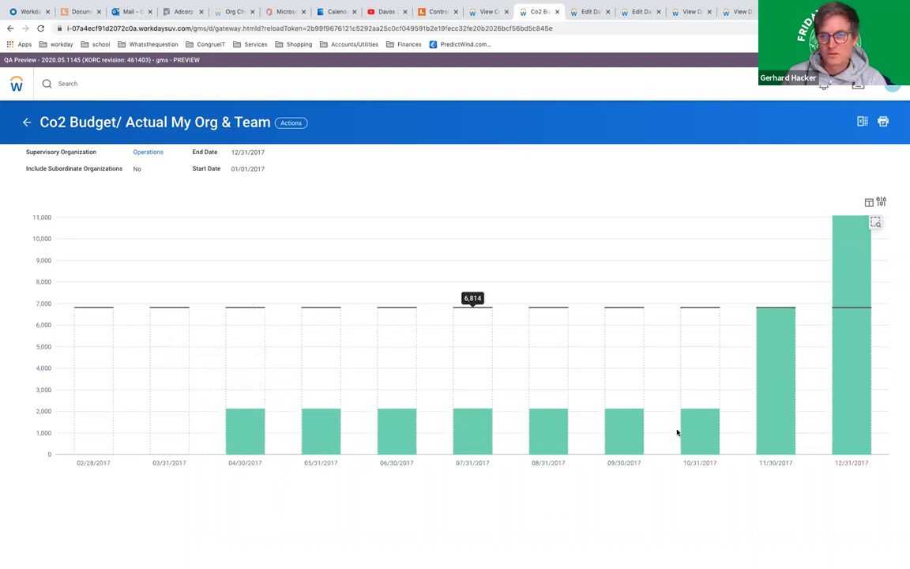
{"action": "mouse_move", "coordinate": [856, 275]}
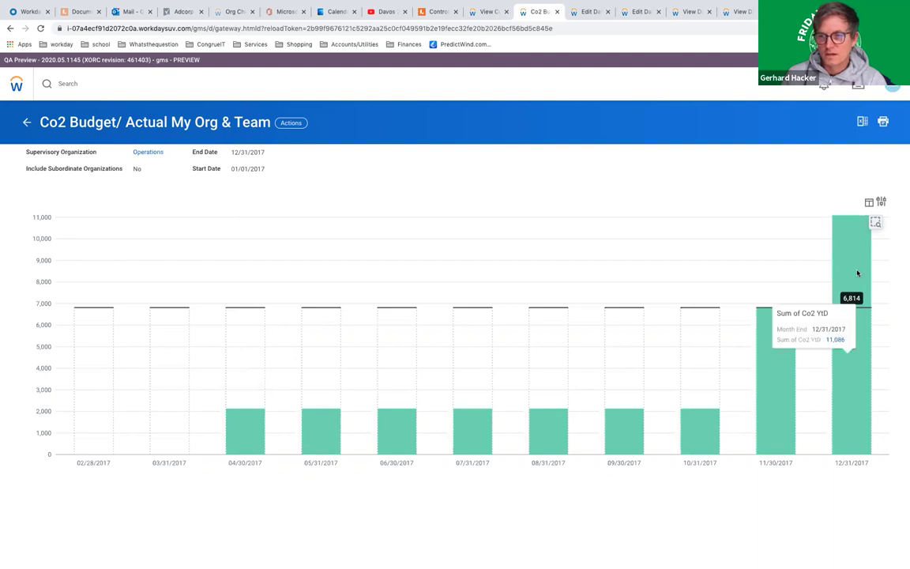
{"action": "left_click", "coordinate": [775, 391]}
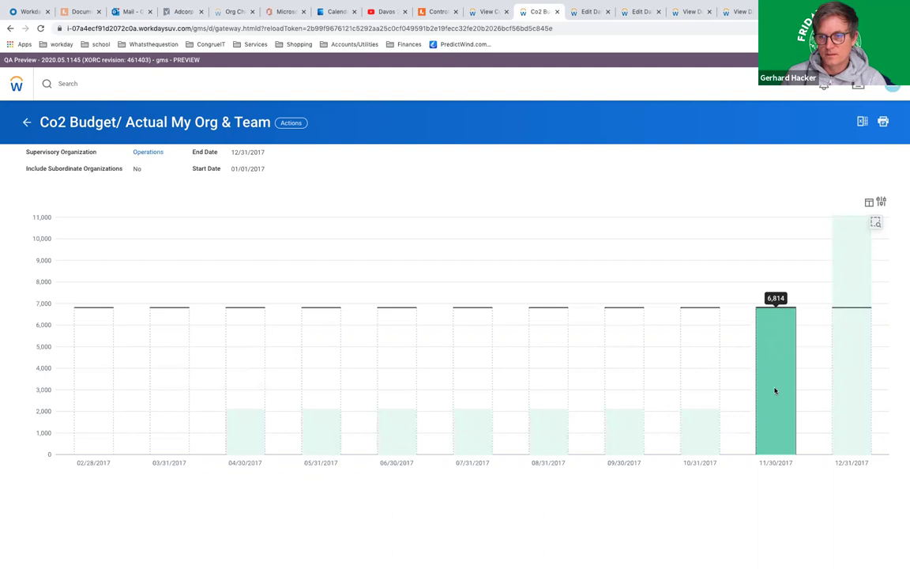
{"action": "left_click", "coordinate": [708, 346]}
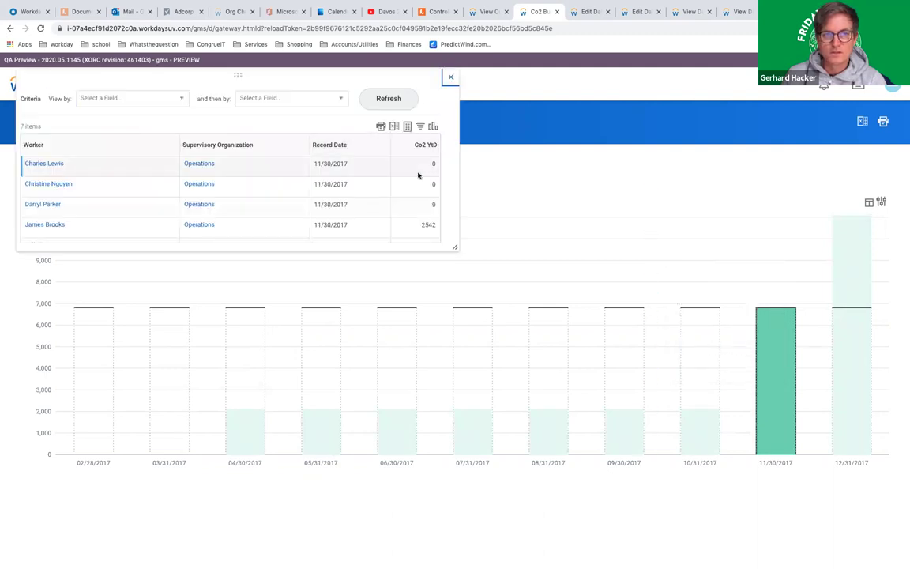
{"action": "left_click", "coordinate": [420, 148]}
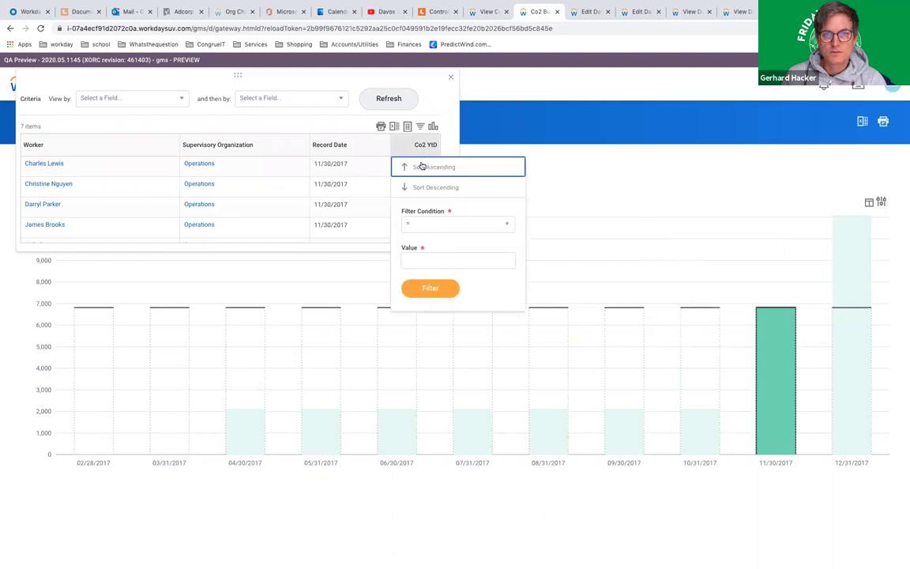
{"action": "left_click", "coordinate": [426, 188]}
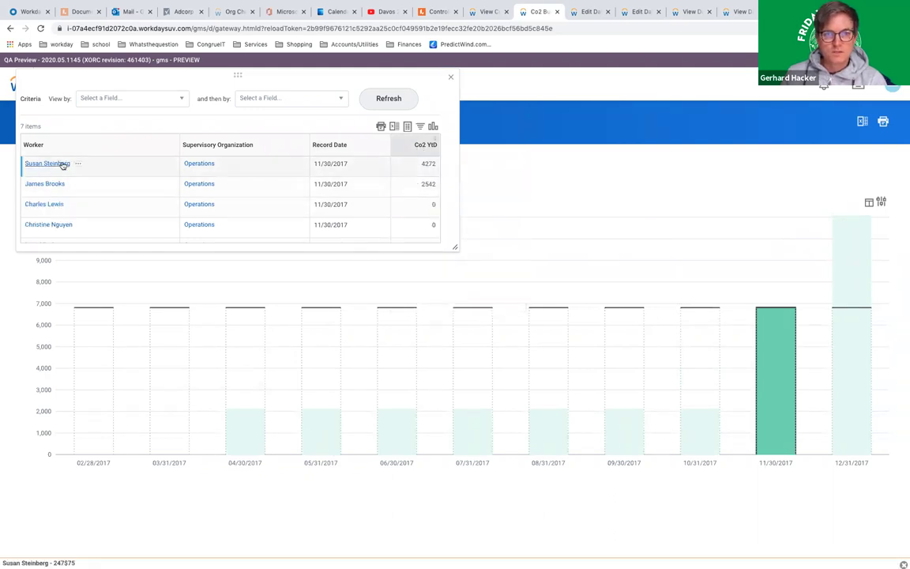
{"action": "left_click", "coordinate": [450, 76]}
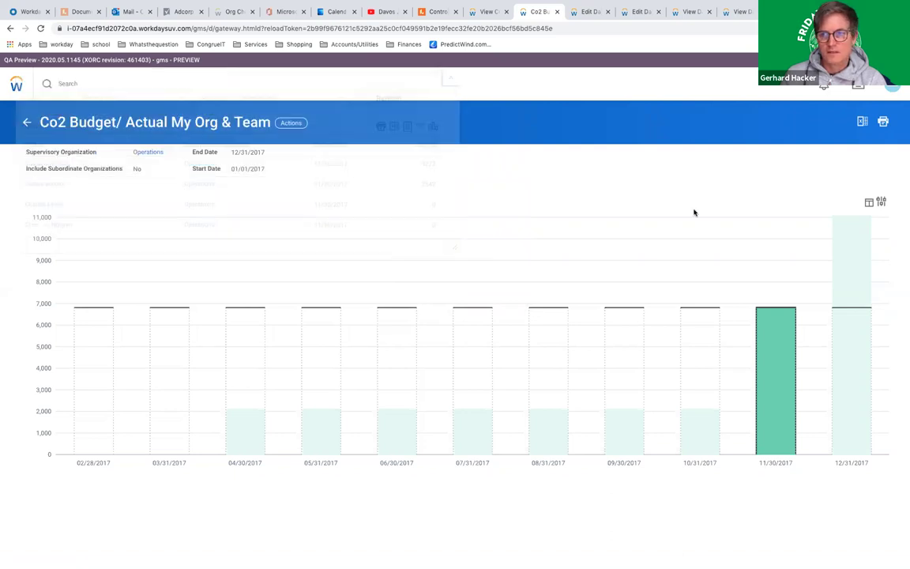
Examine the worker details behind the 12/31/2017 bar, sorted descending by Co2 YtD
{"action": "left_click", "coordinate": [853, 271]}
{"action": "left_click", "coordinate": [777, 382]}
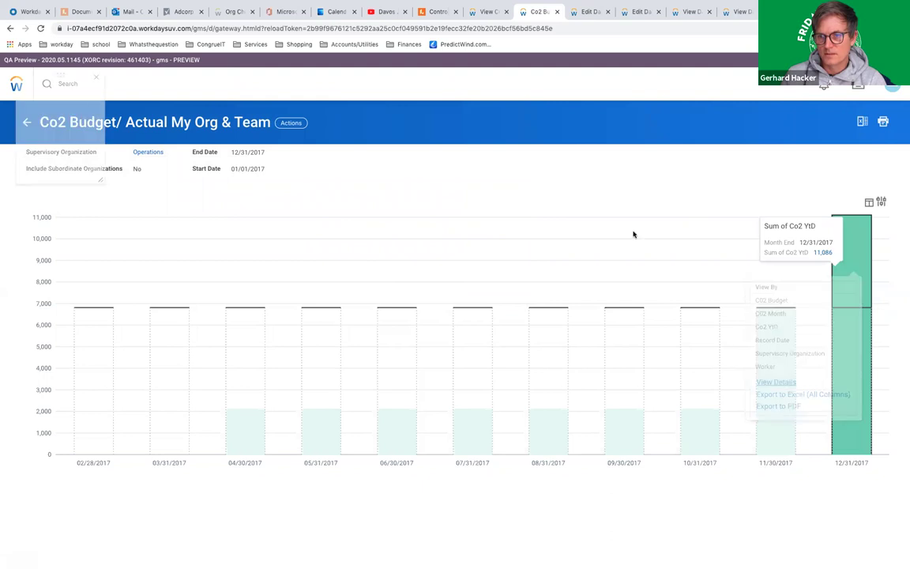
{"action": "left_click", "coordinate": [425, 147]}
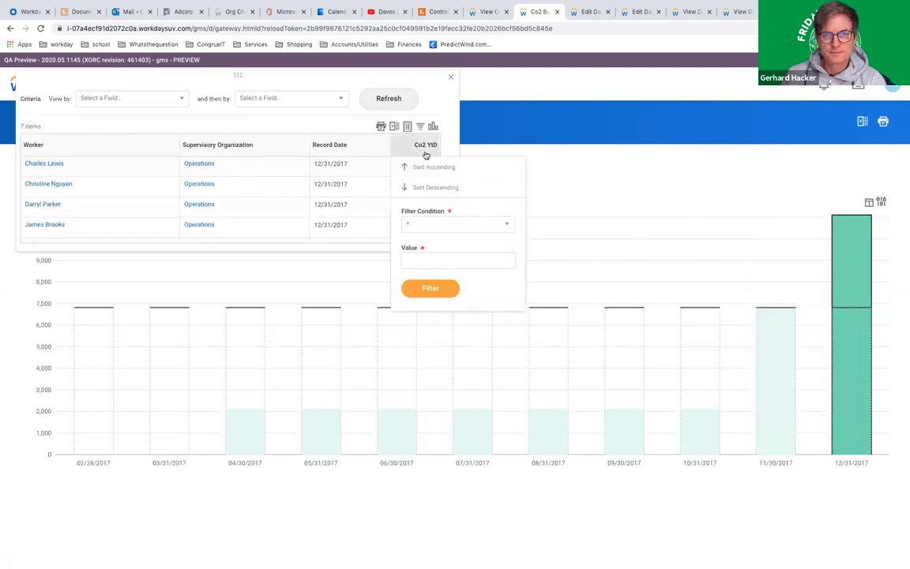
{"action": "left_click", "coordinate": [425, 189]}
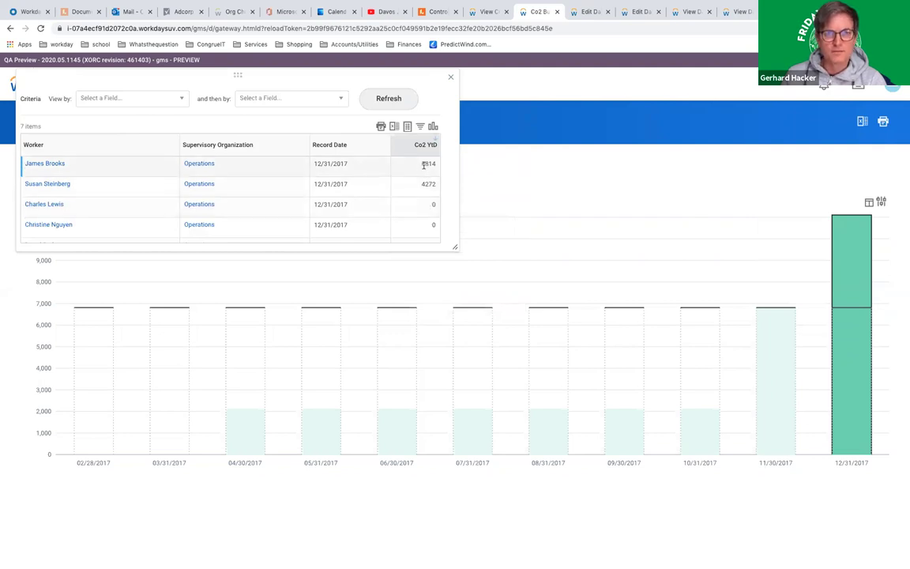
{"action": "left_click", "coordinate": [426, 163]}
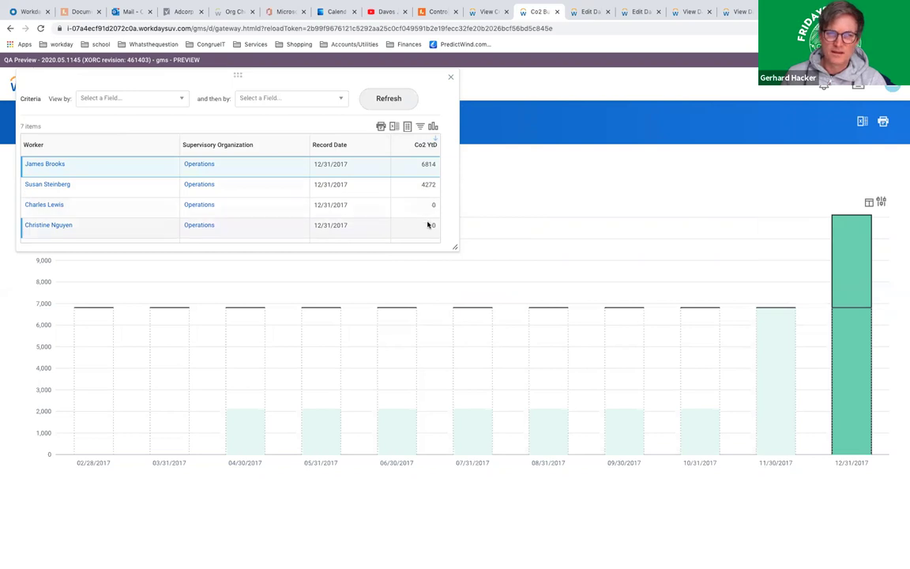
{"action": "left_click", "coordinate": [450, 77]}
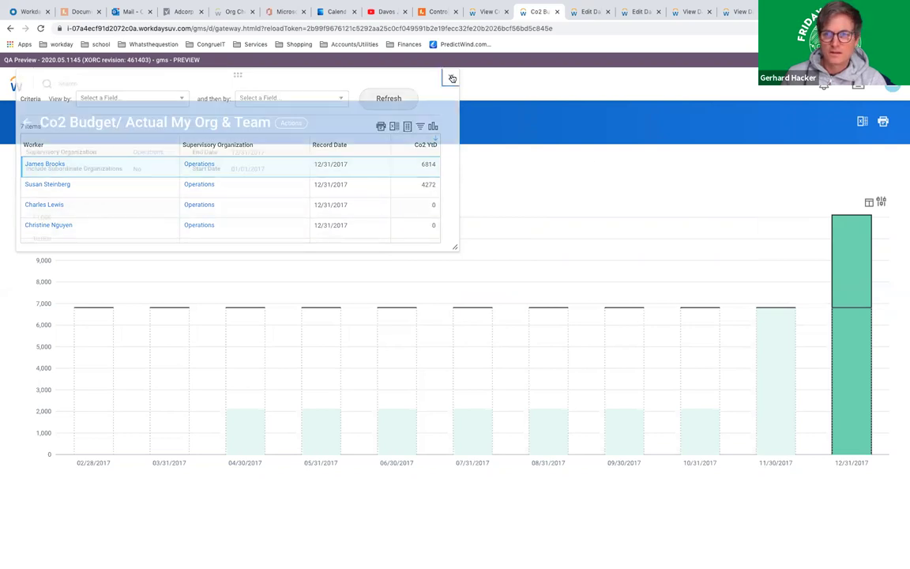
{"action": "left_click", "coordinate": [853, 268]}
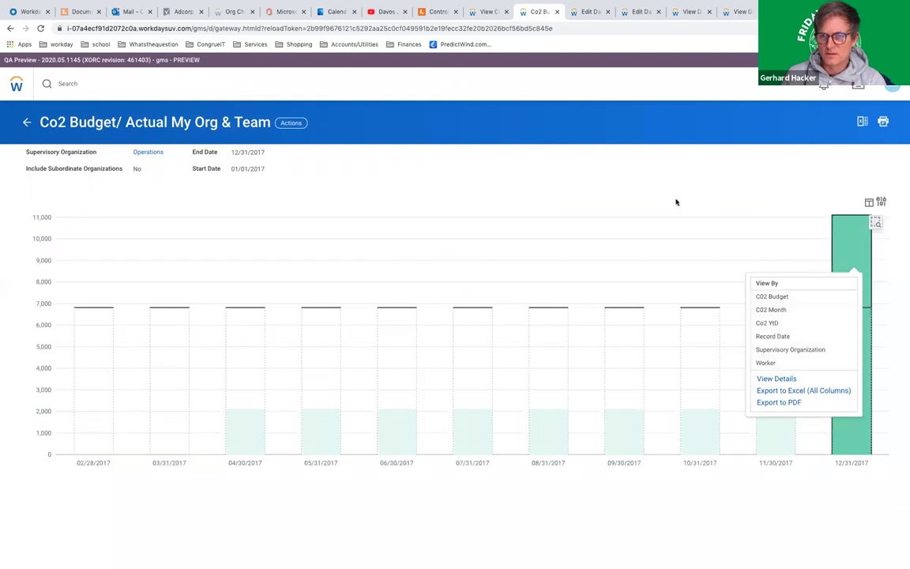
Open the Co2 Budget/ Actual My Org & Team custom report definition for editing
{"action": "right_click", "coordinate": [218, 125]}
{"action": "left_click", "coordinate": [238, 134]}
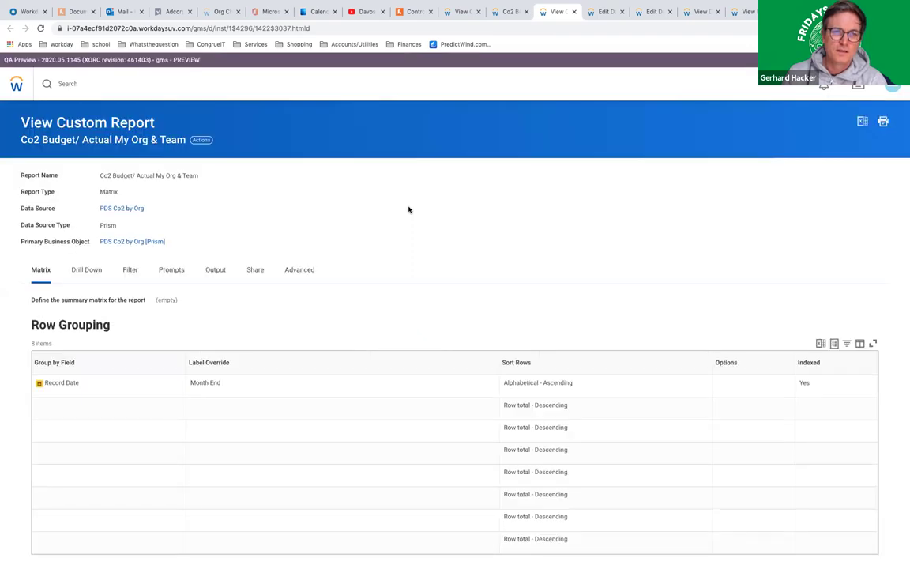
{"action": "left_click", "coordinate": [204, 144]}
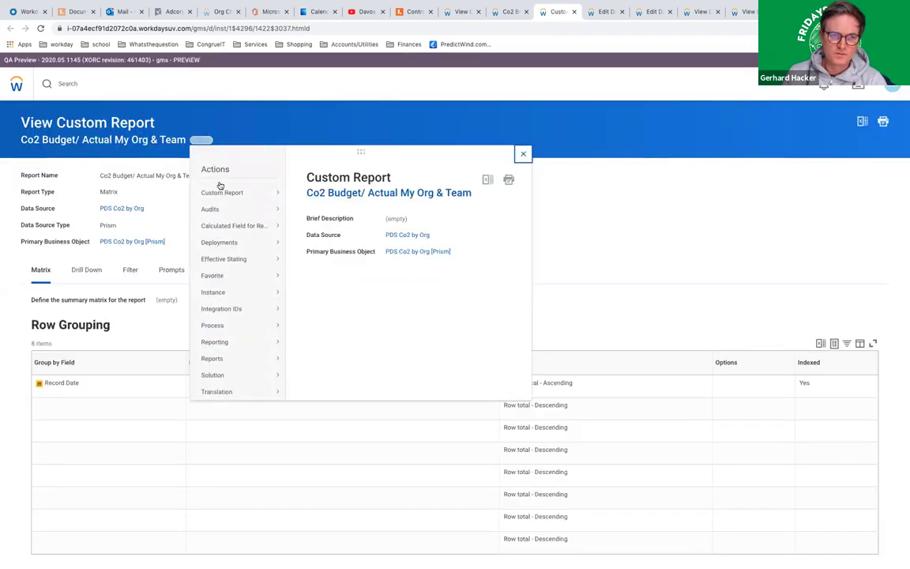
{"action": "left_click", "coordinate": [299, 192]}
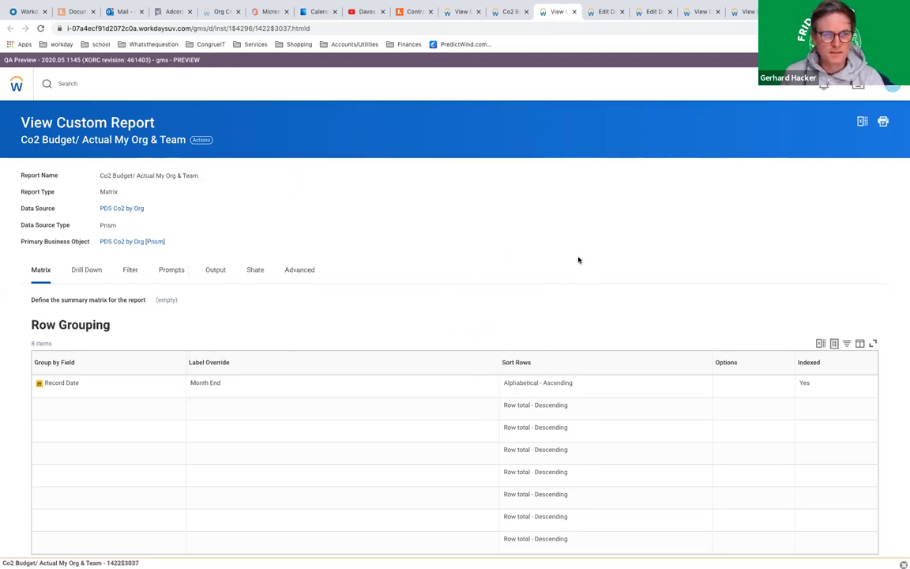
Create a detail data override for the Co2 YtD sum, displaying only instances where the field to summarize is not equal to zero
{"action": "scroll", "coordinate": [579, 260], "scroll_direction": "down", "scroll_amount": 4}
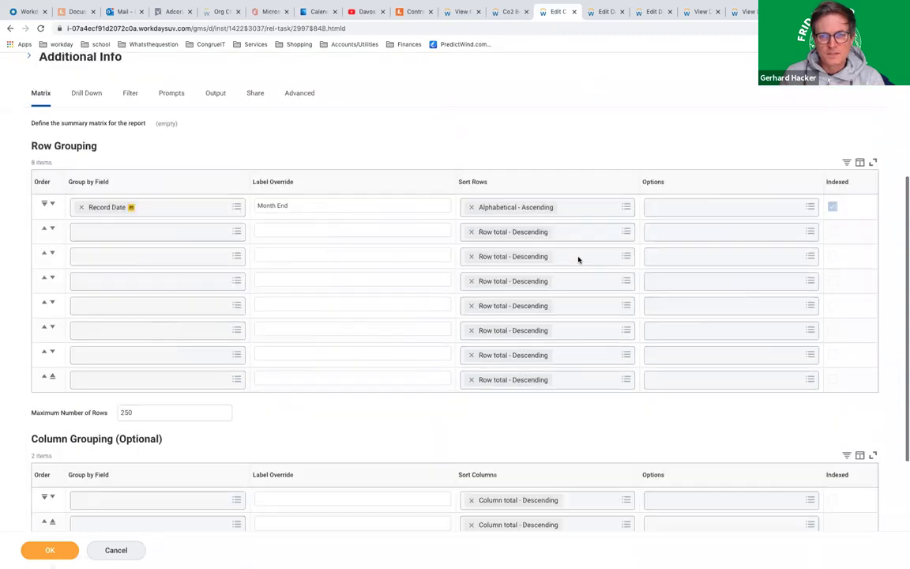
{"action": "scroll", "coordinate": [579, 260], "scroll_direction": "down", "scroll_amount": 3}
{"action": "left_click", "coordinate": [808, 456]}
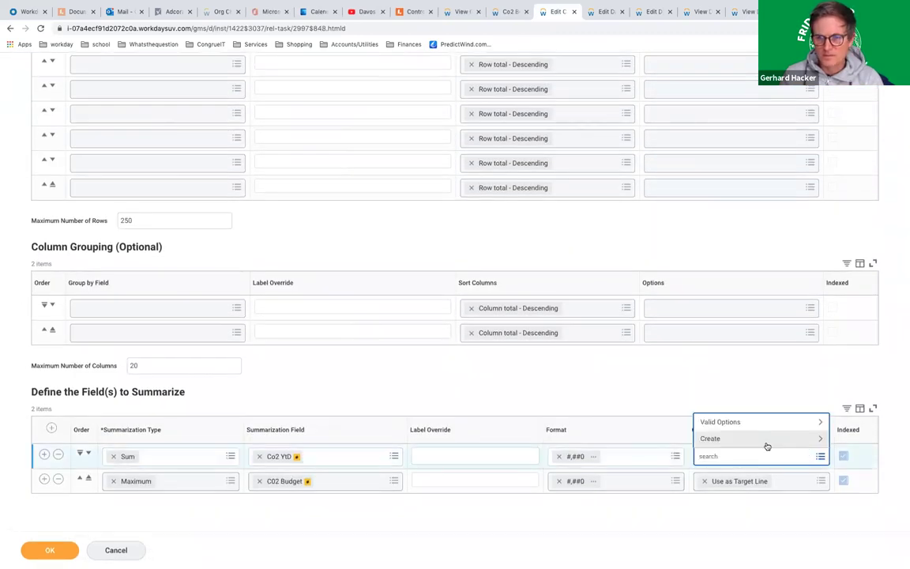
{"action": "left_click", "coordinate": [764, 441]}
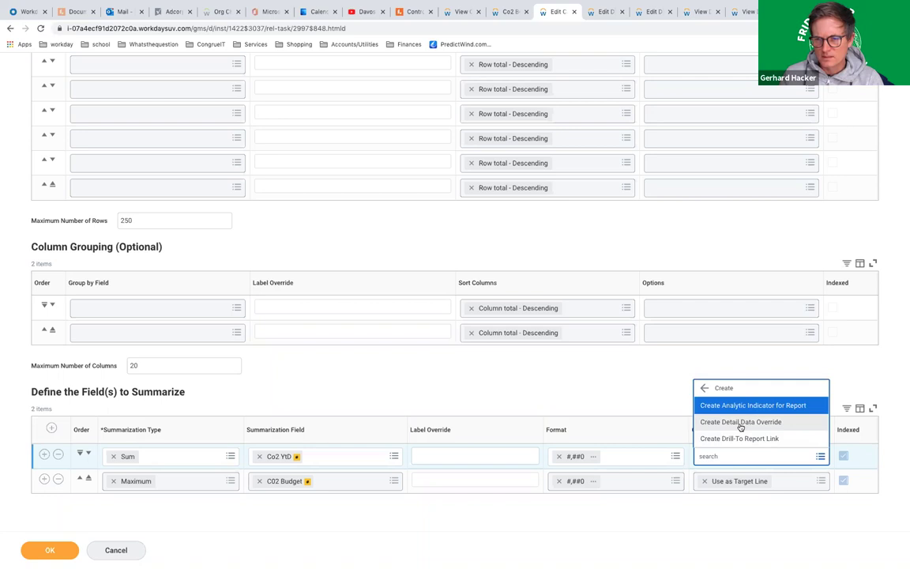
{"action": "left_click", "coordinate": [741, 425]}
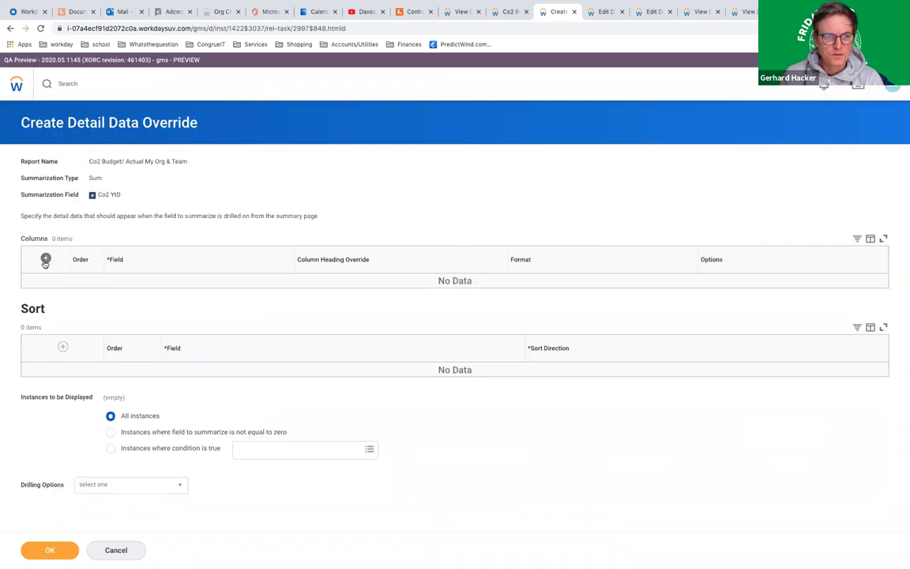
{"action": "left_click", "coordinate": [111, 432]}
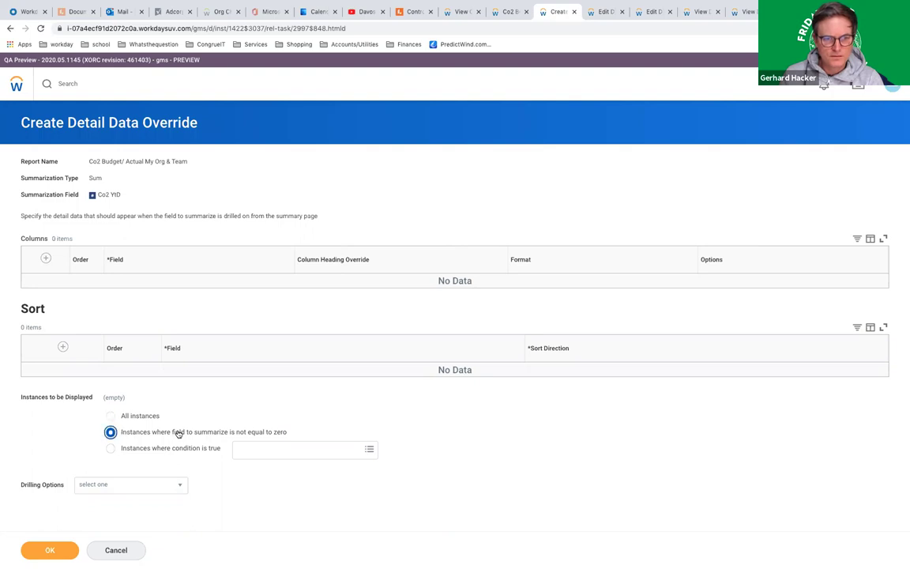
Add Worker and Supervisory Organization as the first two columns of the Co2 YtD detail data override
{"action": "left_click", "coordinate": [45, 259]}
{"action": "left_click", "coordinate": [225, 286]}
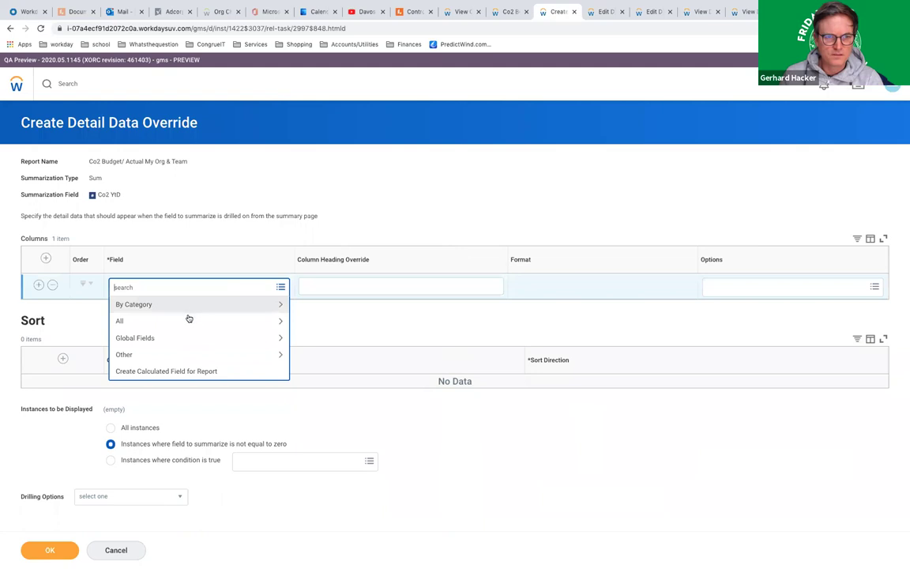
{"action": "left_click", "coordinate": [188, 322]}
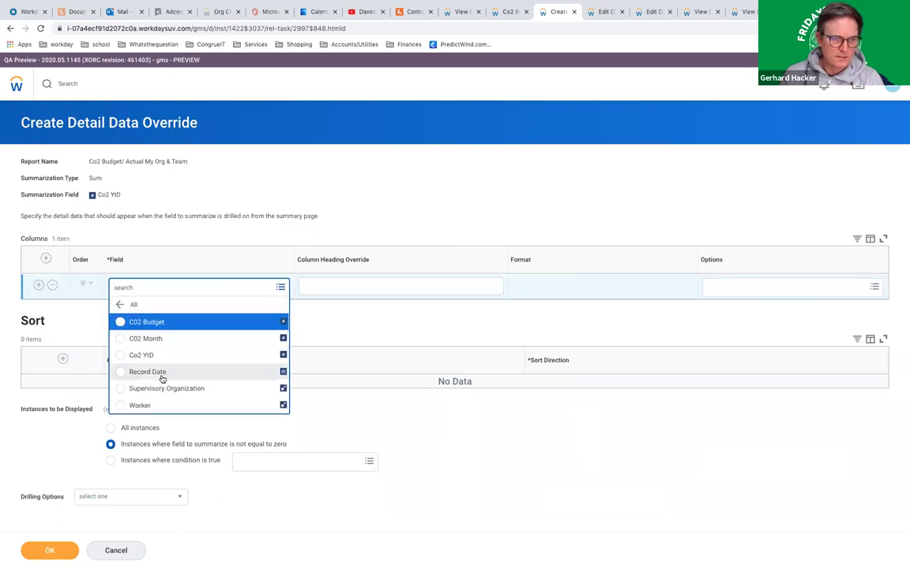
{"action": "left_click", "coordinate": [148, 405]}
{"action": "left_click", "coordinate": [38, 285]}
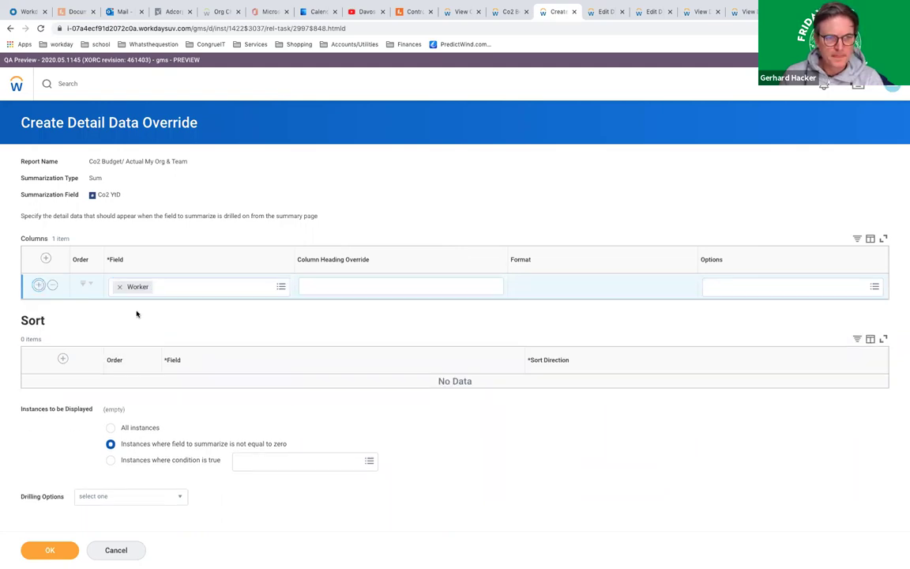
{"action": "left_click", "coordinate": [169, 309]}
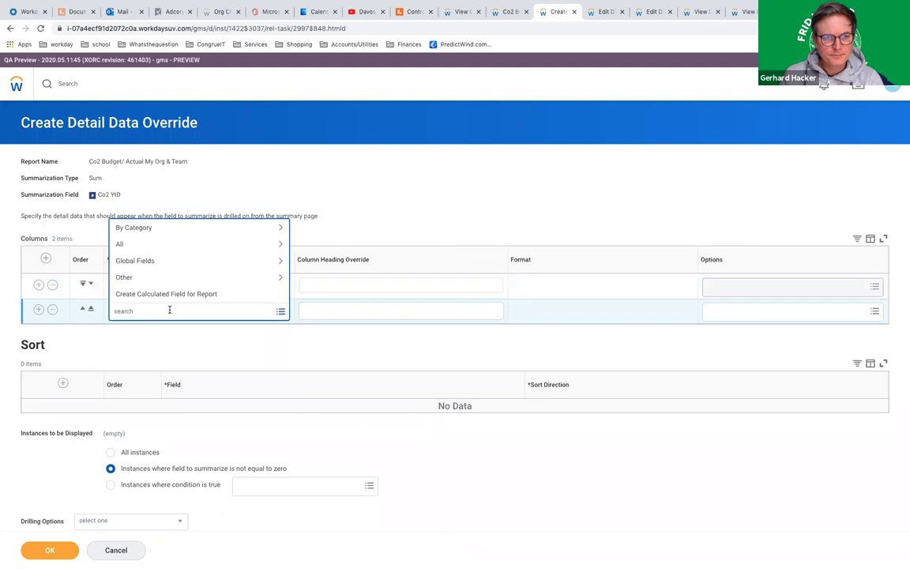
{"action": "left_click", "coordinate": [149, 245]}
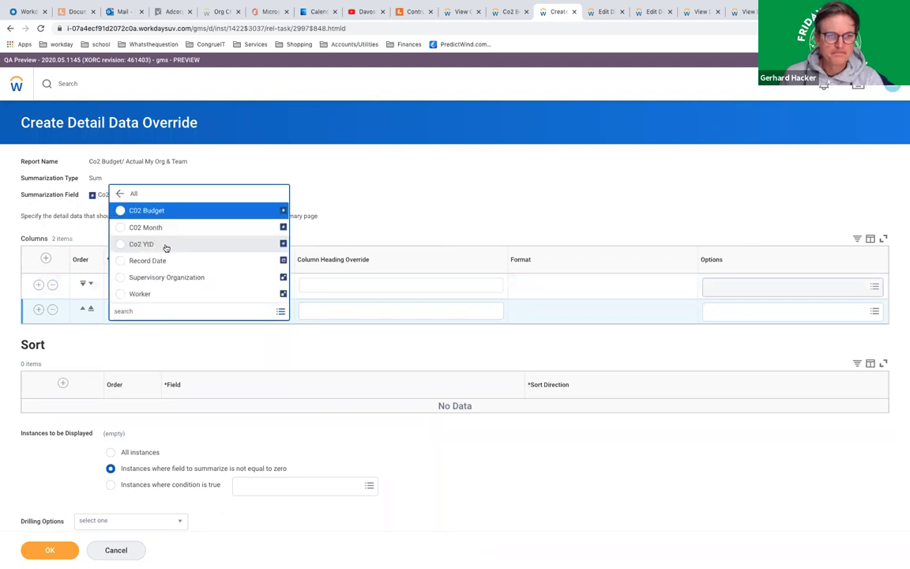
{"action": "left_click", "coordinate": [162, 278]}
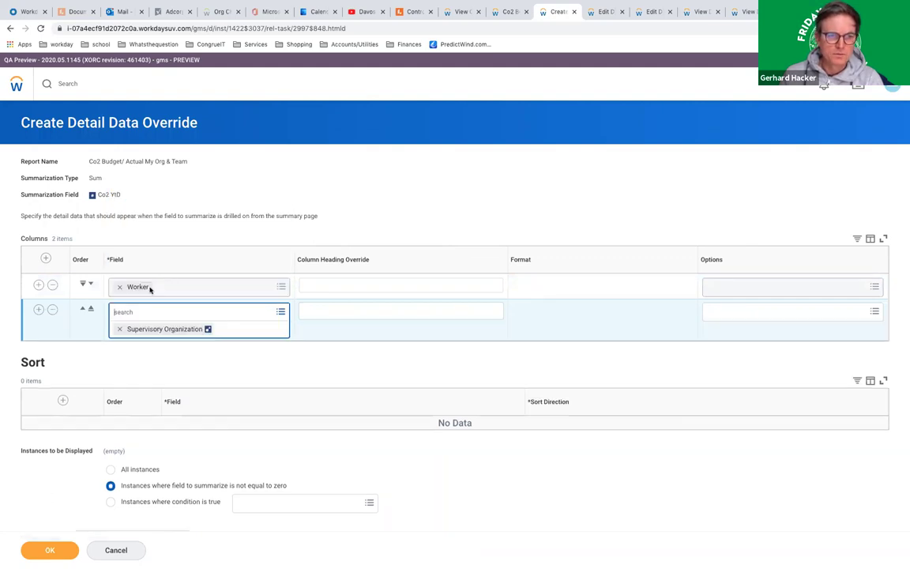
Add Record Date as the third column of the detail data override
{"action": "left_click", "coordinate": [35, 315]}
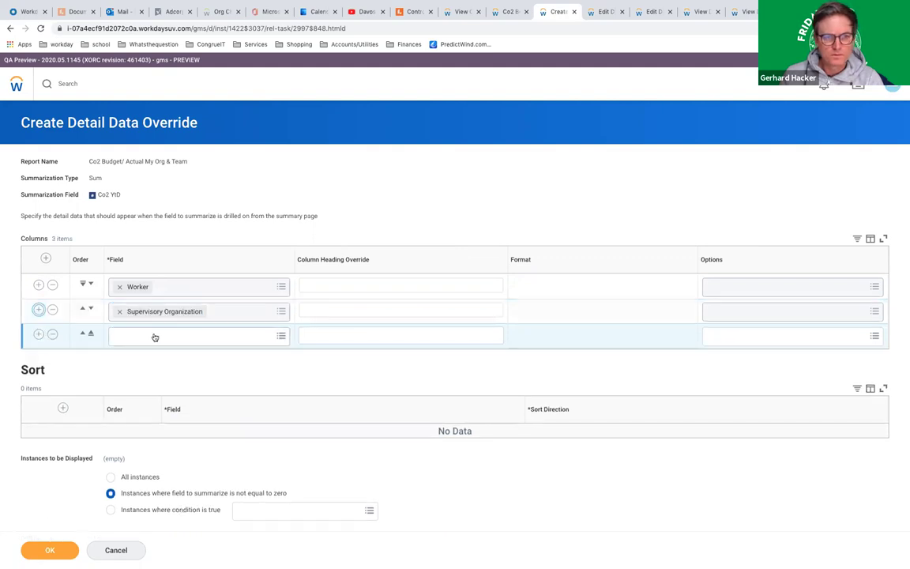
{"action": "left_click", "coordinate": [153, 336]}
{"action": "left_click", "coordinate": [134, 271]}
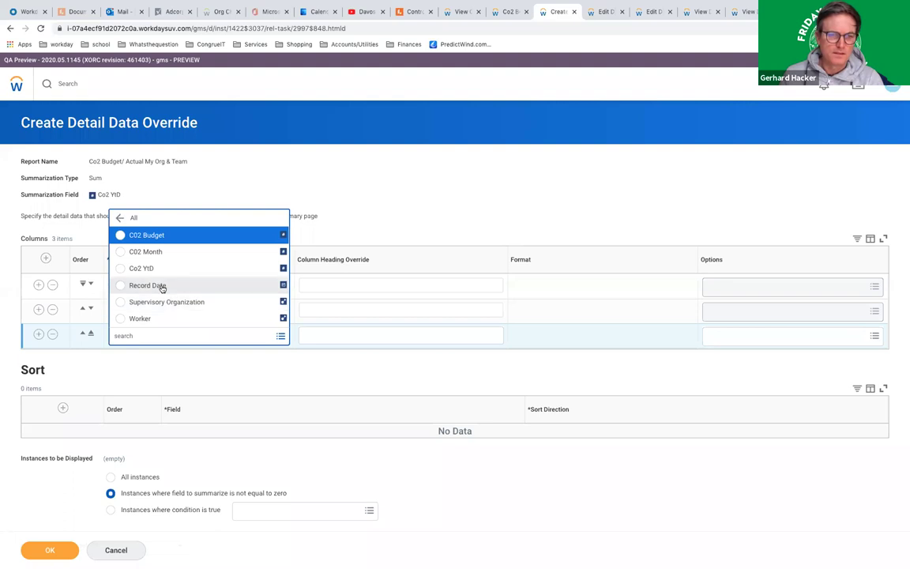
{"action": "left_click", "coordinate": [162, 289]}
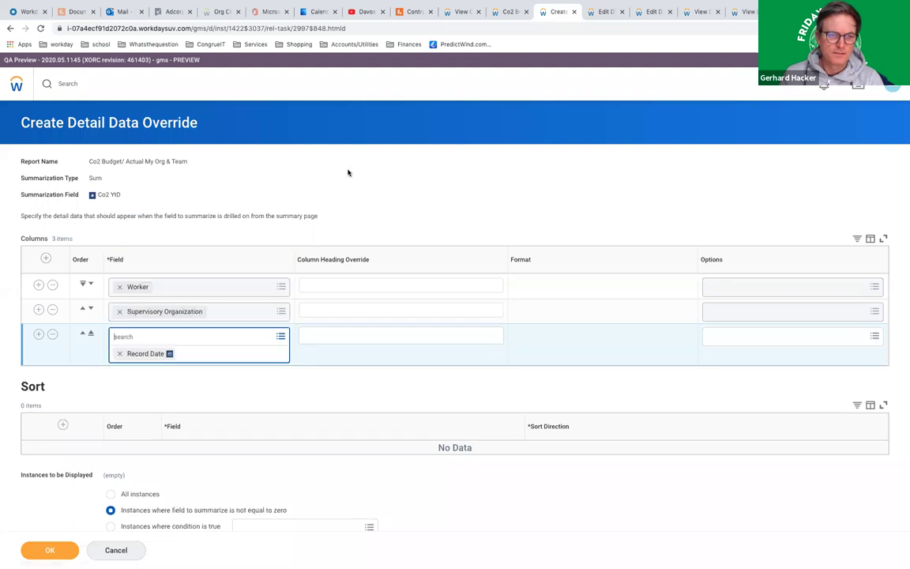
Add Co2 YtD as the last column of the detail data override
{"action": "left_click", "coordinate": [38, 334]}
{"action": "left_click", "coordinate": [153, 360]}
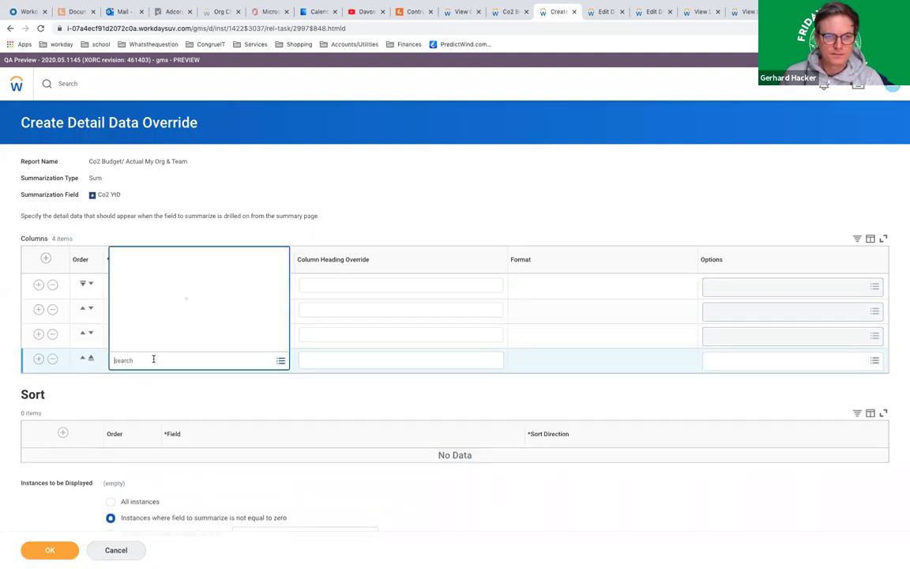
{"action": "left_click", "coordinate": [159, 294]}
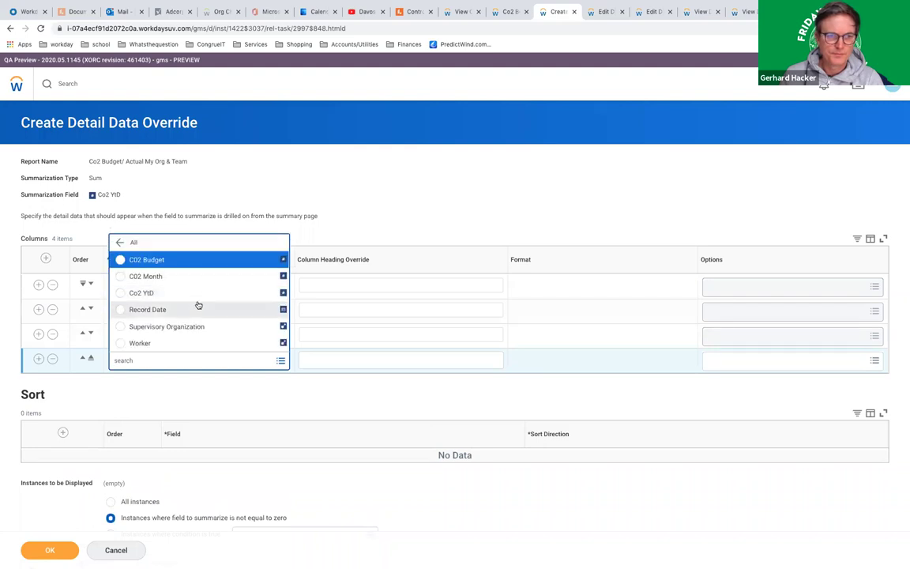
{"action": "scroll", "coordinate": [190, 303], "scroll_direction": "down", "scroll_amount": 1}
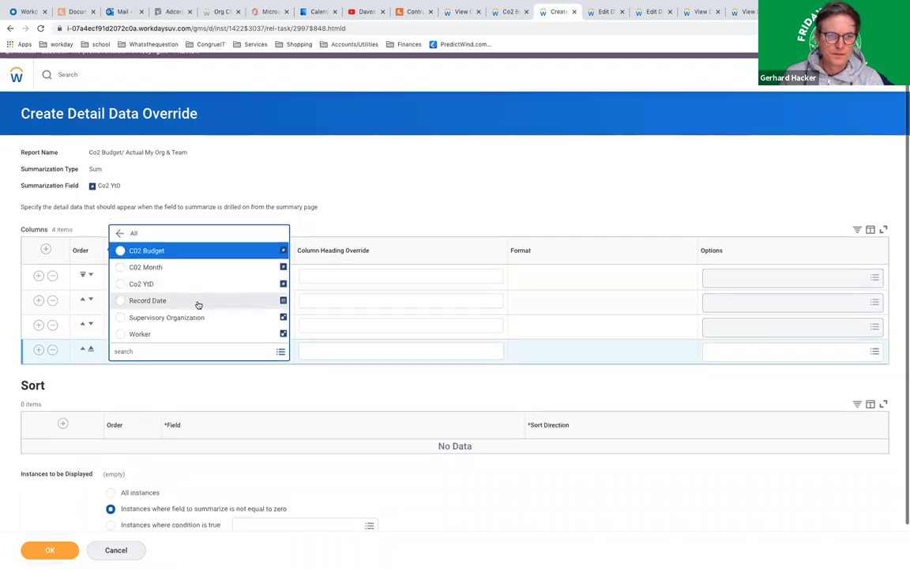
{"action": "left_click", "coordinate": [148, 285]}
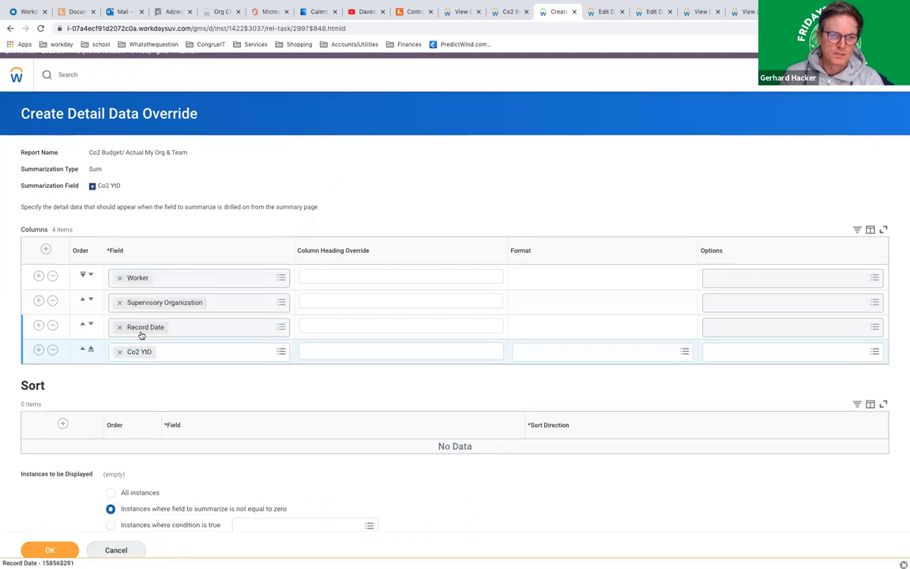
Remove the Record Date column from the override, then save the override and the report definition
{"action": "left_click", "coordinate": [52, 325]}
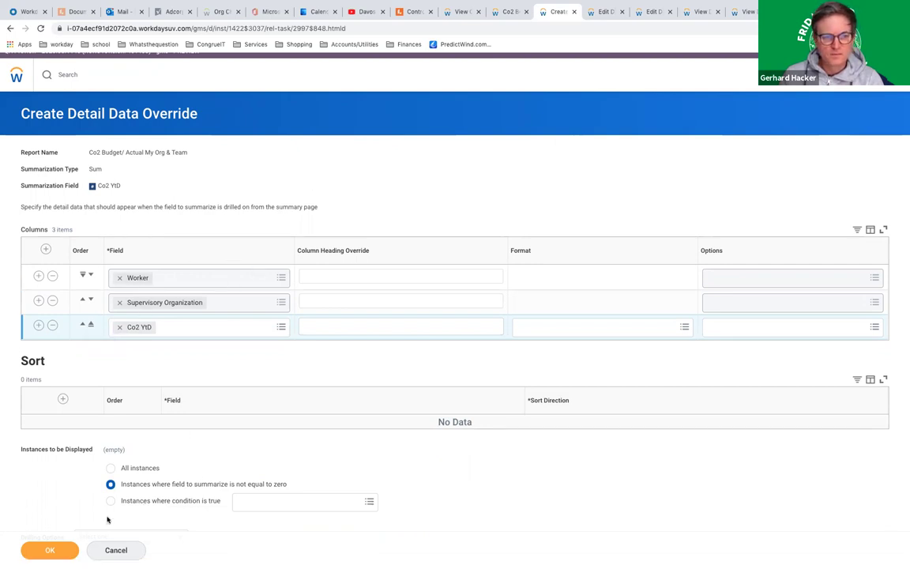
{"action": "left_click", "coordinate": [55, 550]}
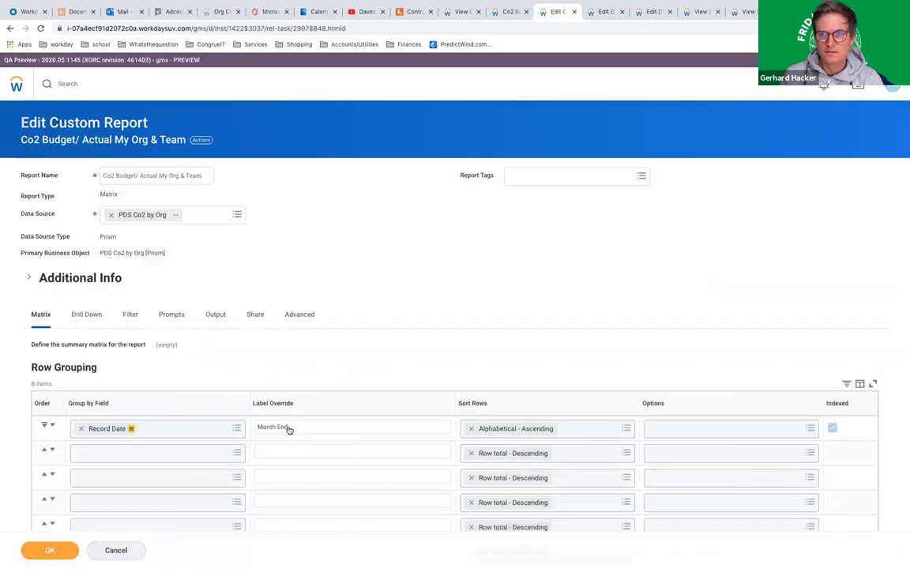
{"action": "left_click", "coordinate": [52, 549]}
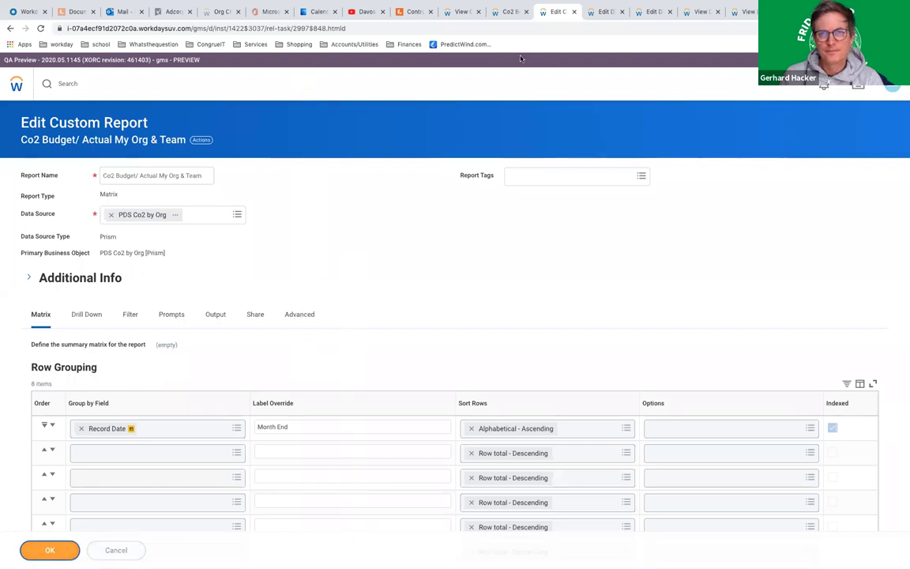
Rerun the budget versus actual report with the same prompt values and examine the worker details behind the 12/31/2017 Co2 YtD bar
{"action": "left_click", "coordinate": [508, 11]}
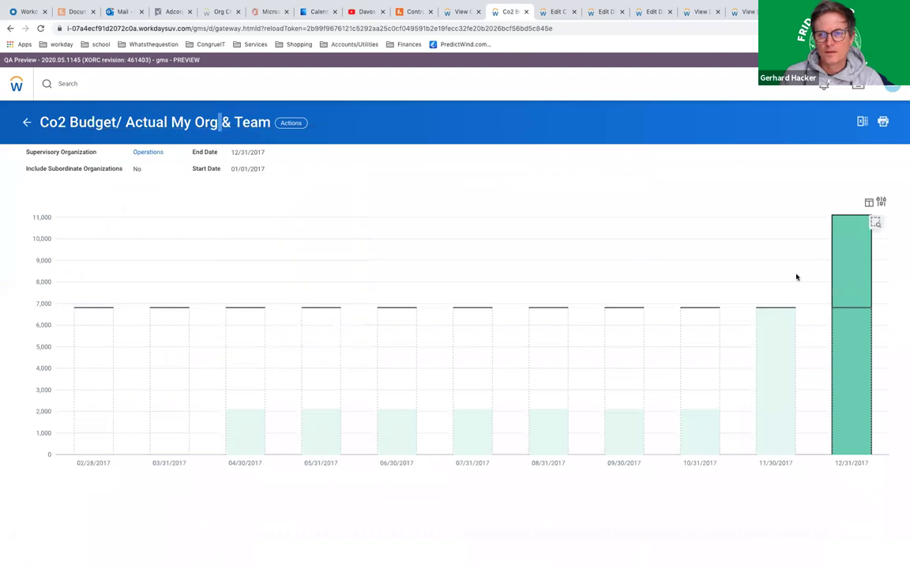
{"action": "left_click", "coordinate": [853, 275]}
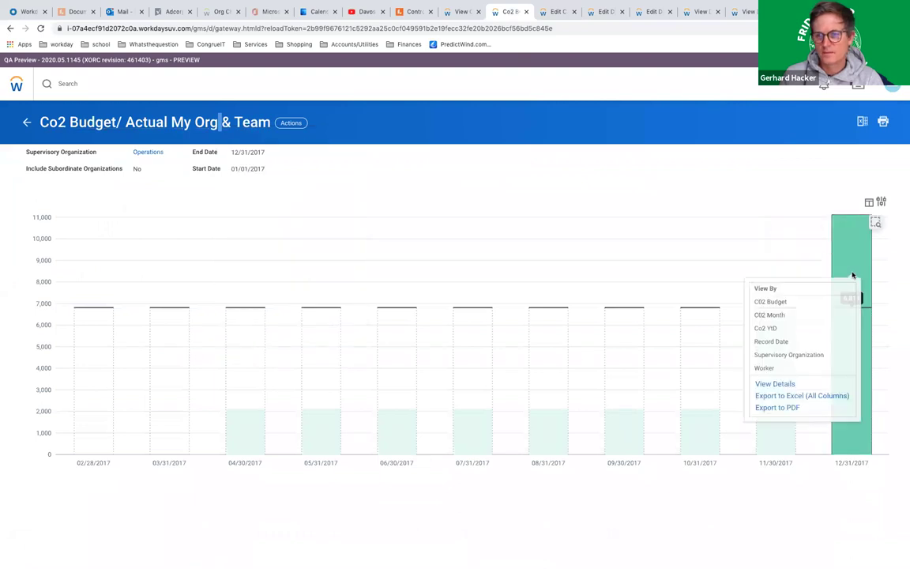
{"action": "left_click", "coordinate": [774, 385]}
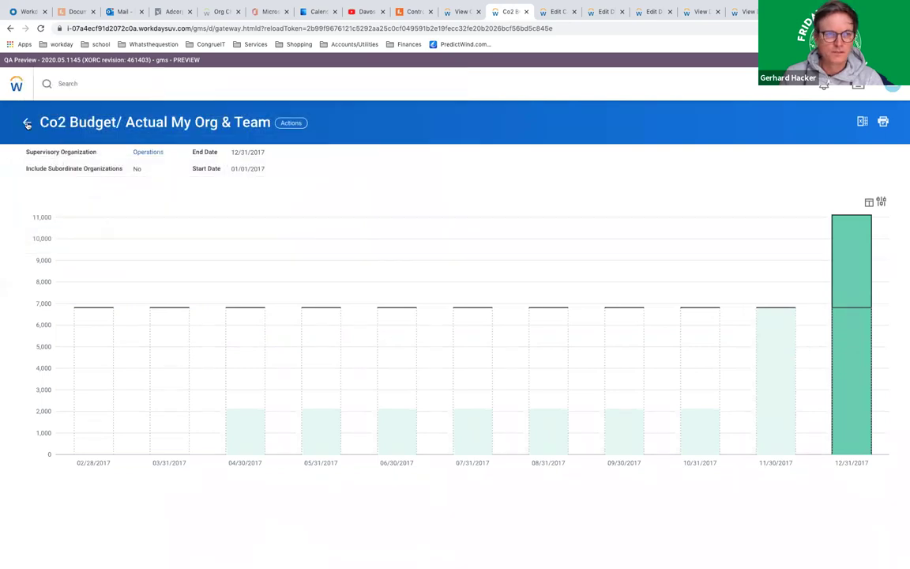
{"action": "left_click", "coordinate": [26, 123]}
{"action": "left_click", "coordinate": [50, 550]}
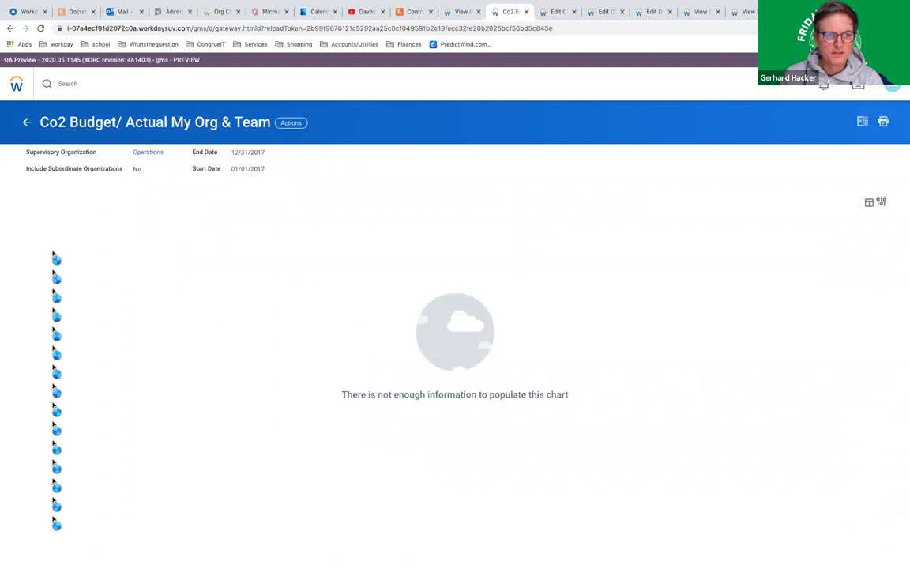
{"action": "left_click", "coordinate": [849, 353]}
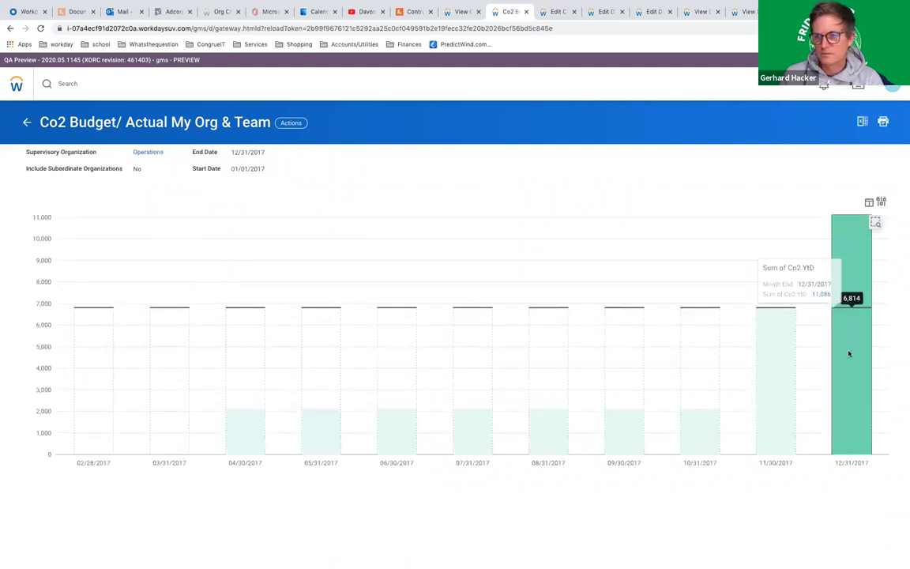
{"action": "left_click", "coordinate": [772, 308]}
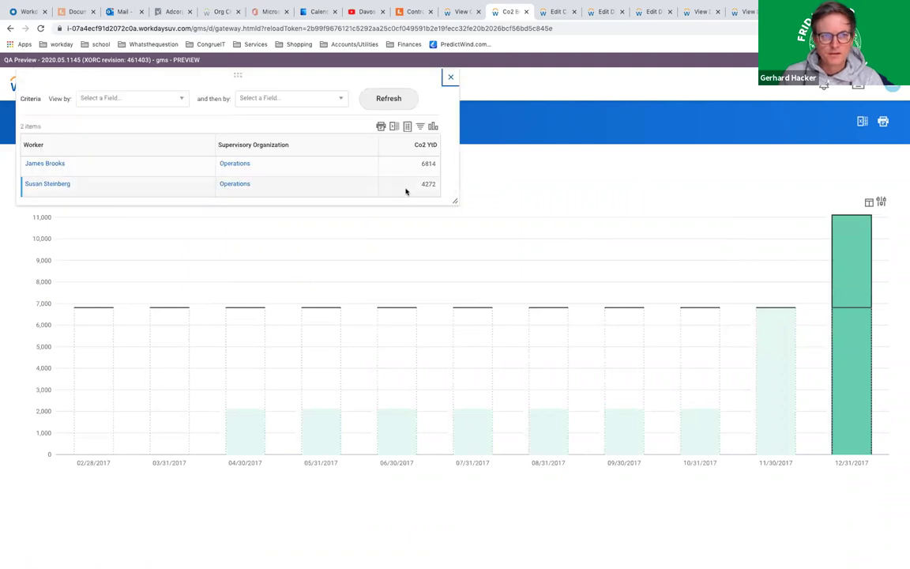
{"action": "left_click", "coordinate": [450, 76]}
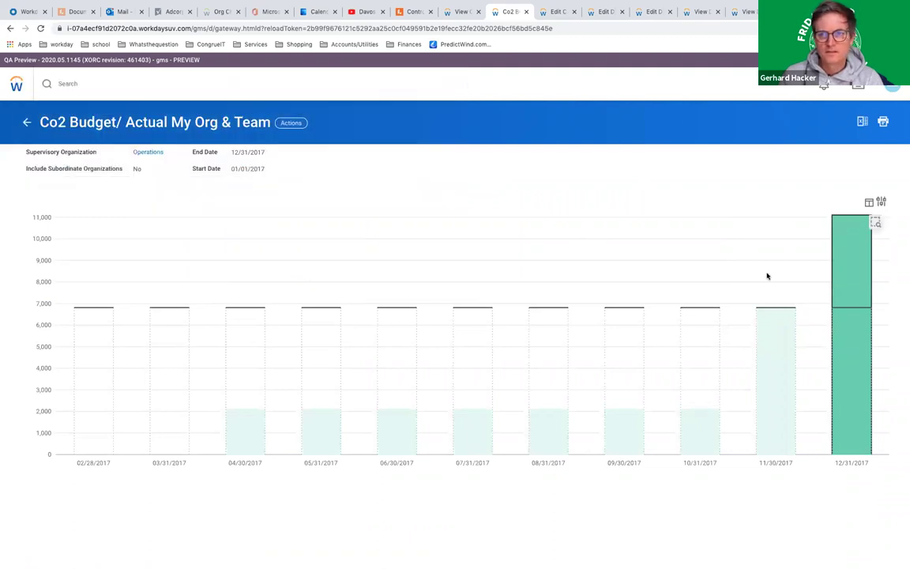
Reopen the saved Co2 Budget/ Actual My Org & Team report definition for editing
{"action": "left_click", "coordinate": [463, 12]}
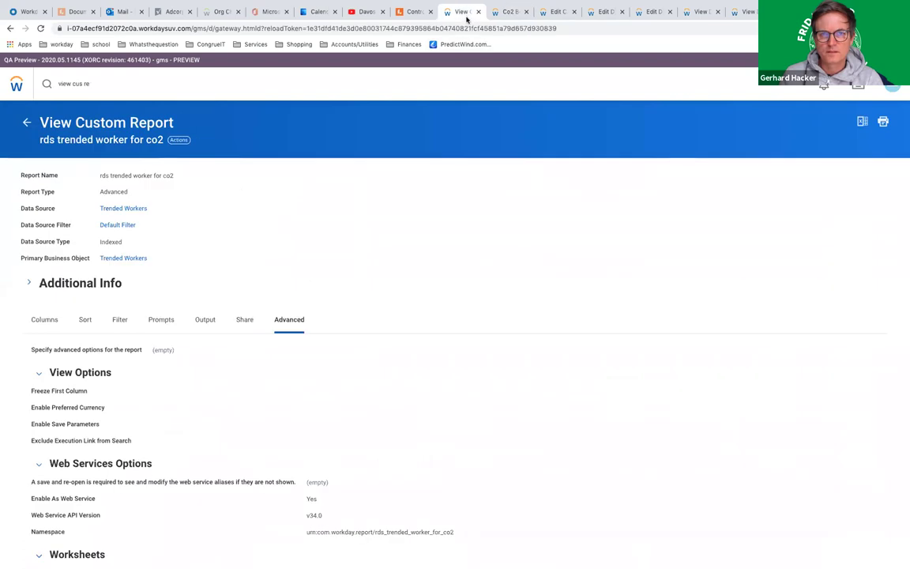
{"action": "left_click", "coordinate": [556, 12]}
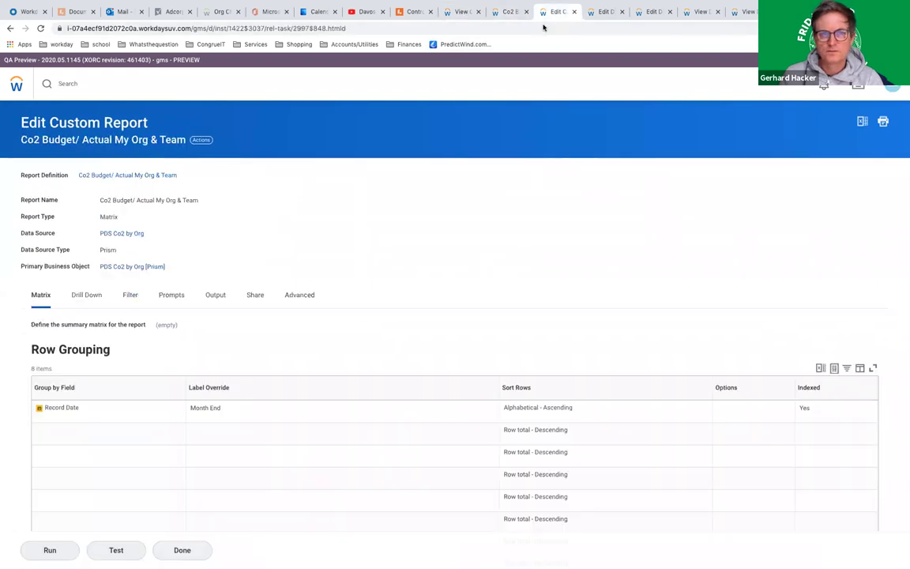
{"action": "left_click", "coordinate": [202, 141]}
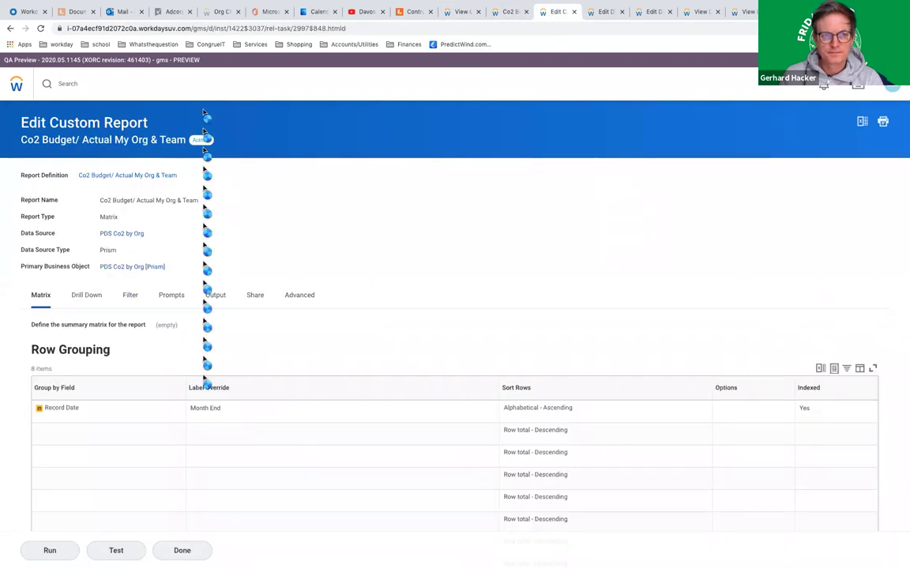
{"action": "key", "text": "Escape"}
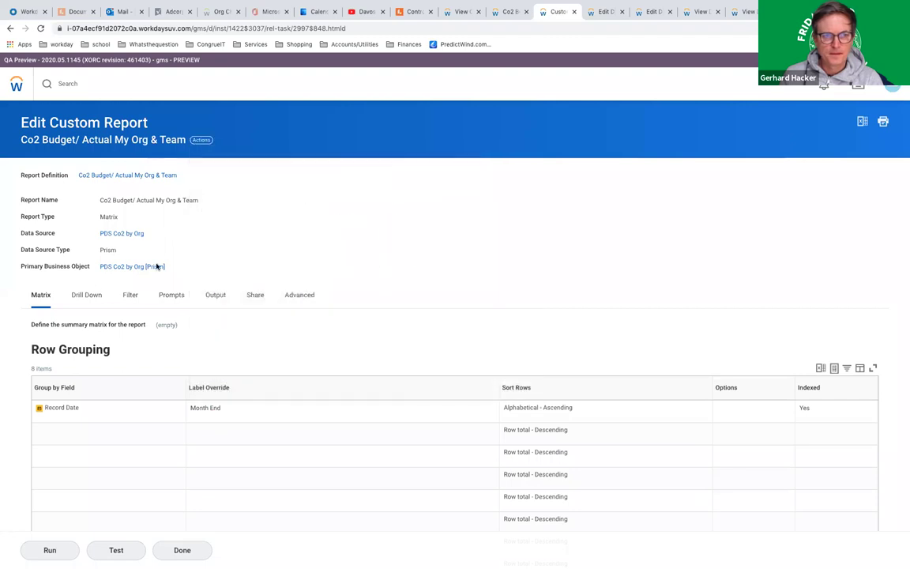
{"action": "left_click", "coordinate": [87, 299]}
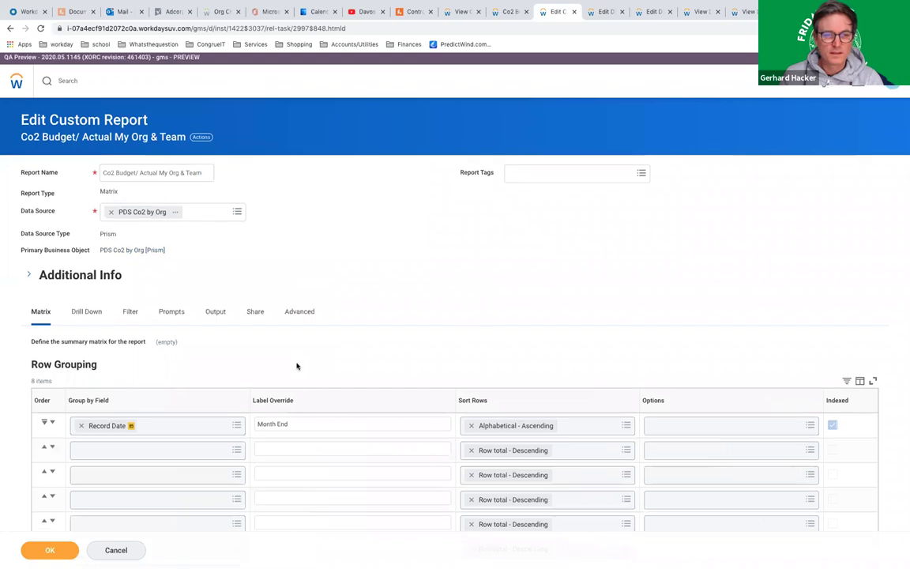
Limit drill-down grouping to specific fields by adding Supervisory Organization as a drillable field
{"action": "scroll", "coordinate": [237, 332], "scroll_direction": "down", "scroll_amount": 3}
{"action": "left_click", "coordinate": [85, 224]}
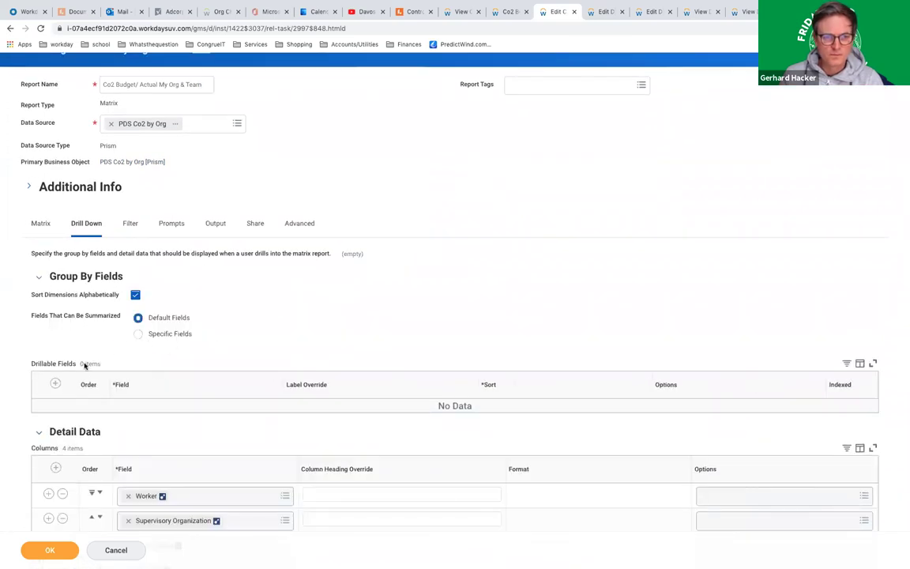
{"action": "left_click", "coordinate": [53, 387]}
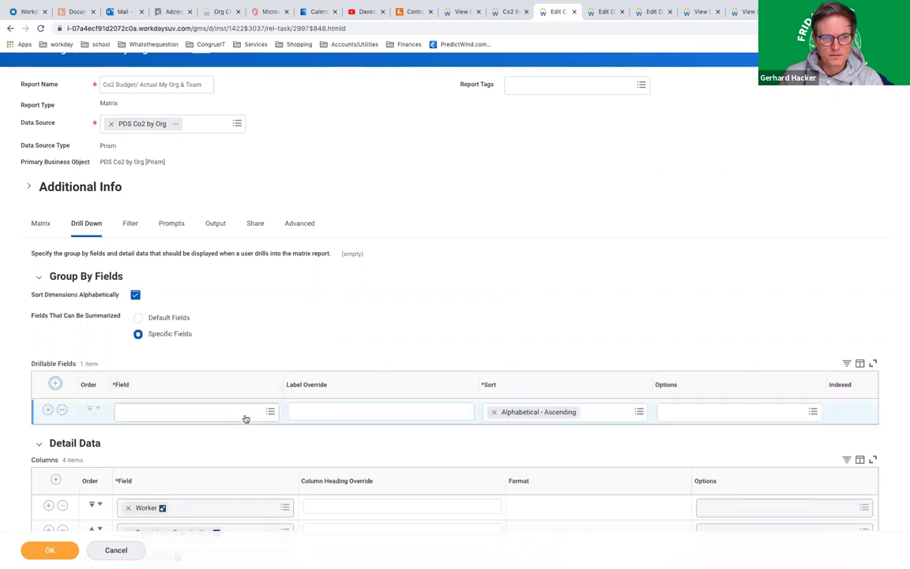
{"action": "left_click", "coordinate": [246, 415]}
{"action": "left_click", "coordinate": [236, 348]}
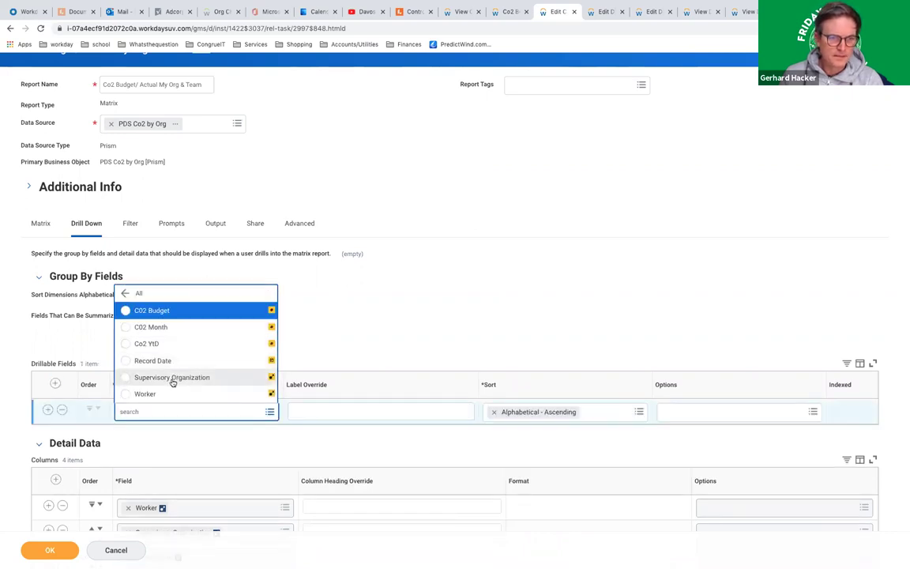
{"action": "left_click", "coordinate": [173, 378]}
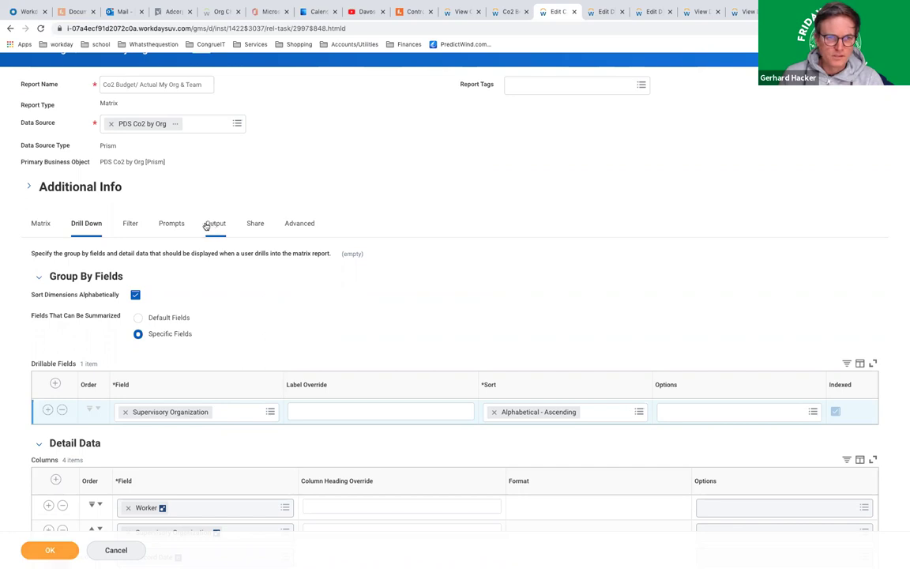
Reorder the prompt defaults so Start Date comes before End Date, and open the report's advanced options
{"action": "left_click", "coordinate": [173, 226]}
{"action": "scroll", "coordinate": [272, 371], "scroll_direction": "down", "scroll_amount": 1}
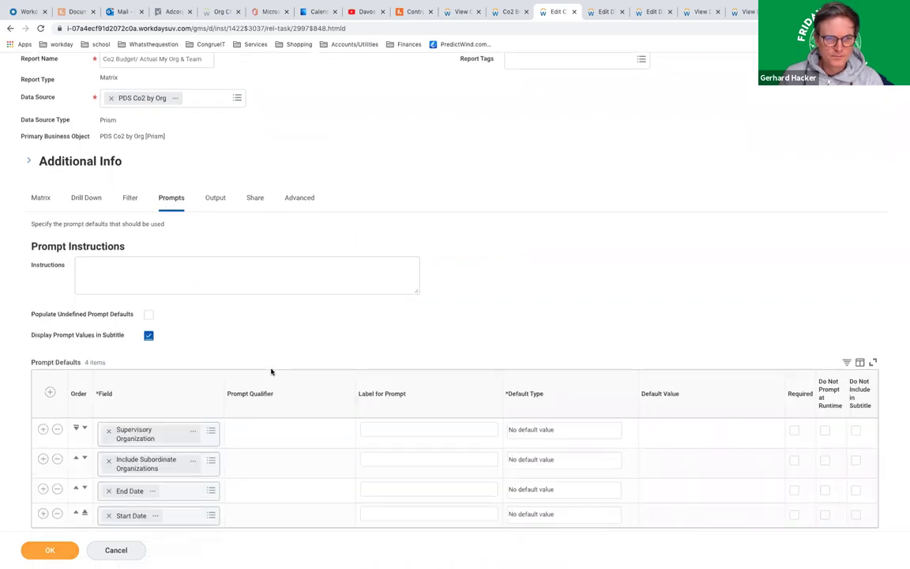
{"action": "left_click", "coordinate": [77, 479]}
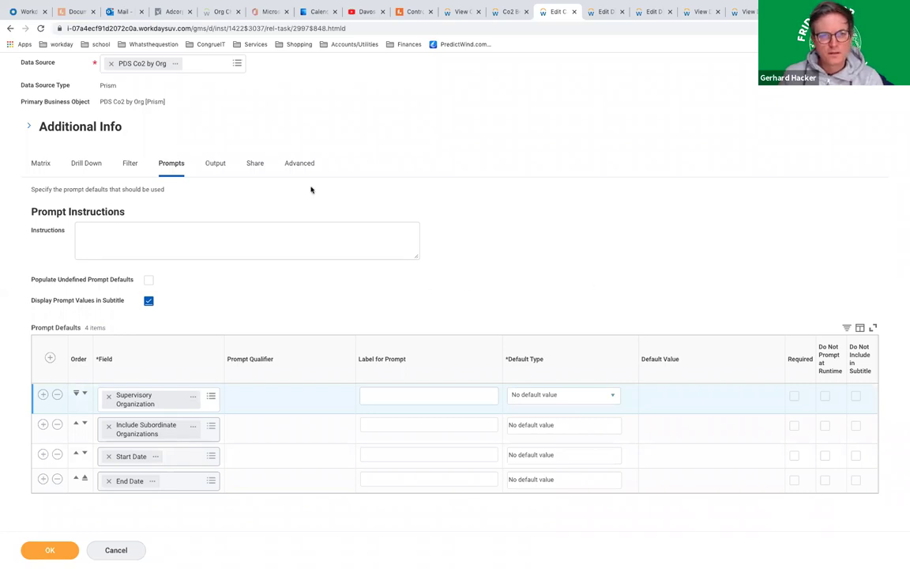
{"action": "left_click", "coordinate": [301, 164]}
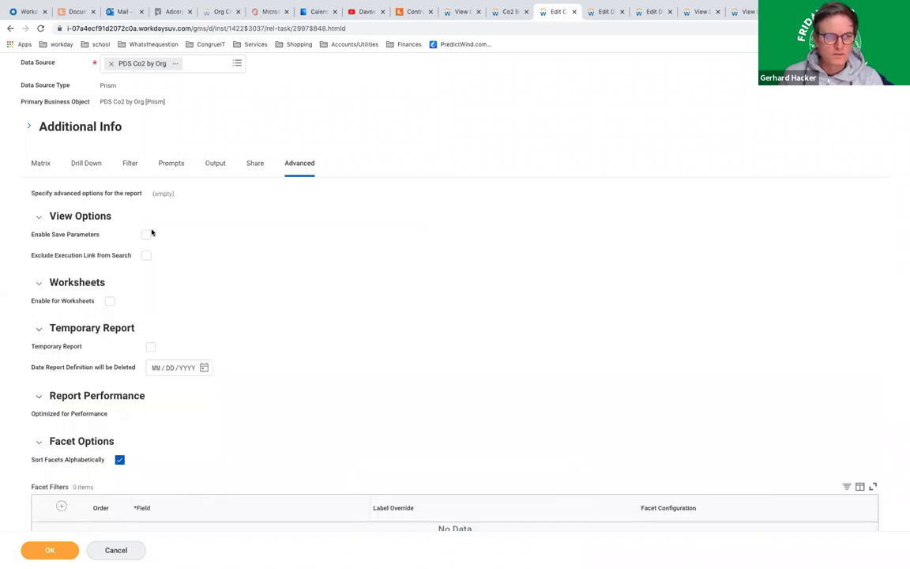
Enable Save Parameters in the report's view options and save the report definition
{"action": "left_click", "coordinate": [146, 235]}
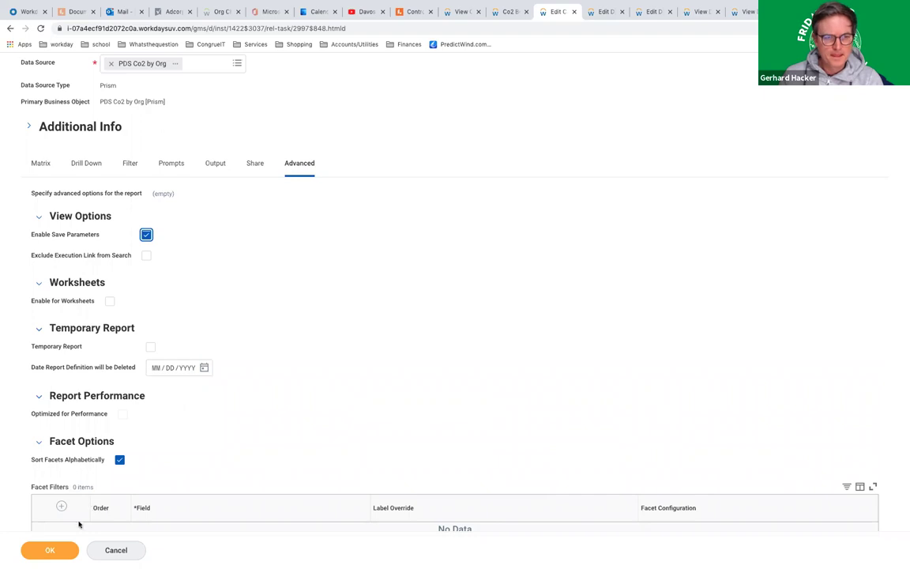
{"action": "left_click", "coordinate": [52, 552]}
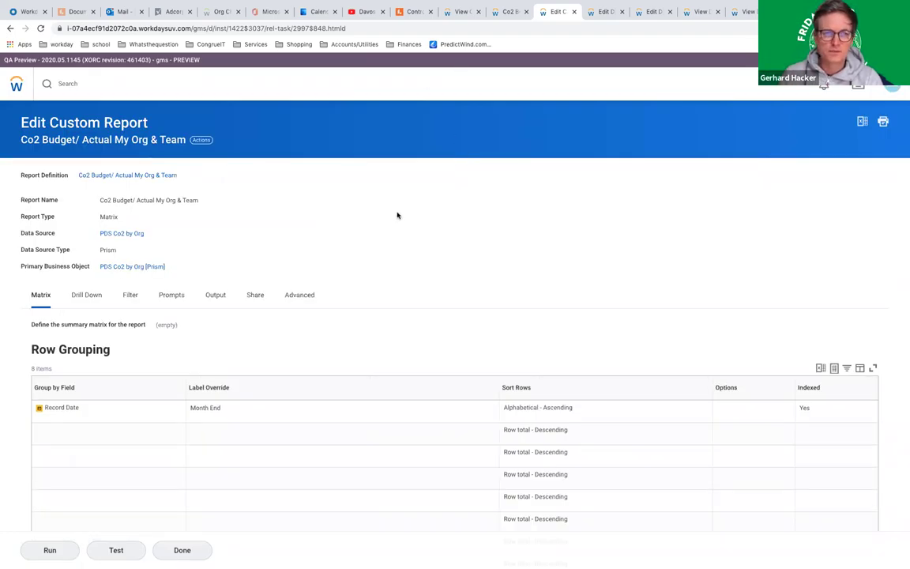
Switch to the Controllable Co2 diagram in Lucidchart, review the data flow, and copy the dataset name PDS Co2 by Travel
{"action": "left_click", "coordinate": [415, 11]}
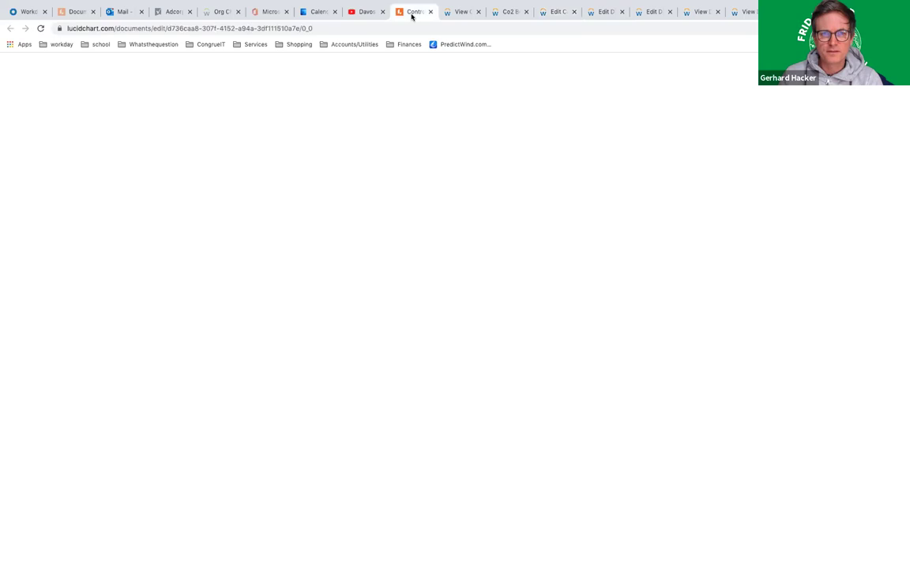
{"action": "scroll", "coordinate": [246, 315], "scroll_direction": "up", "scroll_amount": 2}
{"action": "scroll", "coordinate": [246, 316], "scroll_direction": "left", "scroll_amount": 1}
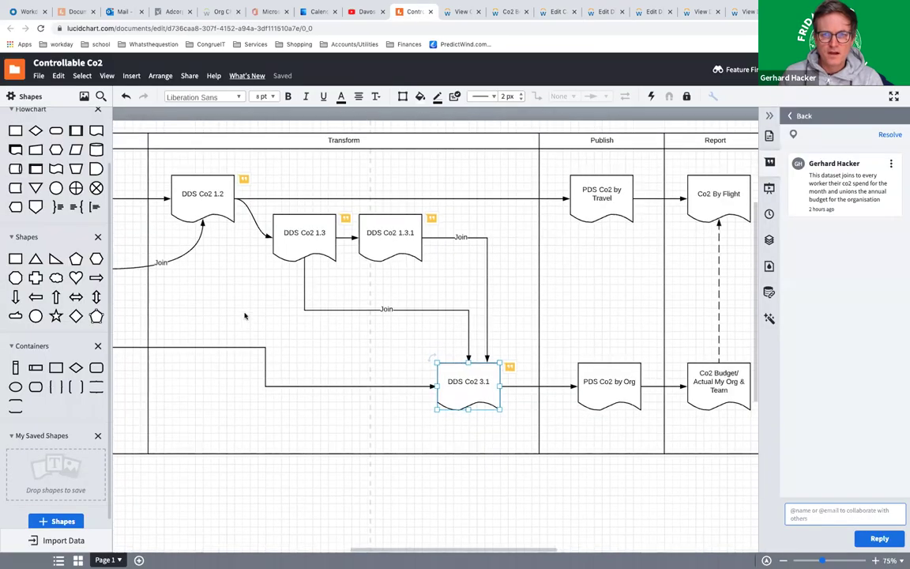
{"action": "scroll", "coordinate": [221, 225], "scroll_direction": "up", "scroll_amount": 1}
{"action": "scroll", "coordinate": [221, 225], "scroll_direction": "left", "scroll_amount": 1}
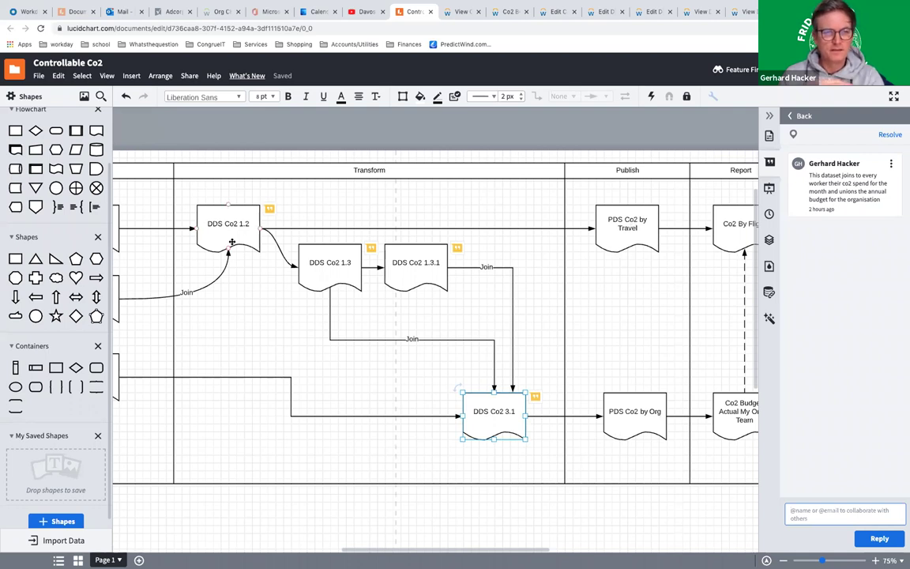
{"action": "left_click", "coordinate": [630, 221]}
{"action": "scroll", "coordinate": [630, 278], "scroll_direction": "right", "scroll_amount": 3}
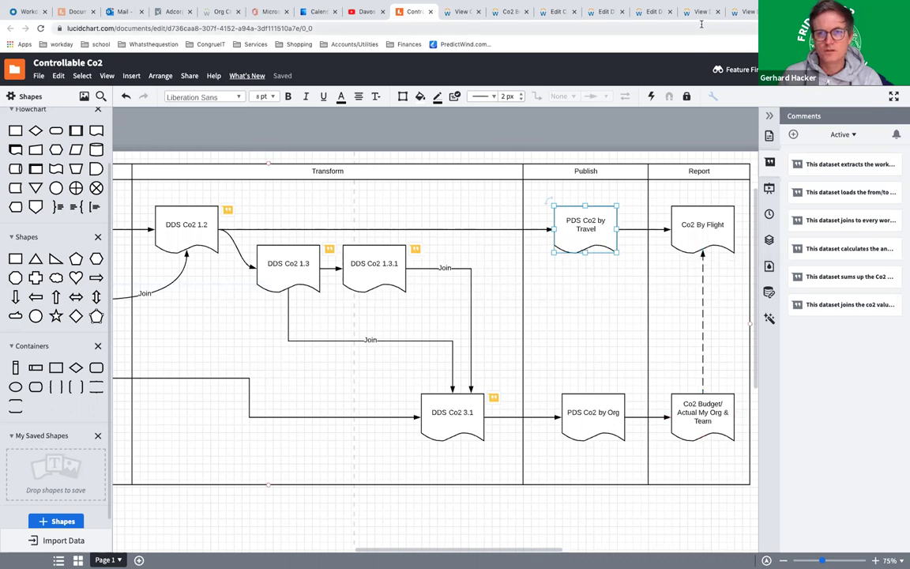
{"action": "double_click", "coordinate": [587, 227]}
{"action": "key", "text": "ctrl+c"}
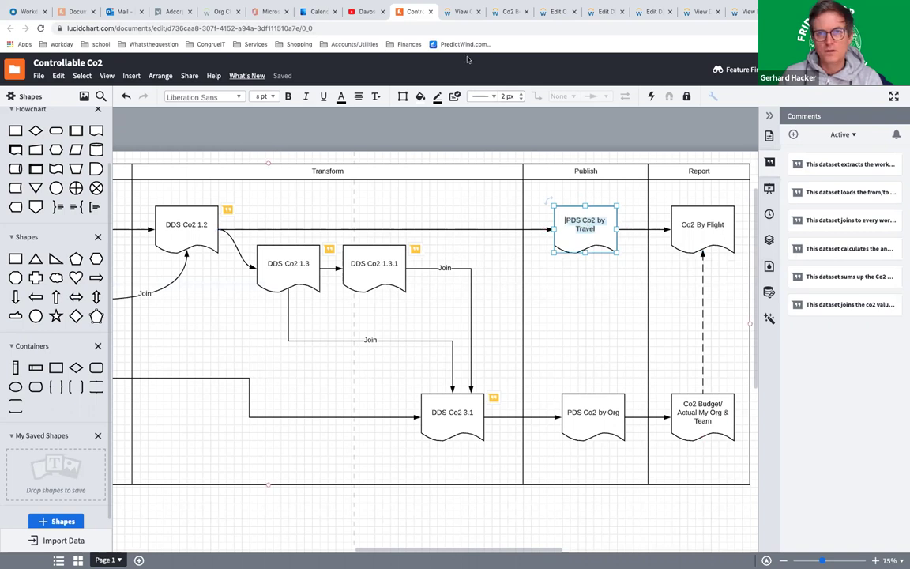
Return to Workday, close the leftover report, dataset and lineage pages, and bring up the Data Catalog
{"action": "left_click", "coordinate": [463, 13]}
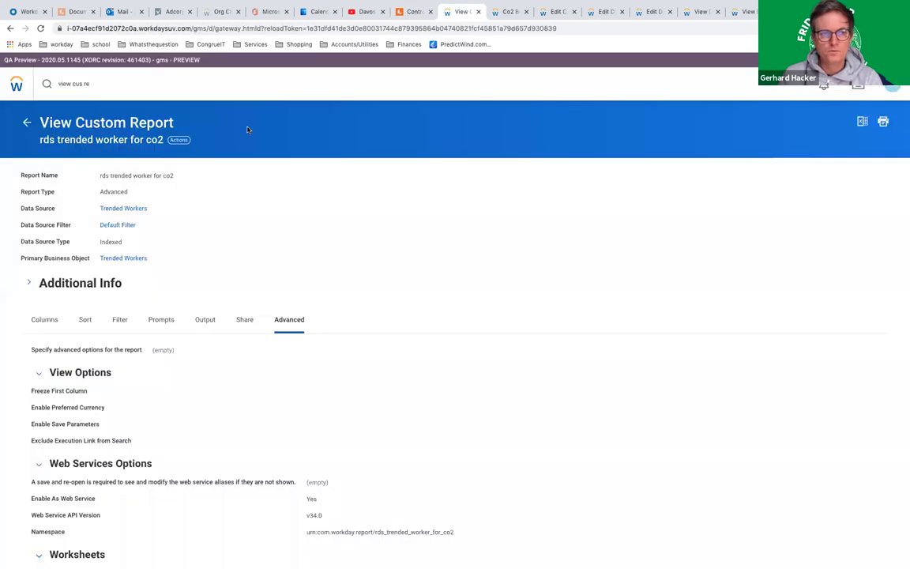
{"action": "left_click", "coordinate": [508, 13]}
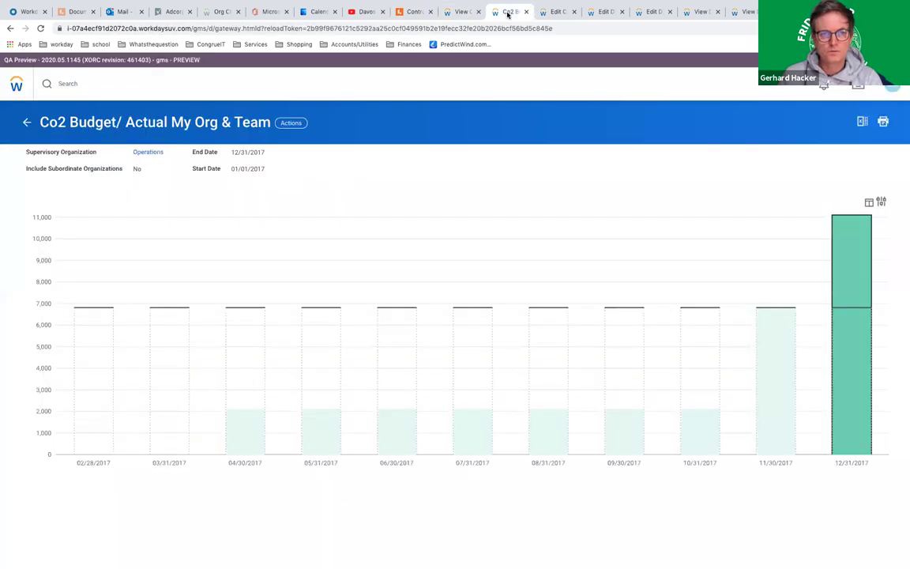
{"action": "left_click", "coordinate": [555, 11]}
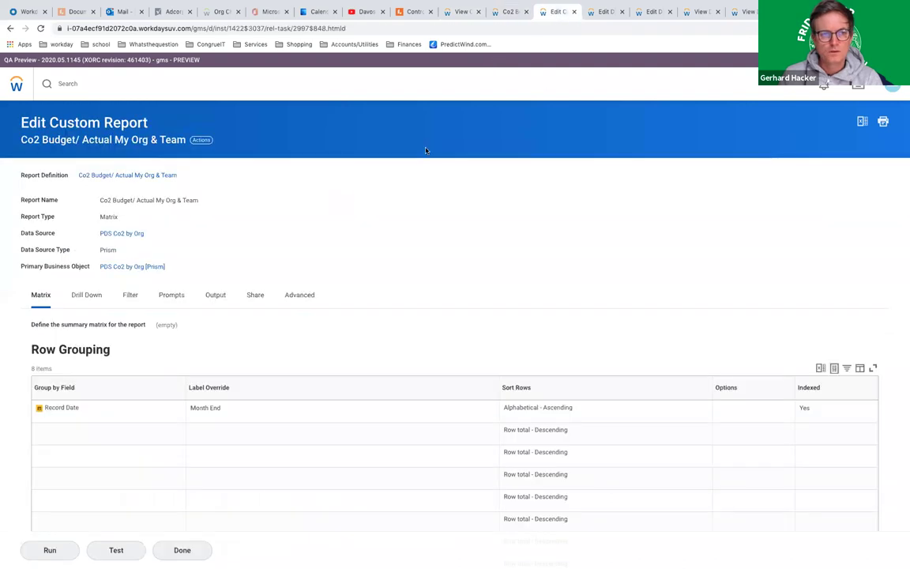
{"action": "left_click", "coordinate": [575, 13]}
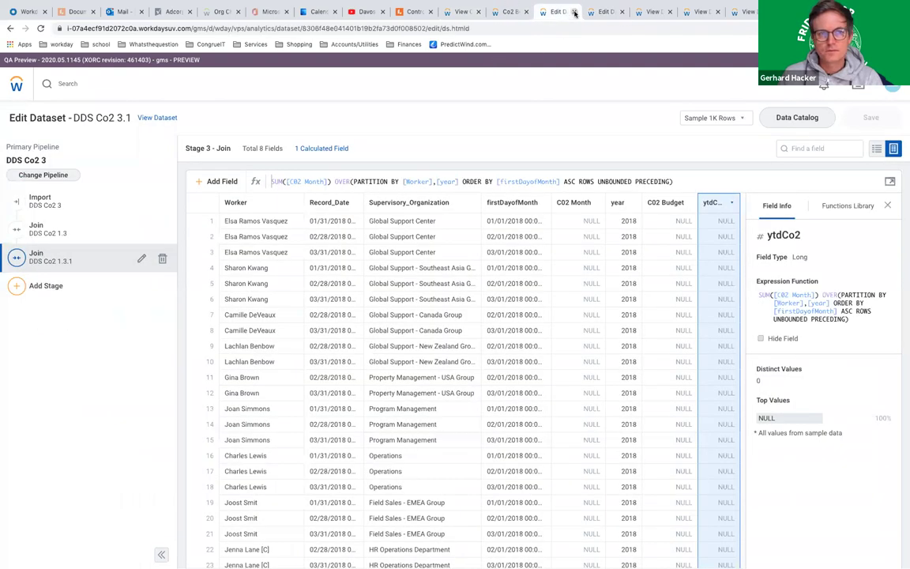
{"action": "left_click", "coordinate": [575, 13]}
{"action": "left_click", "coordinate": [575, 12]}
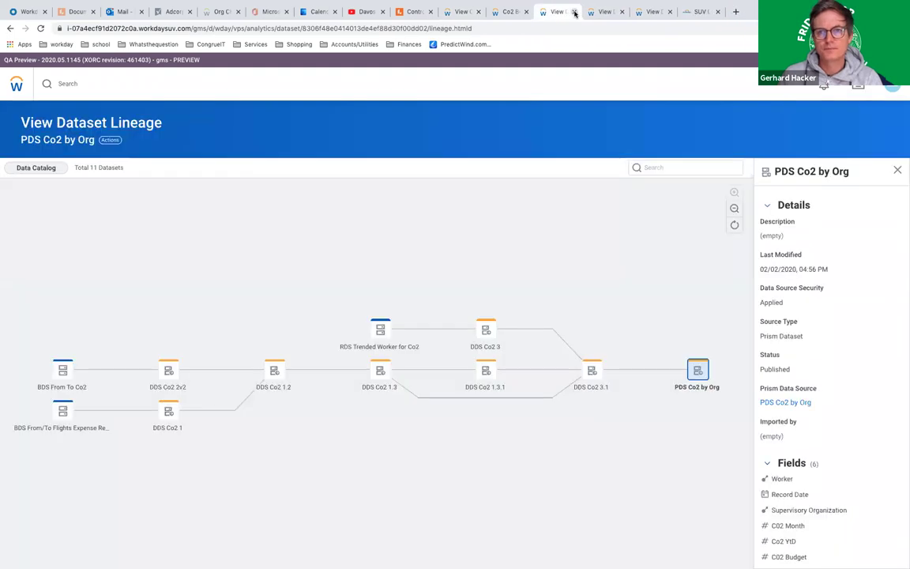
{"action": "left_click", "coordinate": [575, 12]}
{"action": "left_click", "coordinate": [575, 13]}
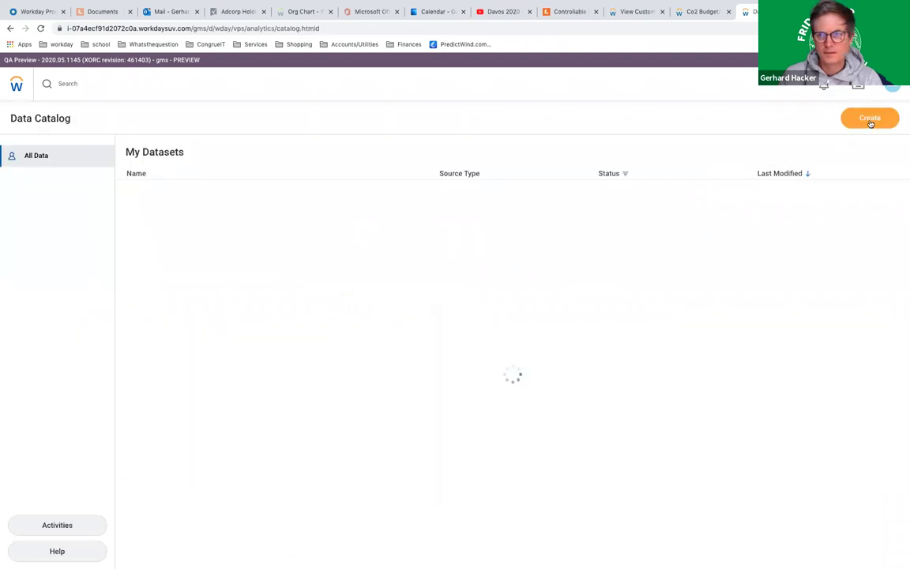
Start creating a derived dataset and check the Controllable Co2 diagram to identify DDS Co2 1.2 as its source
{"action": "left_click", "coordinate": [870, 120]}
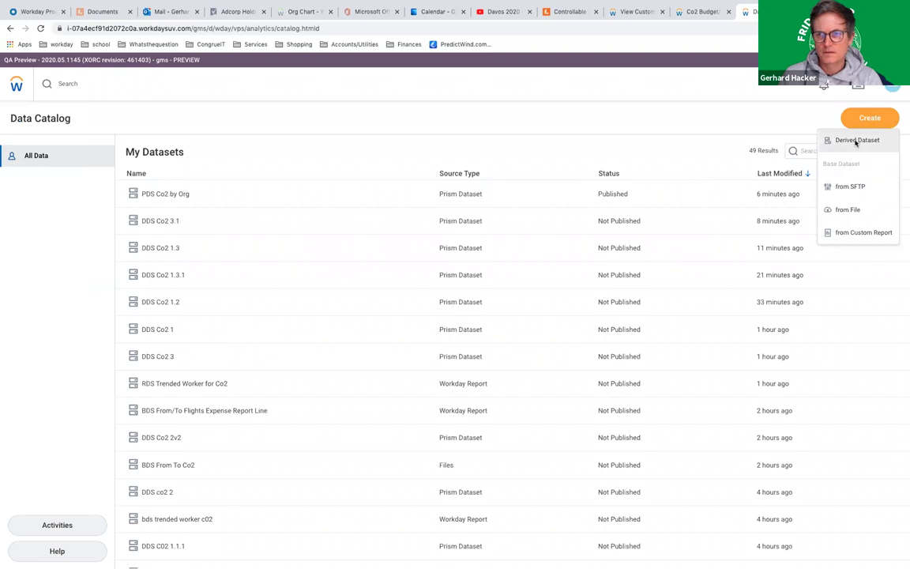
{"action": "left_click", "coordinate": [856, 141]}
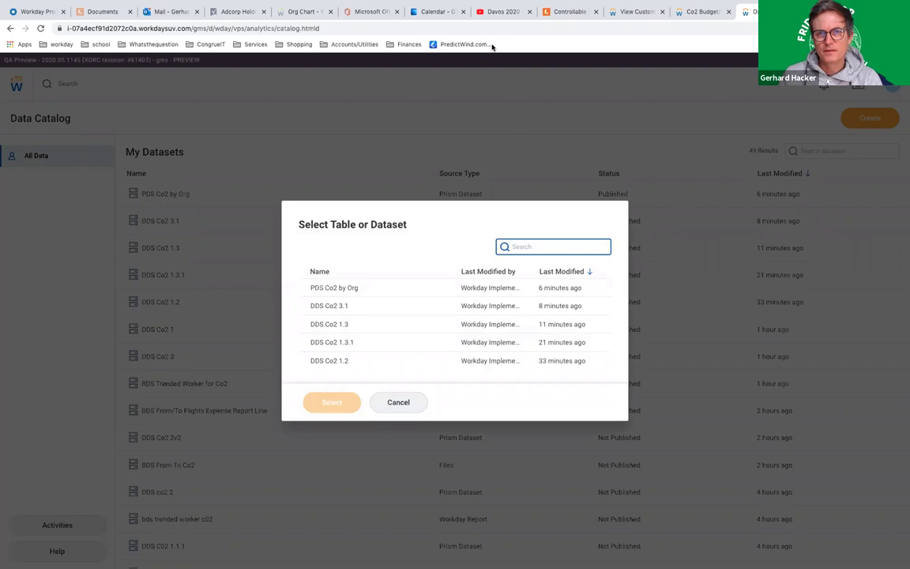
{"action": "left_click", "coordinate": [558, 11]}
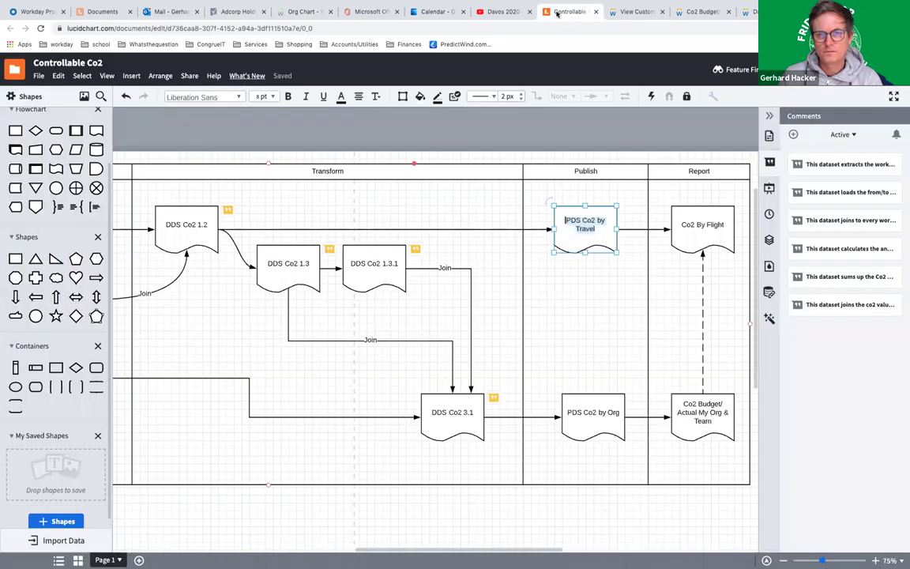
{"action": "left_click", "coordinate": [185, 225]}
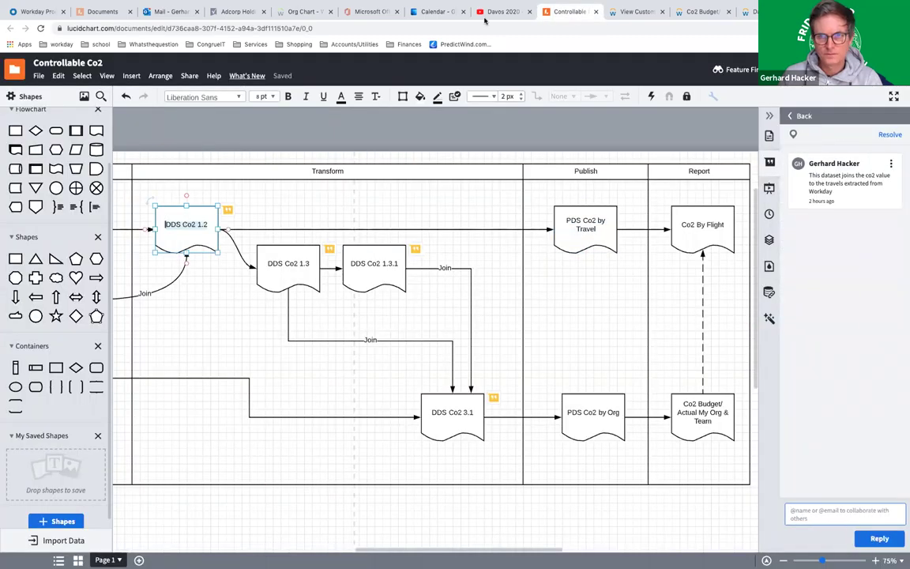
{"action": "left_click", "coordinate": [747, 11]}
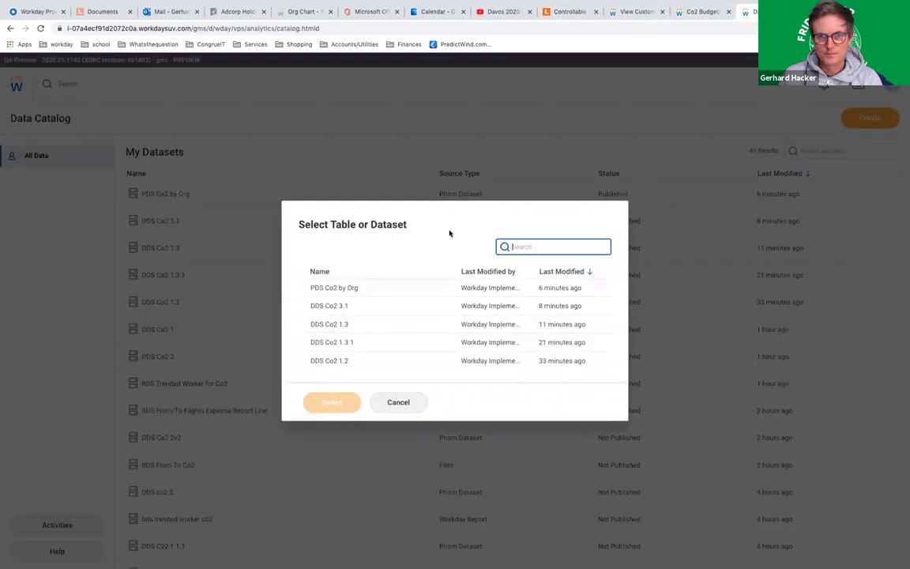
{"action": "key", "text": "ctrl+v"}
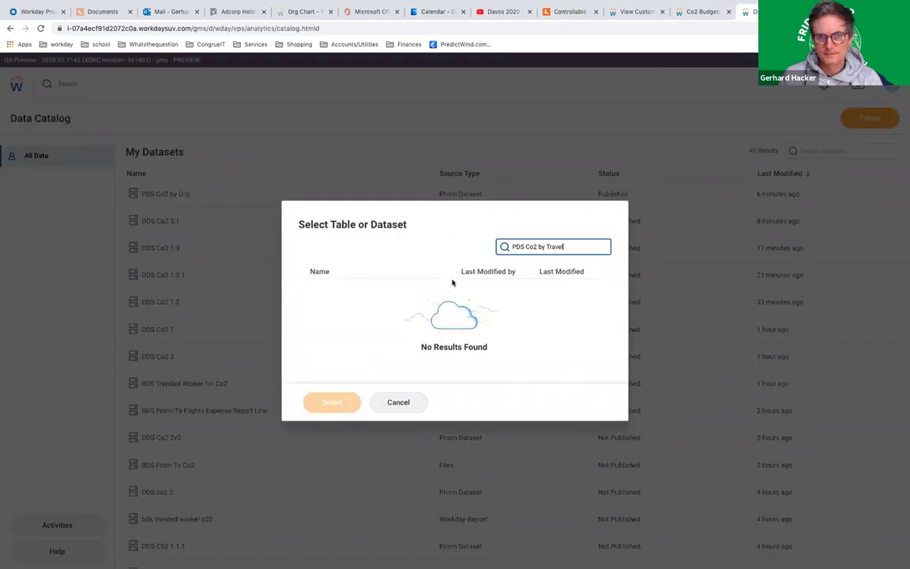
{"action": "key", "text": "BackSpace"}
{"action": "key", "text": "BackSpace"}
{"action": "key", "text": "BackSpace"}
{"action": "key", "text": "BackSpace"}
{"action": "key", "text": "BackSpace"}
{"action": "key", "text": "BackSpace"}
{"action": "key", "text": "BackSpace"}
{"action": "key", "text": "BackSpace"}
{"action": "key", "text": "BackSpace"}
{"action": "key", "text": "BackSpace"}
{"action": "key", "text": "BackSpace"}
{"action": "key", "text": "BackSpace"}
{"action": "key", "text": "BackSpace"}
{"action": "key", "text": "BackSpace"}
{"action": "key", "text": "BackSpace"}
{"action": "key", "text": "BackSpace"}
{"action": "key", "text": "BackSpace"}
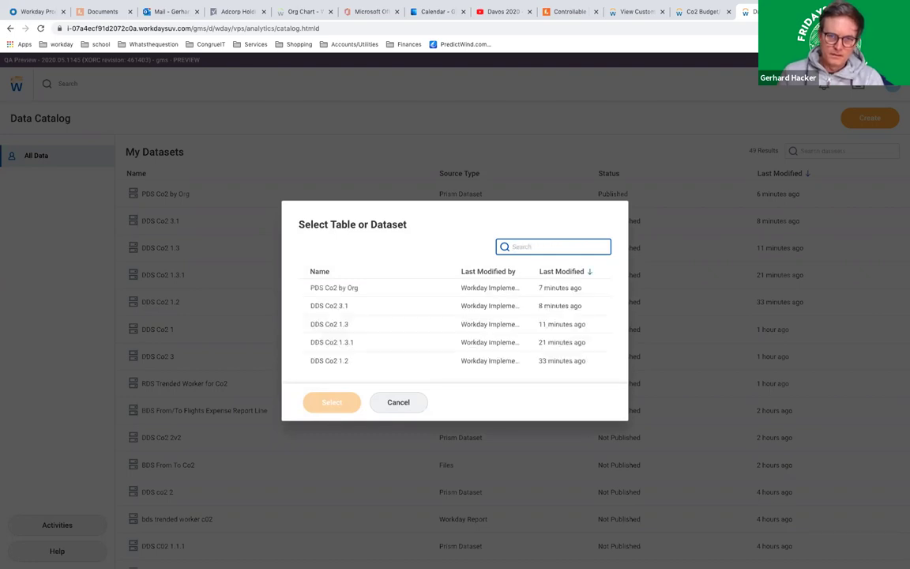
Recheck the diagram, search for dds co2 1.2, and select DDS Co2 1.2 as the derived dataset's source
{"action": "left_click", "coordinate": [569, 11]}
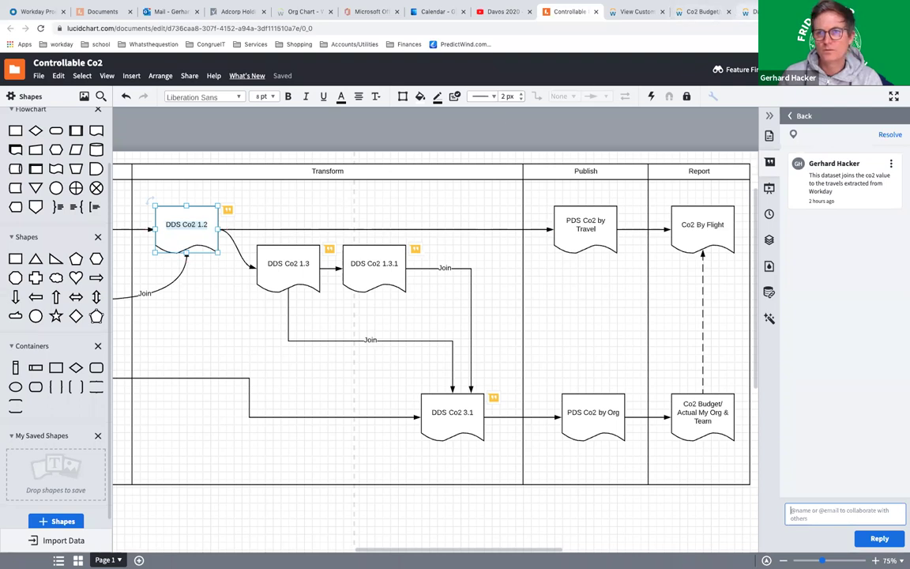
{"action": "left_click", "coordinate": [747, 11]}
{"action": "type", "text": "dds co2"}
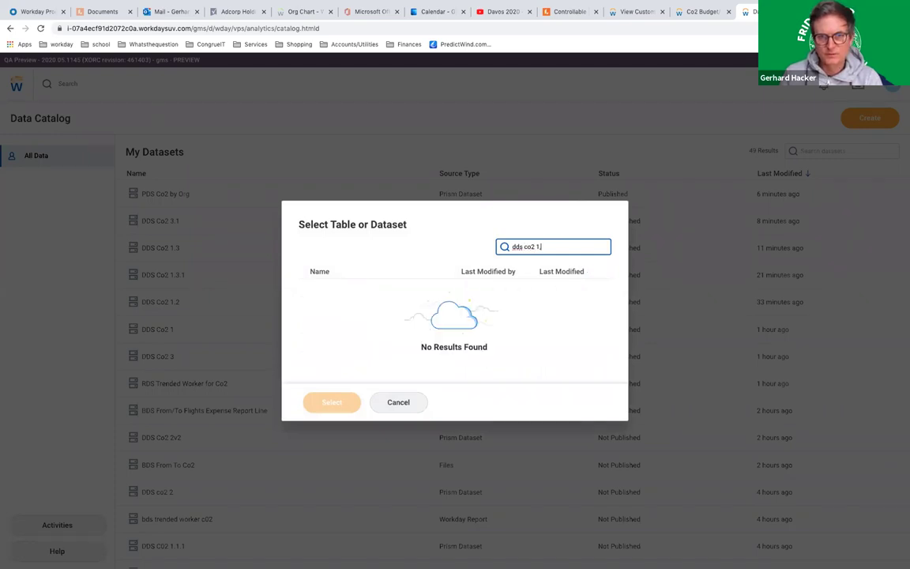
{"action": "type", "text": " 1.2"}
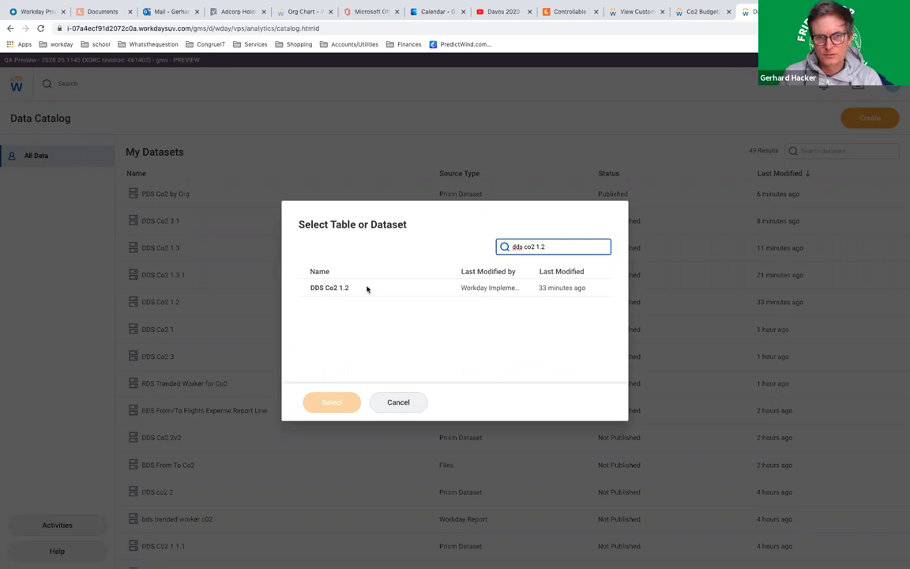
{"action": "left_click", "coordinate": [348, 287]}
{"action": "left_click", "coordinate": [341, 402]}
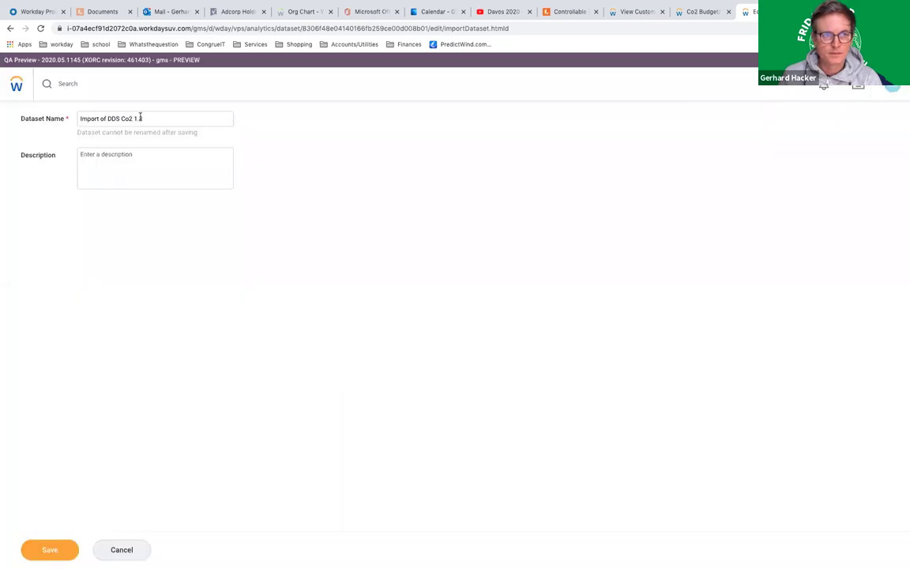
Try to name the derived dataset PDS Co2 by Travel and save it
{"action": "left_click_drag", "start_coordinate": [141, 117], "coordinate": [34, 123]}
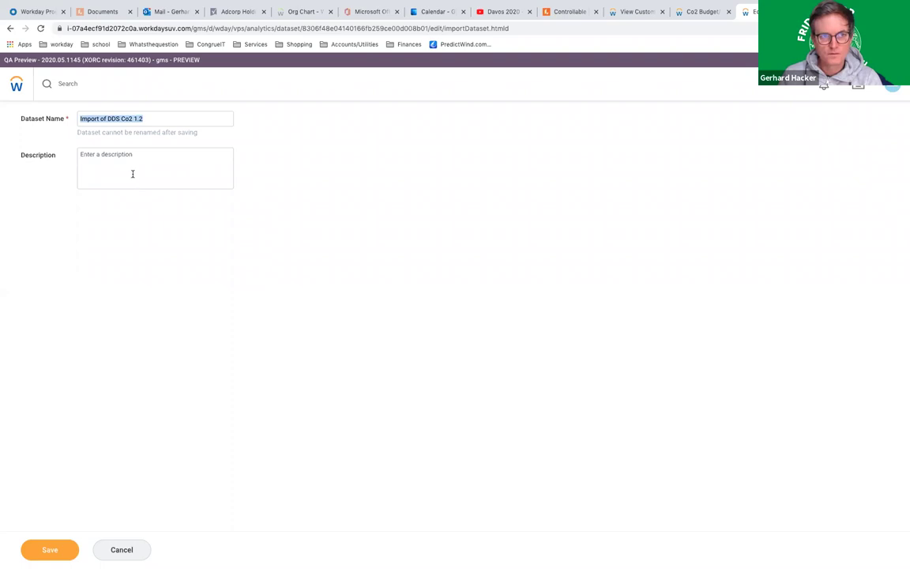
{"action": "type", "text": "PDS Co2 by Travel"}
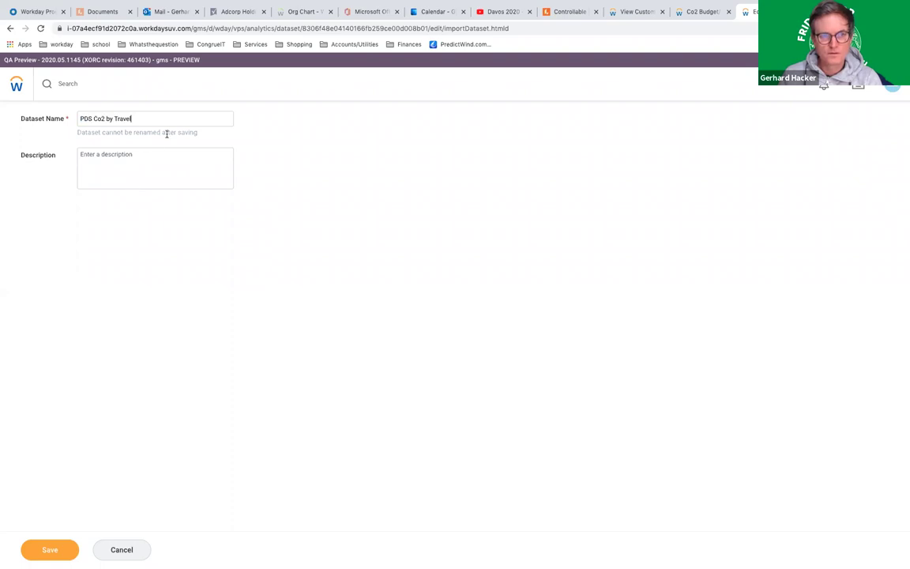
{"action": "left_click", "coordinate": [64, 549]}
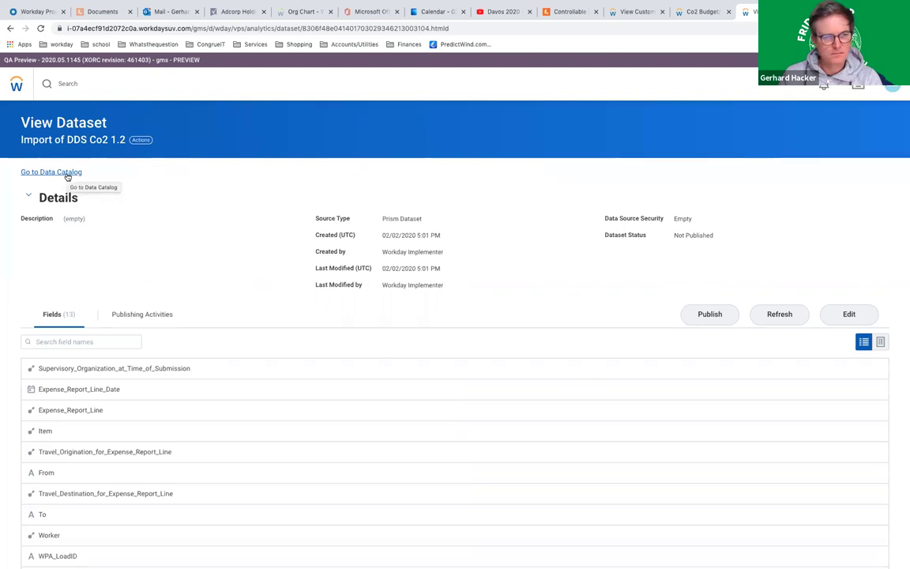
Check the new dataset's definition, return to the Data Catalog, and delete Import of DDS Co2 1.2
{"action": "left_click", "coordinate": [836, 321]}
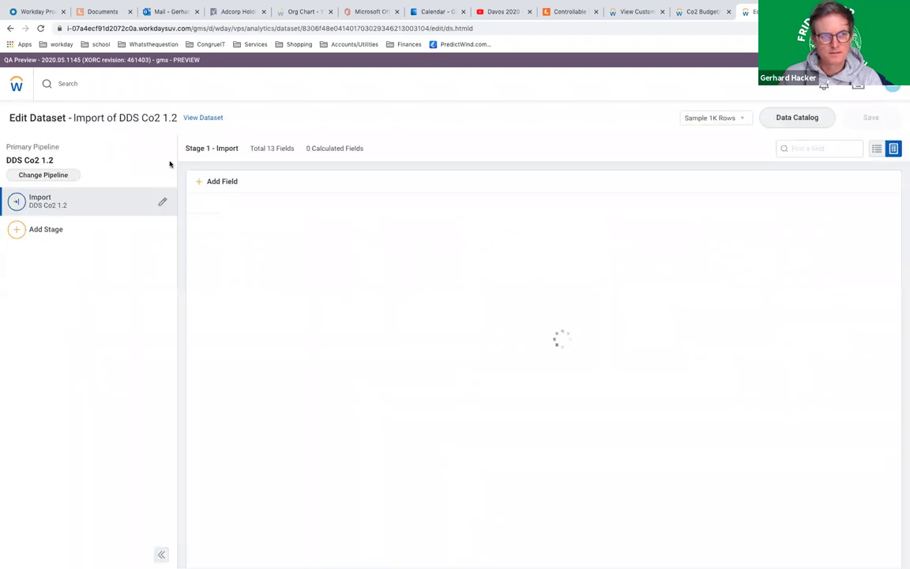
{"action": "left_click", "coordinate": [204, 118]}
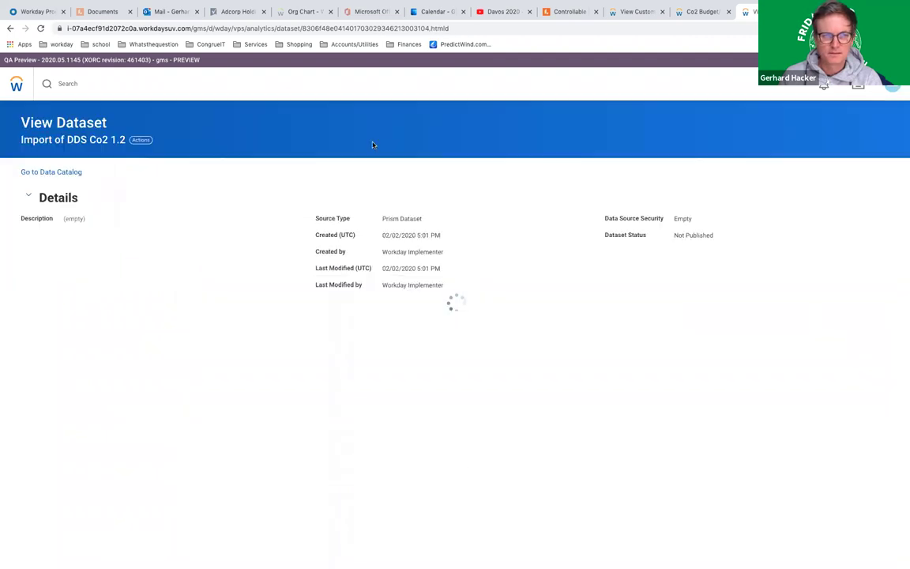
{"action": "left_click", "coordinate": [66, 173]}
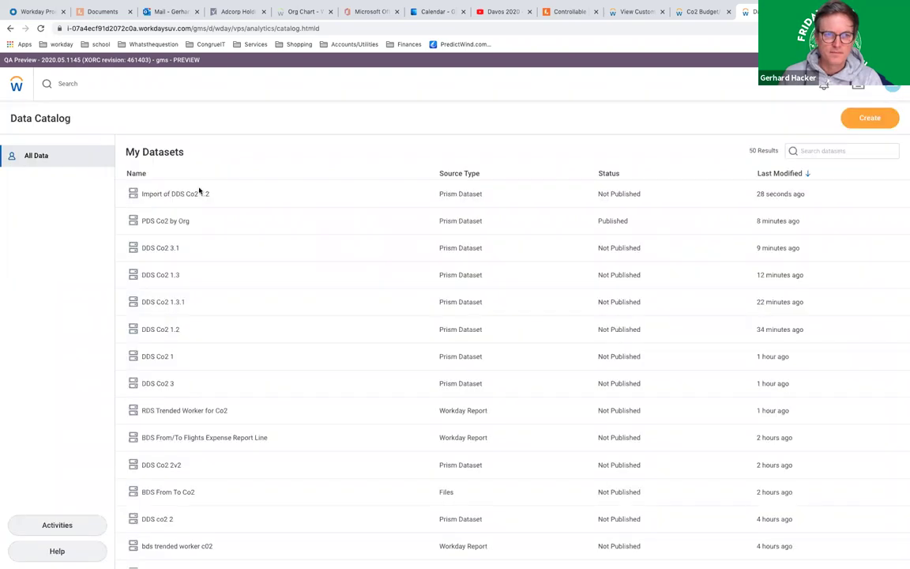
{"action": "left_click", "coordinate": [195, 194]}
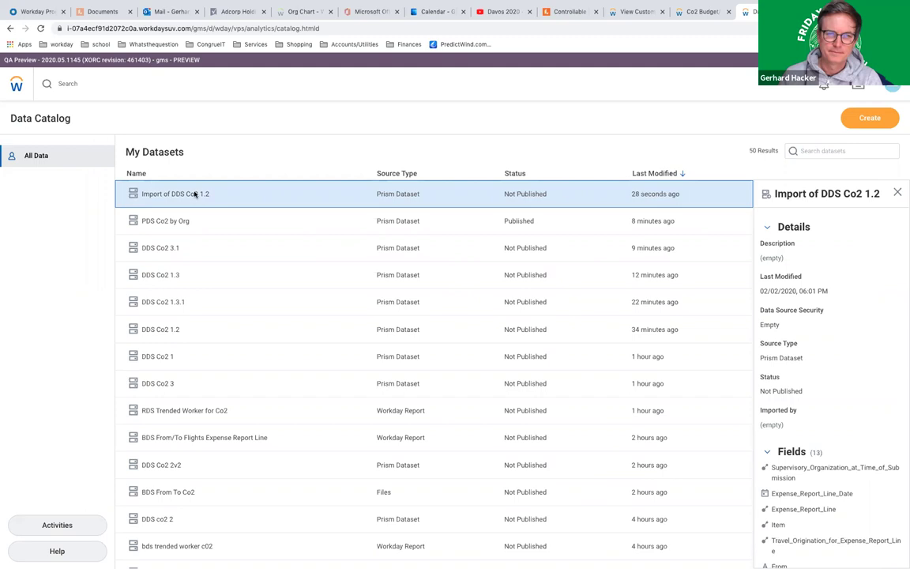
{"action": "right_click", "coordinate": [178, 197]}
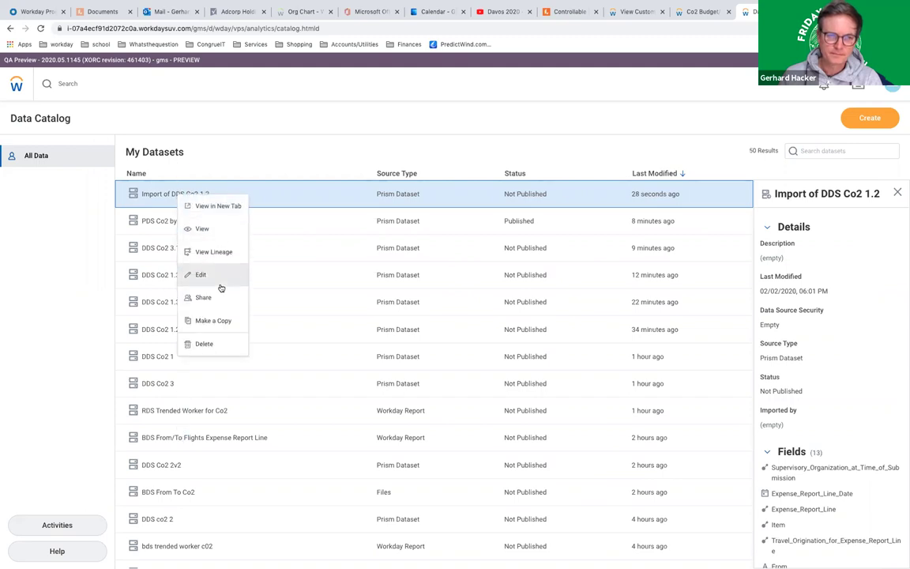
{"action": "left_click", "coordinate": [207, 344]}
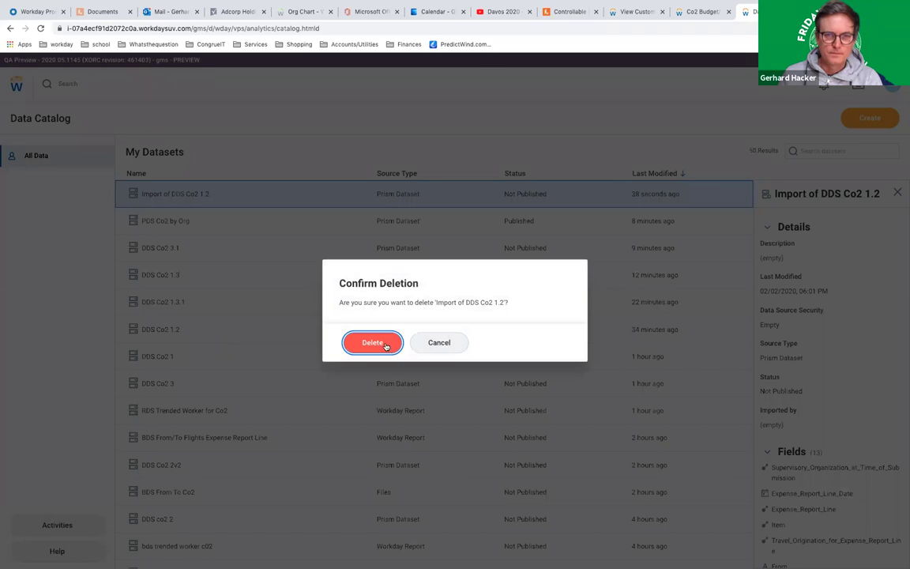
{"action": "left_click", "coordinate": [386, 345]}
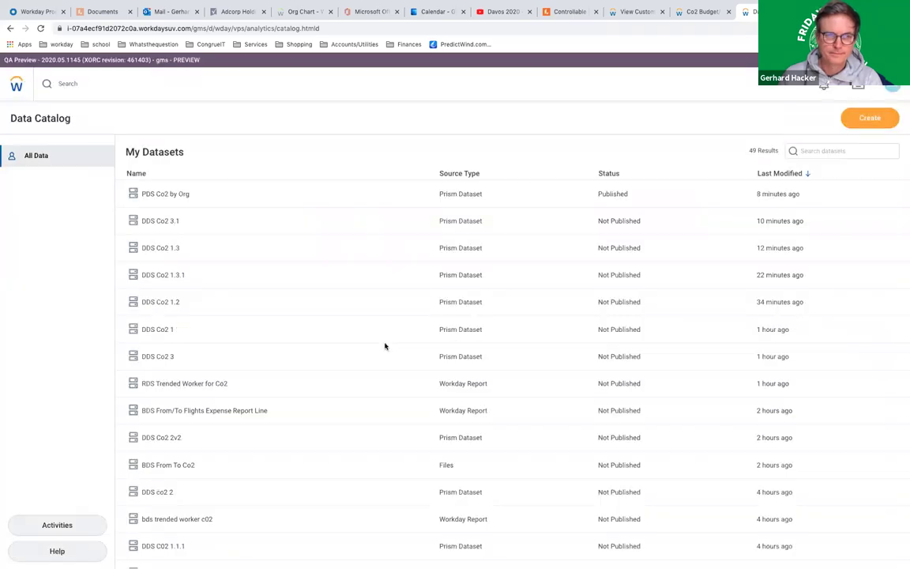
Create a derived dataset from DDS Co2 1.2, name it PDS Co2 by Travel, and save it
{"action": "left_click", "coordinate": [869, 118]}
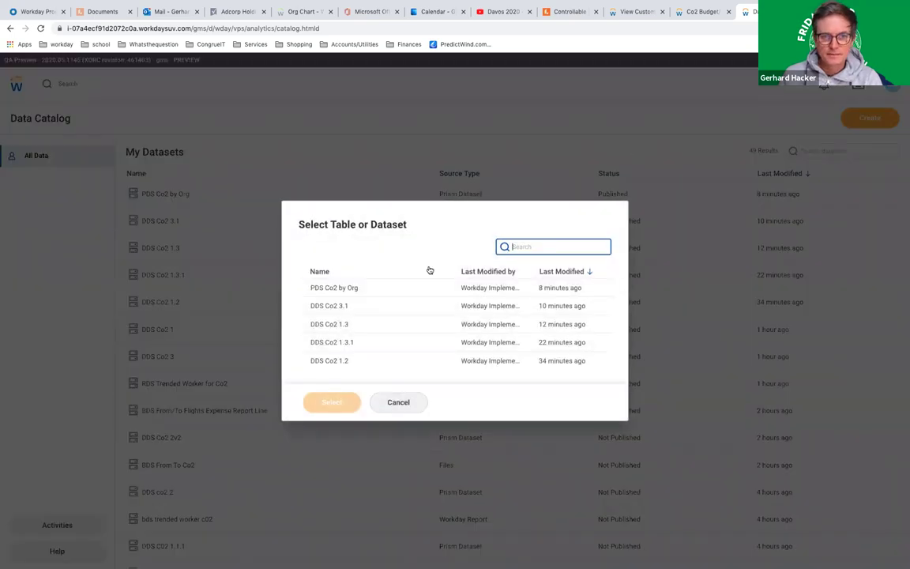
{"action": "left_click", "coordinate": [353, 363]}
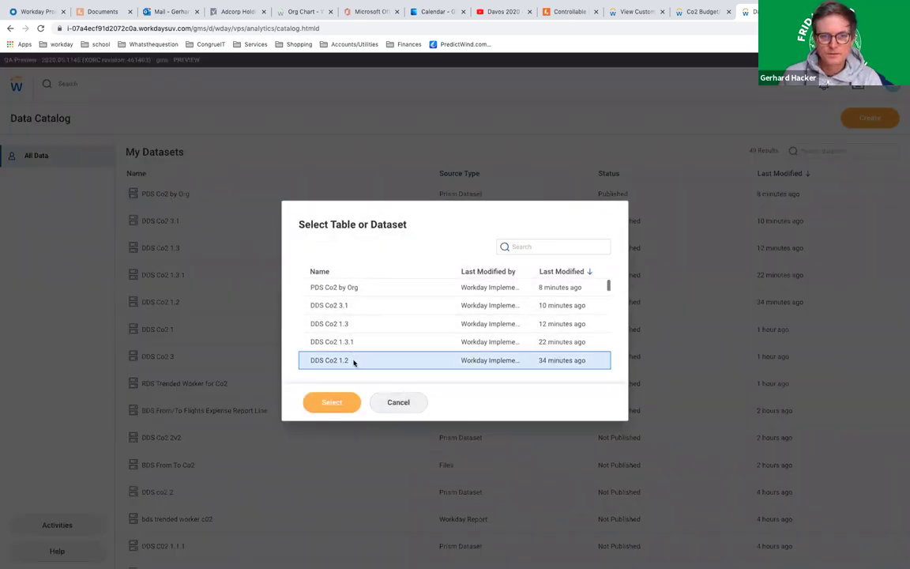
{"action": "left_click", "coordinate": [331, 403]}
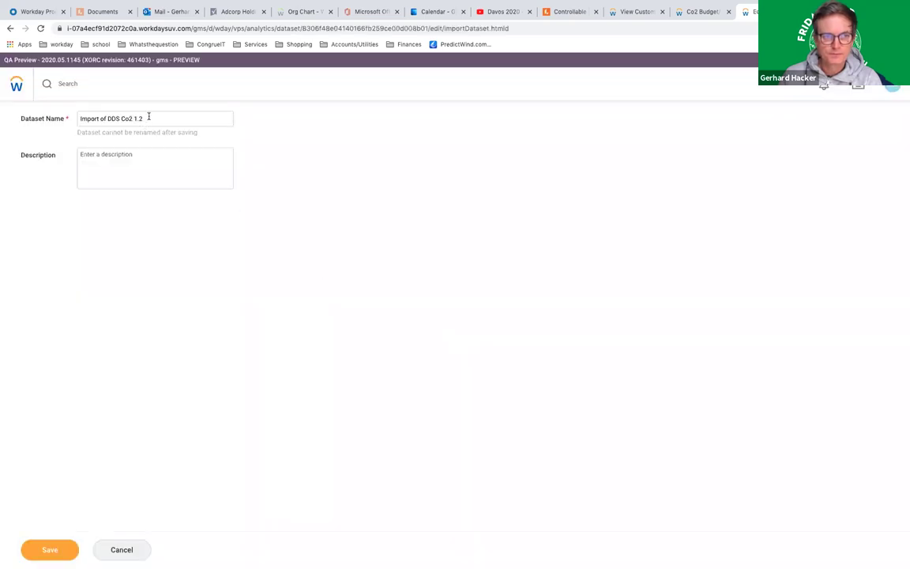
{"action": "left_click_drag", "start_coordinate": [148, 117], "coordinate": [5, 121]}
{"action": "type", "text": "PDS Co2 by Travel"}
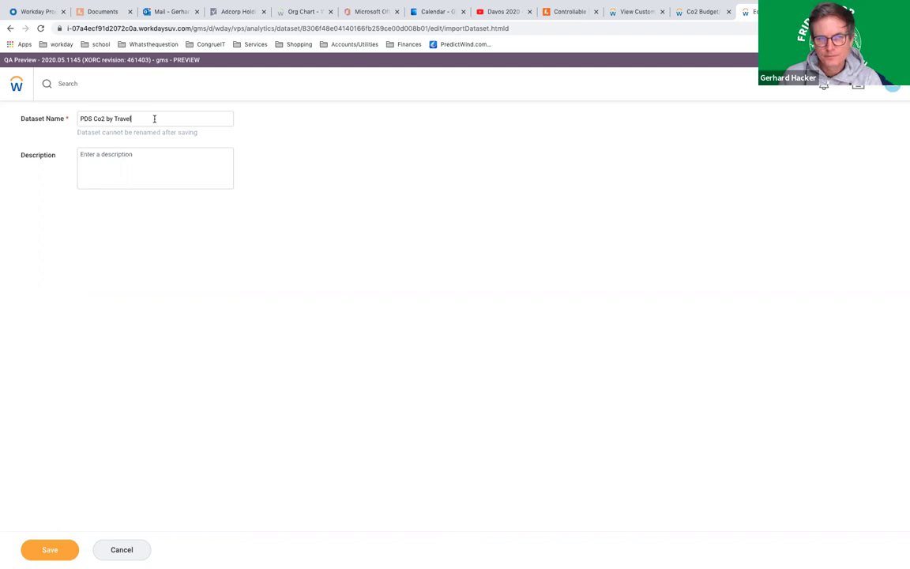
{"action": "left_click", "coordinate": [56, 553]}
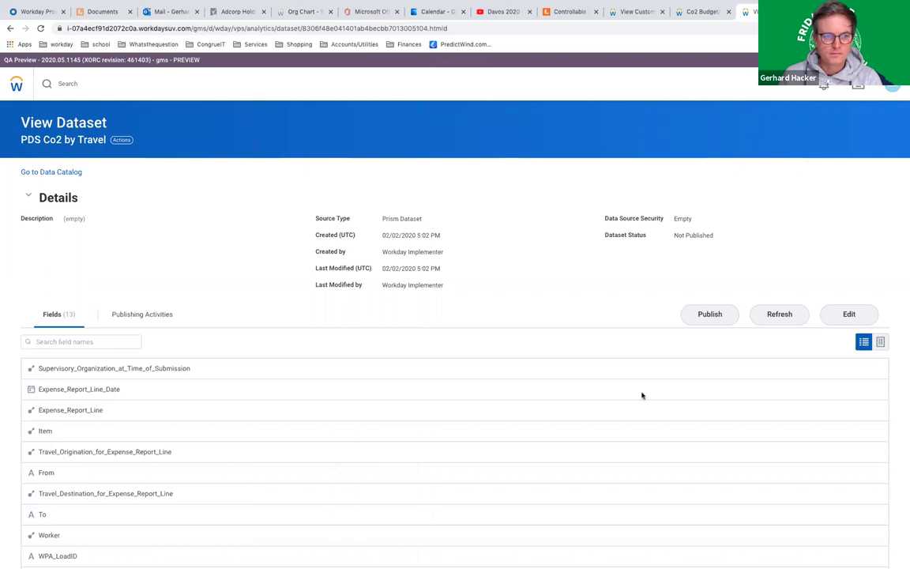
Open PDS Co2 by Travel for editing and add a Manage Fields stage after the import
{"action": "scroll", "coordinate": [634, 448], "scroll_direction": "down", "scroll_amount": 2}
{"action": "left_click", "coordinate": [634, 447]}
{"action": "left_click", "coordinate": [849, 314]}
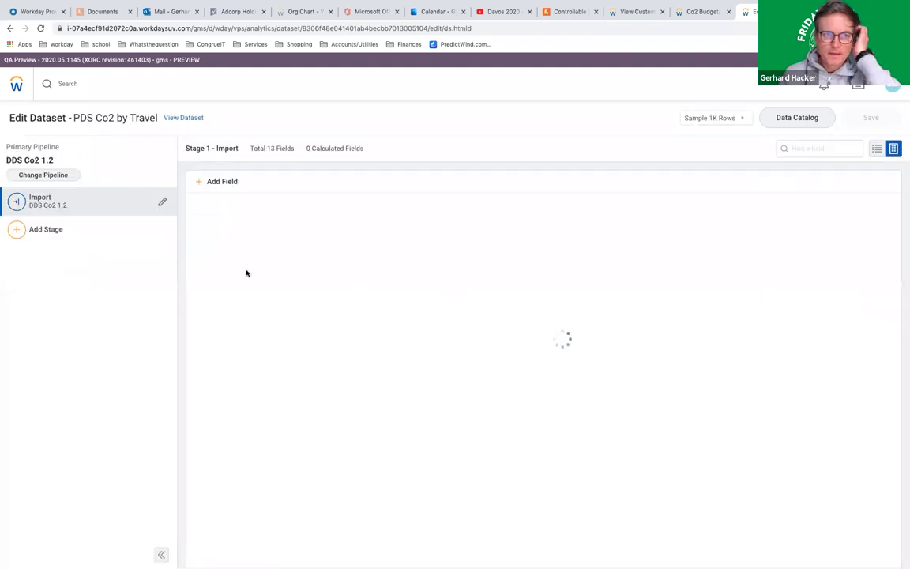
{"action": "left_click", "coordinate": [17, 231]}
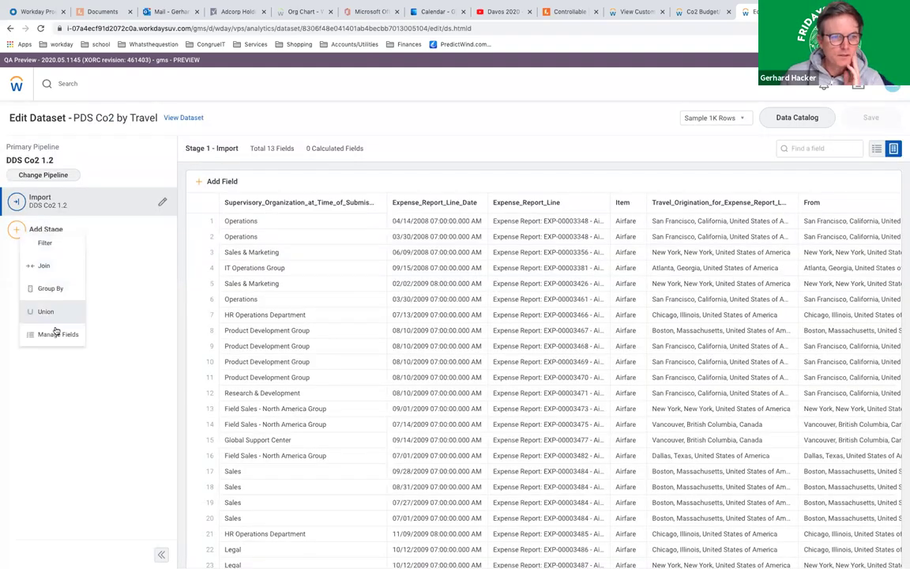
{"action": "left_click", "coordinate": [52, 333]}
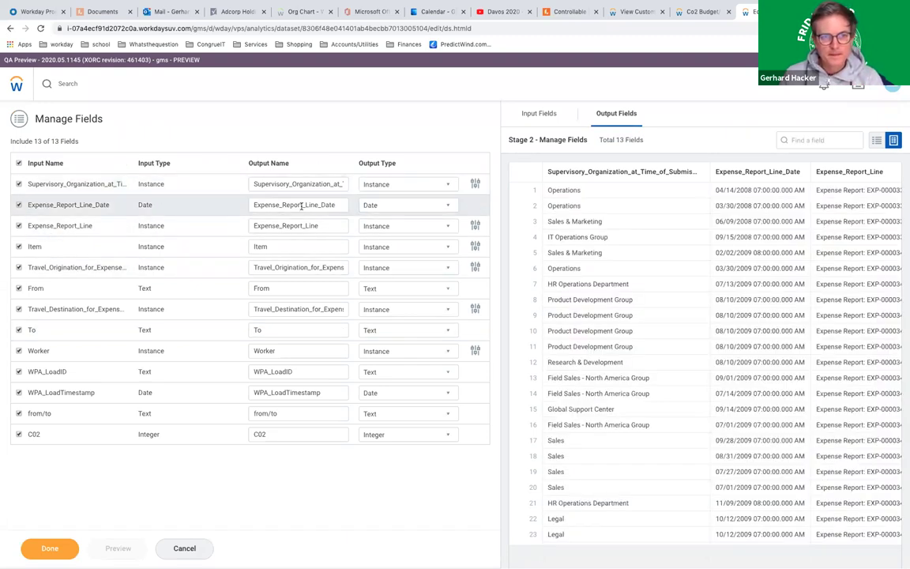
Rename the output of Expense_Report_Line_Date as Flight Date
{"action": "left_click", "coordinate": [342, 205]}
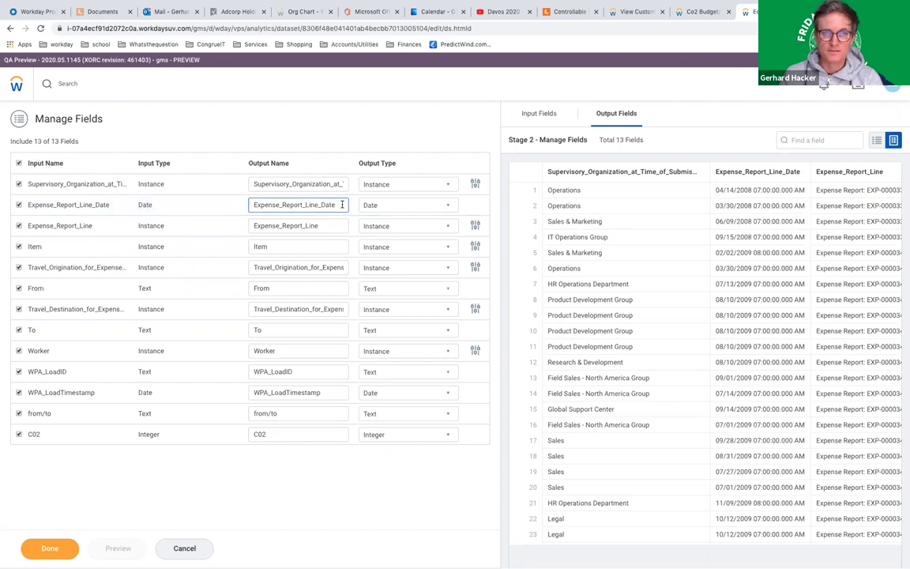
{"action": "left_click", "coordinate": [233, 207]}
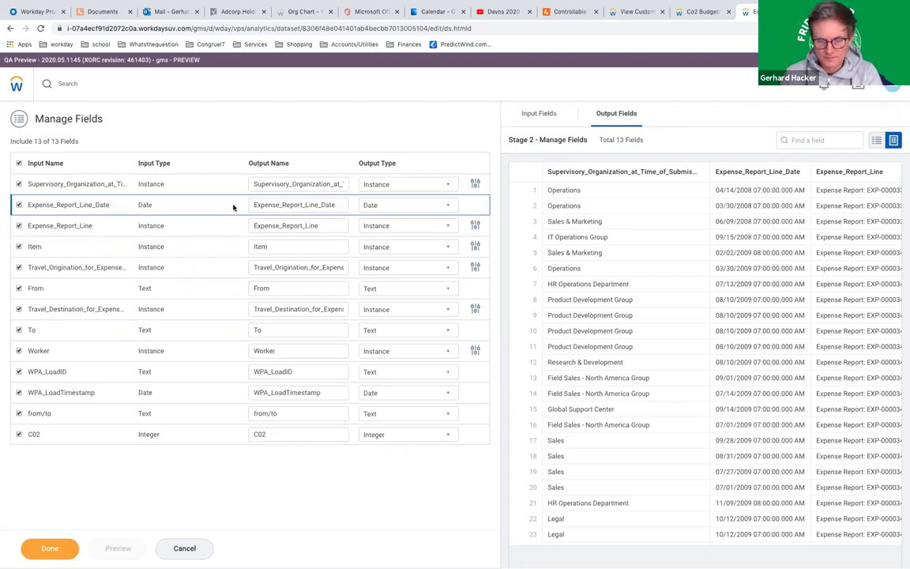
{"action": "left_click", "coordinate": [273, 204]}
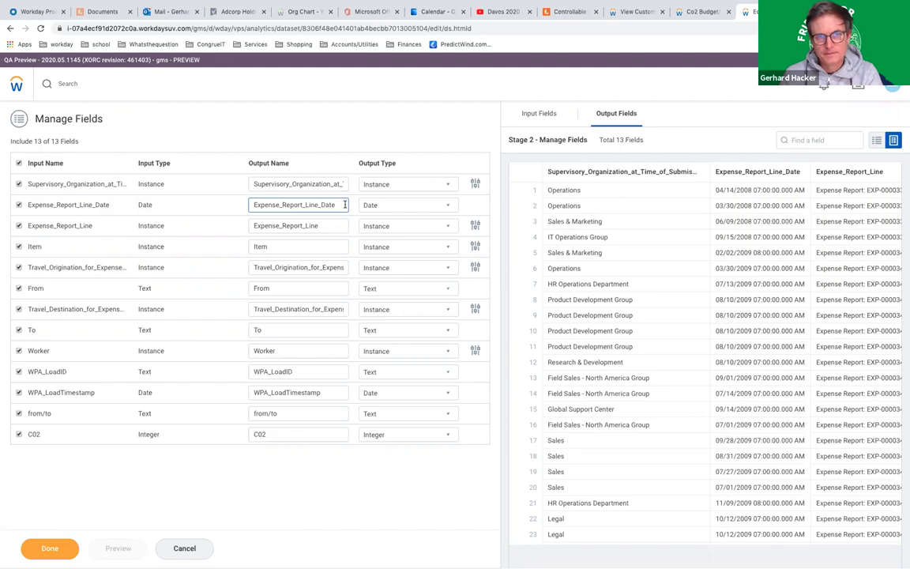
{"action": "left_click", "coordinate": [232, 214]}
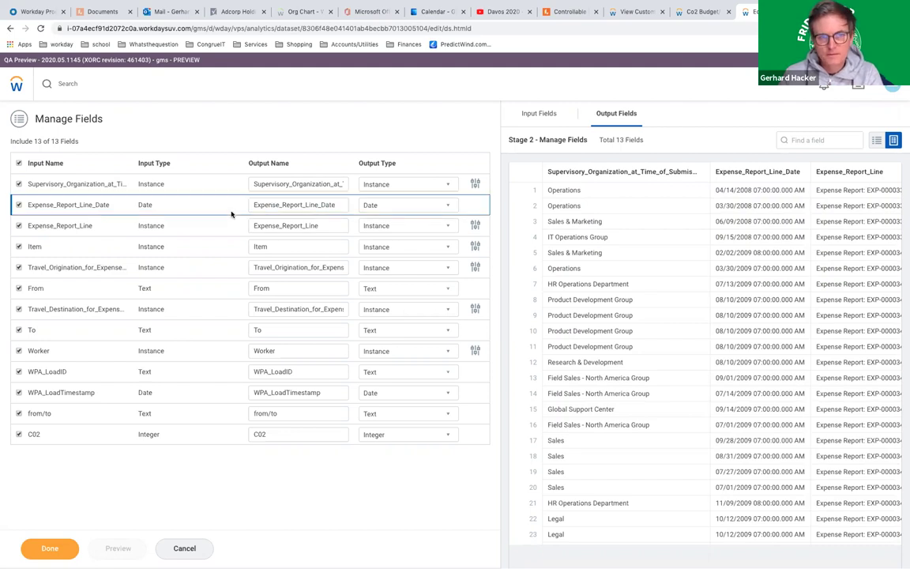
{"action": "left_click_drag", "start_coordinate": [335, 204], "coordinate": [243, 206]}
{"action": "left_click", "coordinate": [245, 207]}
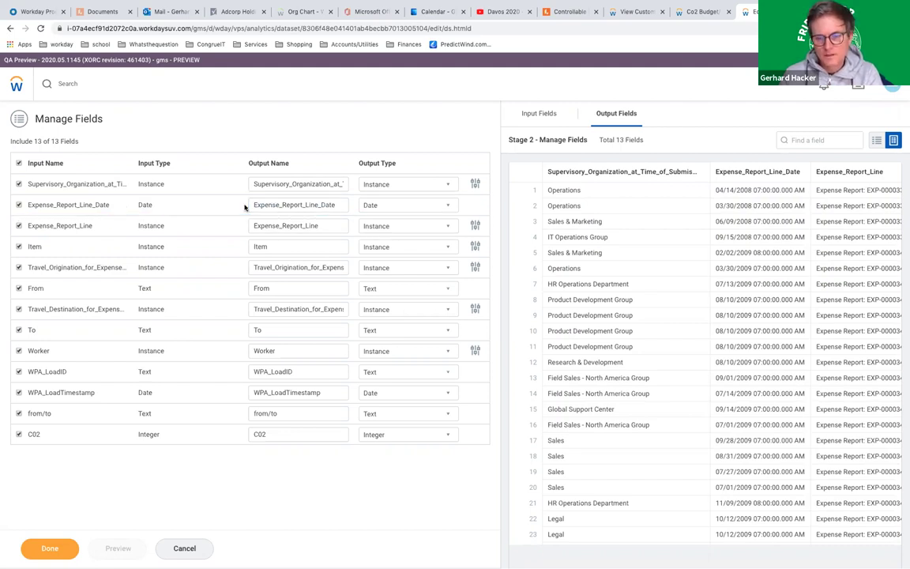
{"action": "left_click", "coordinate": [301, 203]}
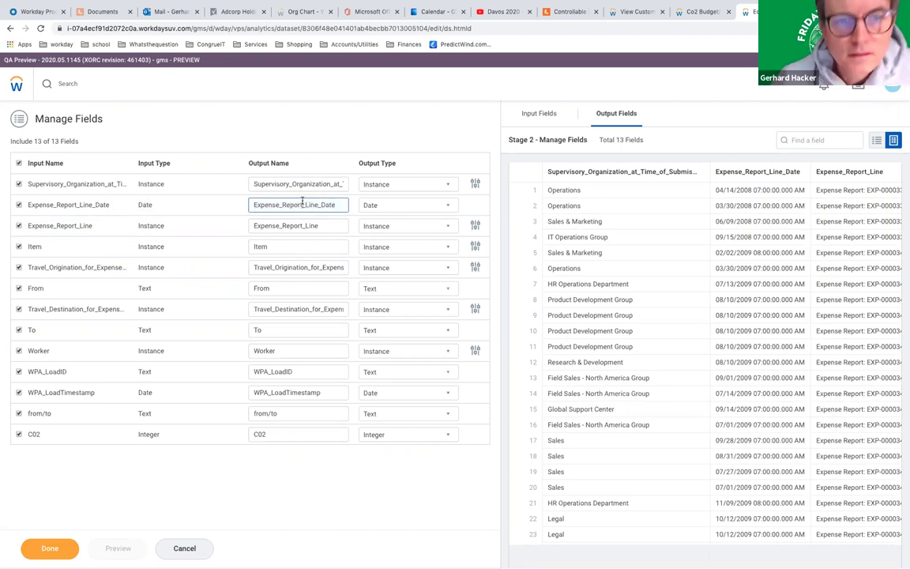
{"action": "key", "text": "BackSpace"}
{"action": "key", "text": "BackSpace"}
{"action": "key", "text": "BackSpace"}
{"action": "key", "text": "BackSpace"}
{"action": "key", "text": "BackSpace"}
{"action": "key", "text": "BackSpace"}
{"action": "key", "text": "BackSpace"}
{"action": "key", "text": "BackSpace"}
{"action": "key", "text": "BackSpace"}
{"action": "key", "text": "BackSpace"}
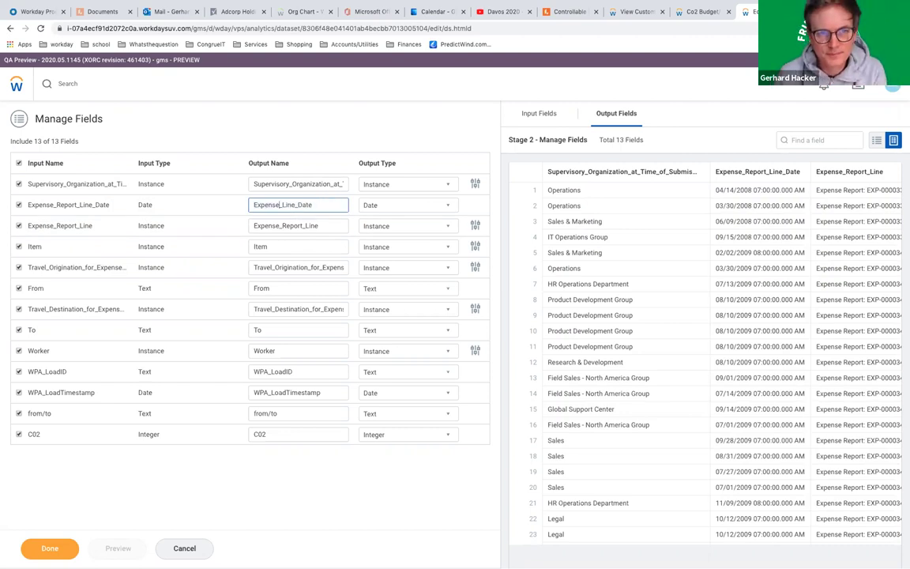
{"action": "key", "text": "BackSpace"}
{"action": "key", "text": "BackSpace"}
{"action": "key", "text": "BackSpace"}
{"action": "key", "text": "BackSpace"}
{"action": "key", "text": "End"}
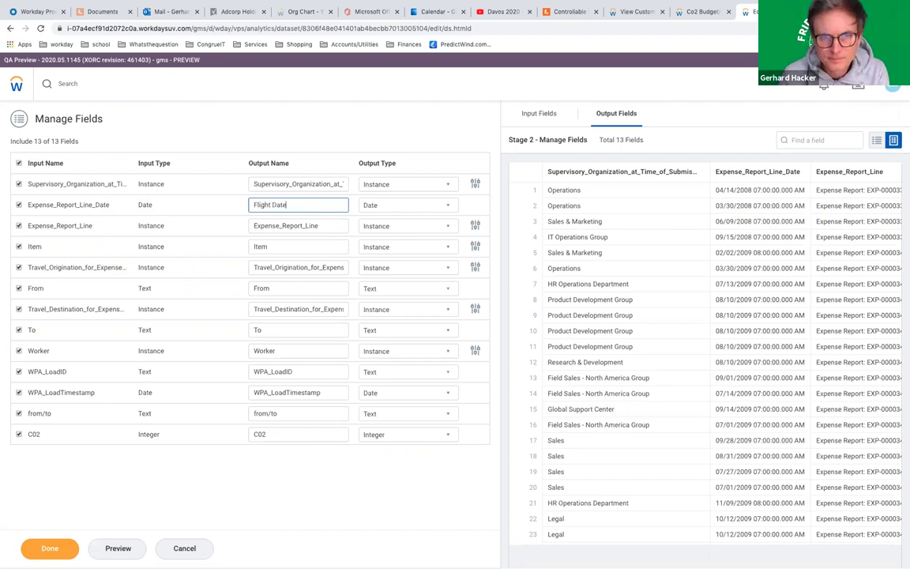
Rename the supervisory organization output as Supervisory Organization and the Expense_Report_Line output as Expense Report Line
{"action": "left_click", "coordinate": [294, 183]}
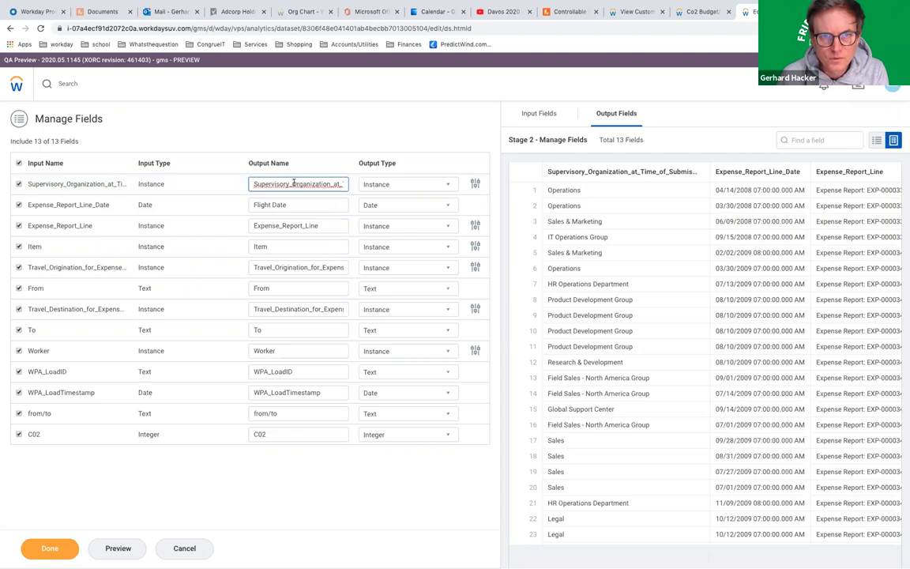
{"action": "key", "text": "BackSpace"}
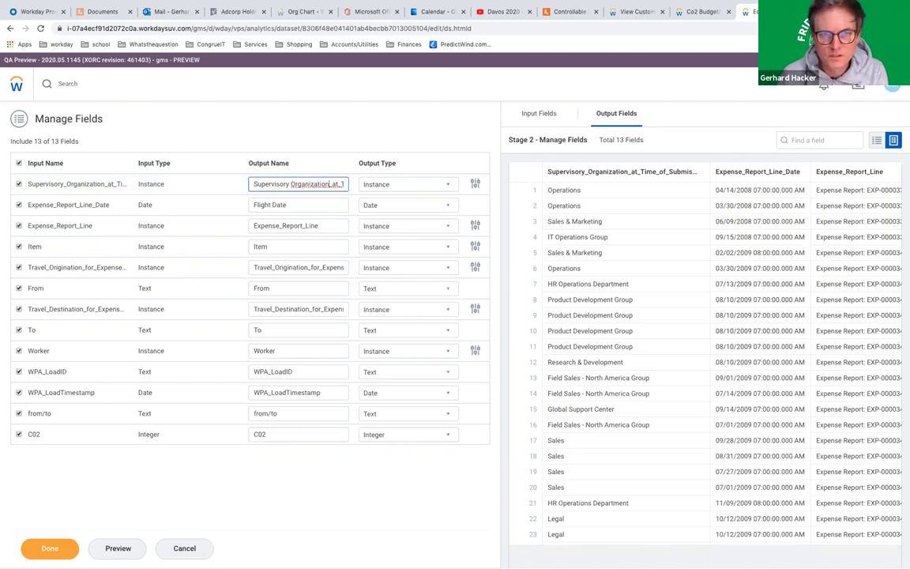
{"action": "left_click_drag", "start_coordinate": [331, 183], "coordinate": [347, 183]}
{"action": "key", "text": "BackSpace"}
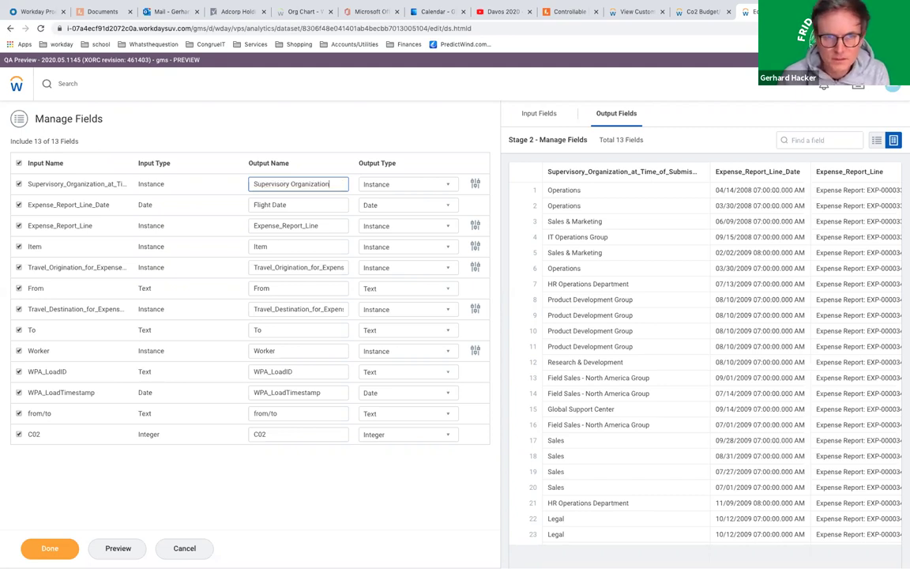
{"action": "left_click", "coordinate": [281, 226]}
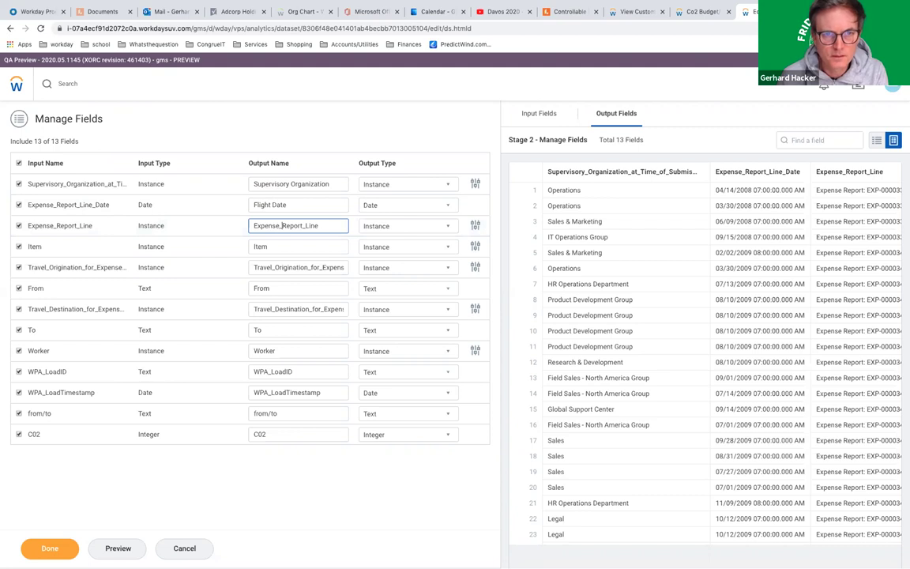
{"action": "key", "text": "BackSpace"}
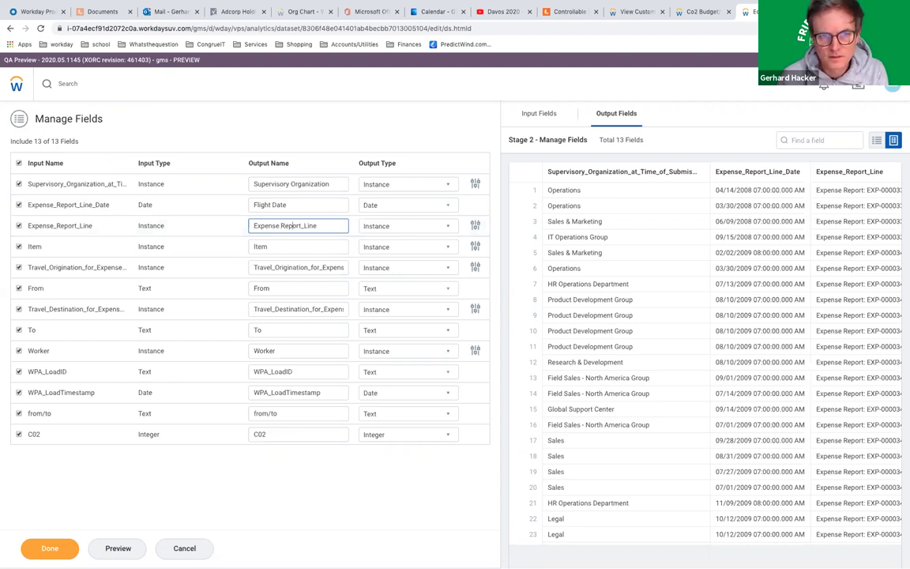
{"action": "key", "text": "BackSpace"}
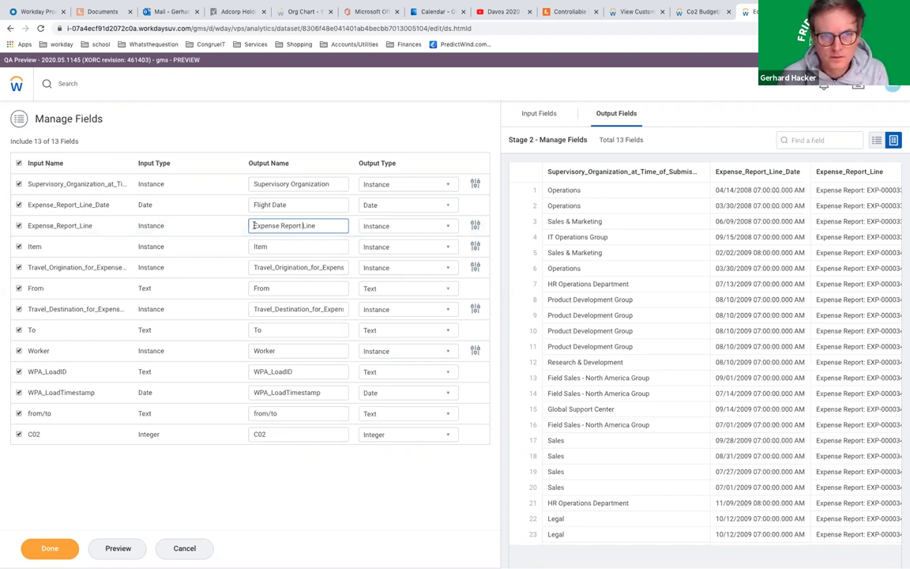
Exclude the Item field and shorten the travel origination field's output name to Travel Origination
{"action": "left_click", "coordinate": [19, 247]}
{"action": "left_click", "coordinate": [19, 248]}
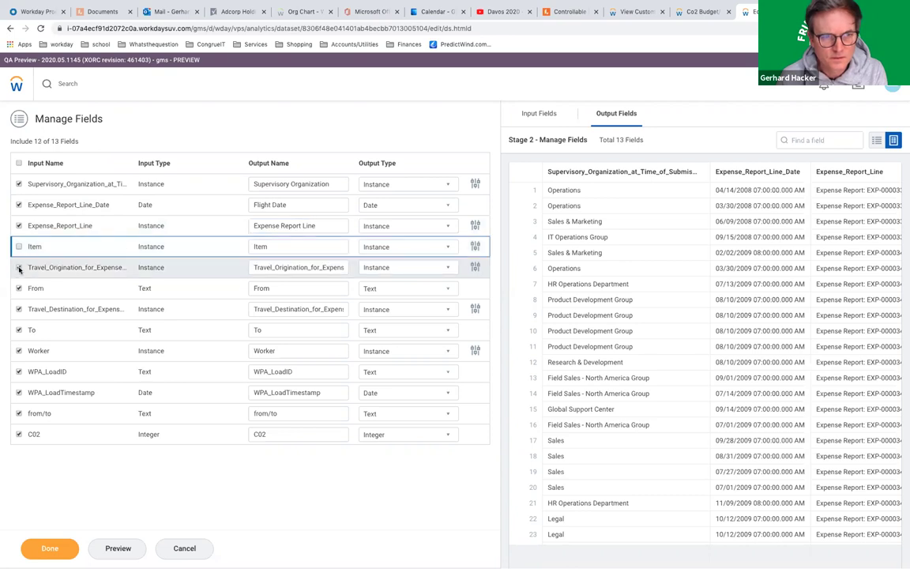
{"action": "left_click", "coordinate": [279, 268]}
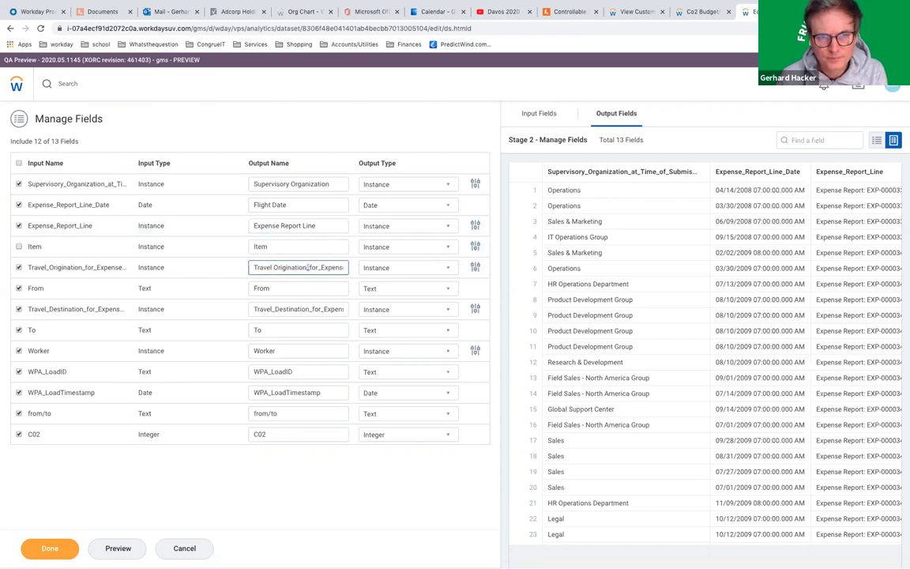
{"action": "left_click_drag", "start_coordinate": [308, 267], "coordinate": [345, 267]}
{"action": "key", "text": "BackSpace"}
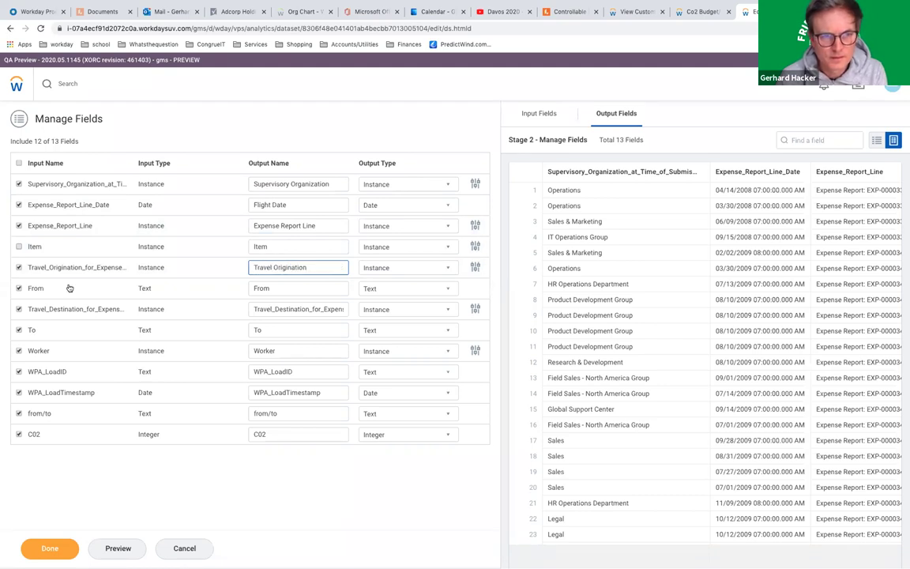
Exclude the From field and shorten the travel destination field's output name to Travel Destination
{"action": "left_click", "coordinate": [17, 288]}
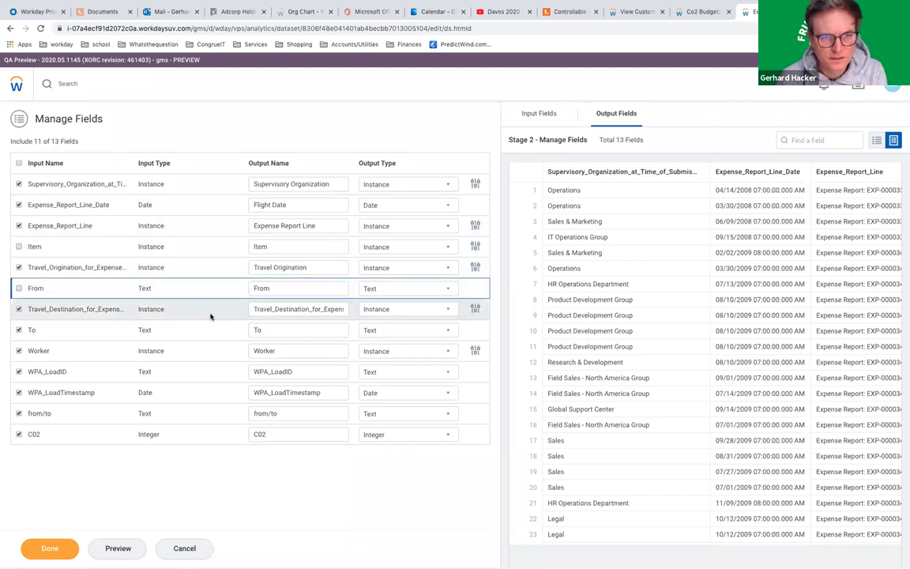
{"action": "left_click", "coordinate": [275, 309]}
{"action": "key", "text": "BackSpace"}
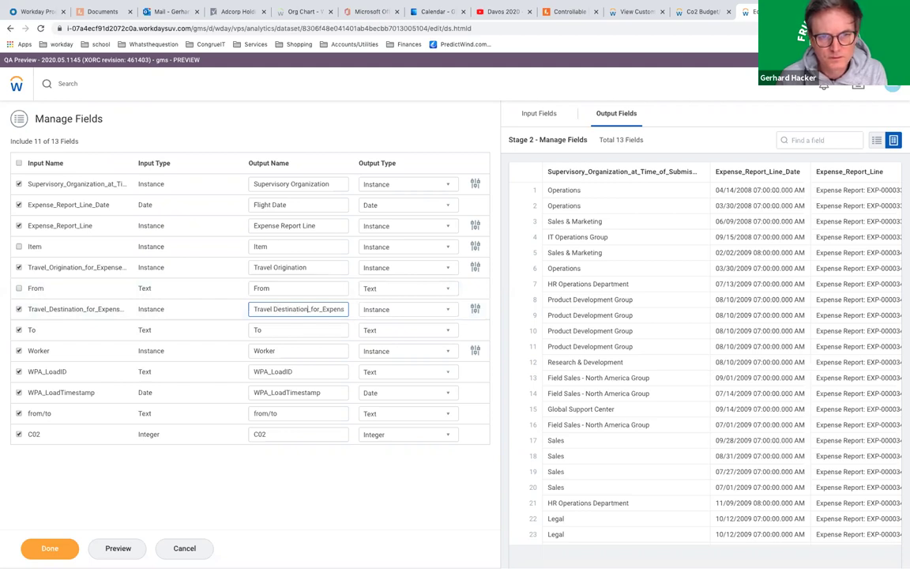
{"action": "left_click_drag", "start_coordinate": [310, 309], "coordinate": [321, 309]}
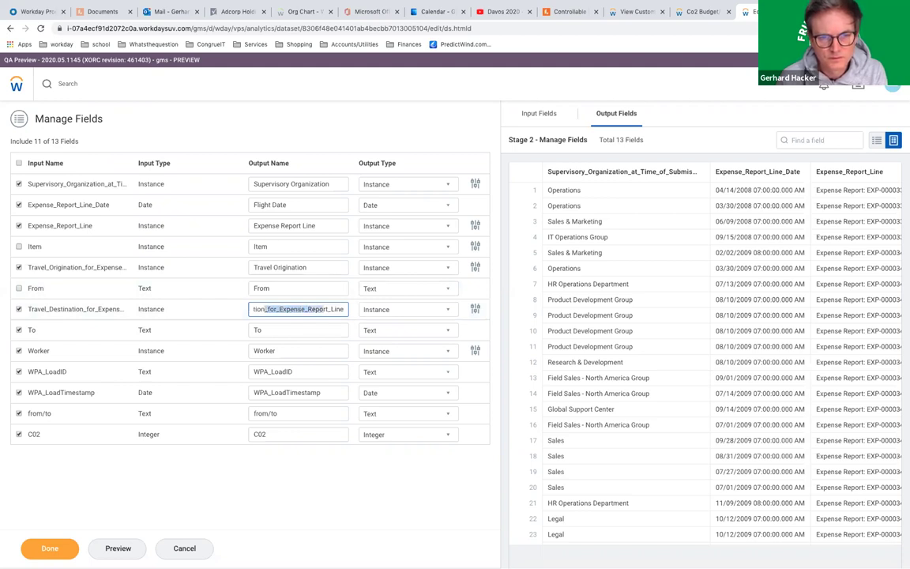
{"action": "key", "text": "BackSpace"}
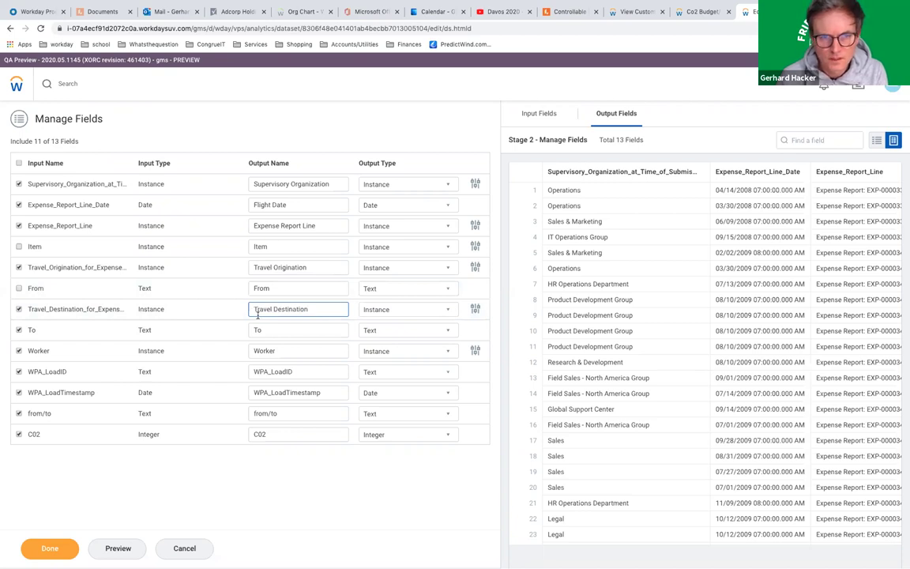
Exclude To, WPA_LoadID, WPA_LoadTimestamp and from/to from the Manage Fields stage, and save the dataset
{"action": "left_click", "coordinate": [19, 329]}
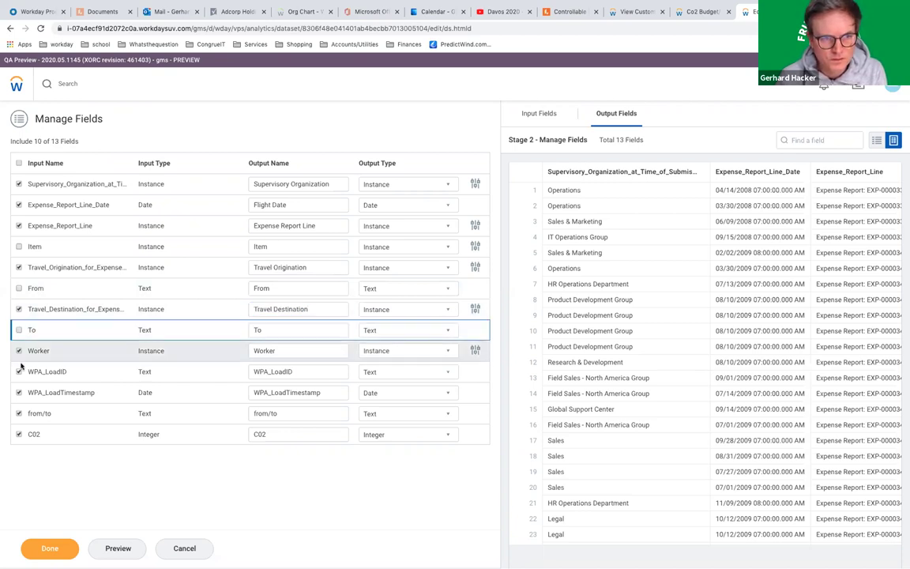
{"action": "left_click", "coordinate": [19, 372]}
{"action": "left_click", "coordinate": [19, 393]}
{"action": "left_click", "coordinate": [19, 413]}
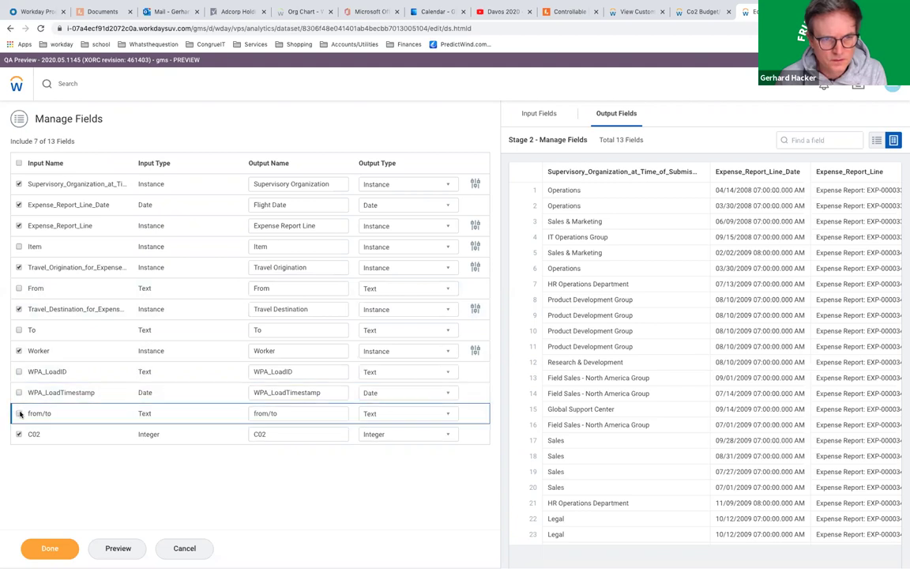
{"action": "left_click", "coordinate": [49, 548]}
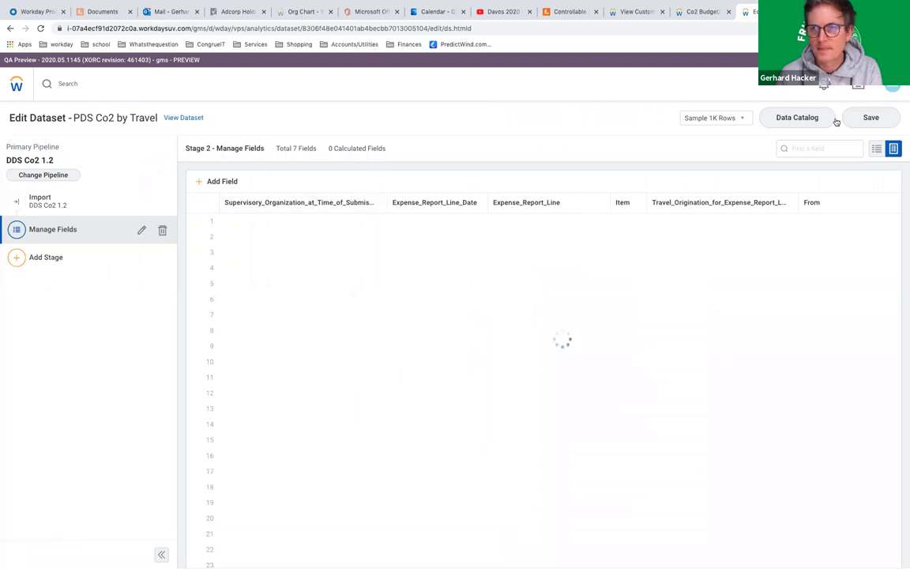
{"action": "left_click", "coordinate": [870, 118]}
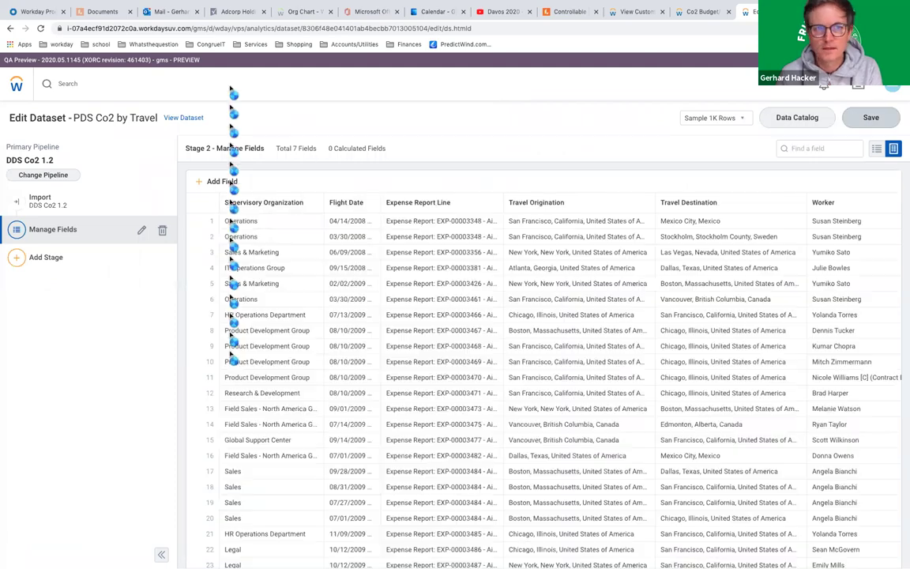
Open the data source security settings of PDS Co2 by Travel and assign the Trended Worker Data domain
{"action": "left_click", "coordinate": [190, 121]}
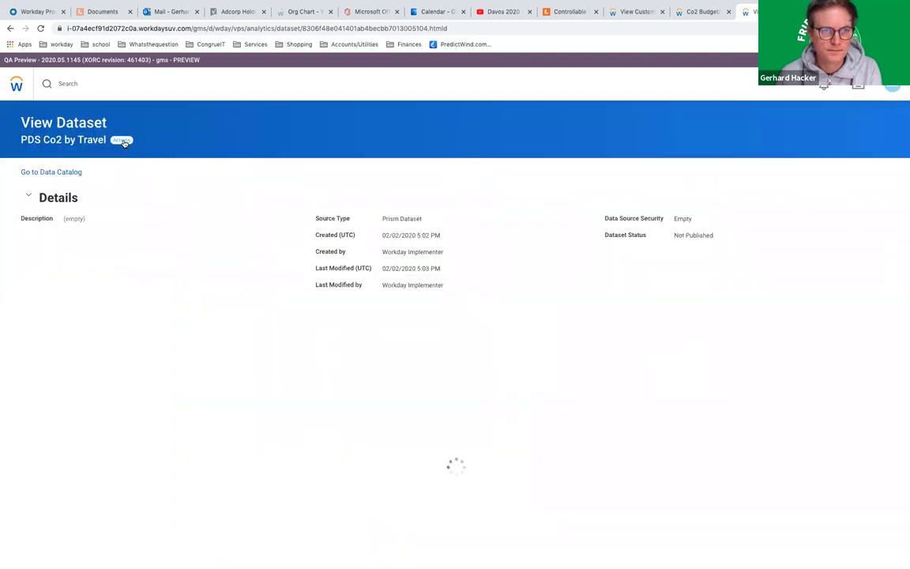
{"action": "left_click", "coordinate": [127, 142]}
{"action": "mouse_move", "coordinate": [140, 184]}
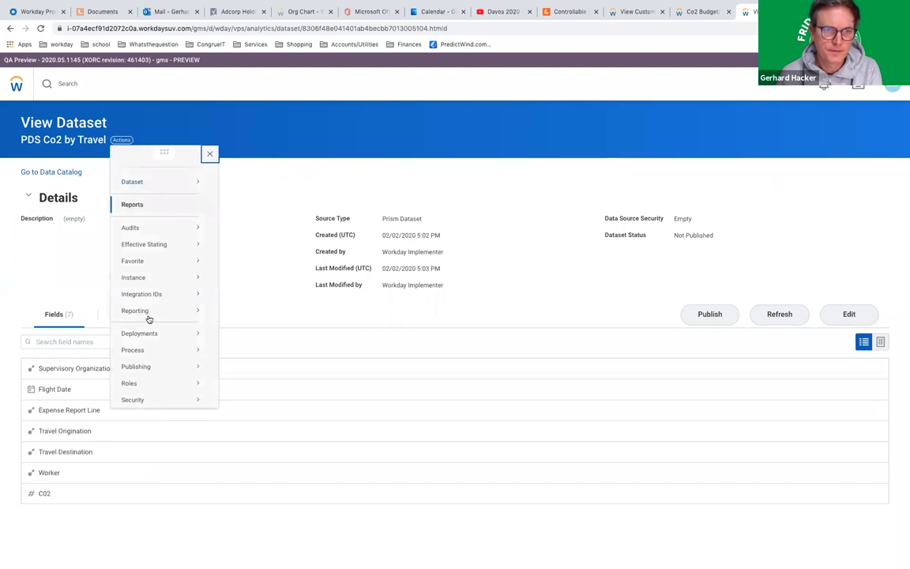
{"action": "mouse_move", "coordinate": [158, 403]}
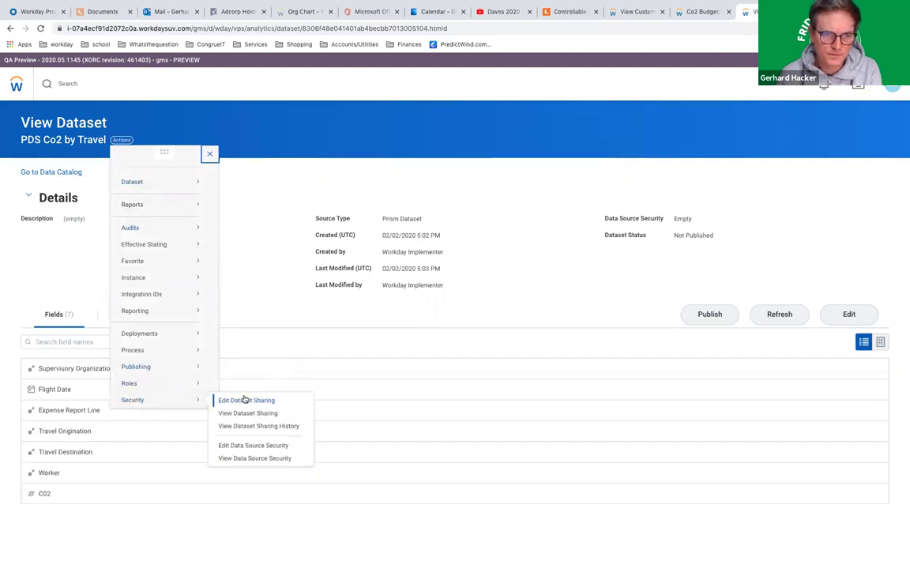
{"action": "left_click", "coordinate": [254, 446]}
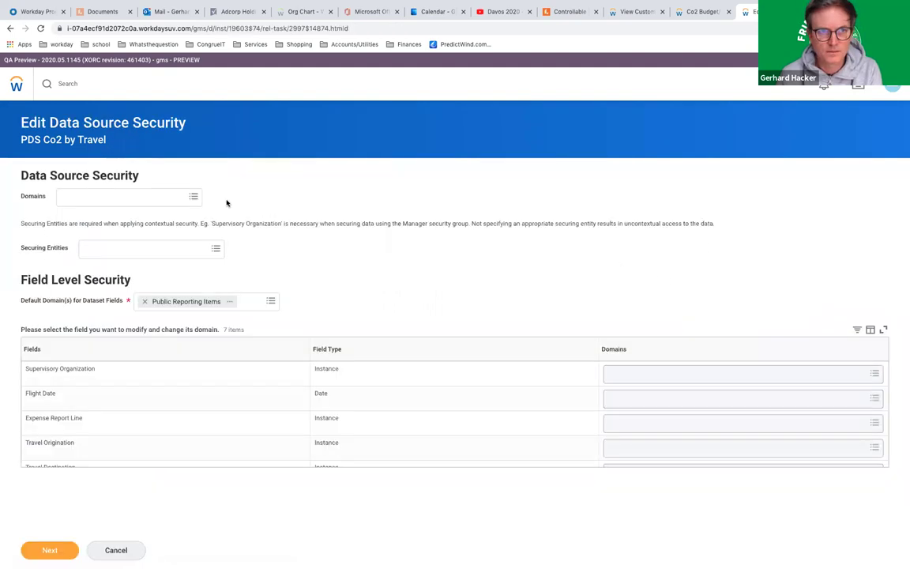
{"action": "left_click", "coordinate": [162, 198]}
{"action": "type", "text": "tr"}
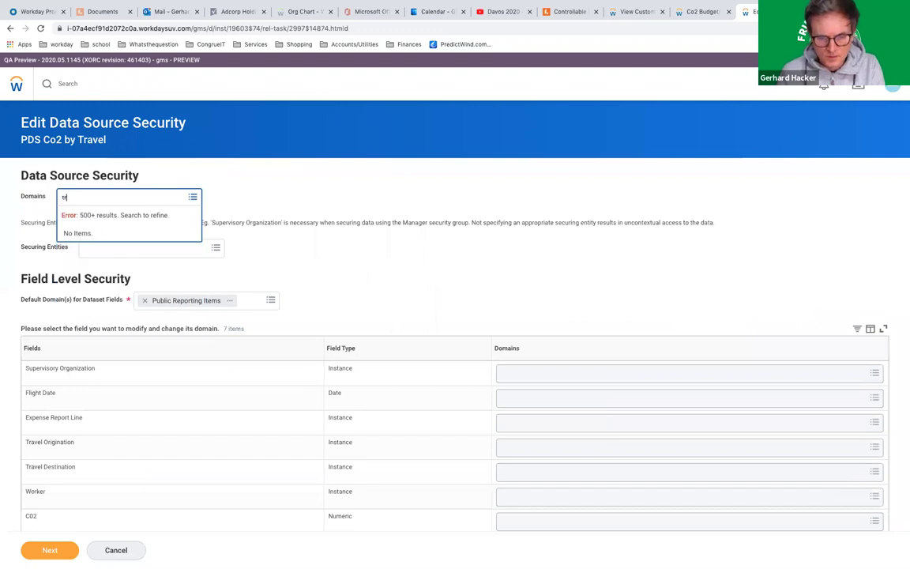
{"action": "type", "text": "ended"}
{"action": "key", "text": "Return"}
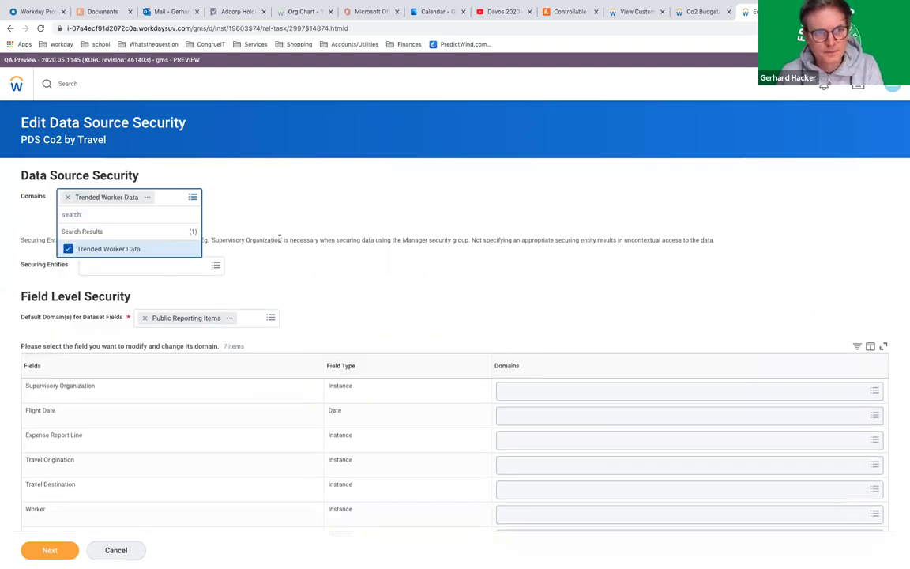
{"action": "left_click", "coordinate": [229, 261]}
Set Supervisory Organization as the securing entity, and apply and submit the data source security
{"action": "left_click", "coordinate": [187, 250]}
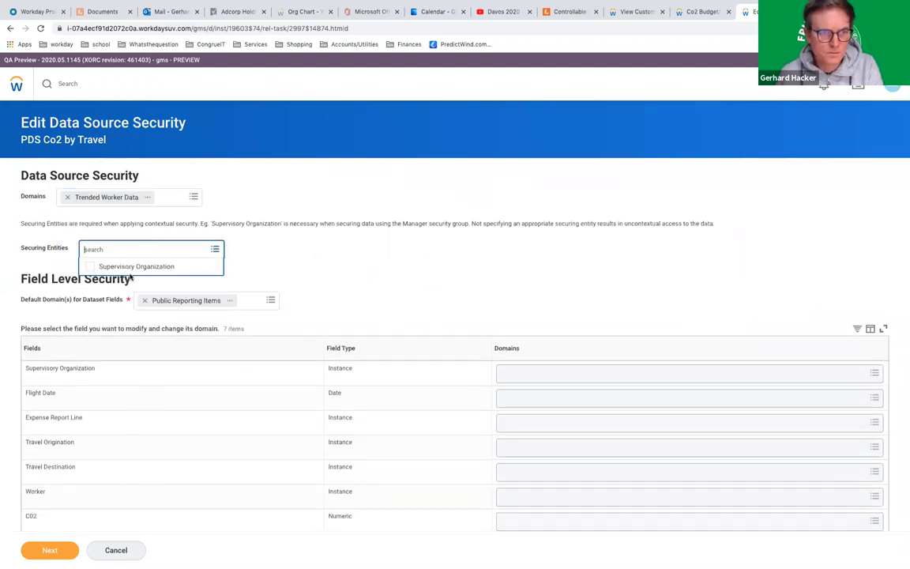
{"action": "left_click", "coordinate": [136, 268]}
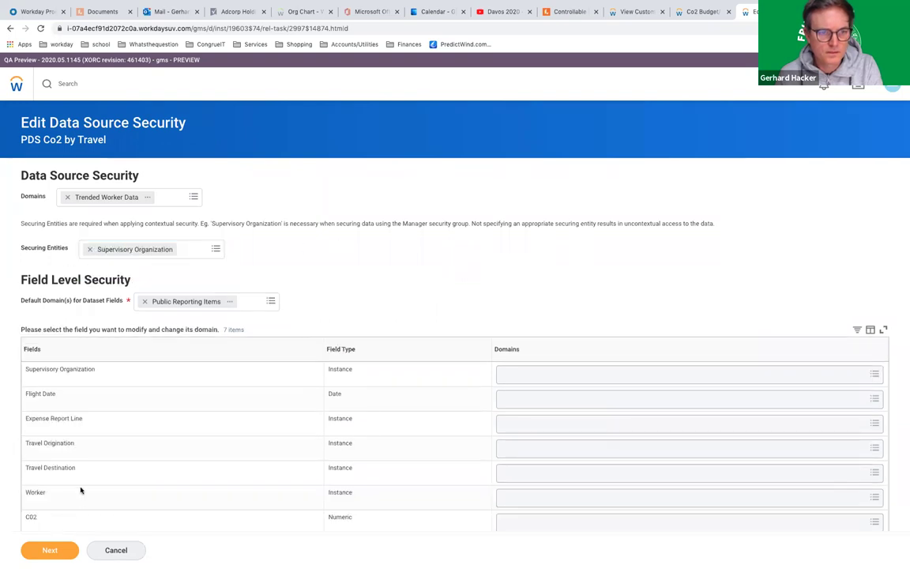
{"action": "left_click", "coordinate": [50, 550]}
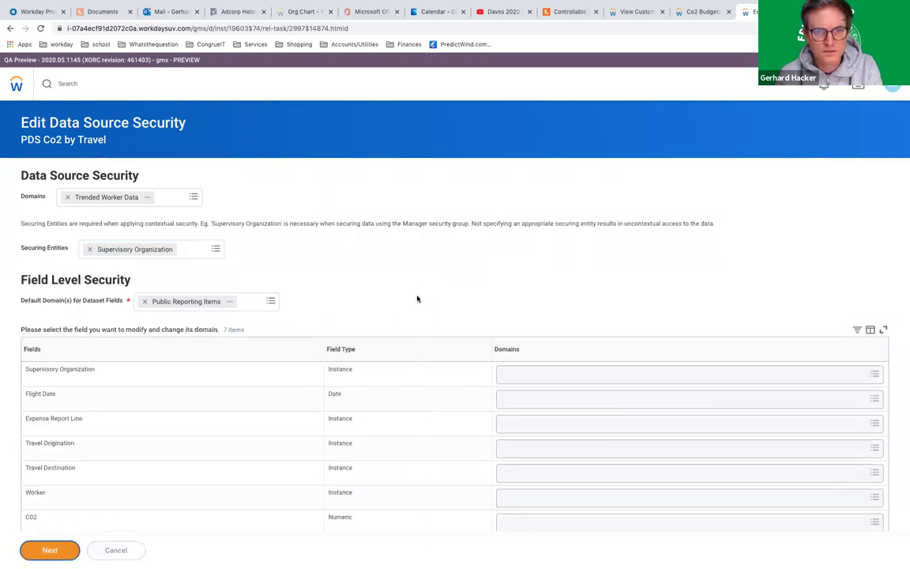
{"action": "left_click", "coordinate": [76, 459]}
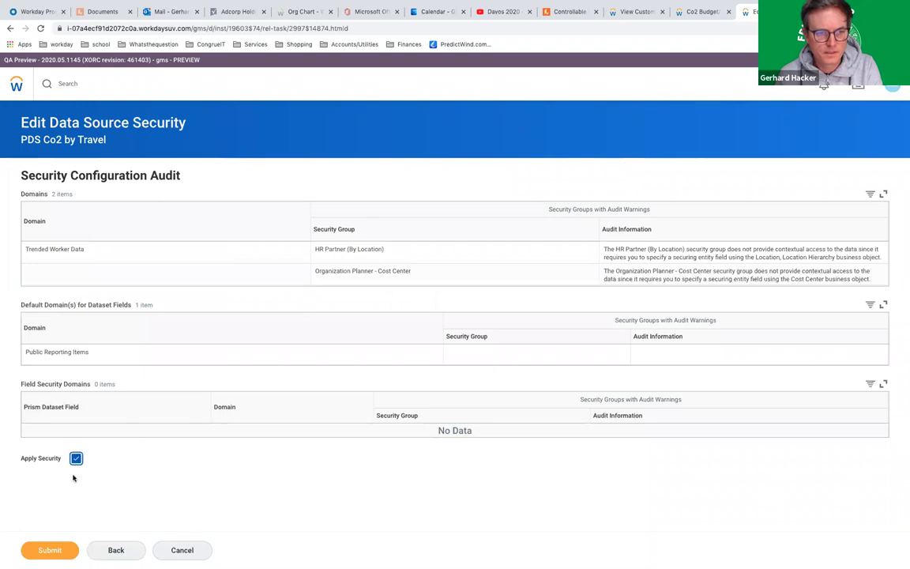
{"action": "left_click", "coordinate": [50, 551]}
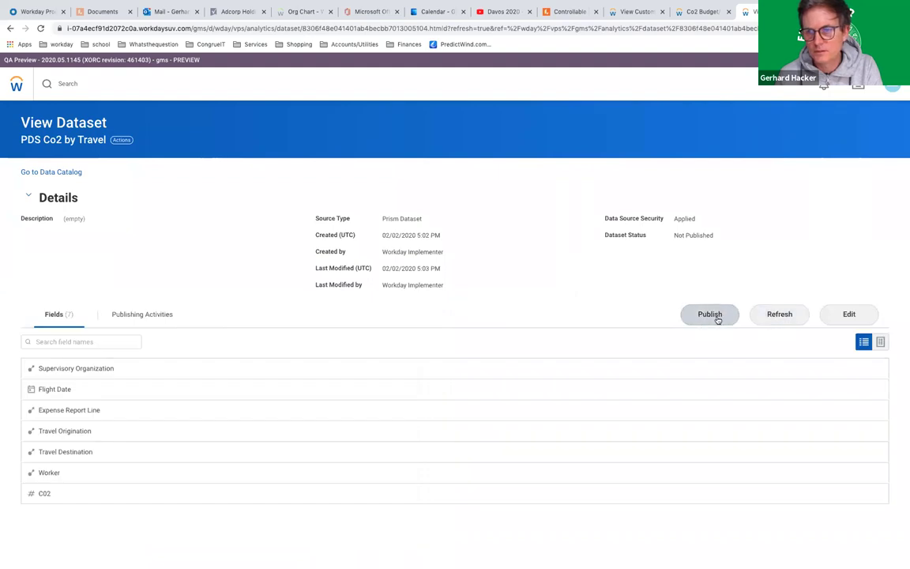
Publish the PDS Co2 by Travel dataset and refresh its publishing activities until publishing completes
{"action": "left_click", "coordinate": [710, 315]}
{"action": "left_click", "coordinate": [334, 404]}
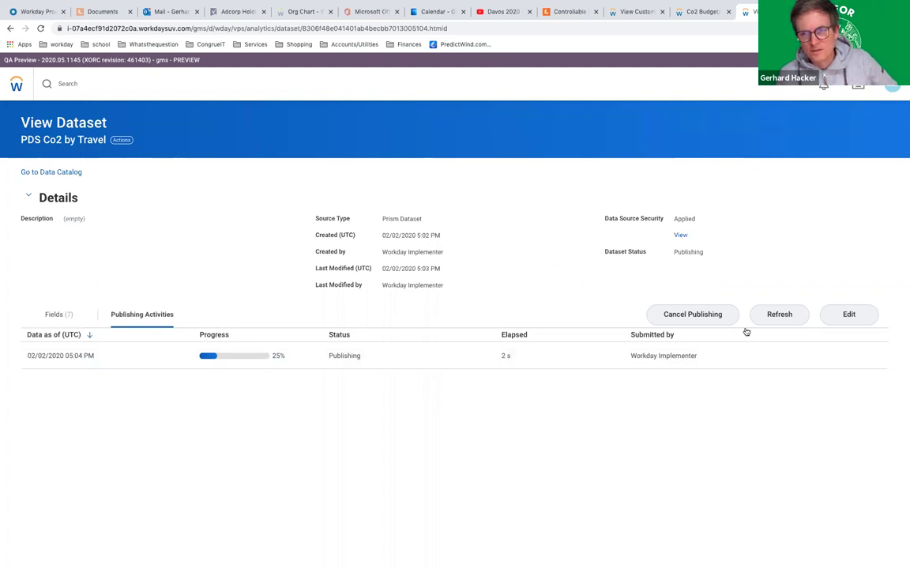
{"action": "left_click", "coordinate": [780, 316]}
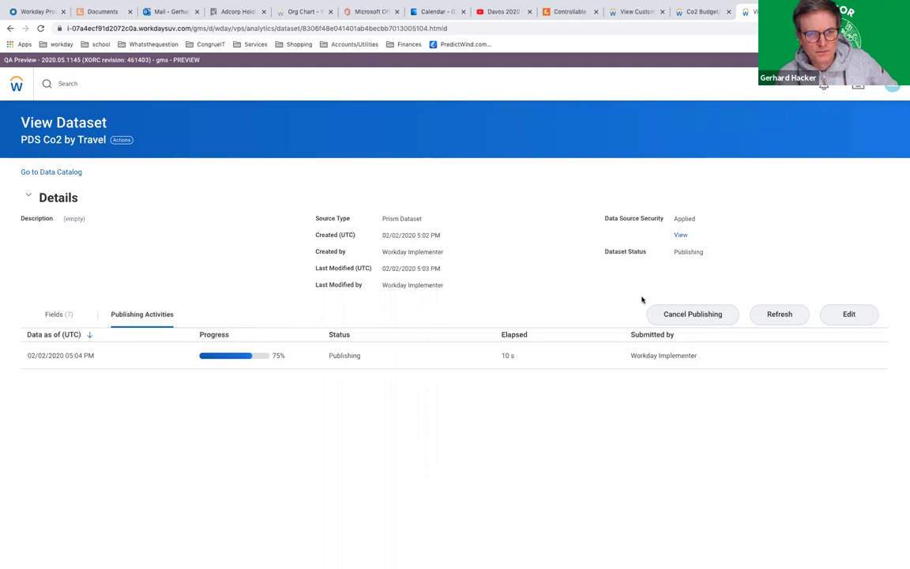
{"action": "left_click", "coordinate": [780, 315]}
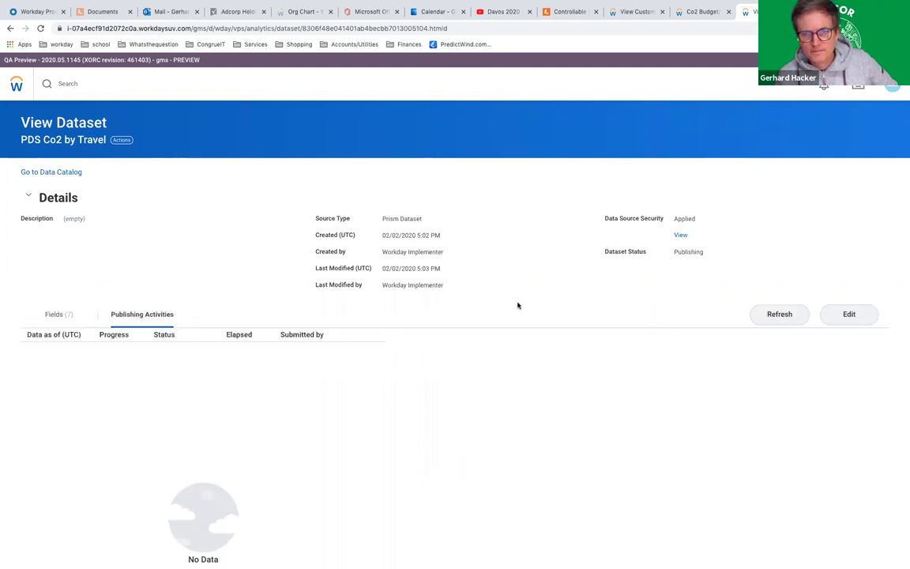
{"action": "left_click", "coordinate": [176, 319]}
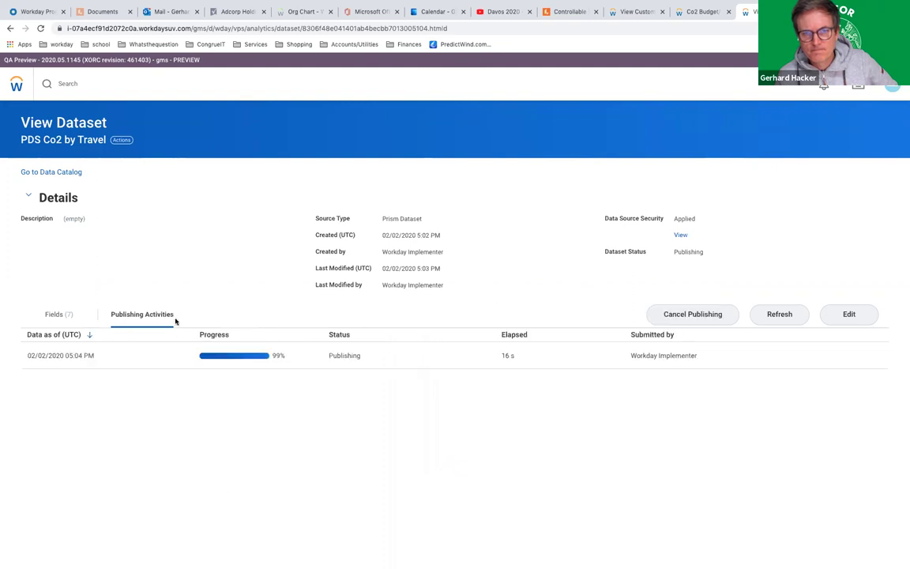
{"action": "left_click", "coordinate": [782, 315]}
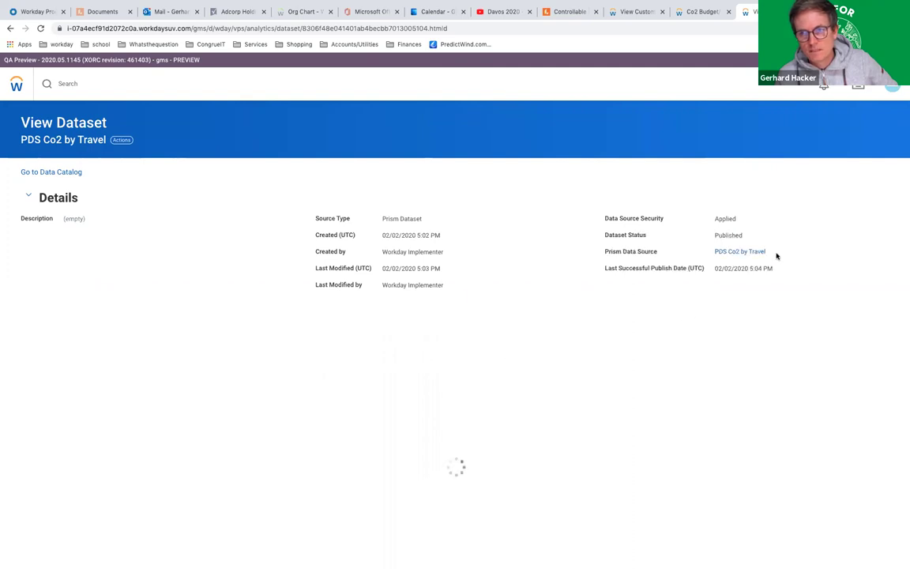
Create an Advanced custom report named Travel Lines from the PDS Co2 by Travel data source, with Optimized for Performance disabled
{"action": "left_click", "coordinate": [774, 252]}
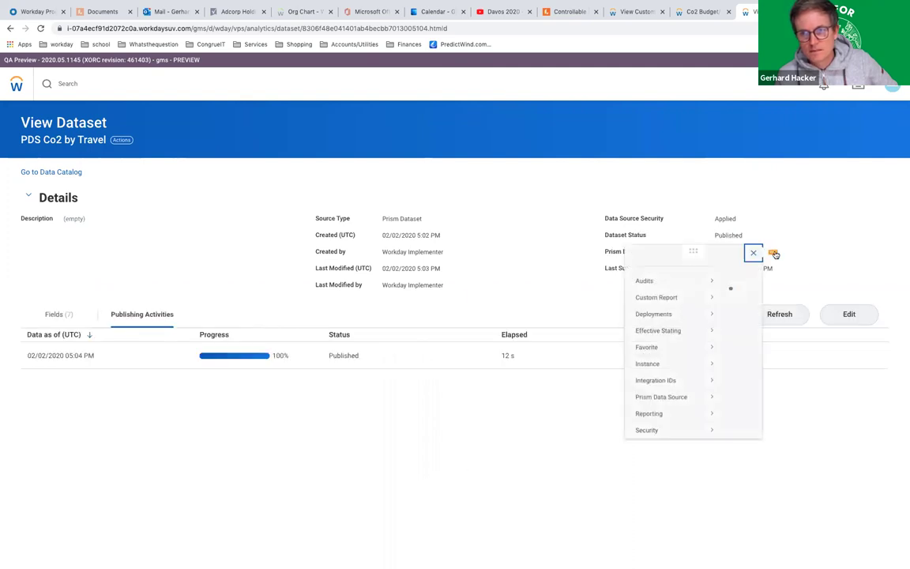
{"action": "left_click", "coordinate": [127, 309]}
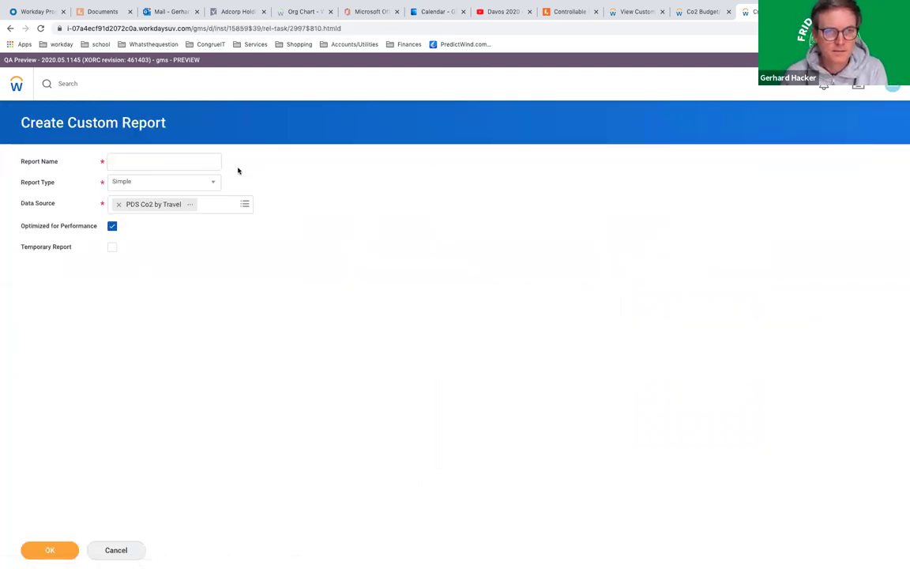
{"action": "left_click", "coordinate": [181, 184]}
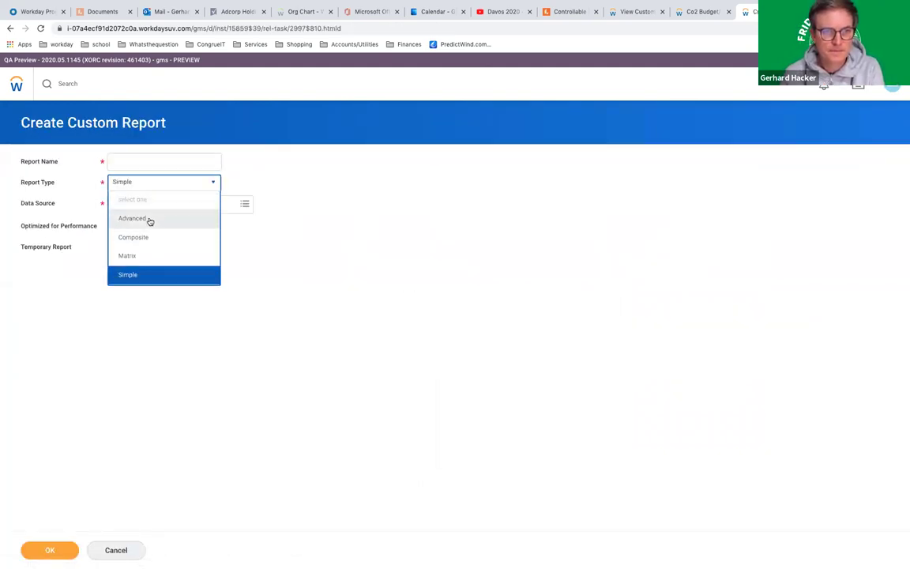
{"action": "left_click", "coordinate": [139, 218]}
{"action": "left_click", "coordinate": [169, 160]}
{"action": "type", "text": "Travel Line"}
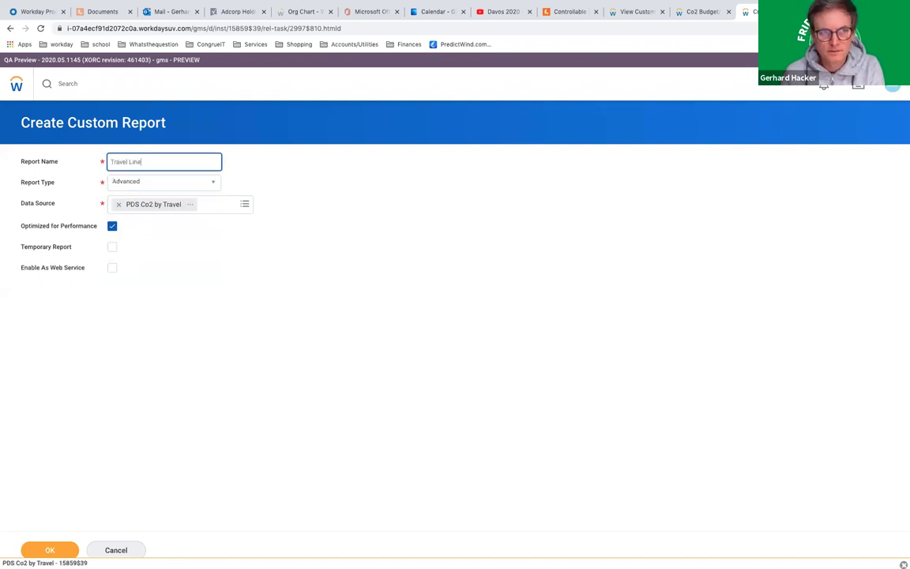
{"action": "type", "text": "s"}
{"action": "left_click", "coordinate": [112, 226]}
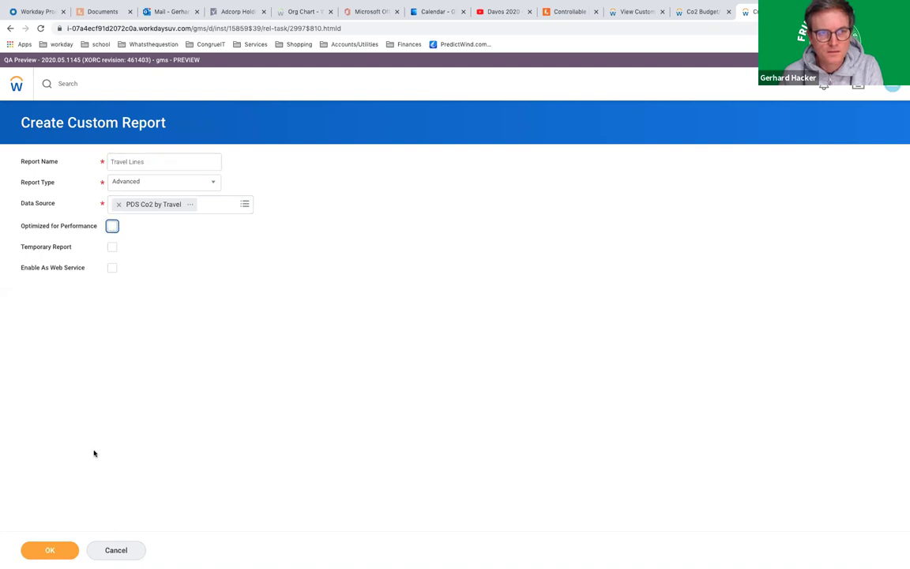
{"action": "left_click", "coordinate": [55, 552]}
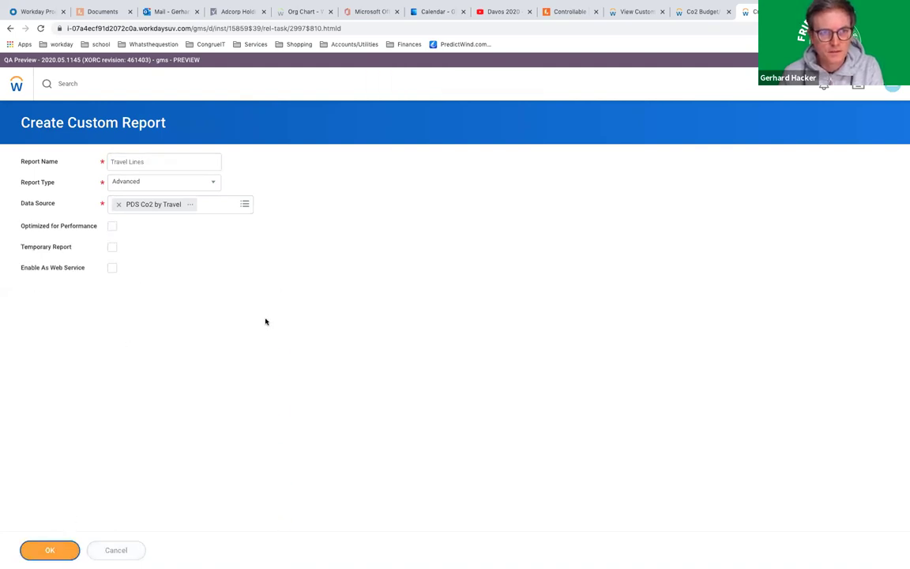
Set the first column of the Travel Lines report to the Worker field
{"action": "left_click", "coordinate": [309, 390]}
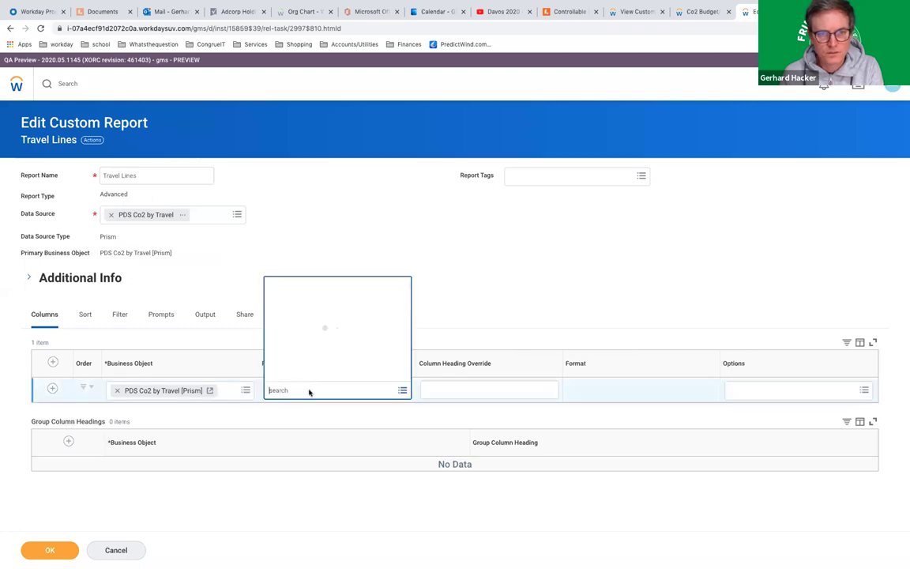
{"action": "left_click", "coordinate": [332, 324]}
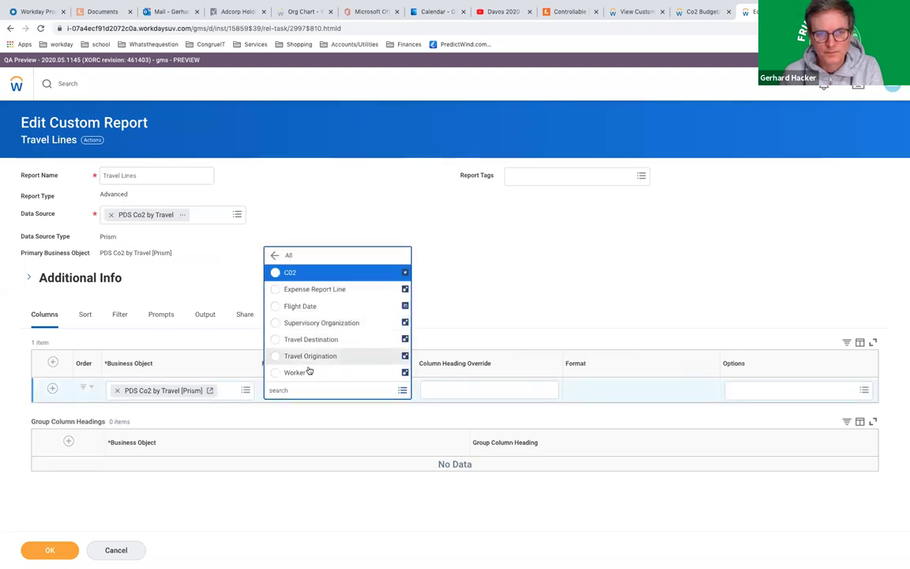
{"action": "left_click", "coordinate": [304, 373]}
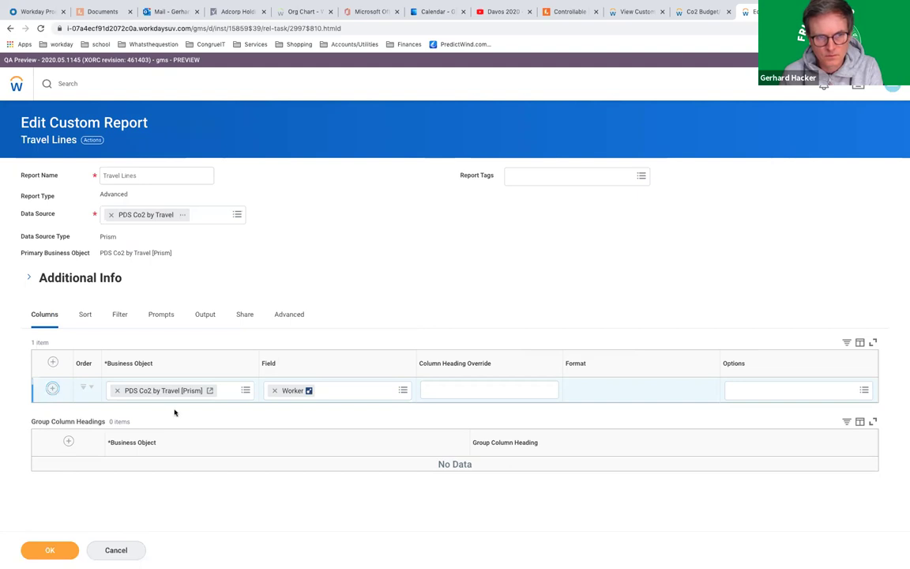
{"action": "scroll", "coordinate": [395, 325], "scroll_direction": "down", "scroll_amount": 1}
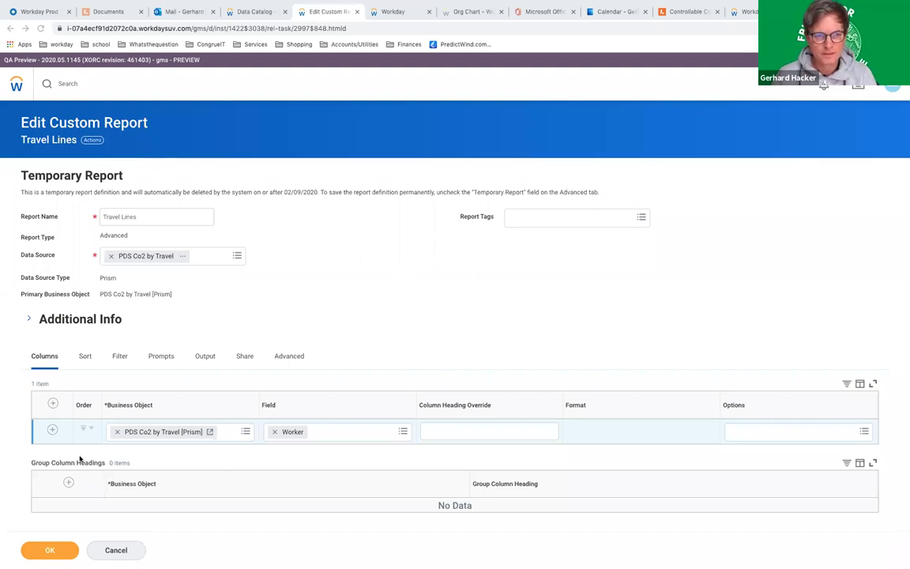
Add a second report column below Worker that uses the Flight Date field
{"action": "left_click", "coordinate": [51, 431]}
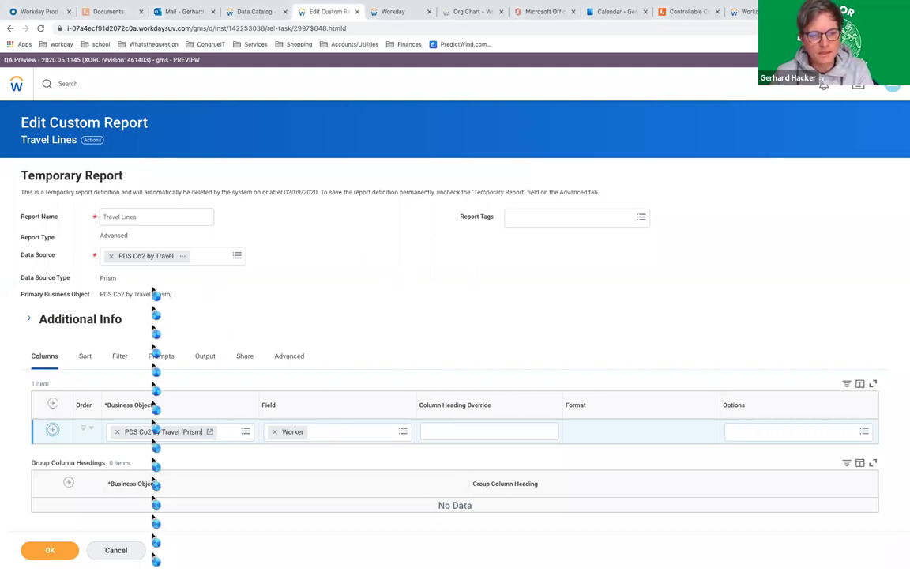
{"action": "left_click", "coordinate": [299, 457]}
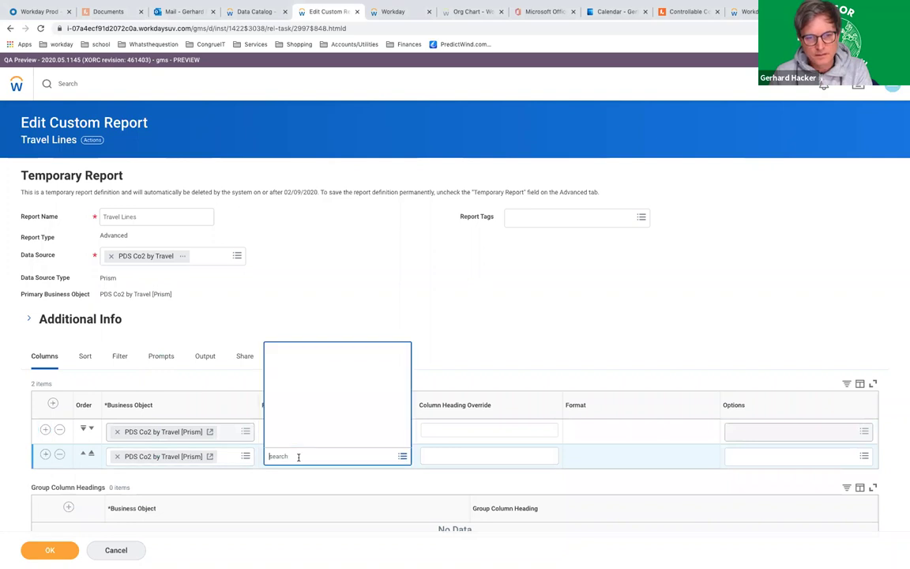
{"action": "left_click", "coordinate": [315, 390]}
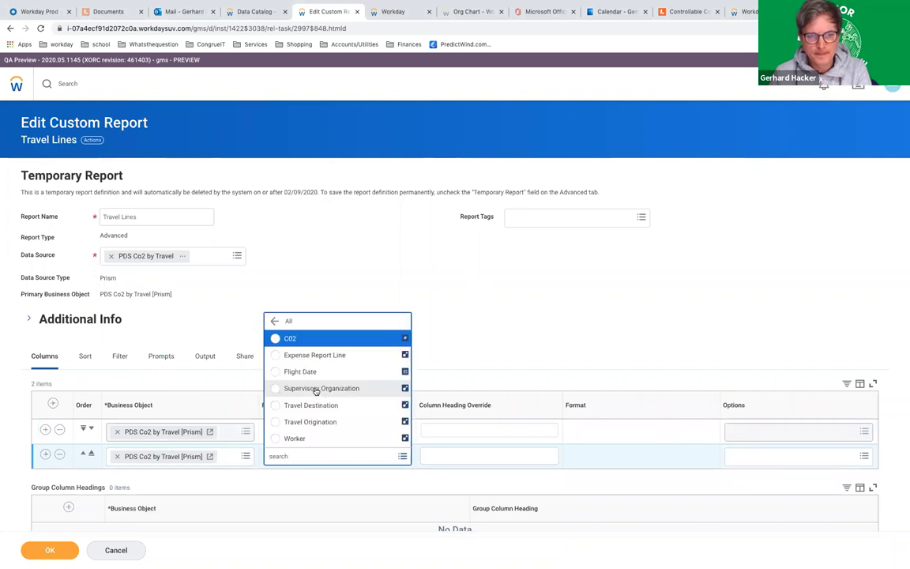
{"action": "left_click", "coordinate": [317, 372]}
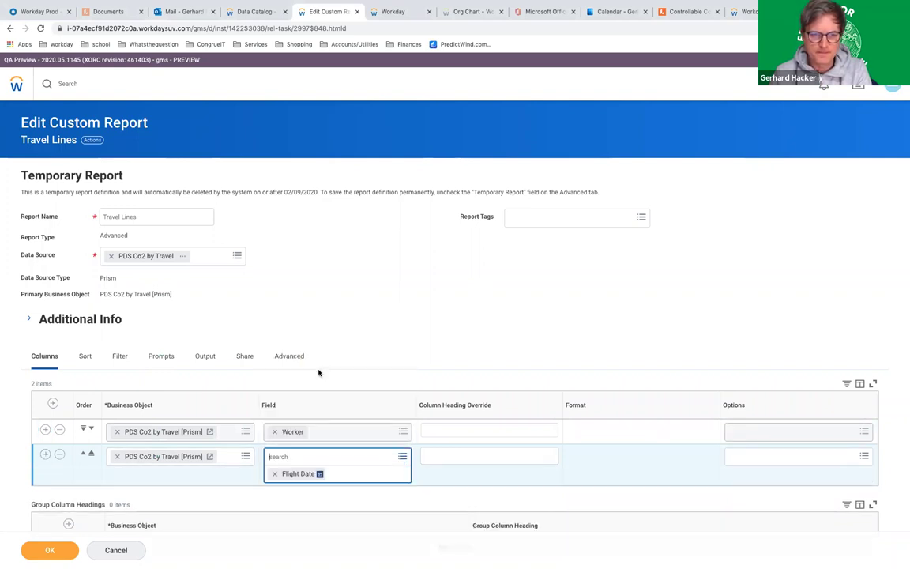
Add a third report column below Flight Date that uses the Expense Report Line field
{"action": "left_click", "coordinate": [45, 455]}
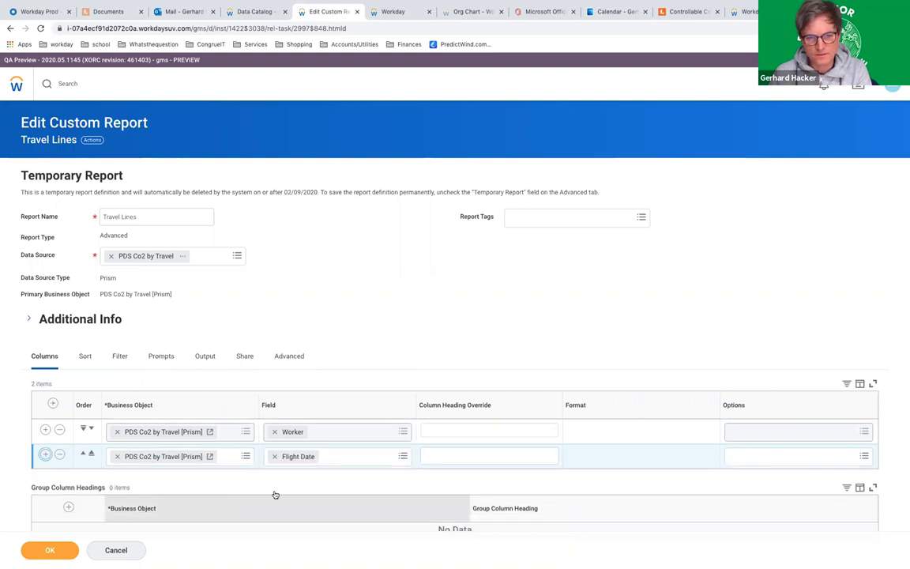
{"action": "left_click", "coordinate": [320, 484]}
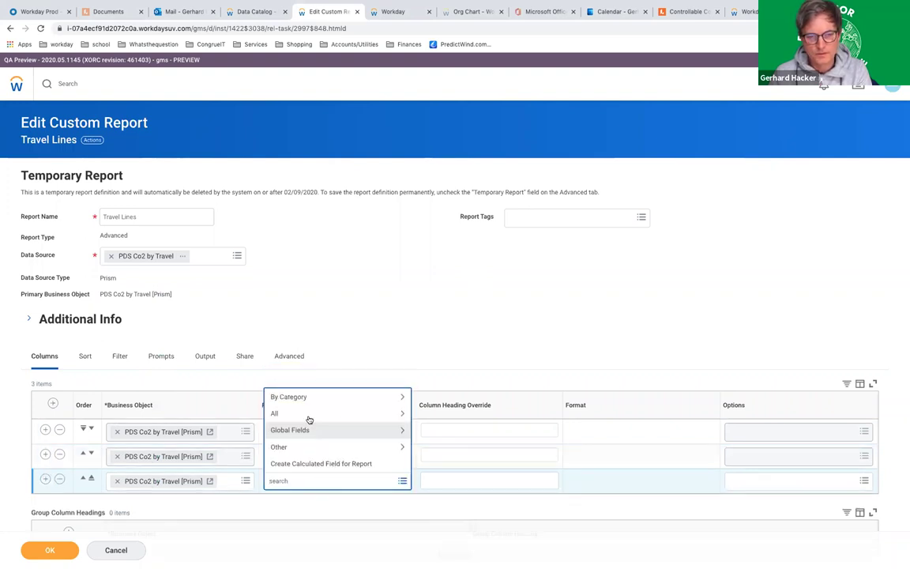
{"action": "left_click", "coordinate": [310, 415]}
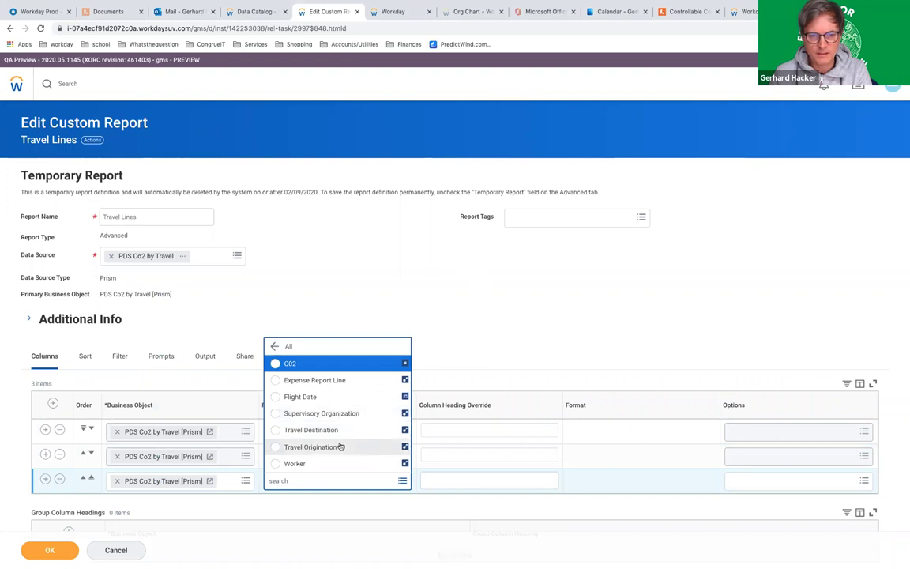
{"action": "scroll", "coordinate": [339, 448], "scroll_direction": "down", "scroll_amount": 1}
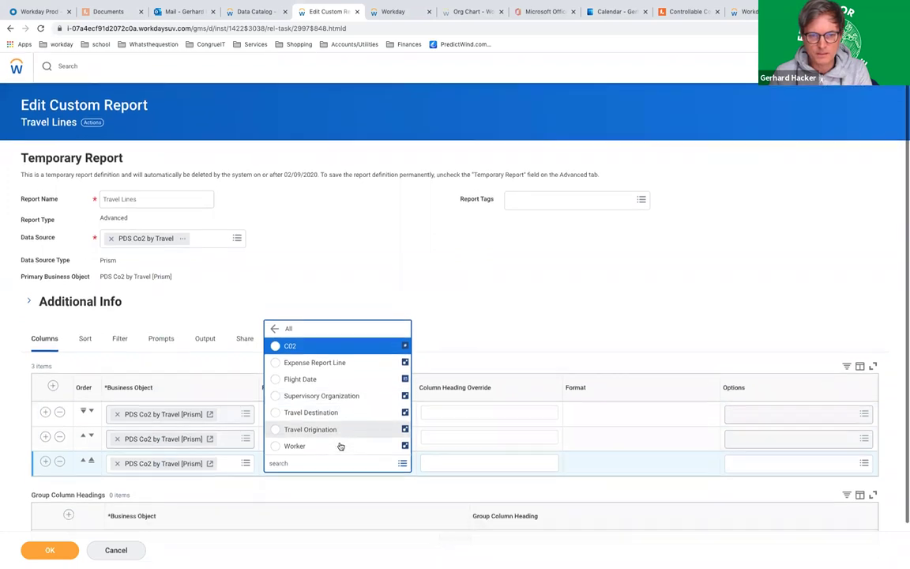
{"action": "left_click", "coordinate": [329, 364]}
{"action": "scroll", "coordinate": [366, 325], "scroll_direction": "down", "scroll_amount": 3}
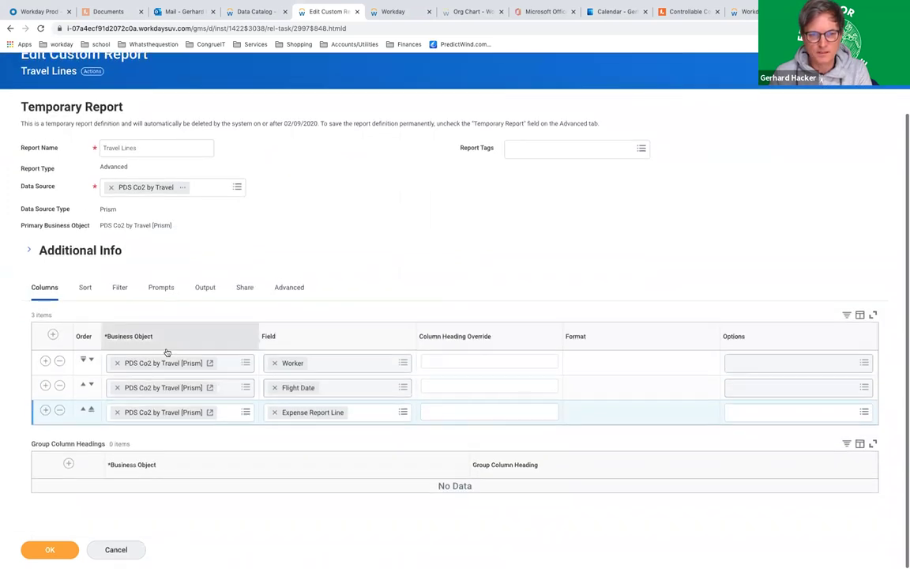
Add a fourth report column below Expense Report Line that uses the Travel Origination field
{"action": "left_click", "coordinate": [46, 411]}
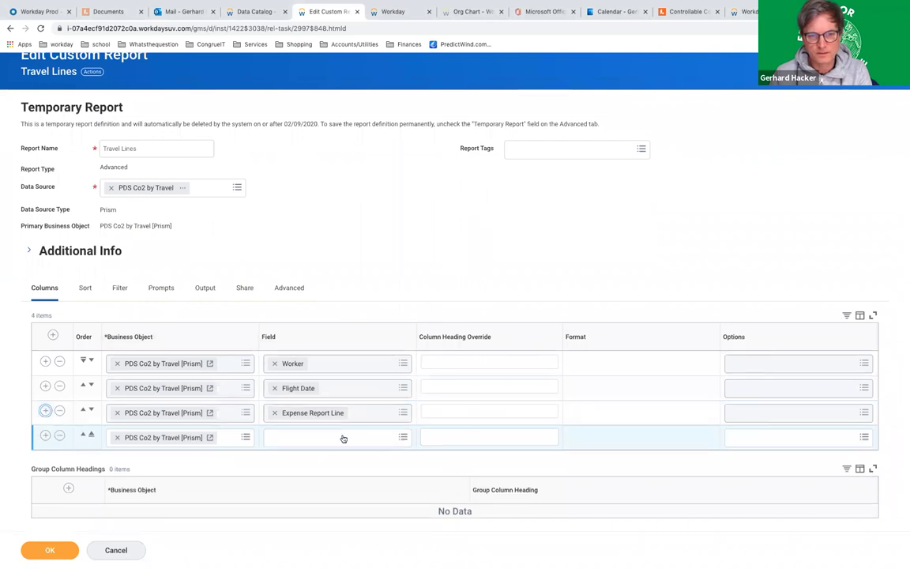
{"action": "left_click", "coordinate": [343, 435]}
{"action": "left_click", "coordinate": [327, 372]}
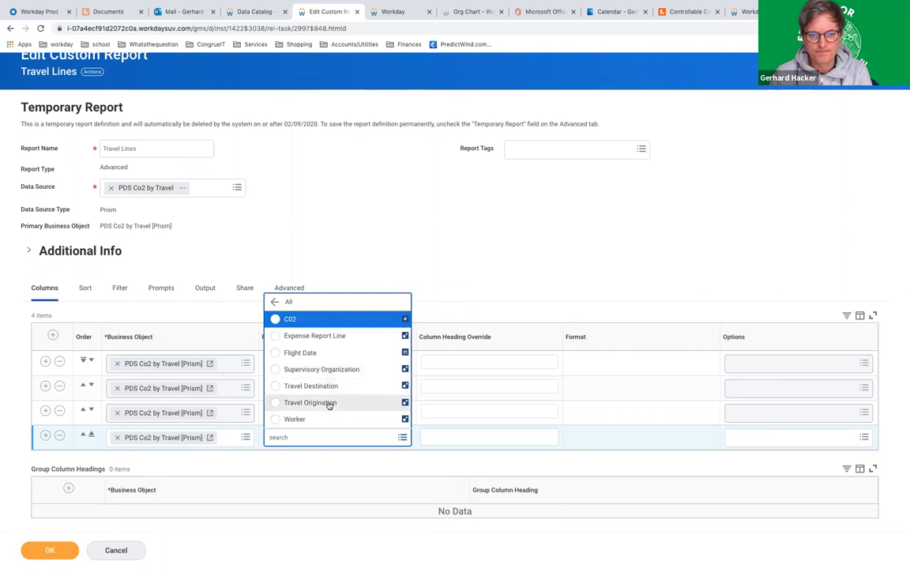
{"action": "left_click", "coordinate": [329, 403]}
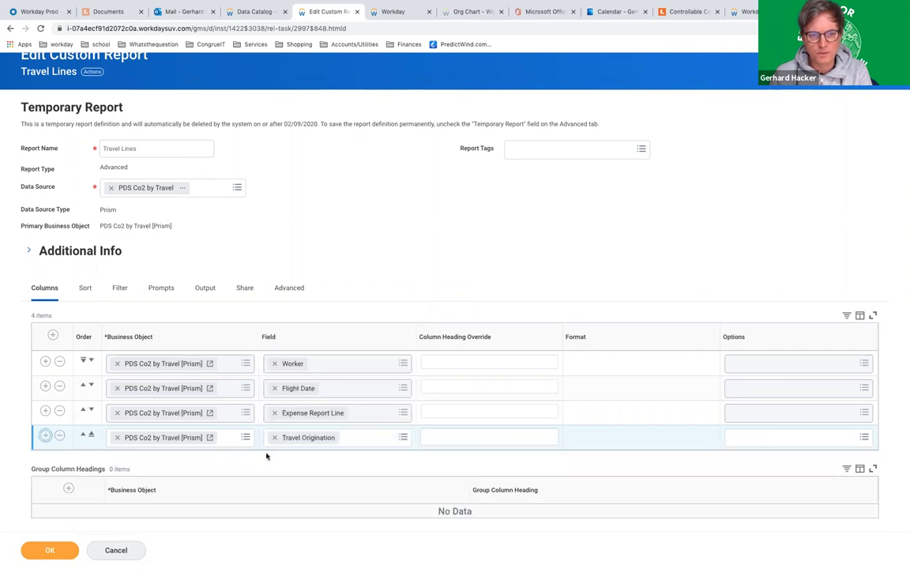
Add a fifth report column below Travel Origination that uses the Travel Destination field
{"action": "left_click", "coordinate": [335, 462]}
{"action": "left_click", "coordinate": [329, 398]}
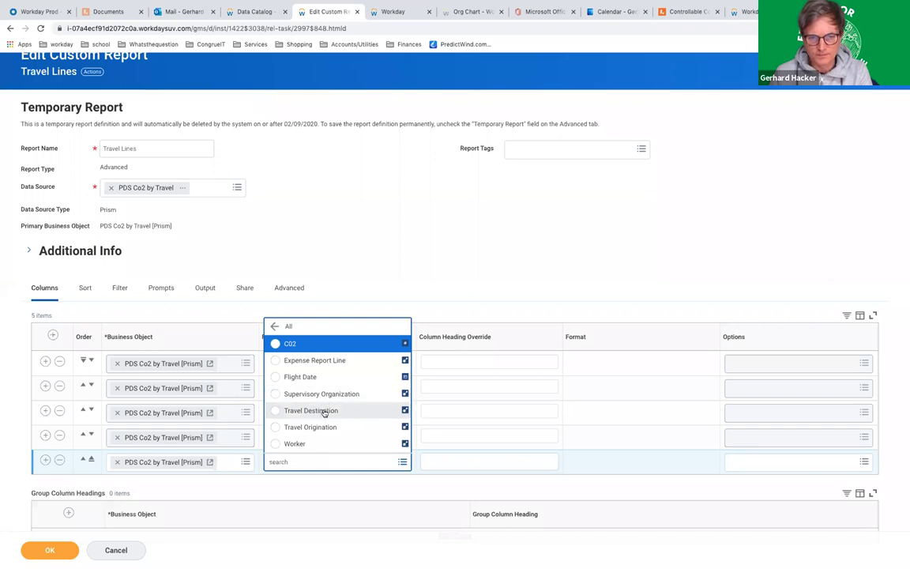
{"action": "left_click", "coordinate": [324, 412]}
Add a sixth report column below Travel Destination that uses the C02 field
{"action": "left_click", "coordinate": [45, 460]}
{"action": "left_click", "coordinate": [312, 485]}
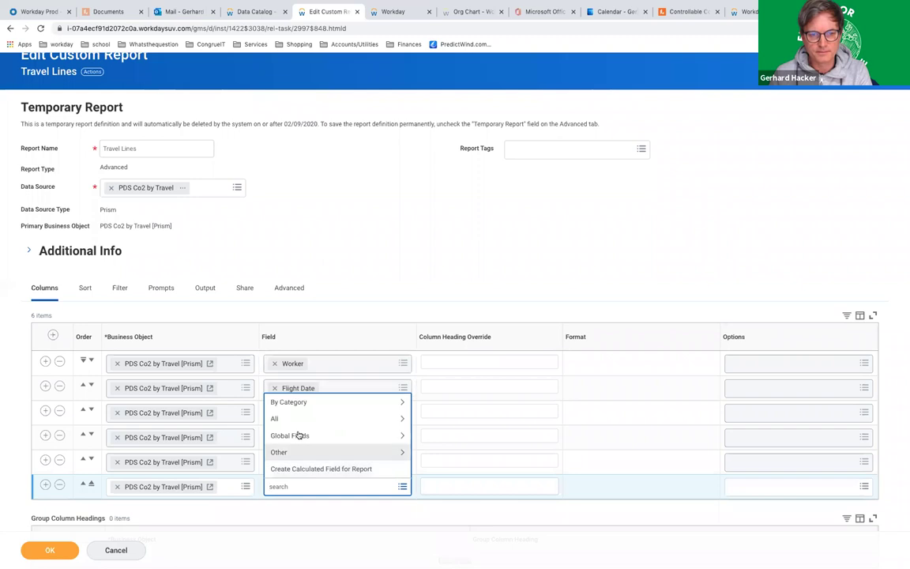
{"action": "left_click", "coordinate": [311, 419]}
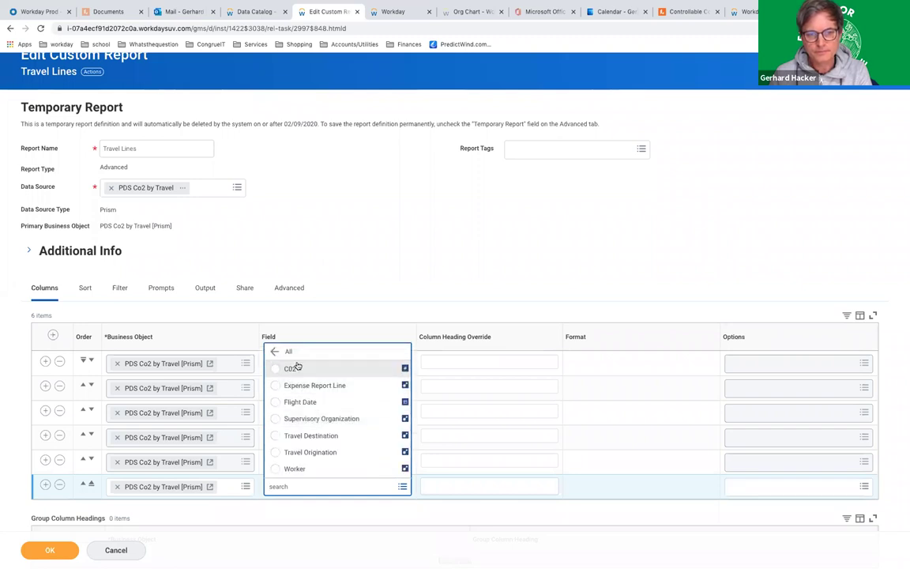
{"action": "left_click", "coordinate": [291, 369]}
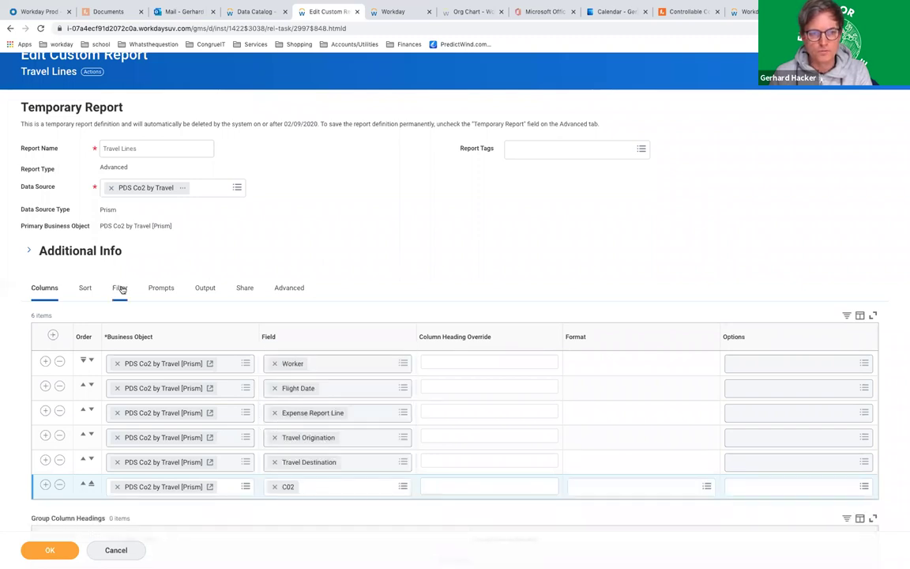
Add an instance filter condition on Supervisory Organization with the operator "in the selection list"
{"action": "left_click", "coordinate": [121, 287]}
{"action": "left_click", "coordinate": [70, 357]}
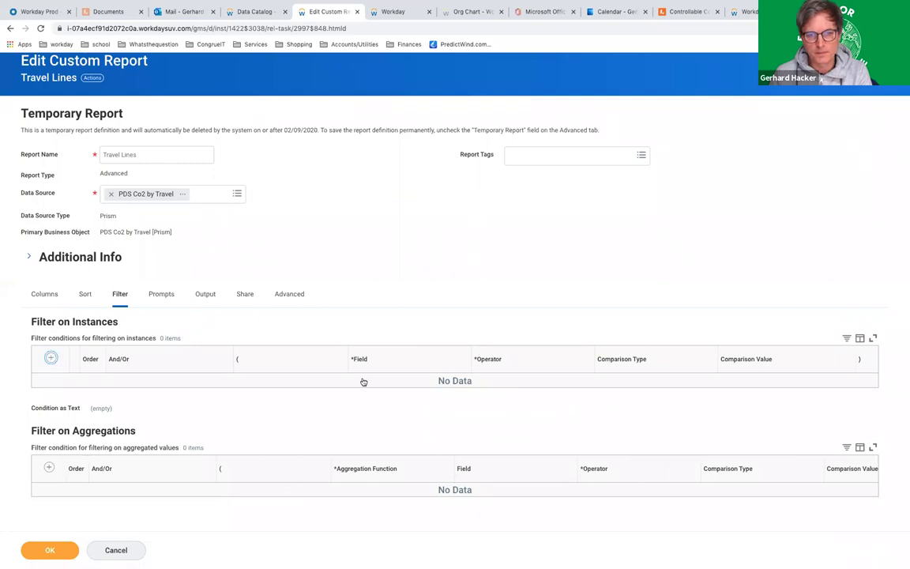
{"action": "left_click", "coordinate": [401, 396]}
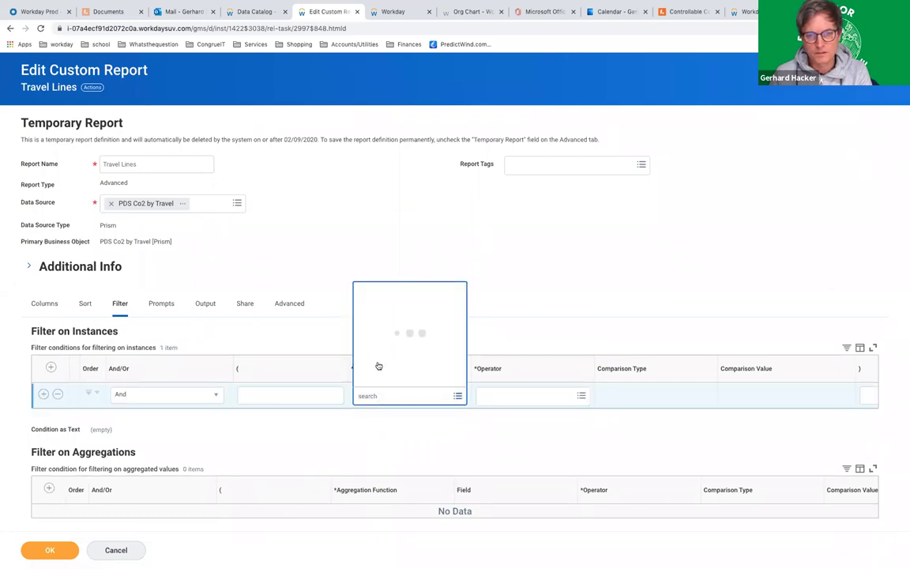
{"action": "left_click", "coordinate": [409, 302]}
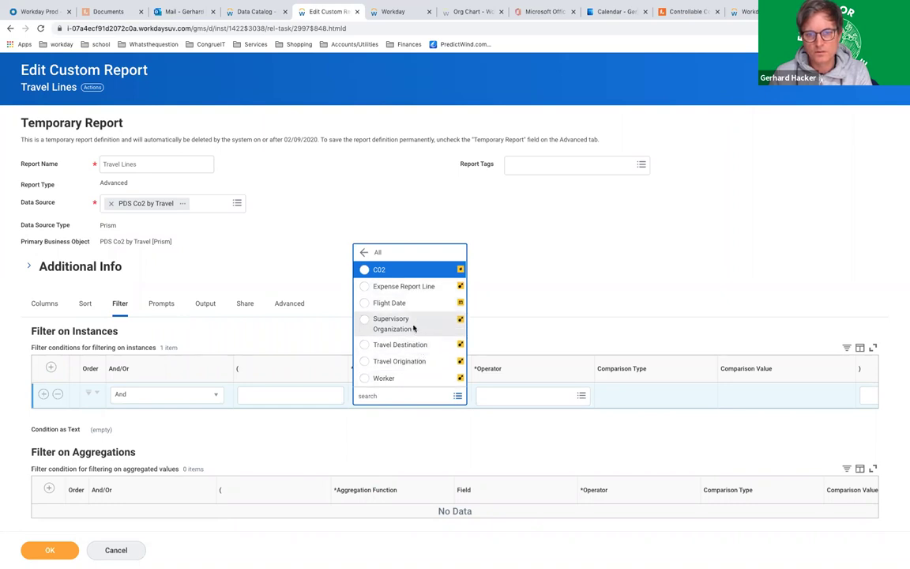
{"action": "left_click", "coordinate": [414, 325]}
{"action": "left_click", "coordinate": [517, 396]}
{"action": "type", "text": "in the sel"}
{"action": "key", "text": "Return"}
{"action": "left_click", "coordinate": [524, 303]}
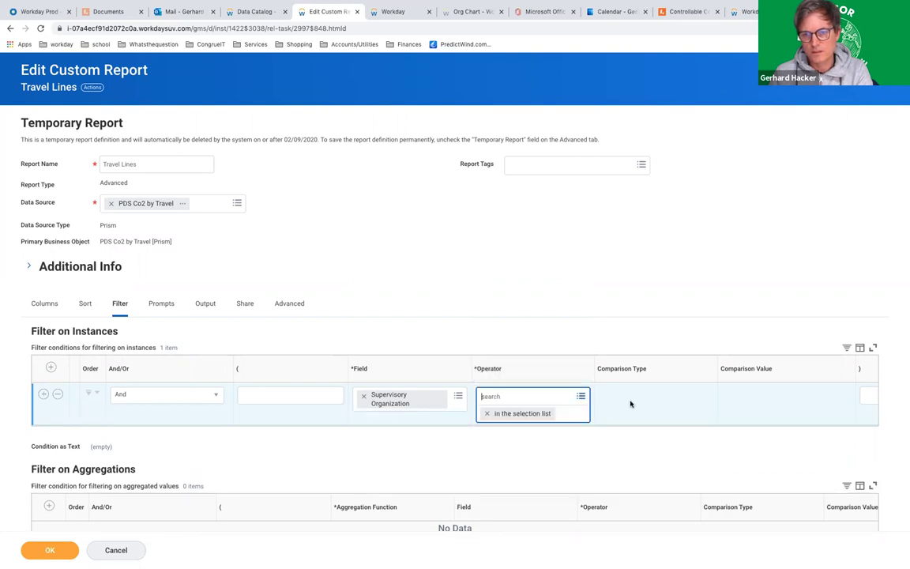
Compare the Supervisory Organization filter with a value from another field, Prompt - Supervisory Organizations and Subordinates
{"action": "left_click", "coordinate": [629, 403]}
{"action": "left_click", "coordinate": [703, 397]}
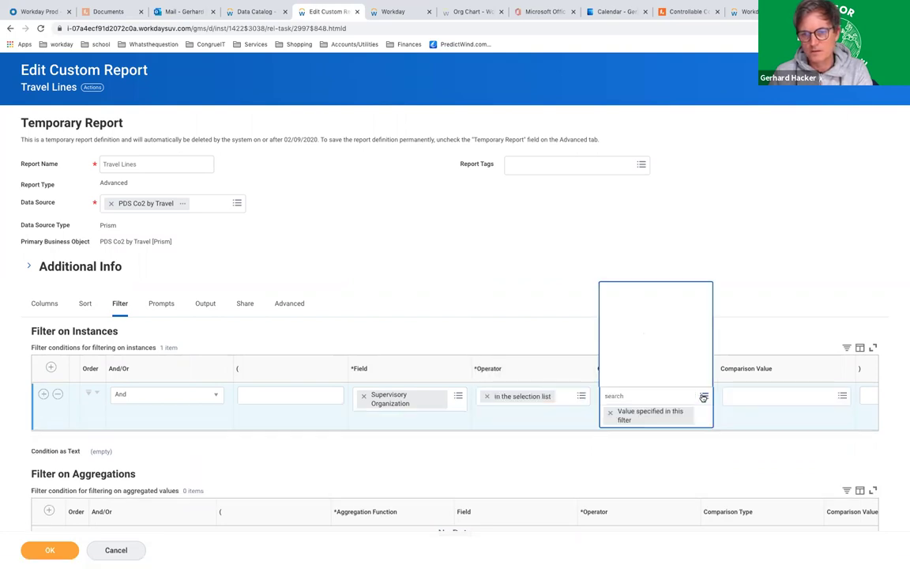
{"action": "left_click", "coordinate": [645, 377]}
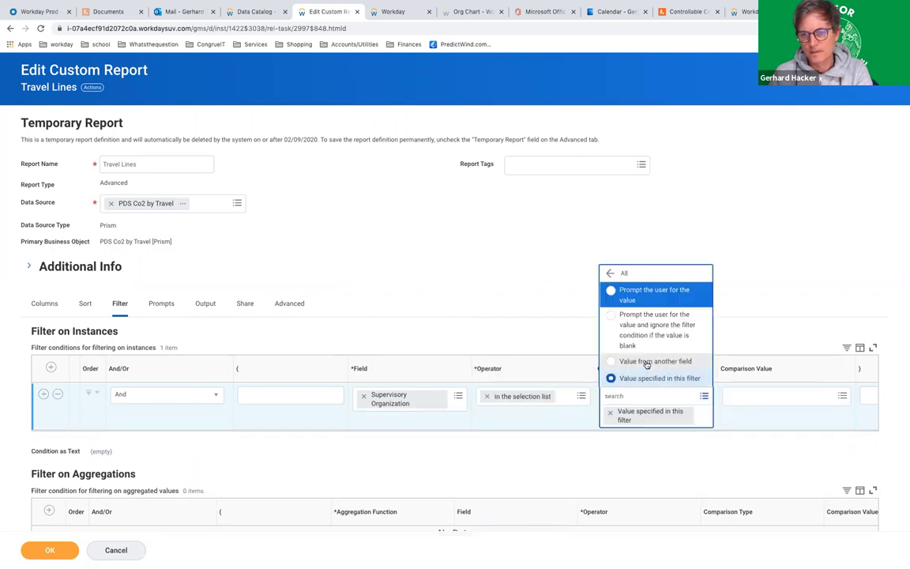
{"action": "left_click", "coordinate": [646, 362]}
{"action": "left_click", "coordinate": [756, 396]}
{"action": "type", "text": "promp sup org and su"}
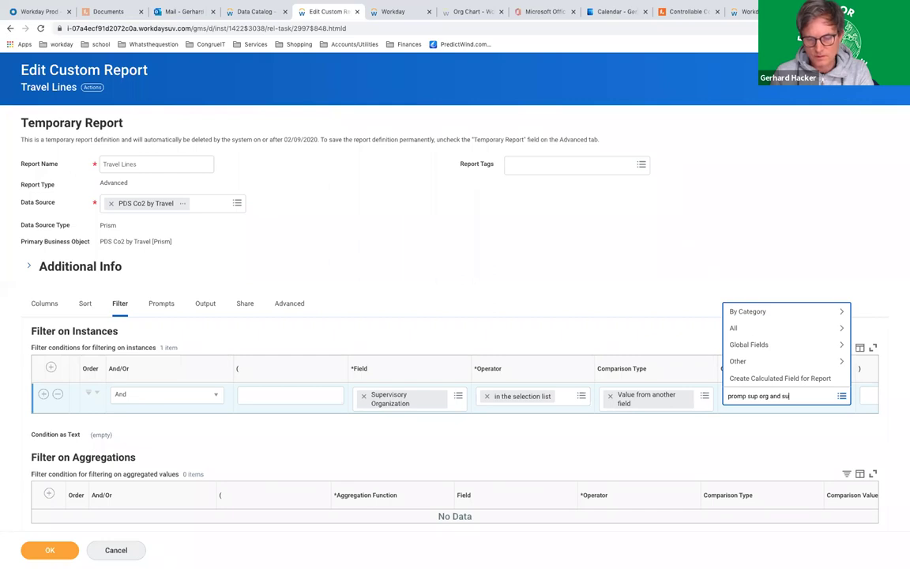
{"action": "type", "text": "b"}
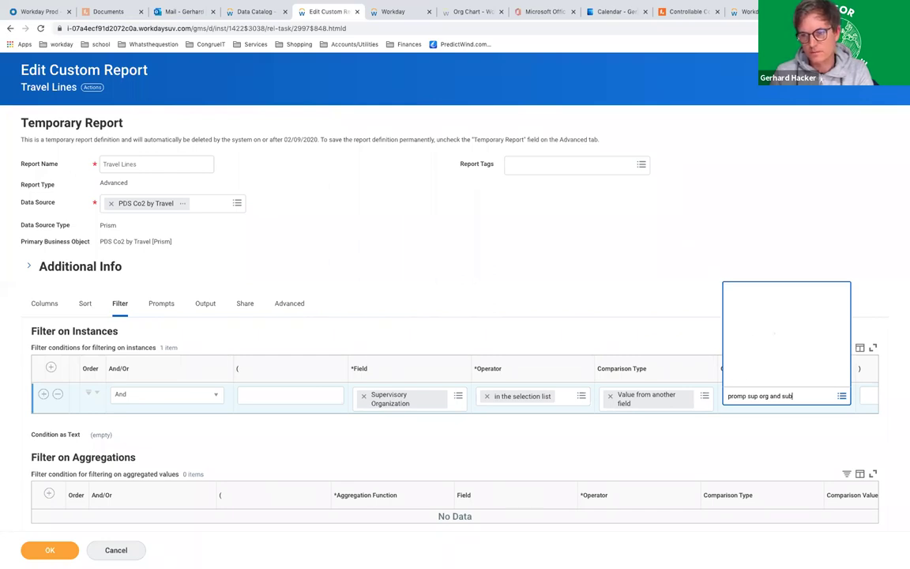
{"action": "left_click", "coordinate": [757, 326]}
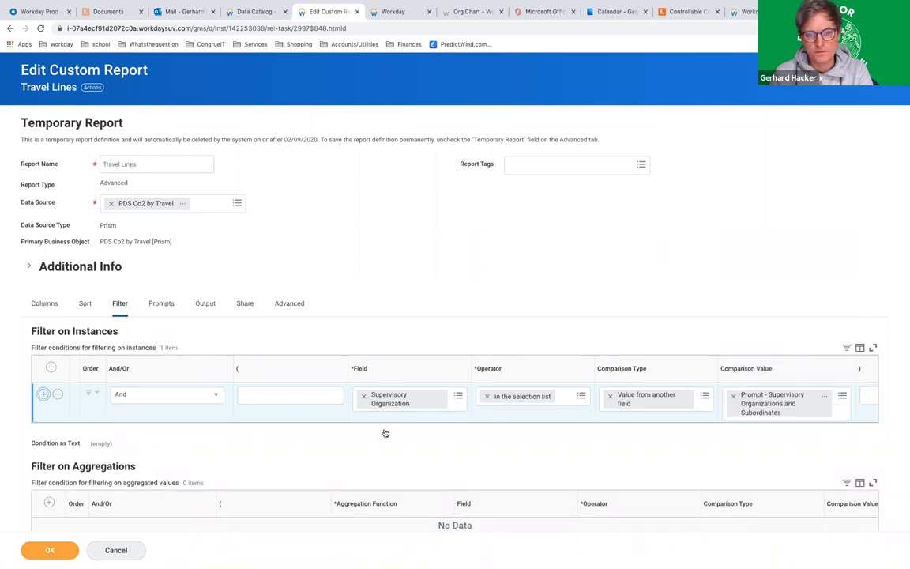
Add a second instance filter condition on Flight Date with the operator "greater than or equal to"
{"action": "left_click", "coordinate": [417, 433]}
{"action": "left_click", "coordinate": [415, 350]}
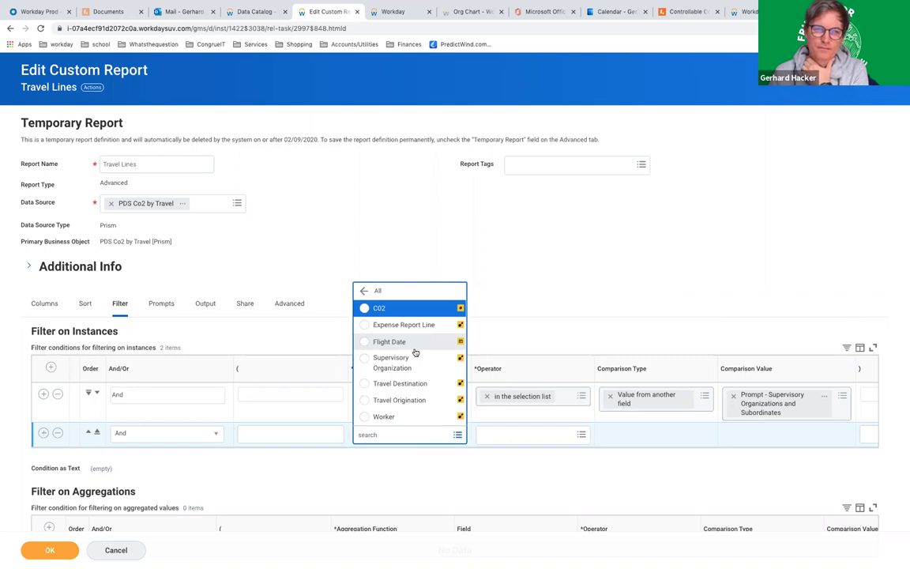
{"action": "left_click", "coordinate": [406, 343]}
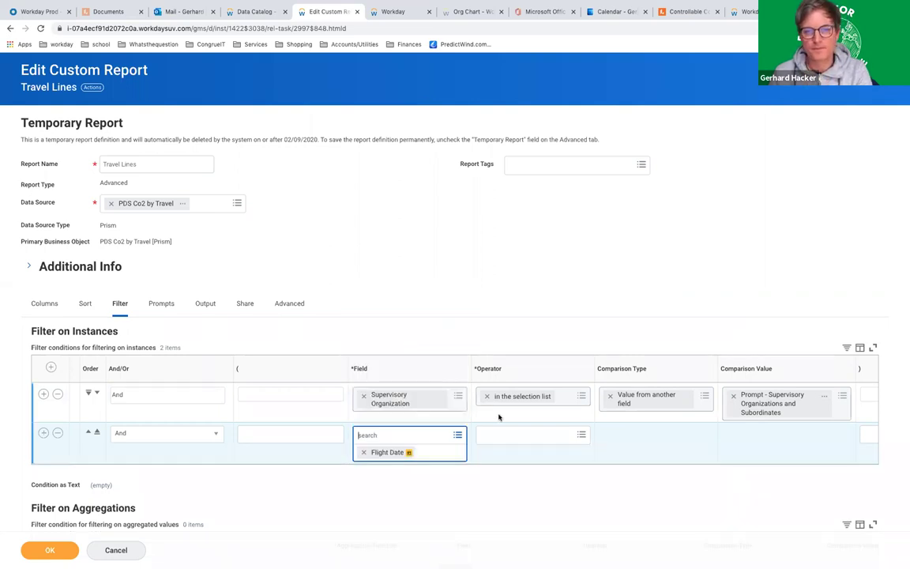
{"action": "left_click", "coordinate": [534, 430]}
{"action": "left_click", "coordinate": [522, 417]}
{"action": "left_click", "coordinate": [529, 384]}
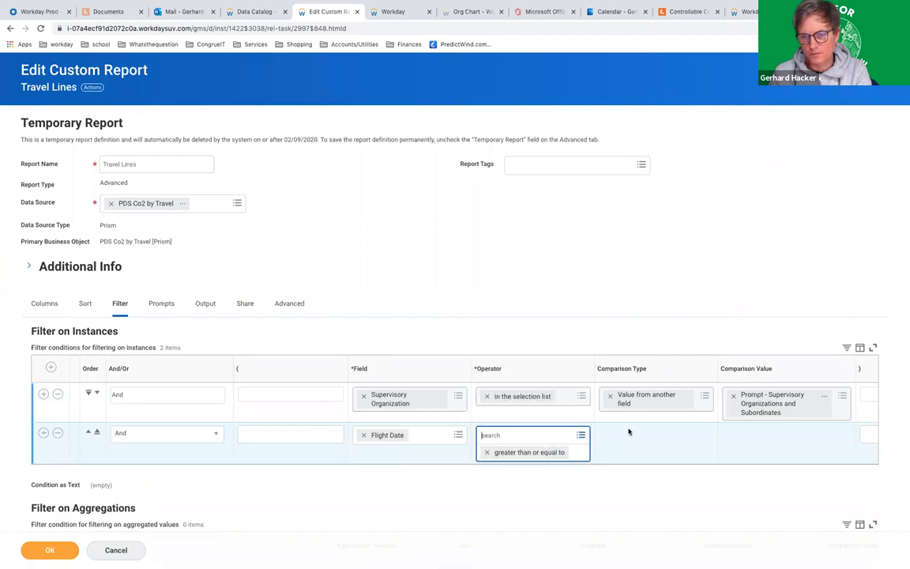
Compare the "greater than or equal to" Flight Date filter with a value from another field, Prompt - Start Date
{"action": "left_click", "coordinate": [703, 438]}
{"action": "left_click", "coordinate": [677, 423]}
{"action": "left_click", "coordinate": [667, 402]}
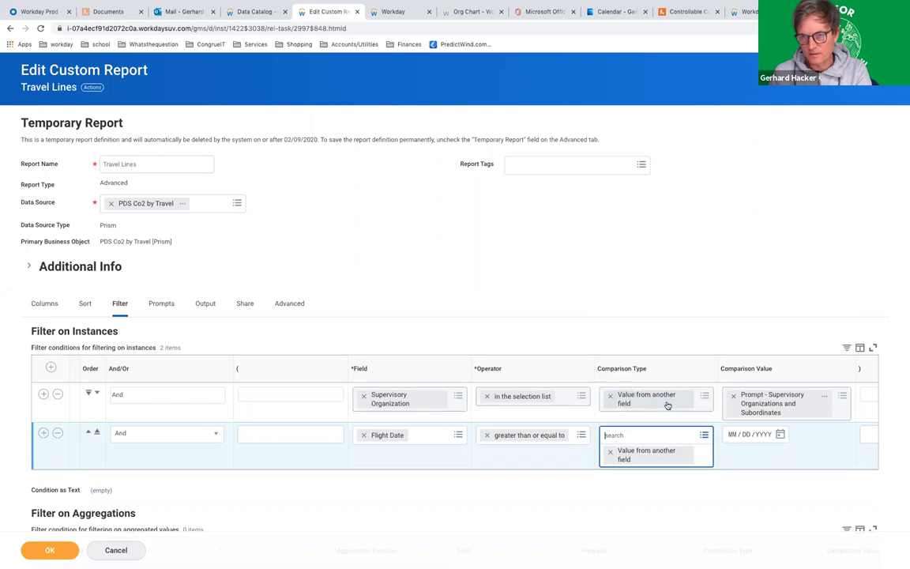
{"action": "left_click", "coordinate": [740, 436]}
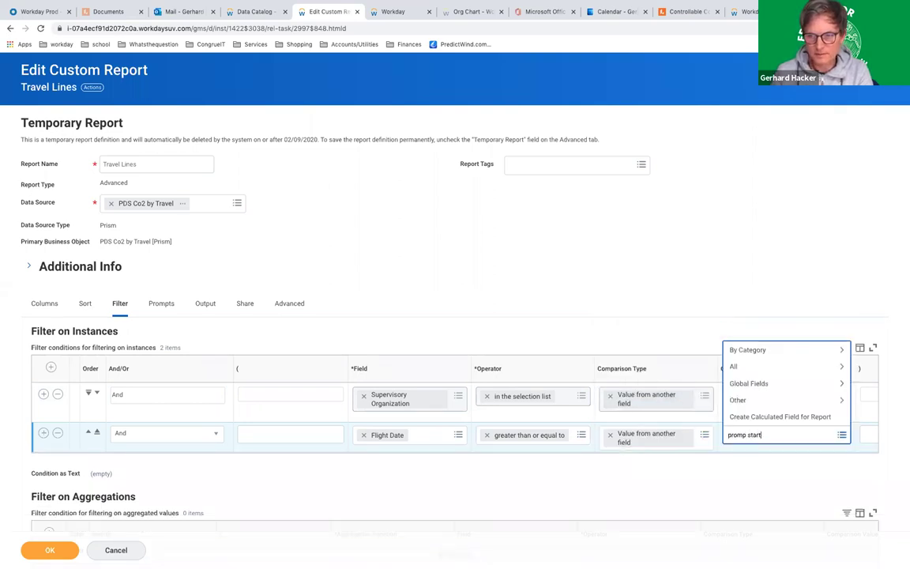
{"action": "key", "text": "Return"}
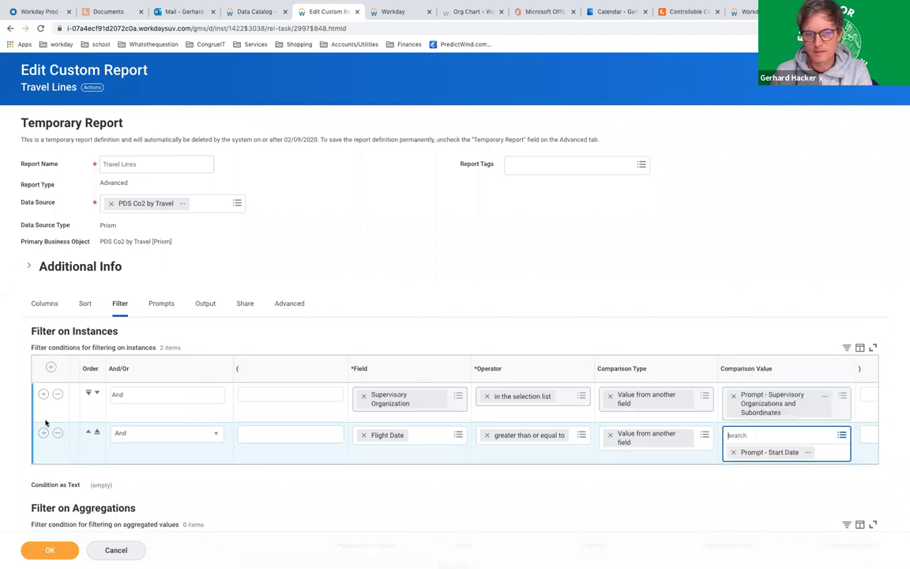
Add a third instance filter condition on Flight Date with the operator "less than or equal to"
{"action": "left_click", "coordinate": [43, 433]}
{"action": "left_click", "coordinate": [442, 467]}
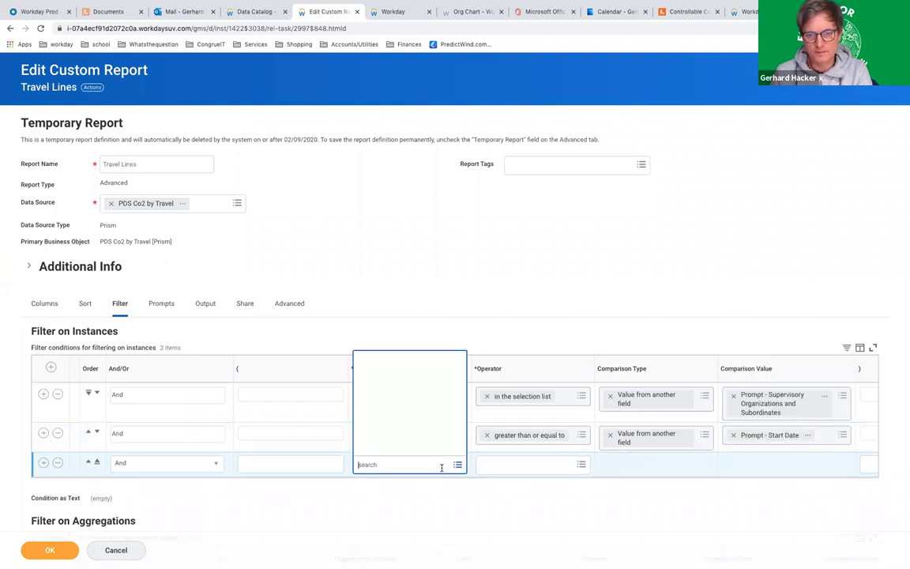
{"action": "left_click", "coordinate": [419, 335]}
{"action": "left_click", "coordinate": [408, 375]}
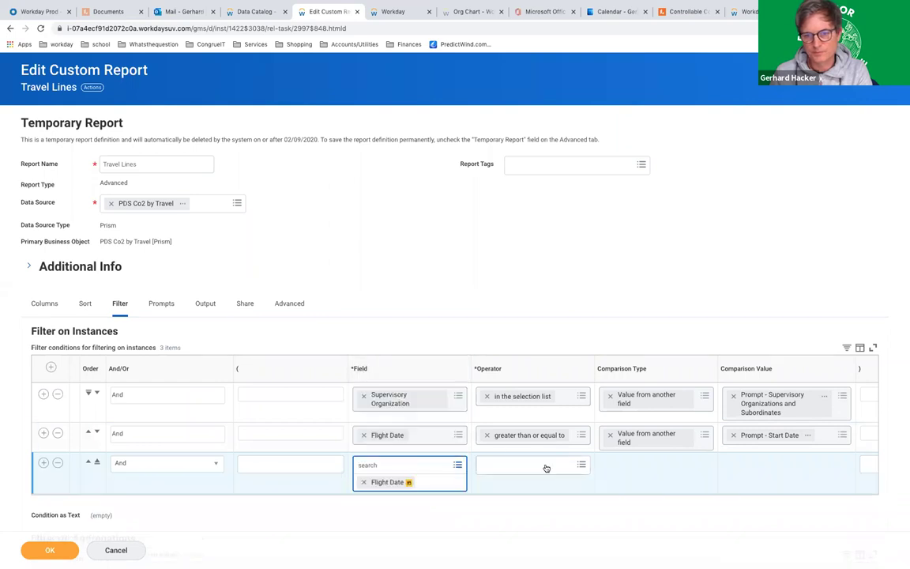
{"action": "left_click", "coordinate": [546, 468]}
{"action": "left_click", "coordinate": [532, 431]}
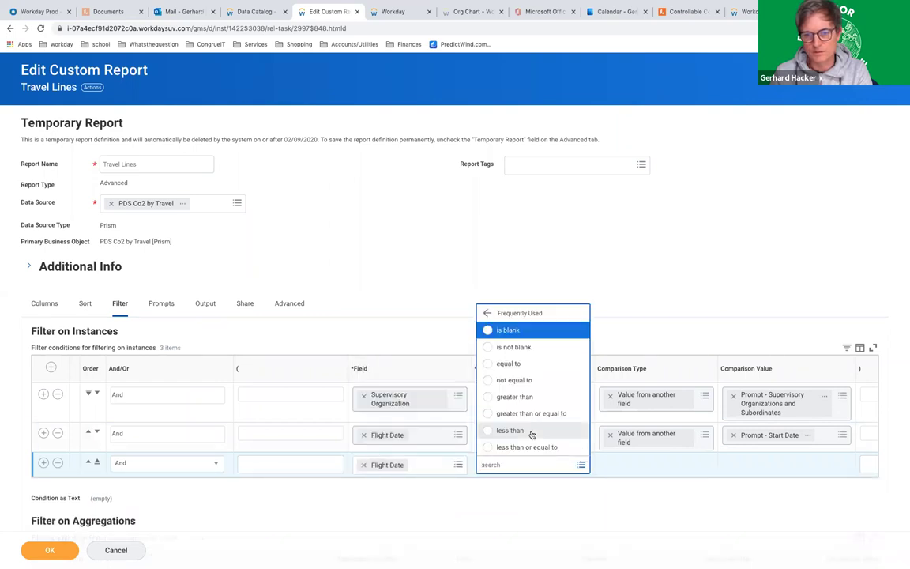
{"action": "left_click", "coordinate": [546, 448]}
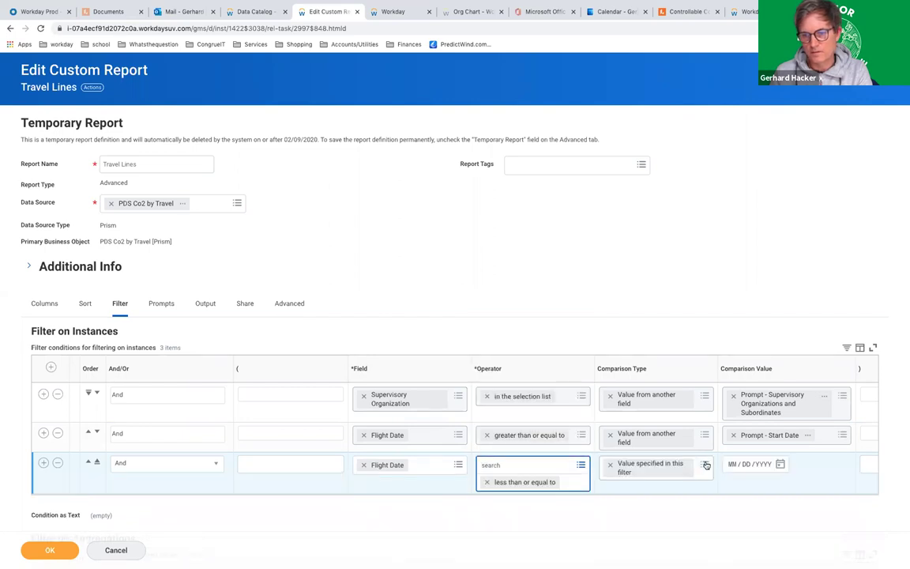
Compare the "less than or equal to" Flight Date filter with a value from another field, Prompt - End Date
{"action": "left_click", "coordinate": [706, 466]}
{"action": "left_click", "coordinate": [672, 446]}
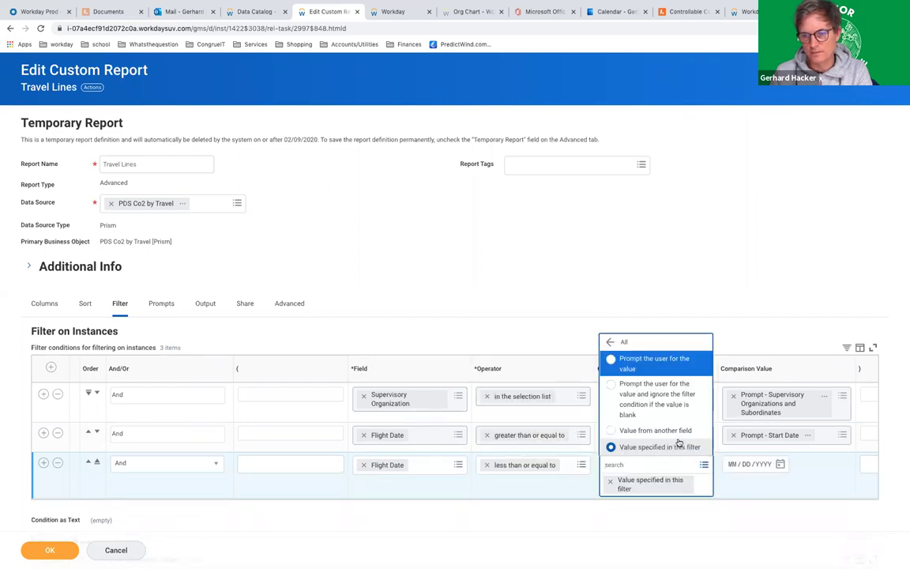
{"action": "left_click", "coordinate": [668, 431]}
{"action": "left_click", "coordinate": [765, 466]}
{"action": "type", "text": "promp end da"}
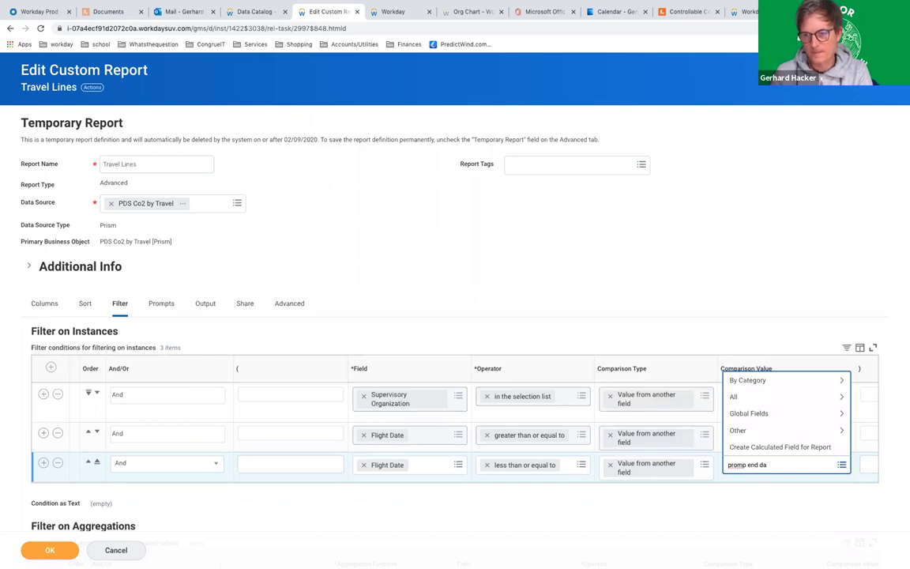
{"action": "key", "text": "Return"}
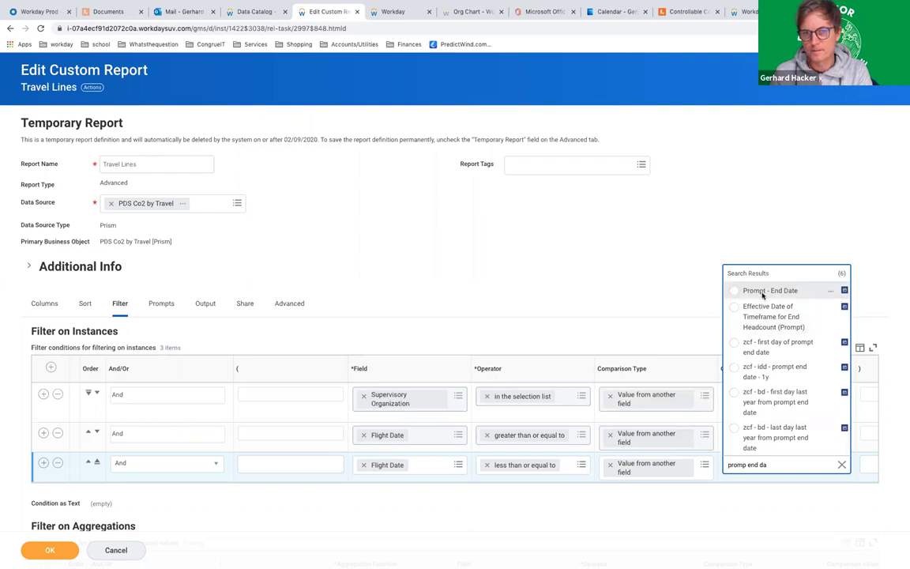
{"action": "left_click", "coordinate": [754, 289]}
{"action": "left_click", "coordinate": [590, 239]}
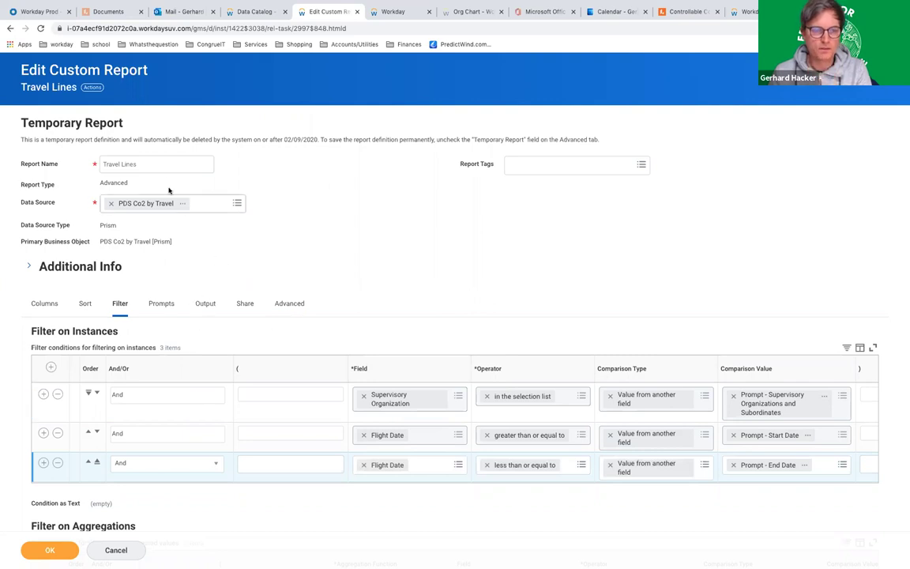
Rename the report to Travel Detail and save its definition
{"action": "double_click", "coordinate": [131, 164]}
{"action": "type", "text": "Detail"}
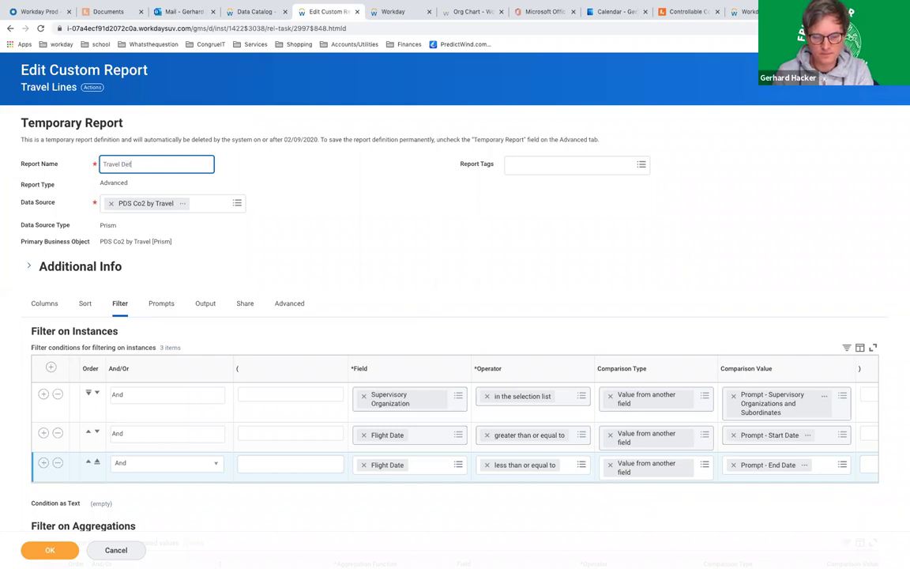
{"action": "left_click", "coordinate": [55, 555]}
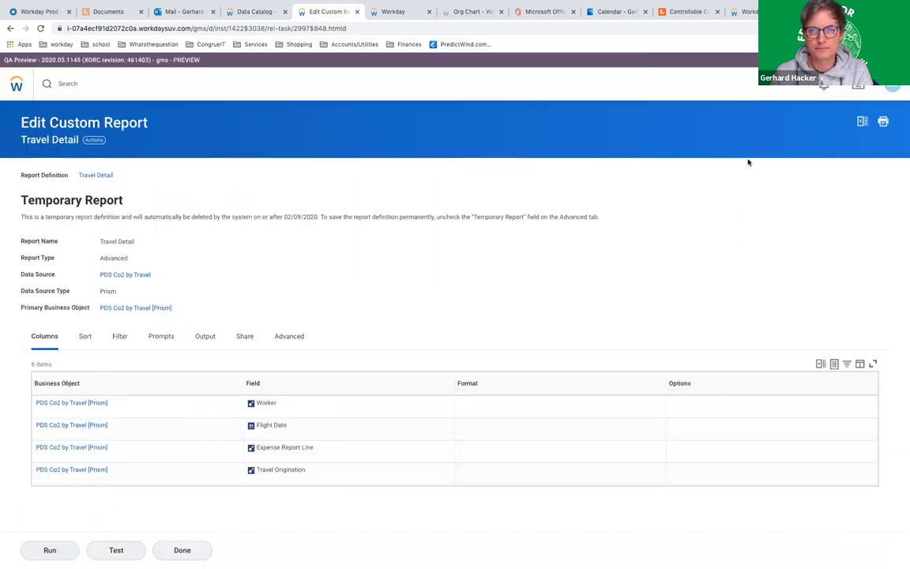
Open the Edit Custom Report task in a separate browser tab by searching for "edit cus rep"
{"action": "right_click", "coordinate": [893, 87]}
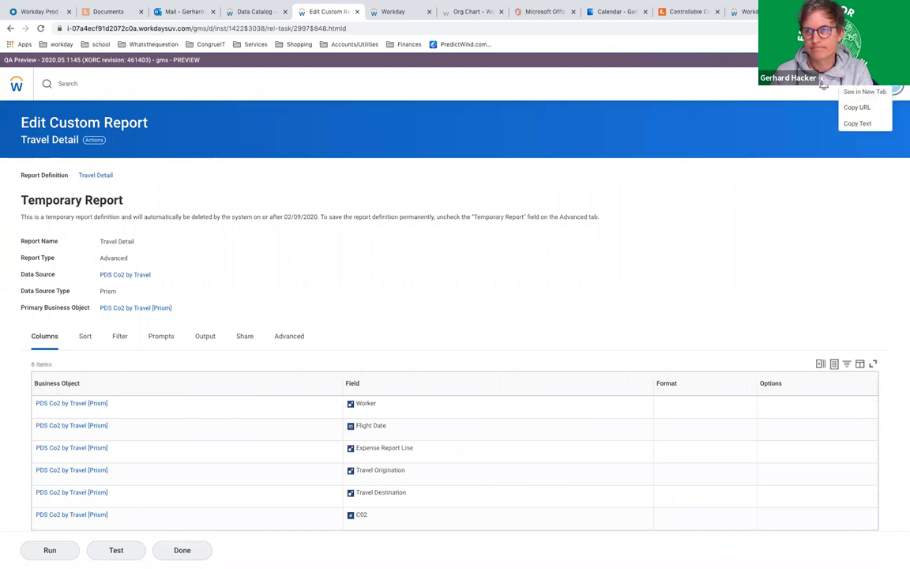
{"action": "left_click", "coordinate": [867, 92]}
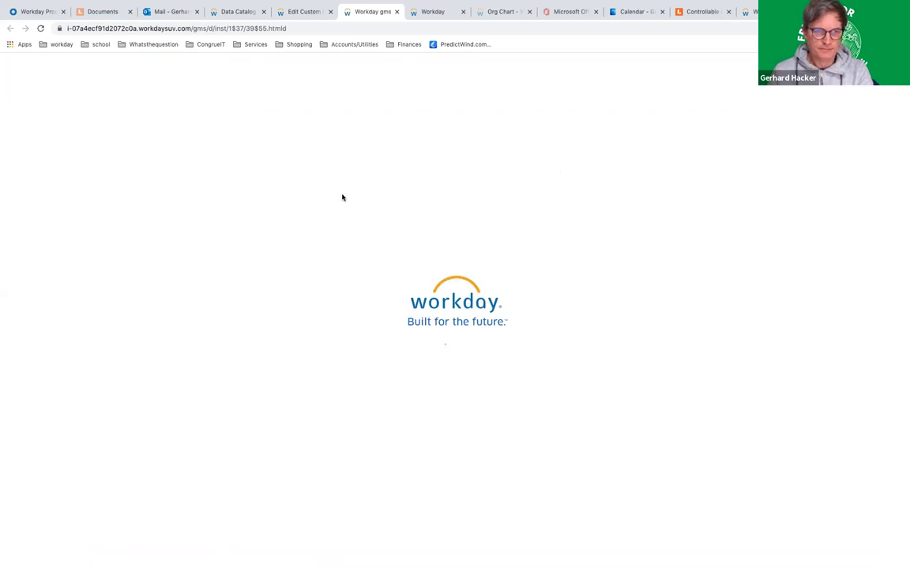
{"action": "left_click", "coordinate": [74, 87]}
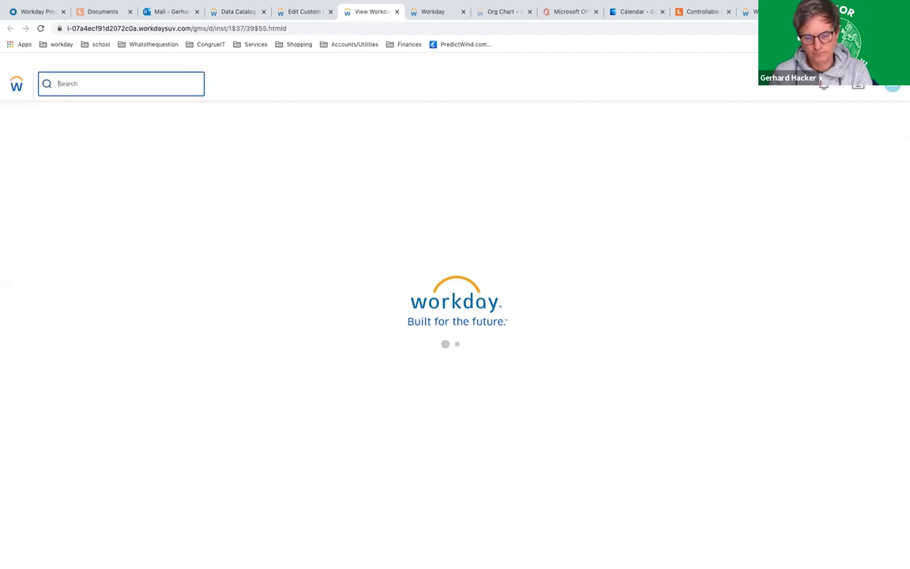
{"action": "type", "text": "edit cus rep"}
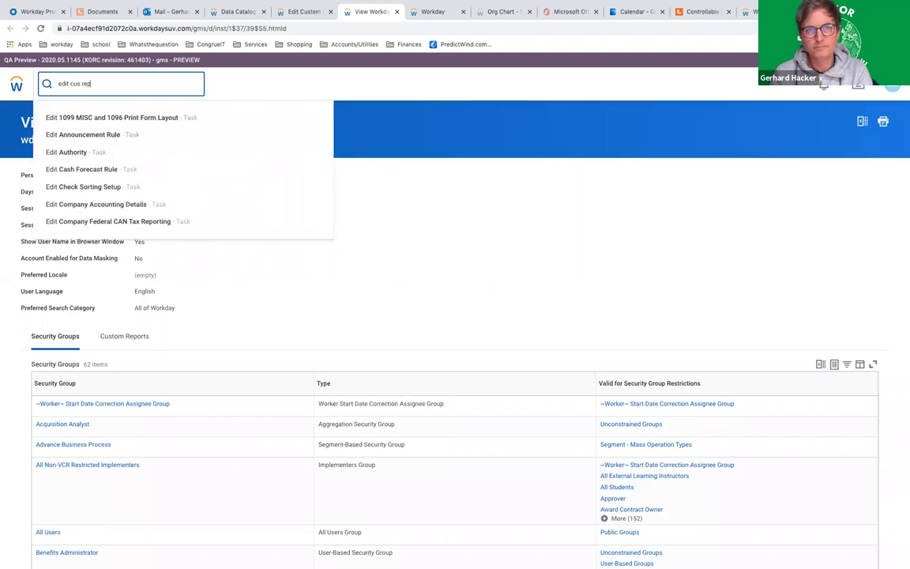
{"action": "left_click", "coordinate": [75, 124]}
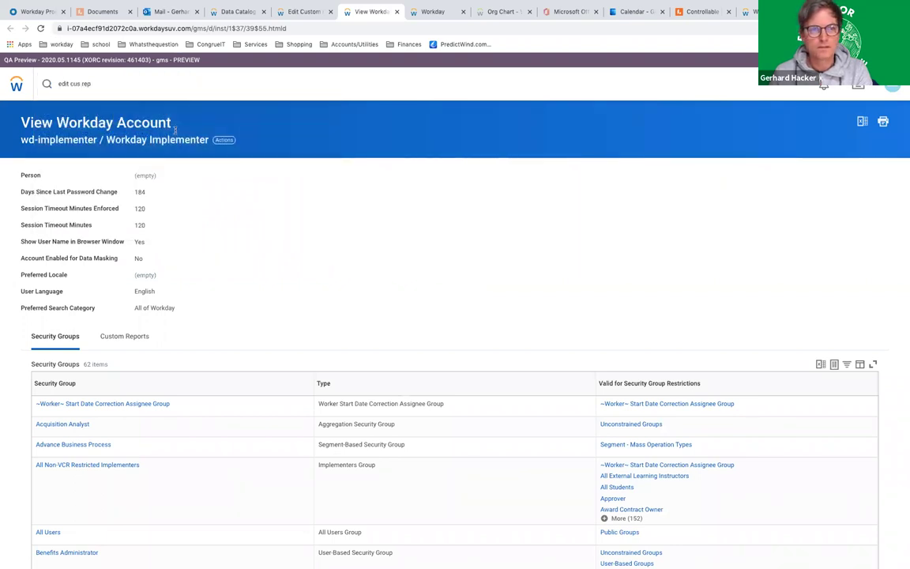
Switch to the Controllable Co2 diagram in Lucidchart and copy the report name "Co2 Budget/ Actual My Org & Team" from its shape
{"action": "left_click", "coordinate": [696, 12]}
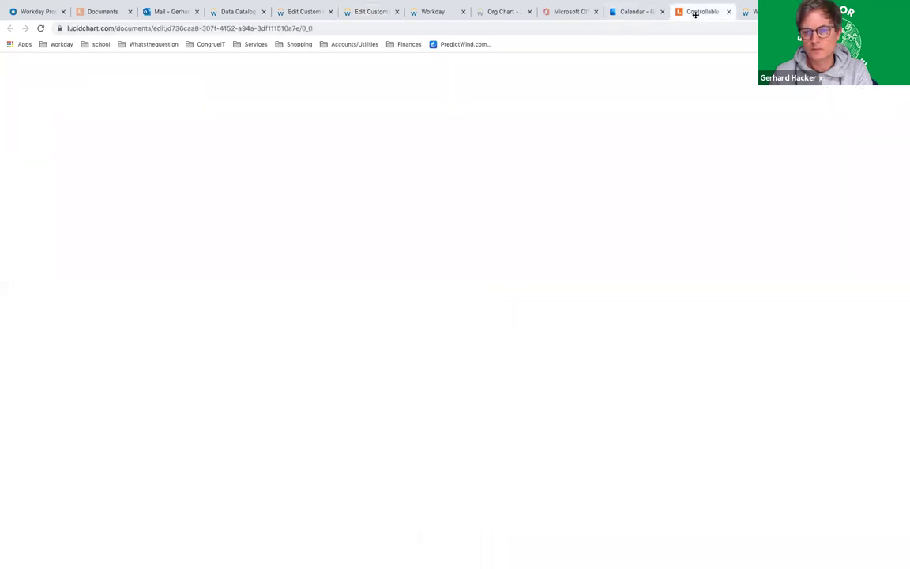
{"action": "left_click", "coordinate": [713, 409]}
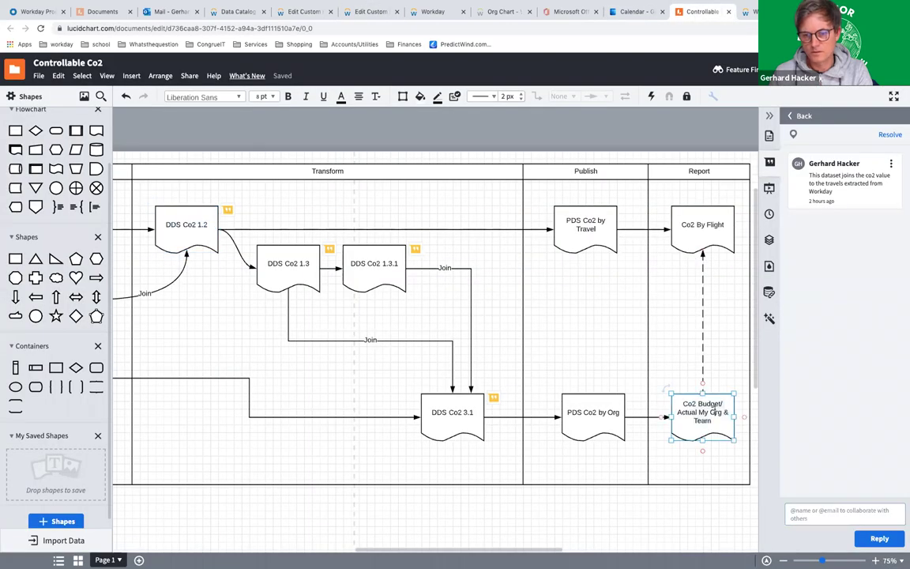
{"action": "key", "text": "ctrl+shift+Left"}
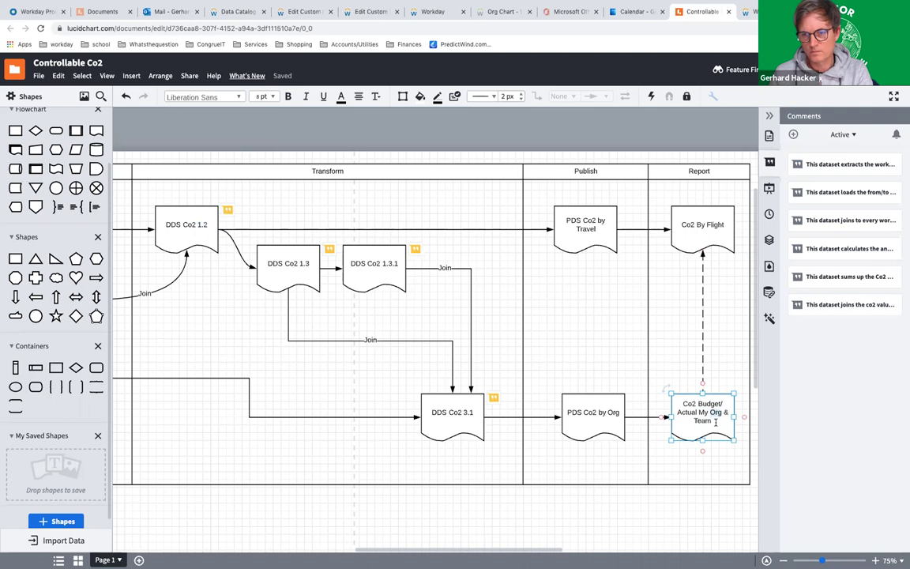
{"action": "left_click_drag", "start_coordinate": [716, 421], "coordinate": [681, 404]}
{"action": "key", "text": "ctrl+c"}
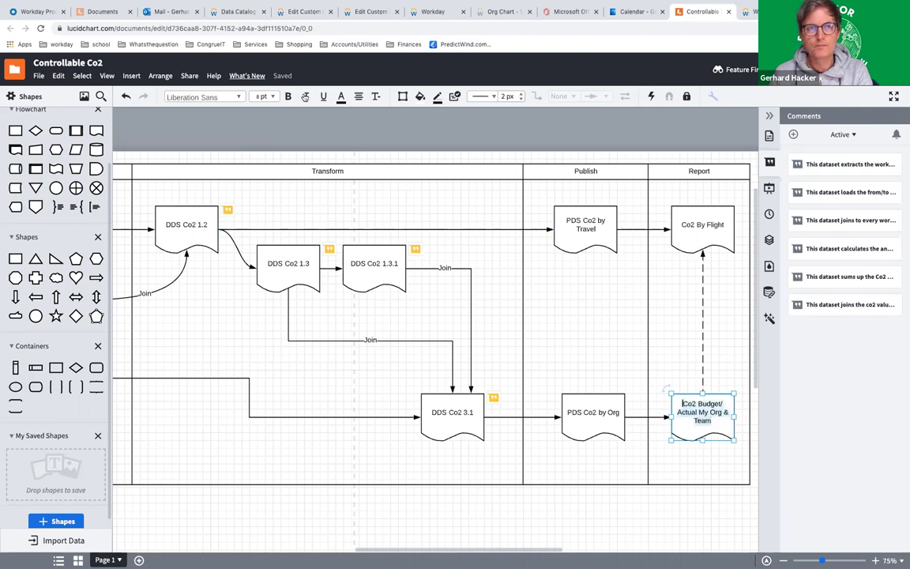
Return to Workday's Edit Custom Report task and open the report Co2 Budget/ Actual My Org & Team for editing
{"action": "left_click", "coordinate": [372, 11]}
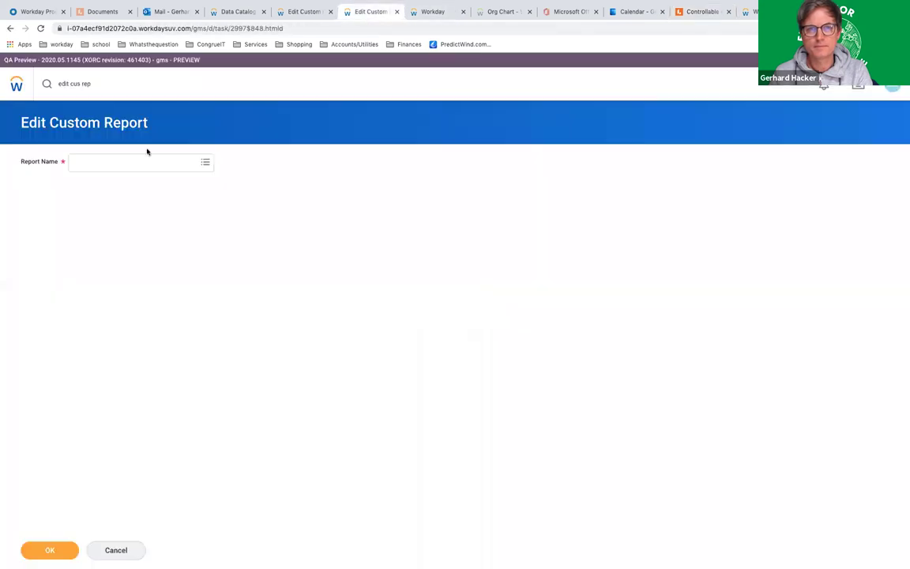
{"action": "left_click", "coordinate": [144, 157]}
{"action": "key", "text": "ctrl+v"}
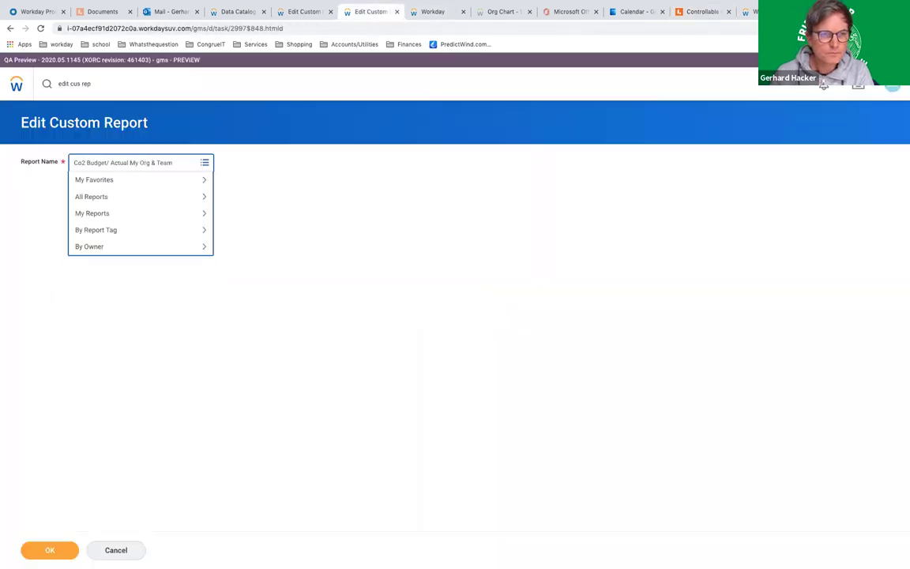
{"action": "key", "text": "Return"}
{"action": "left_click", "coordinate": [46, 549]}
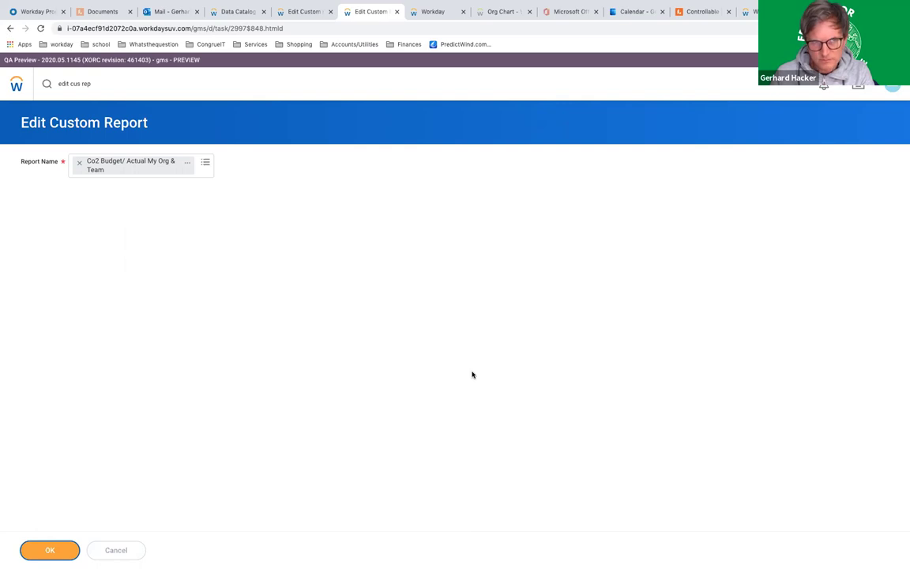
Start creating a drill-to report link in the options of the Co2 YtD summarization field
{"action": "scroll", "coordinate": [472, 375], "scroll_direction": "down", "scroll_amount": 3}
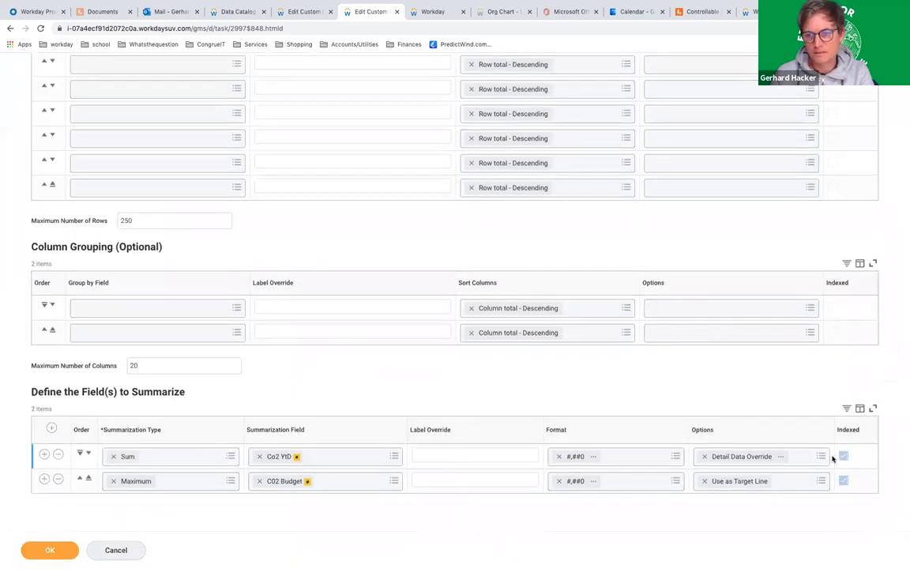
{"action": "left_click", "coordinate": [823, 457]}
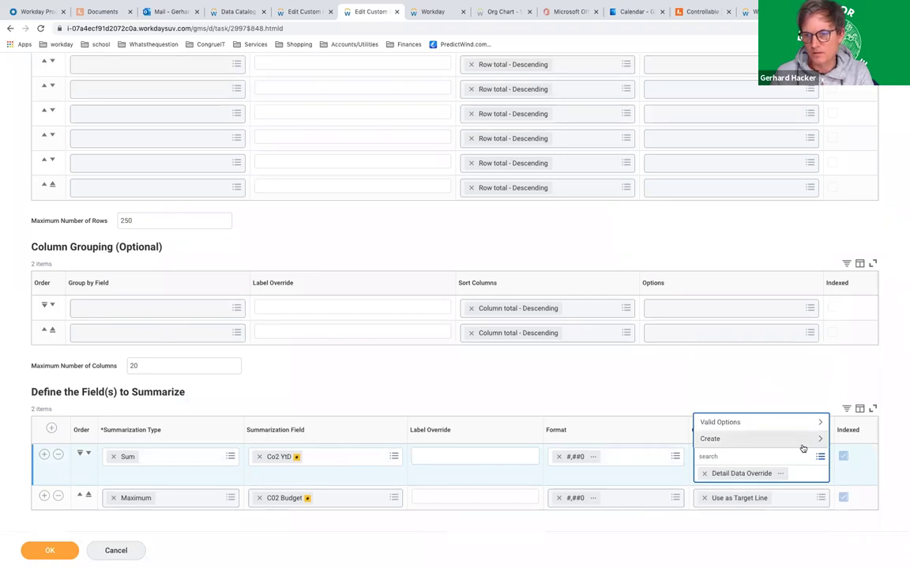
{"action": "left_click", "coordinate": [802, 445]}
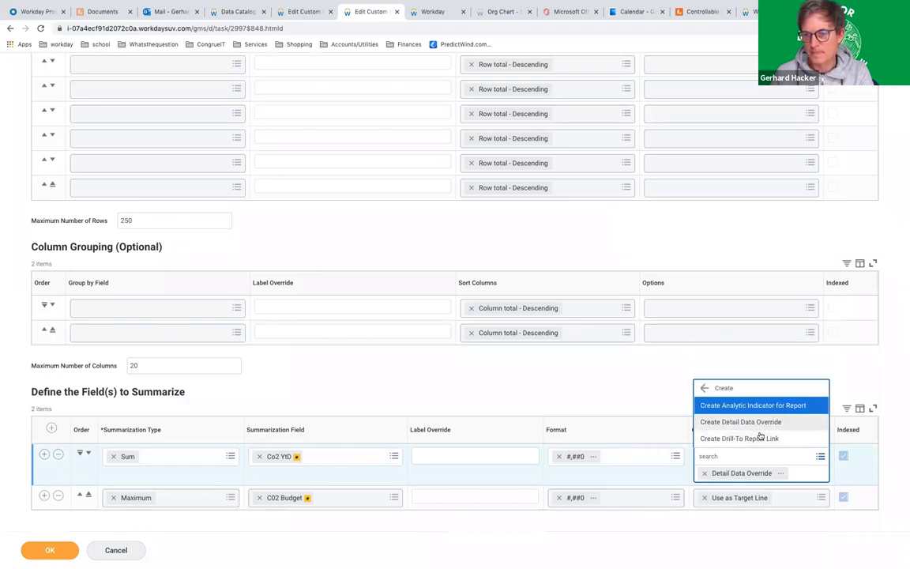
{"action": "left_click", "coordinate": [760, 439]}
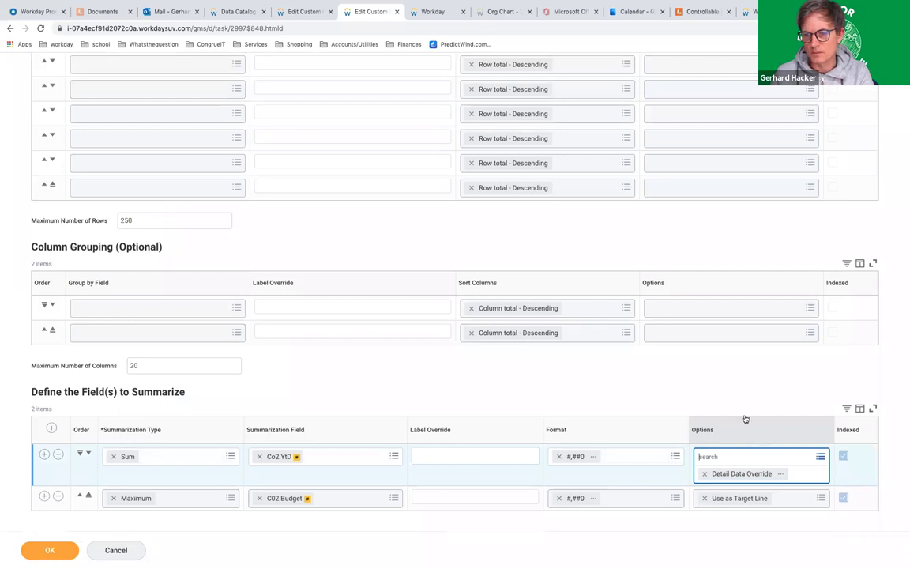
Copy the name of the Travel Detail report from its definition and choose that report as the drill-to report
{"action": "left_click", "coordinate": [204, 181]}
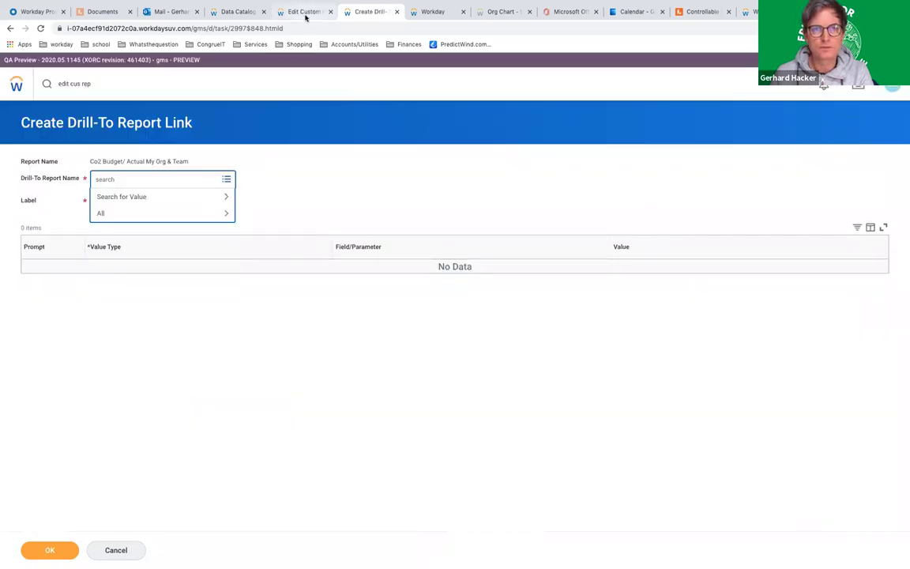
{"action": "left_click", "coordinate": [306, 13]}
{"action": "right_click", "coordinate": [52, 142]}
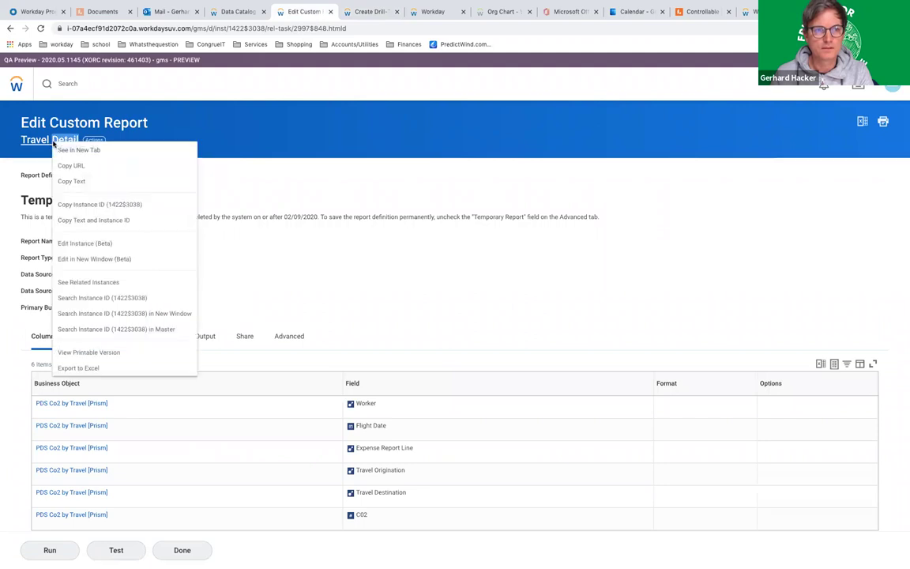
{"action": "left_click", "coordinate": [71, 179]}
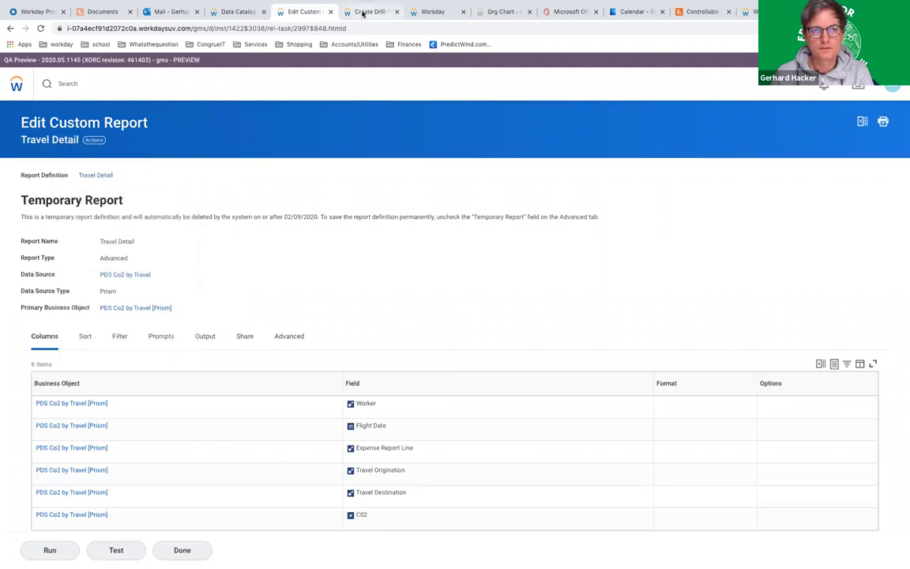
{"action": "left_click", "coordinate": [363, 14]}
{"action": "type", "text": "Travel Detail"}
{"action": "key", "text": "Return"}
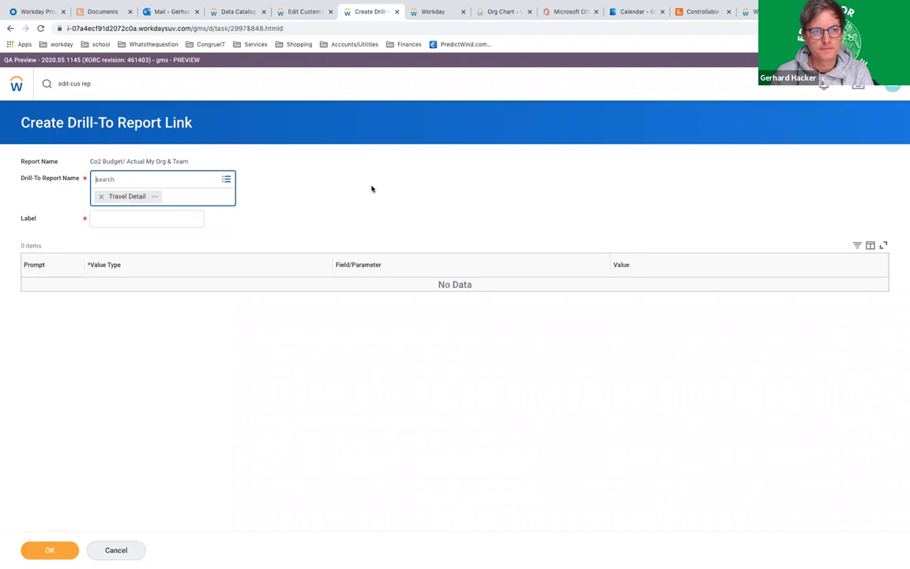
Label the drill-to report link "Travel Detail"
{"action": "left_click", "coordinate": [166, 202]}
{"action": "type", "text": "Travel Detail"}
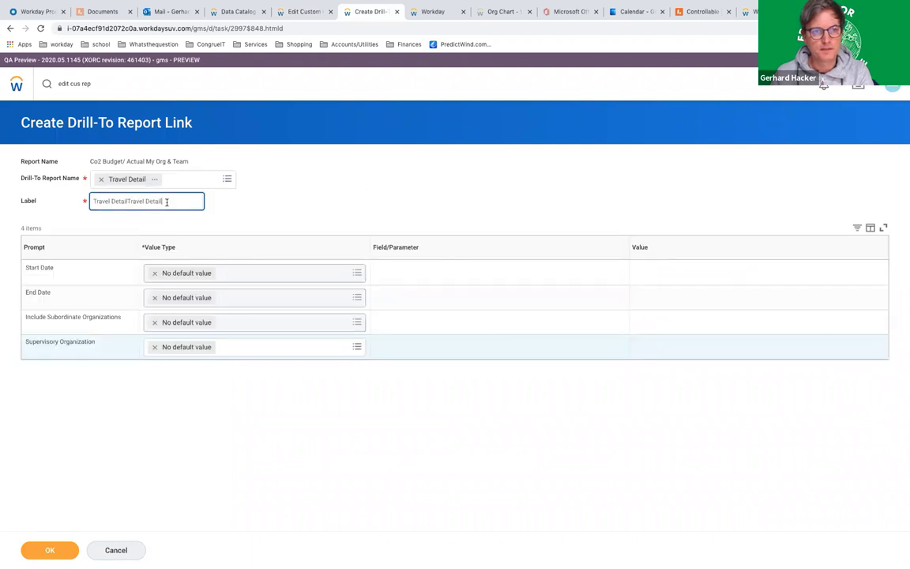
{"action": "key", "text": "BackSpace"}
{"action": "key", "text": "BackSpace"}
{"action": "key", "text": "BackSpace"}
{"action": "key", "text": "BackSpace"}
{"action": "key", "text": "BackSpace"}
{"action": "key", "text": "BackSpace"}
{"action": "key", "text": "BackSpace"}
{"action": "key", "text": "BackSpace"}
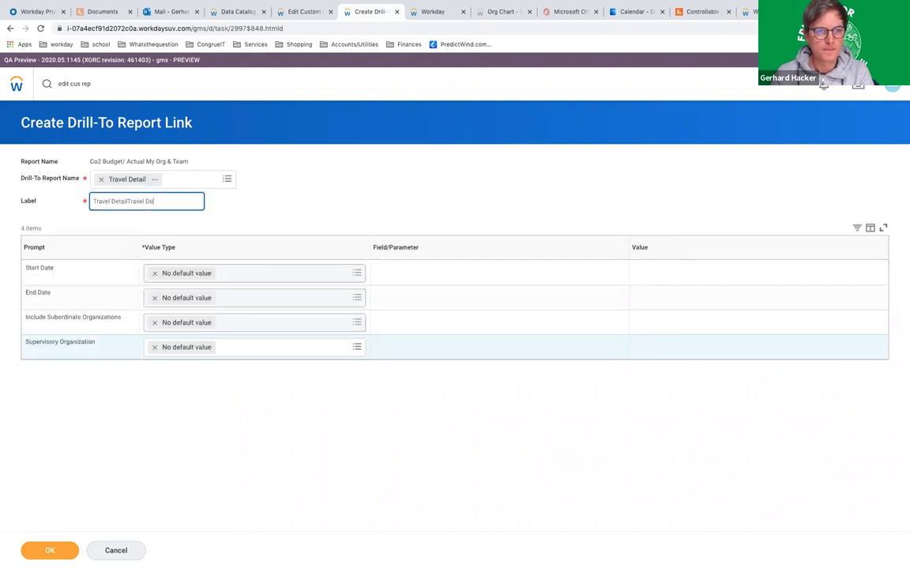
{"action": "key", "text": "BackSpace"}
{"action": "key", "text": "BackSpace"}
{"action": "key", "text": "BackSpace"}
{"action": "key", "text": "BackSpace"}
Set the link's Start Date prompt to use the prompt value from the source report, taken from Start Date
{"action": "left_click", "coordinate": [355, 273]}
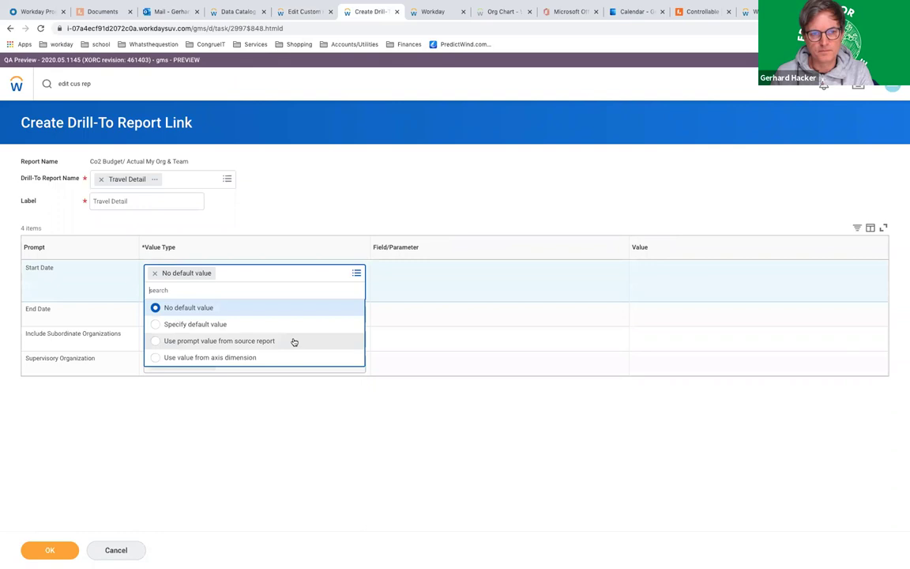
{"action": "left_click", "coordinate": [294, 342]}
{"action": "left_click", "coordinate": [437, 273]}
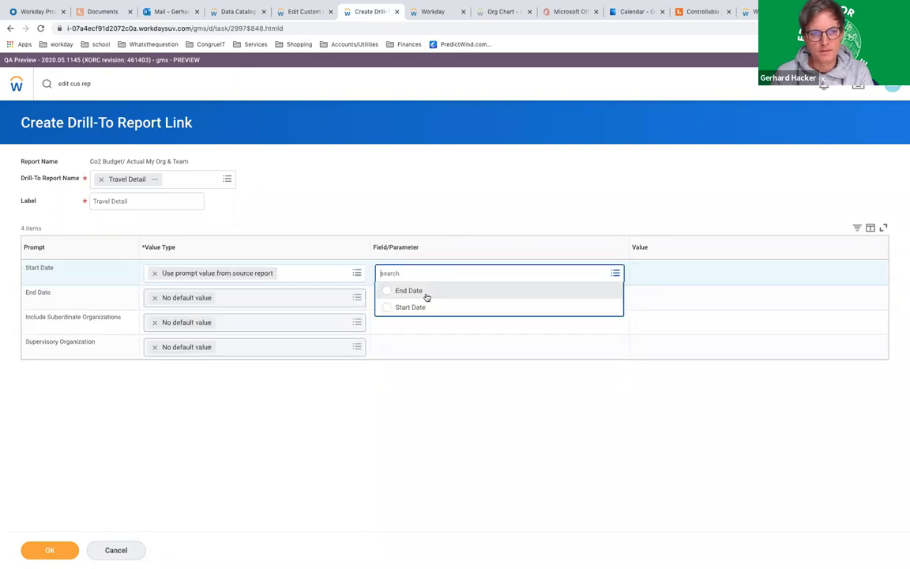
{"action": "left_click", "coordinate": [419, 308]}
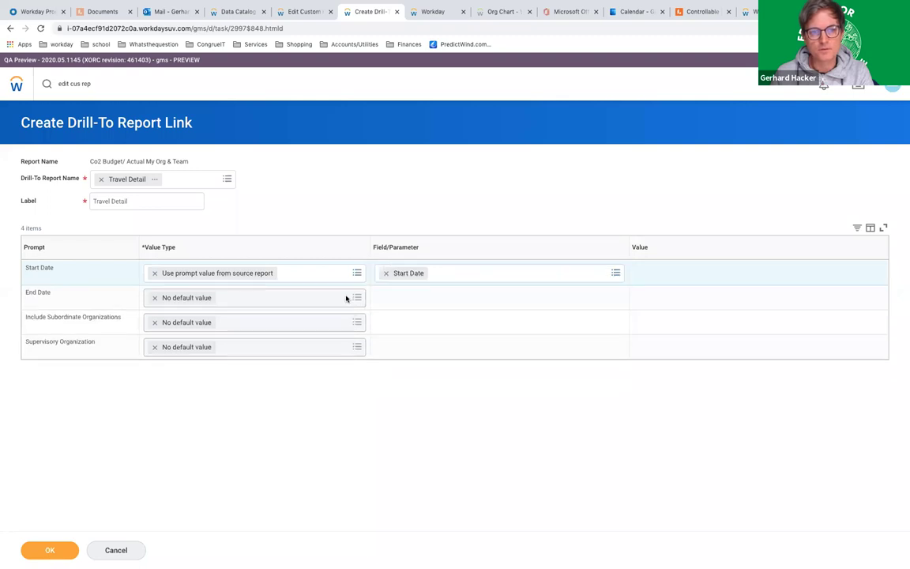
Set the link's End Date prompt to use the prompt value from the source report, taken from End Date
{"action": "left_click", "coordinate": [347, 298]}
{"action": "left_click", "coordinate": [250, 362]}
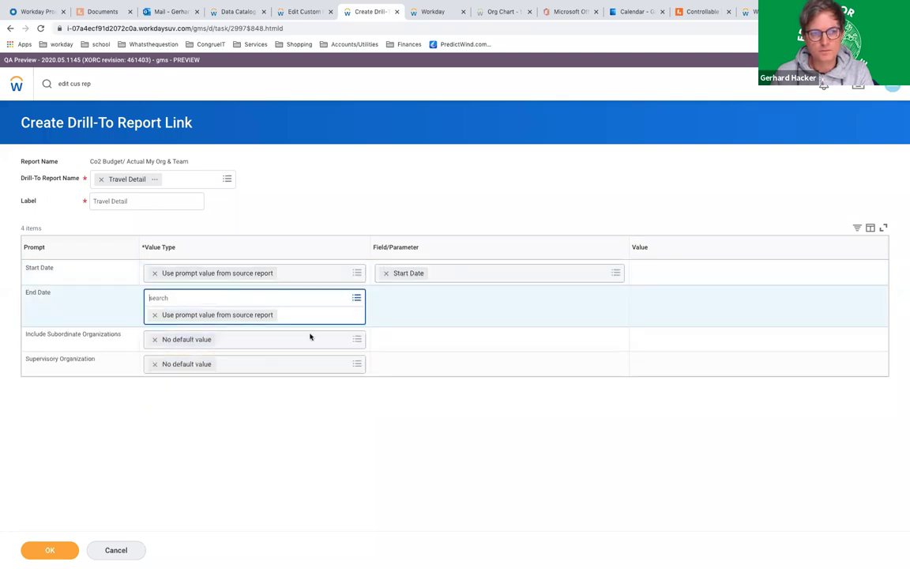
{"action": "left_click", "coordinate": [437, 302]}
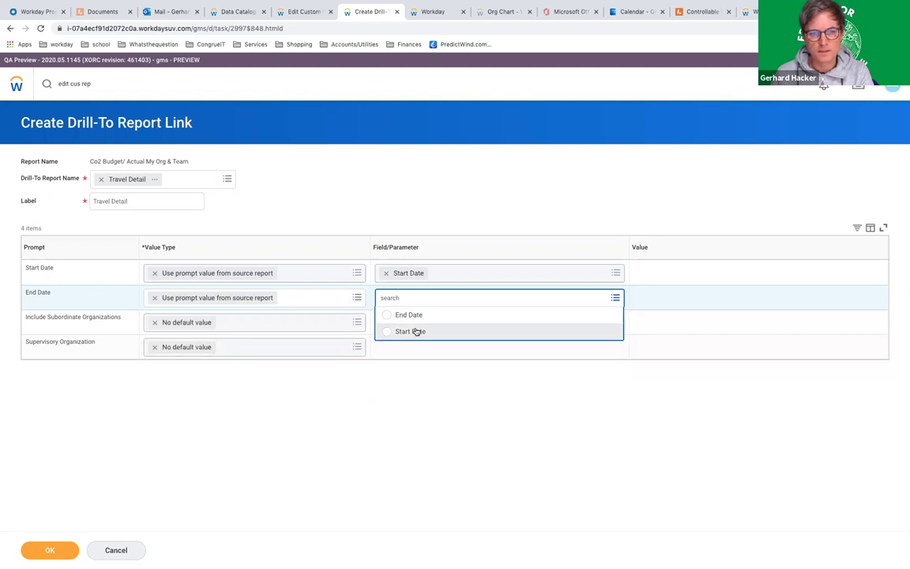
{"action": "left_click", "coordinate": [415, 315]}
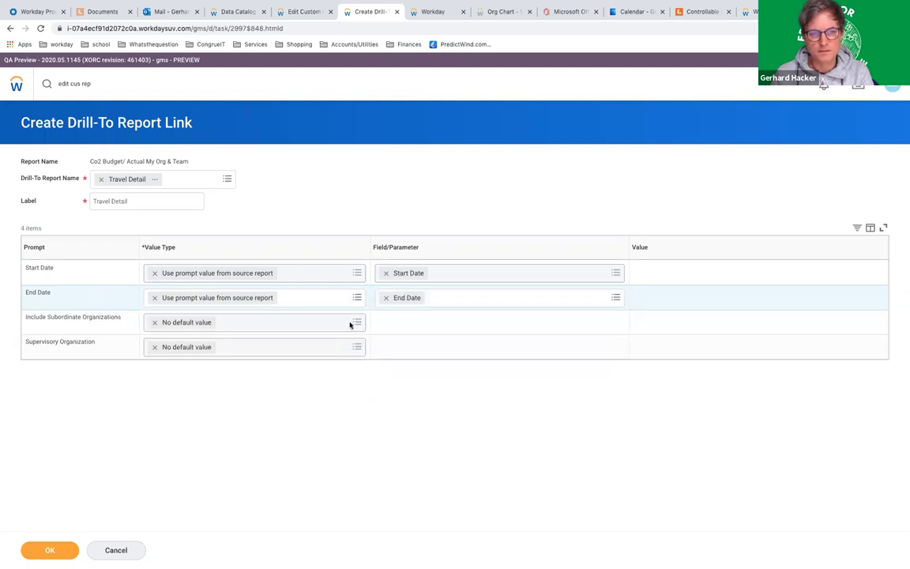
Set the Include Subordinate Organizations prompt to use the source report's prompt value for Include Subordinate Organizations
{"action": "left_click", "coordinate": [350, 323]}
{"action": "left_click", "coordinate": [276, 290]}
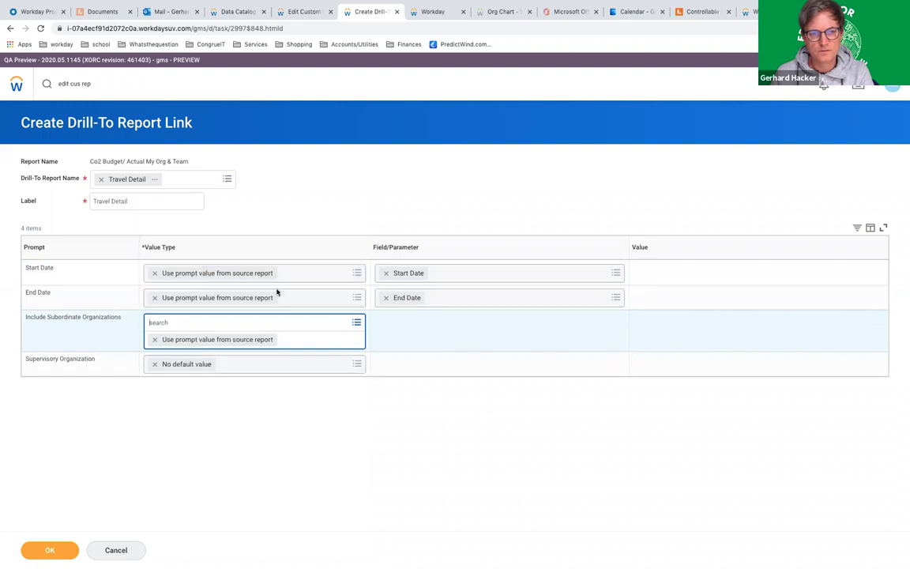
{"action": "left_click", "coordinate": [437, 321]}
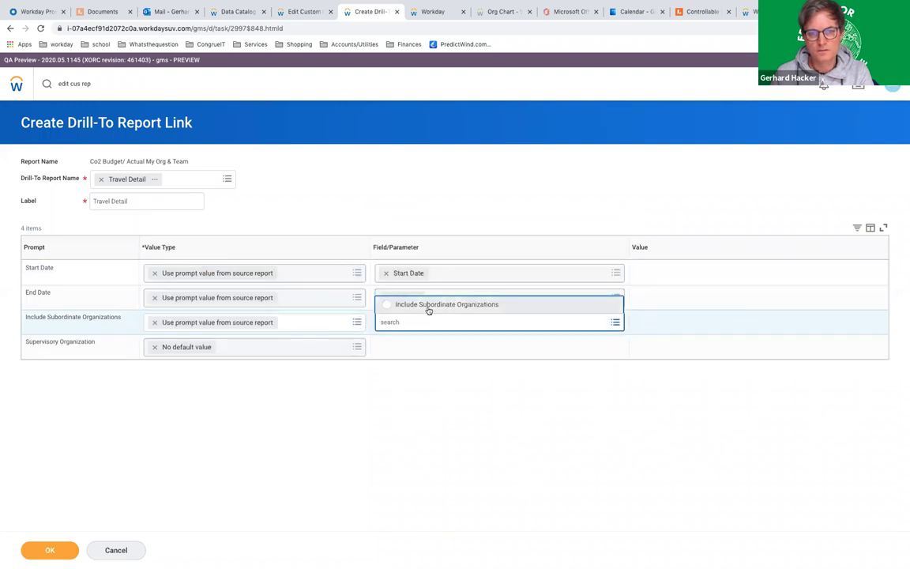
{"action": "left_click", "coordinate": [428, 308]}
Set the Supervisory Organization prompt to use the source report's Supervisory Organization value, and save the drill-to link
{"action": "left_click", "coordinate": [346, 349]}
{"action": "left_click", "coordinate": [229, 314]}
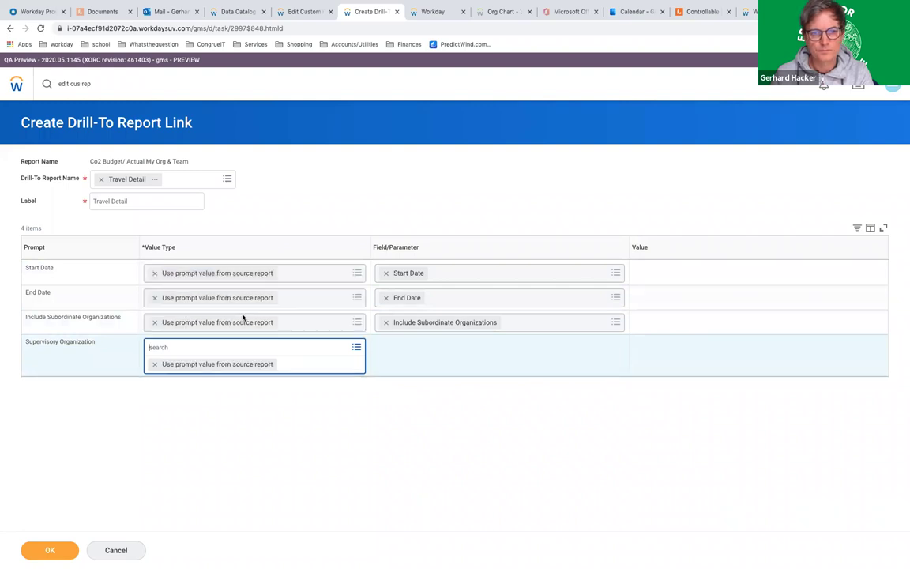
{"action": "left_click", "coordinate": [412, 348]}
{"action": "left_click", "coordinate": [419, 333]}
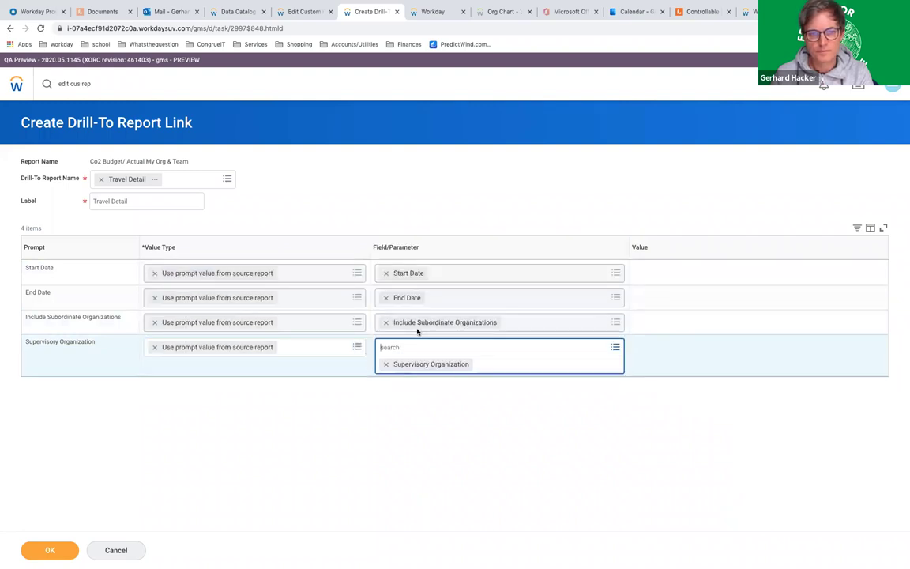
{"action": "left_click", "coordinate": [49, 550]}
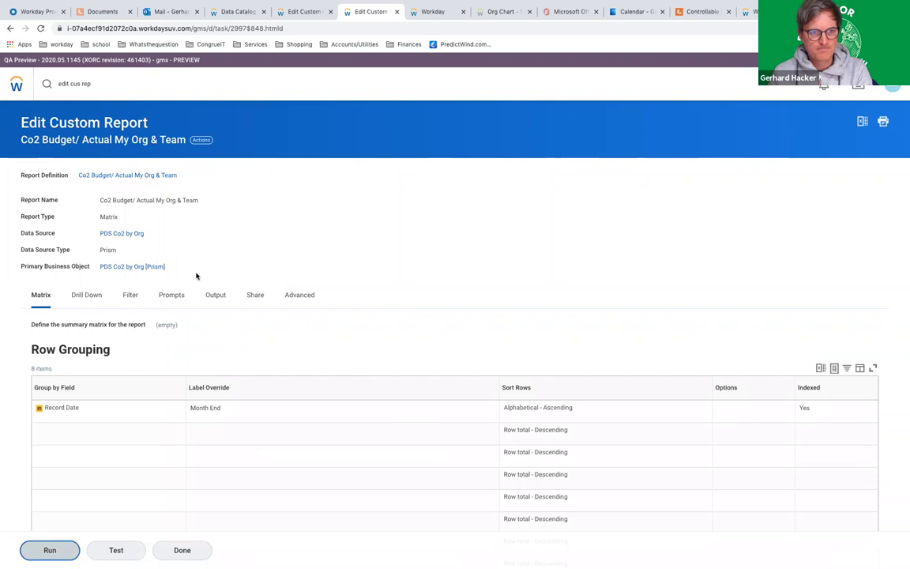
Start a run of the Co2 Budget/ Actual My Org & Team report with Operations as the Supervisory Organization
{"action": "left_click", "coordinate": [65, 545]}
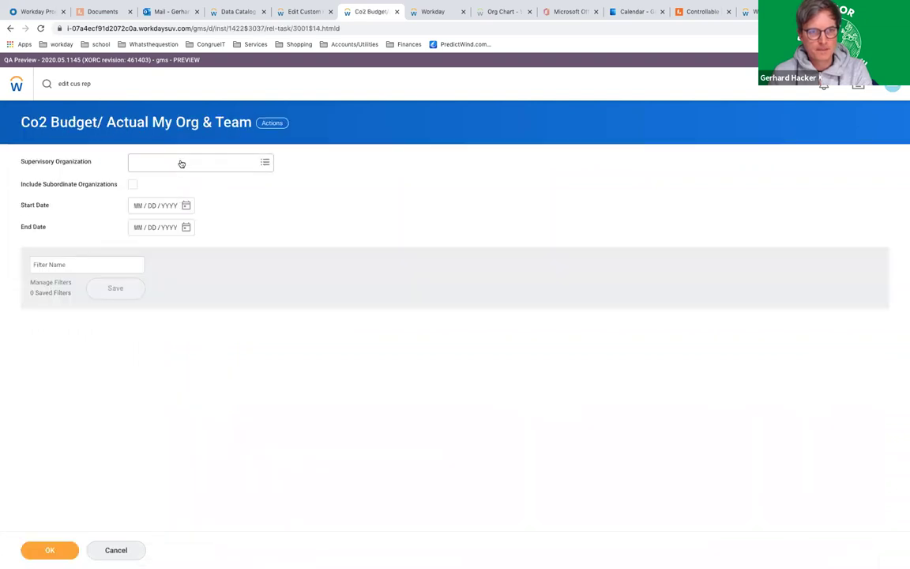
{"action": "left_click", "coordinate": [181, 164]}
{"action": "type", "text": "operations"}
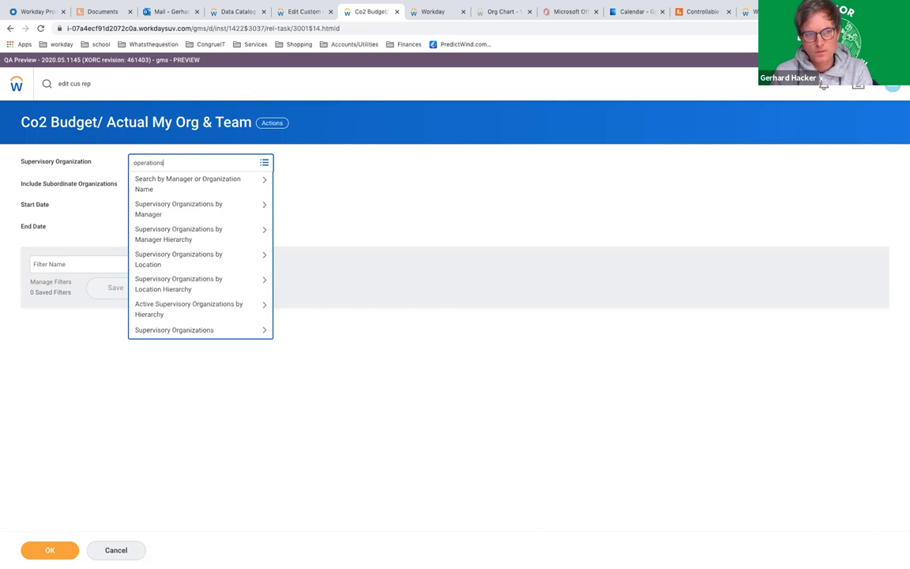
{"action": "key", "text": "Return"}
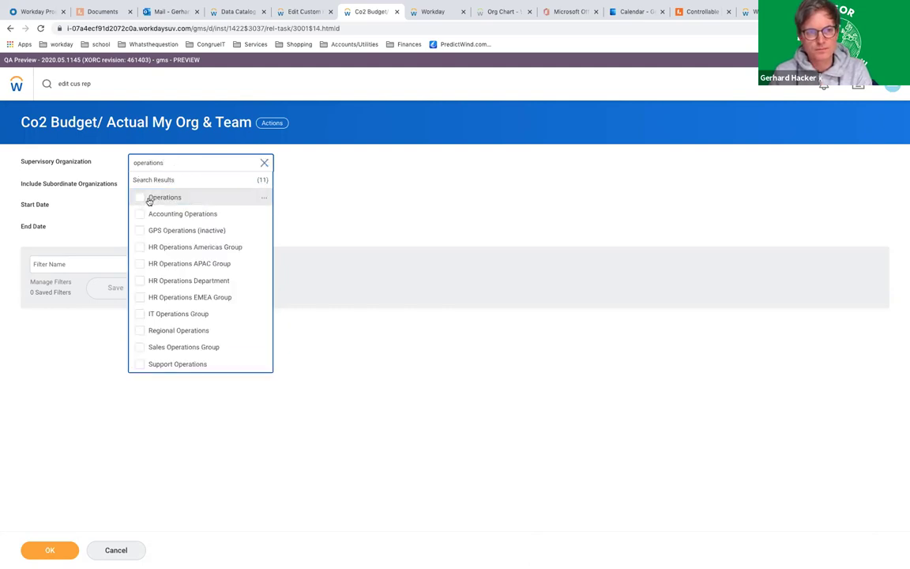
{"action": "left_click", "coordinate": [148, 197]}
Set the Start Date to 01/01/2017 and the End Date to 12/31/2017, and run the report
{"action": "left_click", "coordinate": [137, 208]}
{"action": "type", "text": "01 / 01 / 2017"}
{"action": "left_click", "coordinate": [138, 228]}
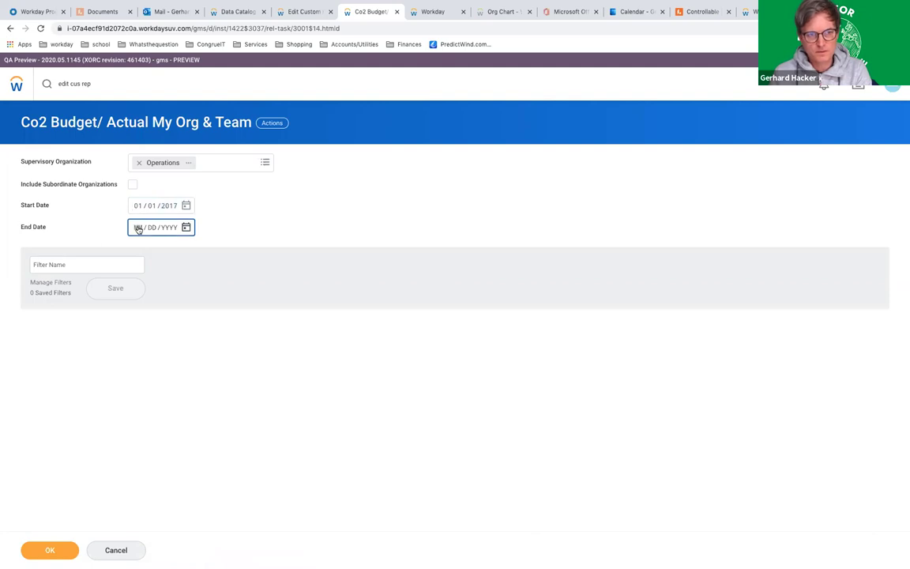
{"action": "type", "text": "12 / 31 / 2017"}
{"action": "left_click", "coordinate": [204, 394]}
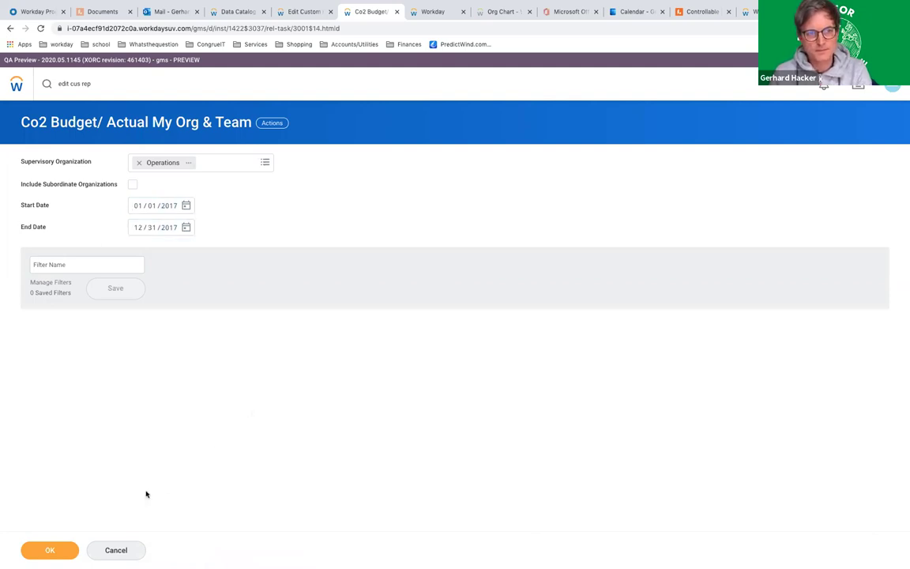
{"action": "left_click", "coordinate": [55, 549]}
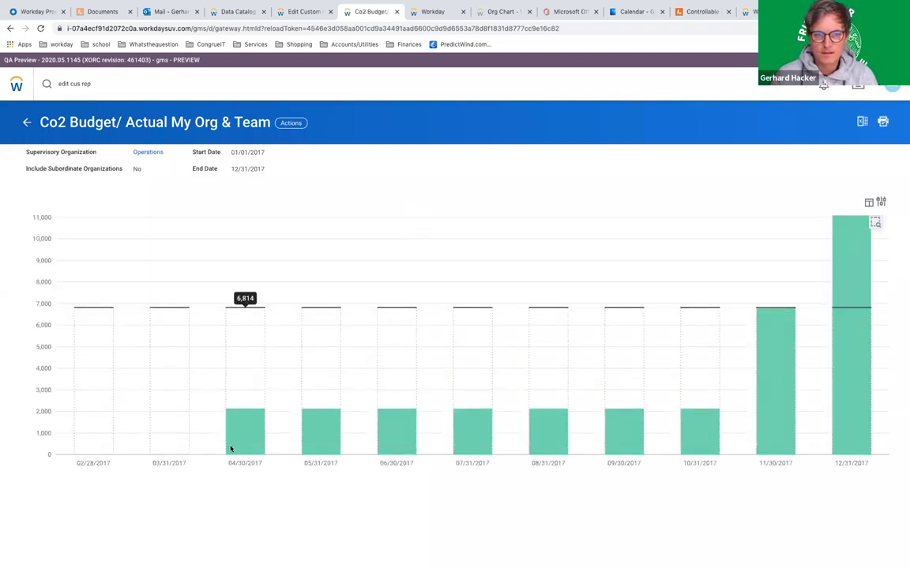
Drill from the chart's 12/31/2017 column to the linked Travel Detail report and move its pop-up window slightly lower
{"action": "mouse_move", "coordinate": [726, 449]}
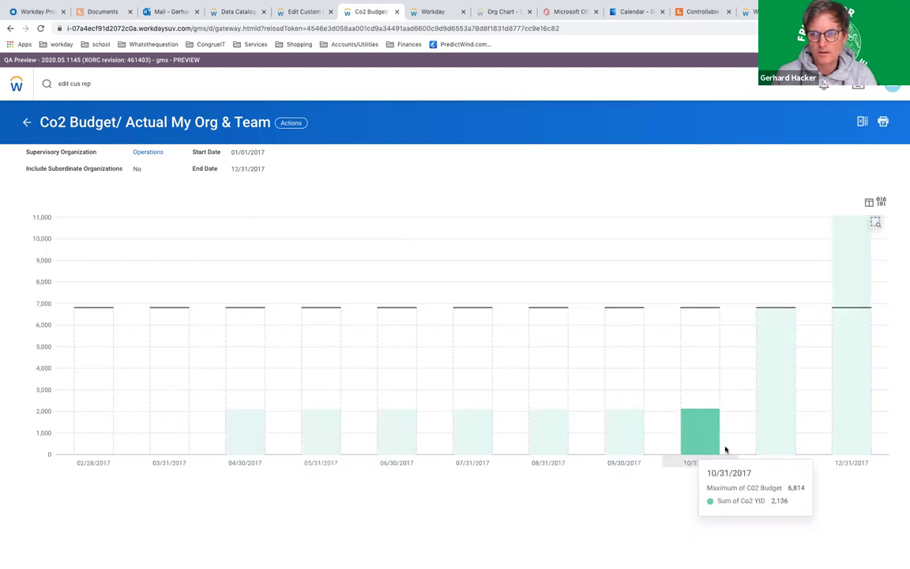
{"action": "left_click", "coordinate": [848, 342]}
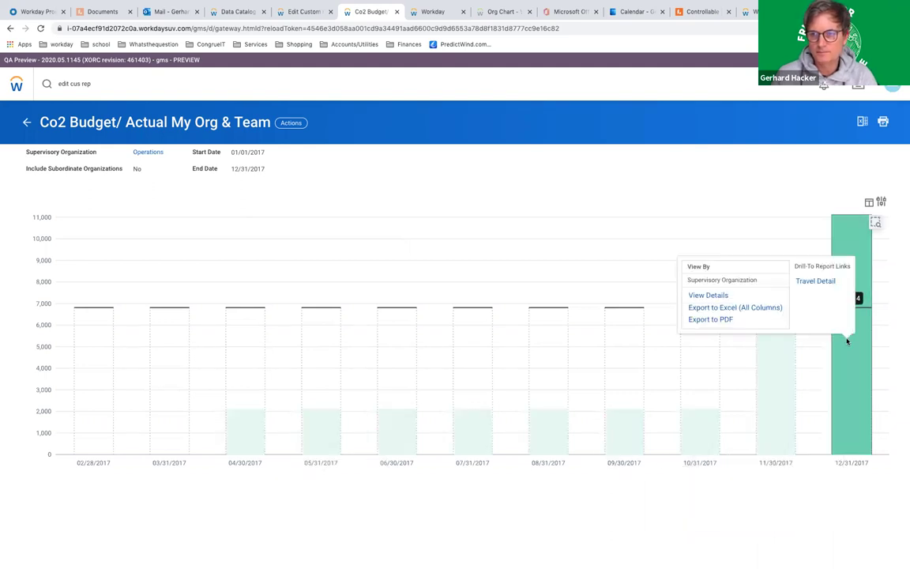
{"action": "left_click", "coordinate": [810, 282]}
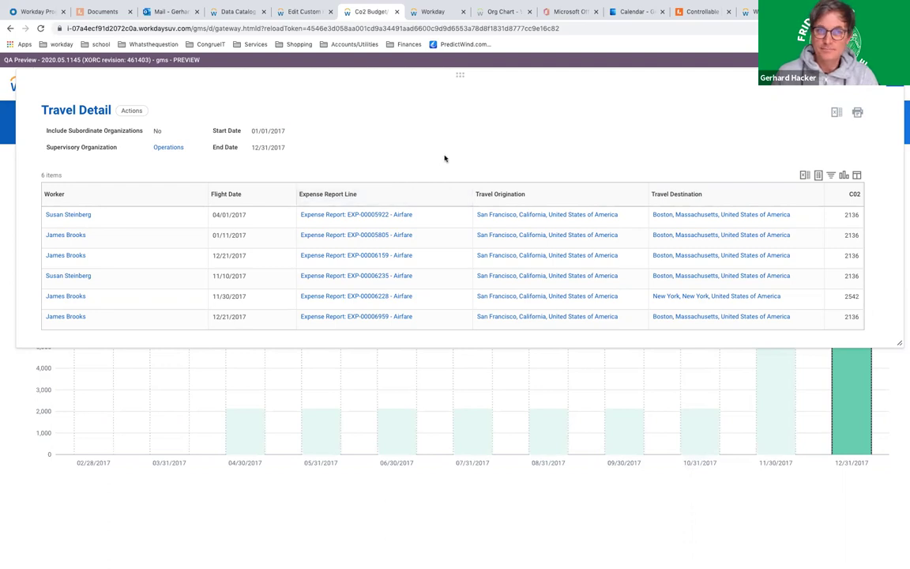
{"action": "left_click_drag", "start_coordinate": [459, 75], "coordinate": [454, 123]}
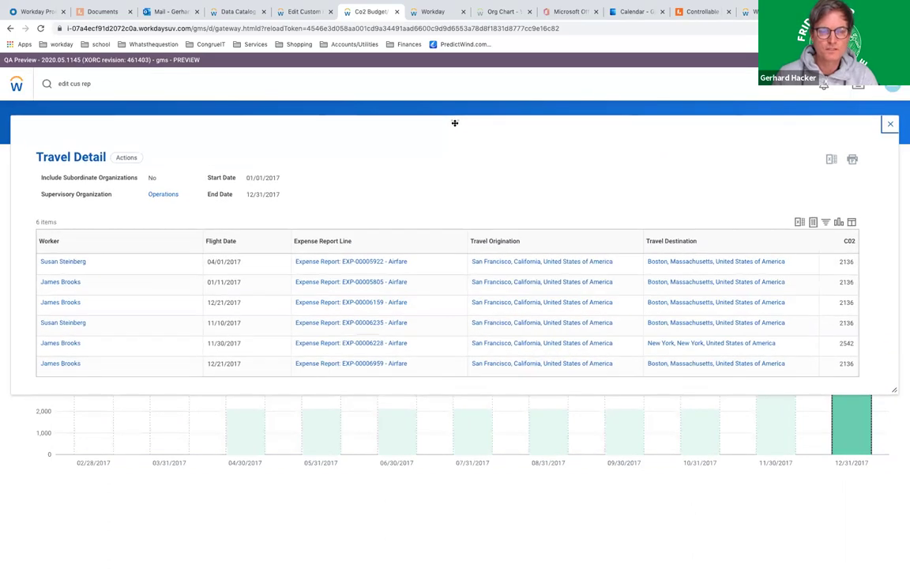